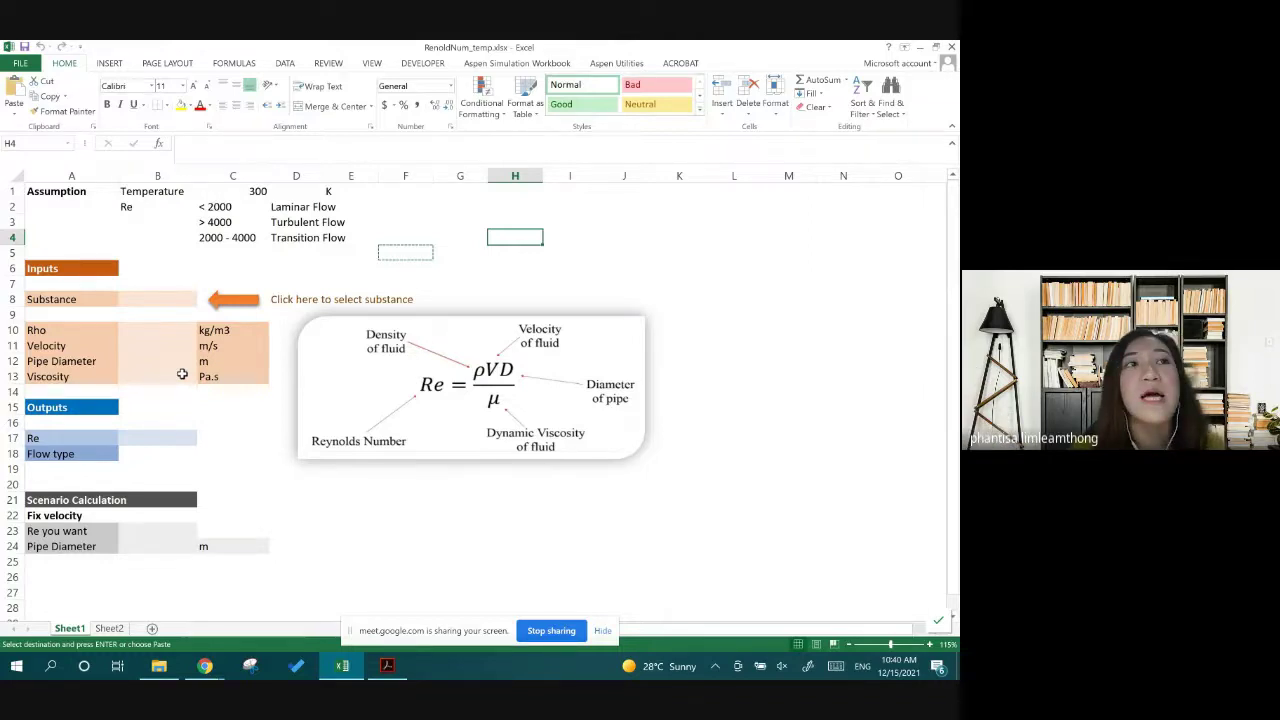
Paste content into the Assumption block in rows 1 to 4
click(277, 253)
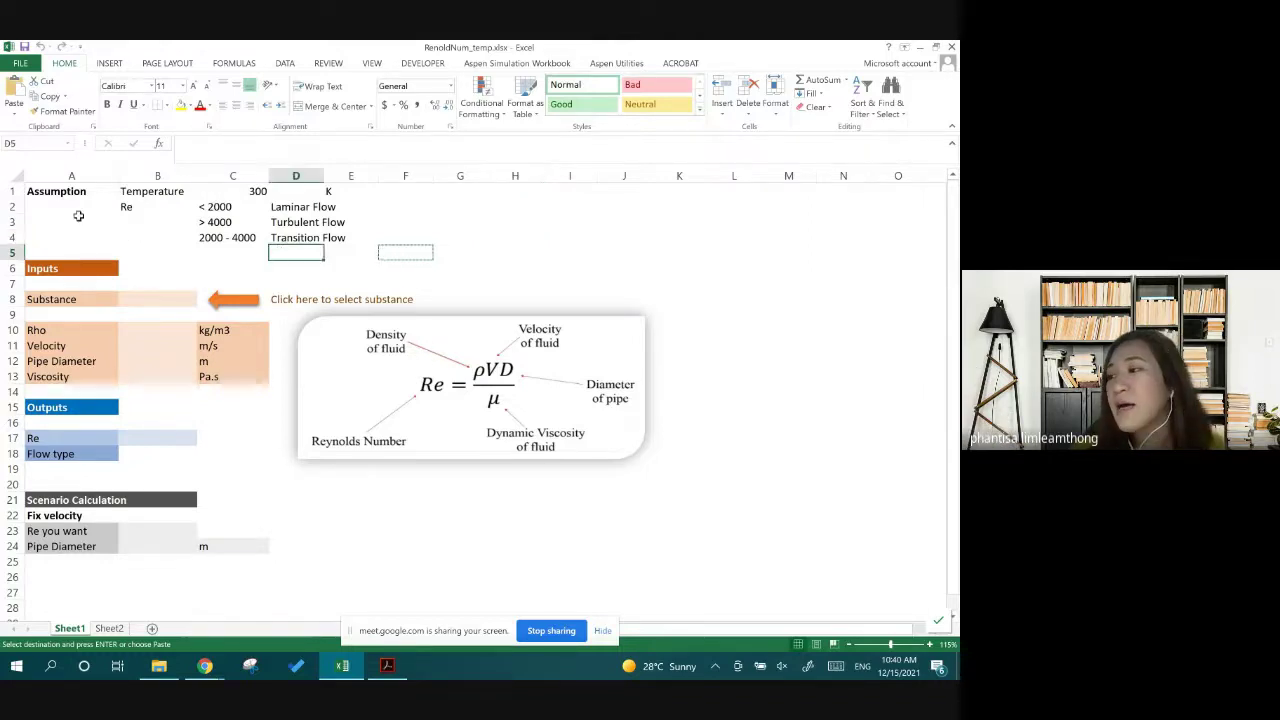
drag(75, 190, 457, 560)
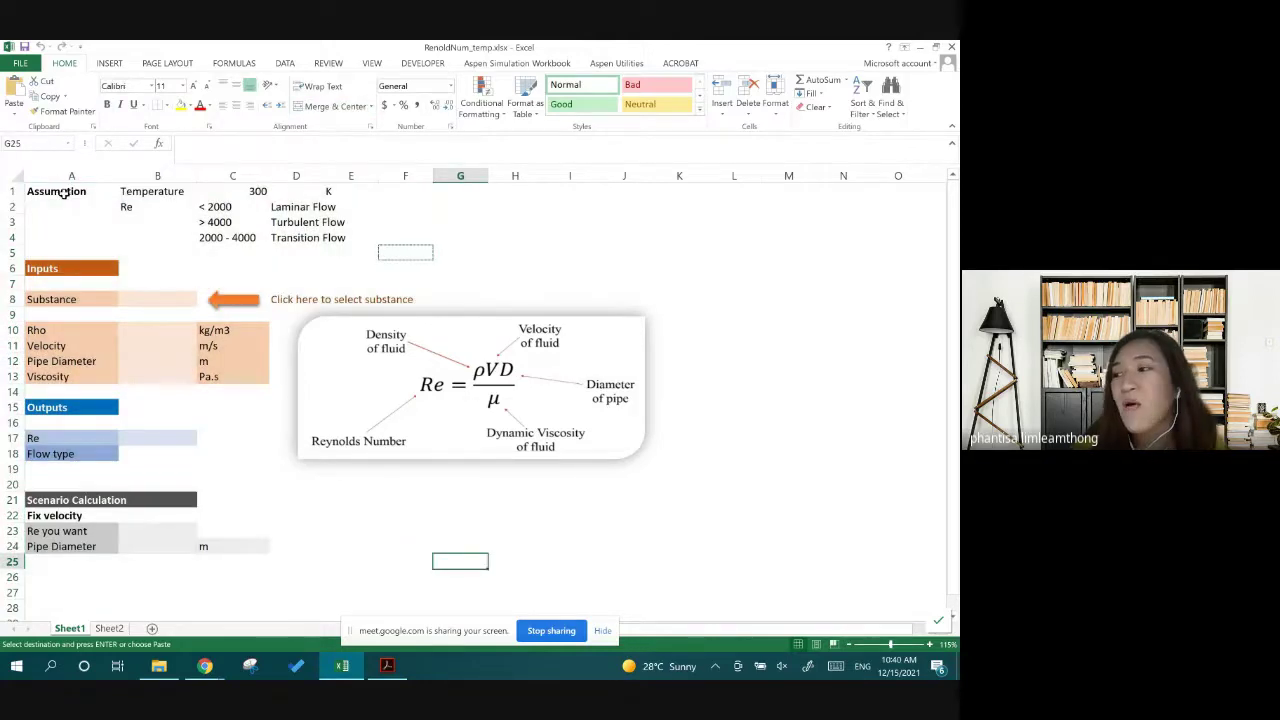
drag(65, 191, 390, 251)
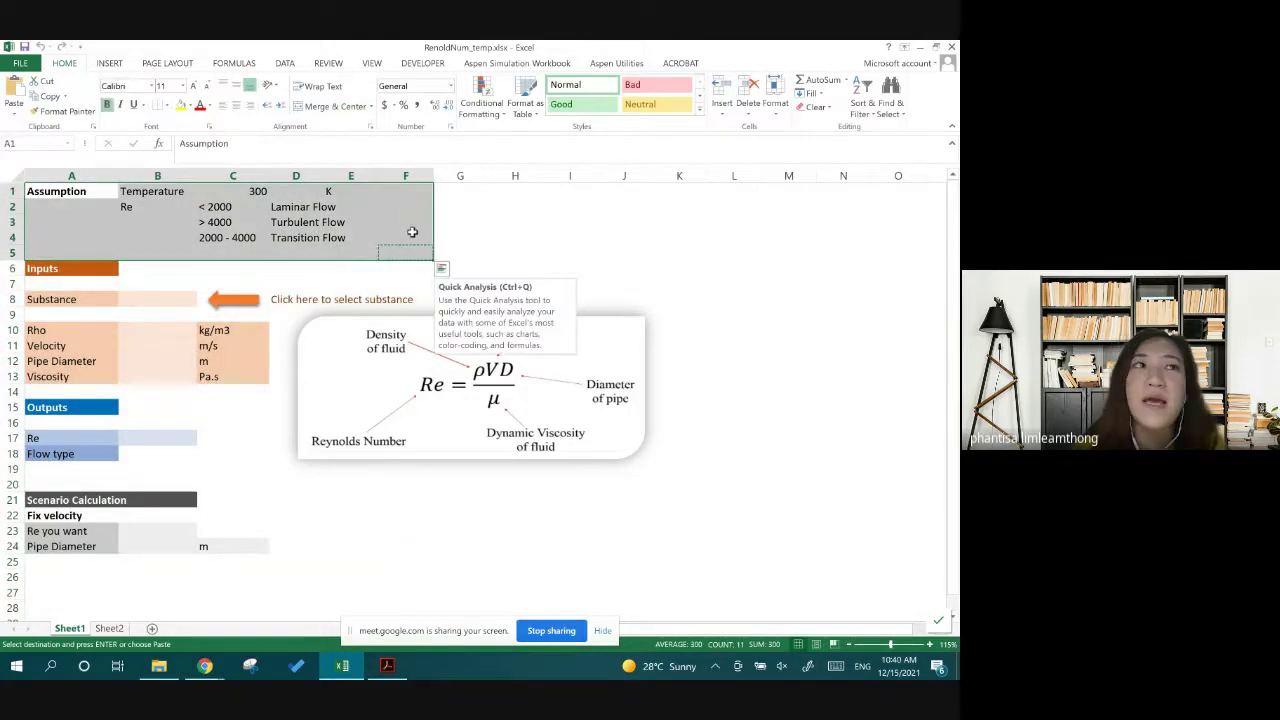
click(462, 219)
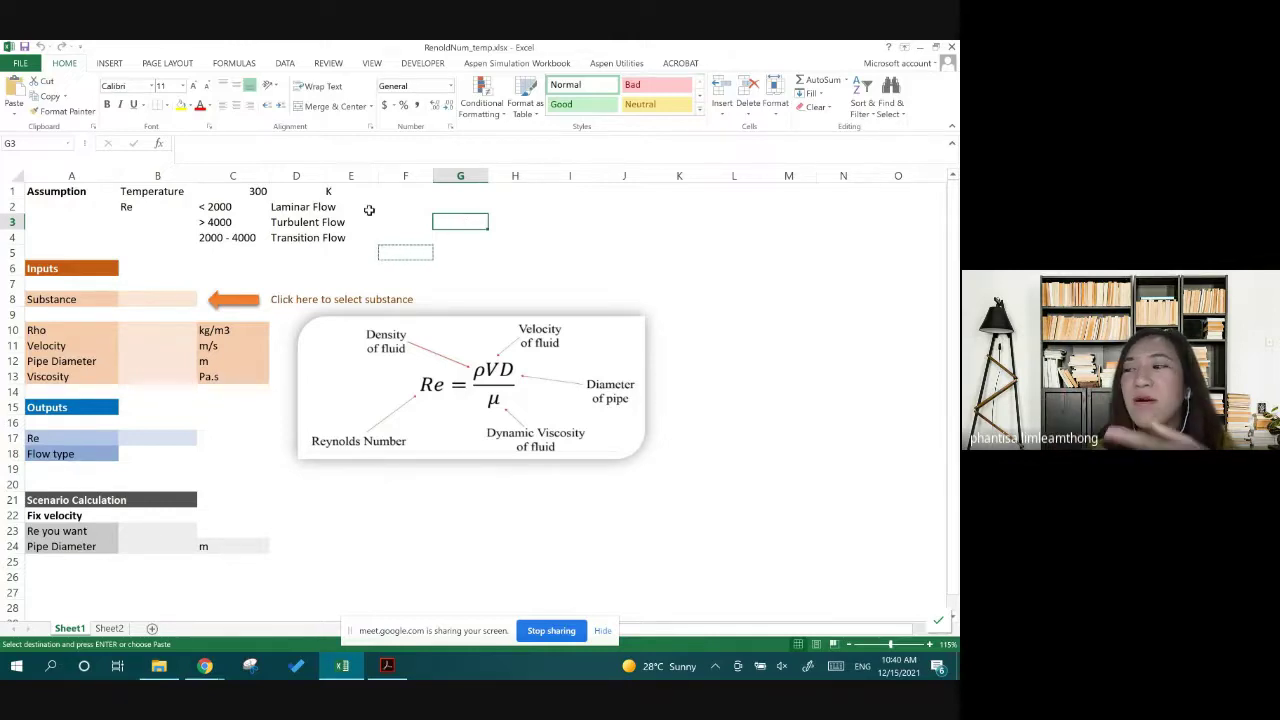
drag(45, 191, 390, 235)
key(ctrl+v)
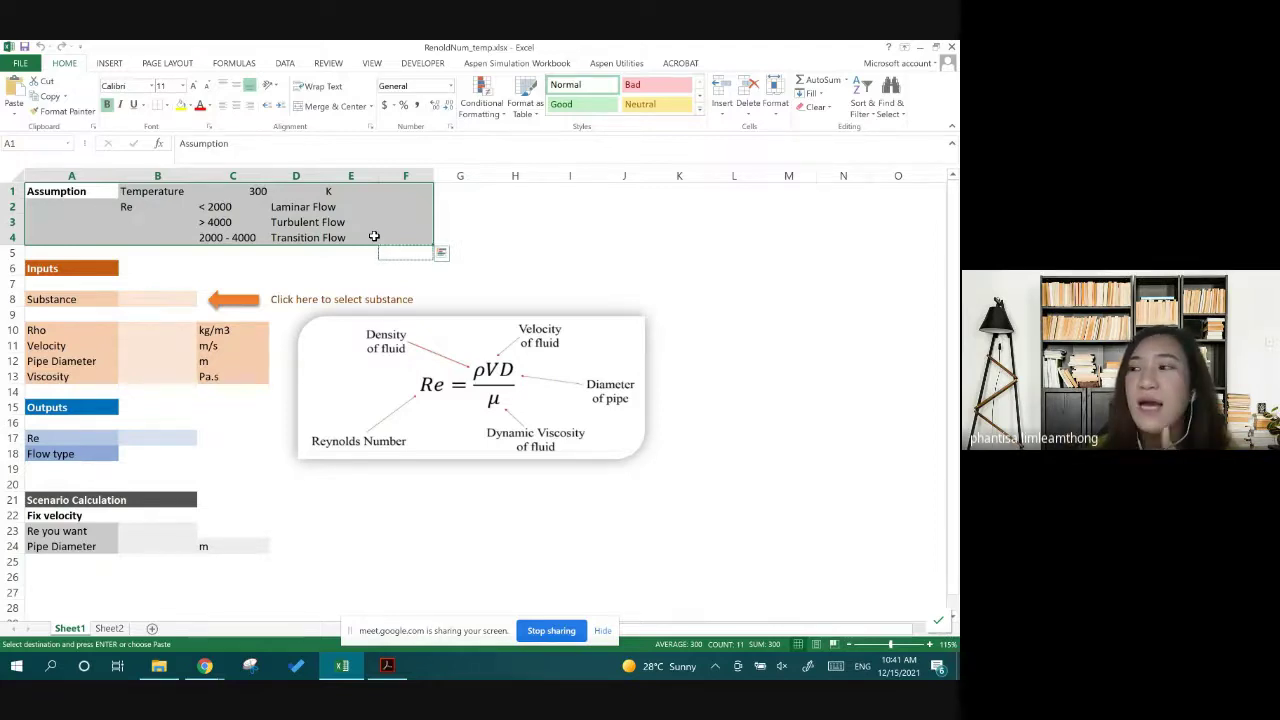
Review the assumptions: Temperature 300 K, laminar below Re 2000, turbulent above 4000
drag(163, 191, 321, 192)
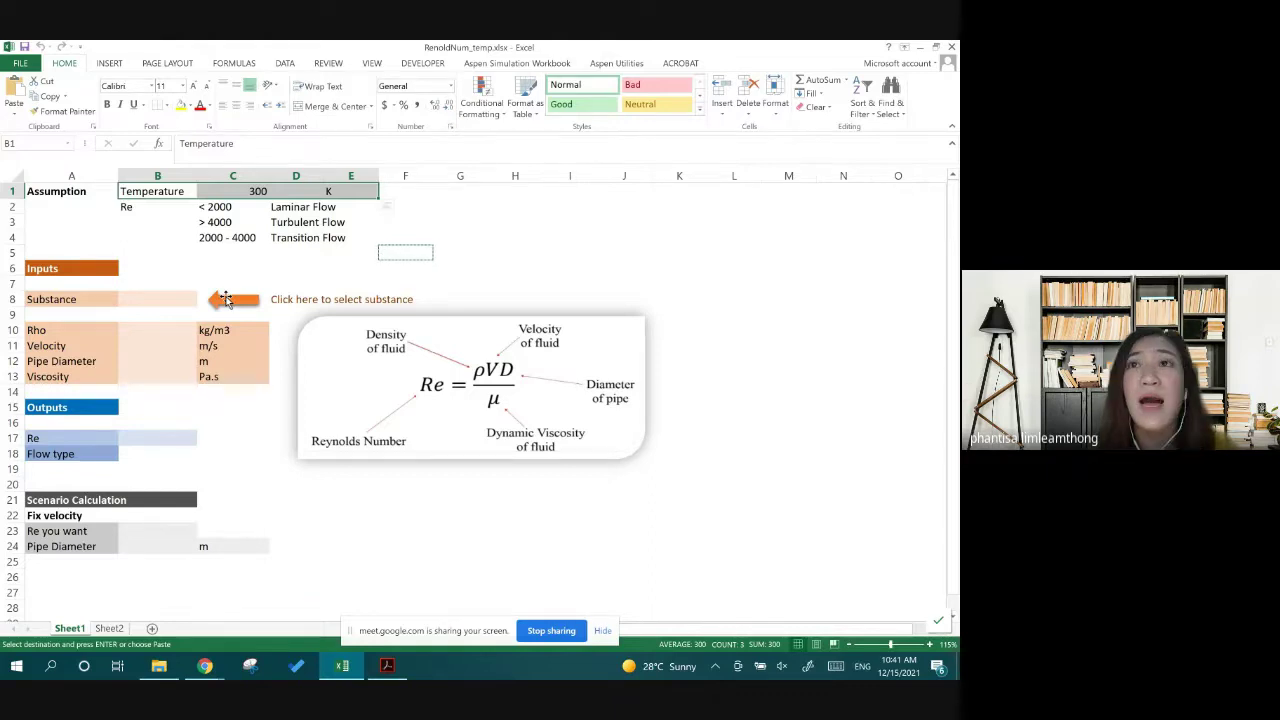
drag(152, 206, 303, 238)
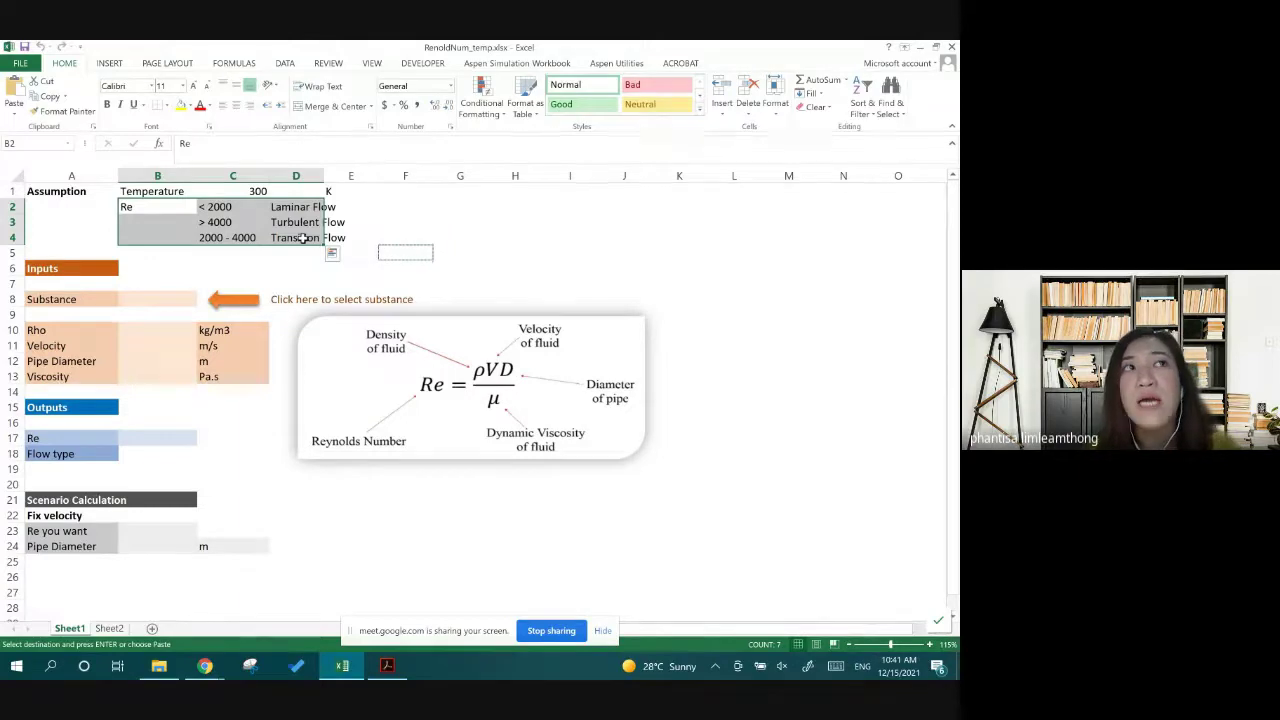
click(350, 222)
drag(214, 206, 307, 234)
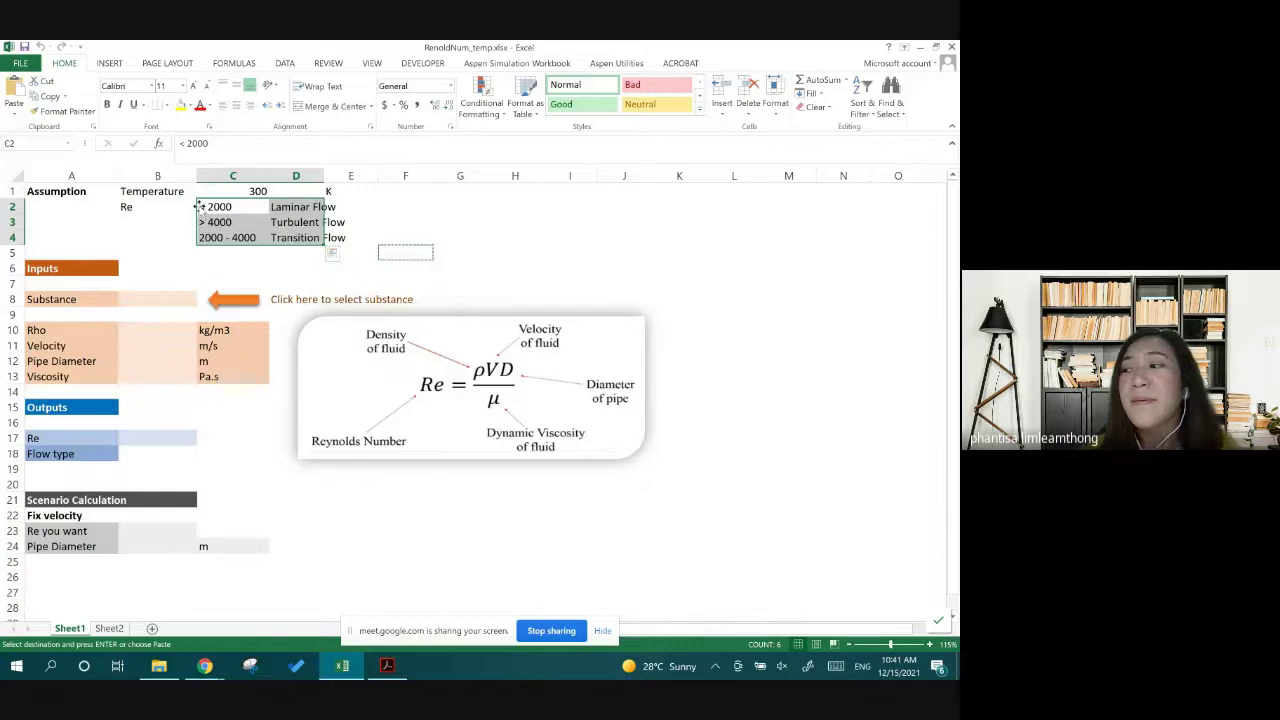
click(237, 208)
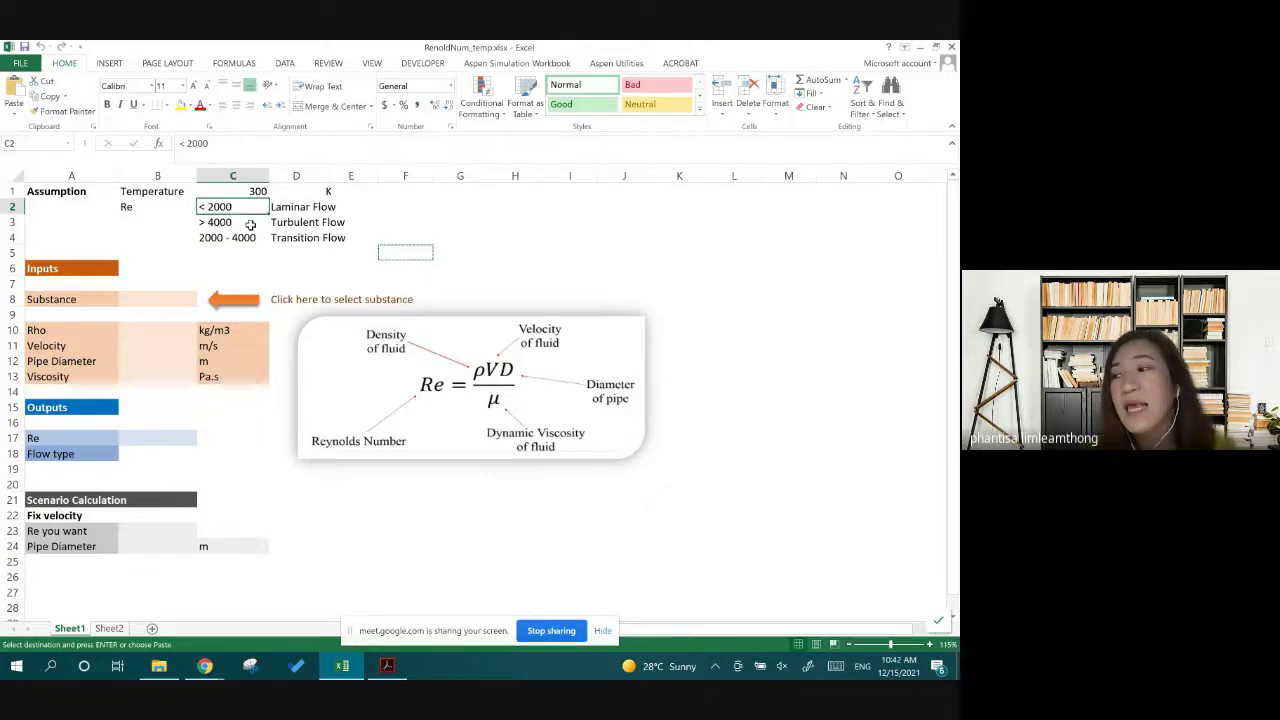
click(251, 222)
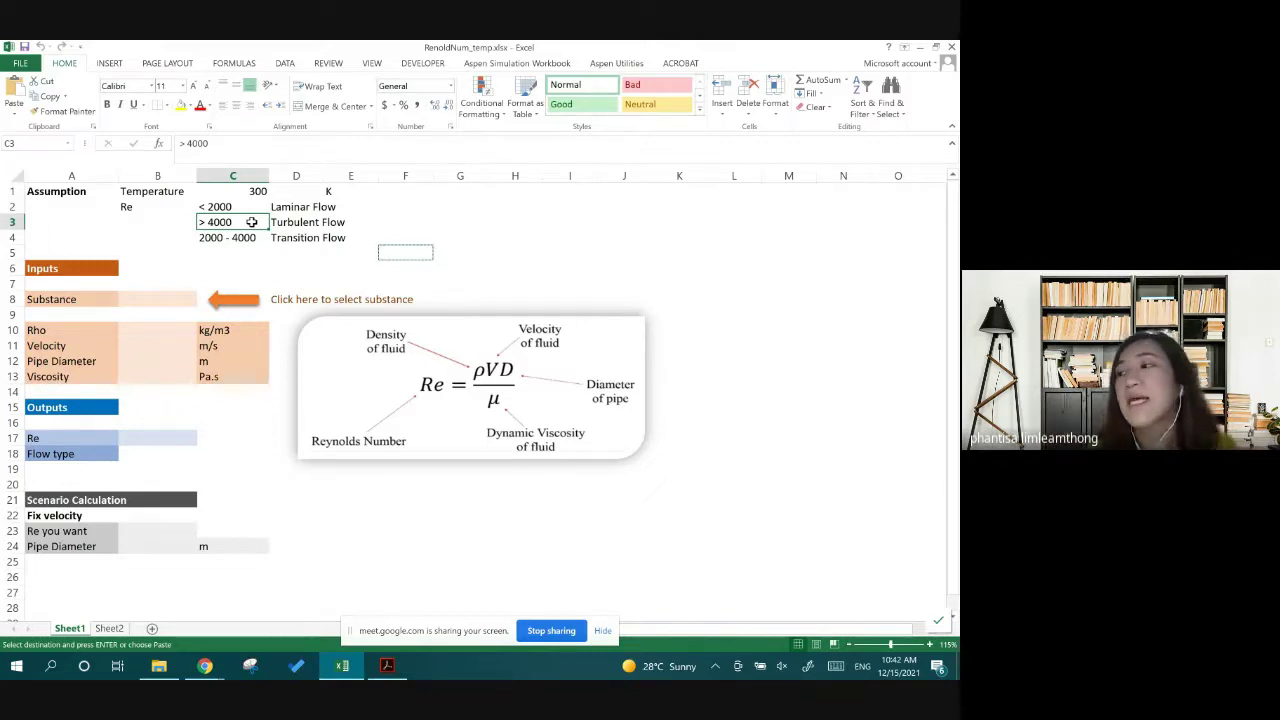
drag(405, 237, 78, 190)
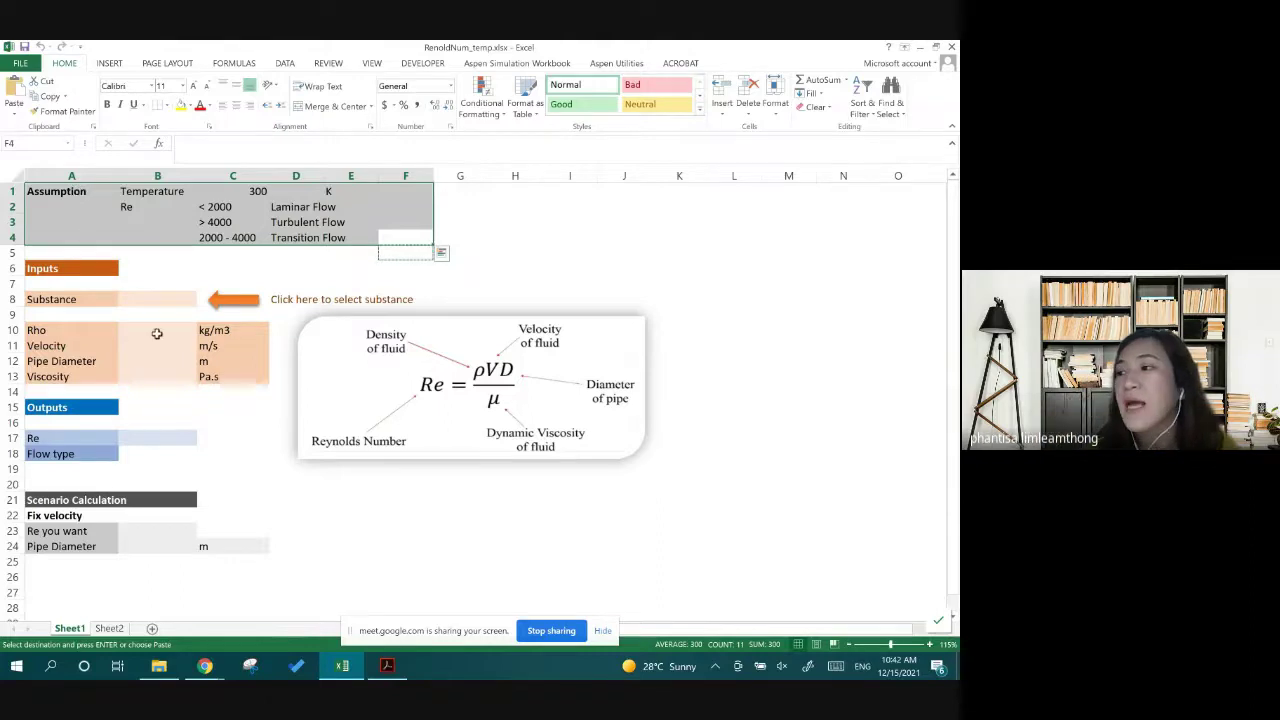
Review the Inputs rows from Substance to Viscosity, including the kg/m3 density unit
drag(75, 268, 297, 373)
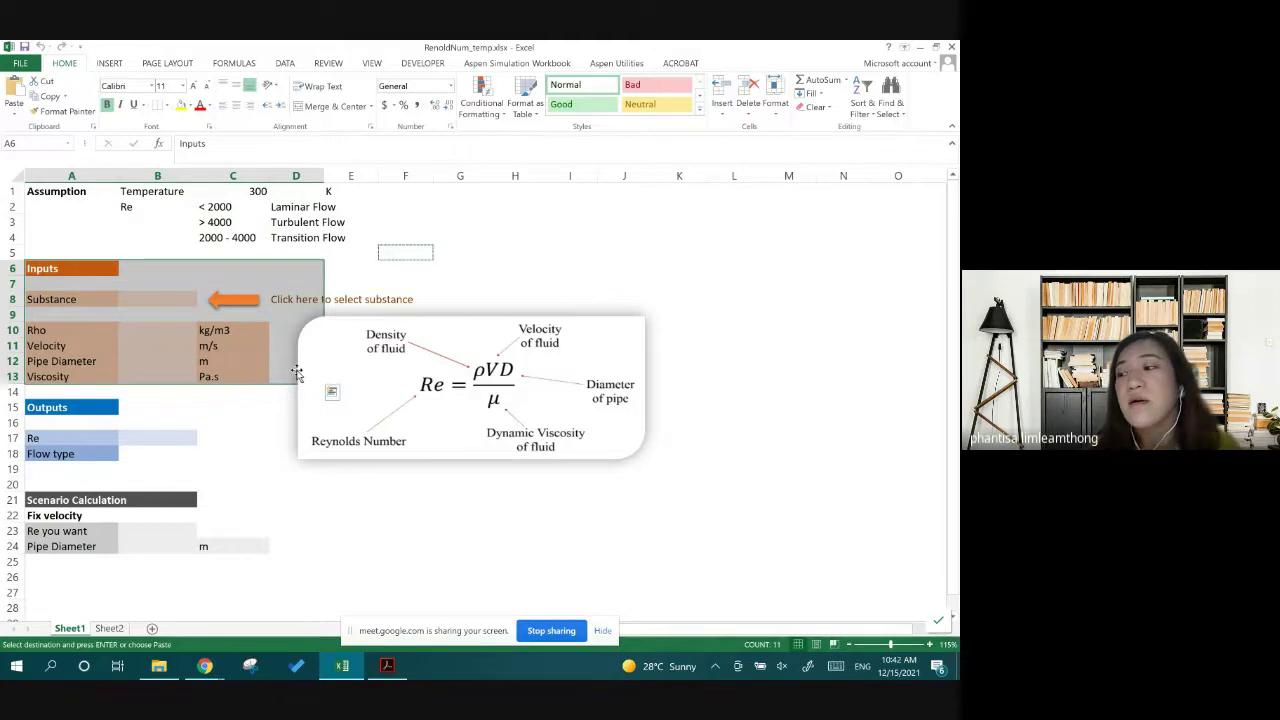
click(110, 331)
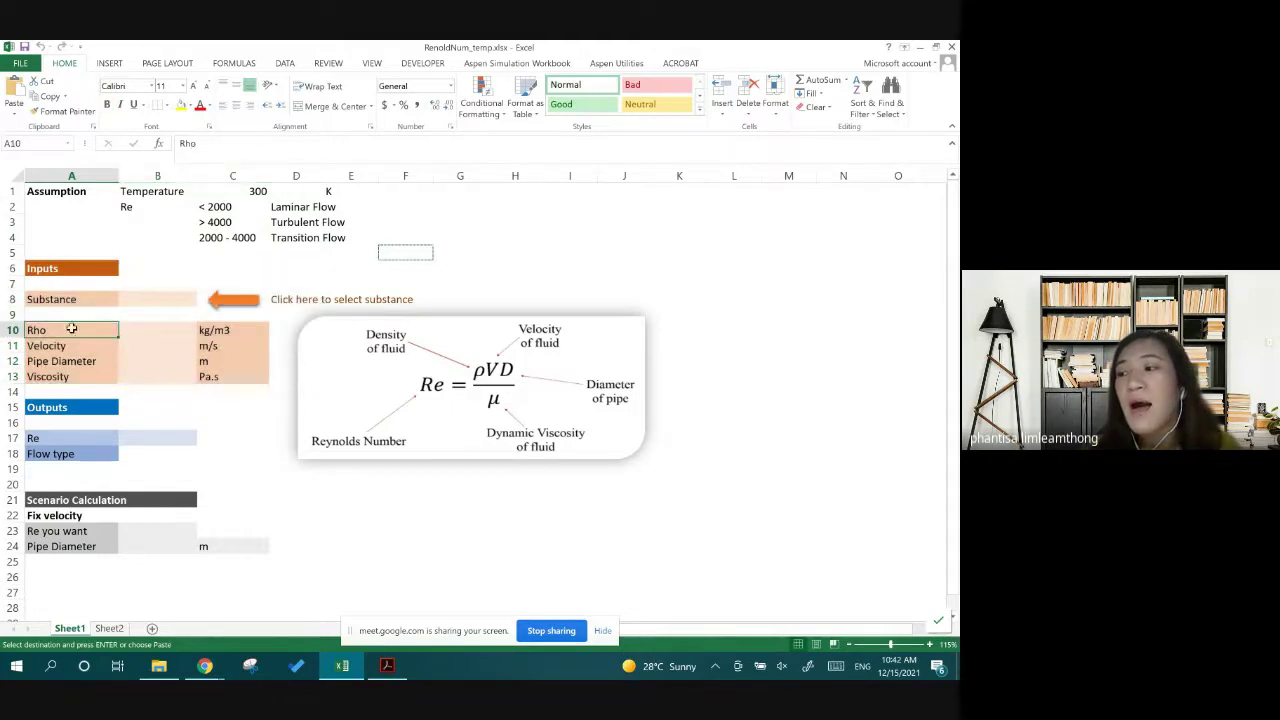
drag(70, 299, 220, 376)
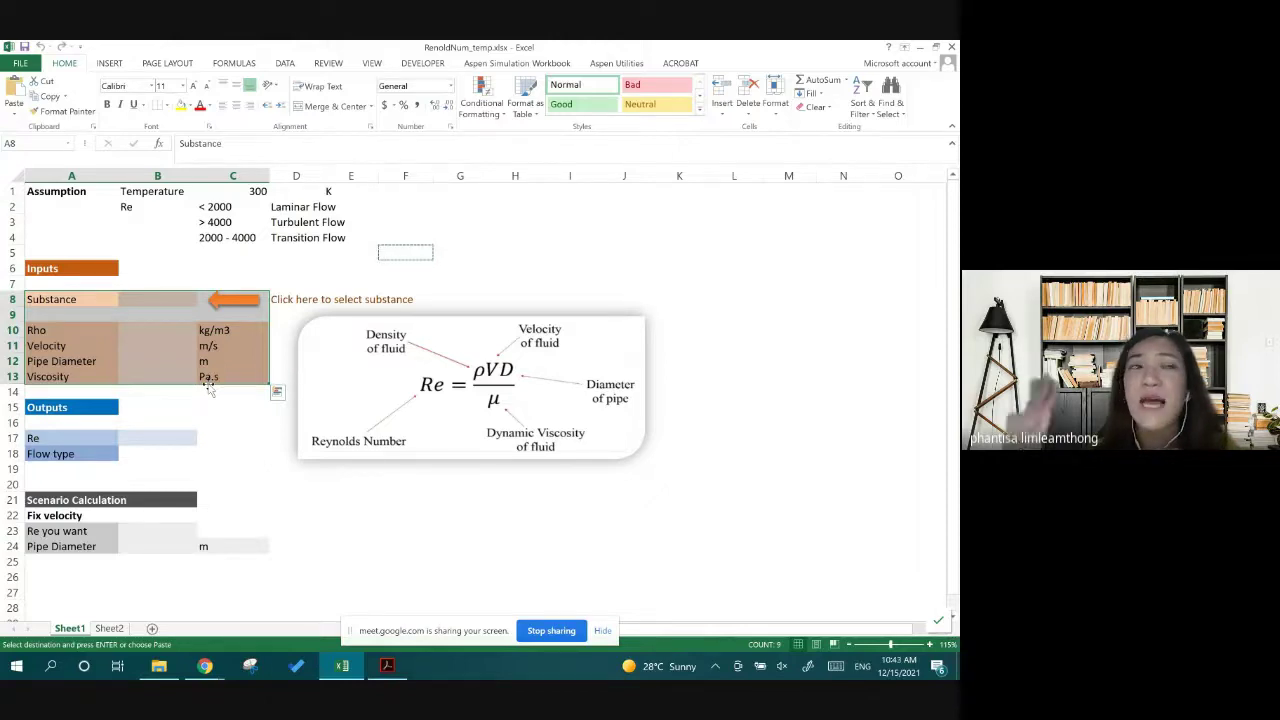
click(233, 280)
drag(64, 269, 254, 380)
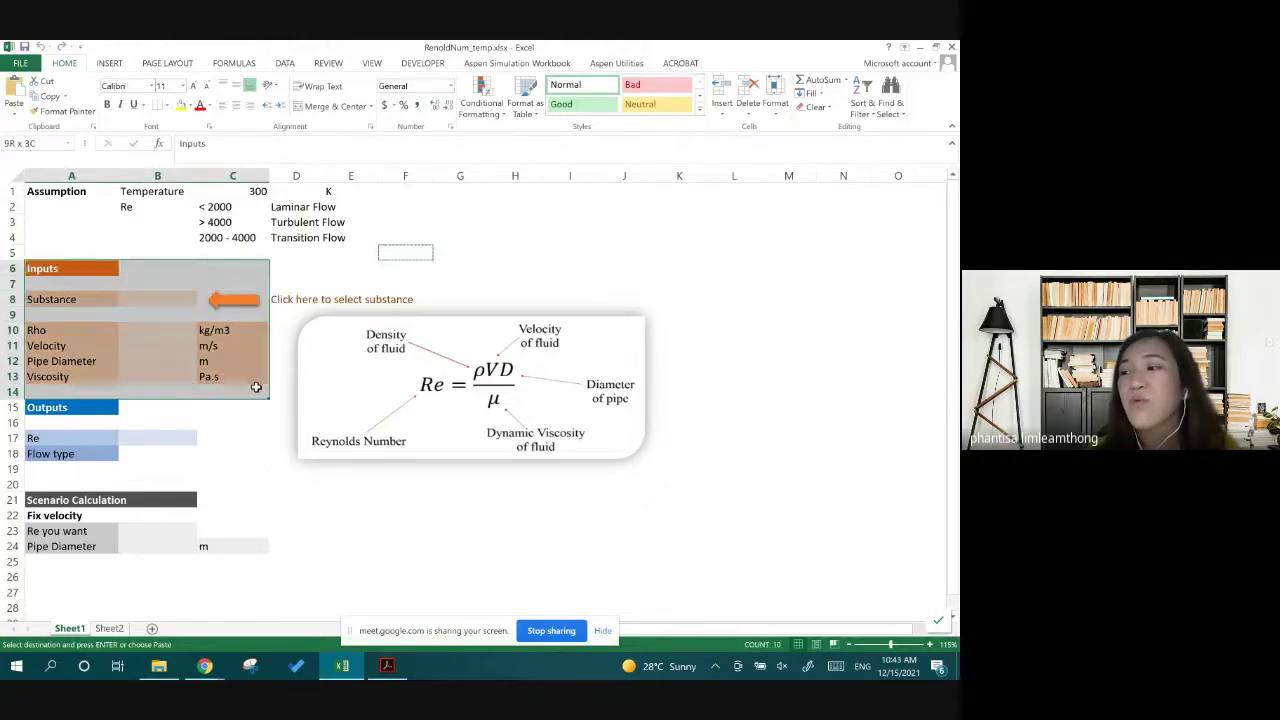
click(253, 331)
click(253, 331)
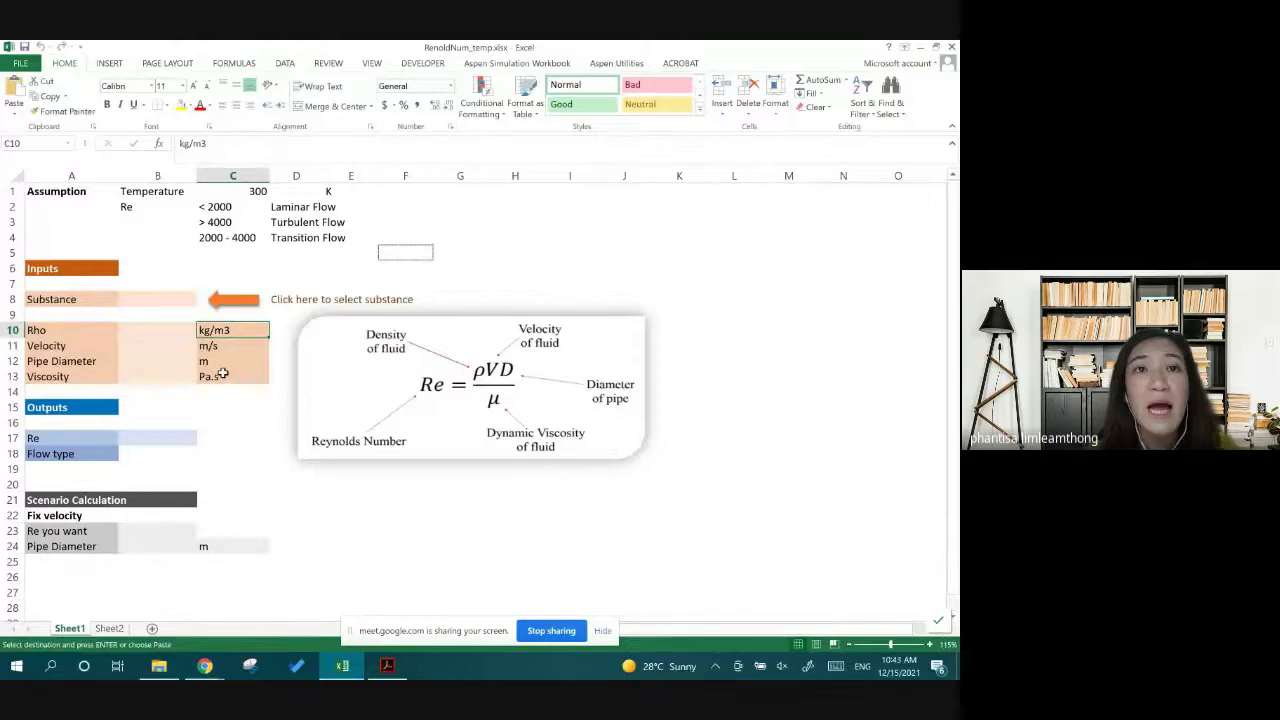
click(70, 272)
drag(131, 290, 254, 380)
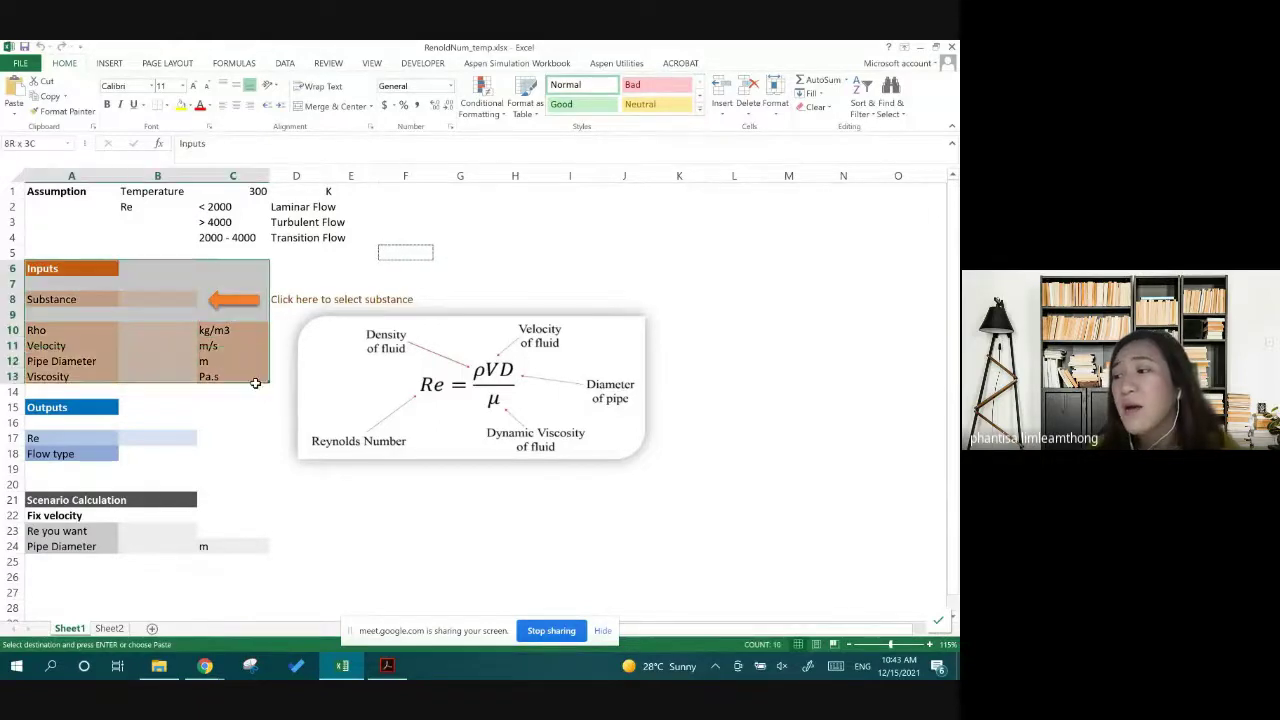
Review the Outputs section with its Re and Flow type result cells
drag(70, 408, 140, 455)
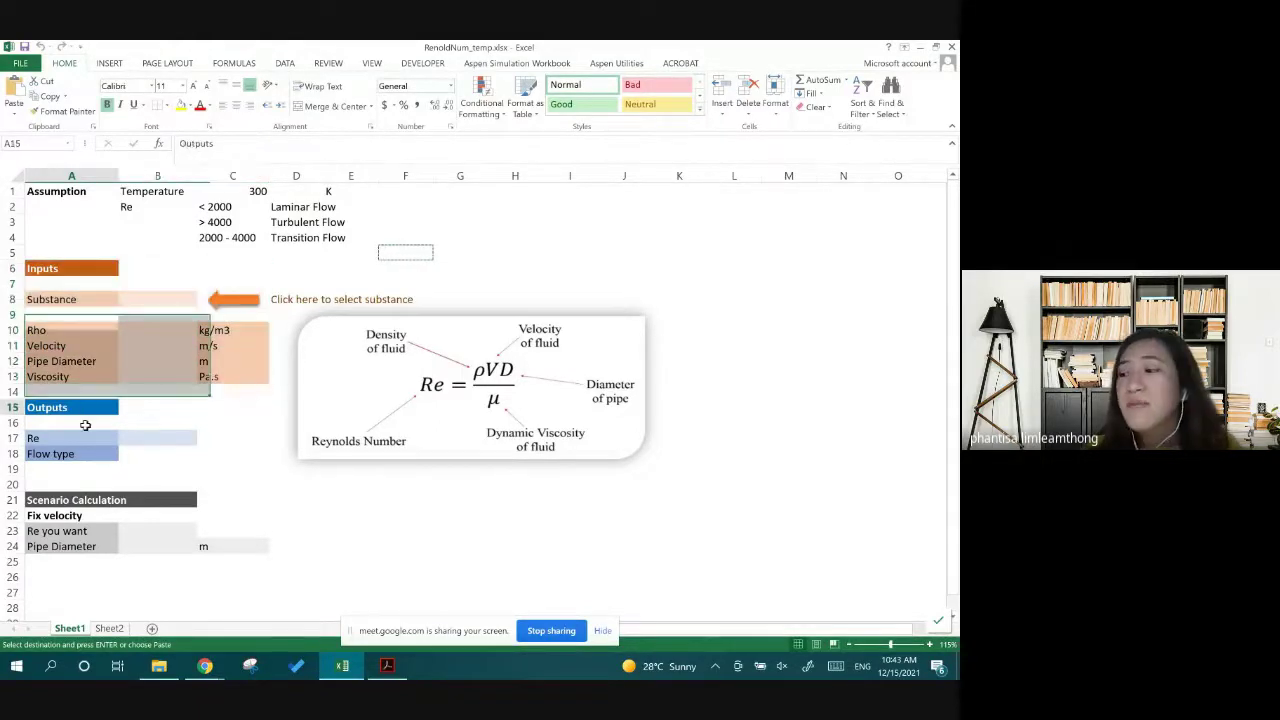
click(152, 433)
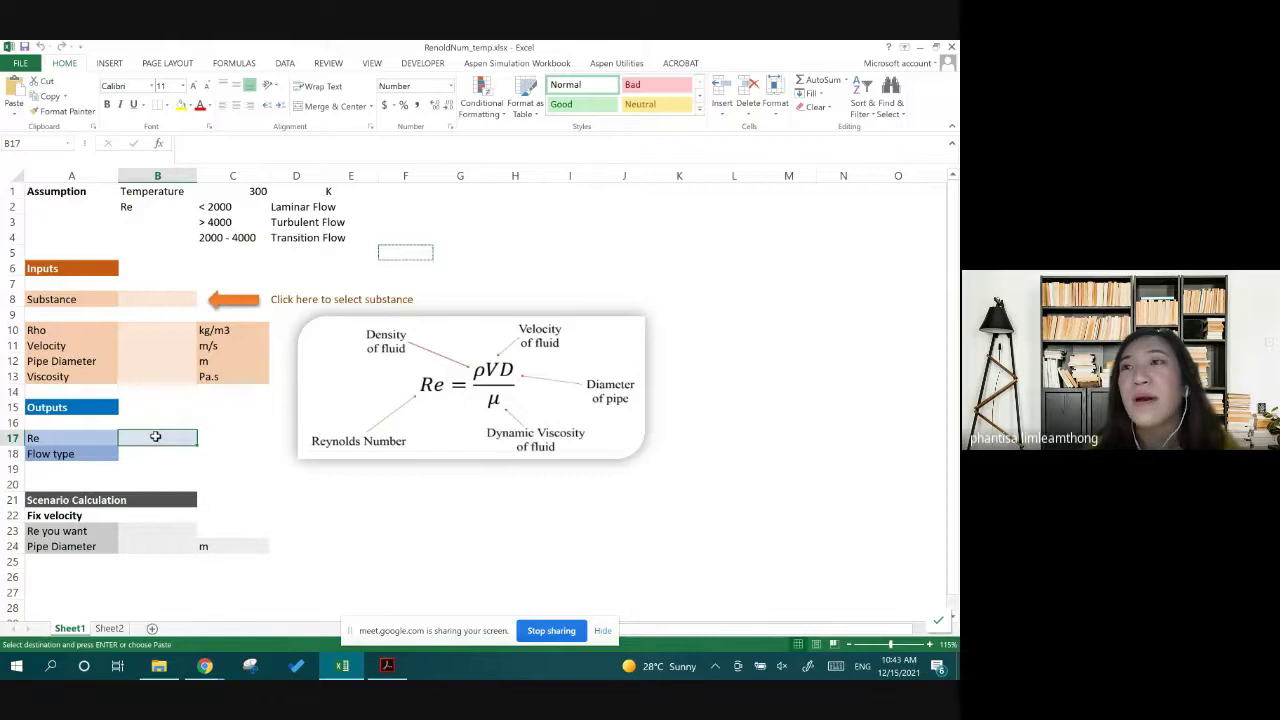
click(161, 454)
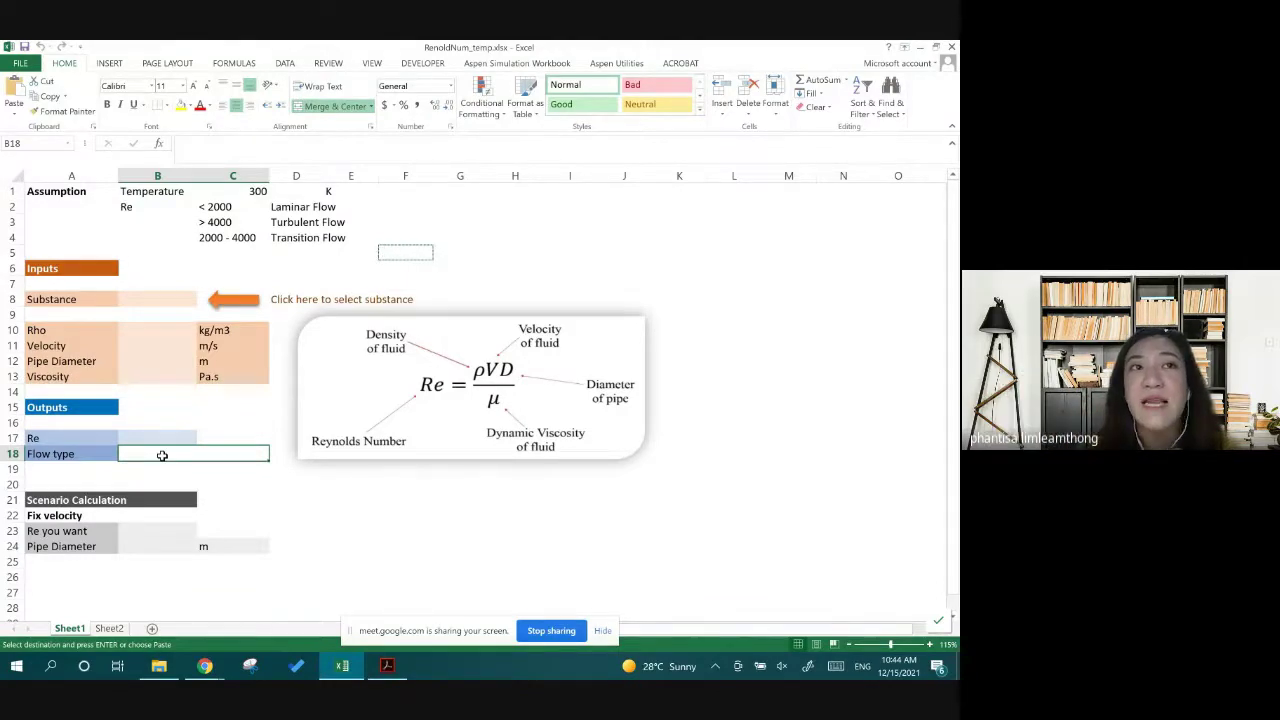
click(244, 437)
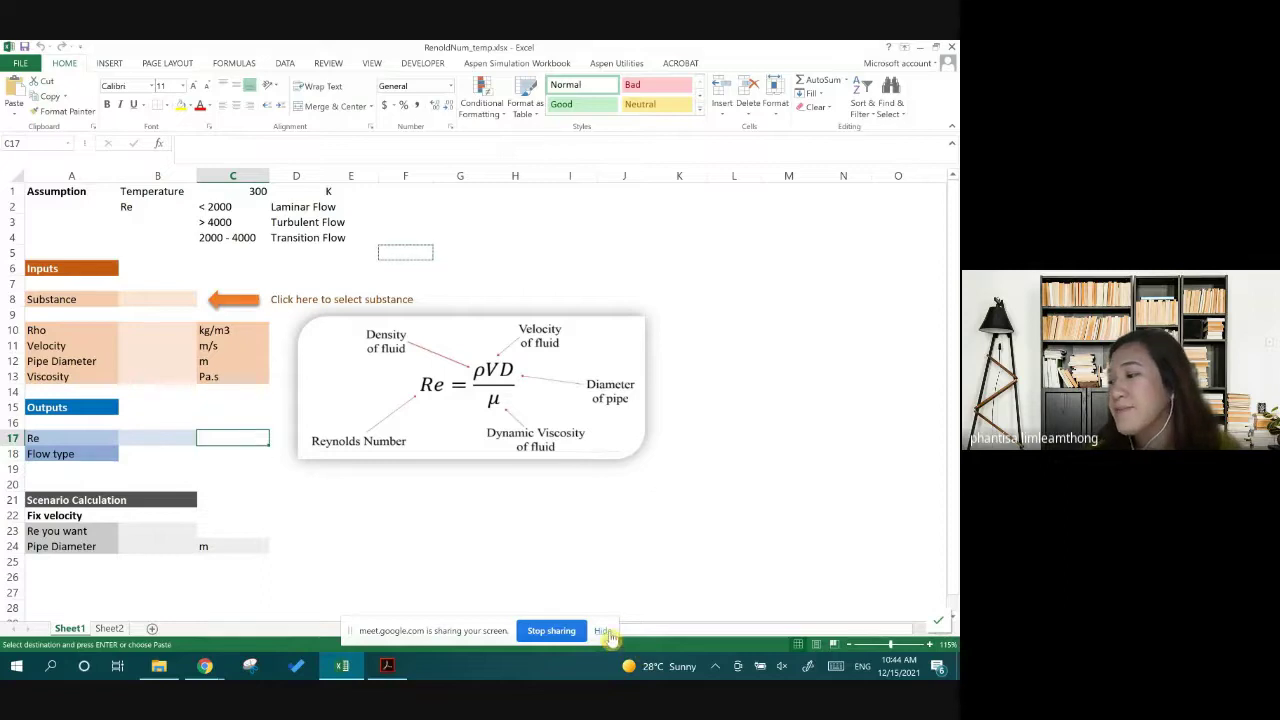
click(603, 630)
Enter Water as the Substance input, discarding a misplaced Water entry
click(165, 268)
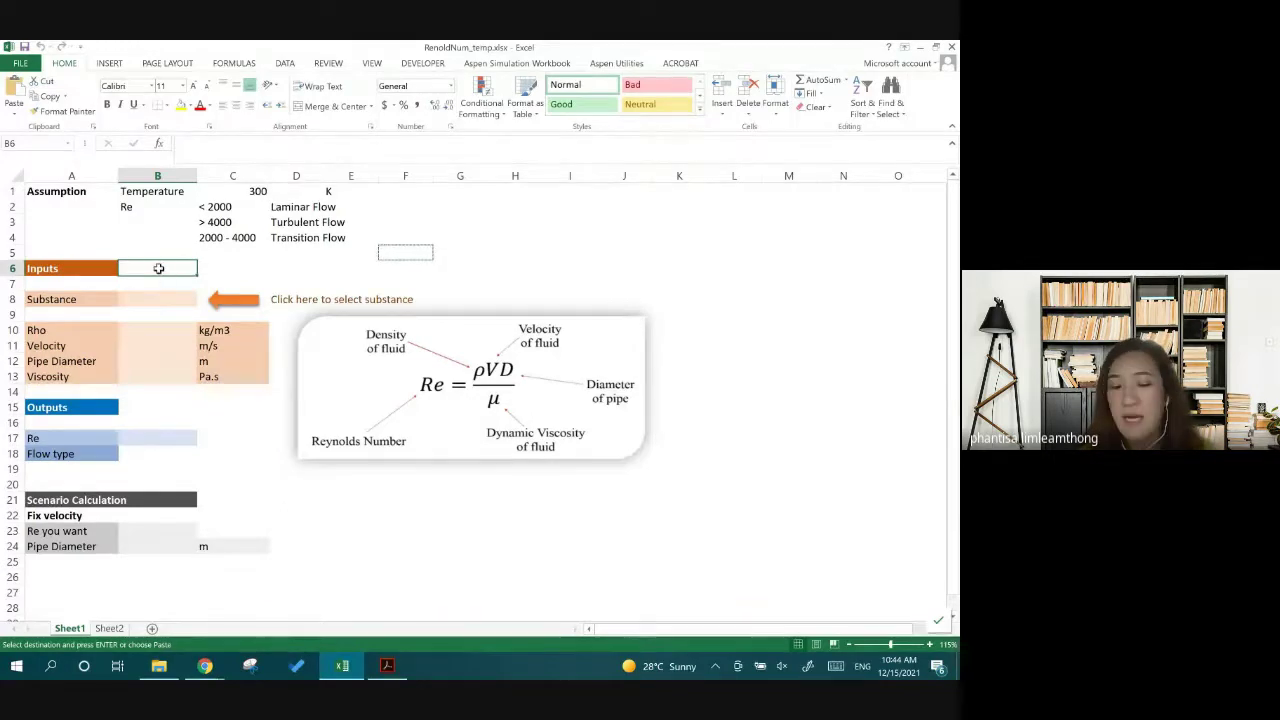
text(Wa)
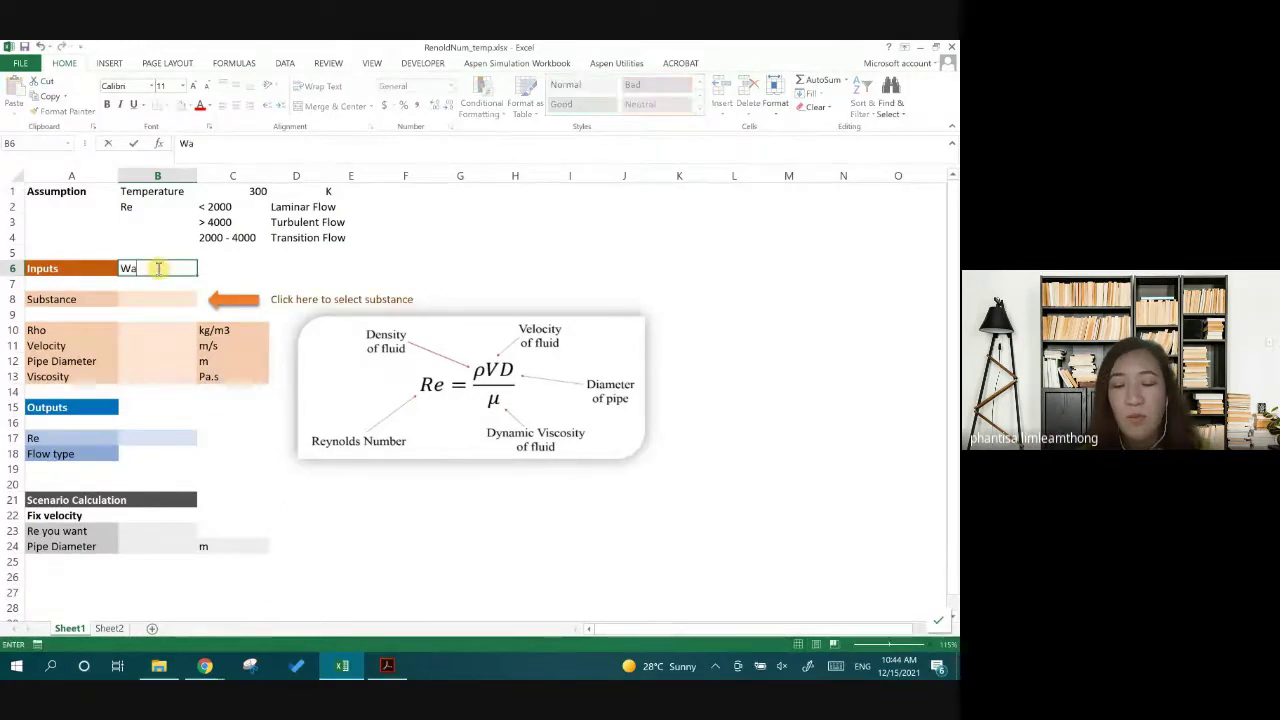
text(ter)
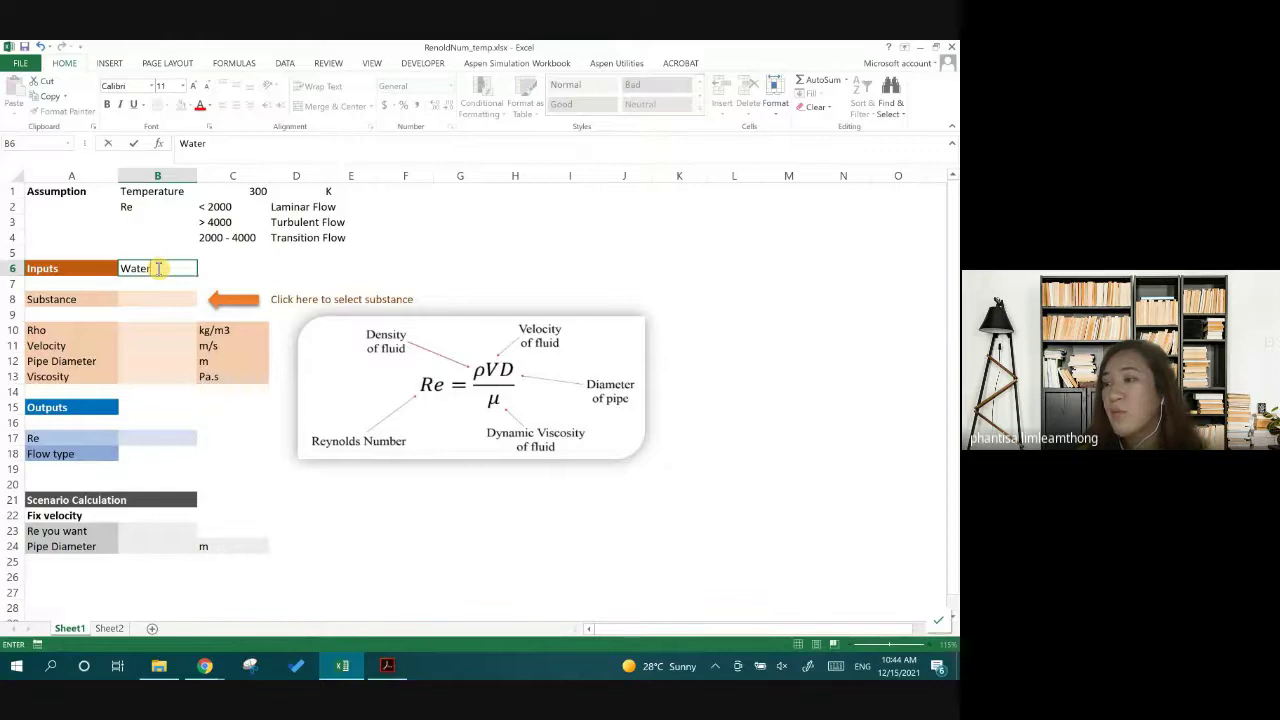
key(Escape)
click(157, 297)
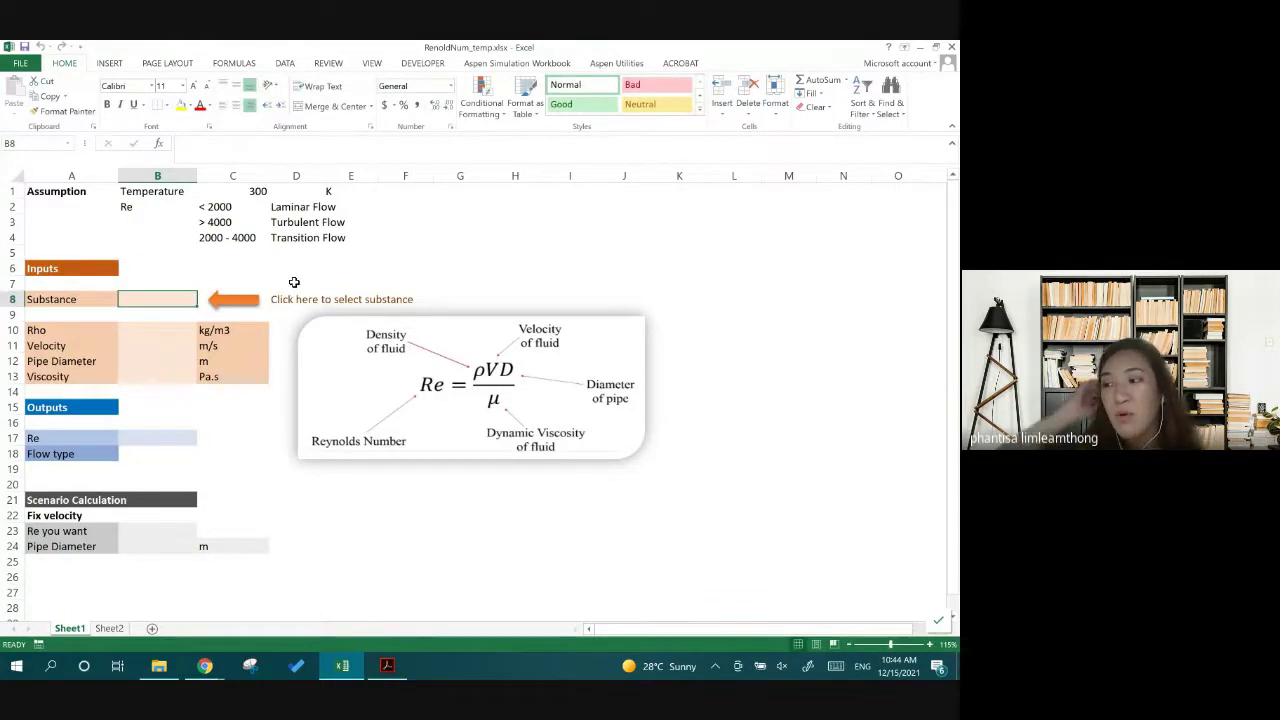
text(Water)
key(Return)
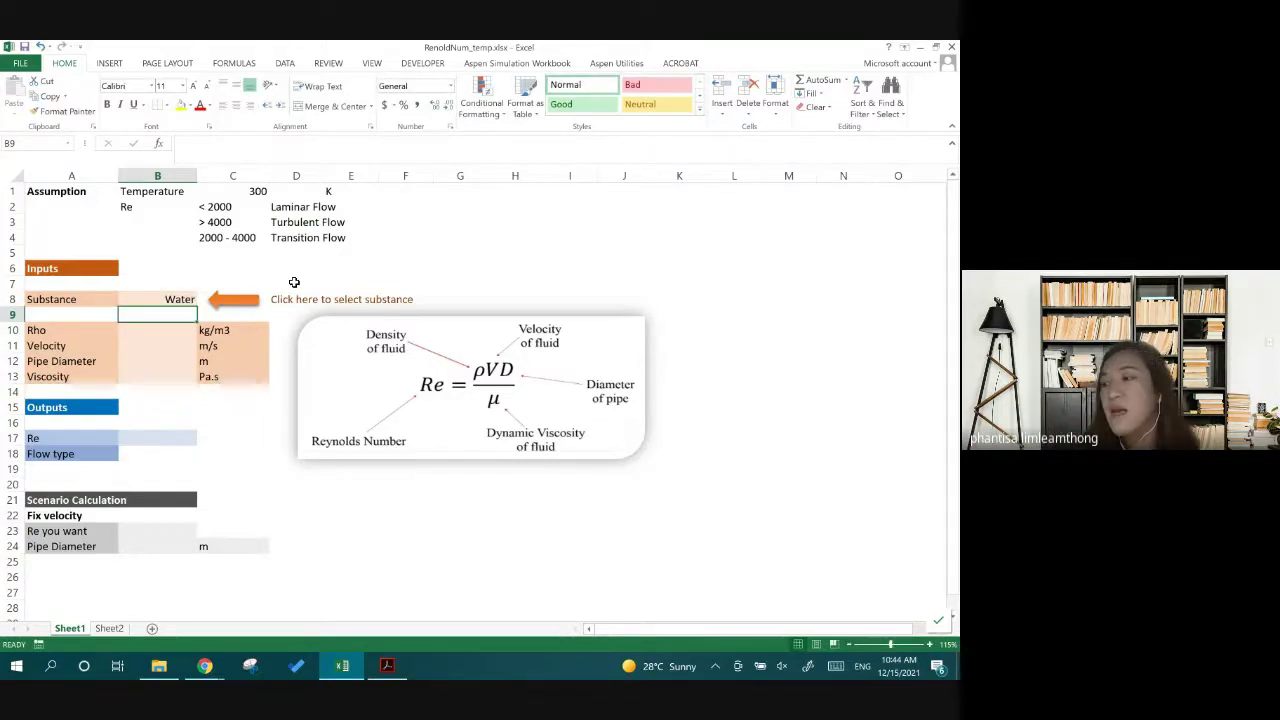
Enter a density of 1000 and a velocity of 0.5
key(Down)
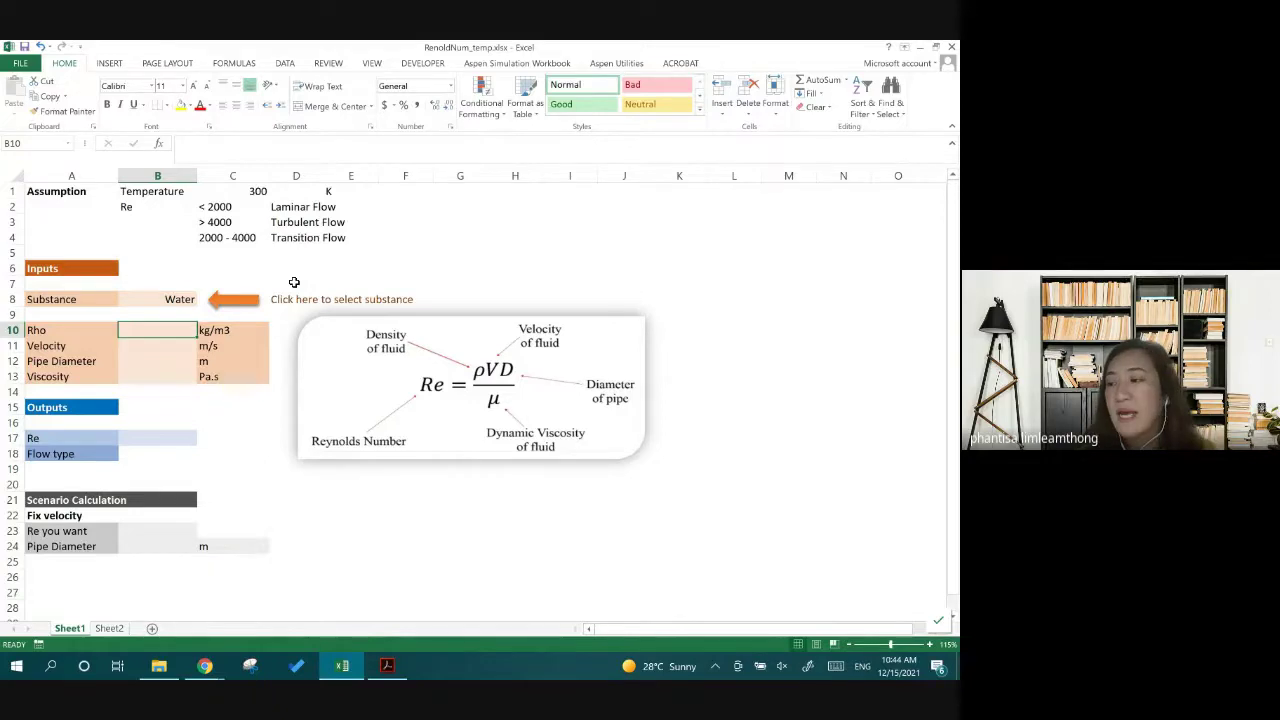
text(1000)
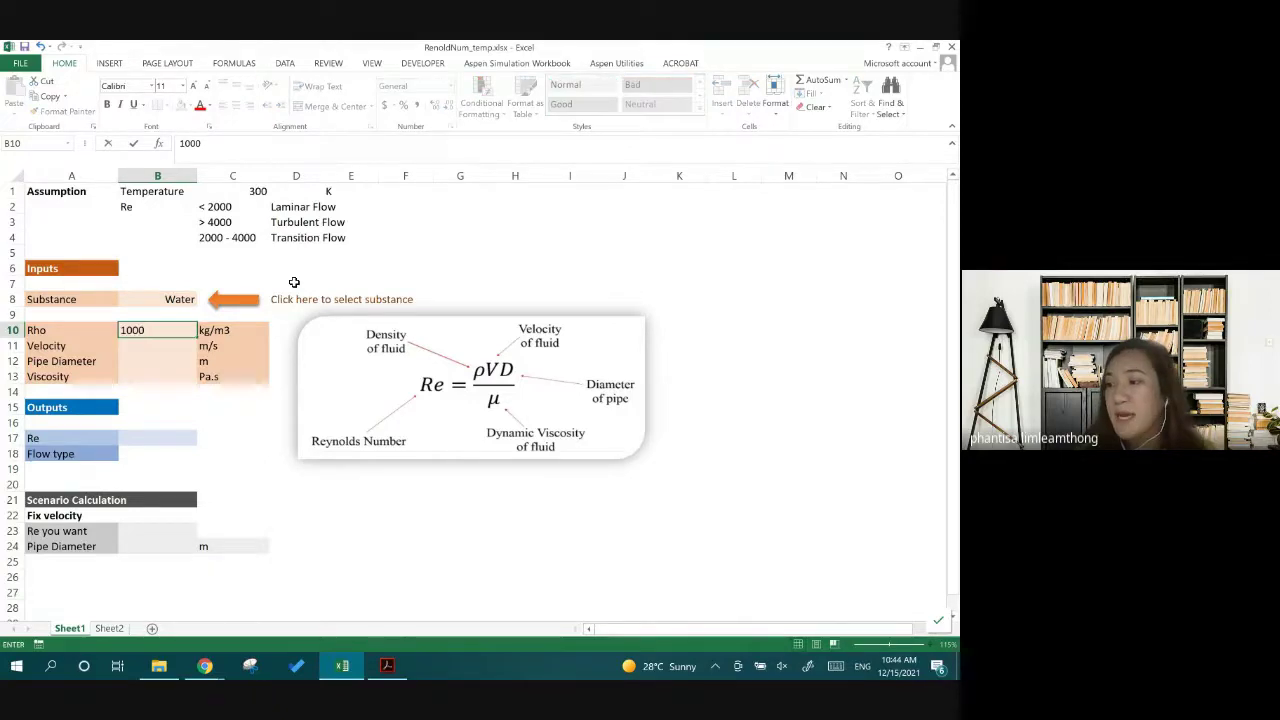
key(Return)
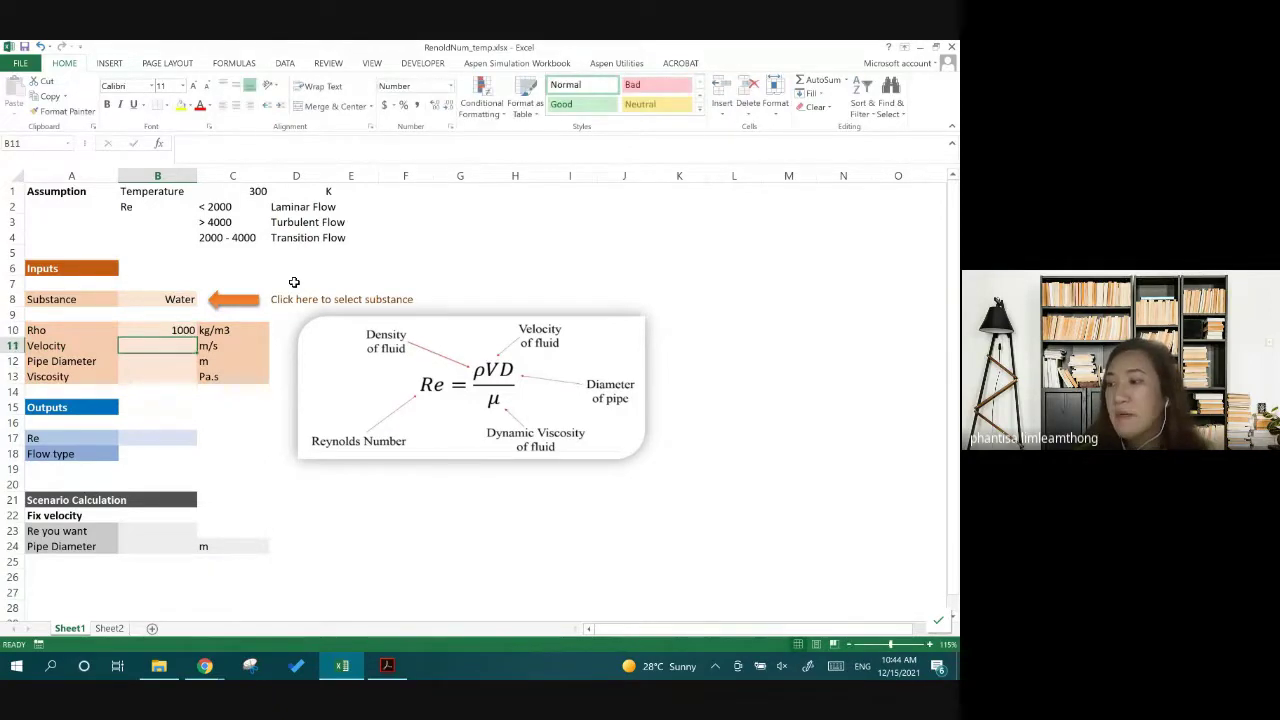
text(0.05)
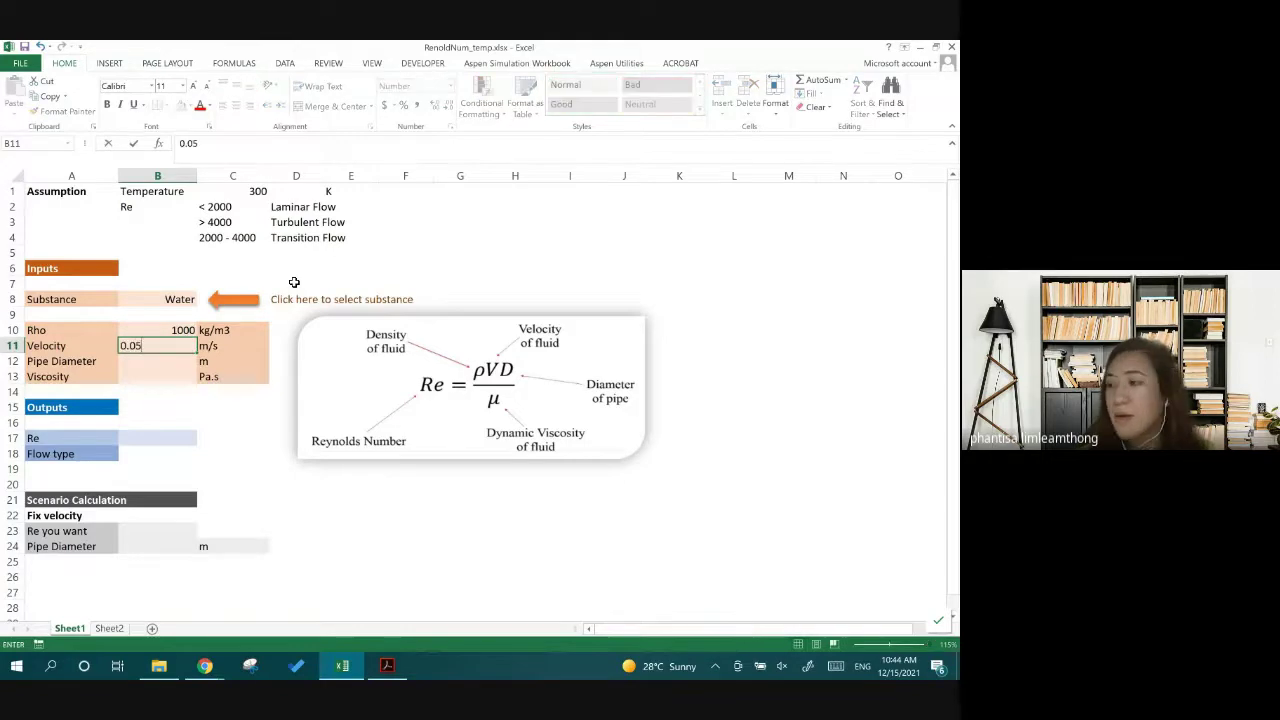
key(BackSpace)
key(BackSpace)
text(5)
key(Return)
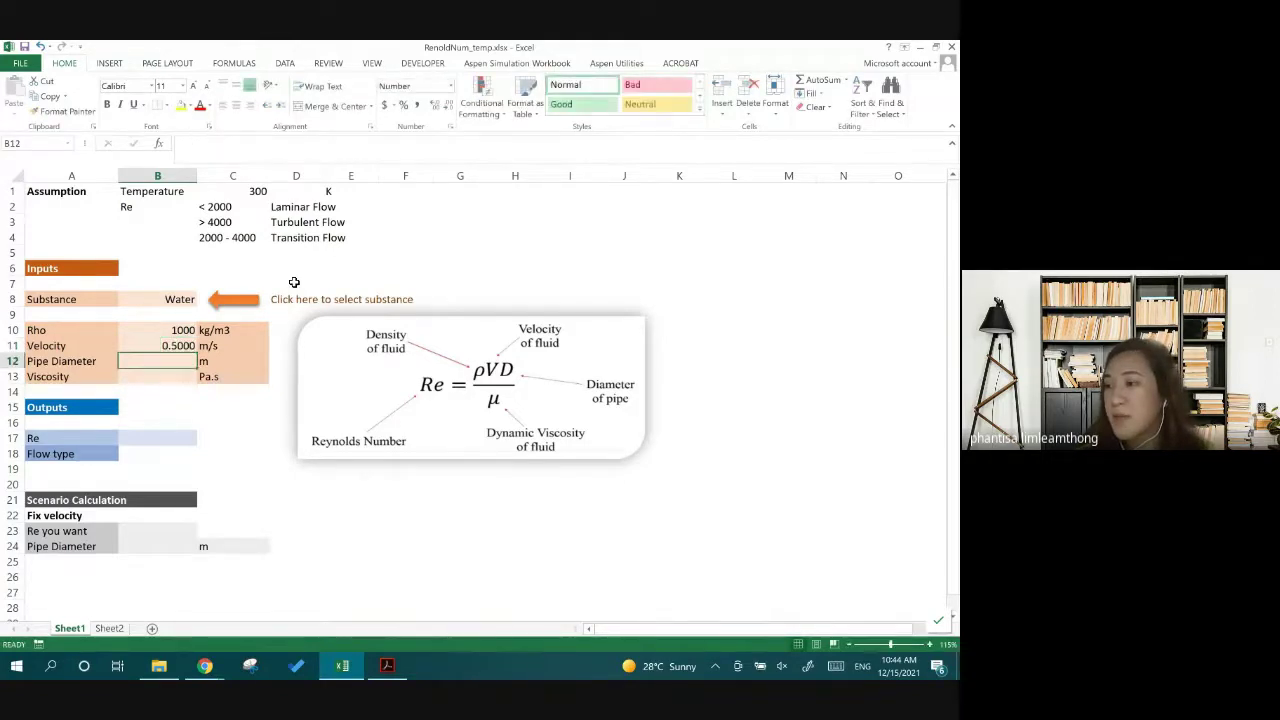
Enter a pipe diameter of 0.03 and a viscosity of 0.001
text(0.0)
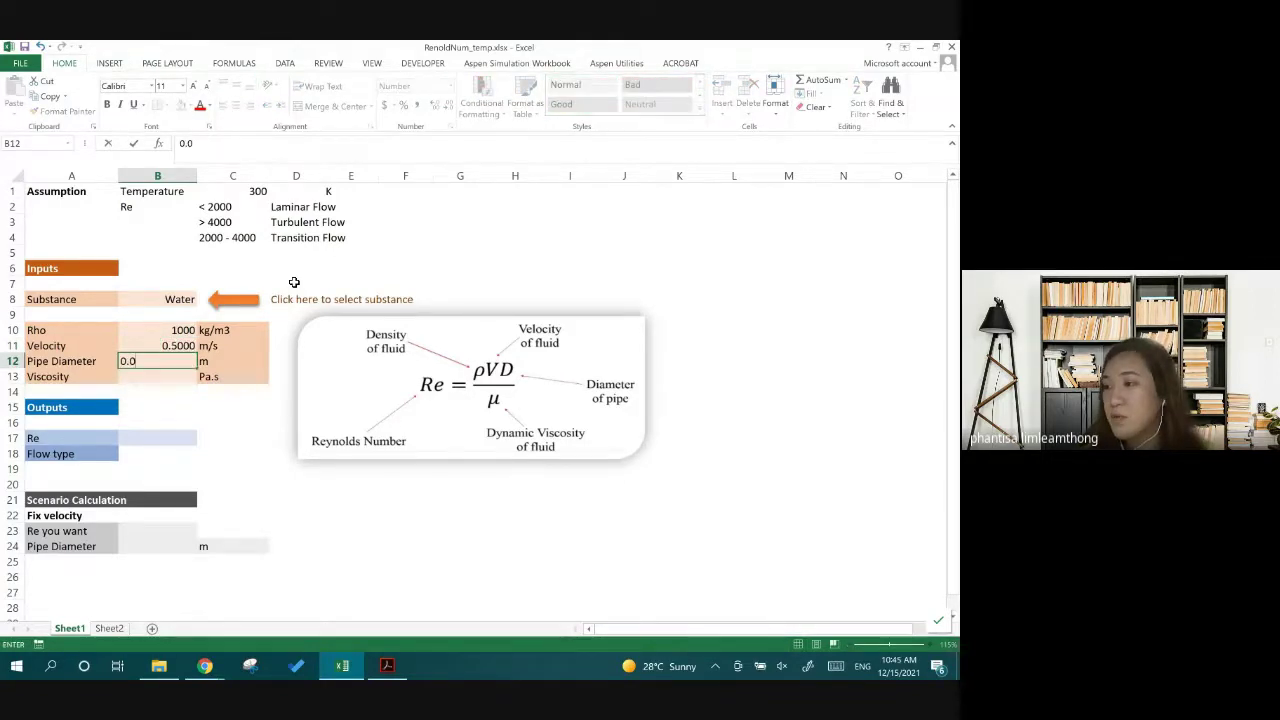
text(3)
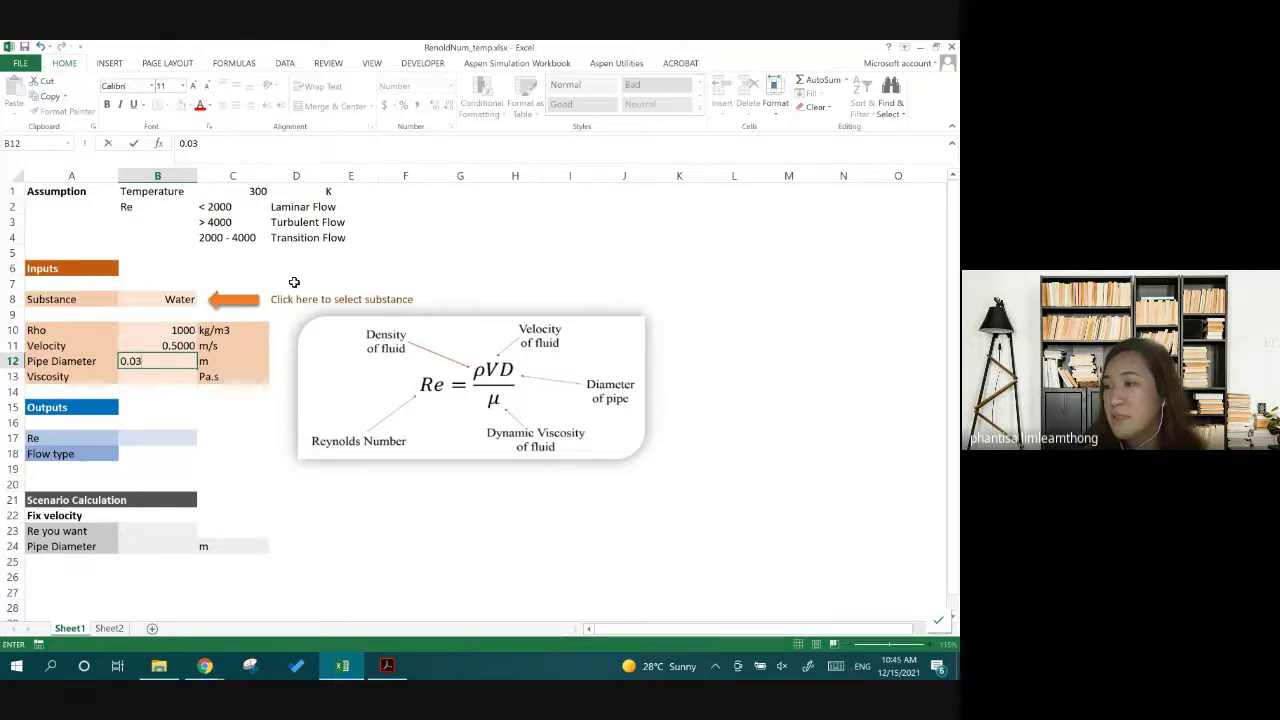
key(Return)
text(0.)
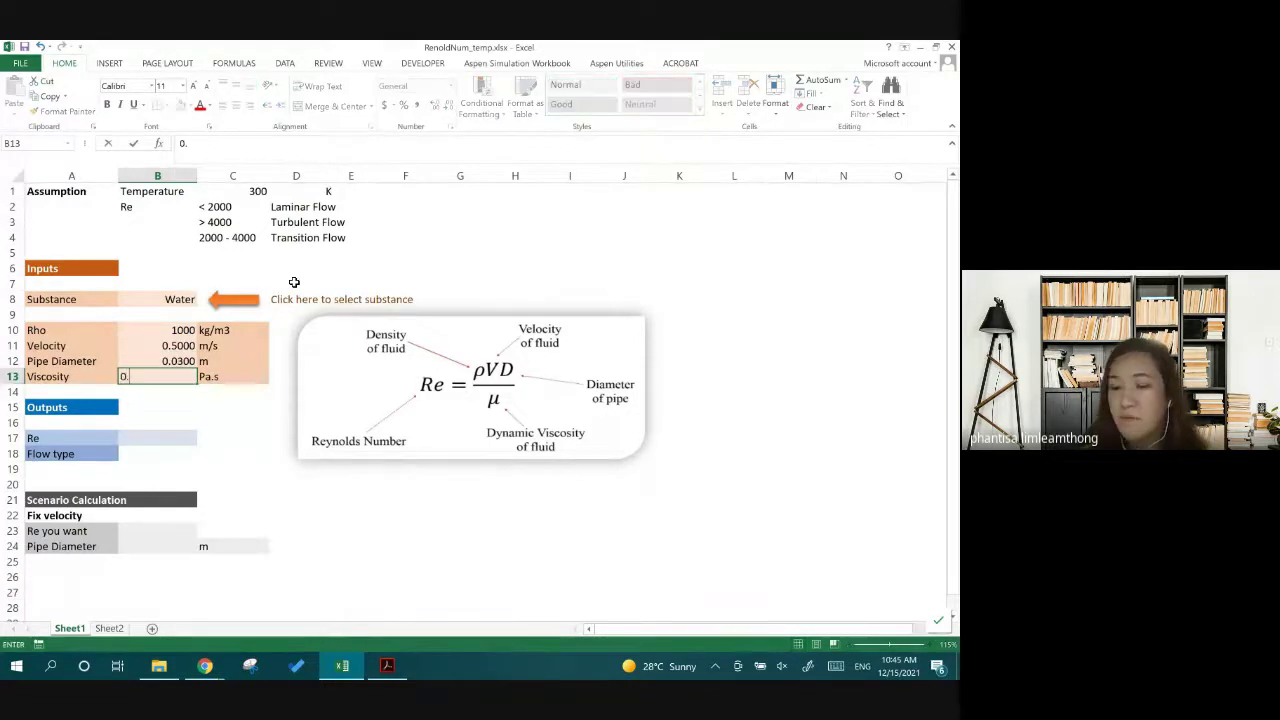
text(001)
key(Return)
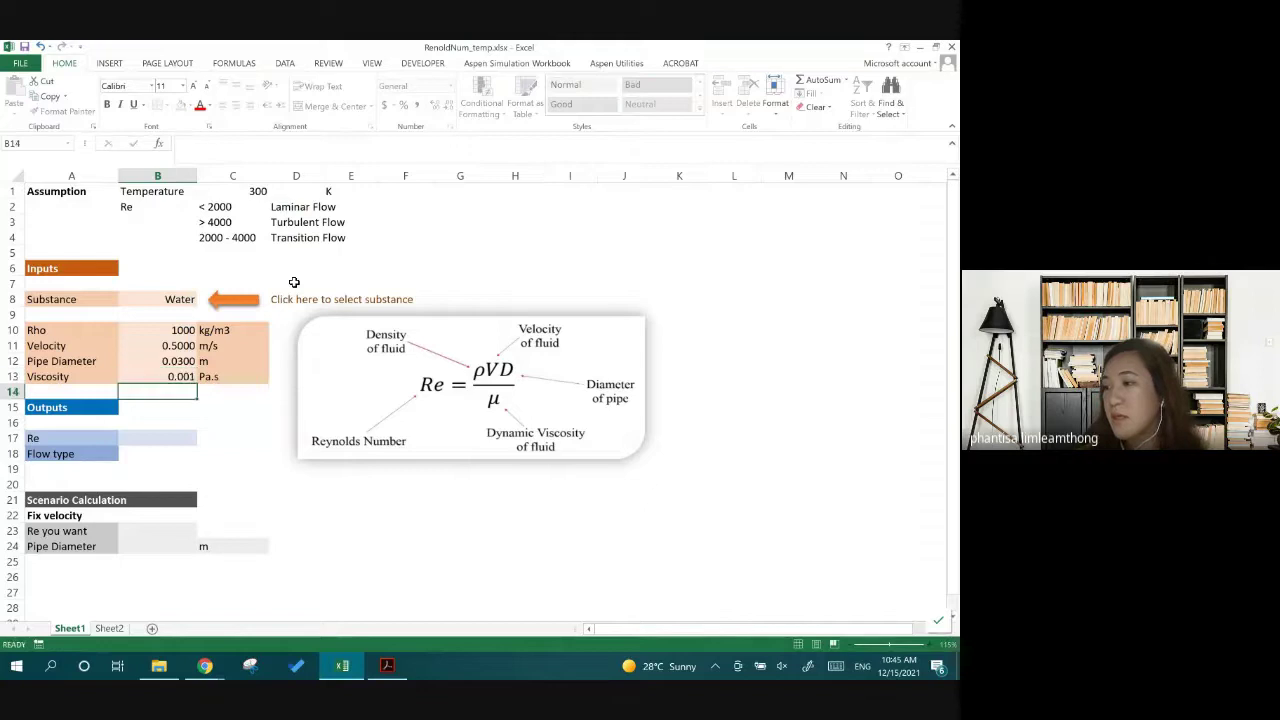
key(Down)
key(Down)
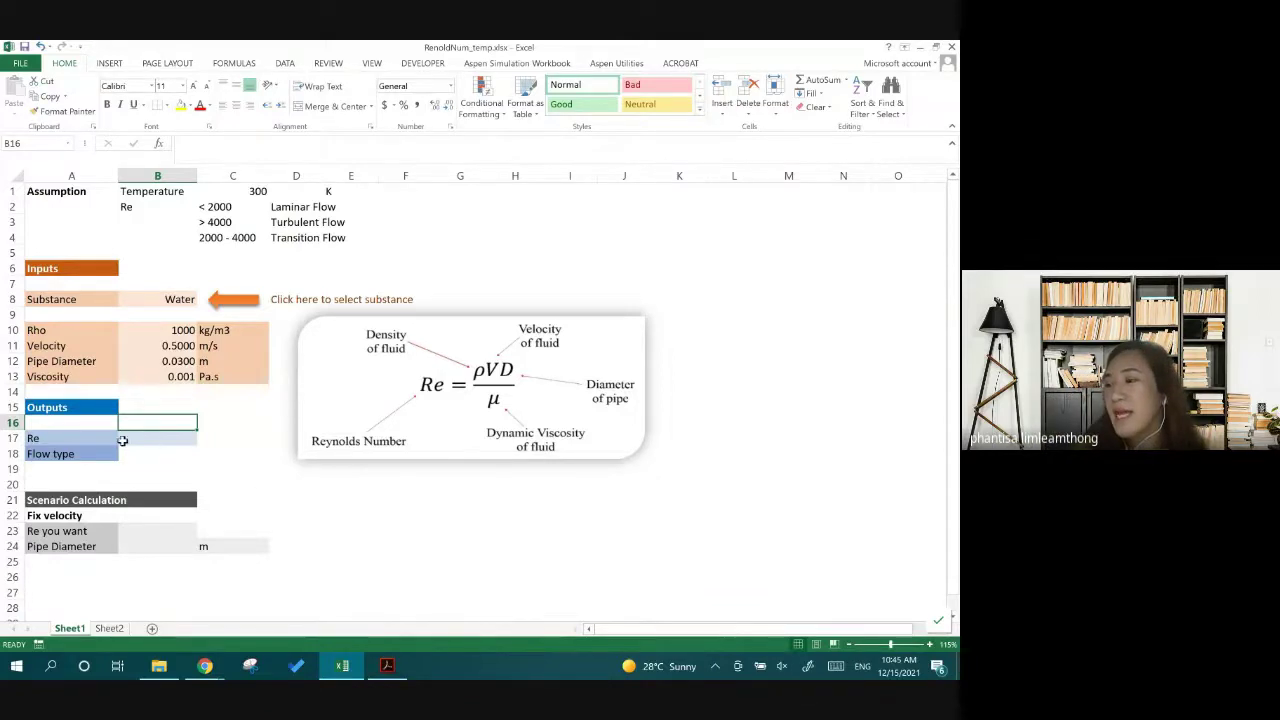
Enter =B10*B11*B12/B13 in B17 so Re shows 15000
click(172, 437)
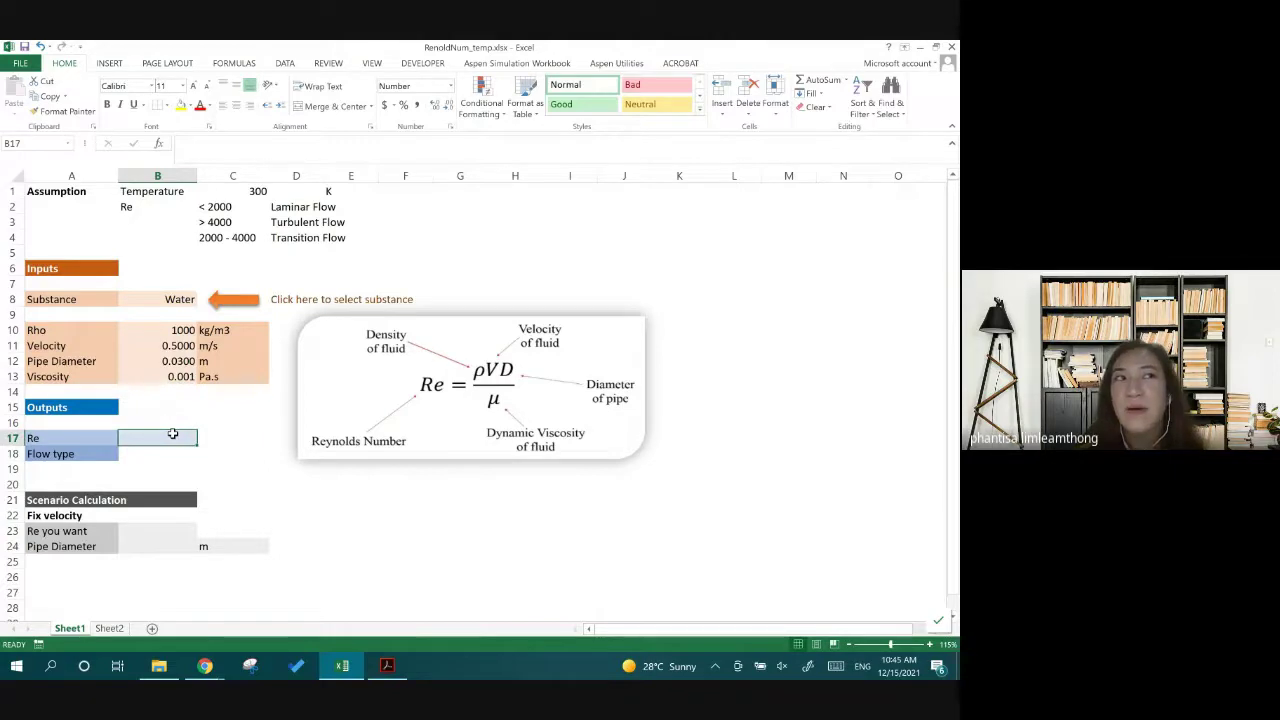
click(396, 386)
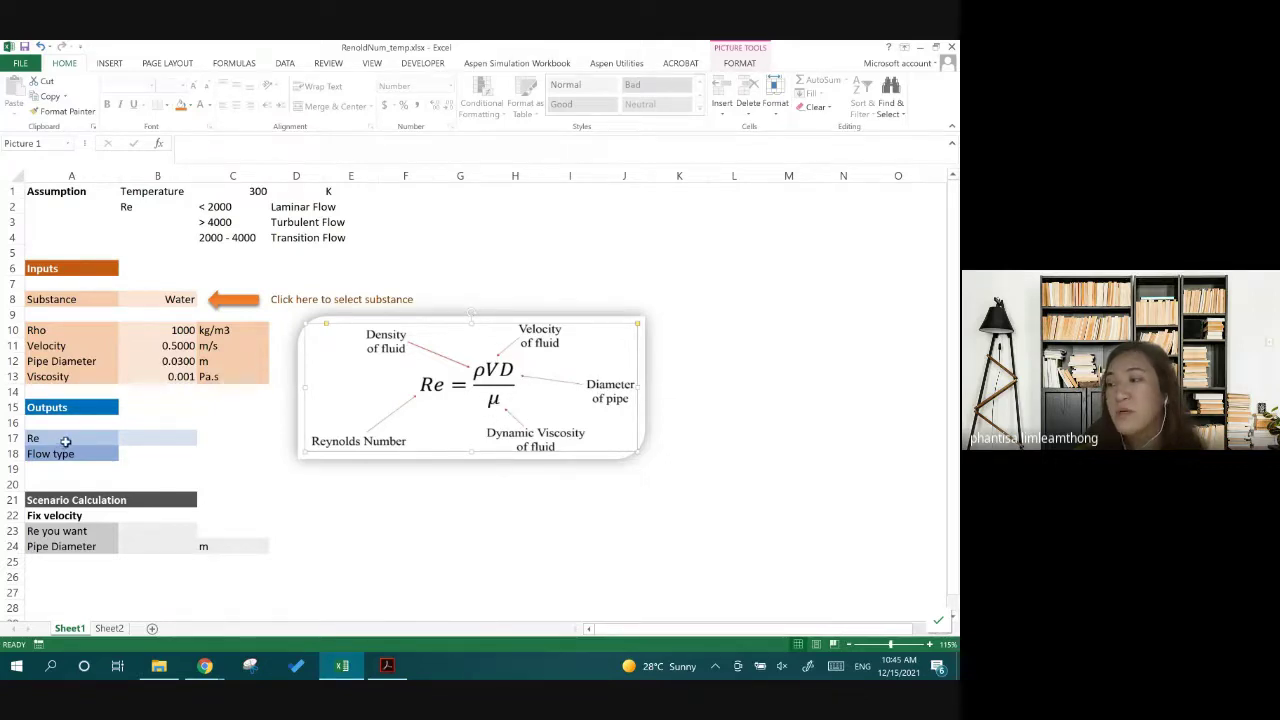
click(145, 438)
text(=)
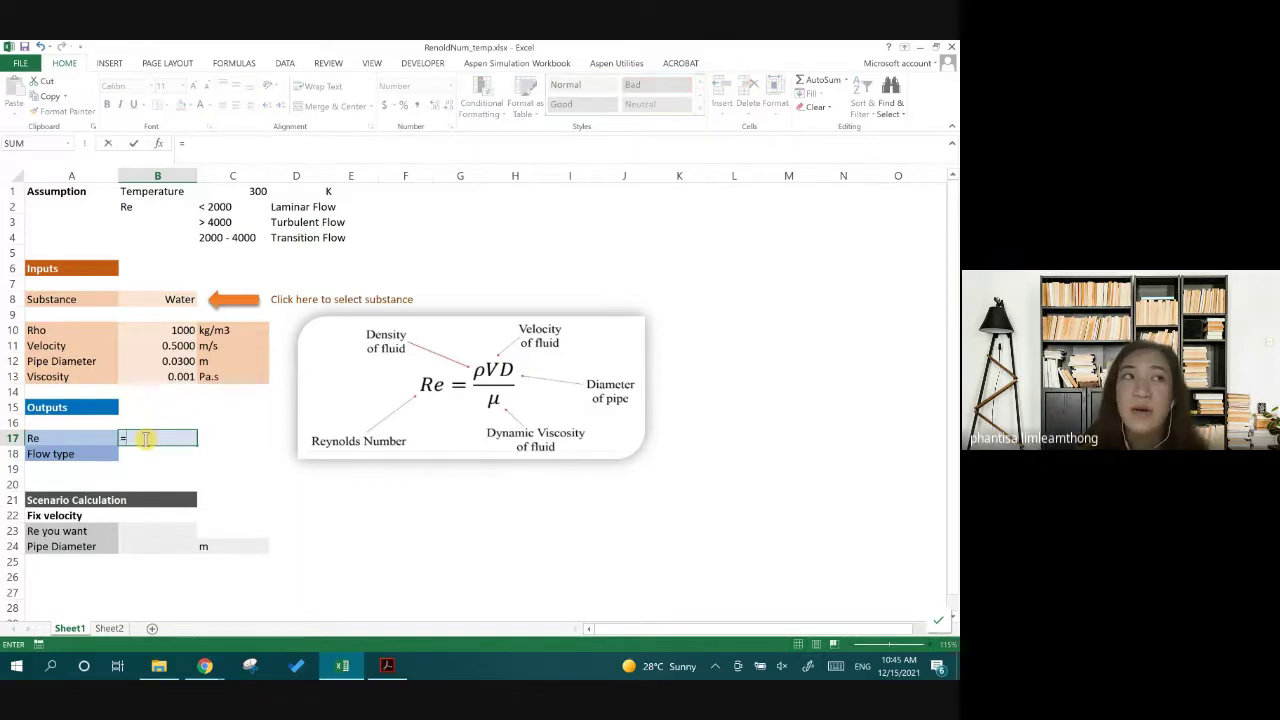
click(163, 330)
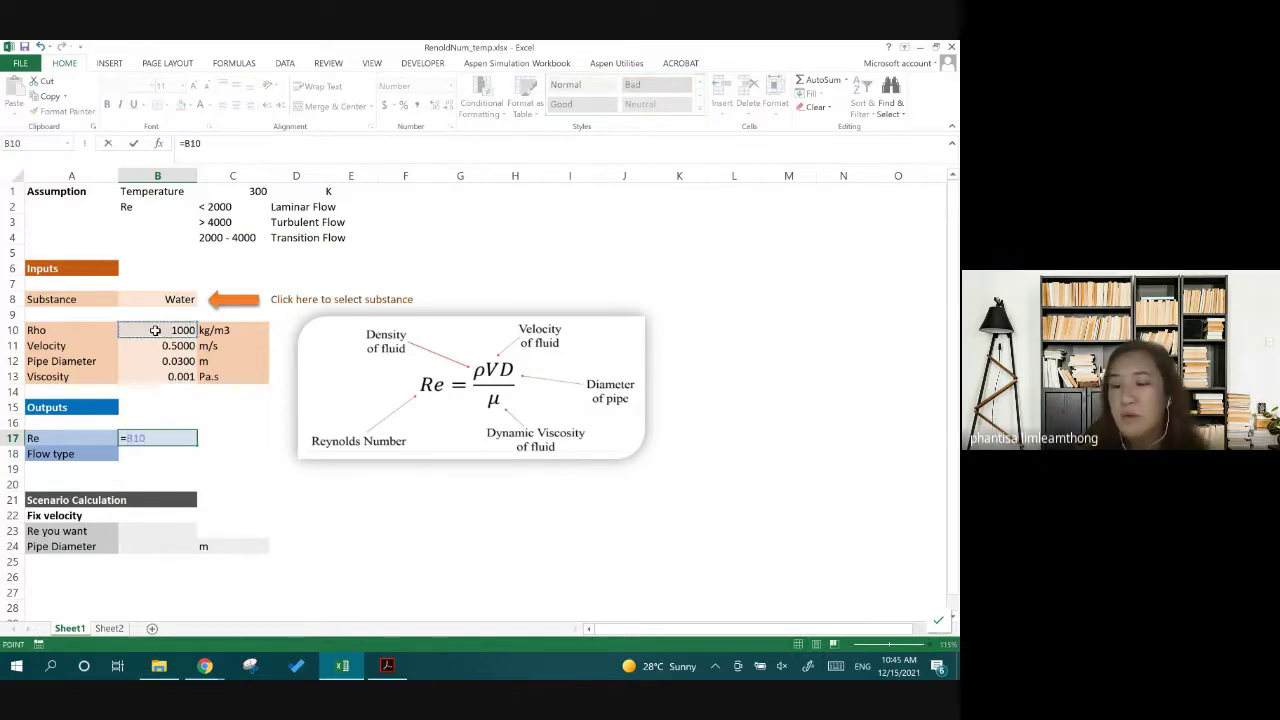
text(*)
click(159, 346)
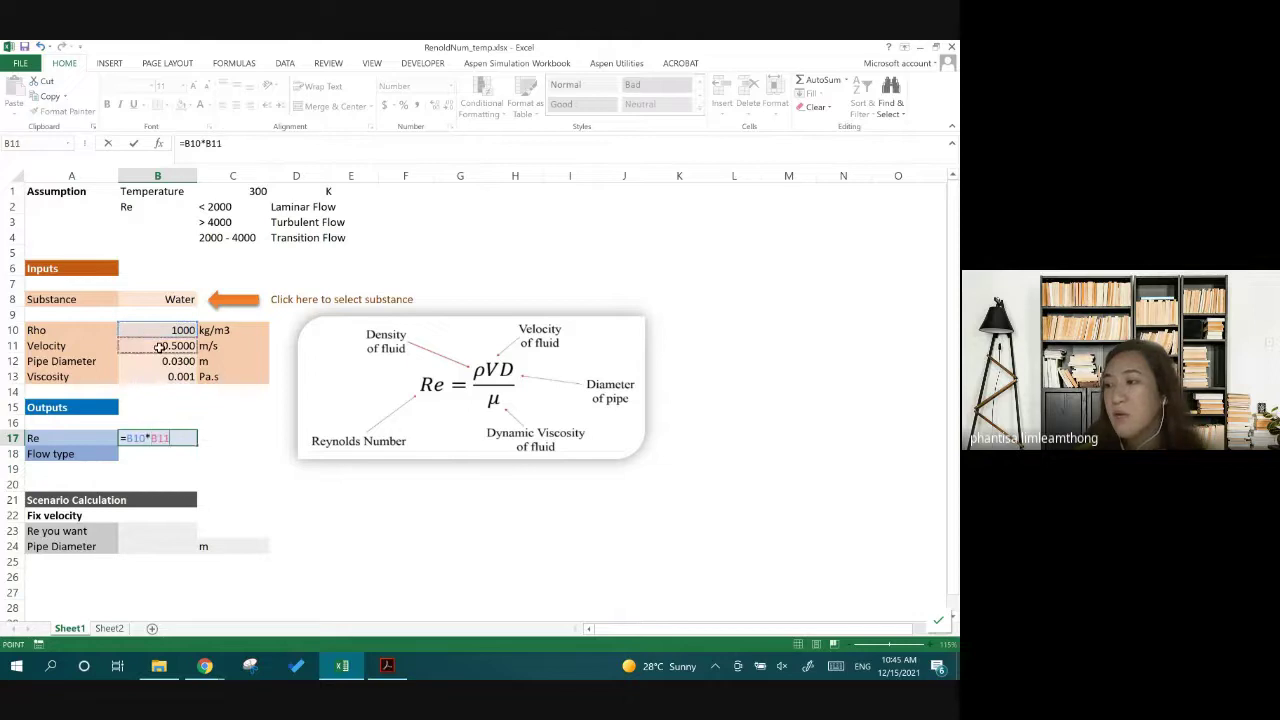
text(*)
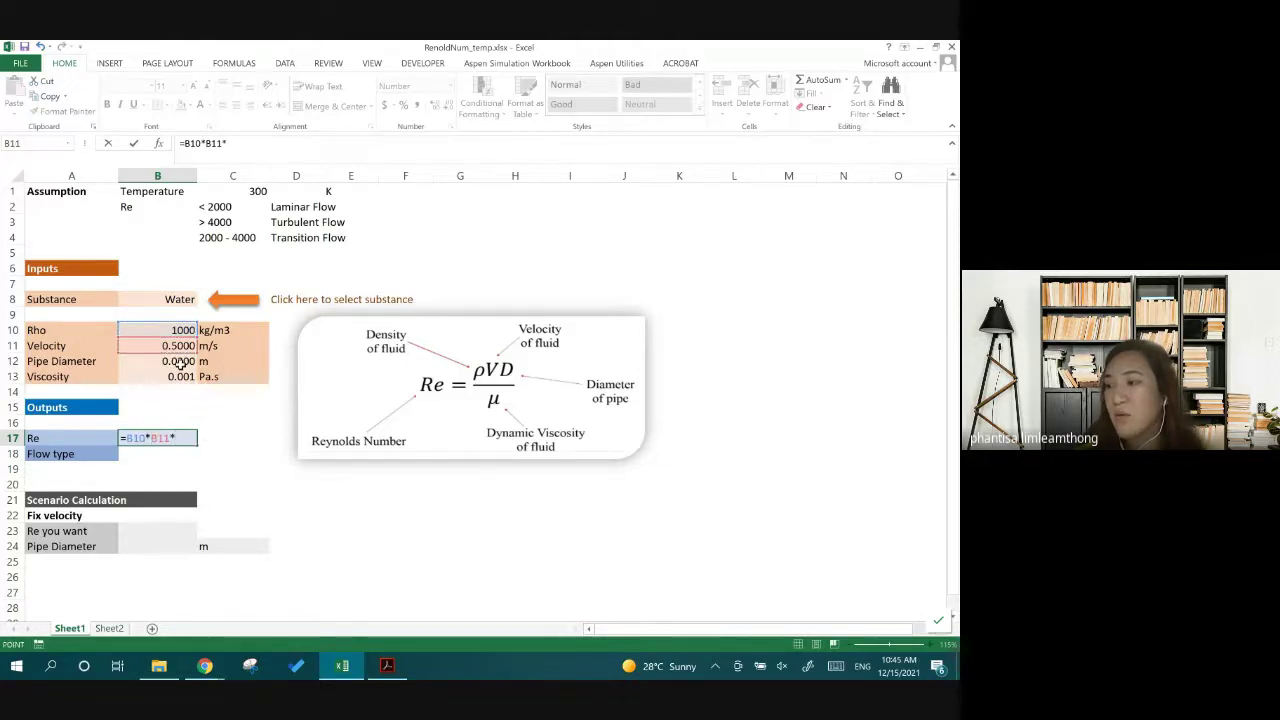
click(179, 363)
text(/)
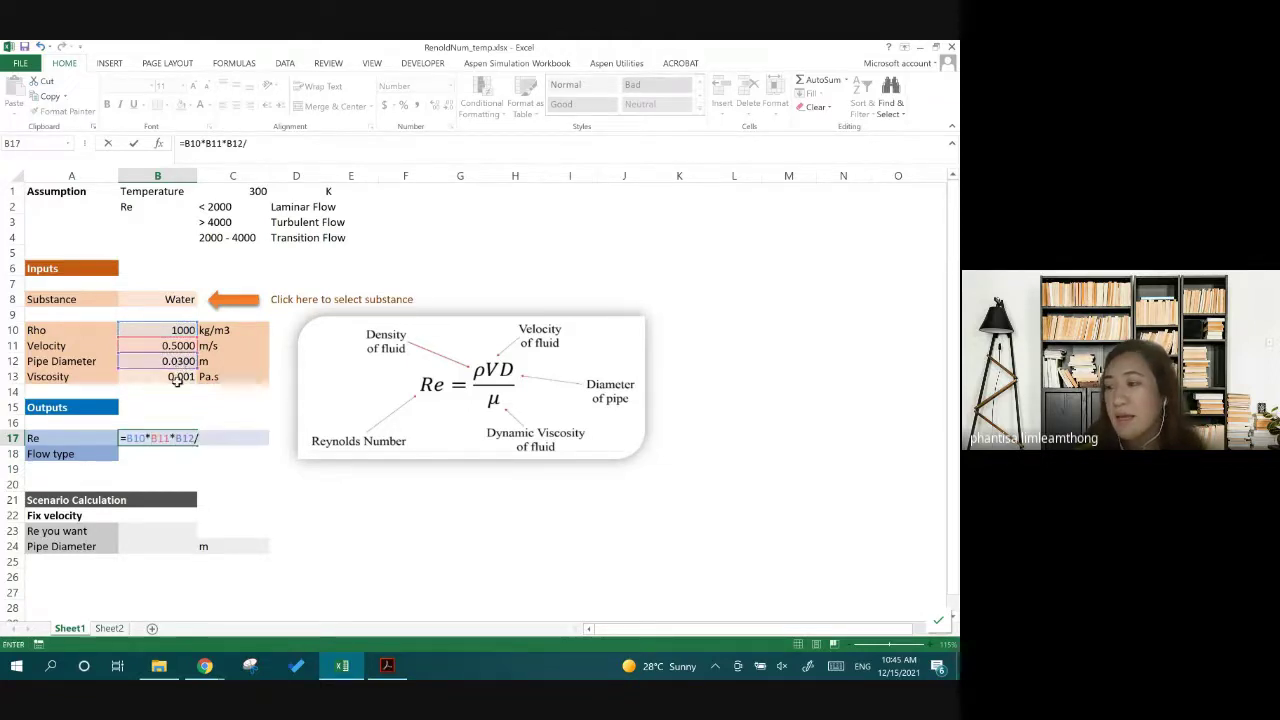
click(181, 376)
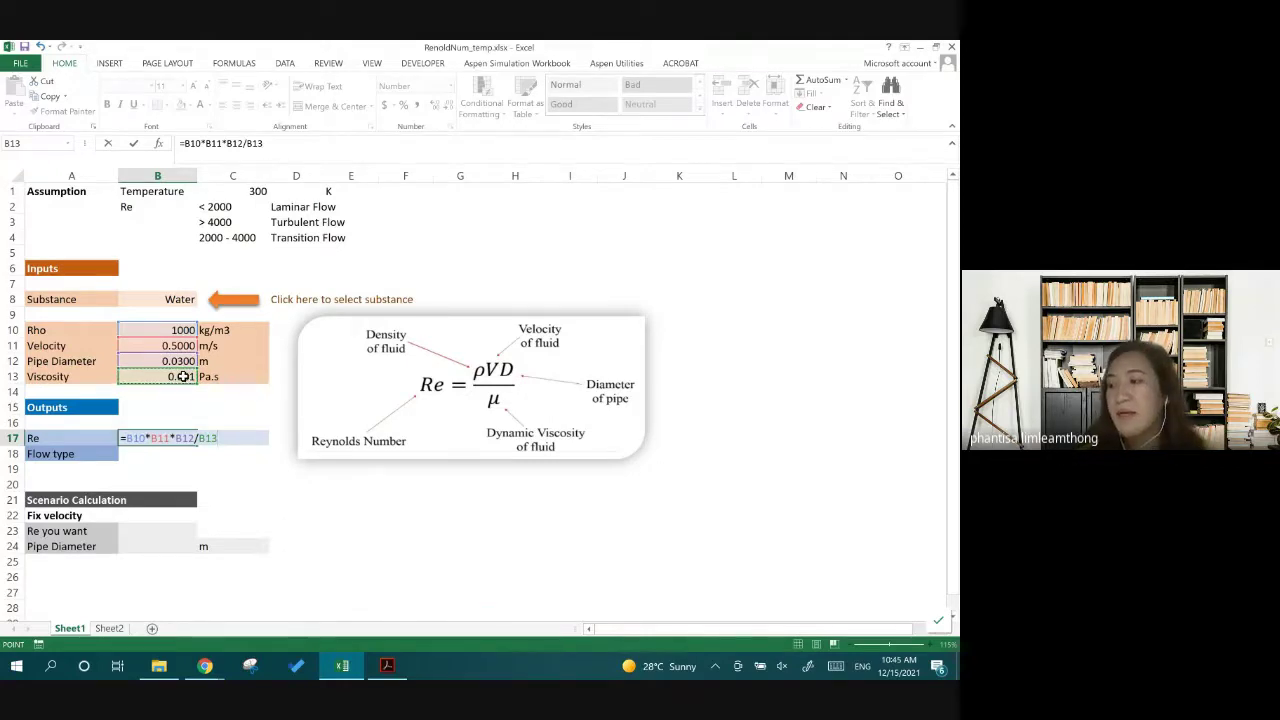
key(Return)
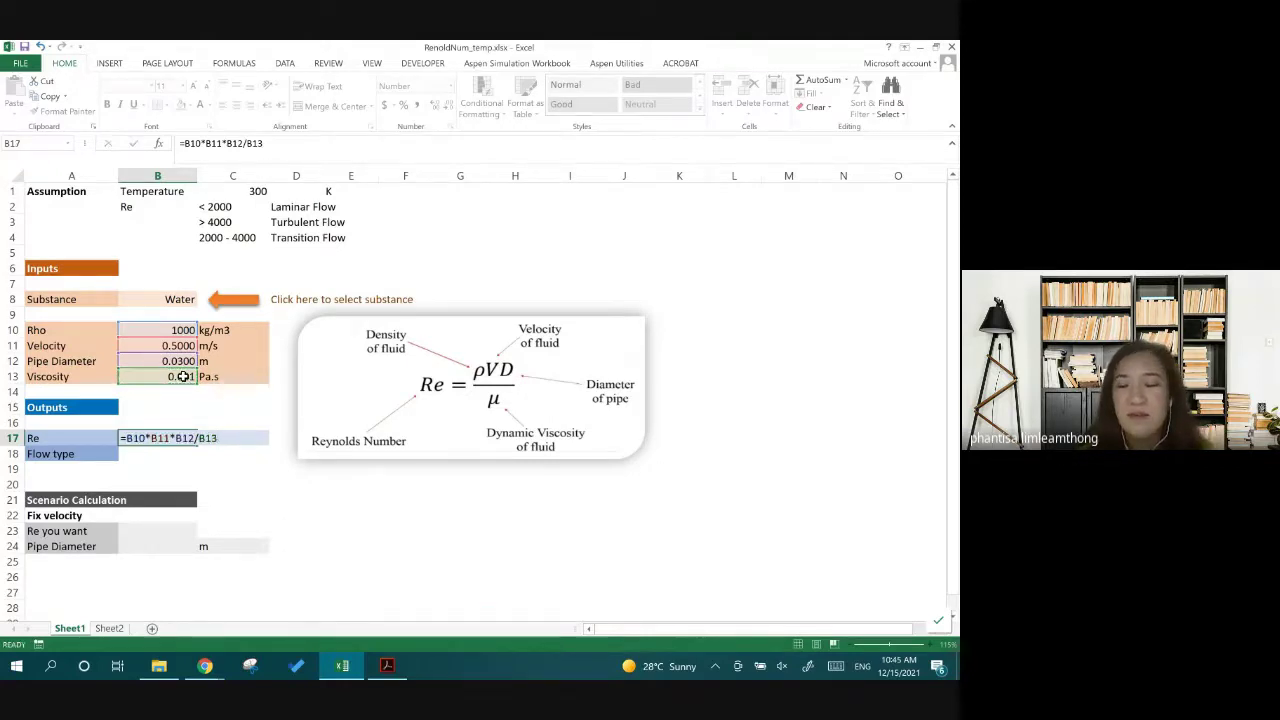
Check the Re formula, then select density B10 and Re B17 together
click(192, 436)
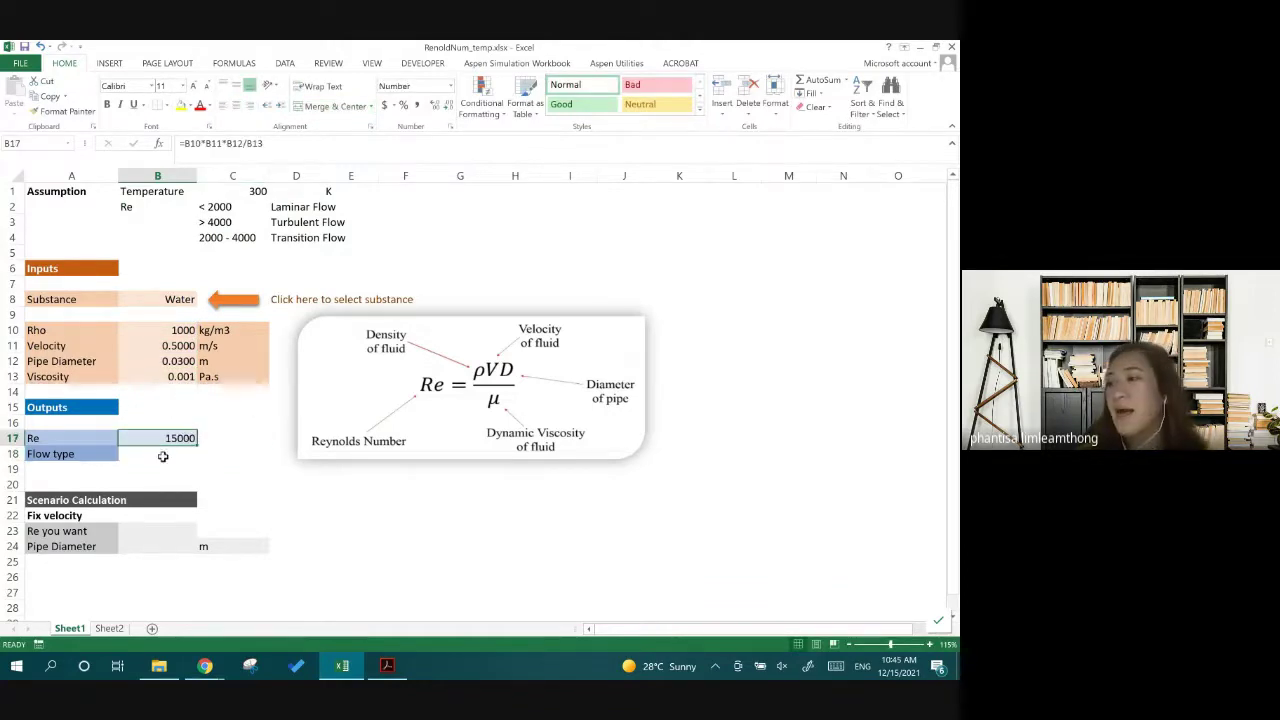
click(168, 455)
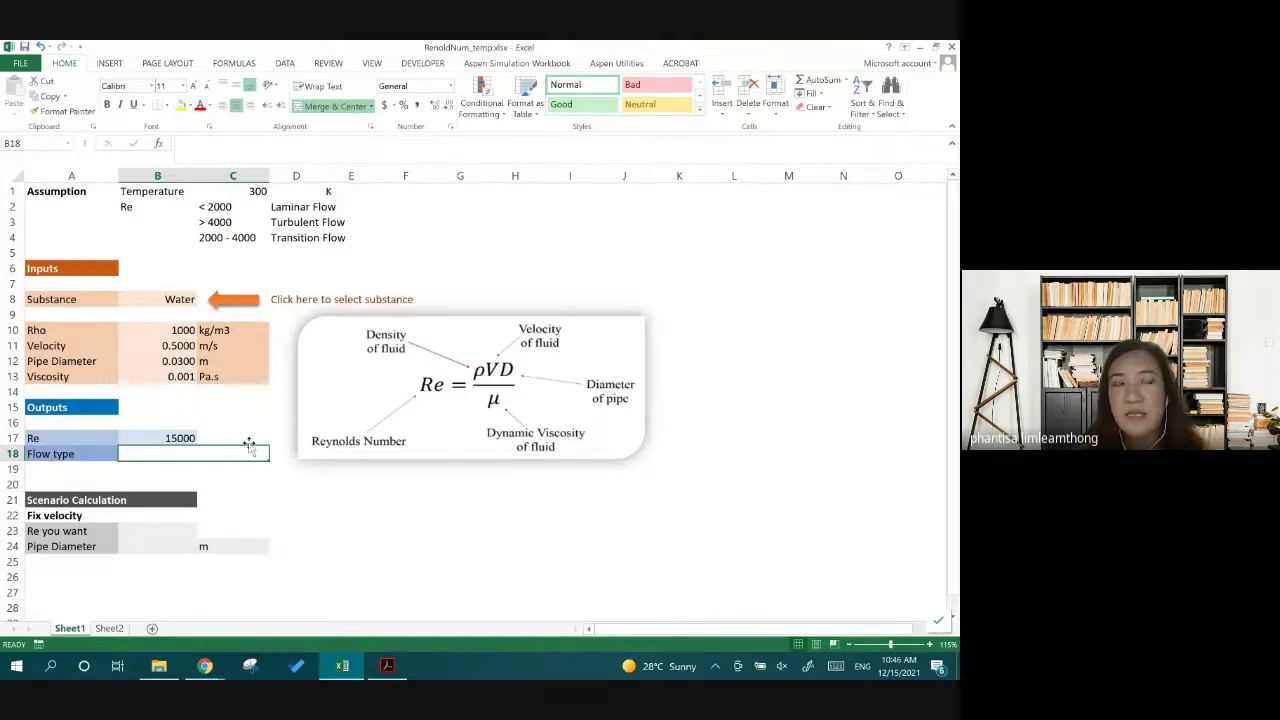
click(160, 330)
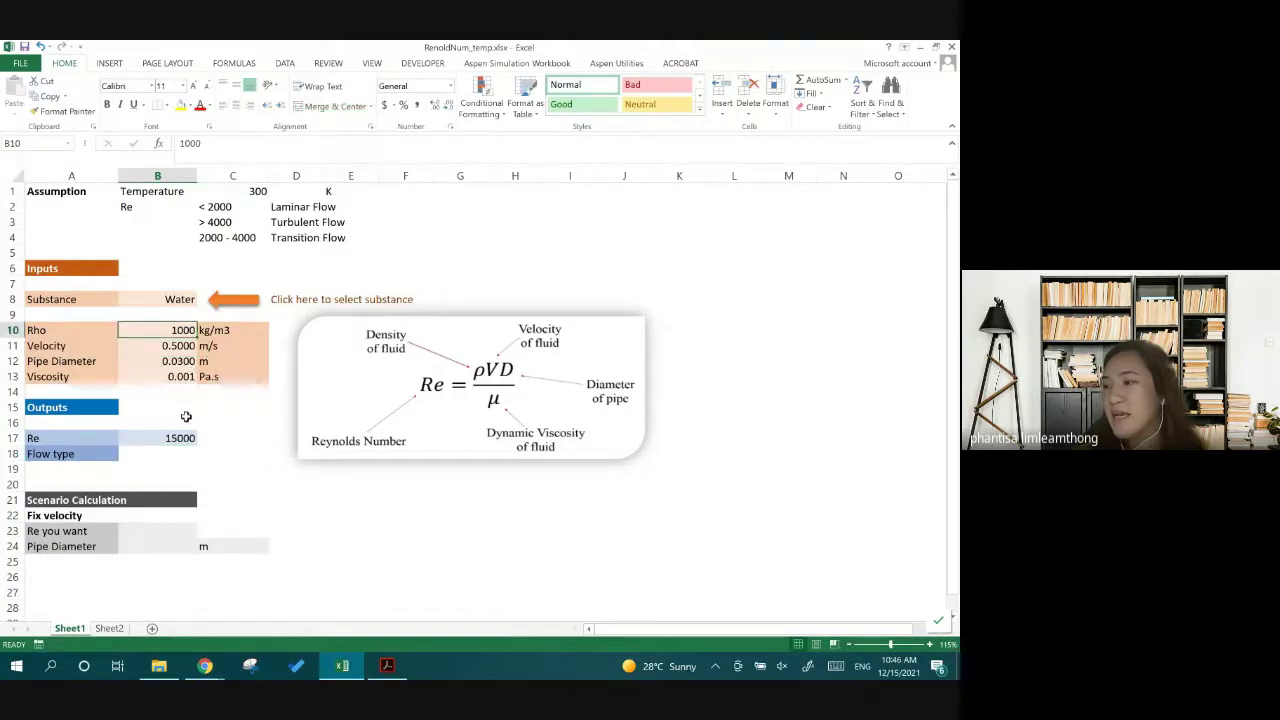
click(180, 438)
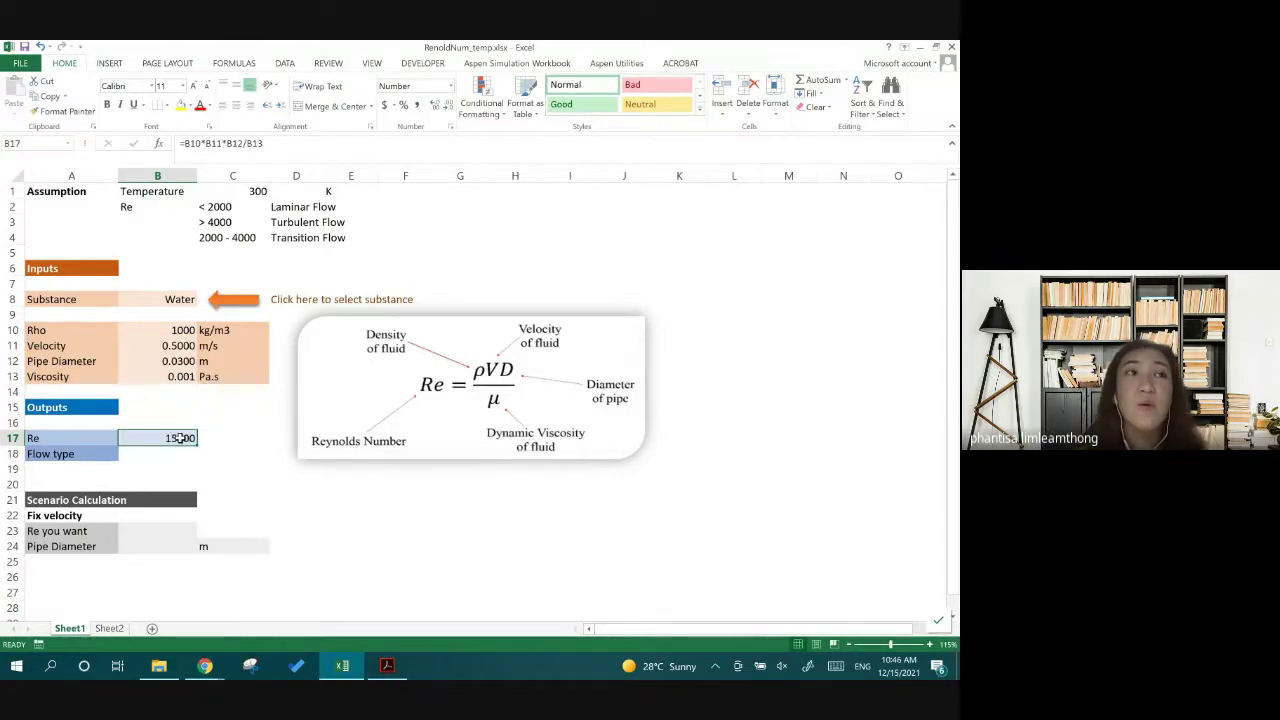
key(Up)
key(Up)
key(Up)
key(Up)
key(Up)
key(Up)
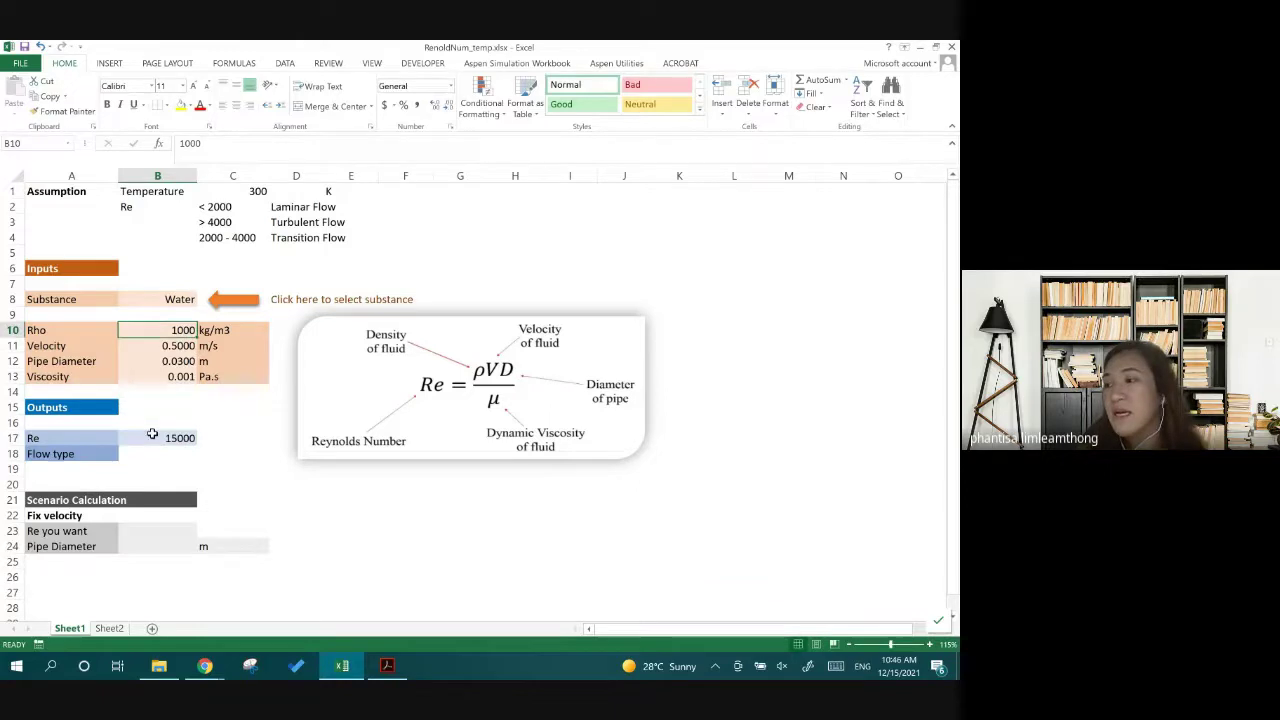
click(170, 437)
click(180, 330)
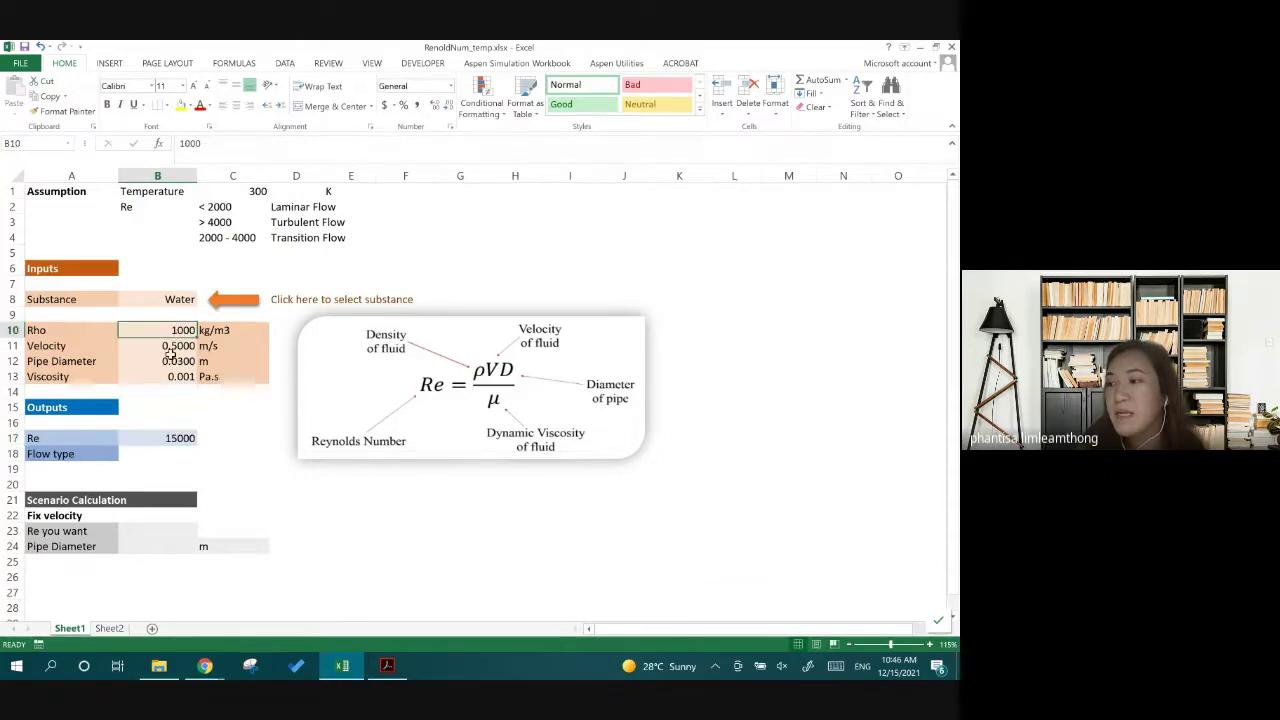
click(180, 438)
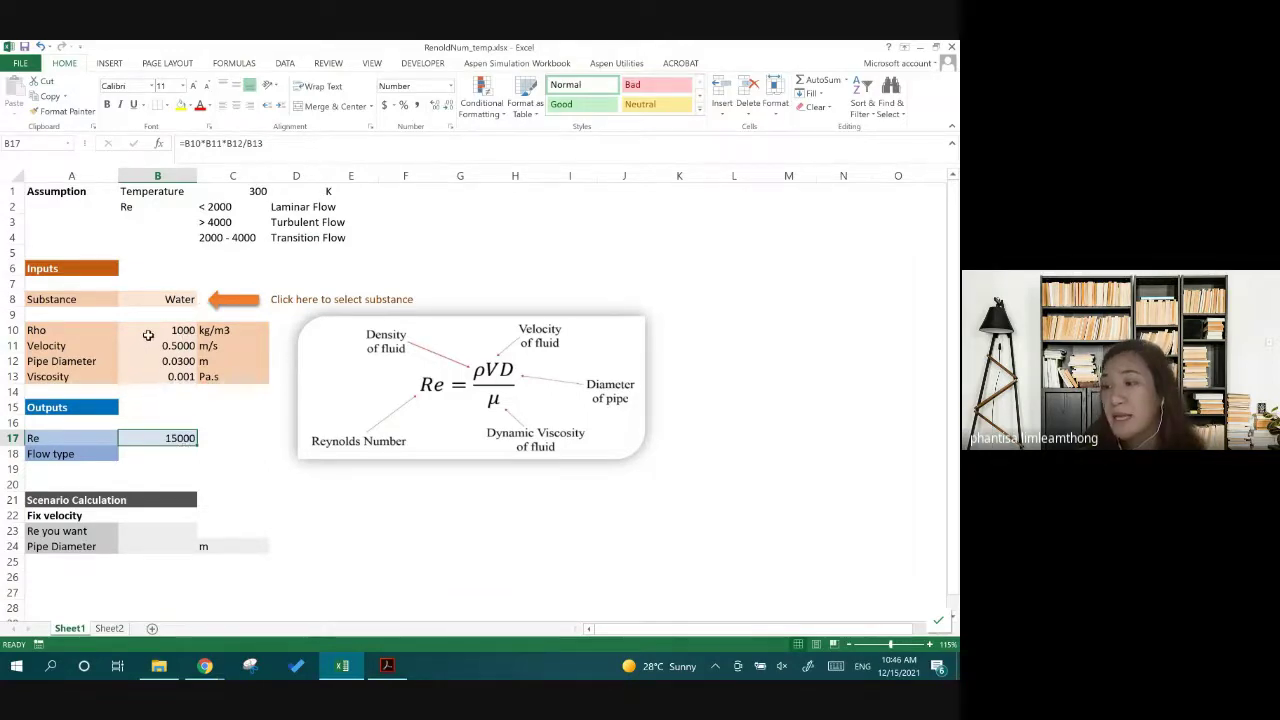
click(170, 334)
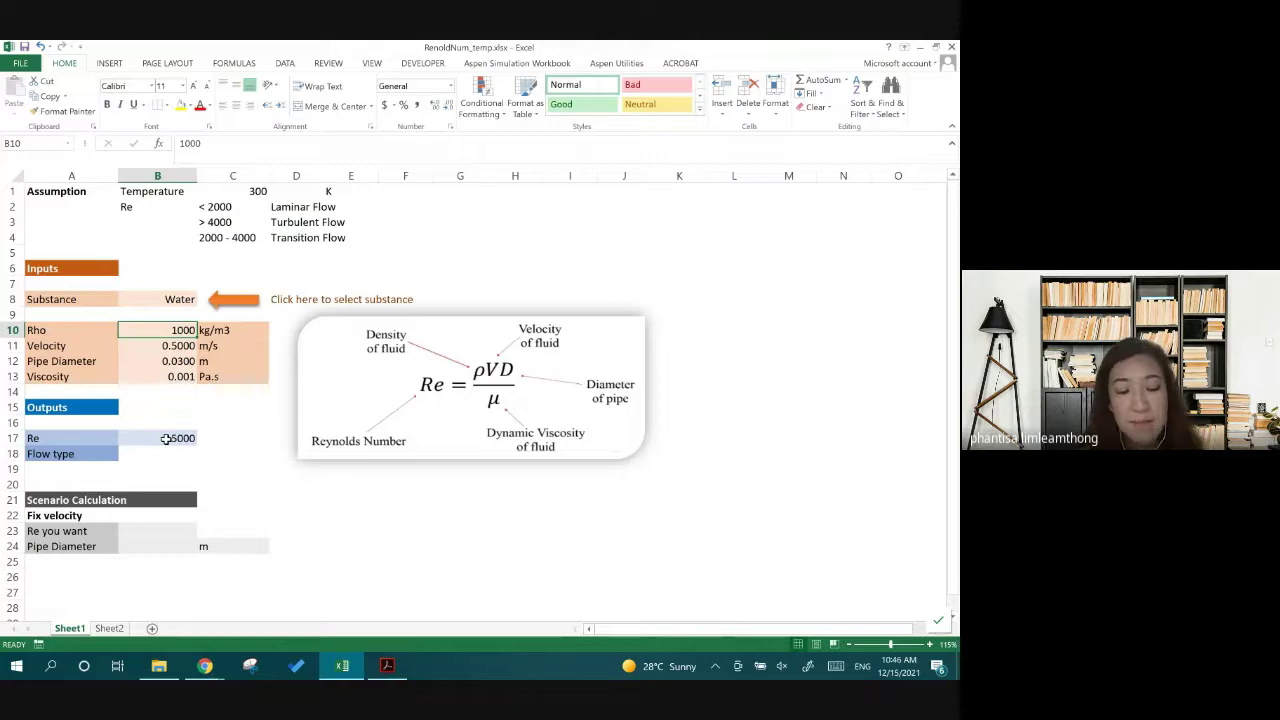
ctrl+click(166, 439)
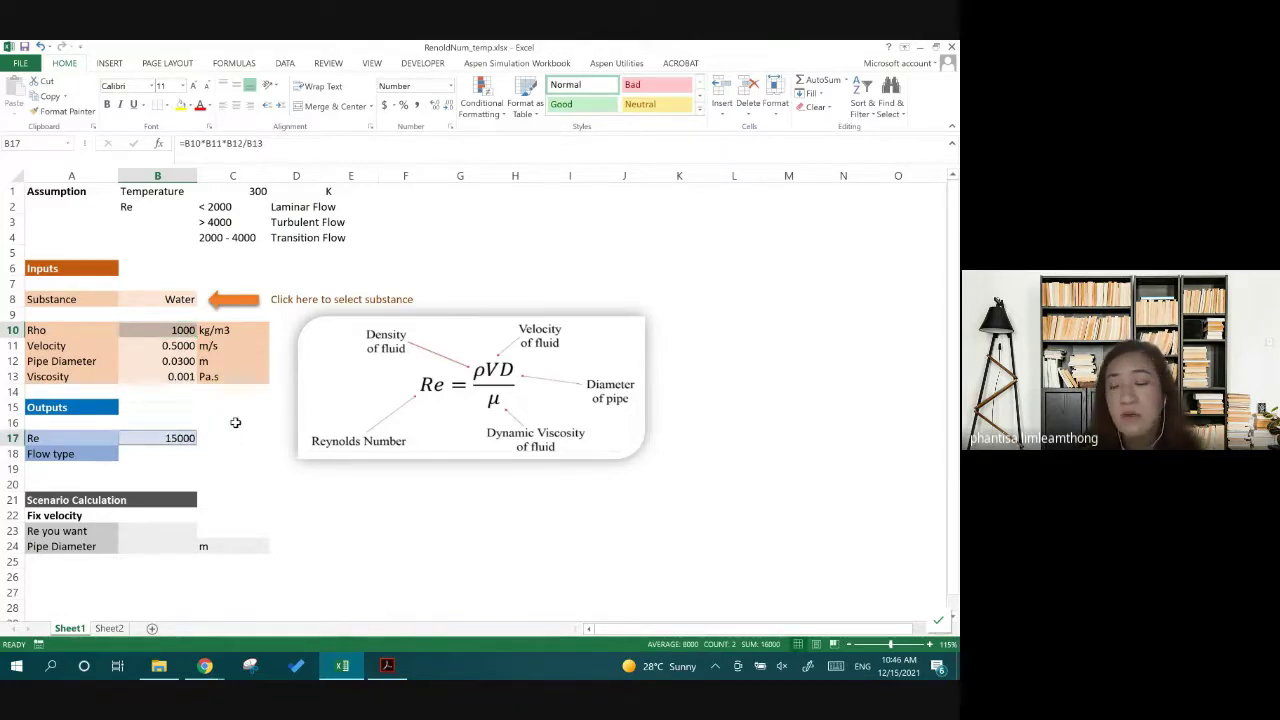
click(236, 423)
click(177, 438)
ctrl+click(177, 330)
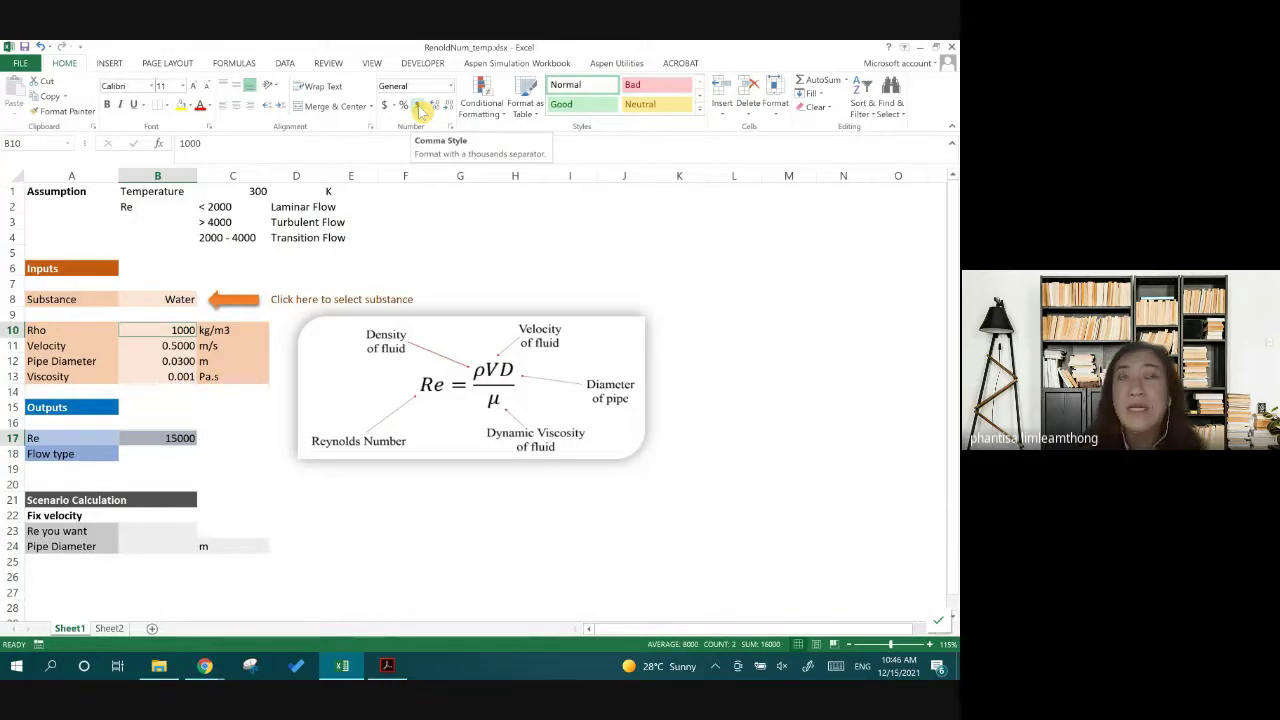
Format B10 and B17 as Number with a 1000 separator, showing 1,000 and 15,000
click(453, 88)
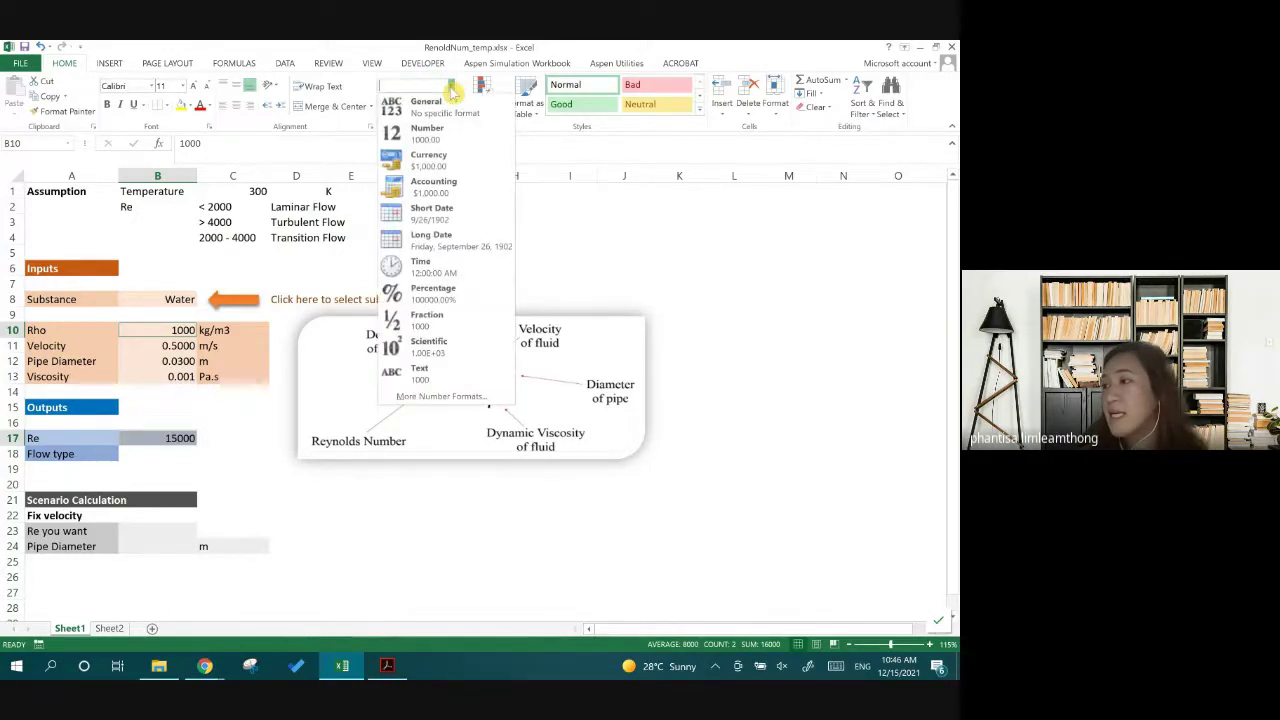
click(454, 88)
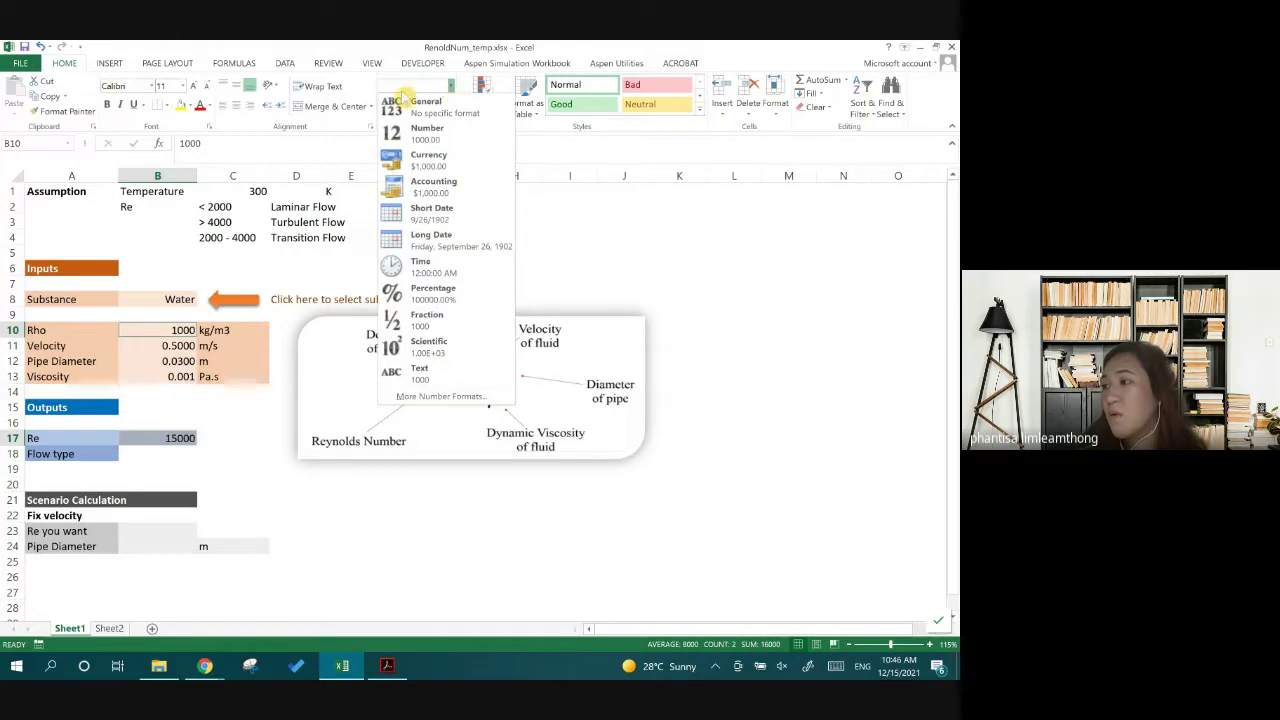
click(290, 122)
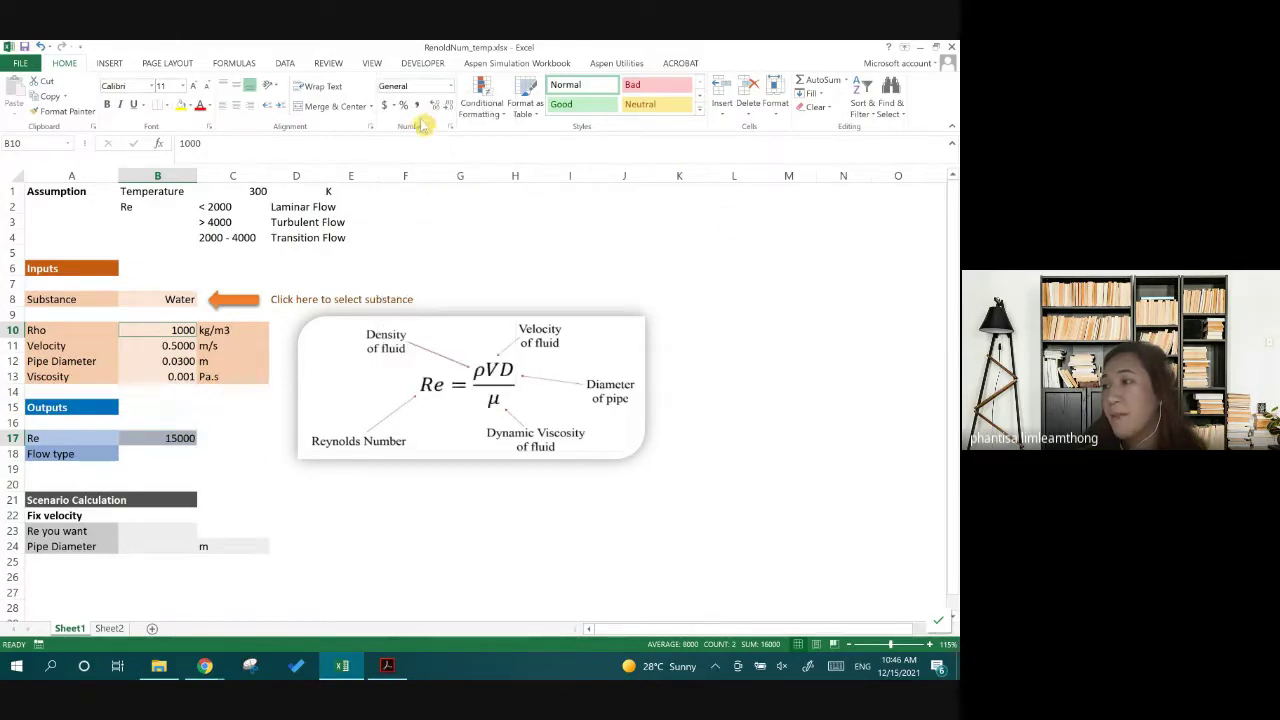
click(451, 86)
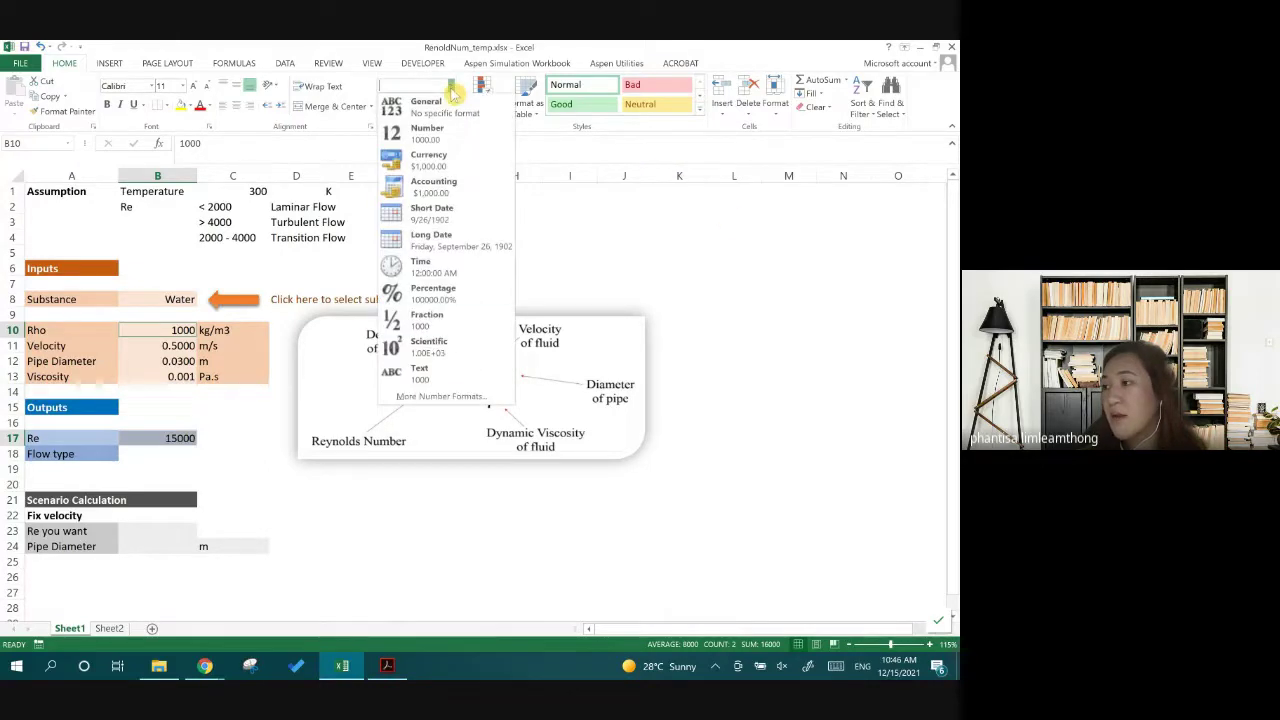
click(489, 398)
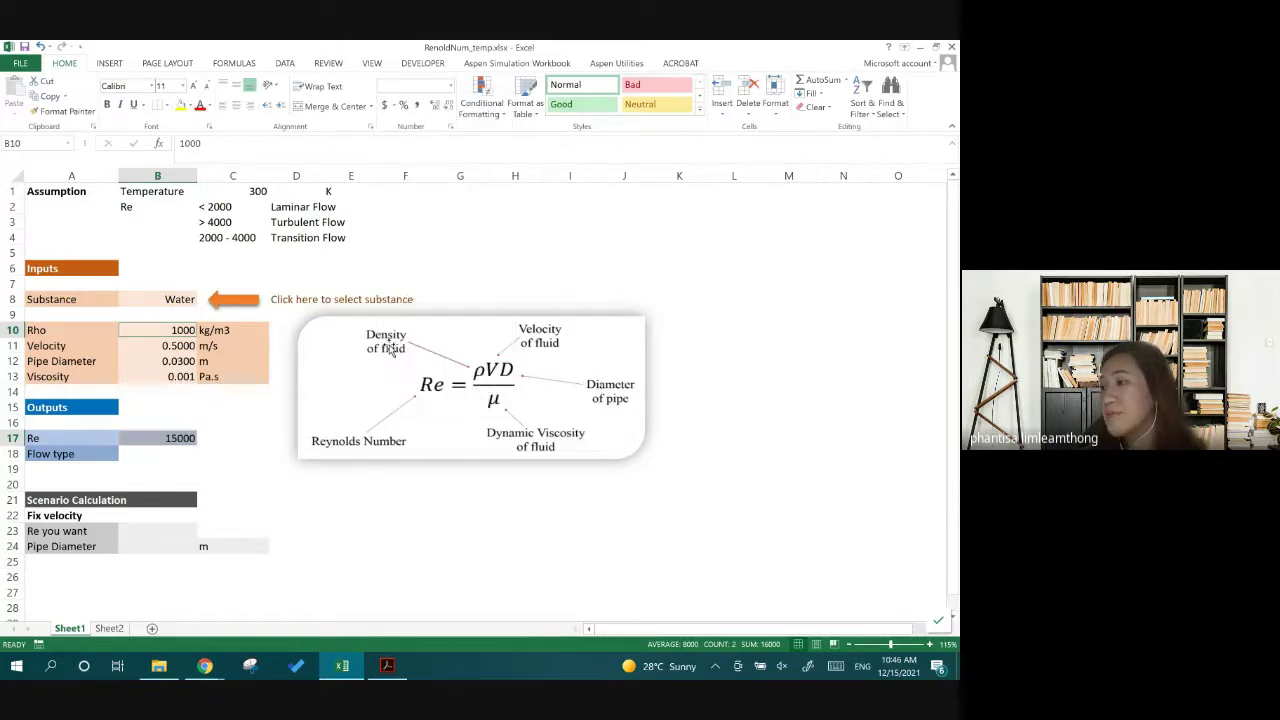
drag(354, 57, 442, 107)
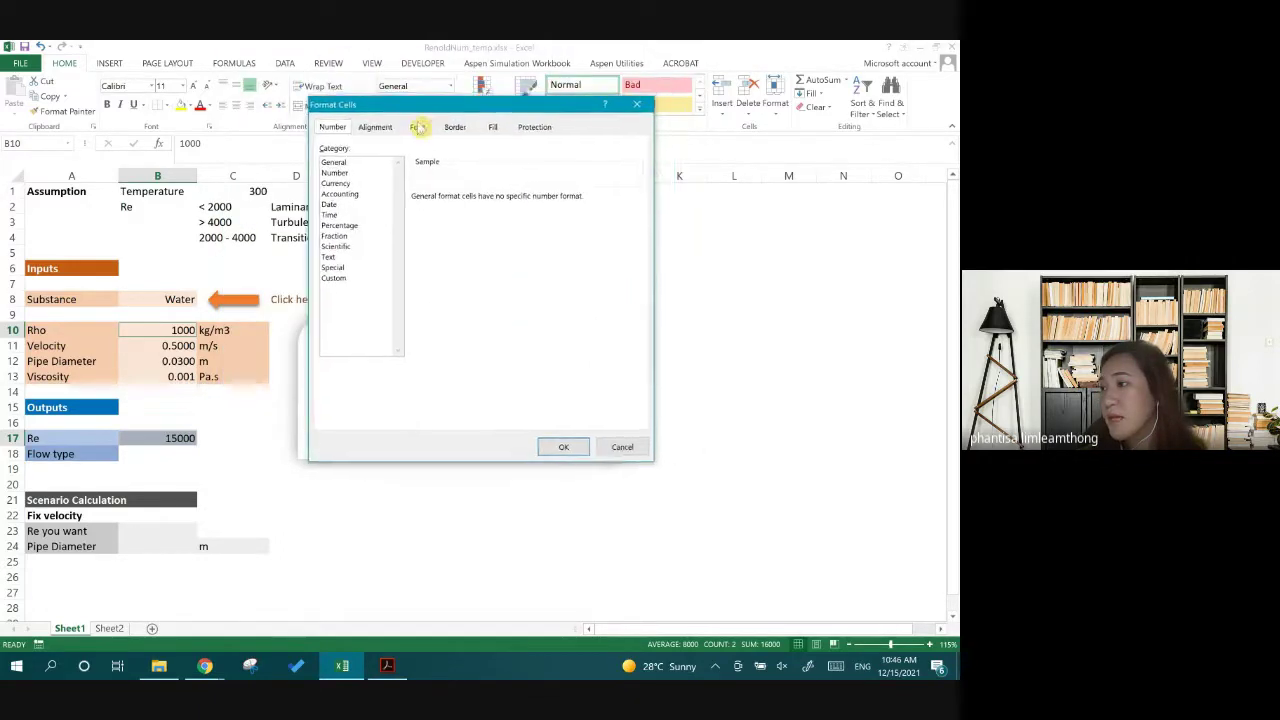
click(344, 174)
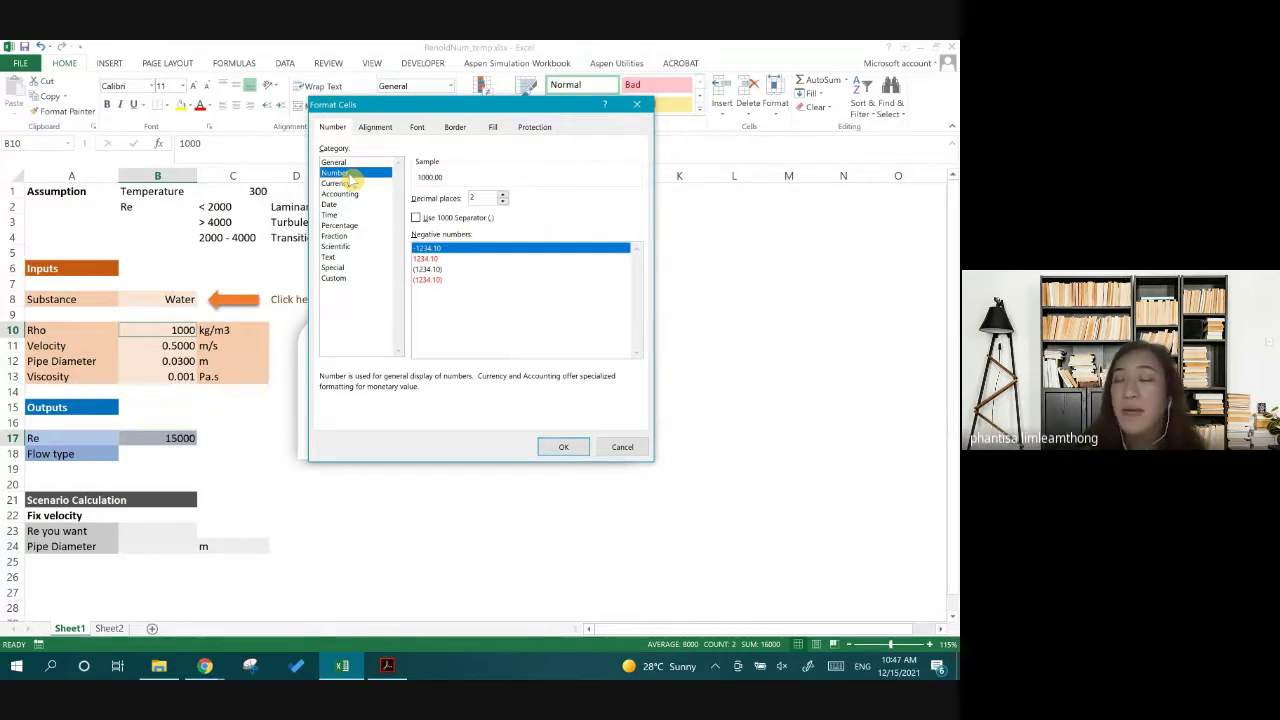
click(417, 218)
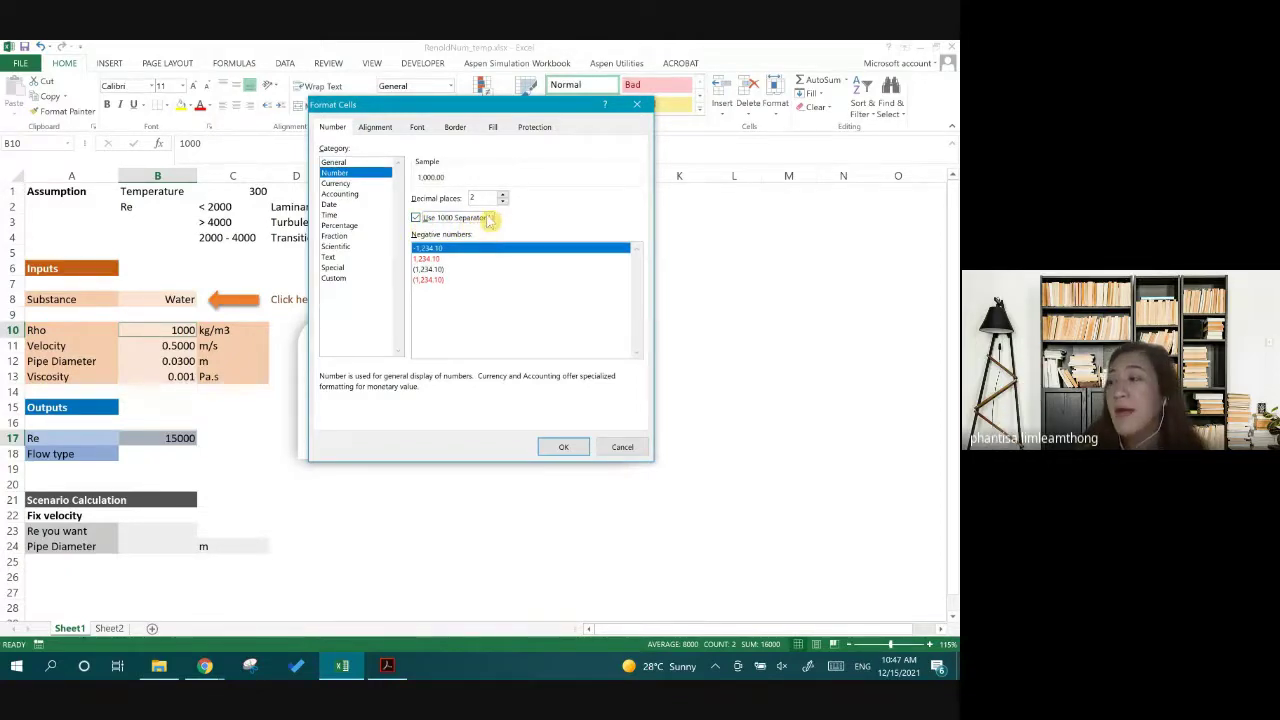
click(481, 199)
text(0)
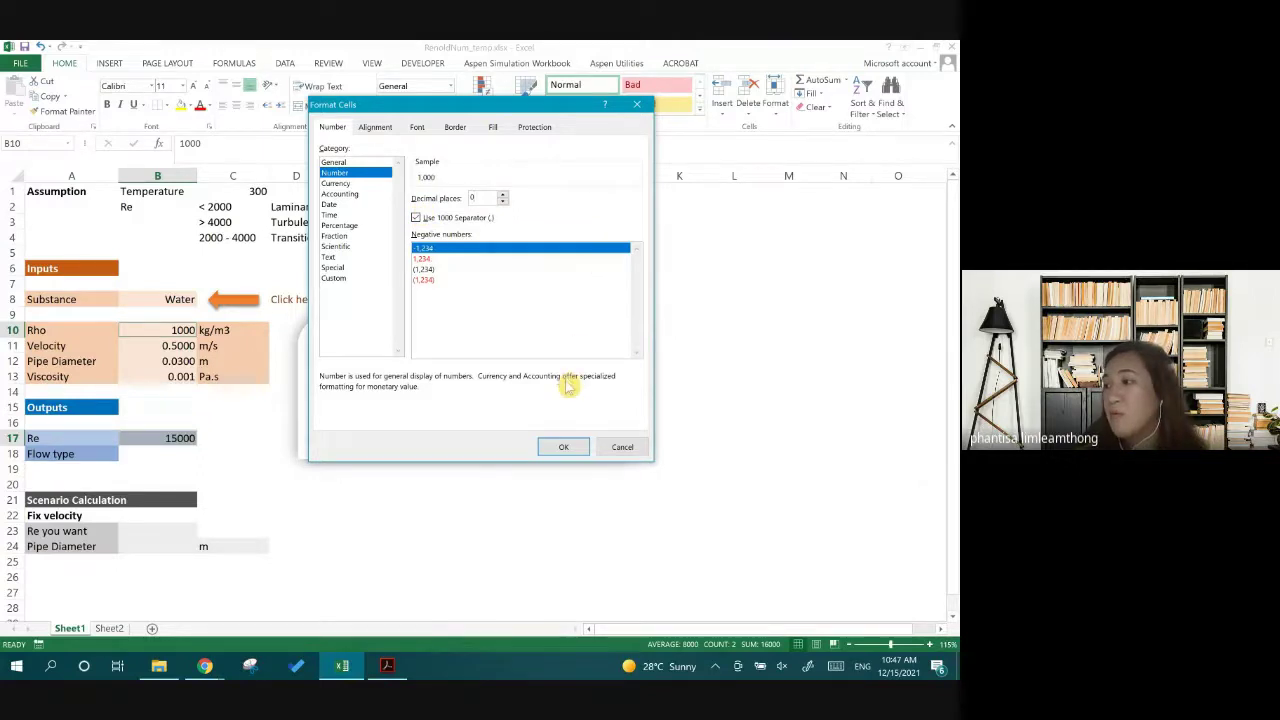
click(566, 447)
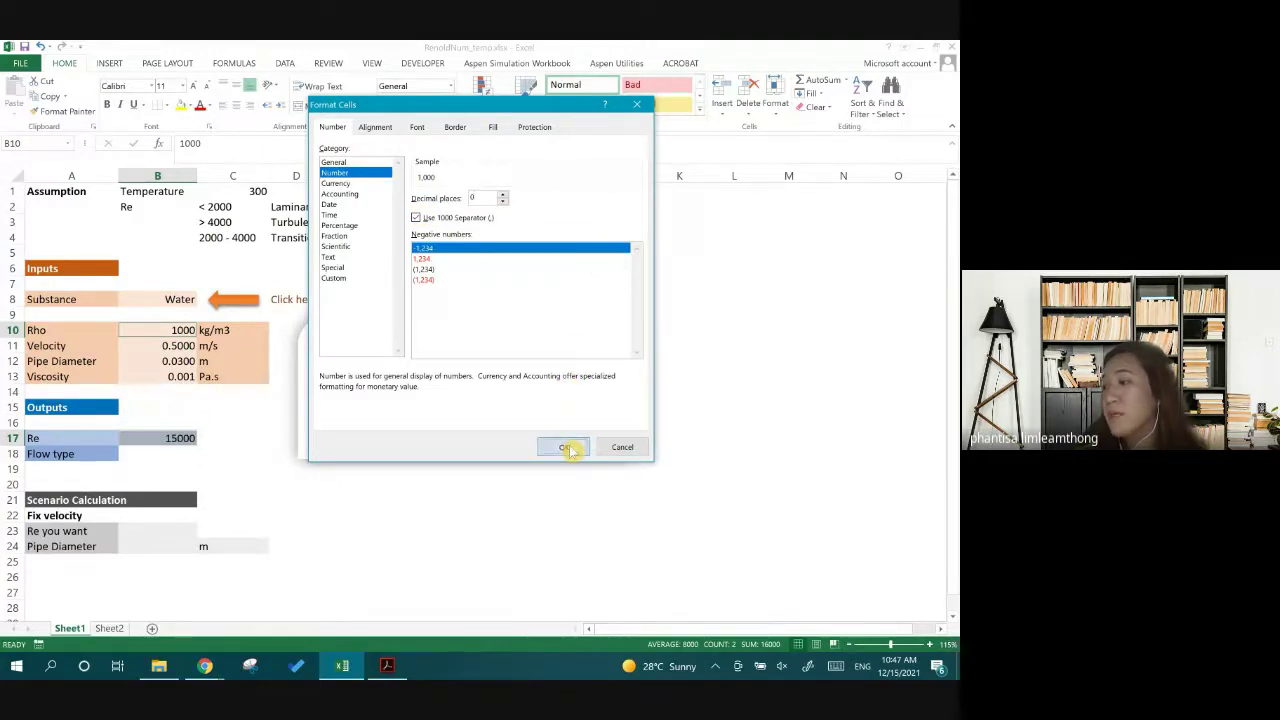
click(168, 432)
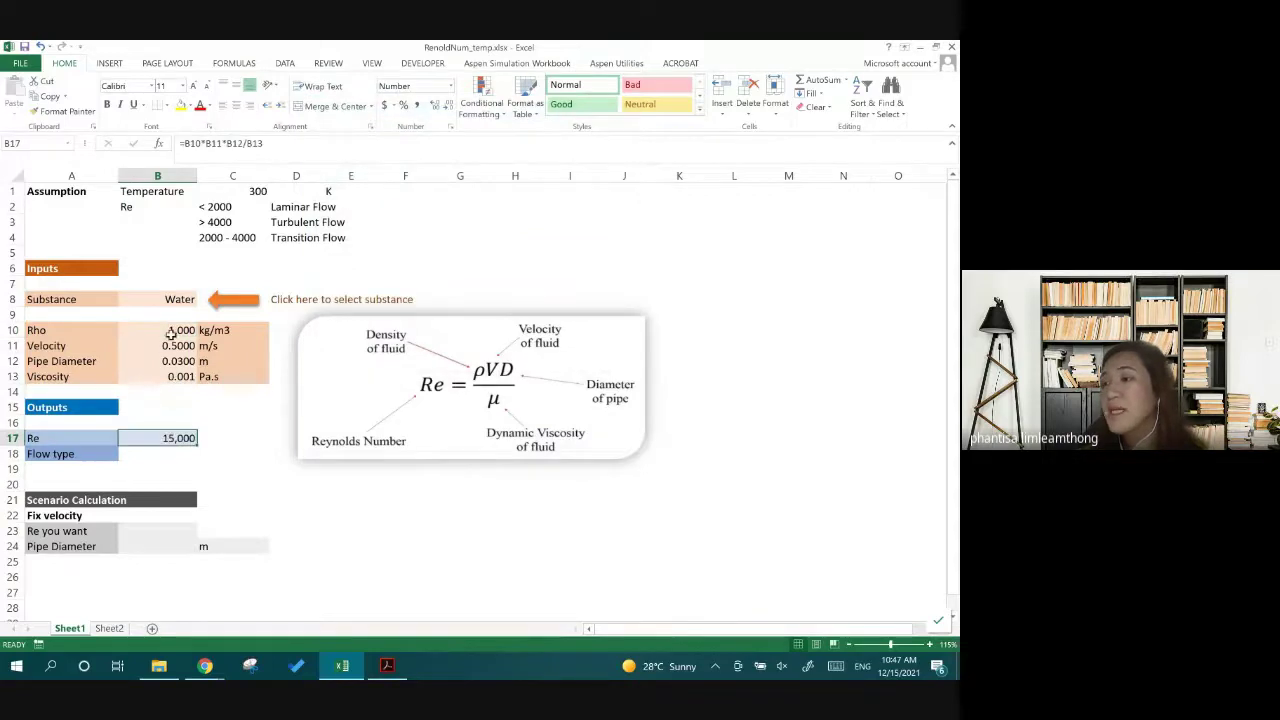
click(172, 333)
click(168, 437)
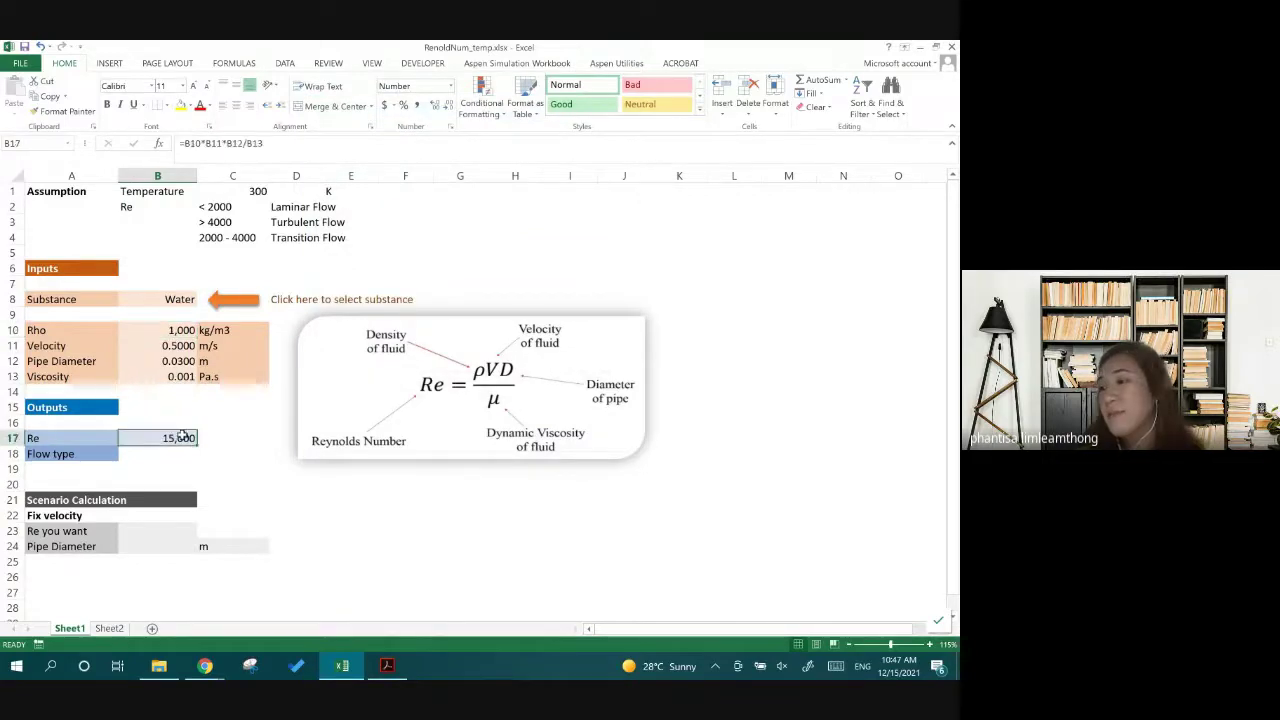
click(176, 333)
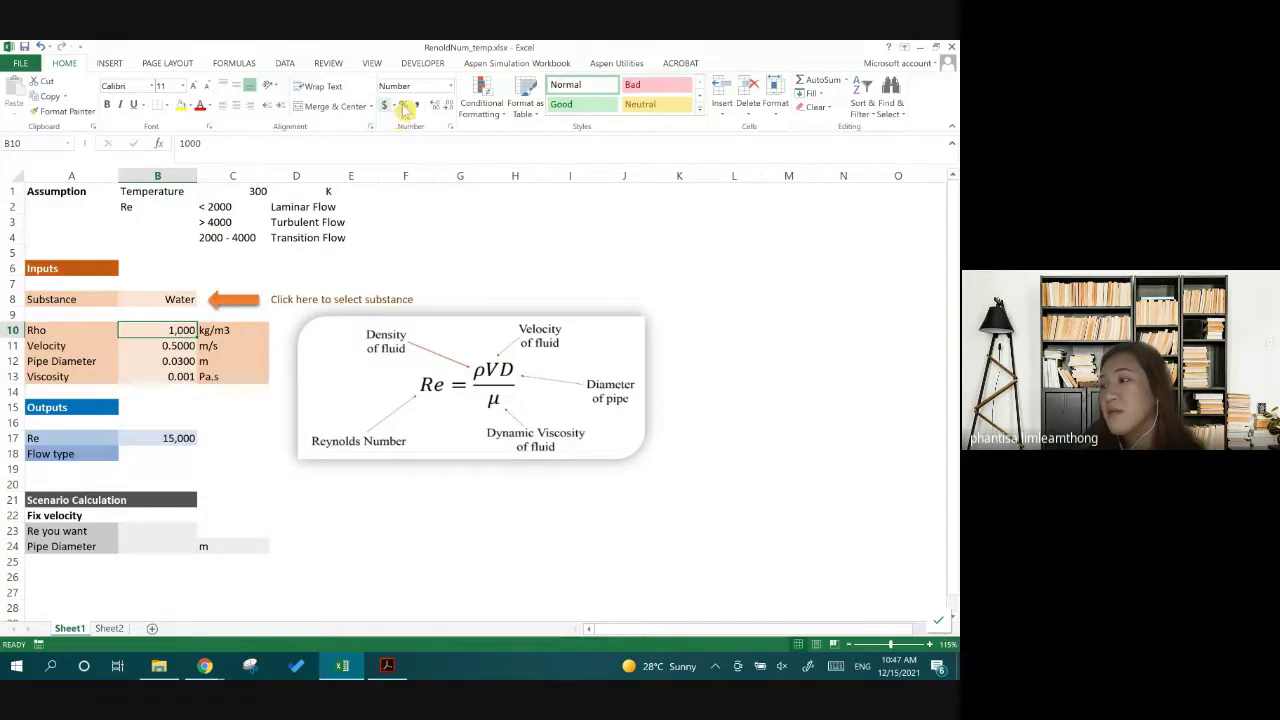
click(451, 86)
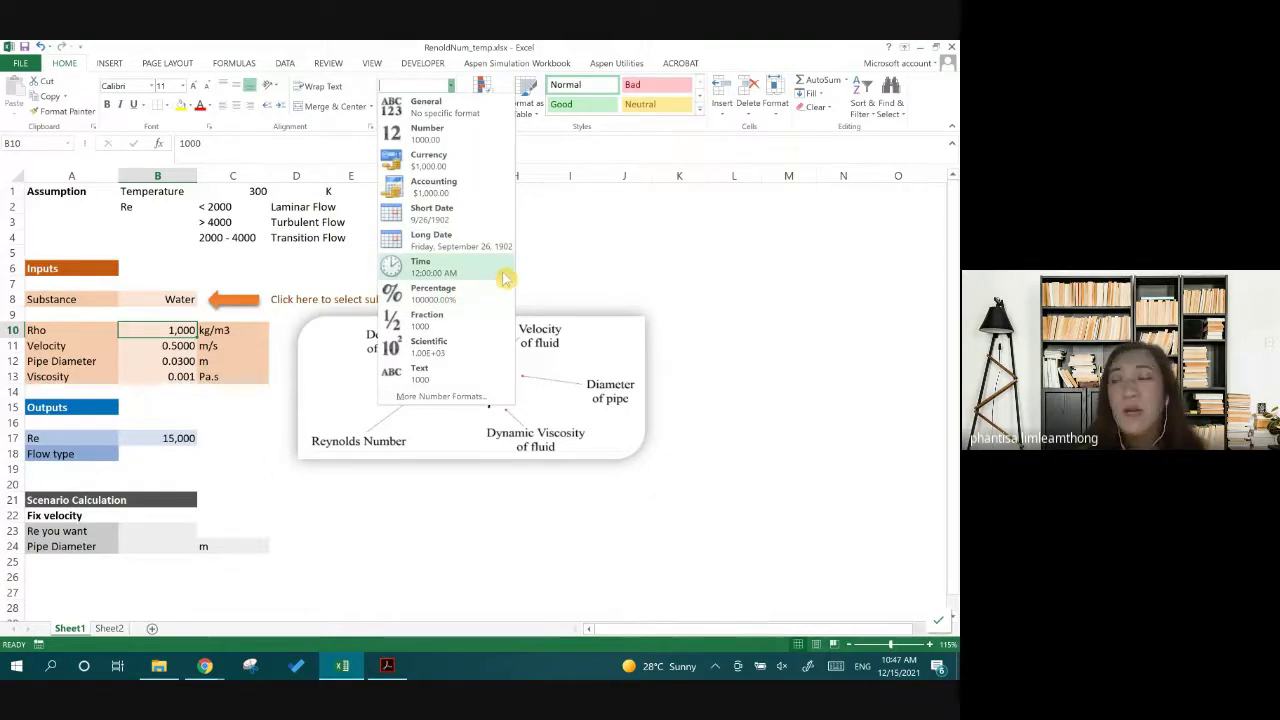
click(535, 257)
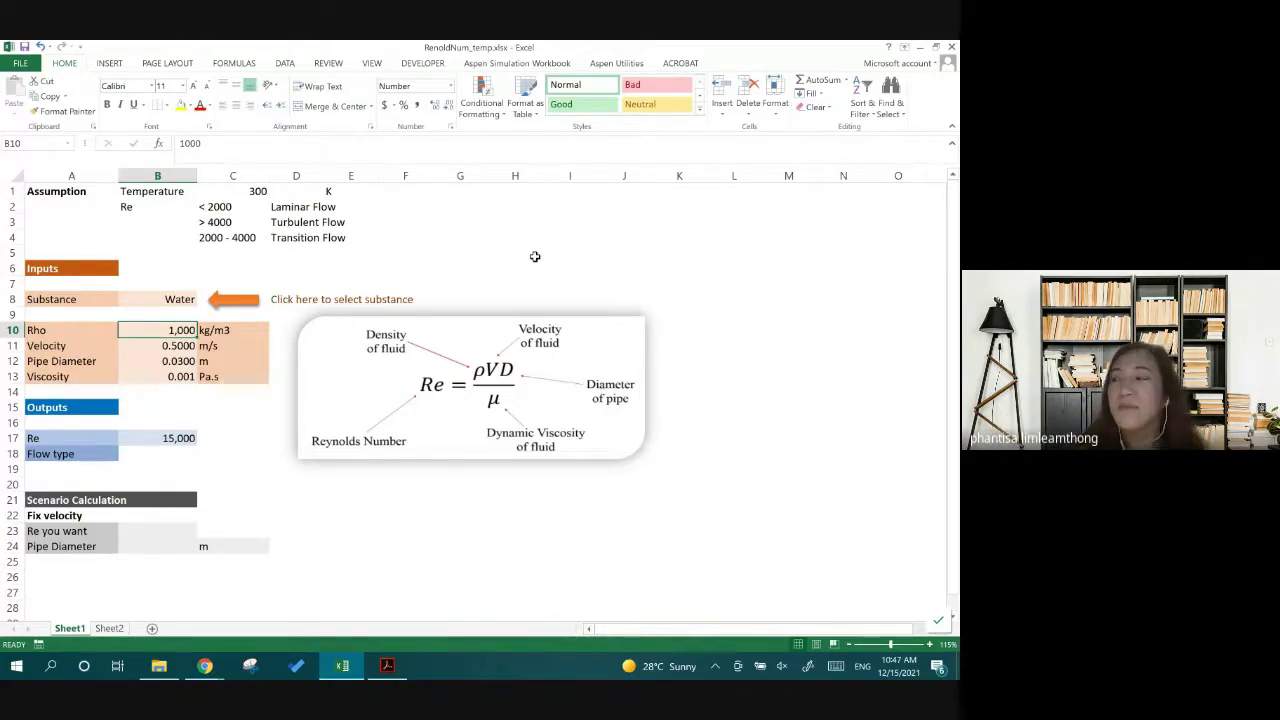
click(186, 444)
click(184, 455)
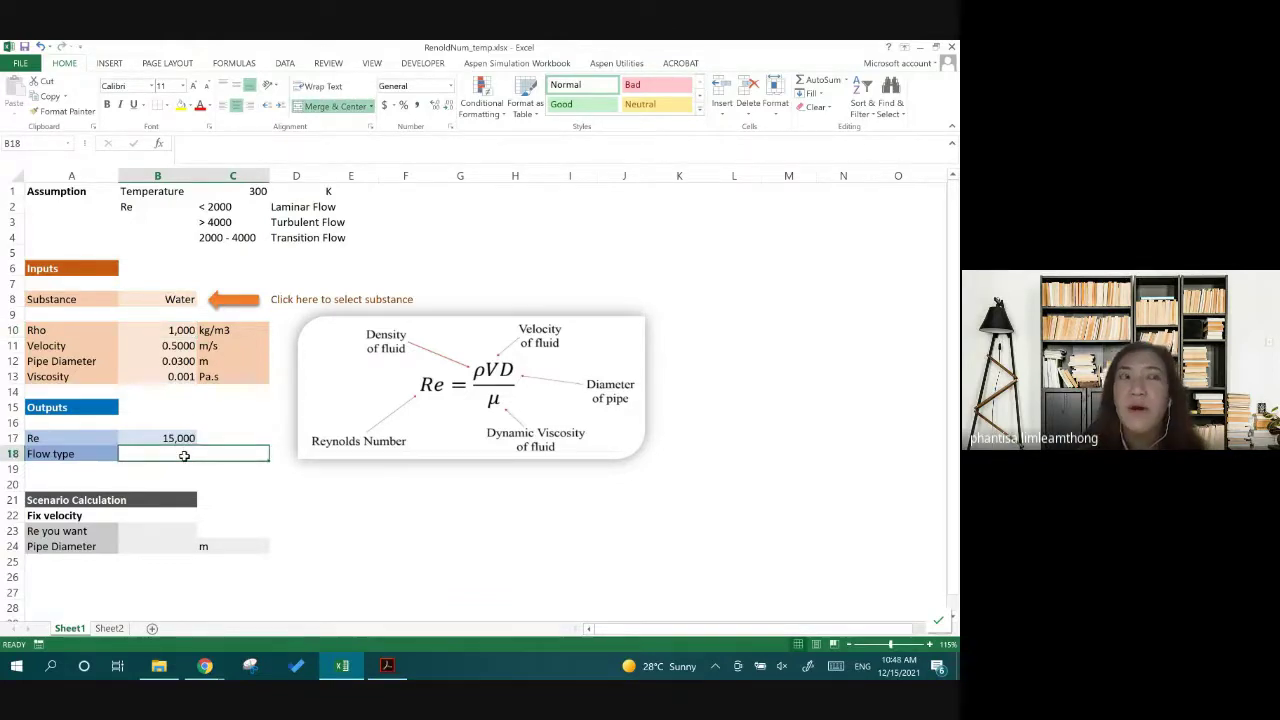
click(245, 430)
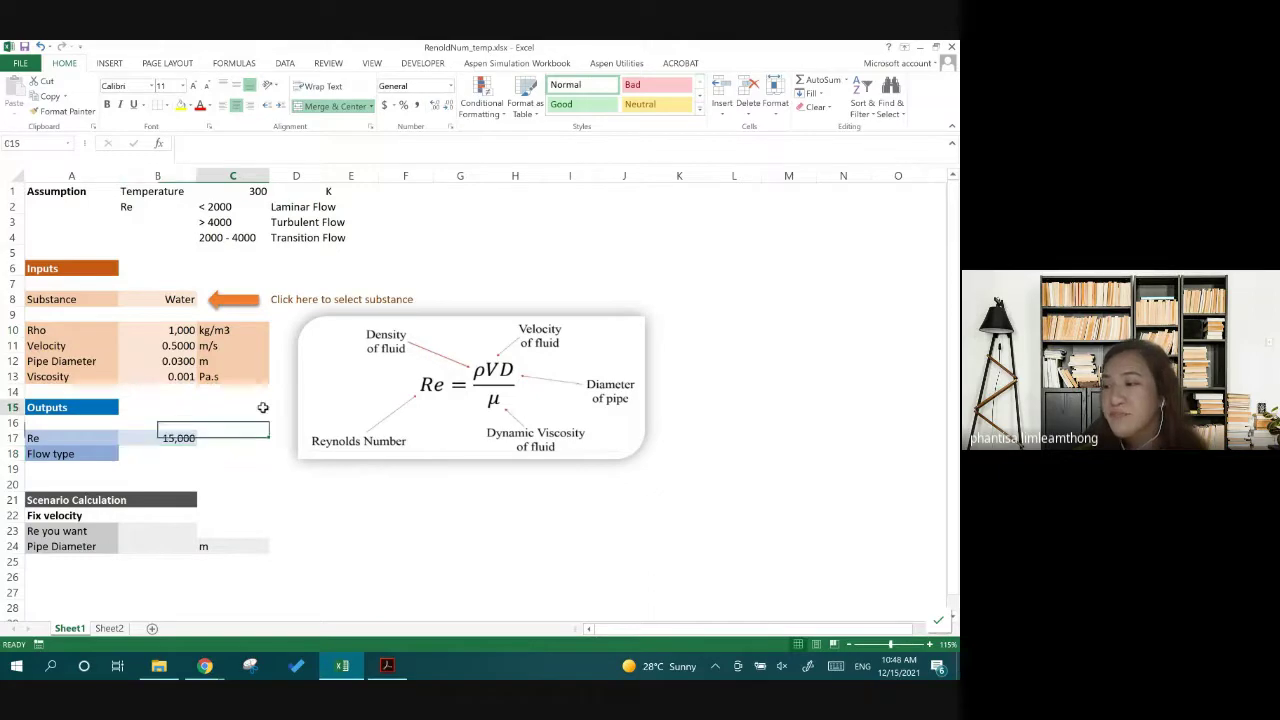
click(205, 453)
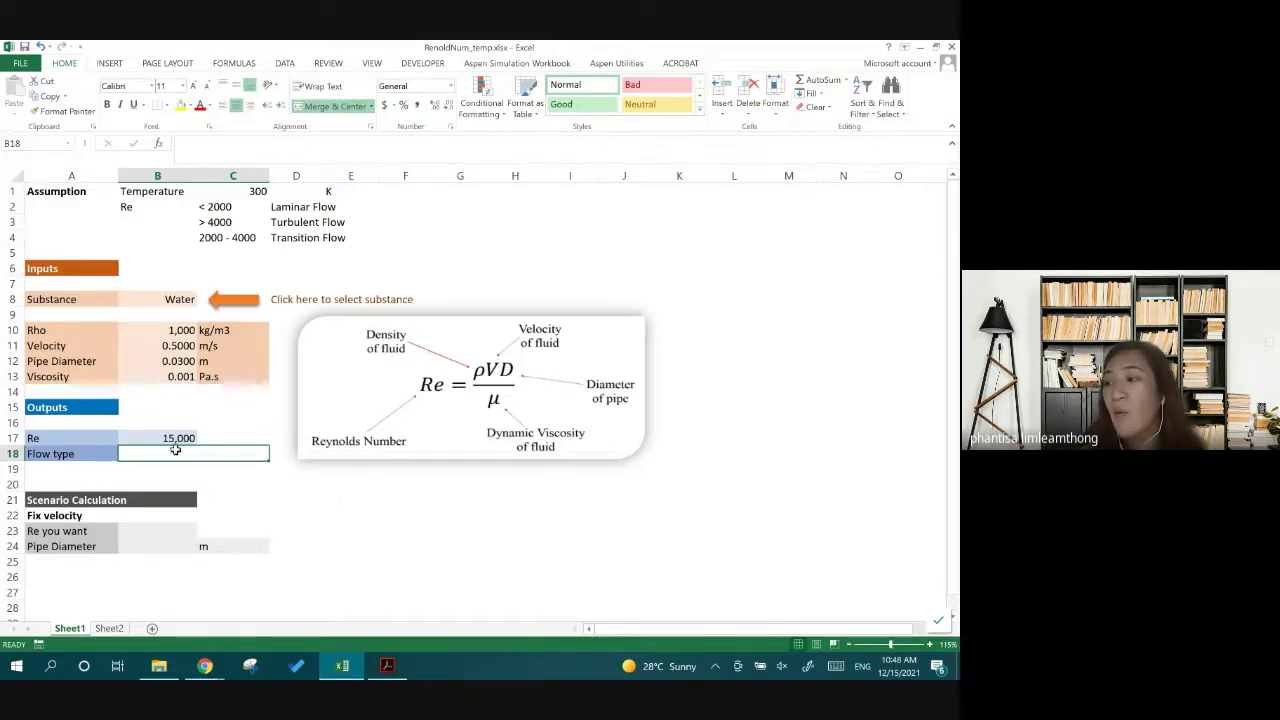
click(172, 438)
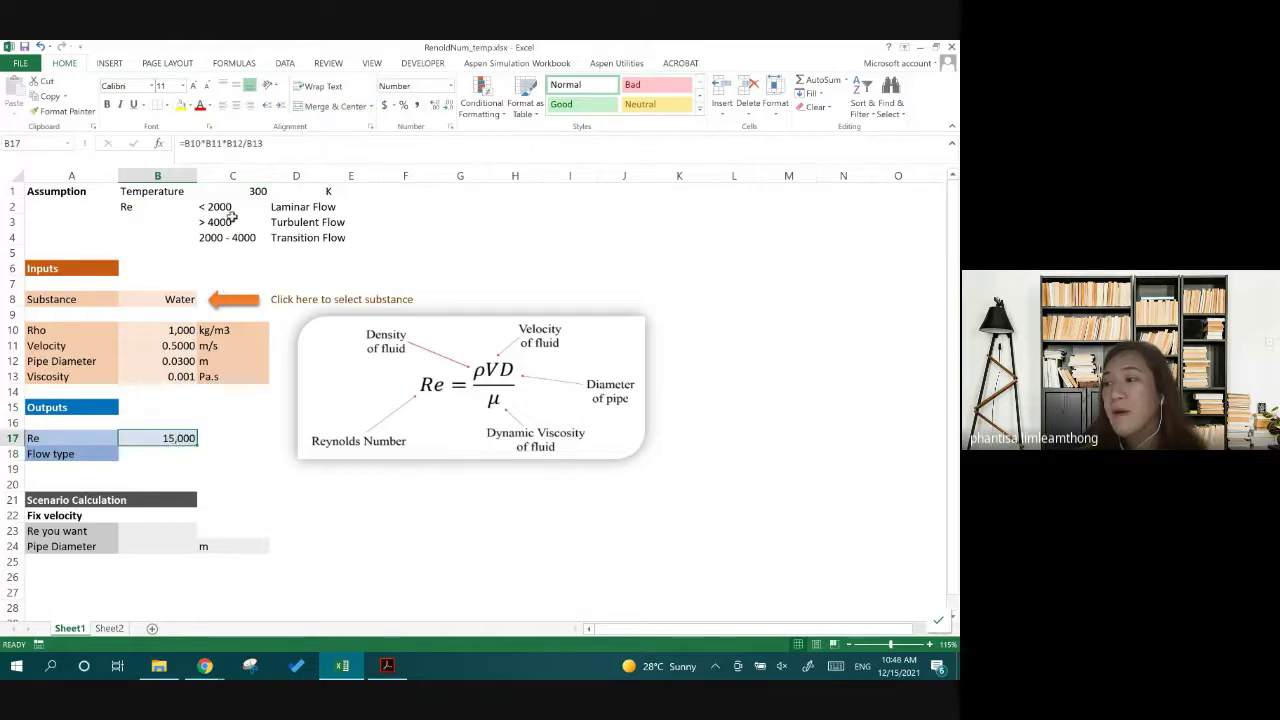
drag(227, 207, 238, 238)
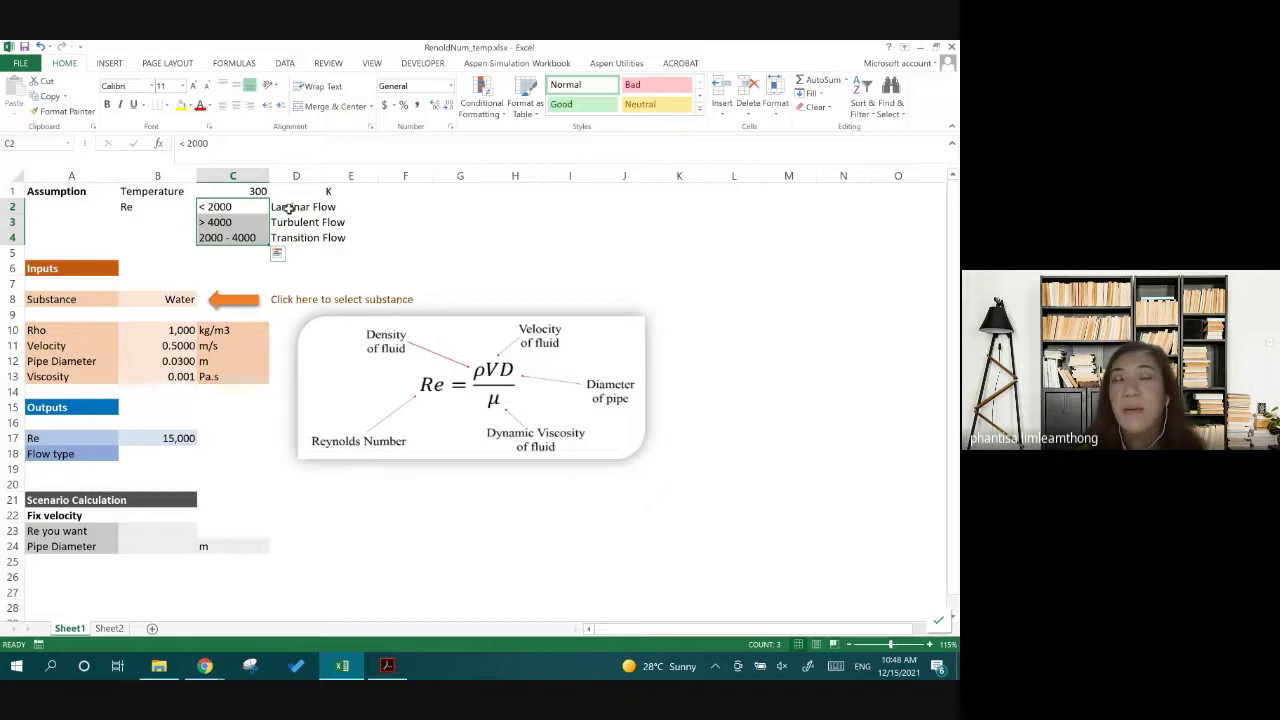
drag(287, 207, 297, 237)
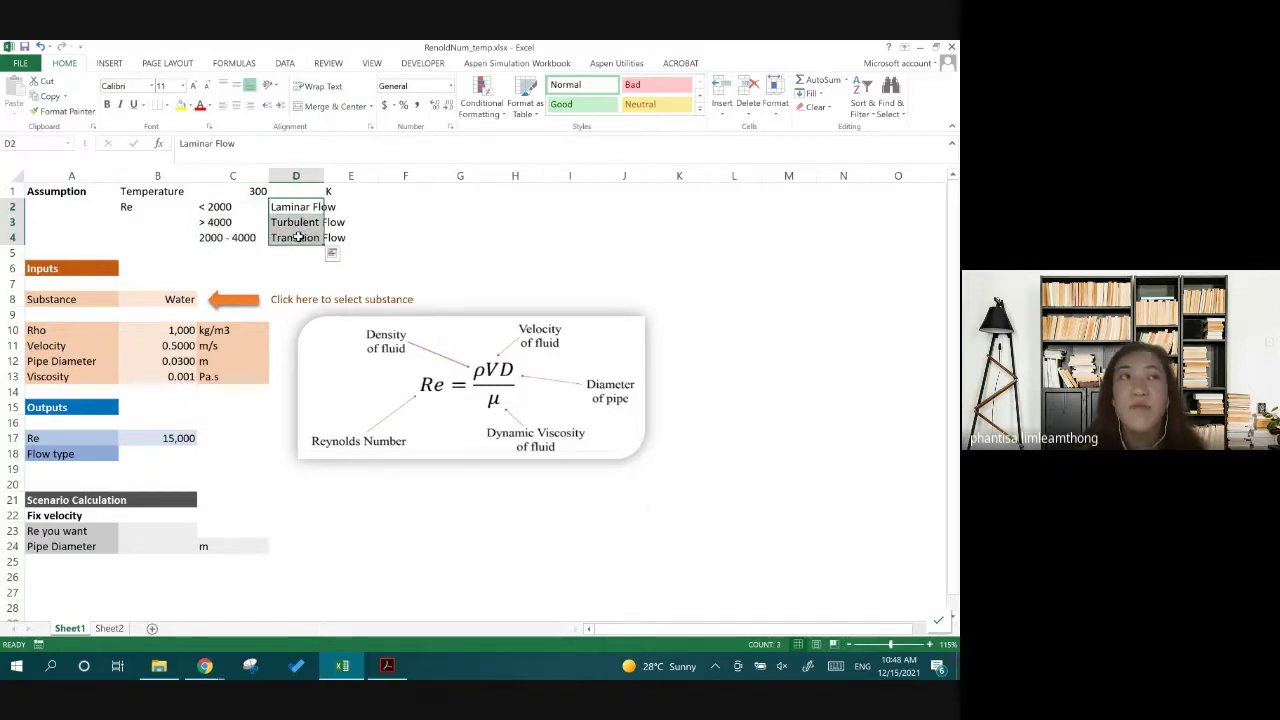
click(168, 452)
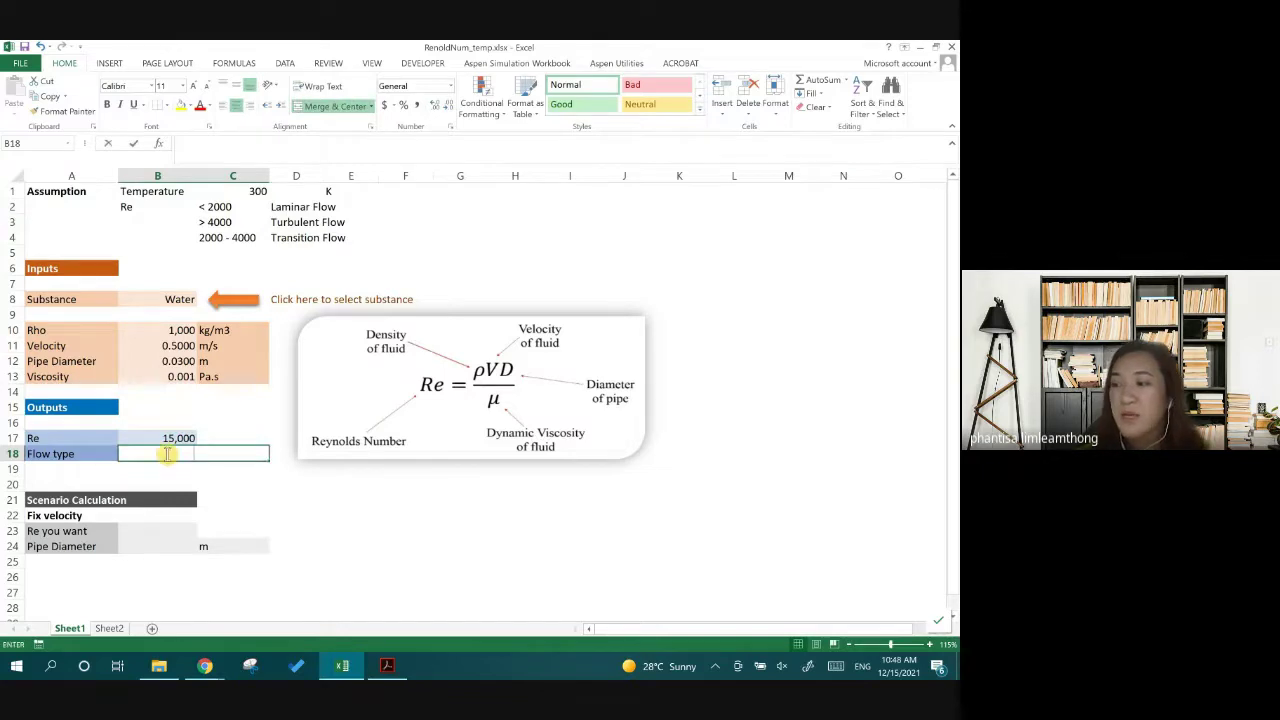
text(=)
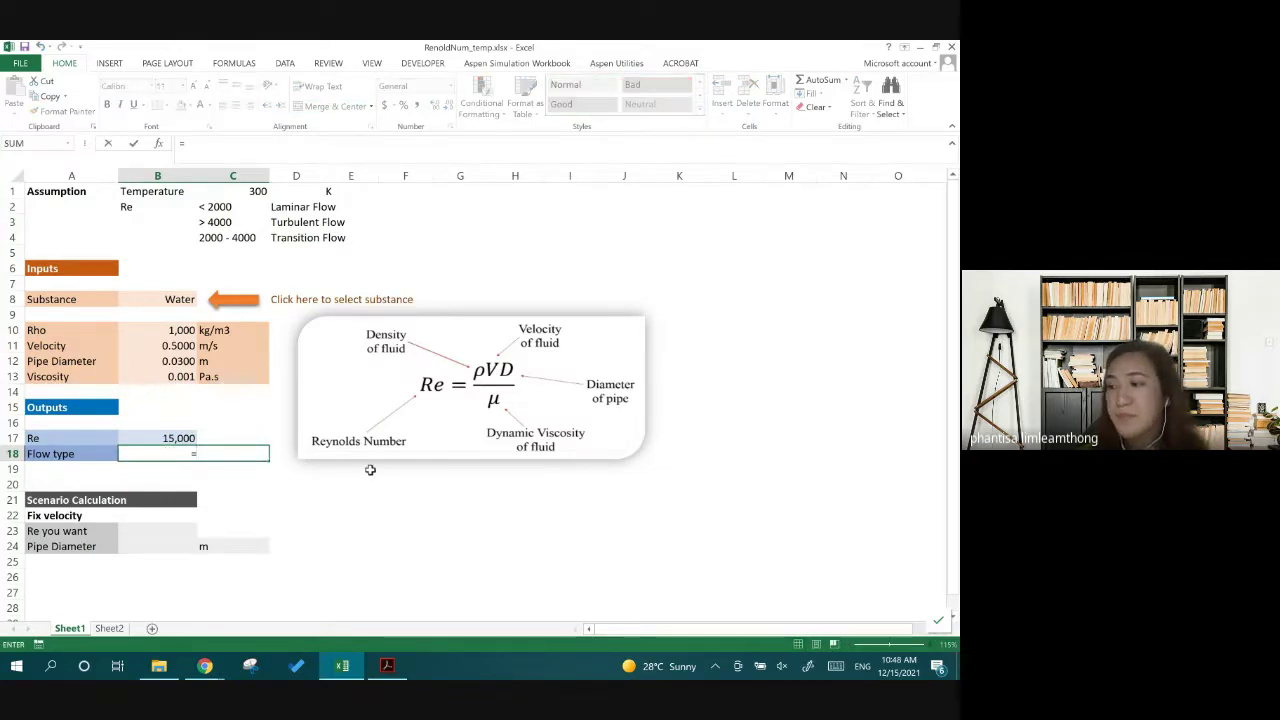
text(if)
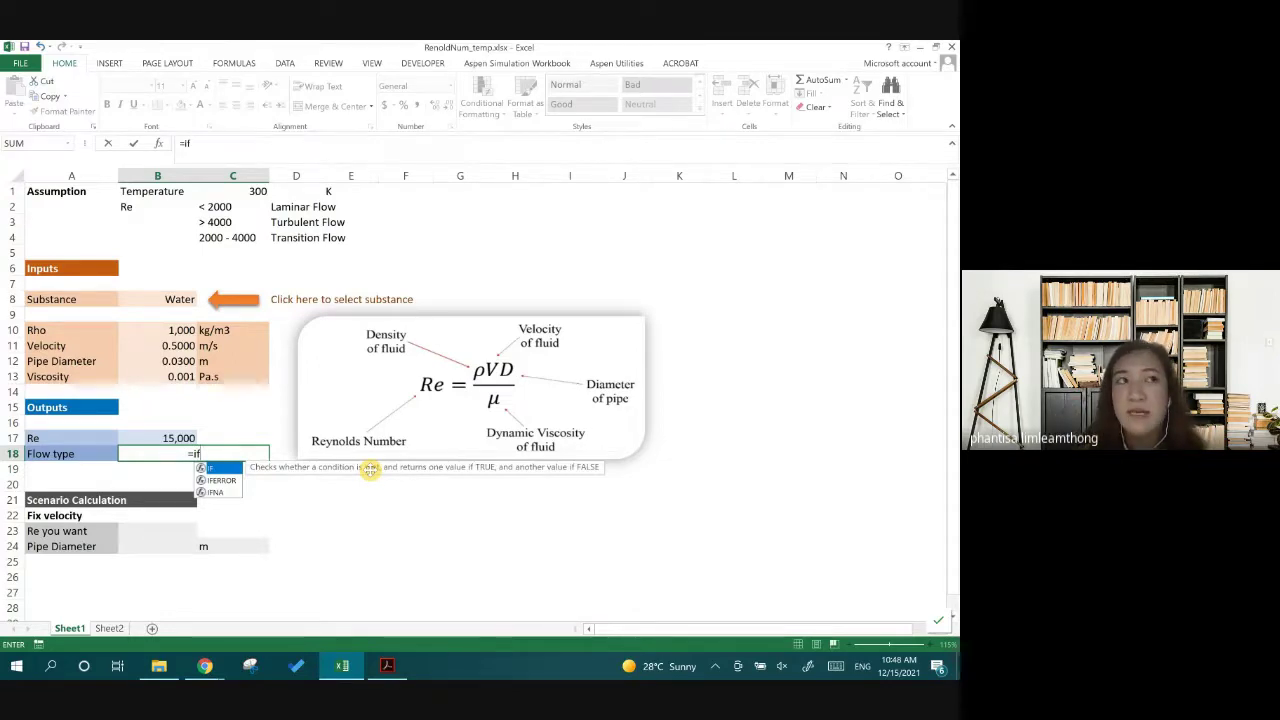
Build the partial formula =if(B17<2000, in the Flow type cell B18
text(())
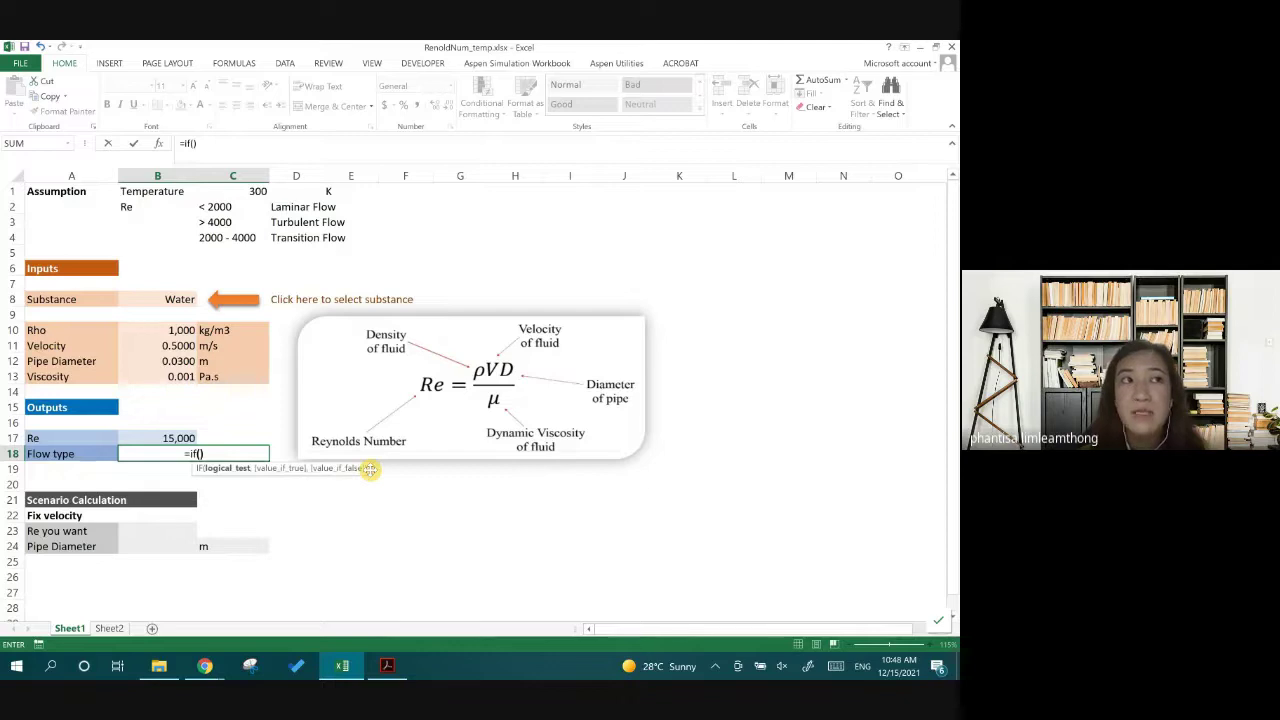
click(370, 469)
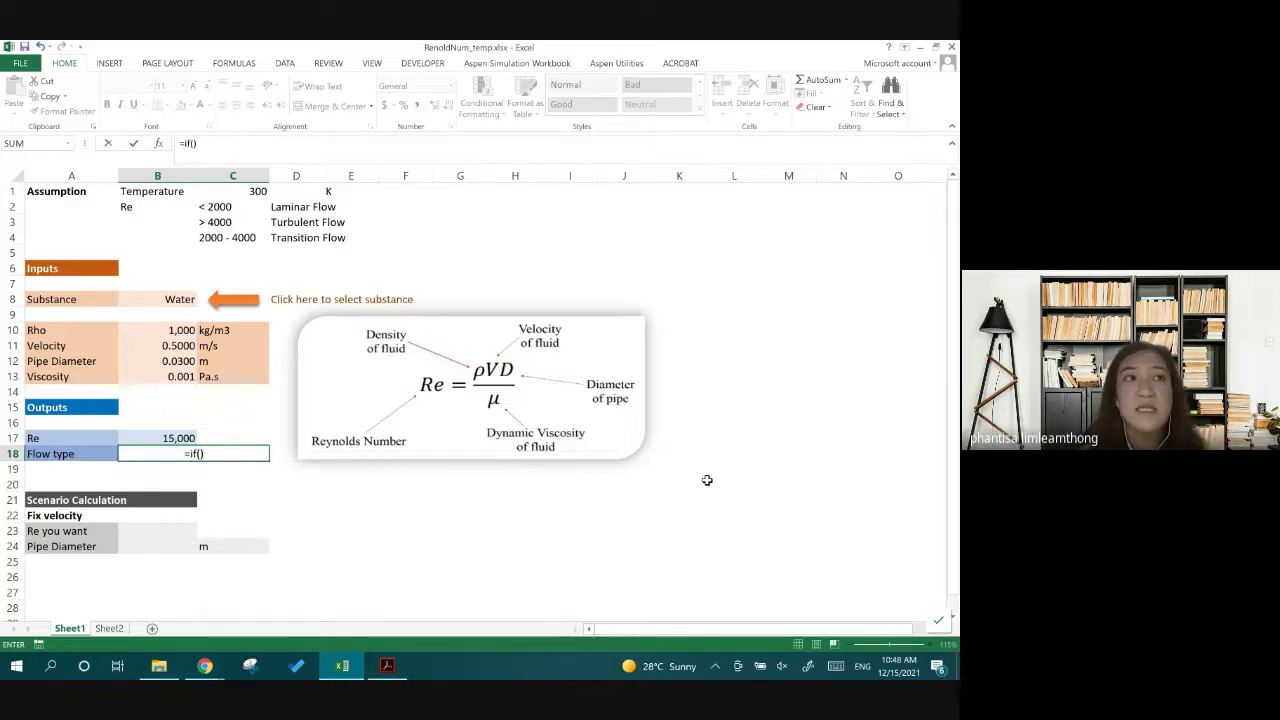
click(202, 454)
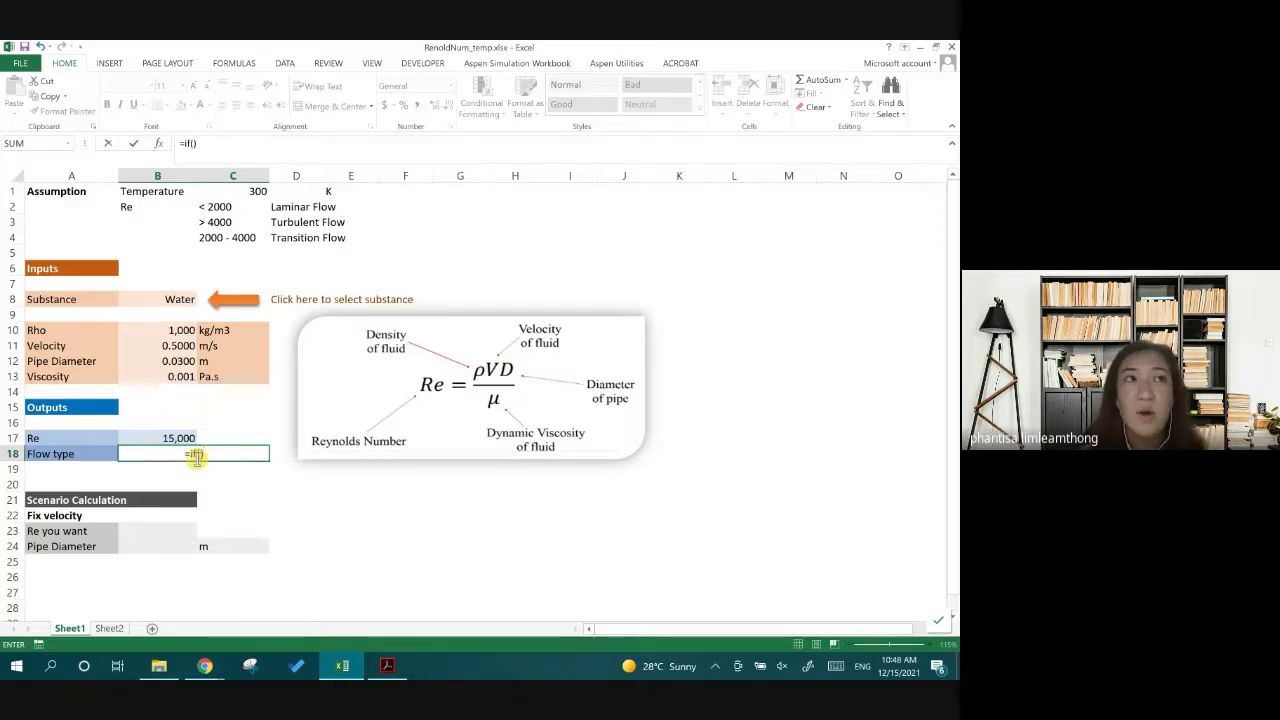
click(196, 455)
click(199, 455)
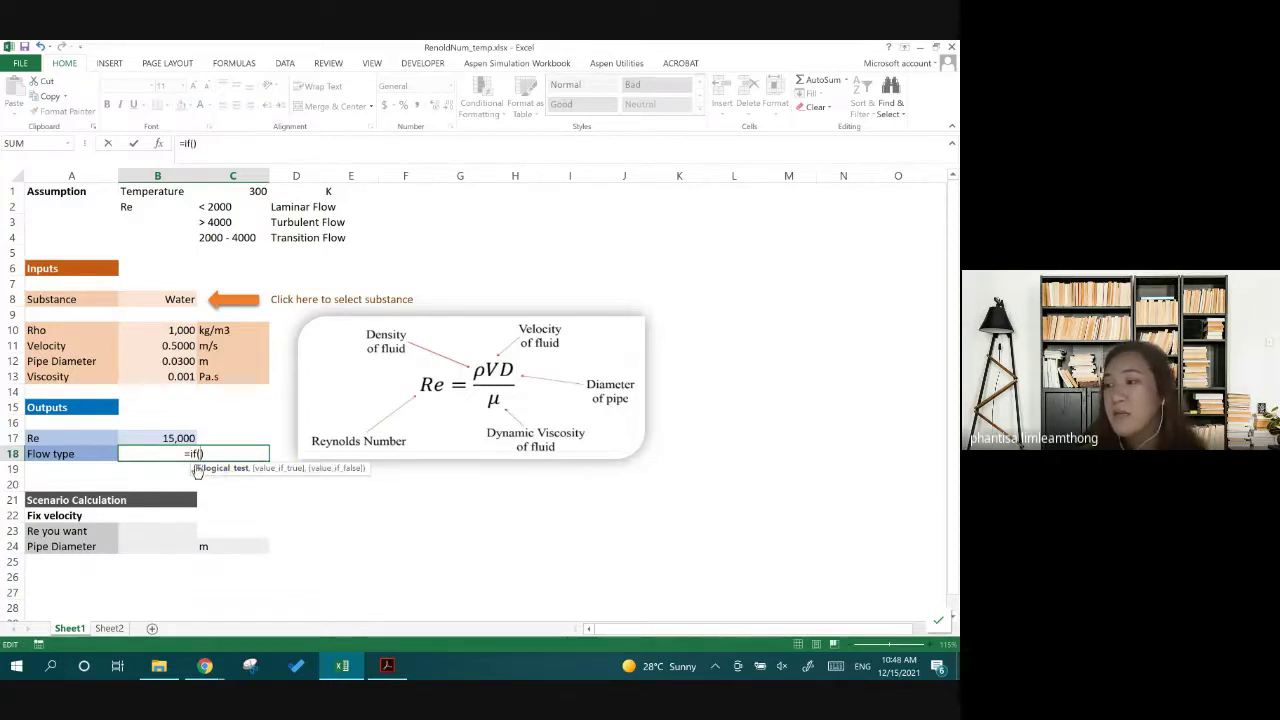
click(168, 438)
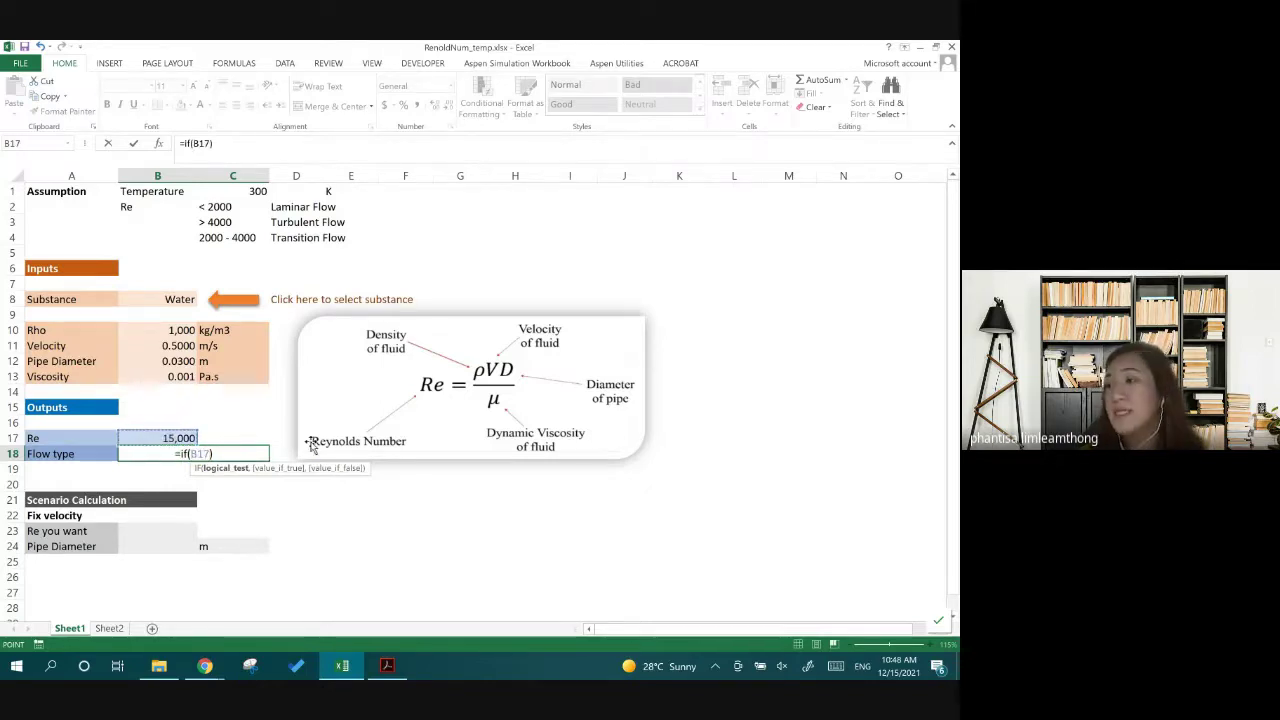
text(<20)
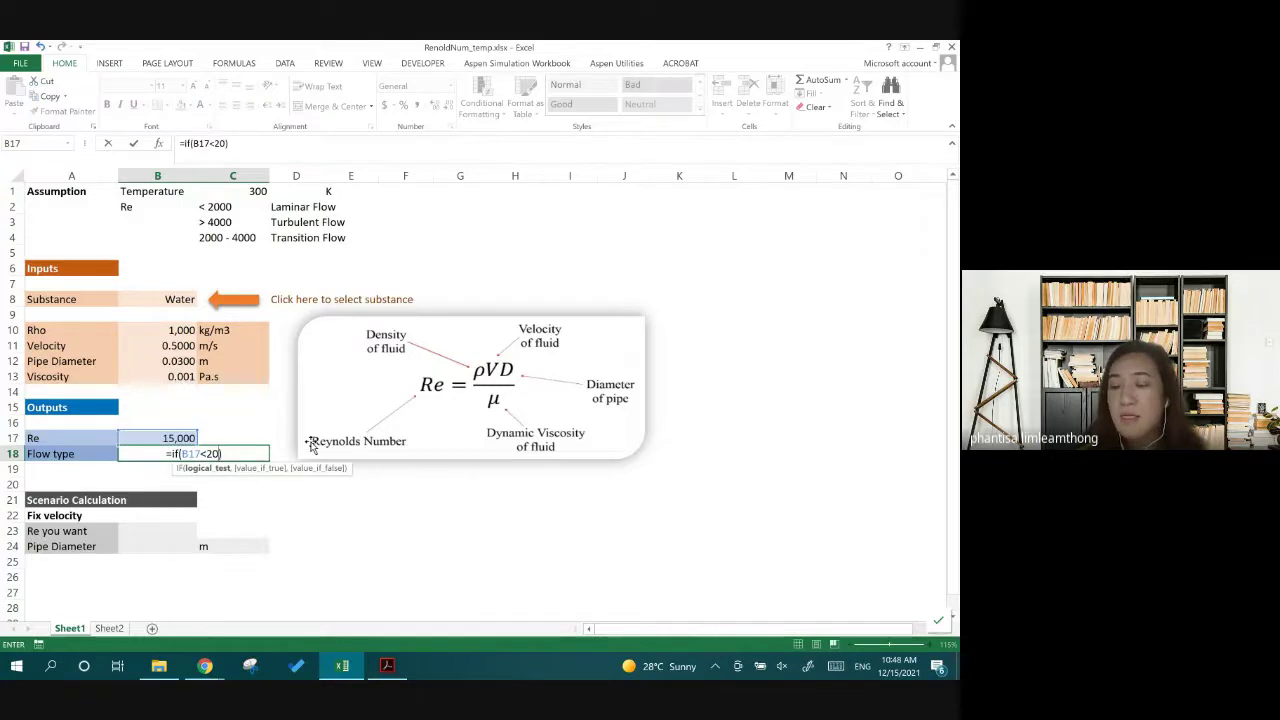
text(00)
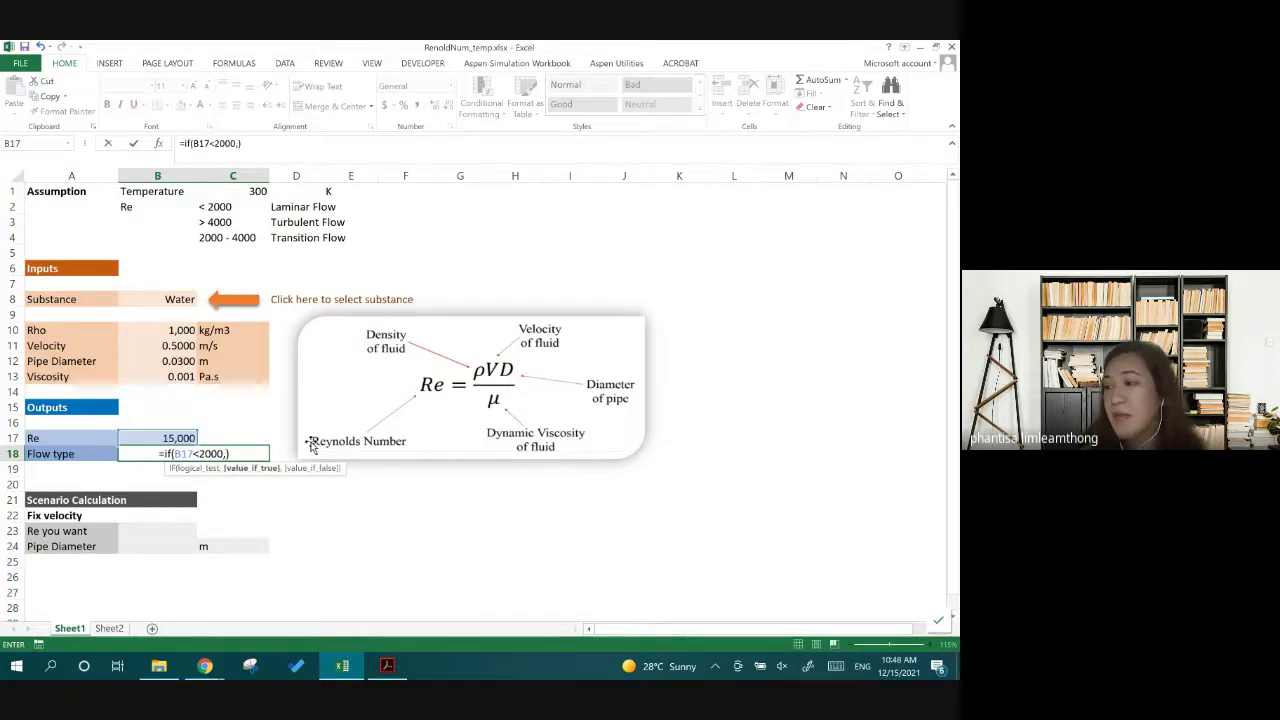
text(,)
click(218, 453)
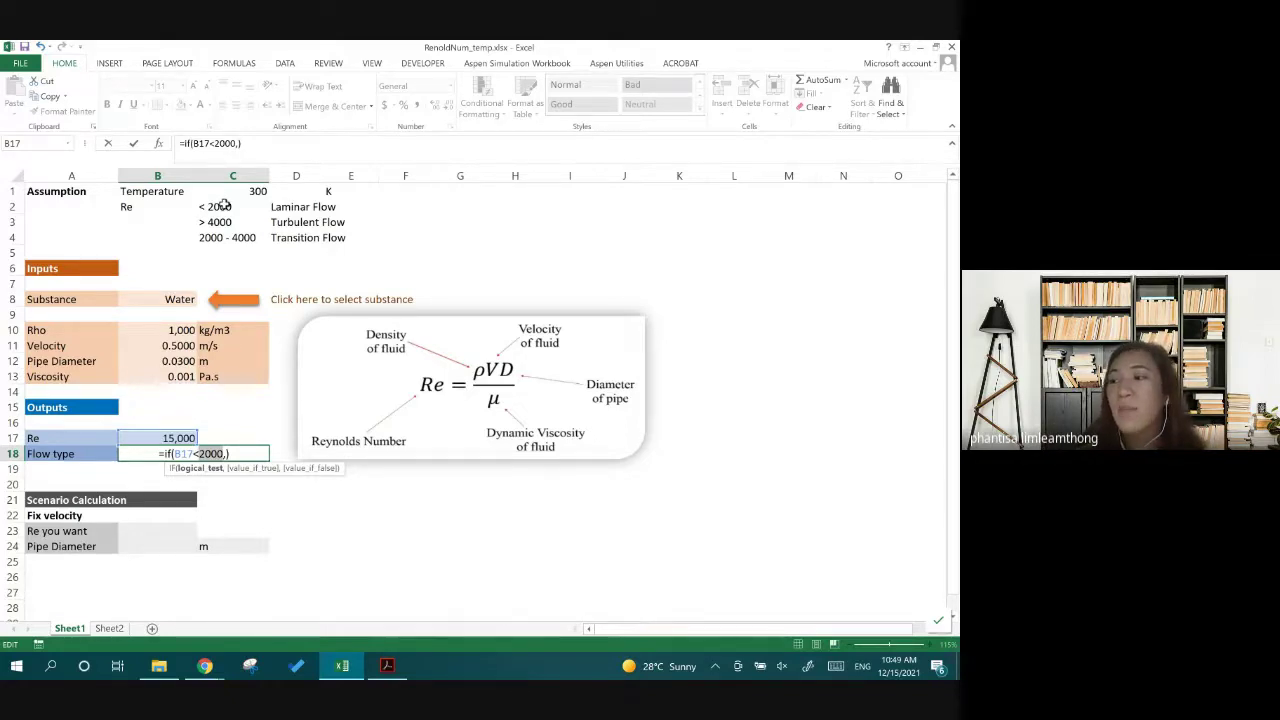
Add "Laminar Flow" as the IF's true result, leaving the edit point at the false argument
click(210, 451)
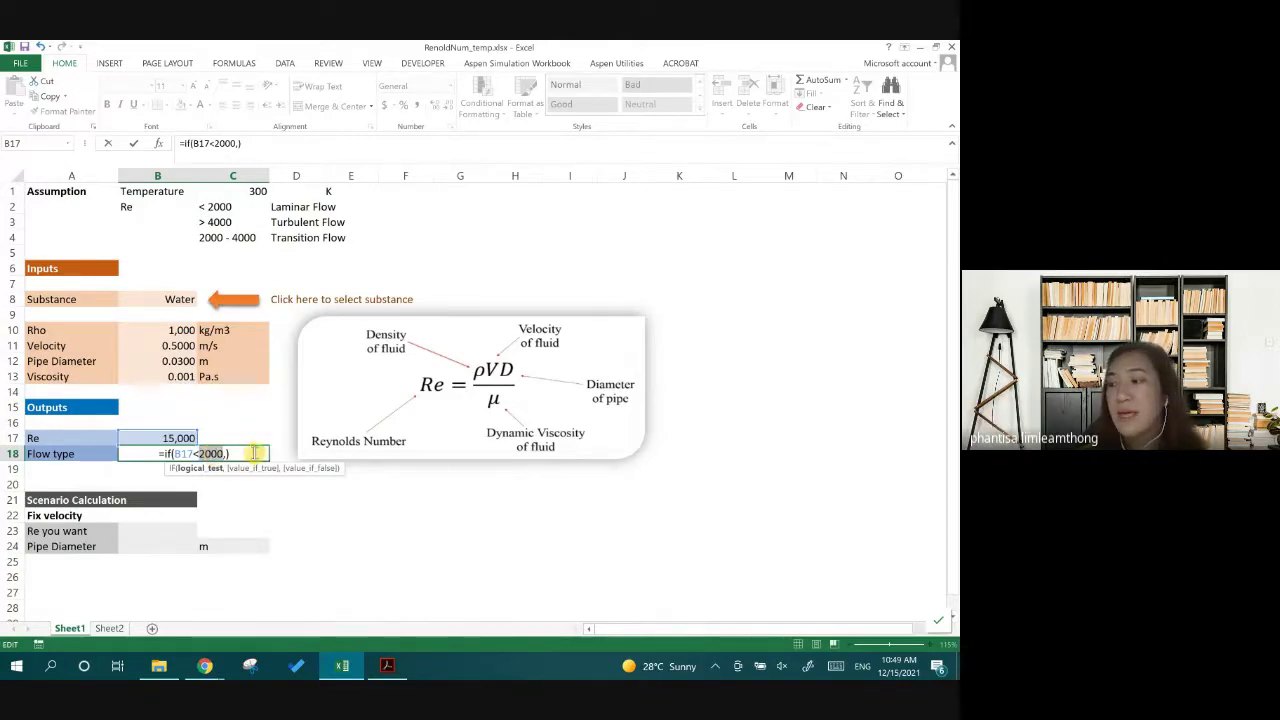
click(226, 454)
click(228, 454)
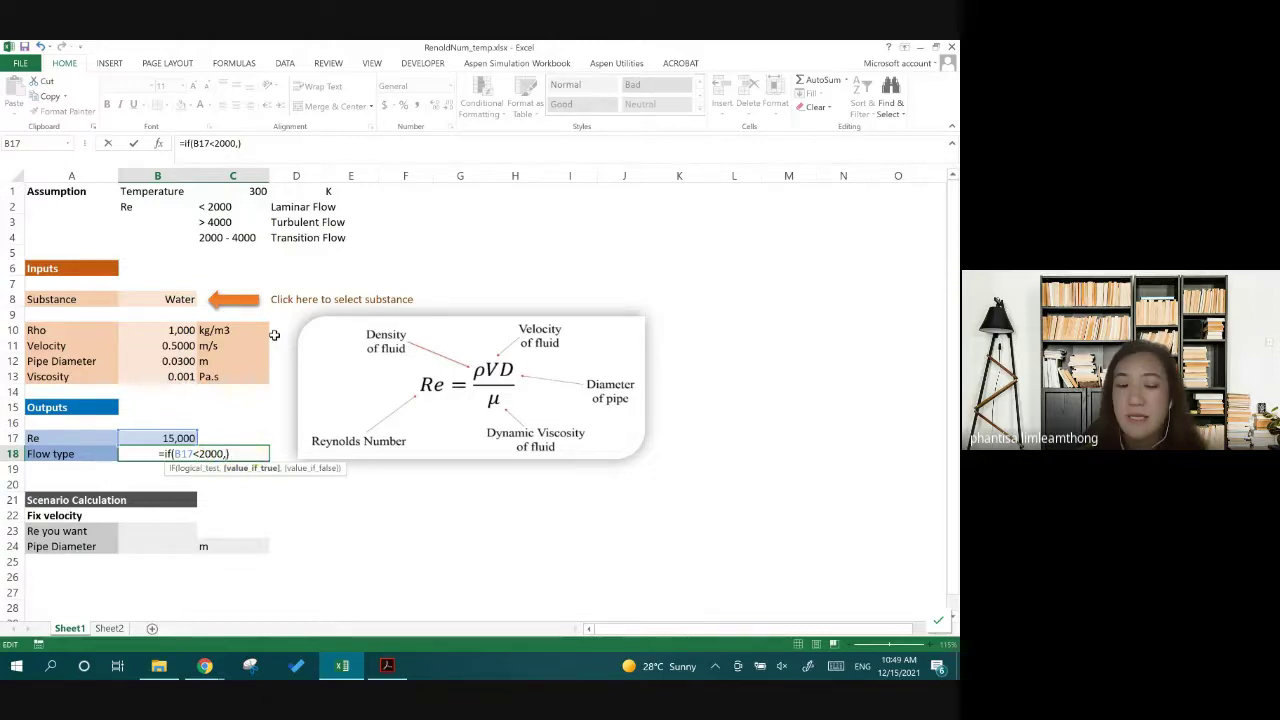
text(@"")
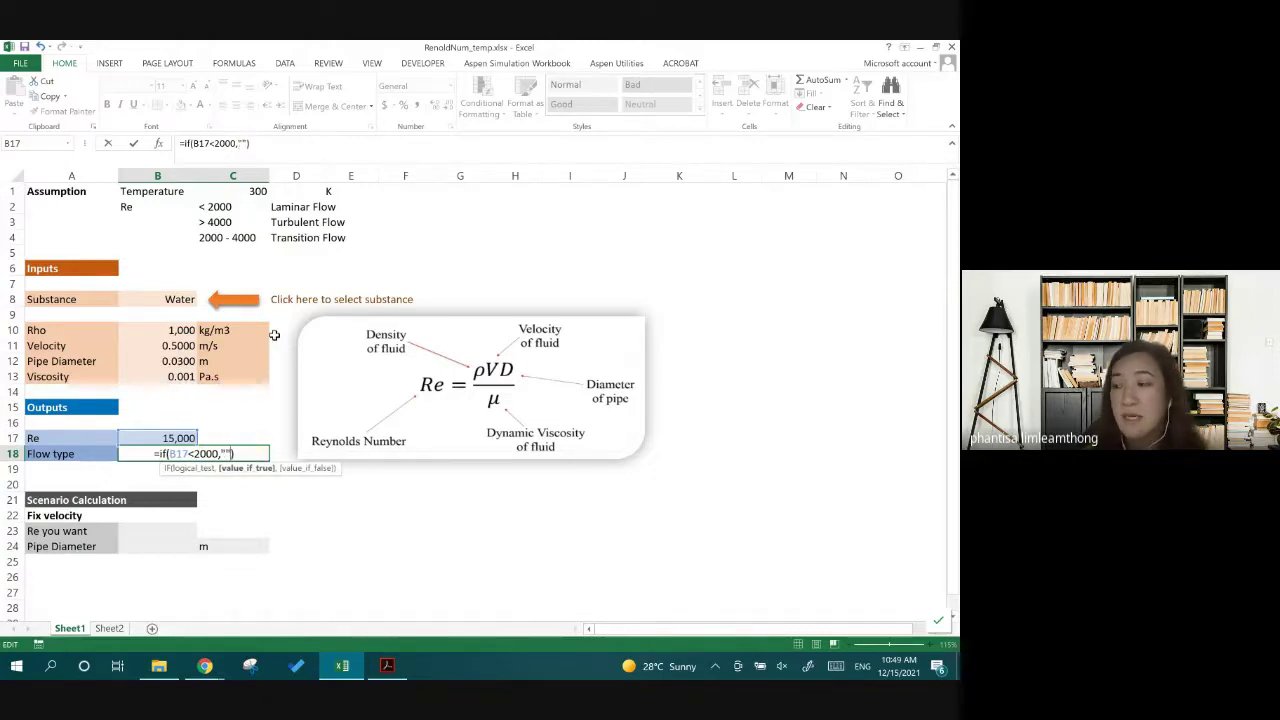
text(Larmi)
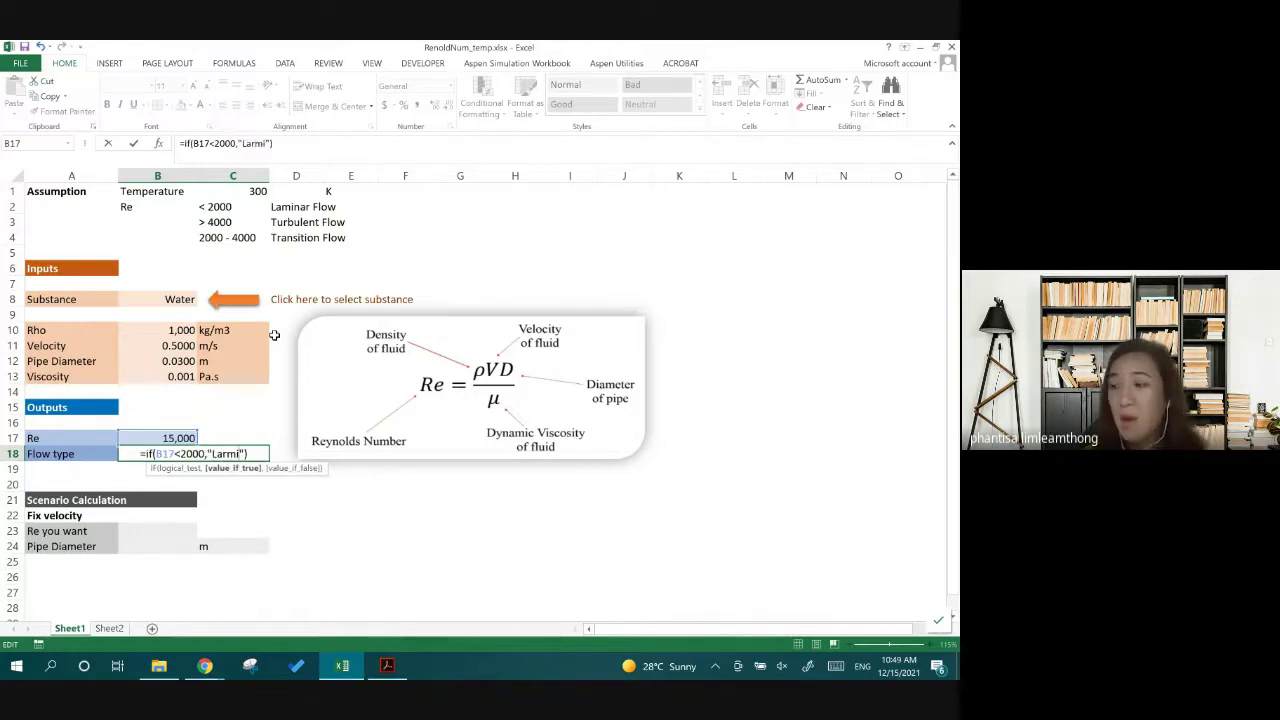
text(nar Flow)
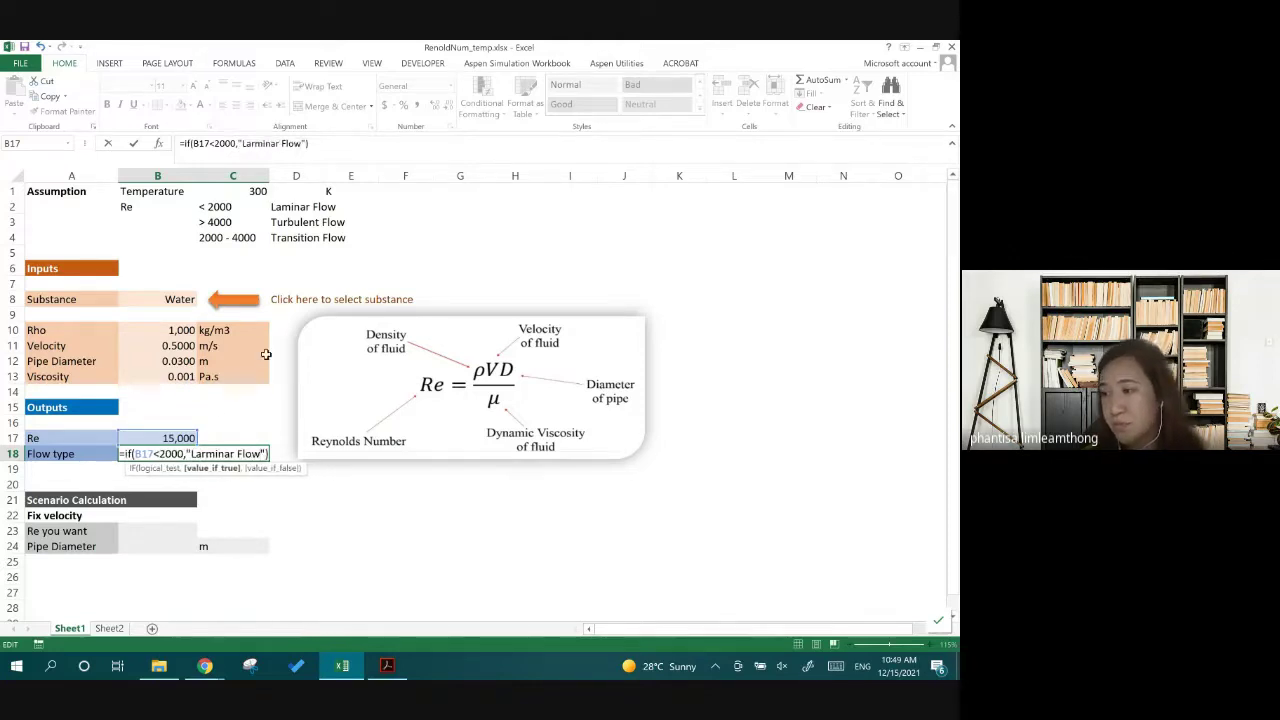
key(BackSpace)
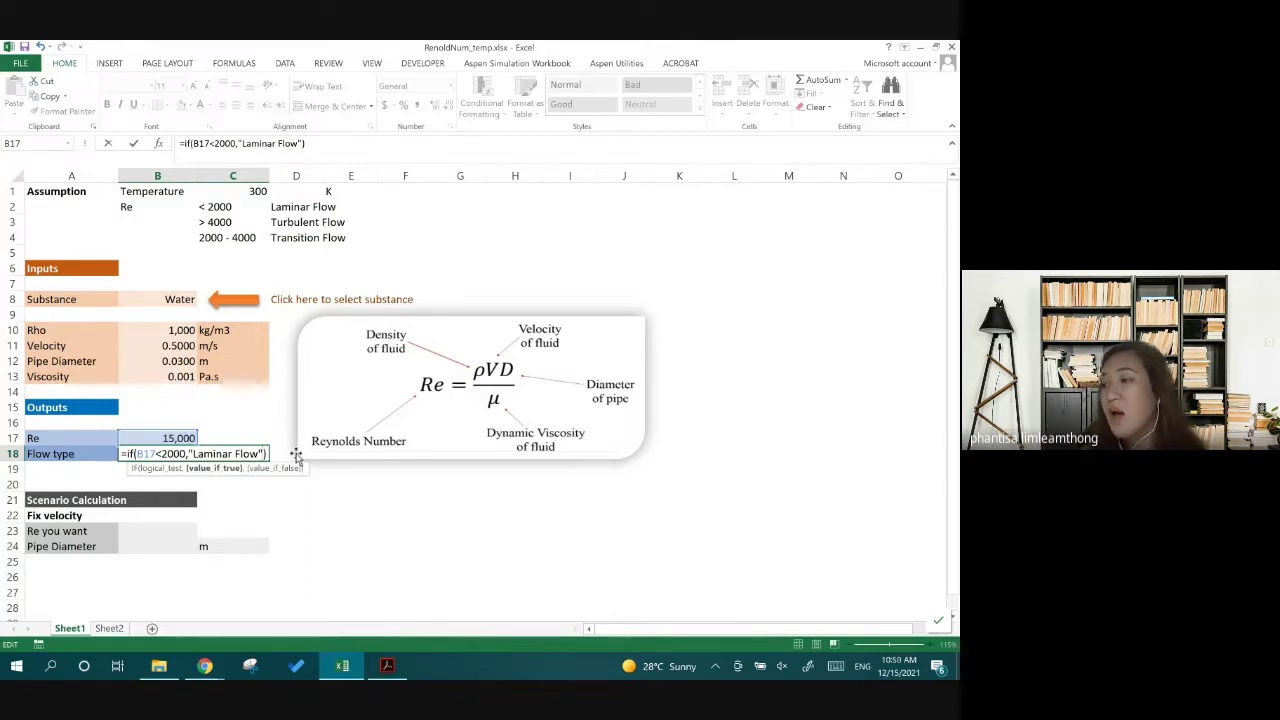
text(,)
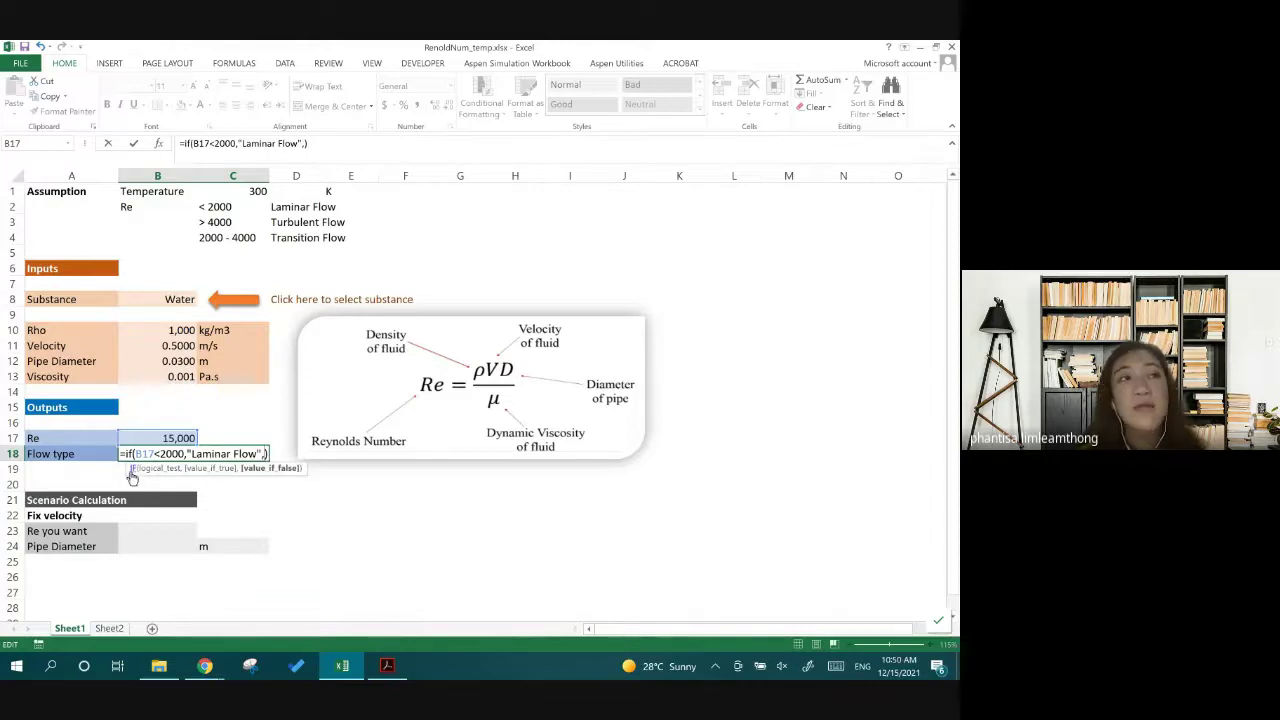
click(138, 475)
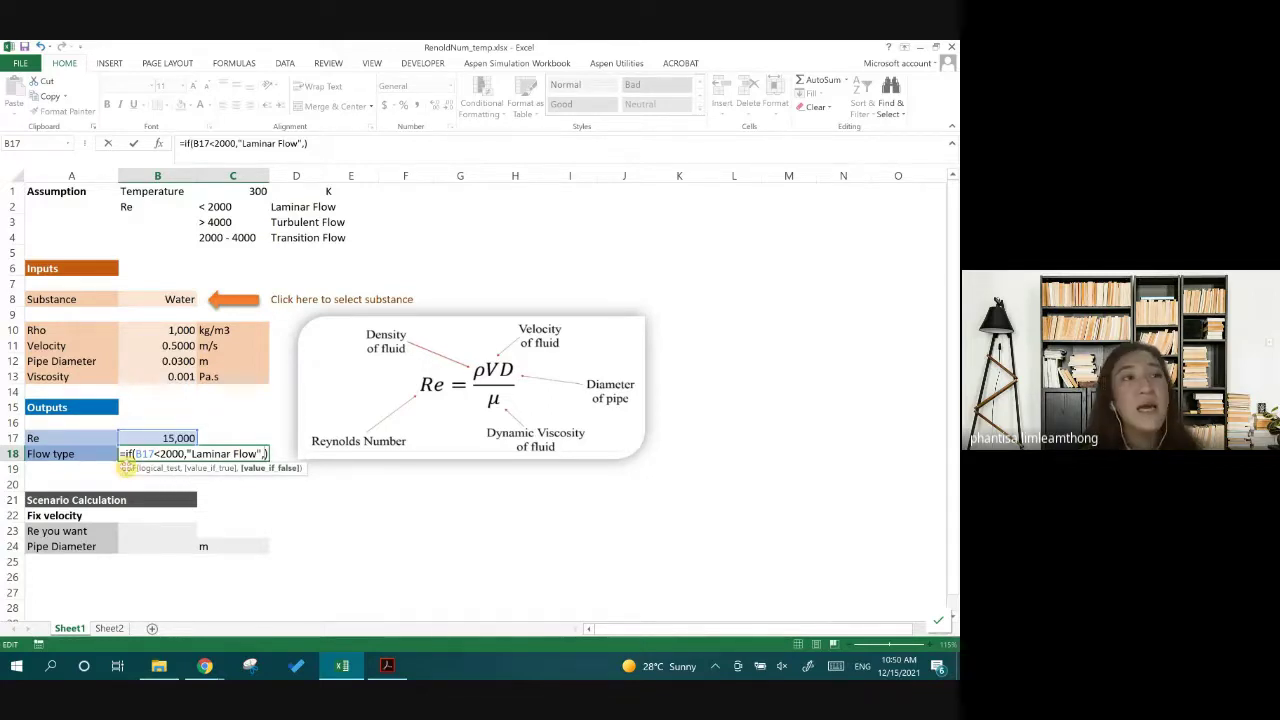
click(282, 472)
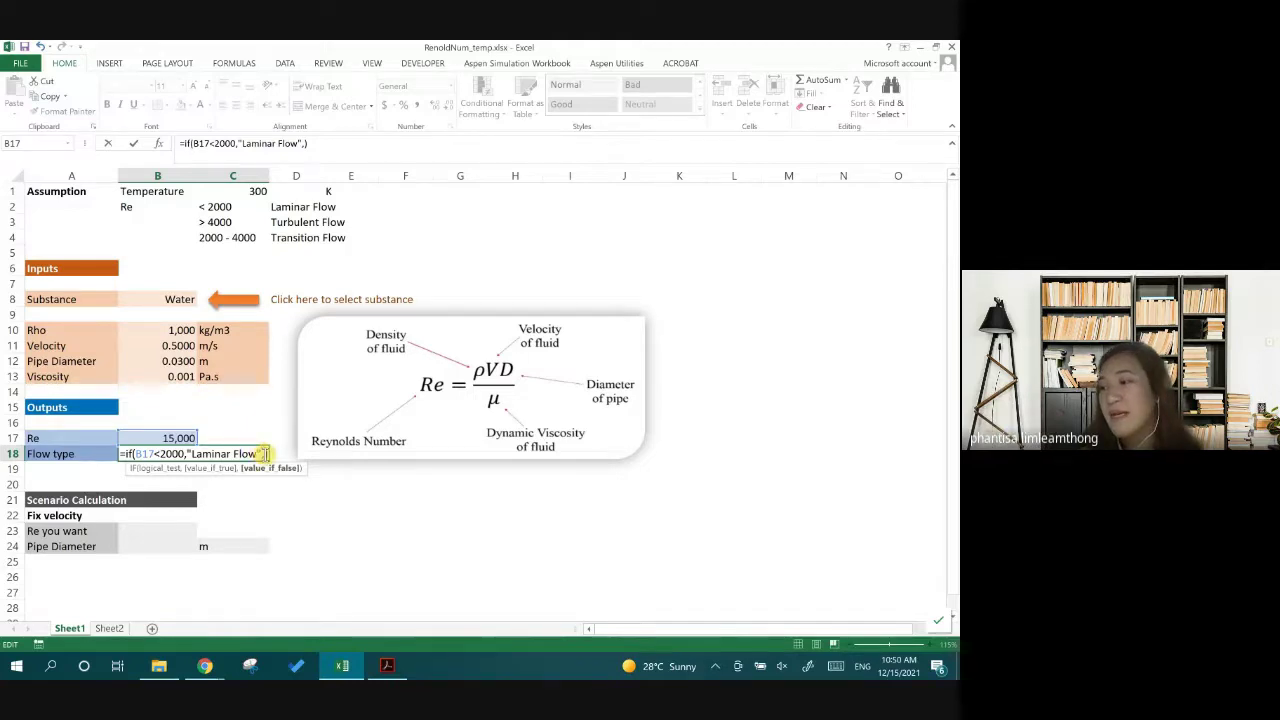
click(215, 454)
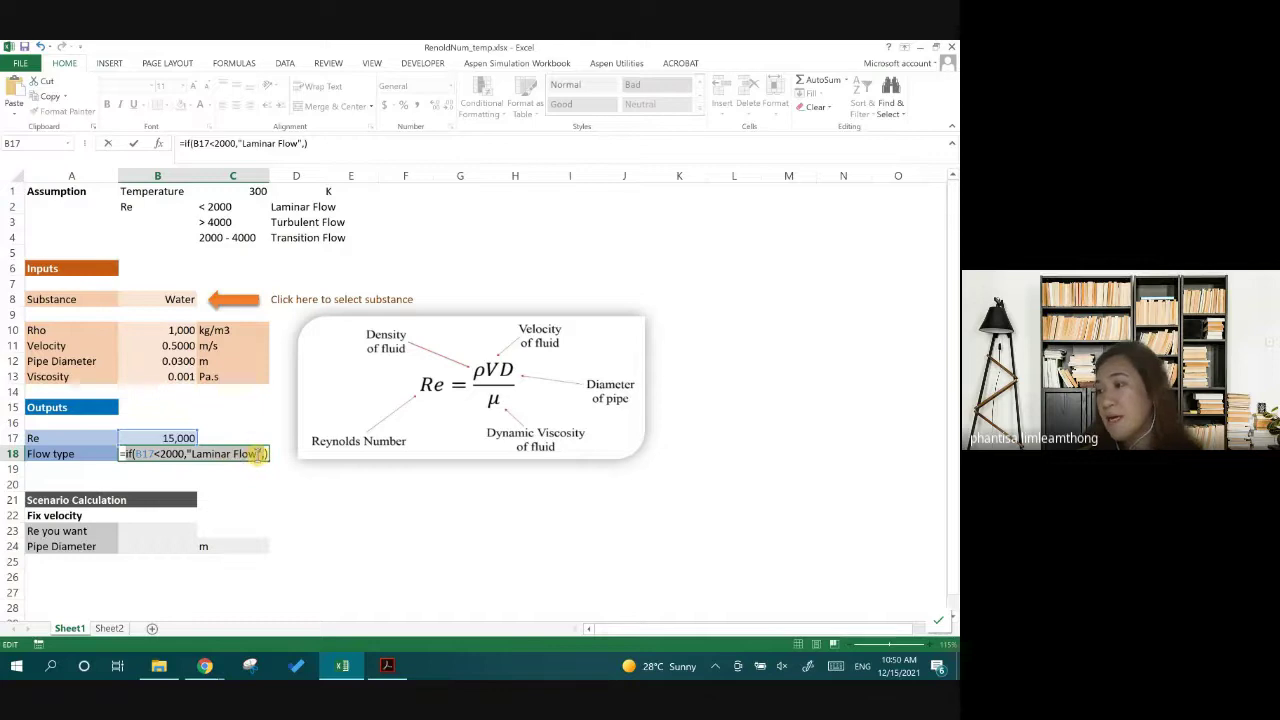
click(256, 452)
click(266, 454)
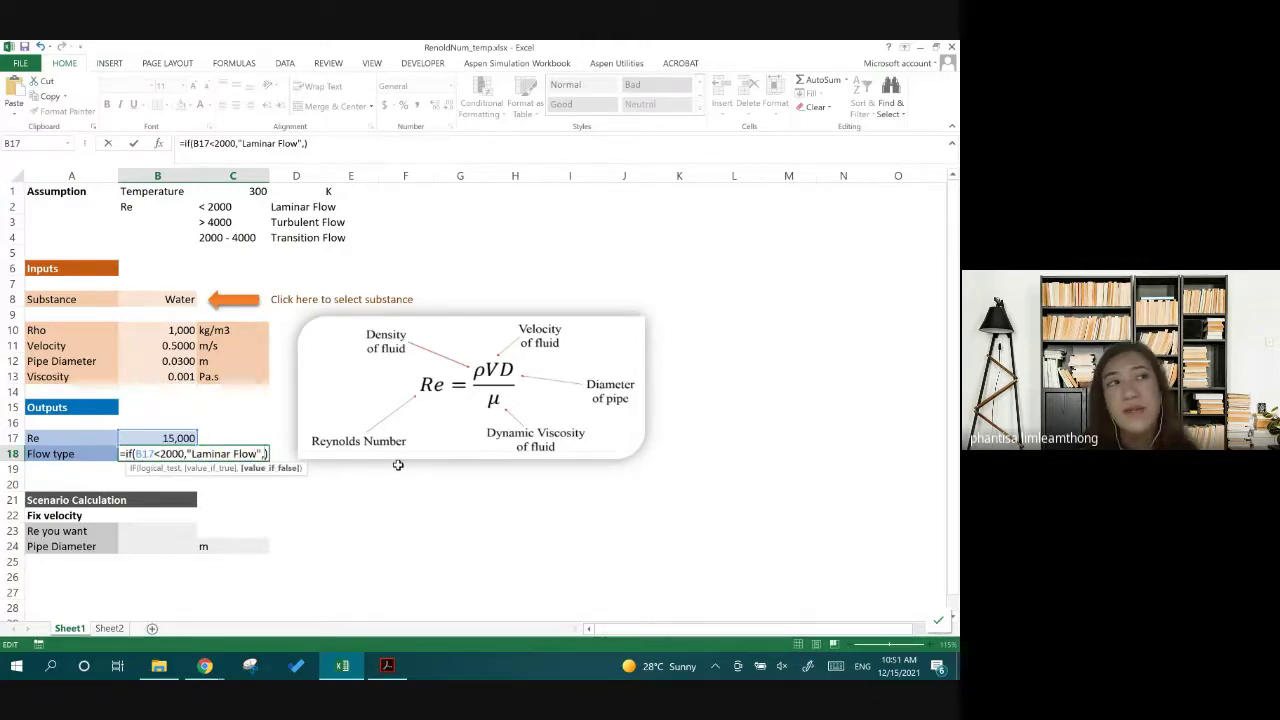
Paste a nested IF as the false argument, testing B17>4000 with result Transition Flow
text(if(B17<2000,"Laminar Flow",)
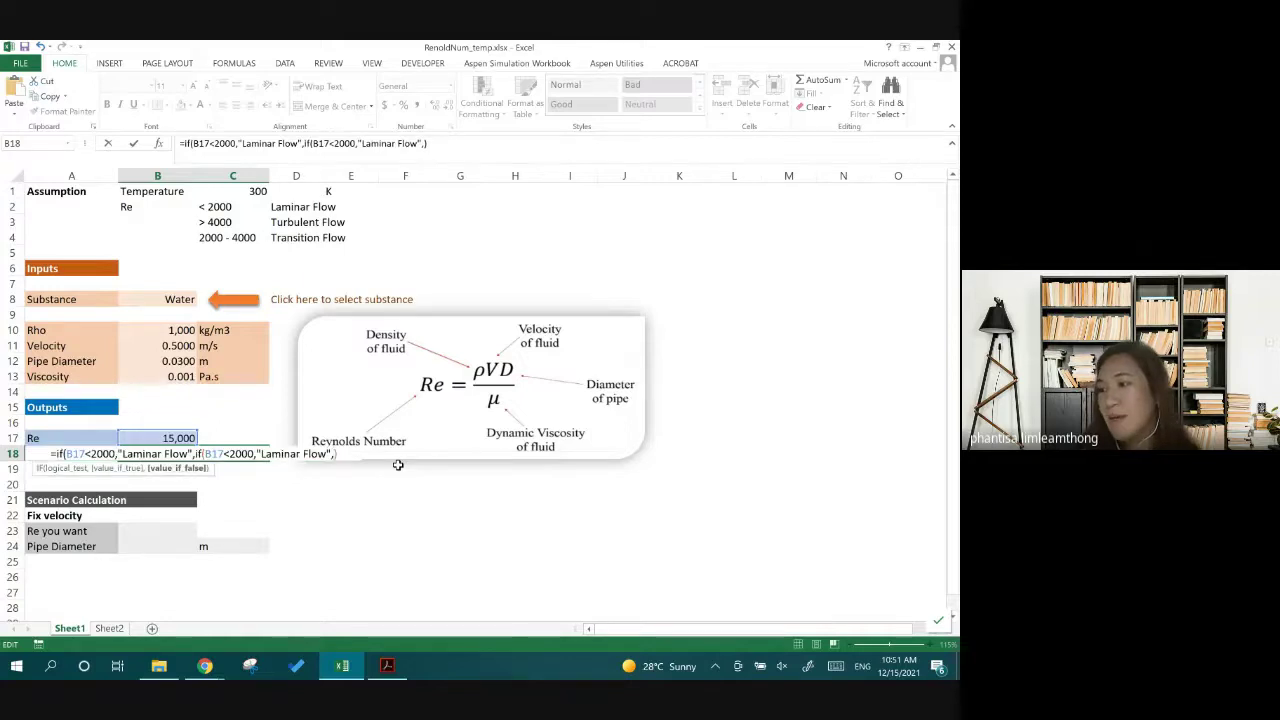
click(206, 454)
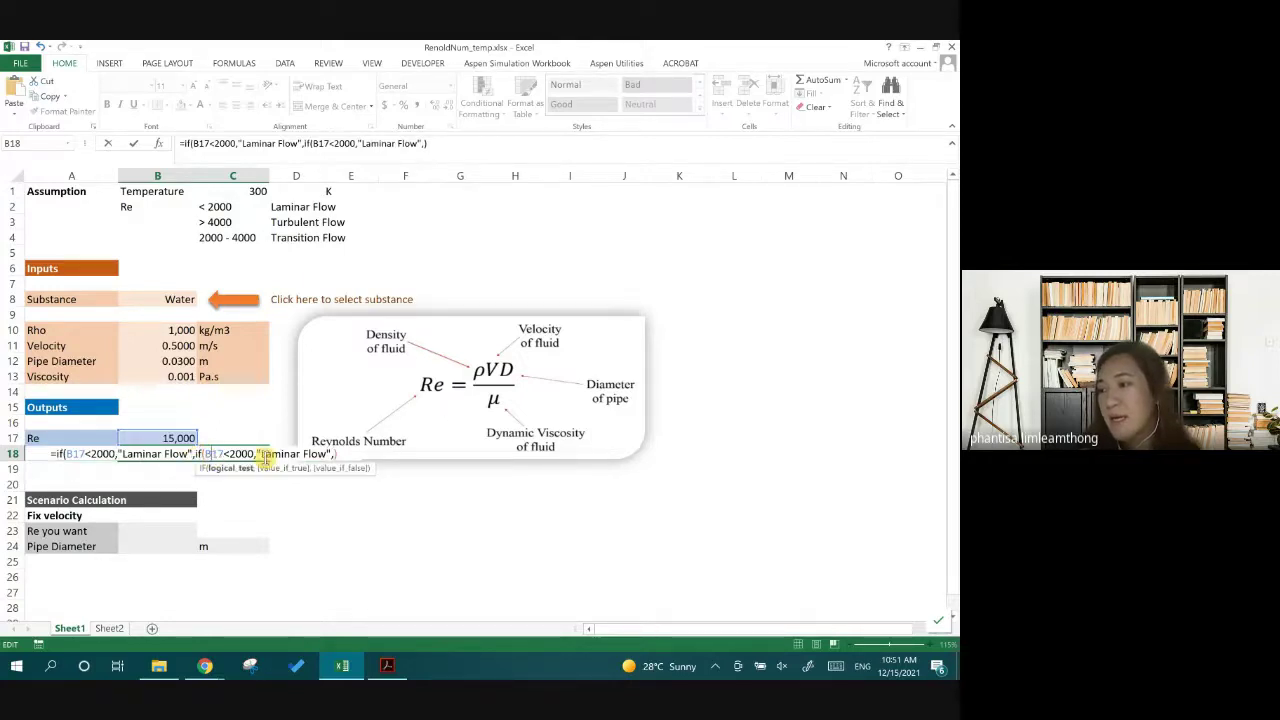
click(238, 454)
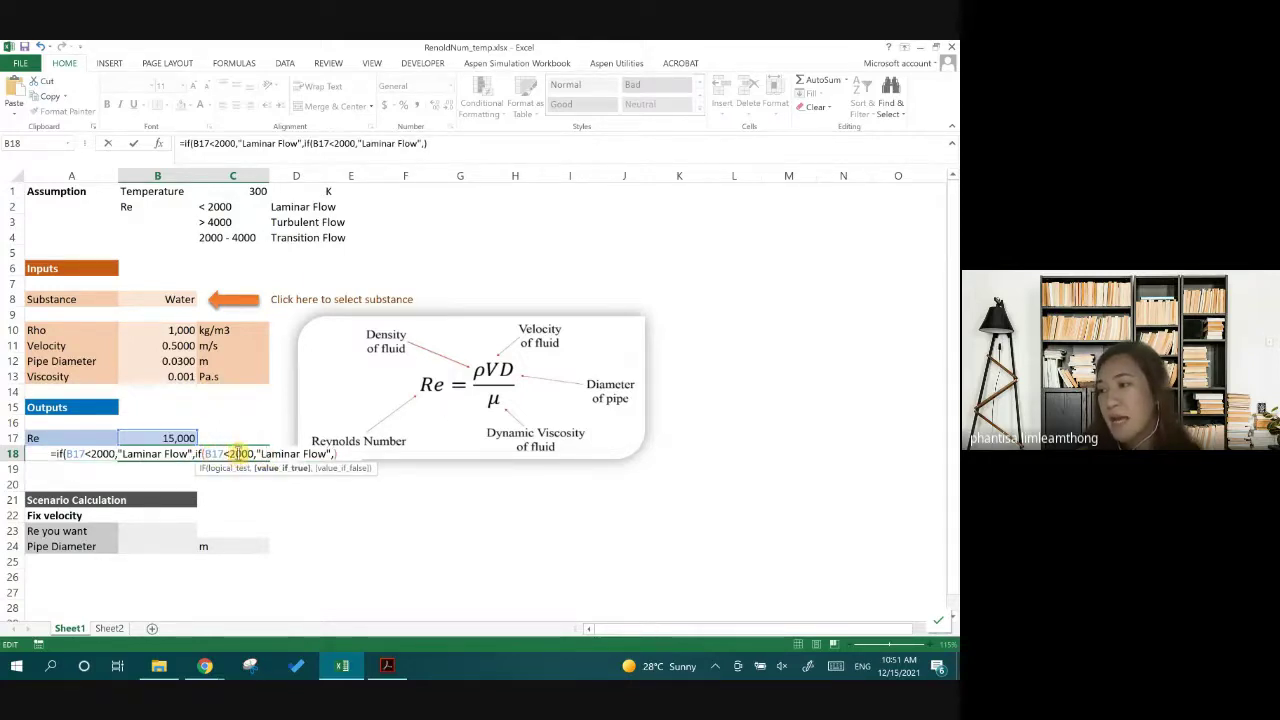
drag(226, 454, 256, 454)
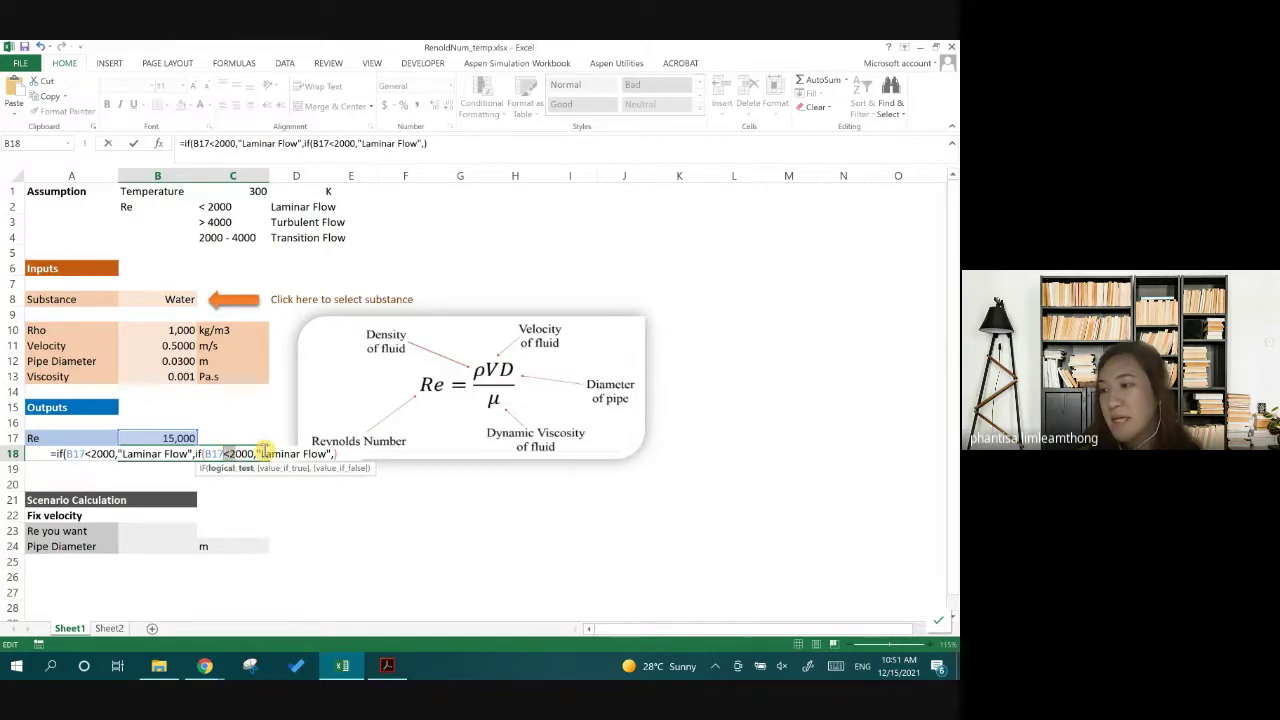
text(>4000)
click(270, 453)
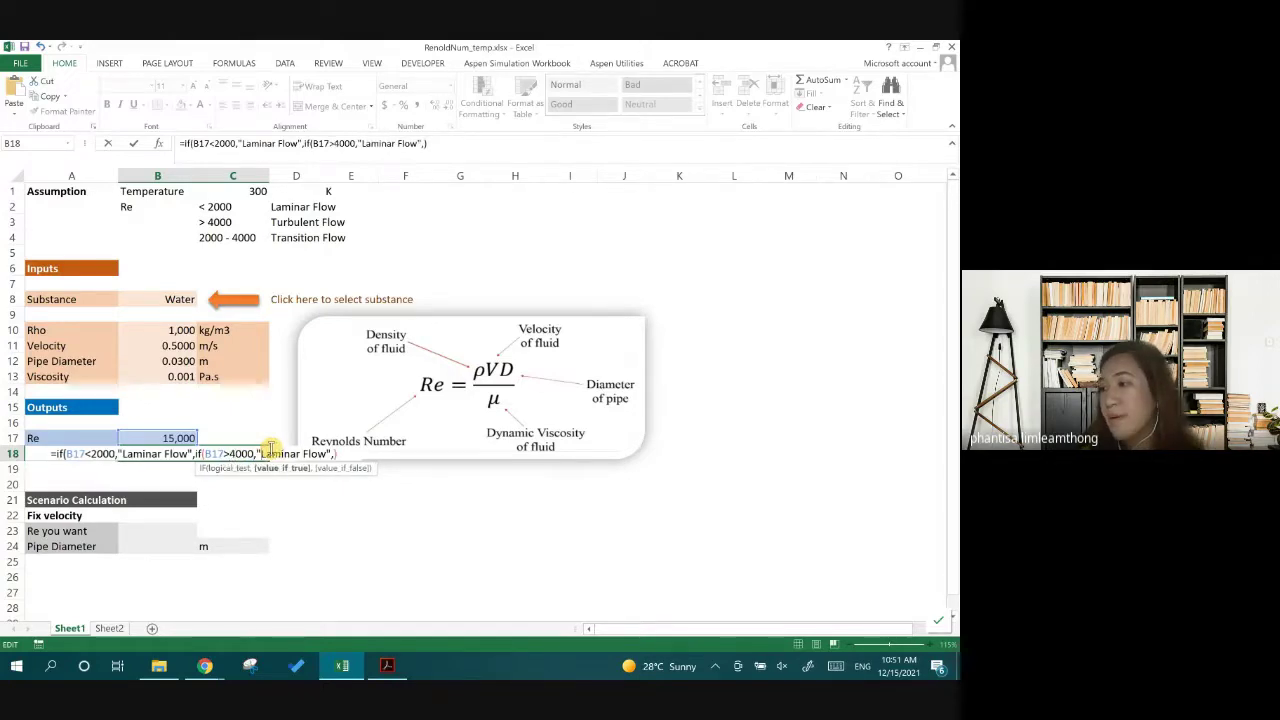
double_click(270, 453)
text(T)
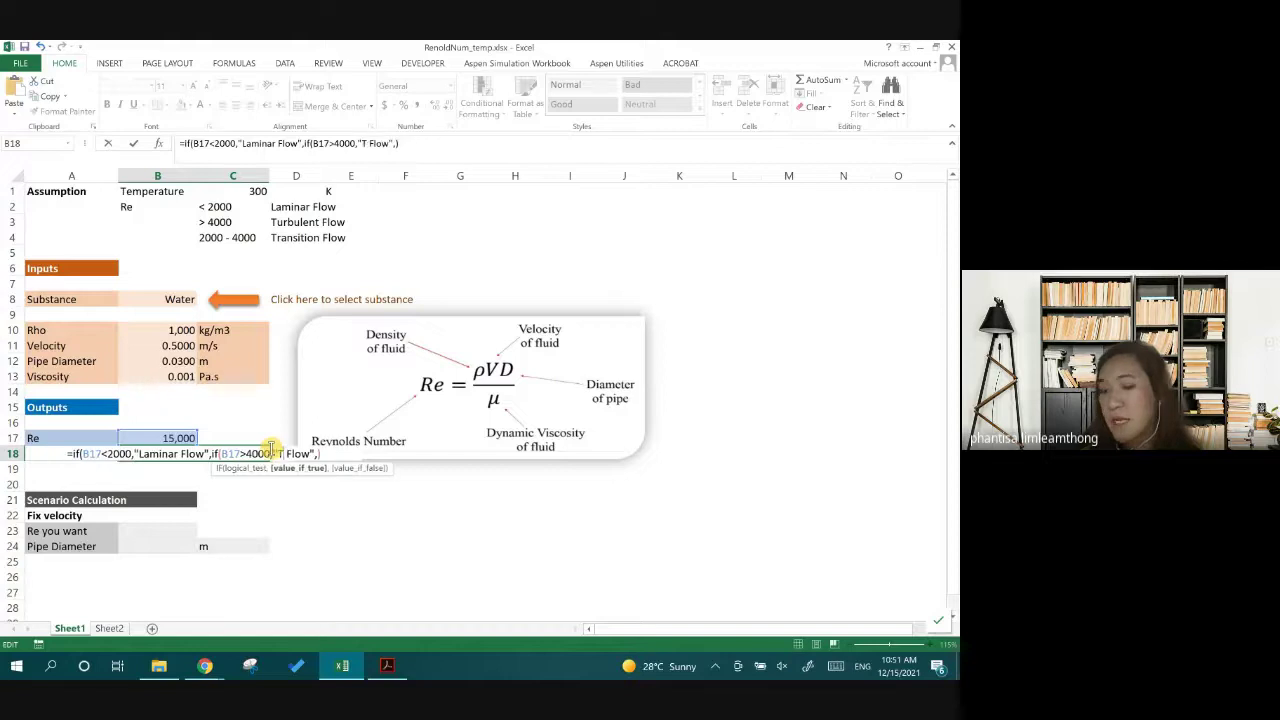
text(ransition)
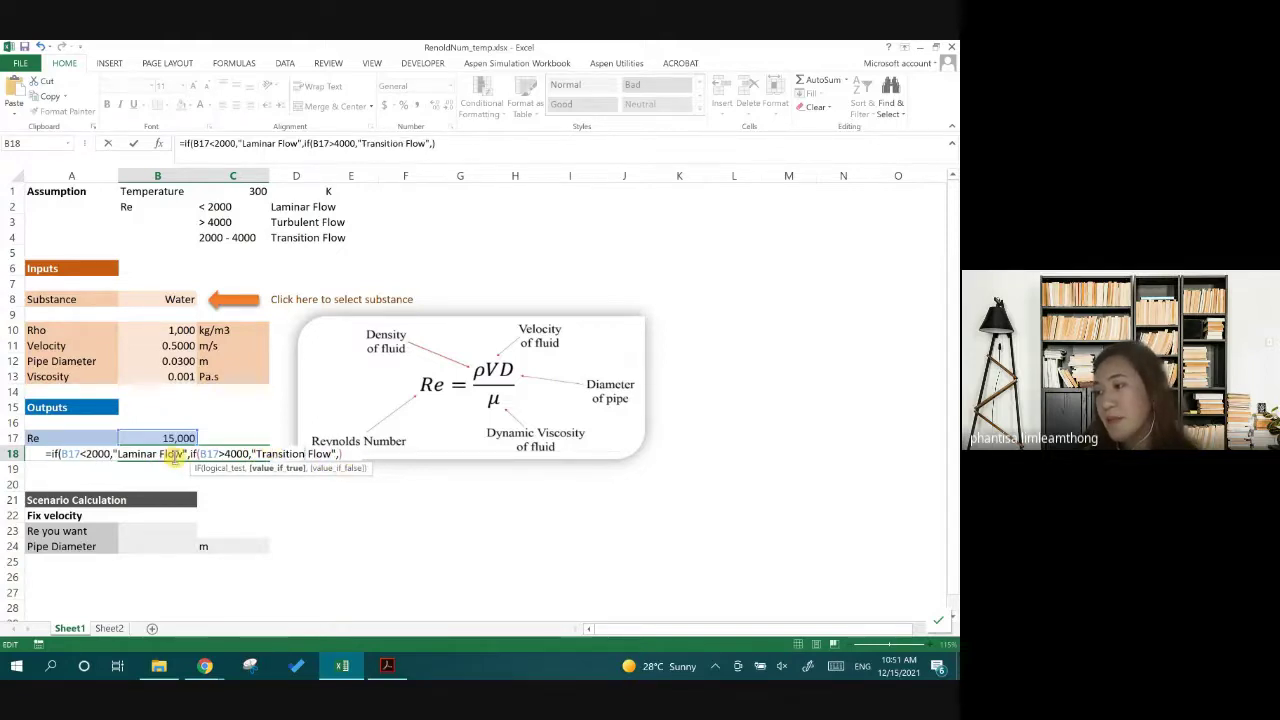
Add "Turbulent Flow" as the nested IF's false result and close its parenthesis
click(228, 453)
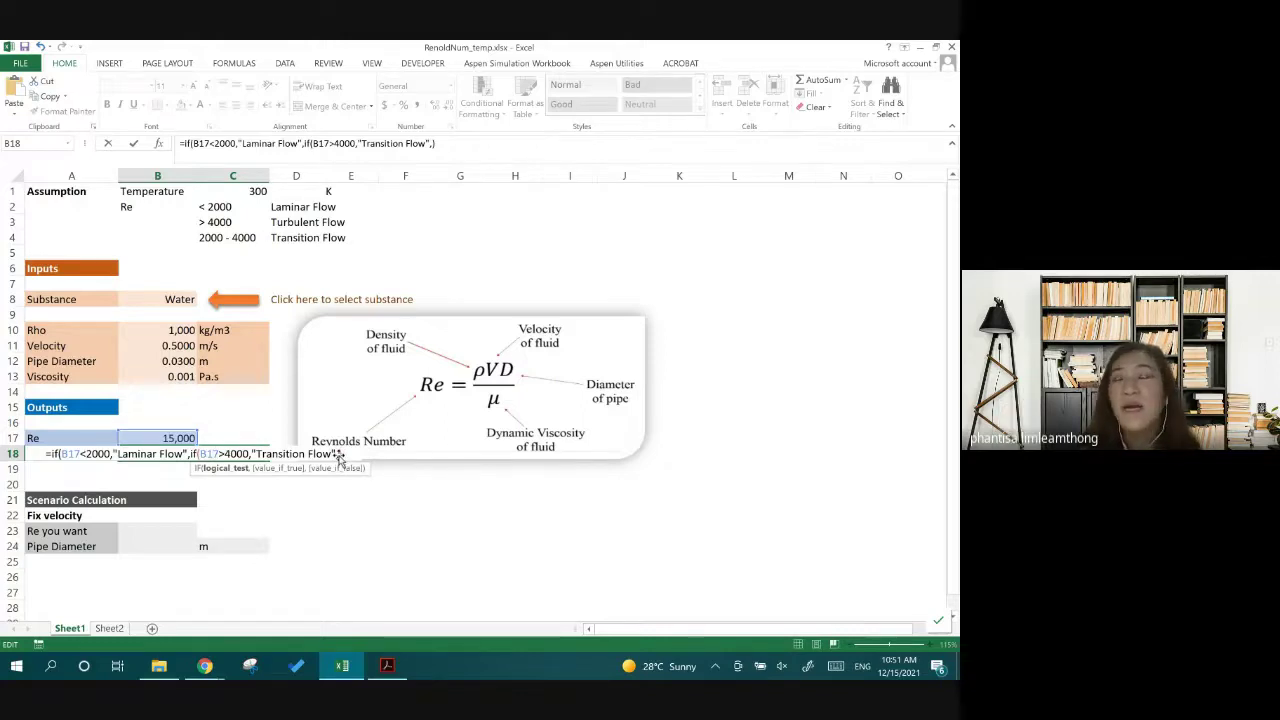
click(337, 455)
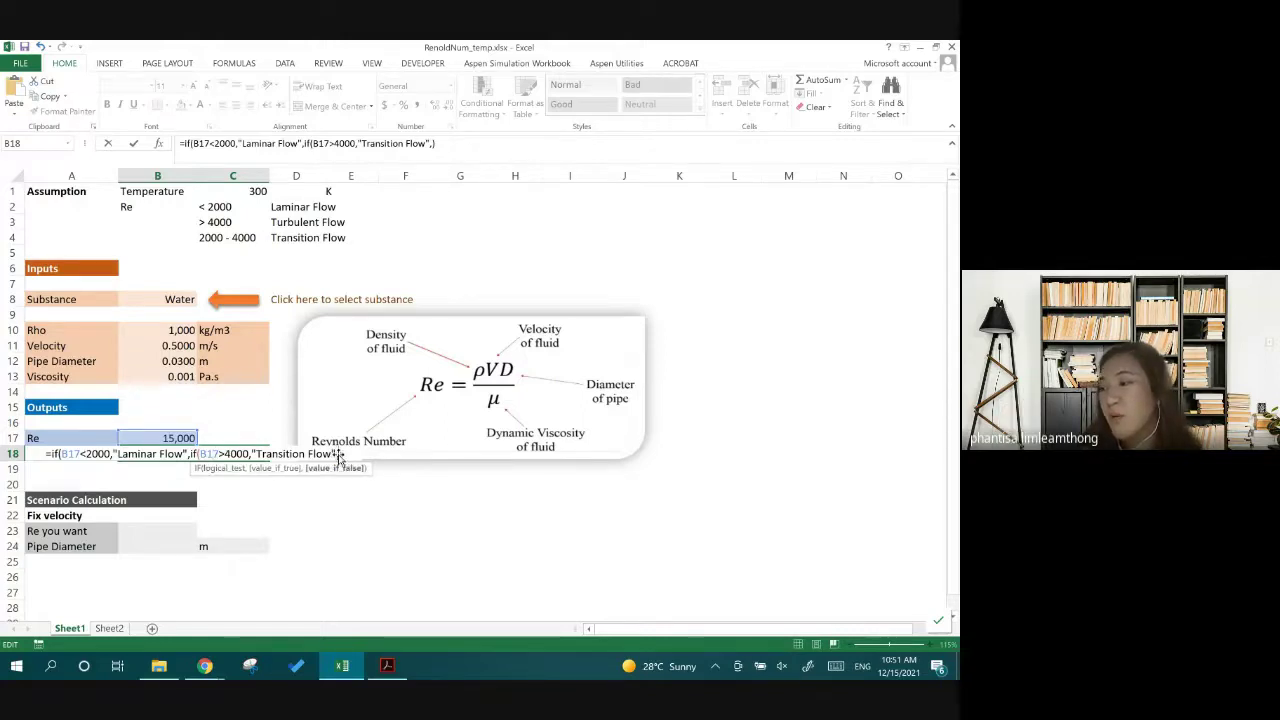
key(Right)
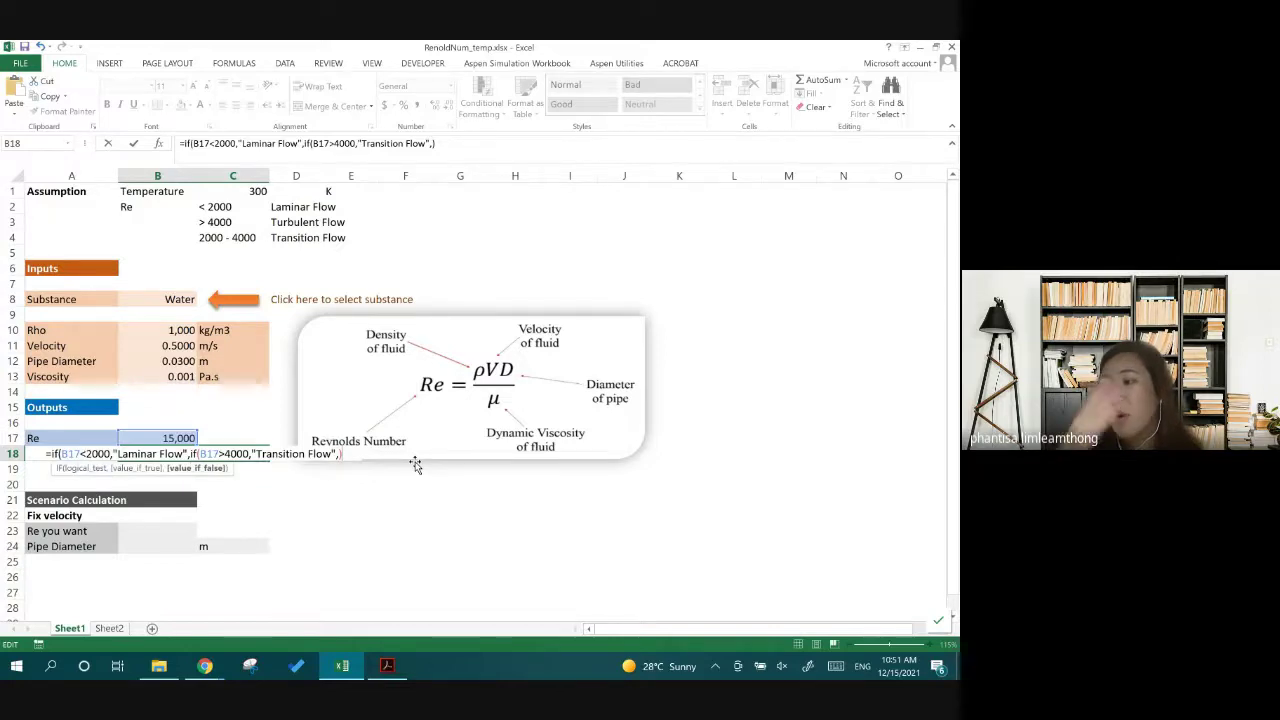
text())
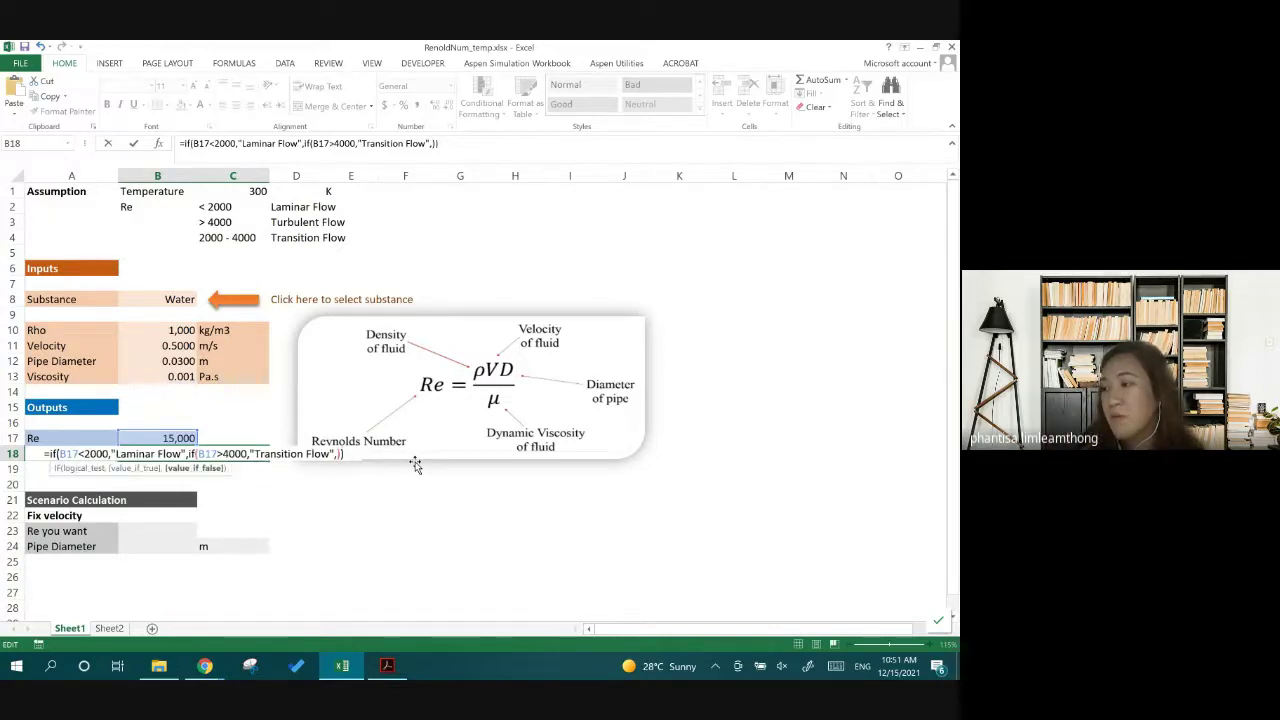
click(186, 454)
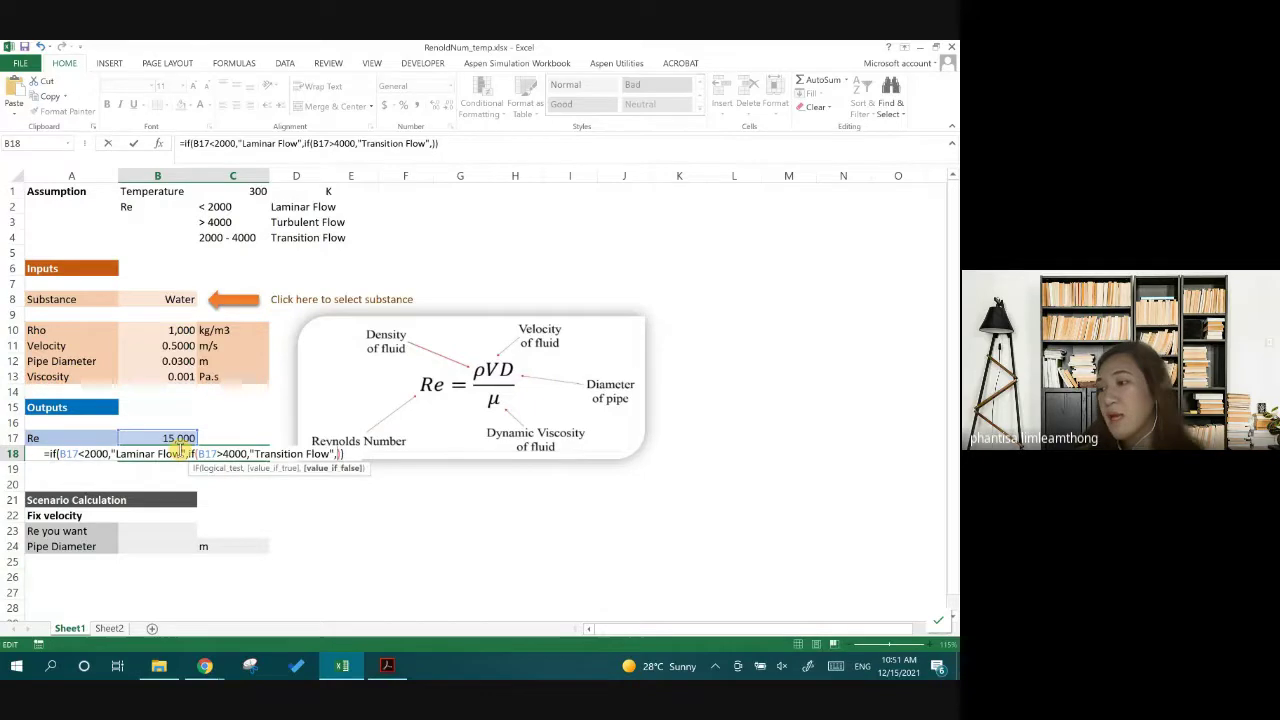
click(257, 454)
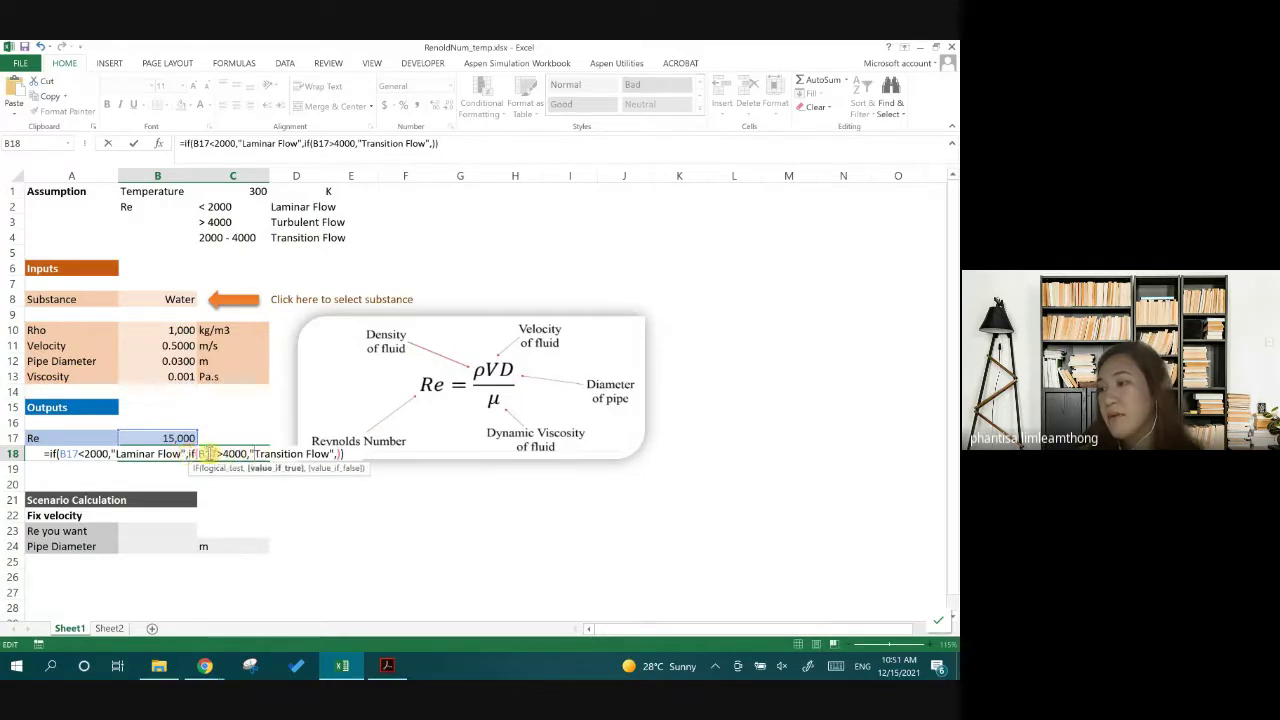
click(337, 456)
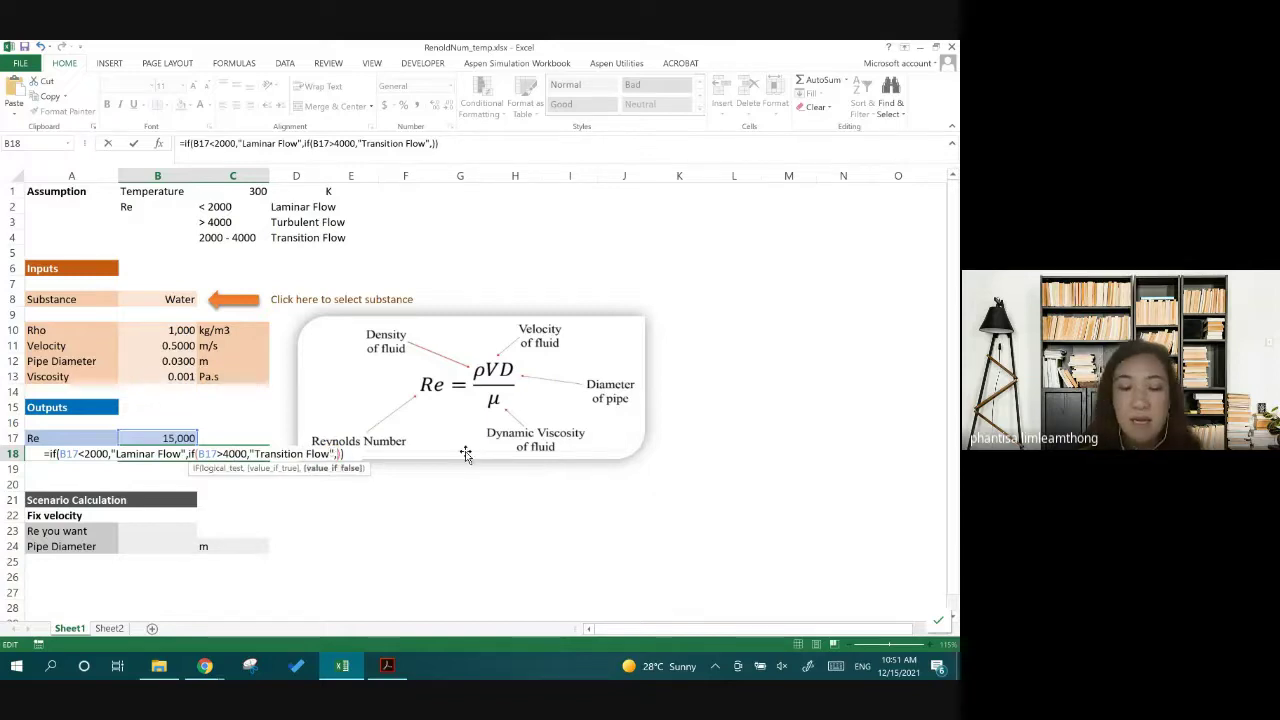
text(@@)
key(BackSpace)
key(BackSpace)
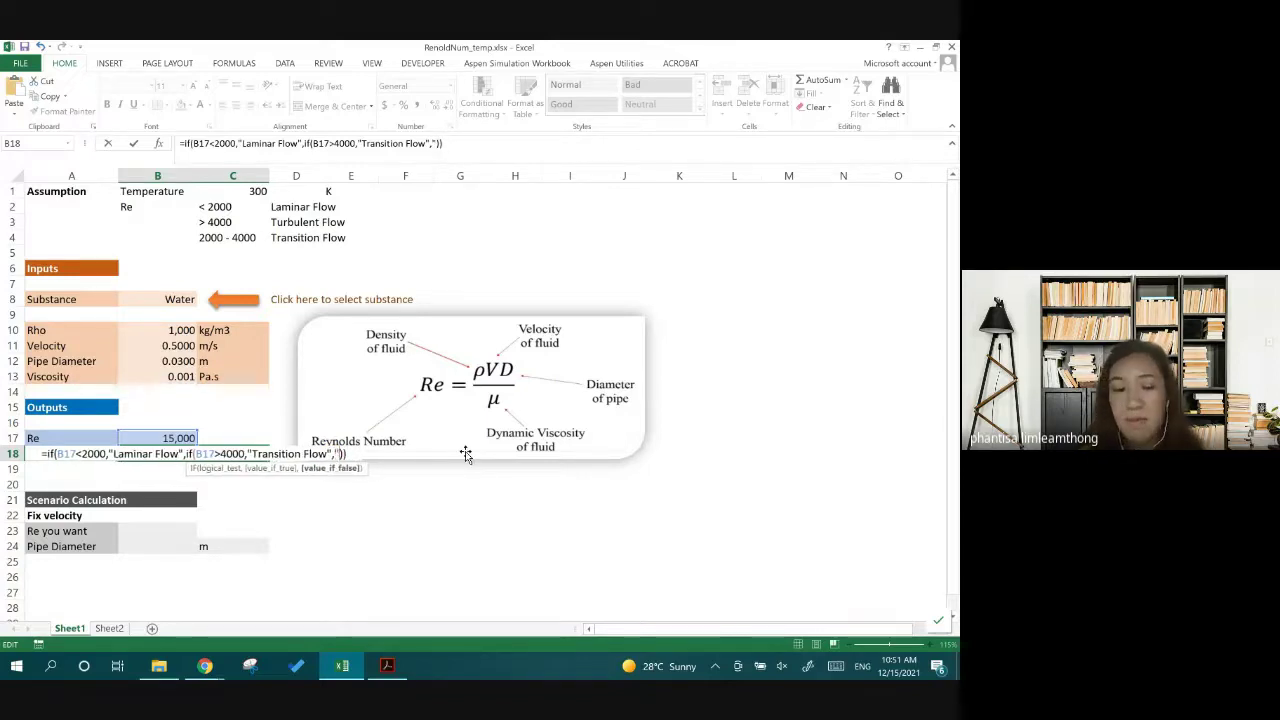
text(","Tu)
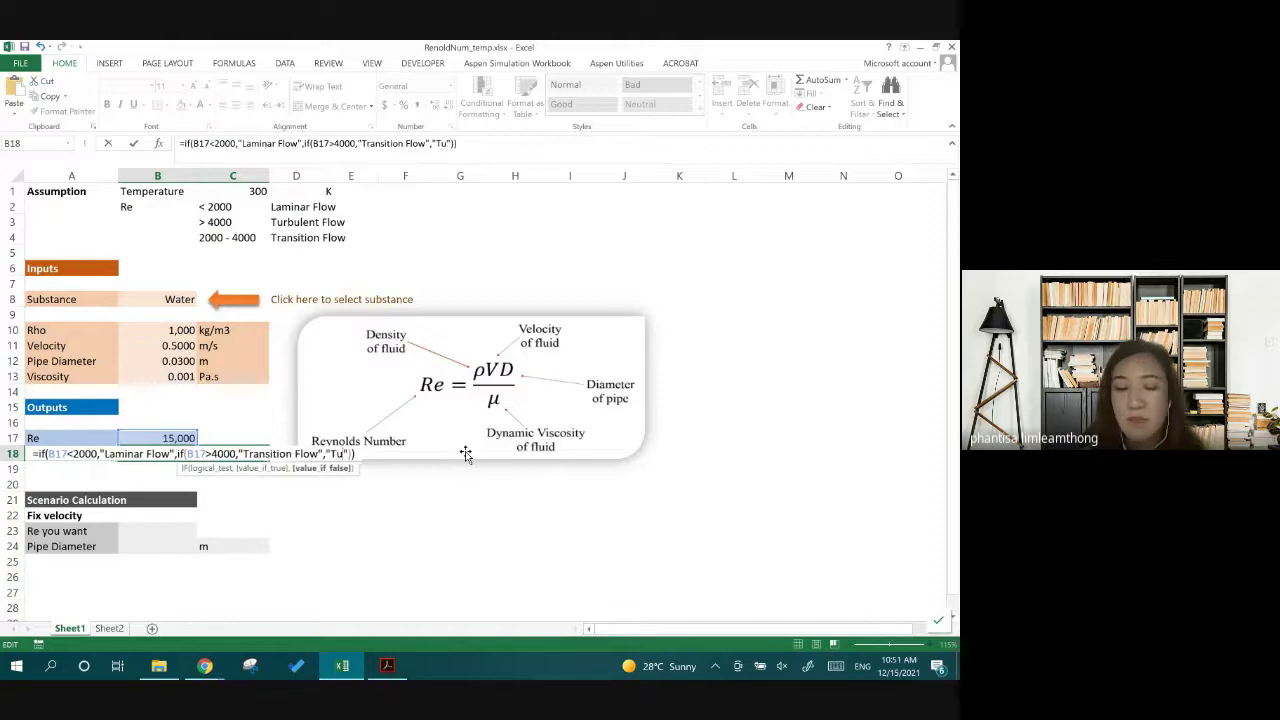
text(rbulent Fl)
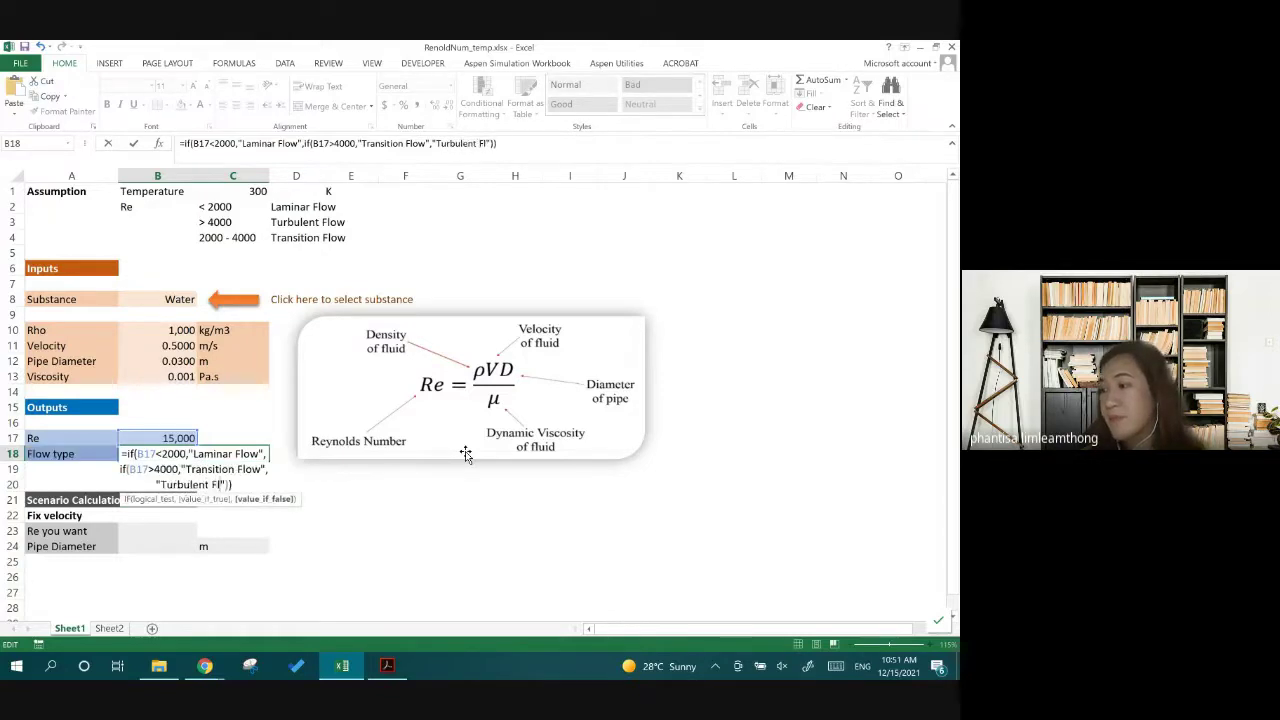
text(ow)
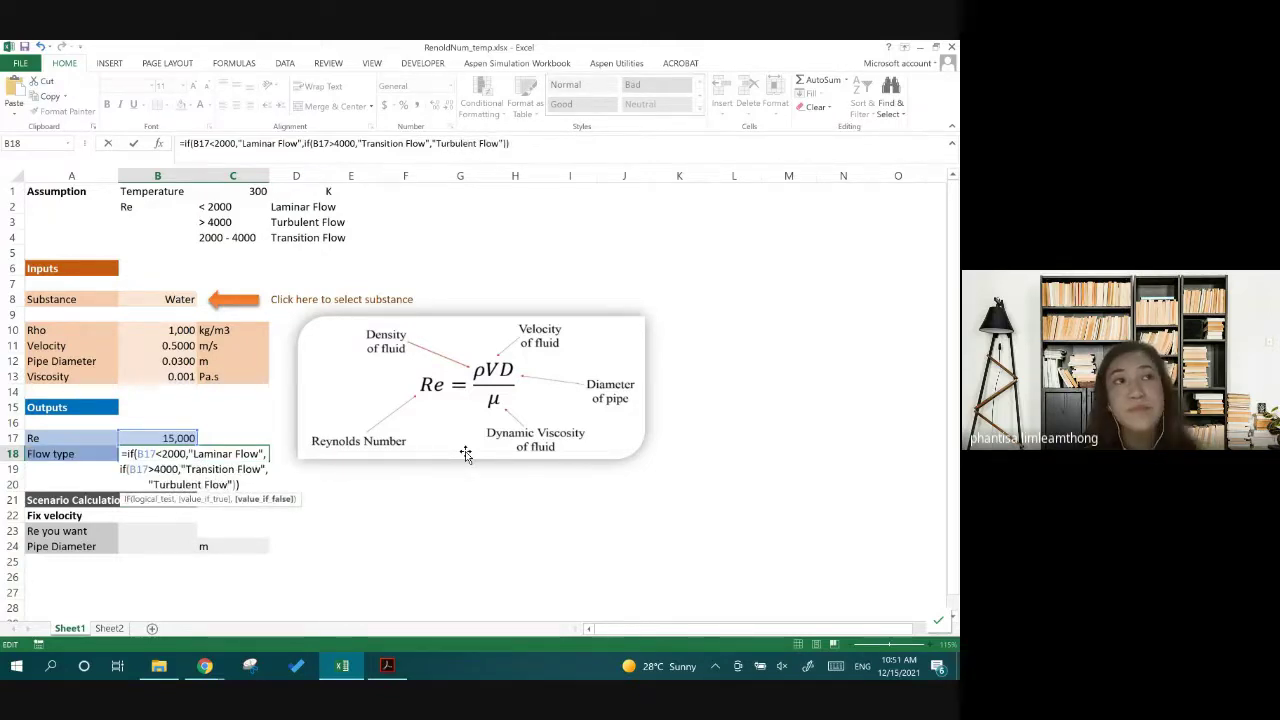
click(257, 476)
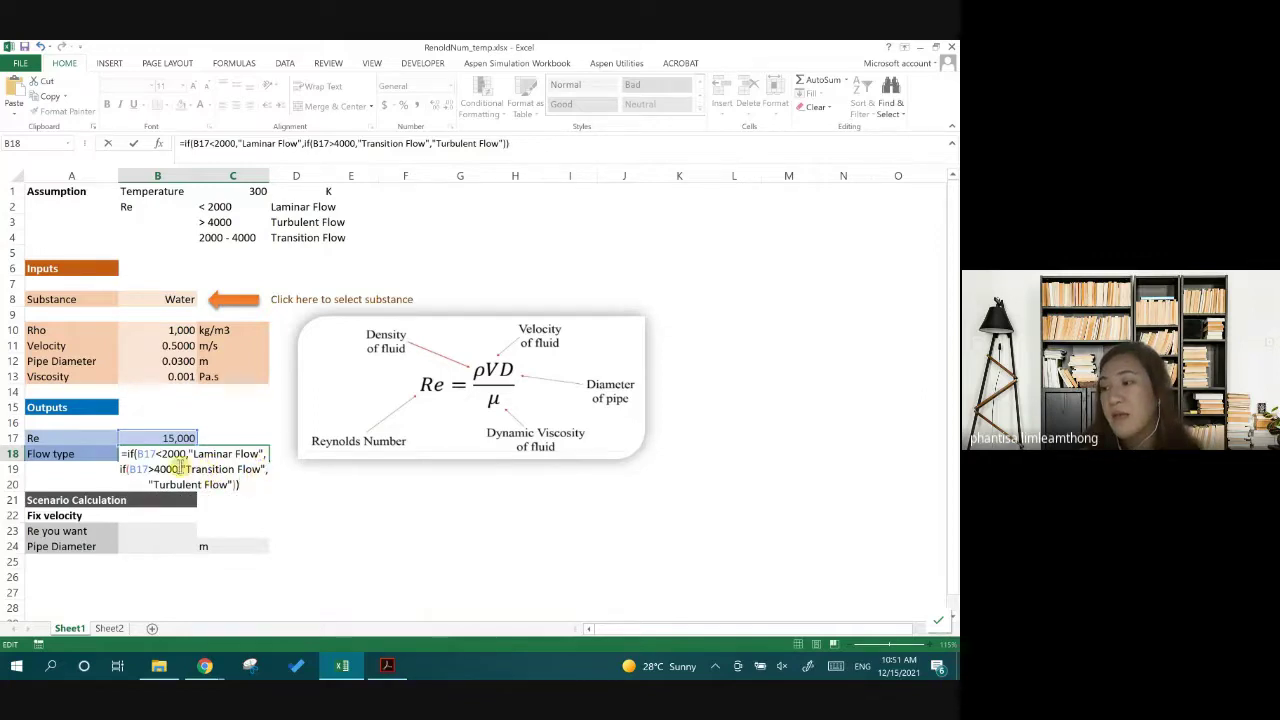
Break the formula onto a second line after "Laminar Flow", and commit it to show Transition Flow
click(130, 466)
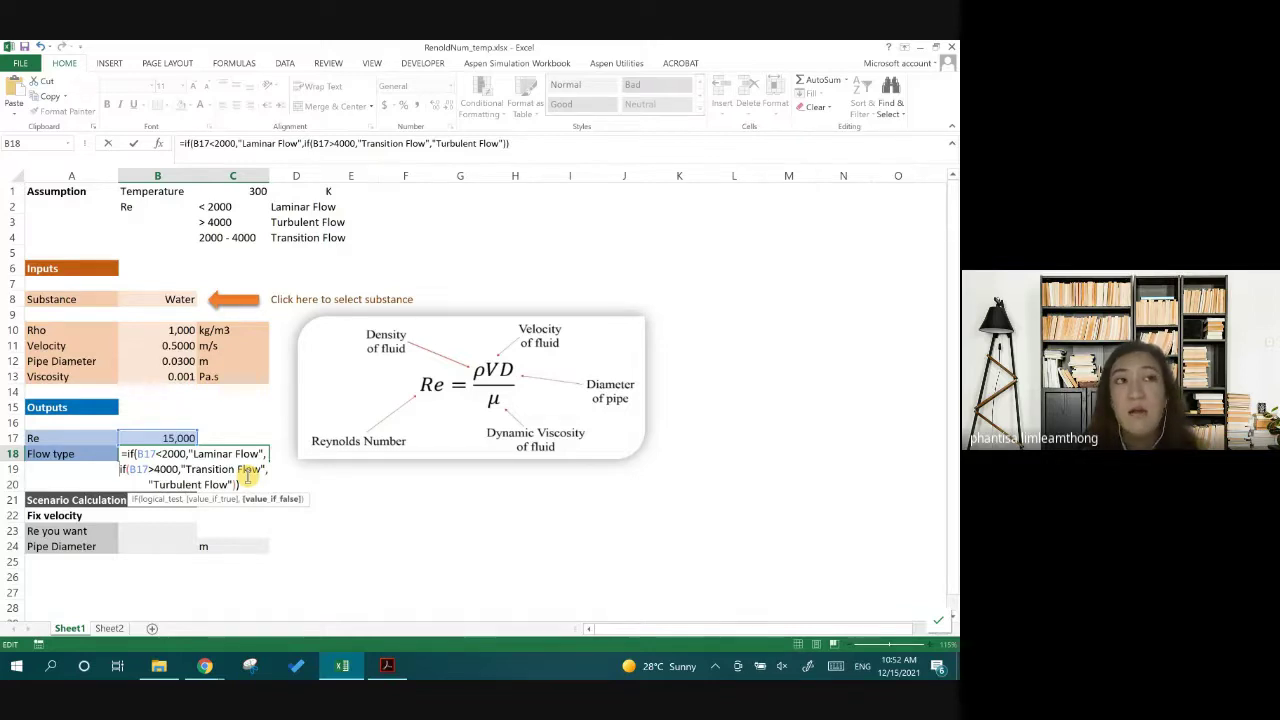
key(alt+Return)
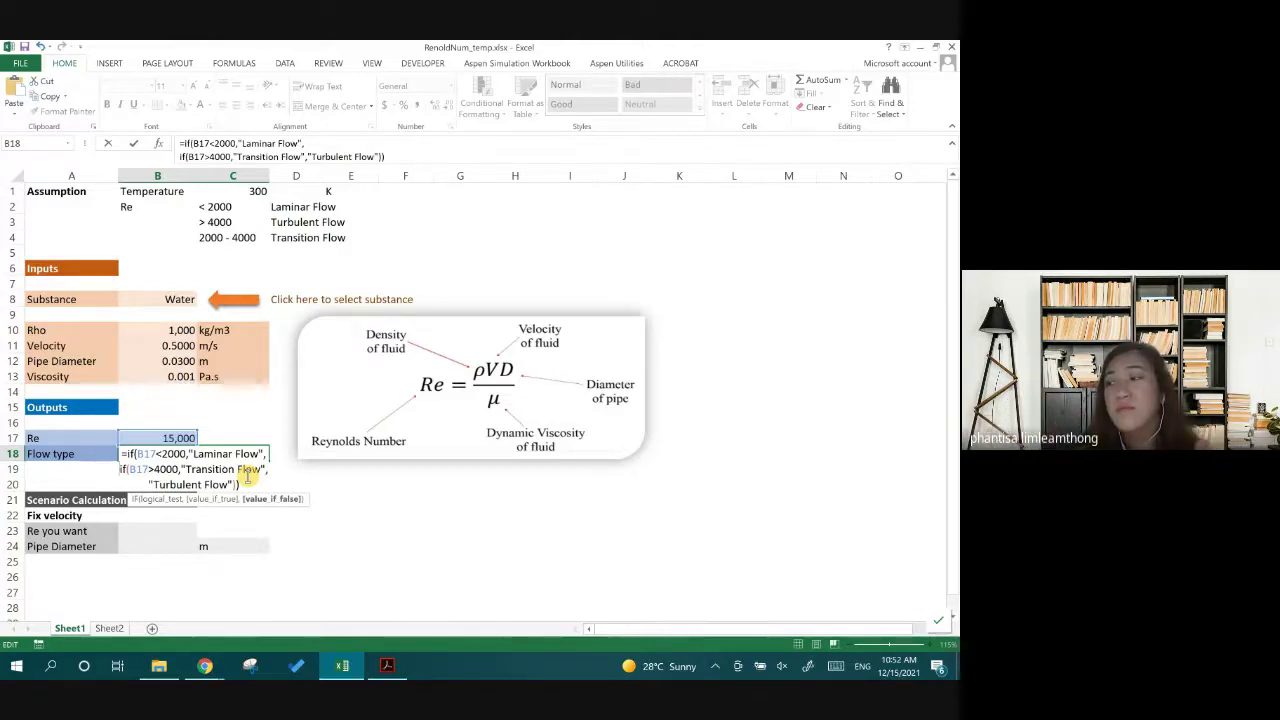
click(340, 150)
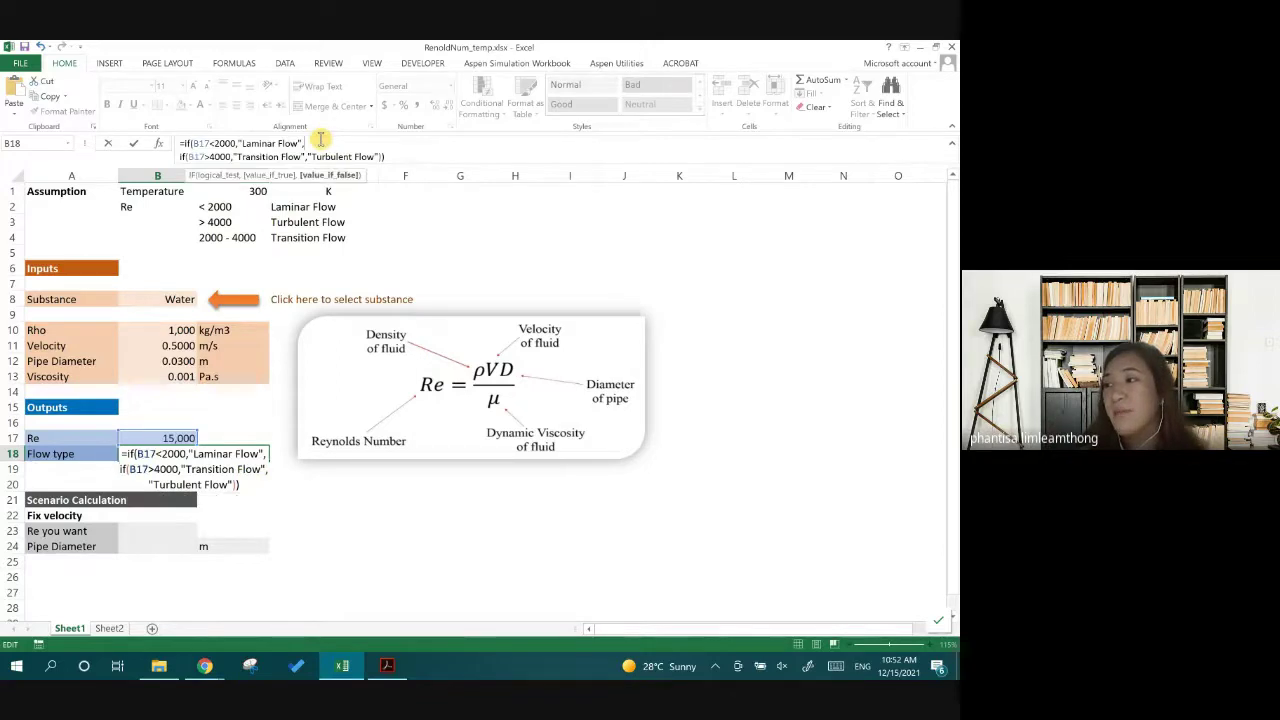
key(Delete)
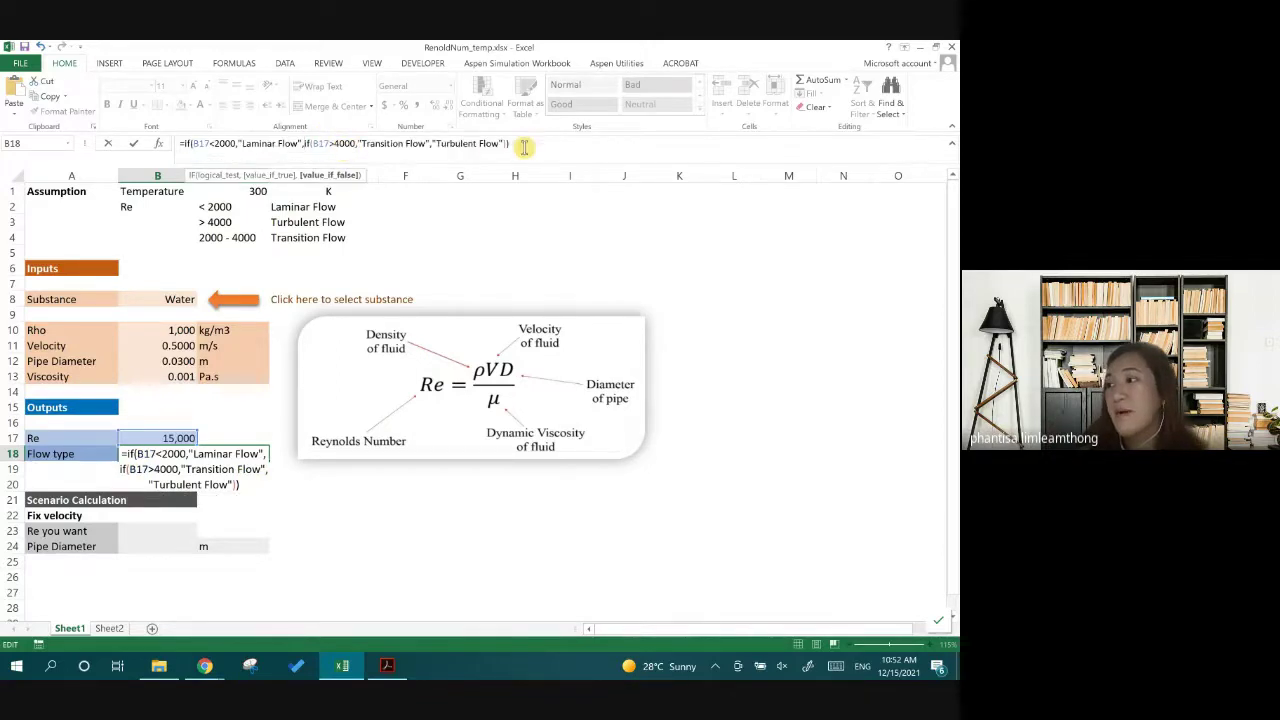
drag(524, 148, 182, 143)
click(313, 147)
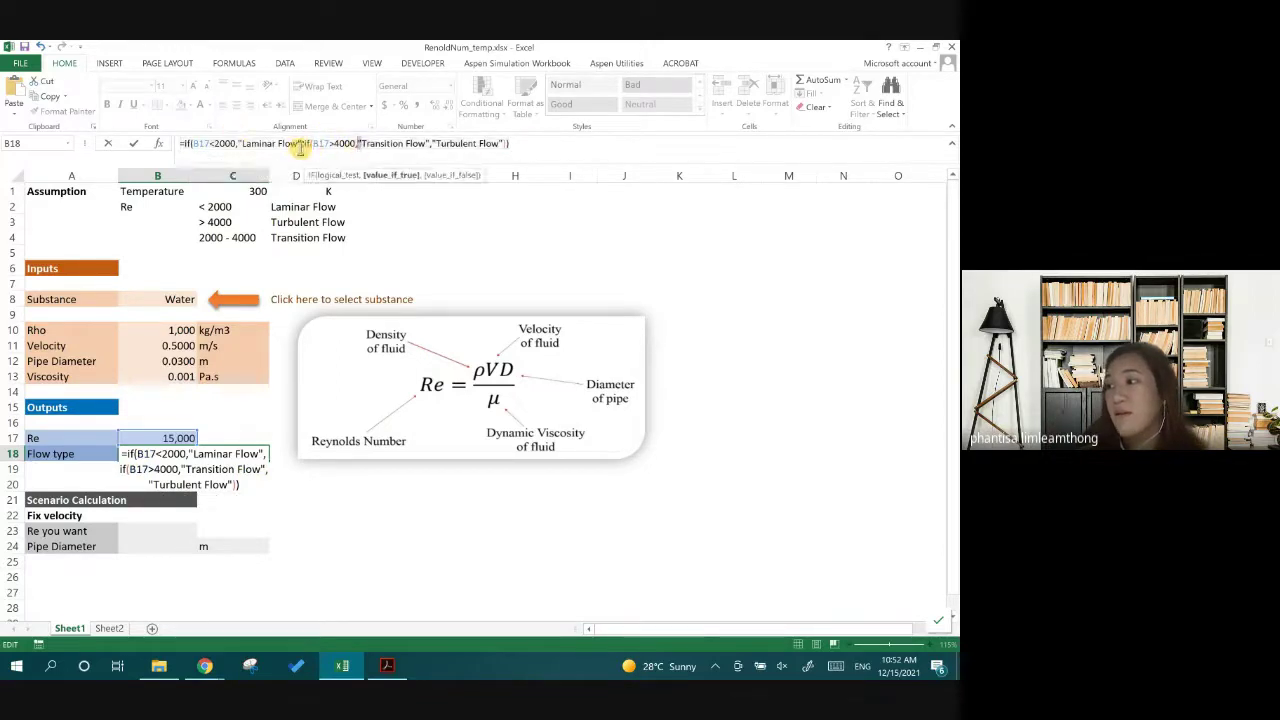
click(524, 143)
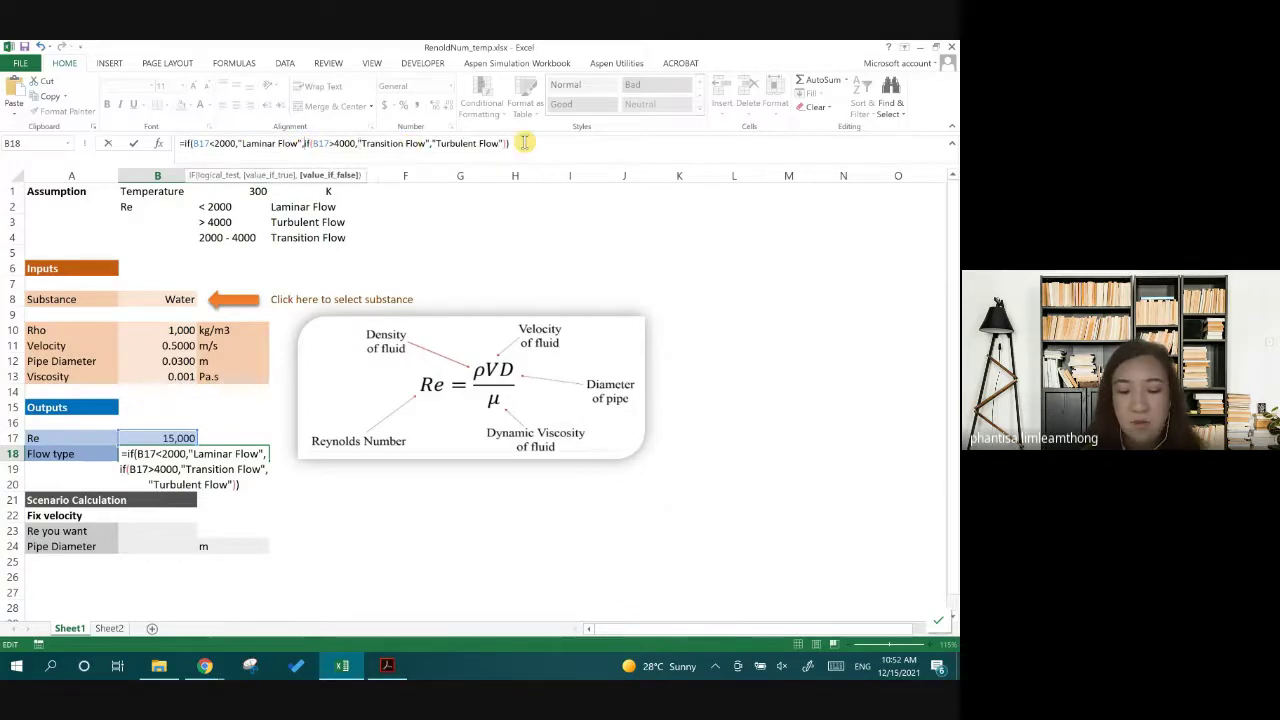
key(alt+Return)
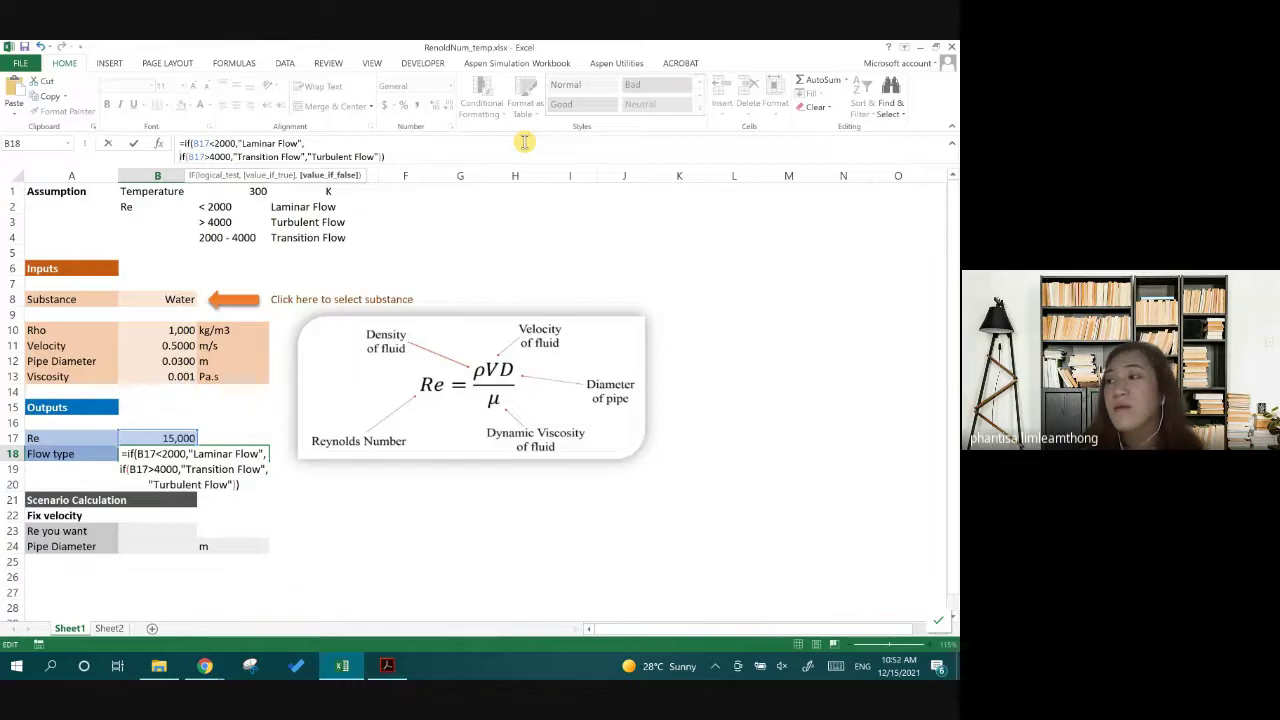
click(411, 151)
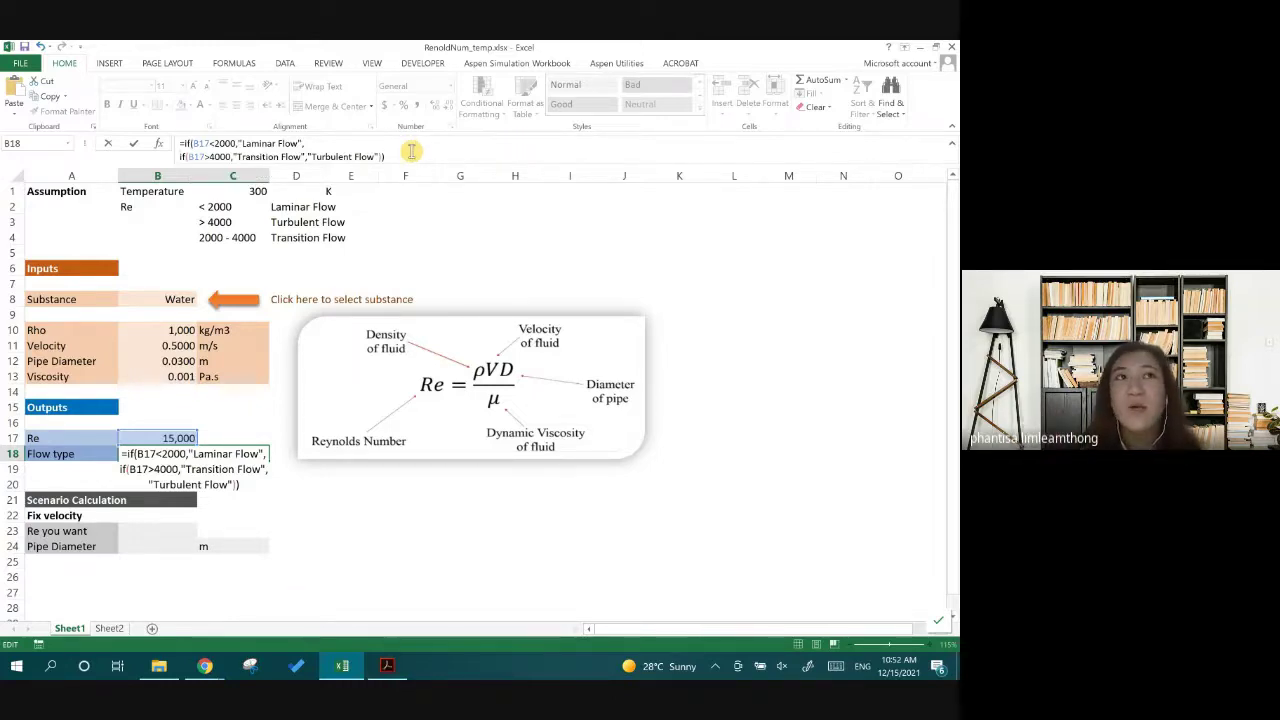
key(Return)
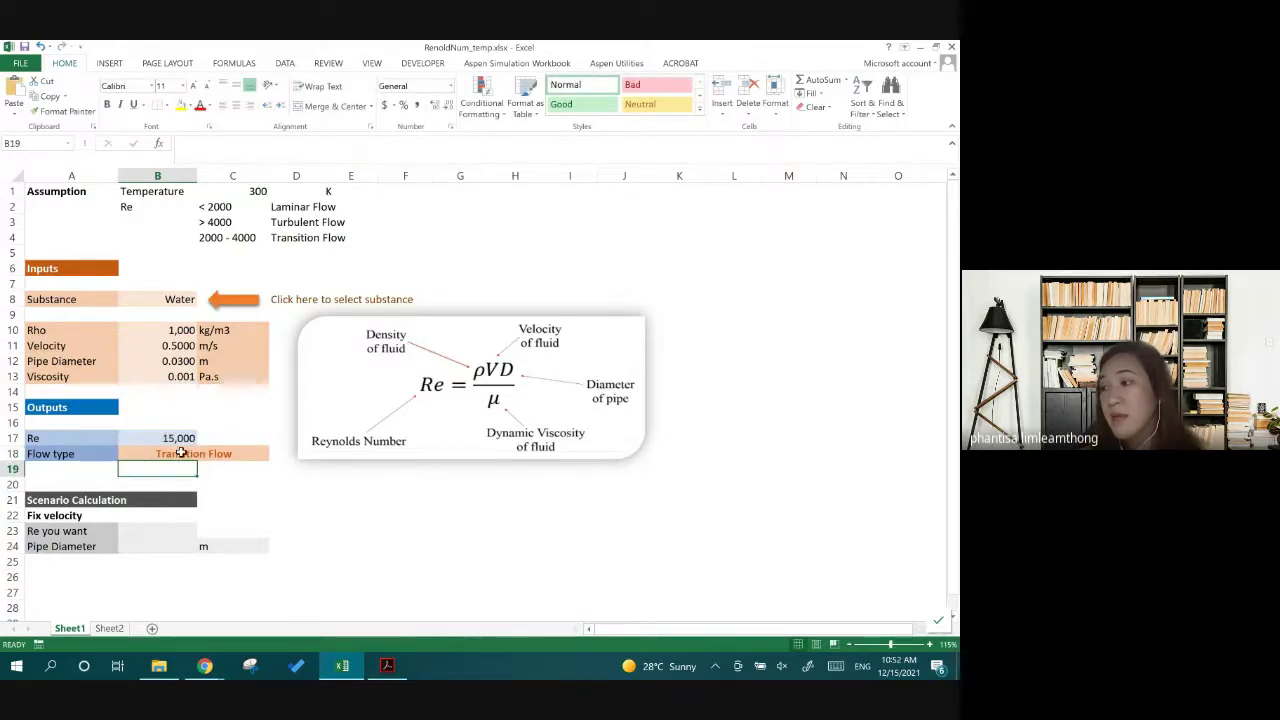
Check the Re, C3 and Flow type formulas, then lower Velocity to 0.1 m/s
click(213, 450)
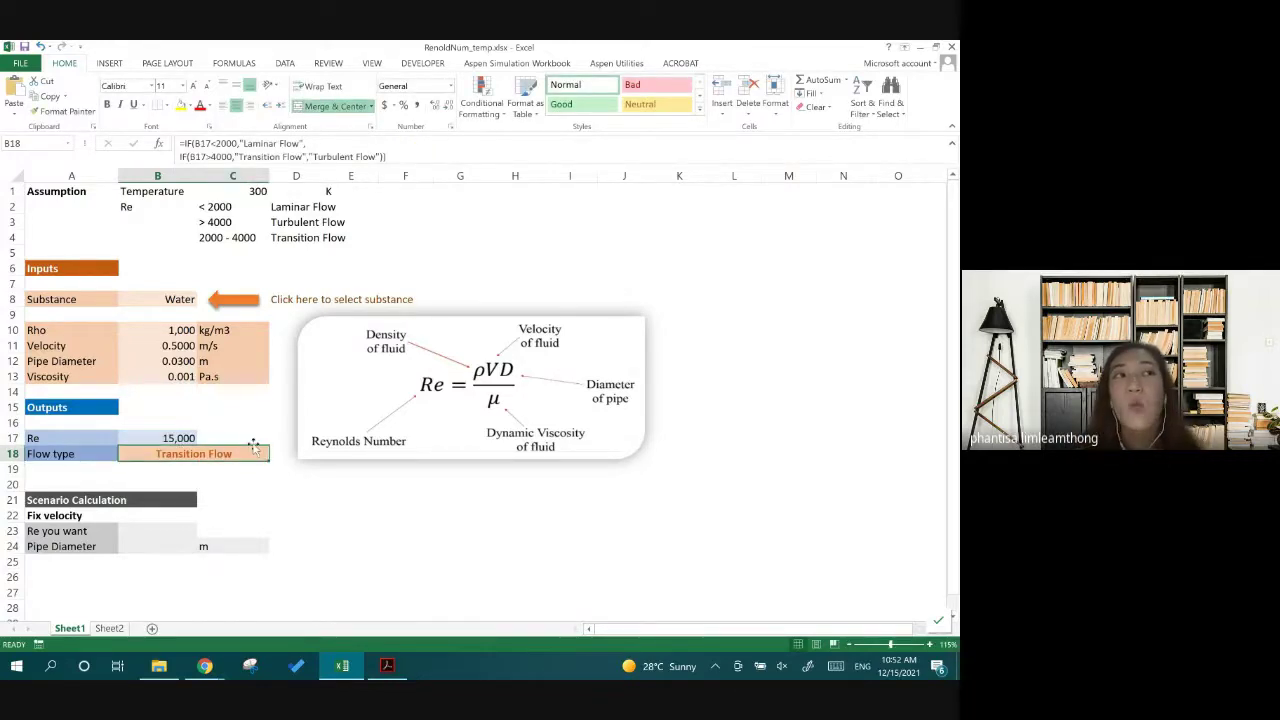
click(196, 440)
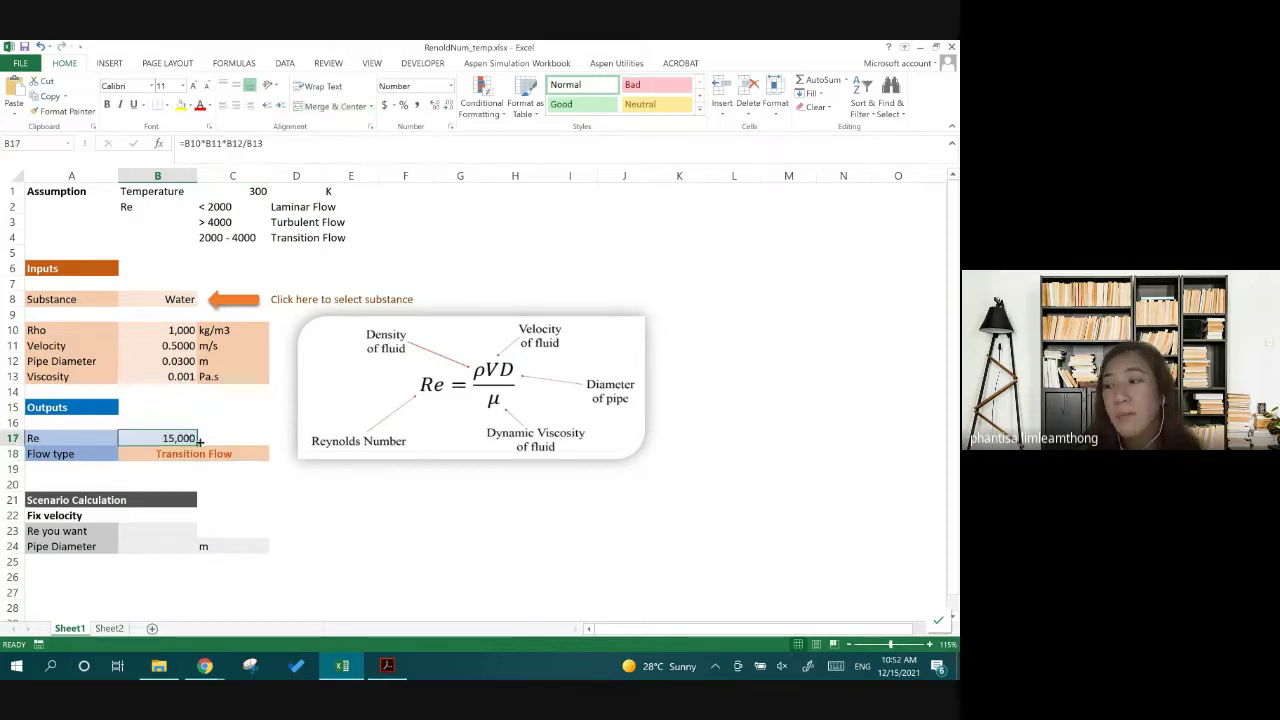
click(212, 224)
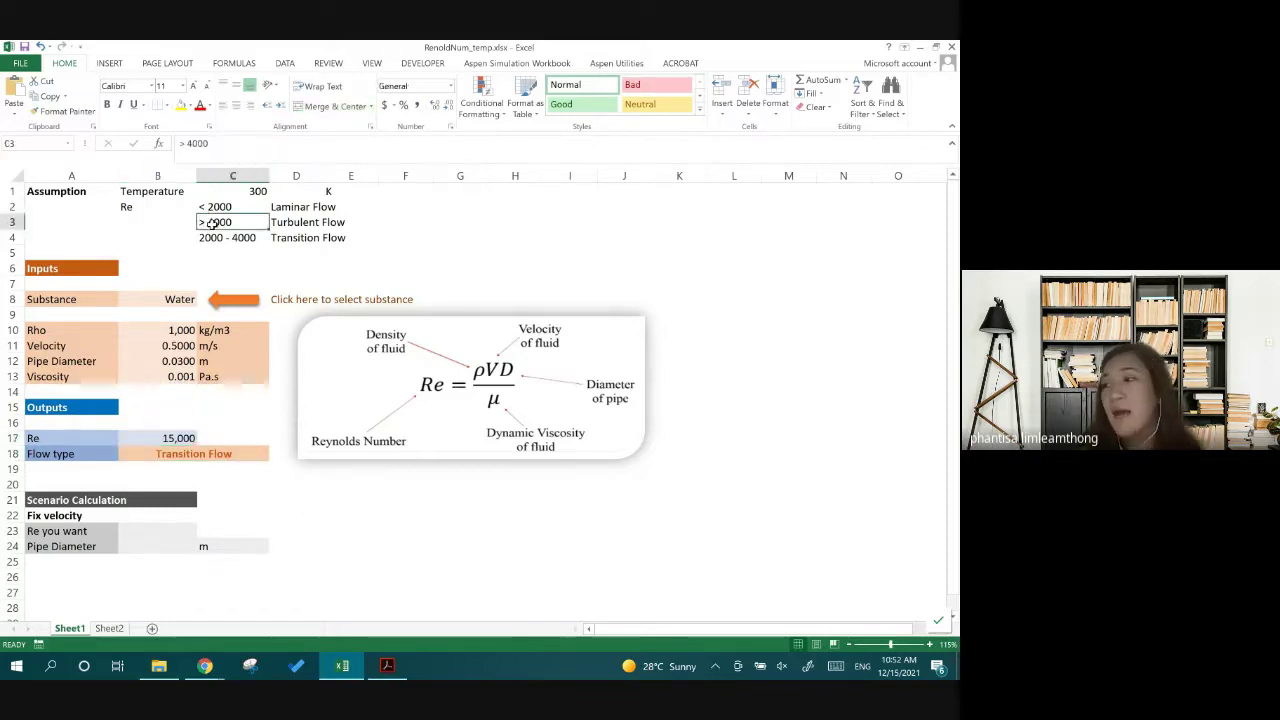
click(232, 455)
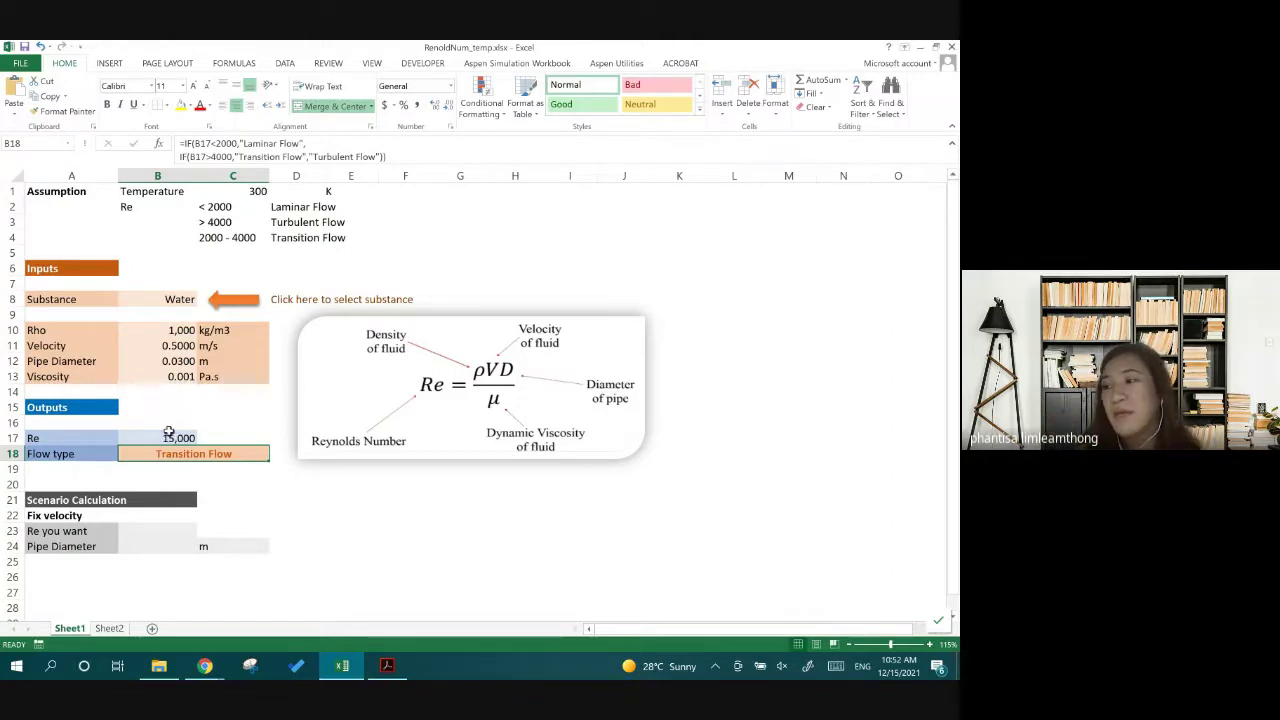
click(172, 362)
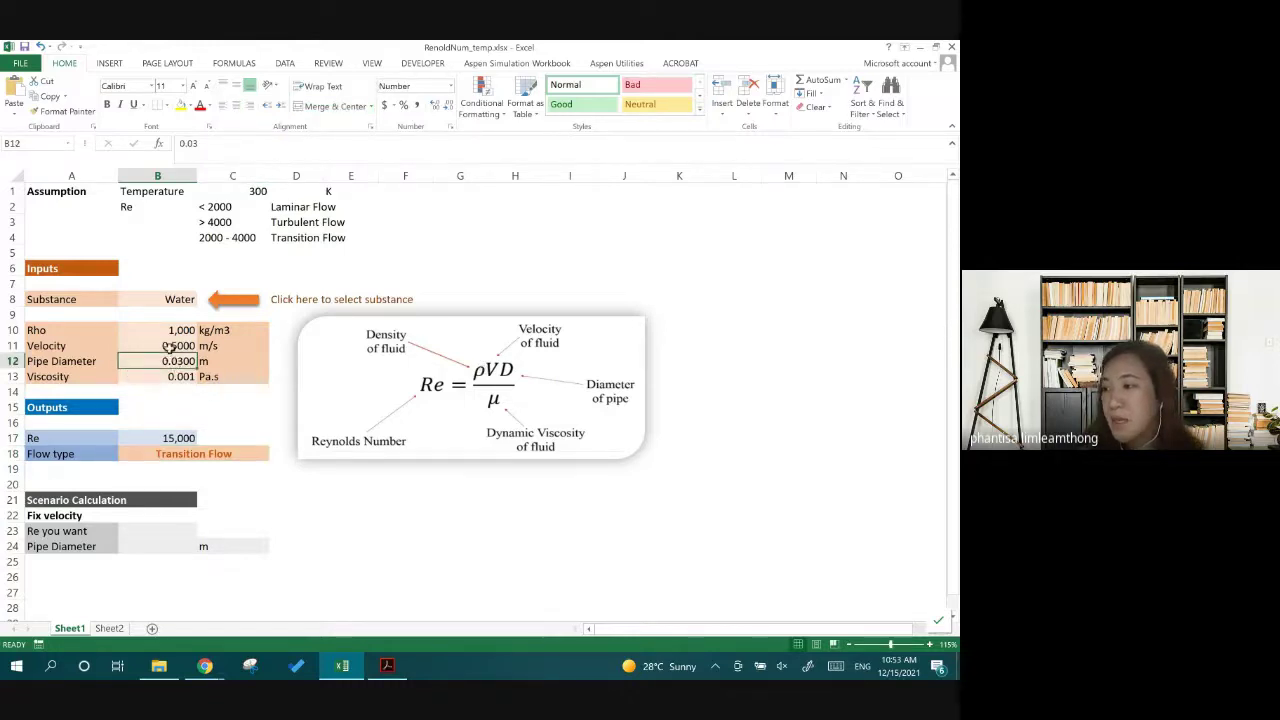
text(0.1)
click(168, 346)
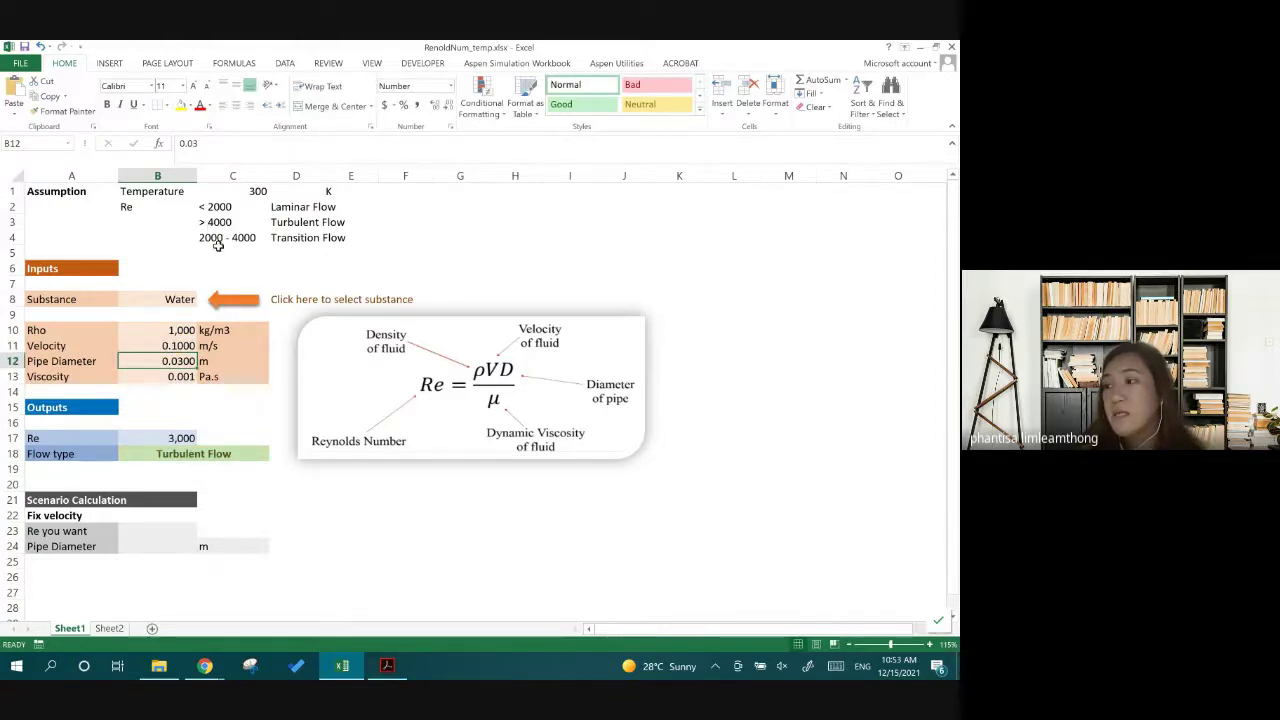
click(193, 452)
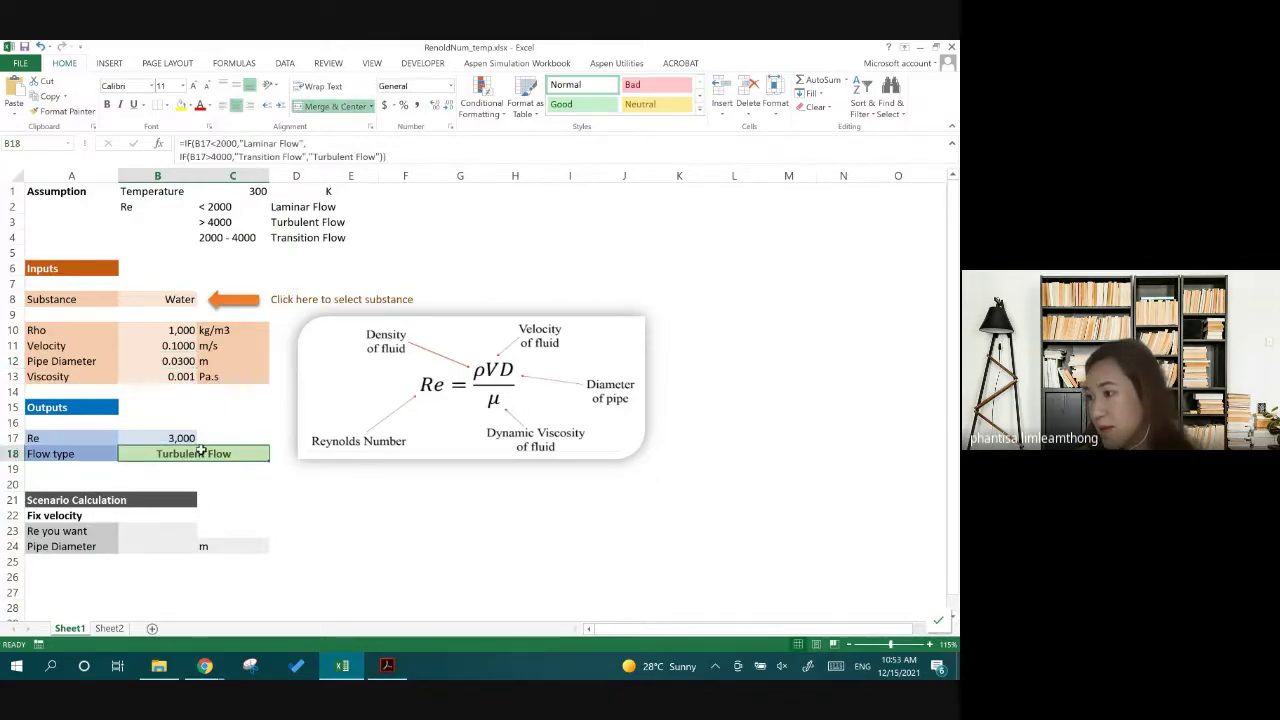
Swap the Turbulent Flow and Transition Flow labels in B18's IF formula so Re above 4000 reads Turbulent
double_click(201, 452)
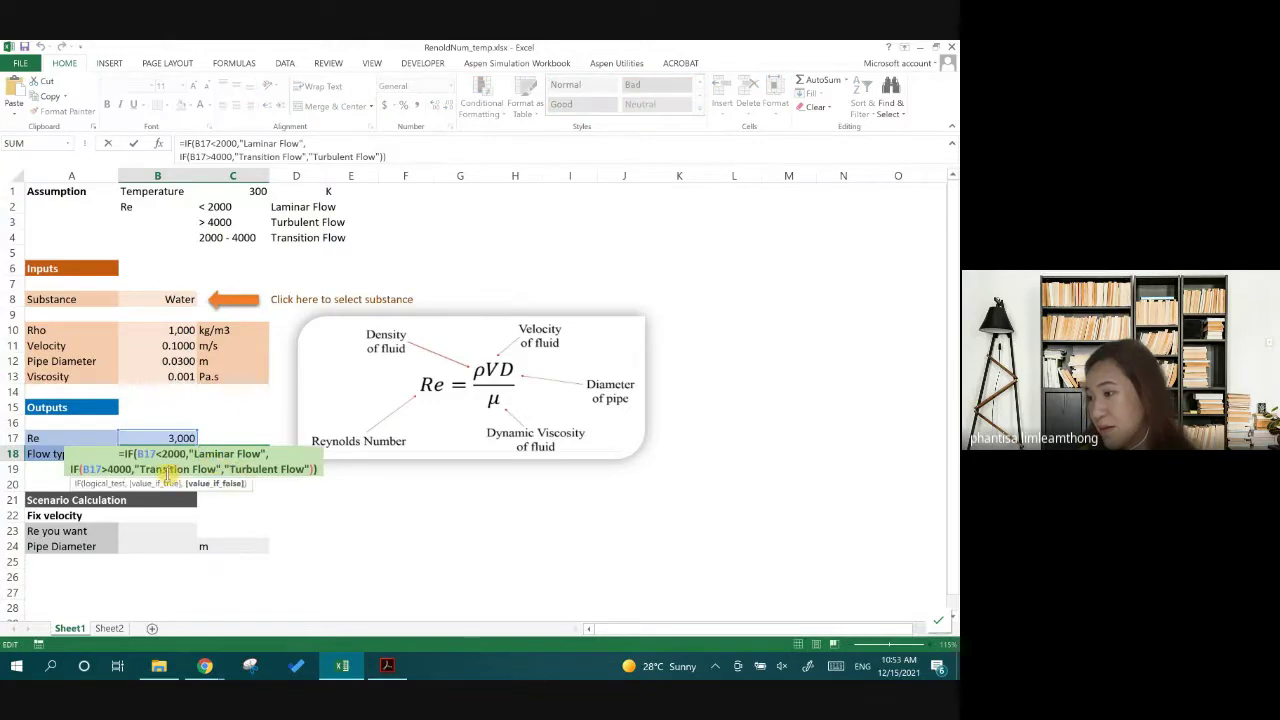
double_click(165, 469)
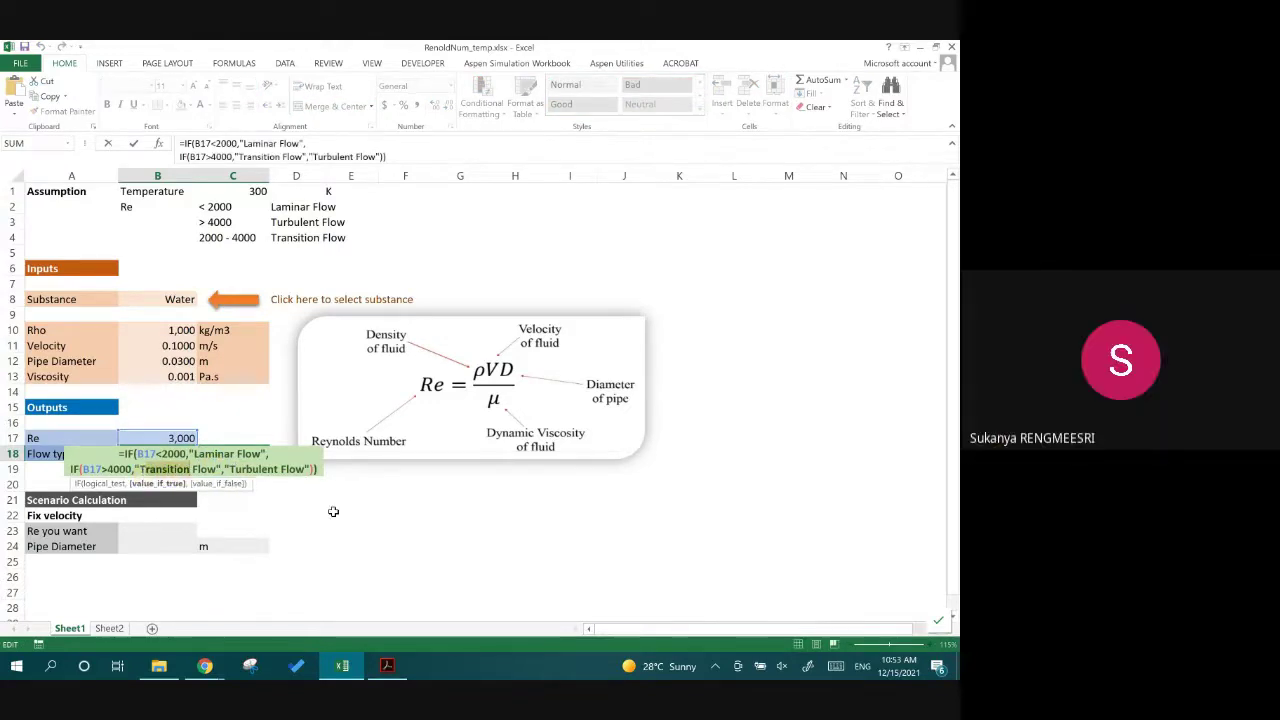
text(Tu)
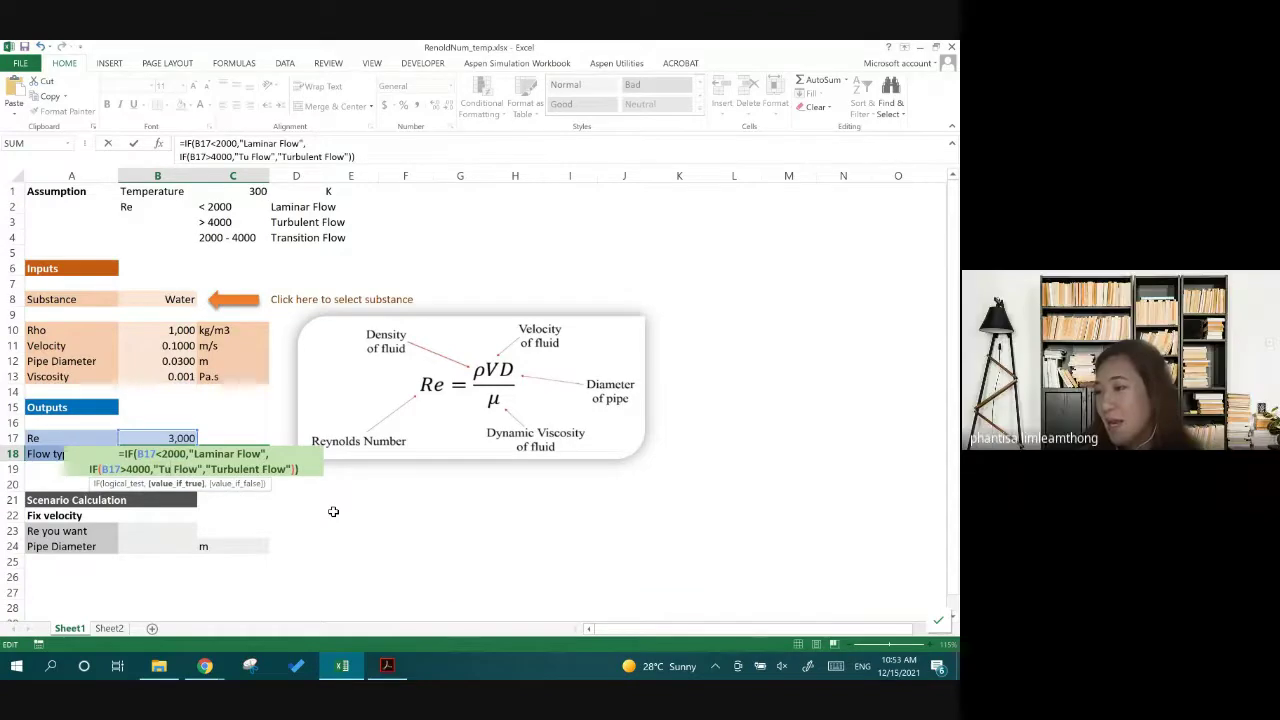
text(rbulent)
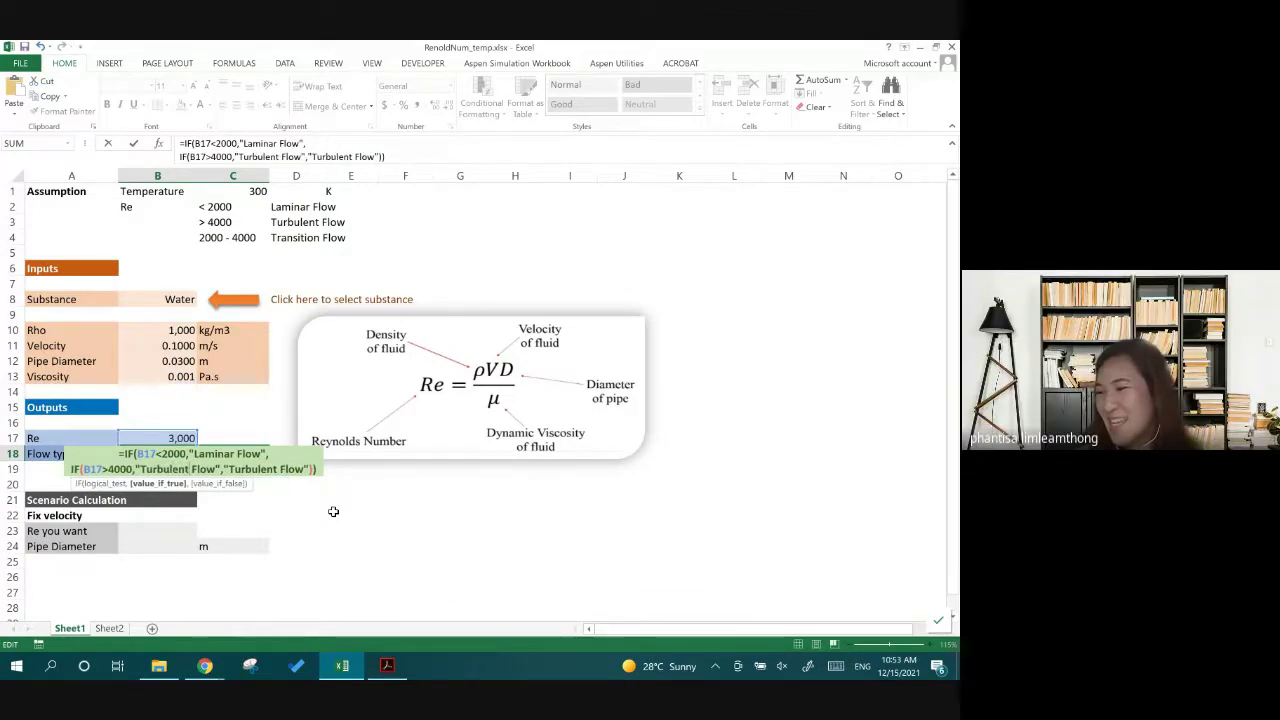
key(Right)
key(Right)
key(Right)
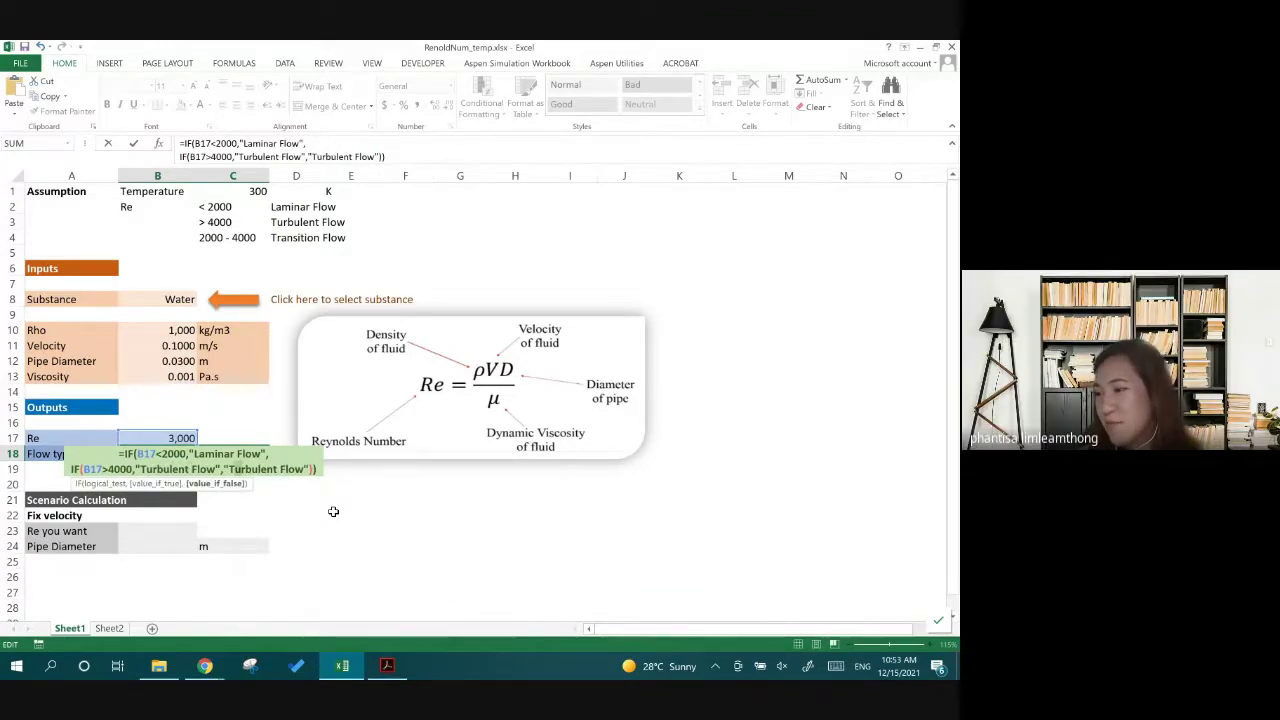
key(shift+Right)
key(shift+Right)
key(shift+Right)
key(shift+Right)
key(shift+Right)
key(shift+Right)
key(shift+Right)
key(shift+Right)
text(r)
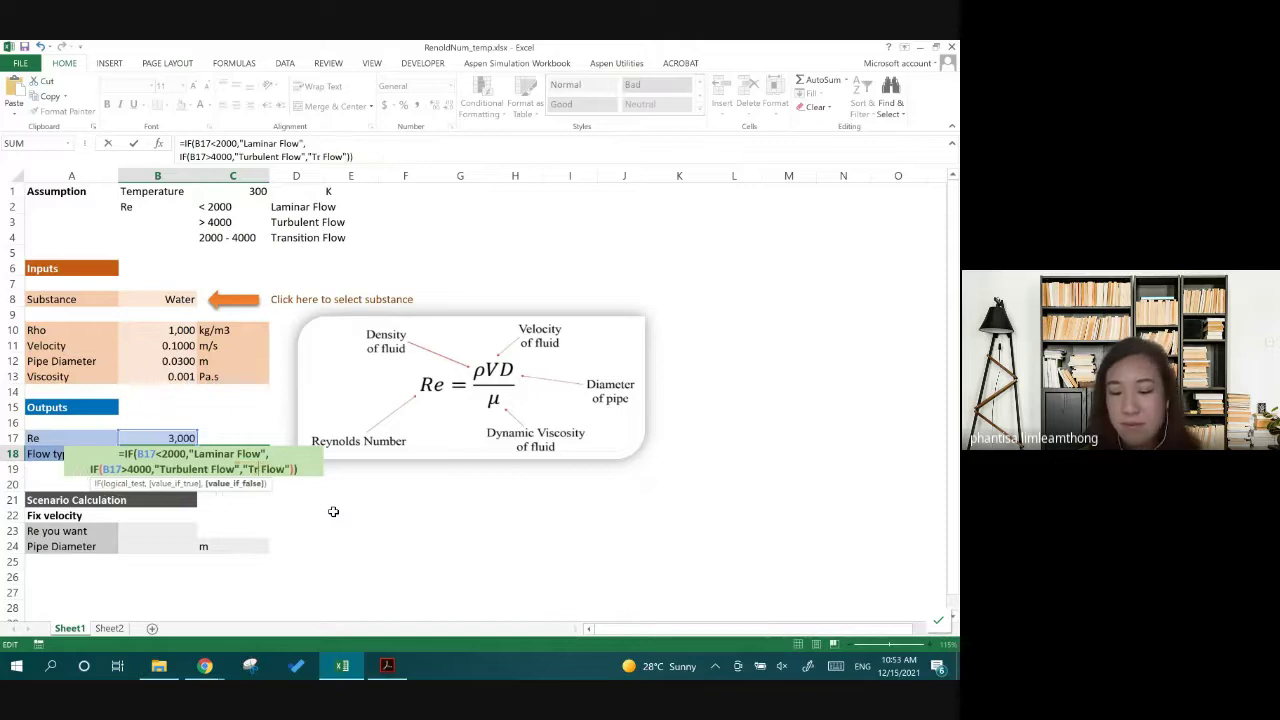
text(ansition)
key(Return)
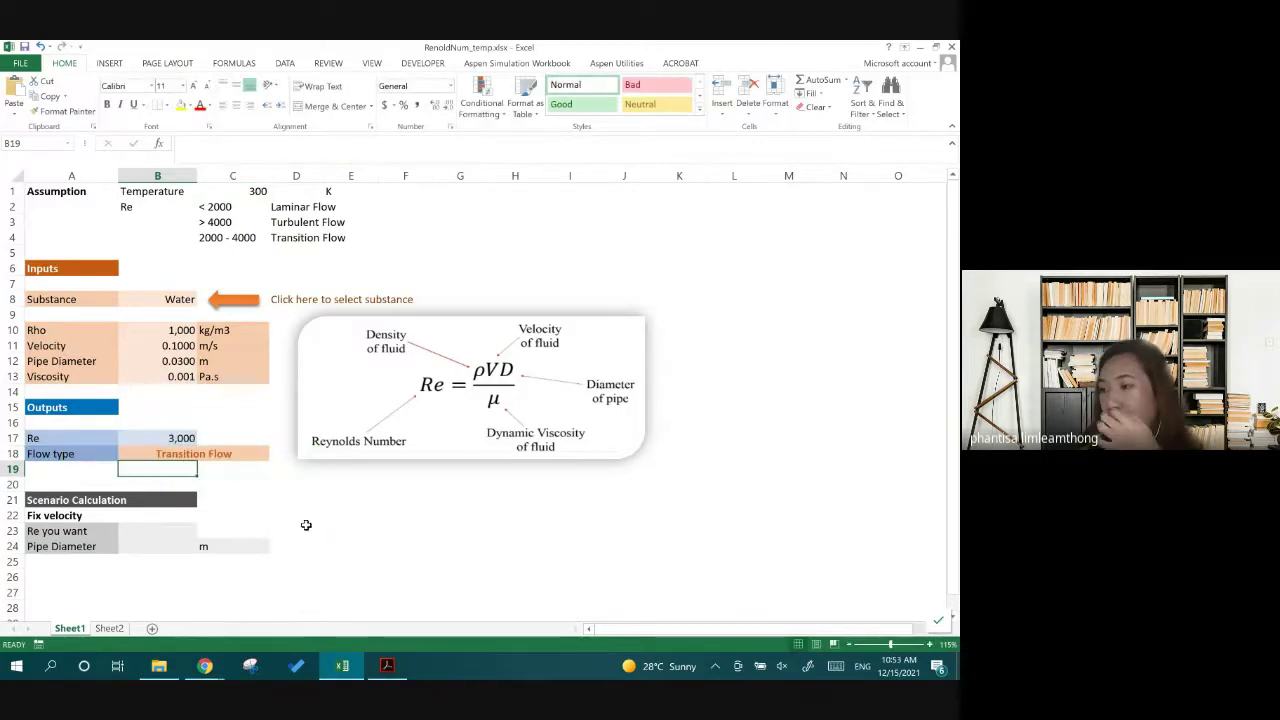
click(228, 241)
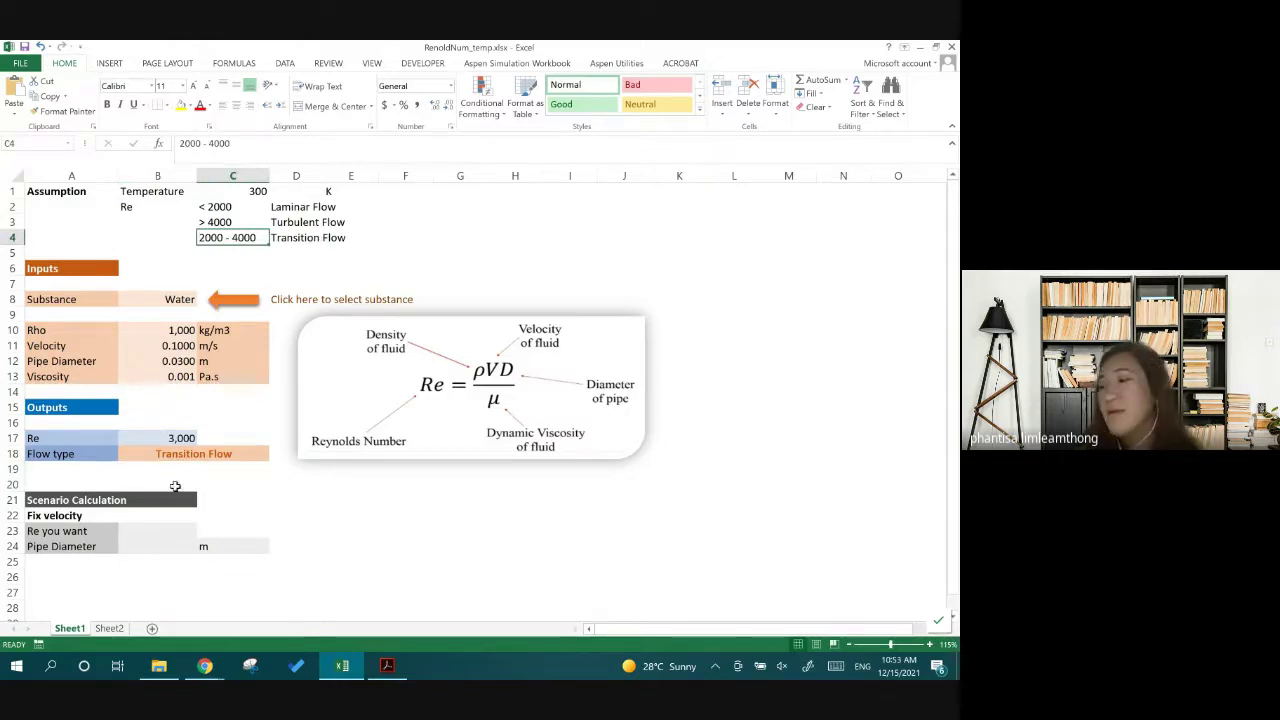
double_click(180, 453)
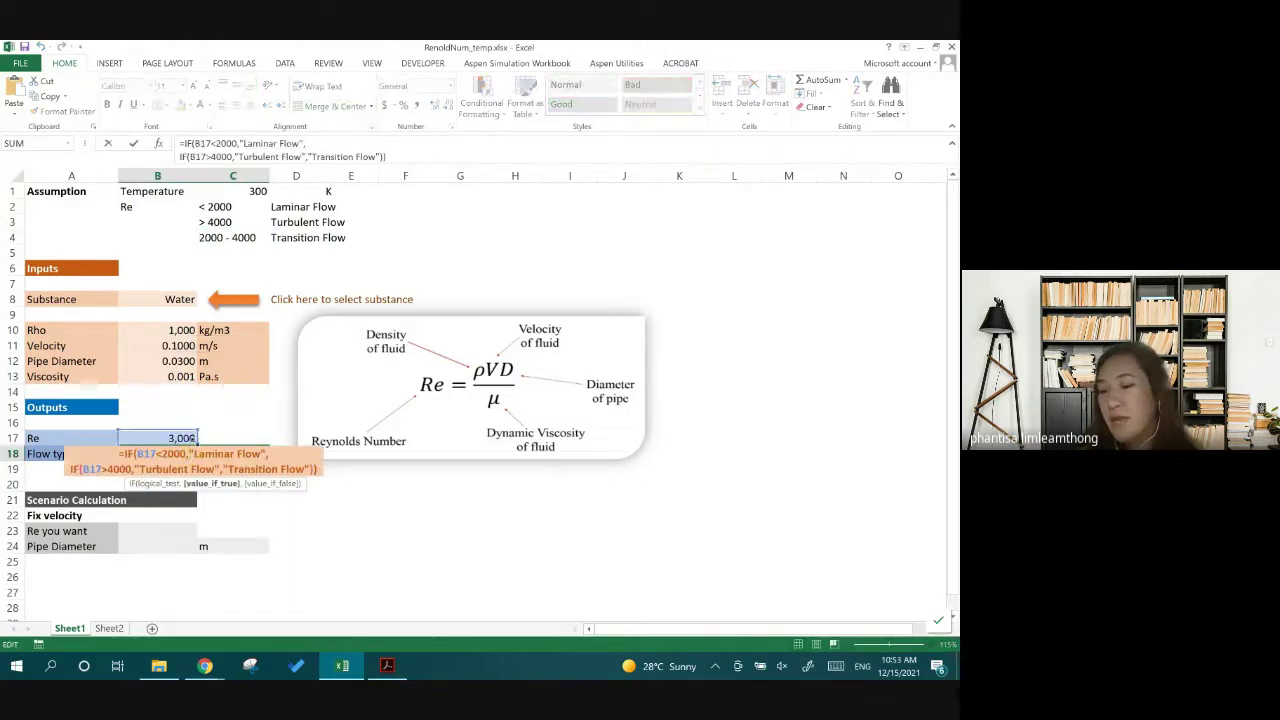
key(Return)
Set Velocity to 0.5 m/s and check the resulting Re and Flow type
click(184, 345)
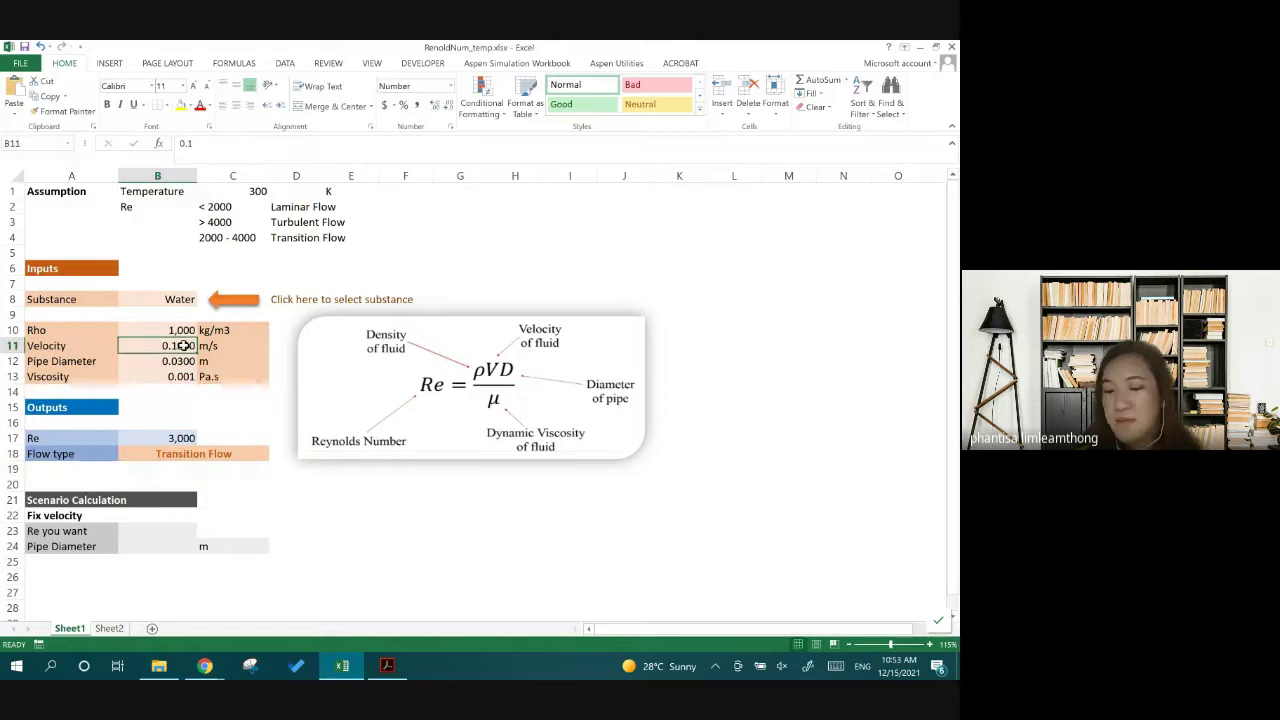
text(0.5)
key(Return)
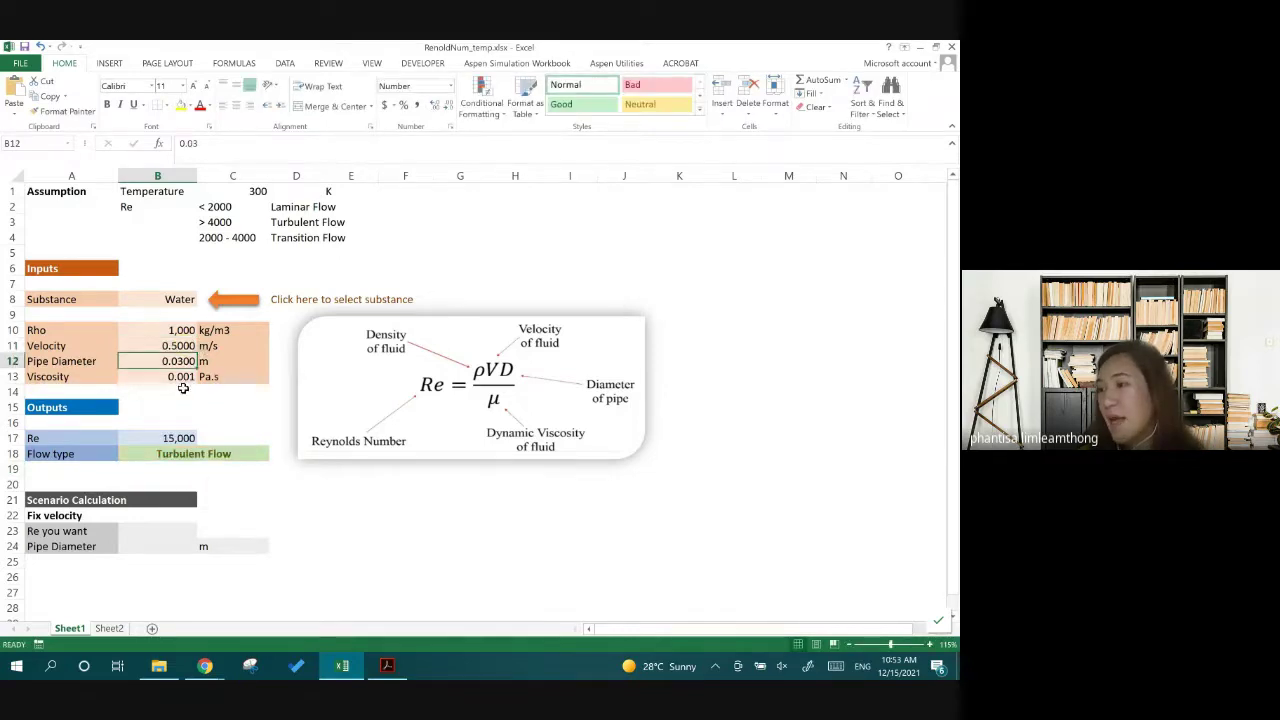
click(172, 438)
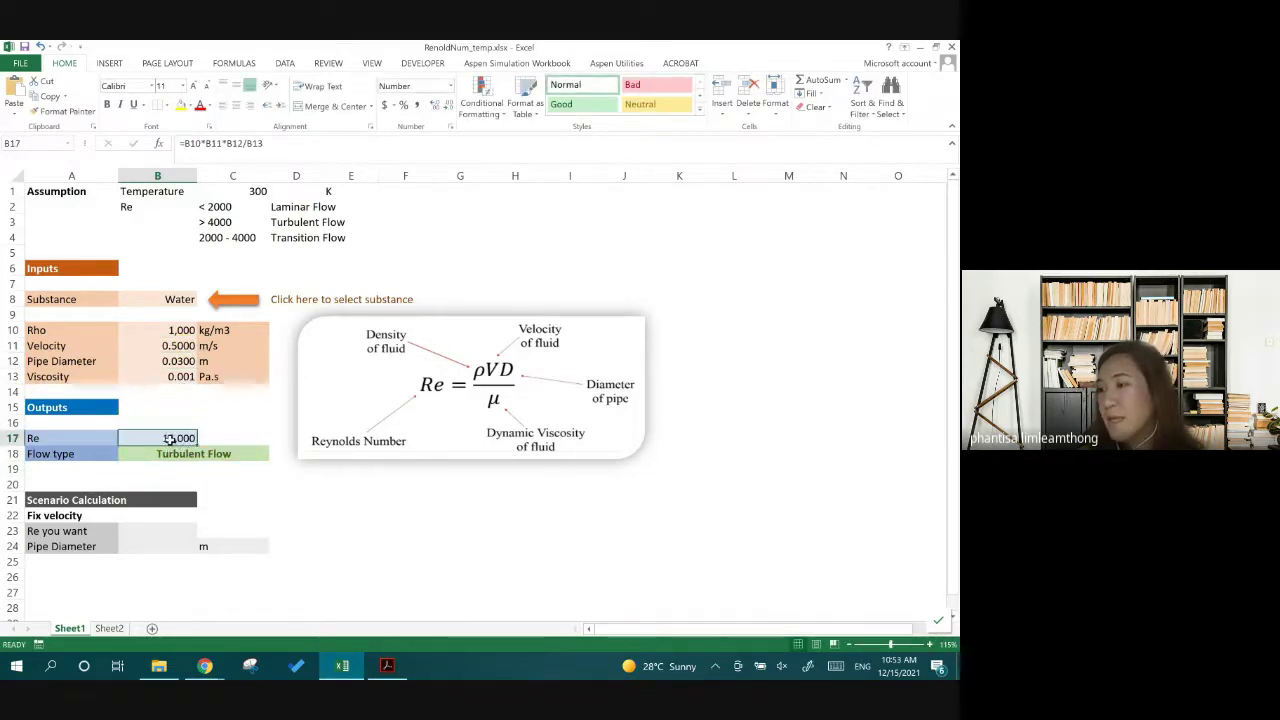
click(201, 451)
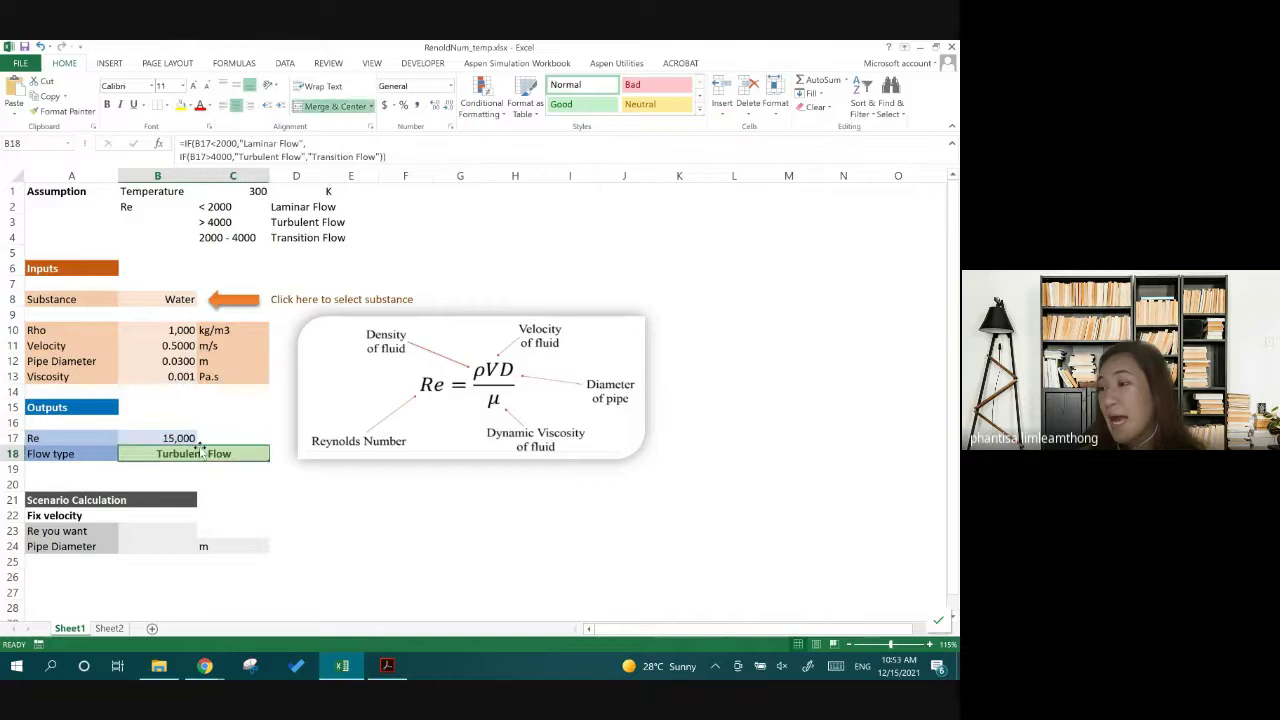
Test Velocity 0.1 m/s with Pipe Diameter 0.005 m, giving Re 500, and check the Flow type
click(175, 347)
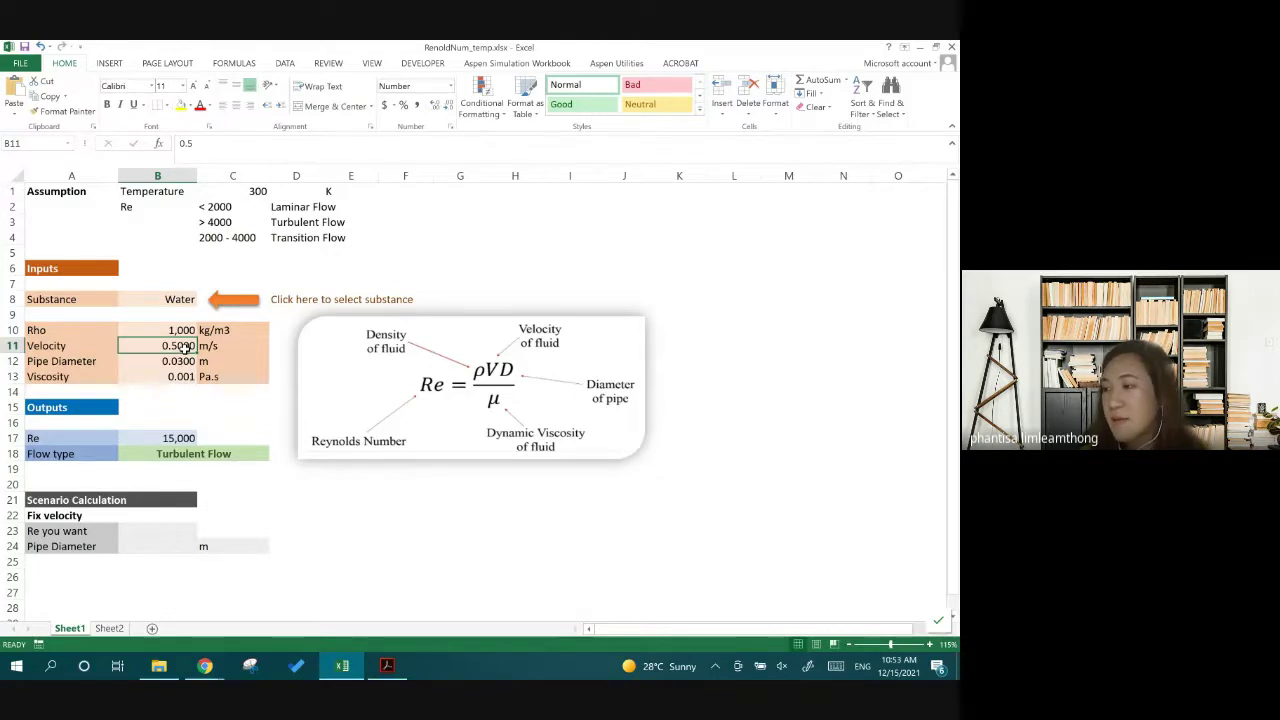
text(0.1)
key(Return)
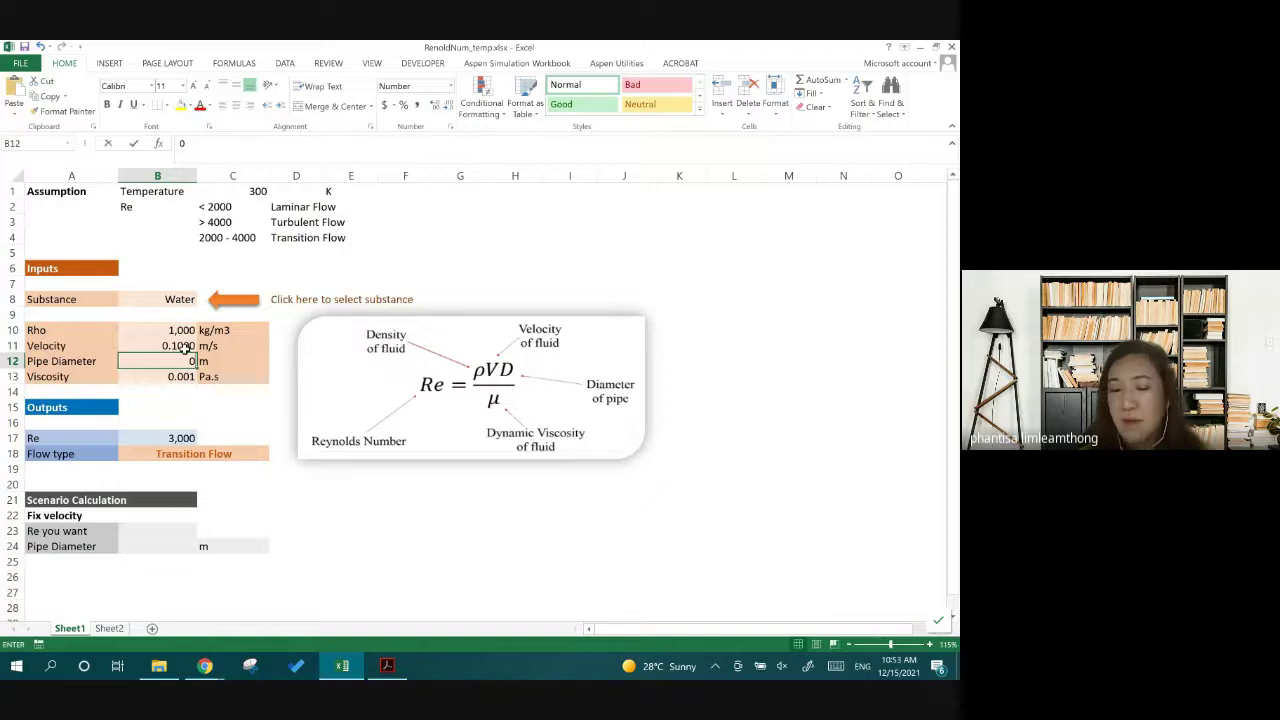
text(.005)
key(Return)
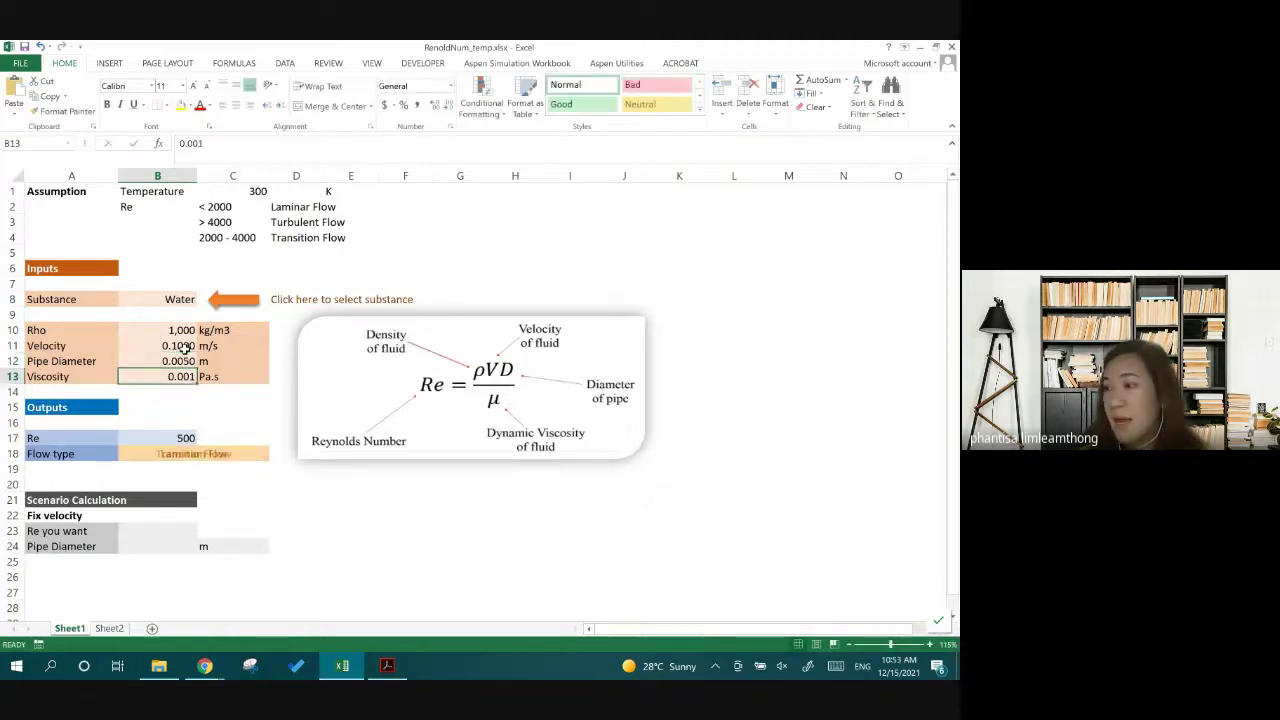
click(183, 438)
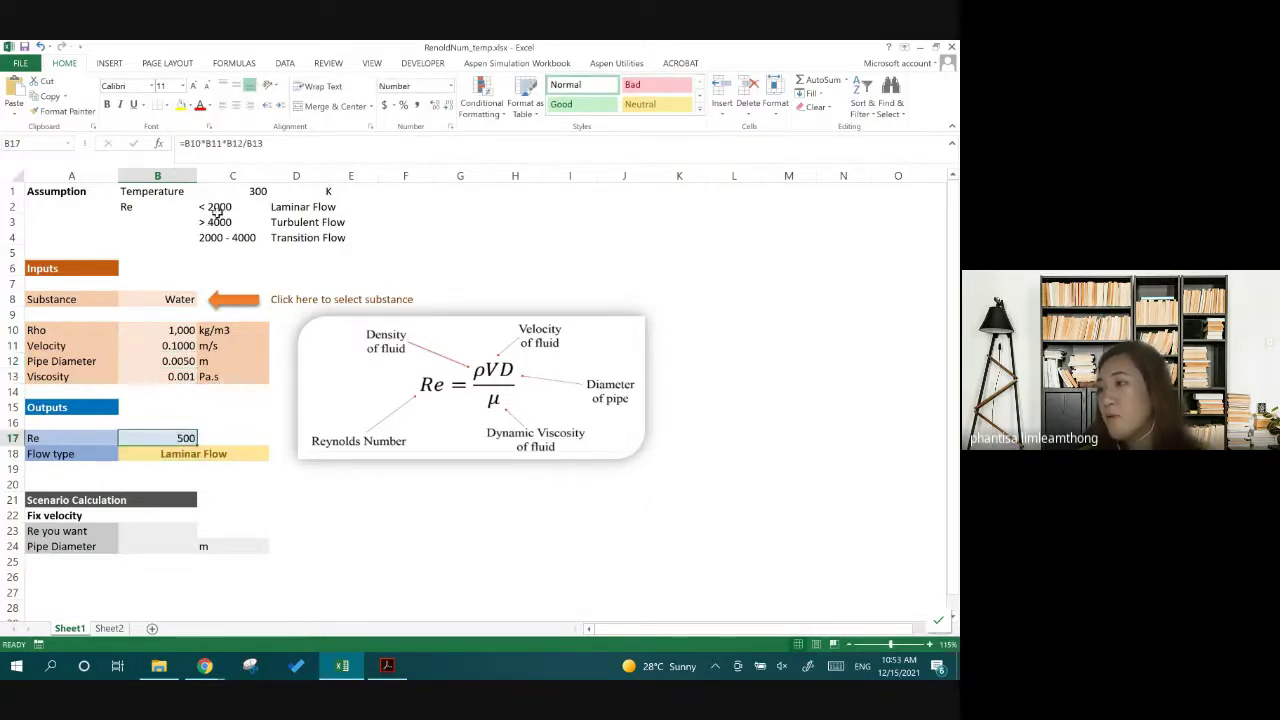
click(187, 450)
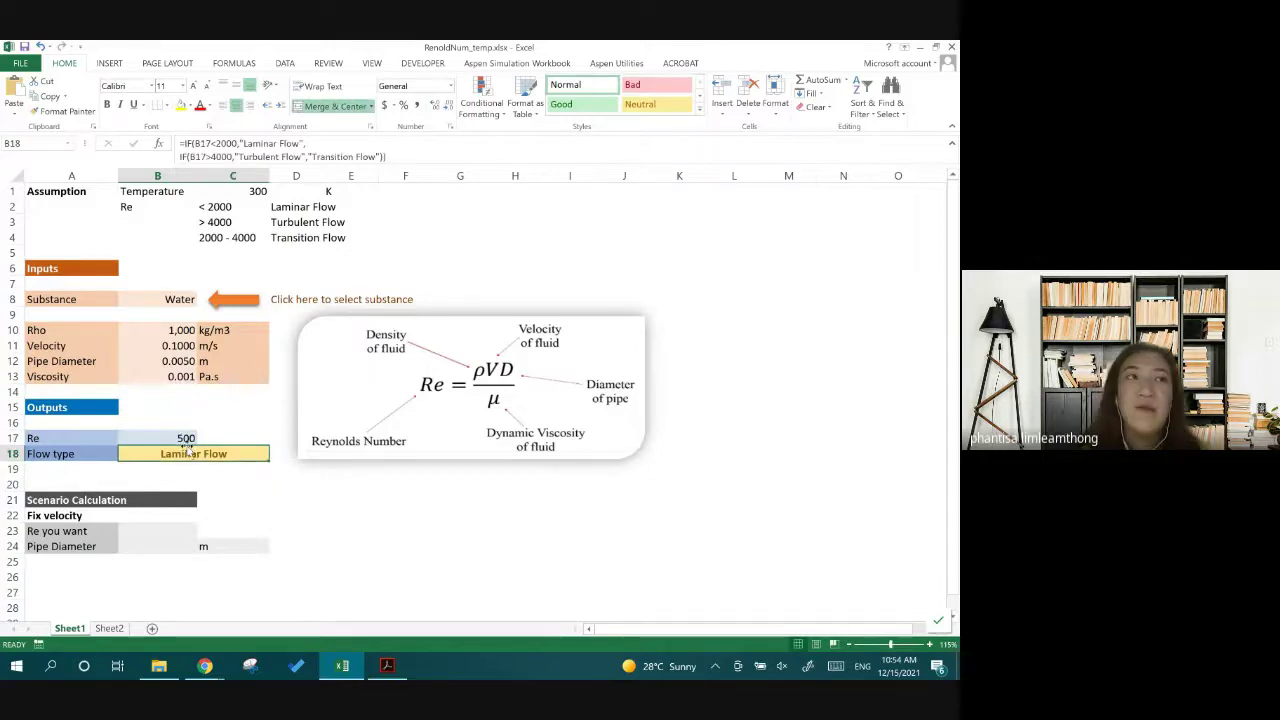
Set Velocity back to 0.5 m/s and Pipe Diameter to 0.3 m, giving Re 150,000
click(180, 345)
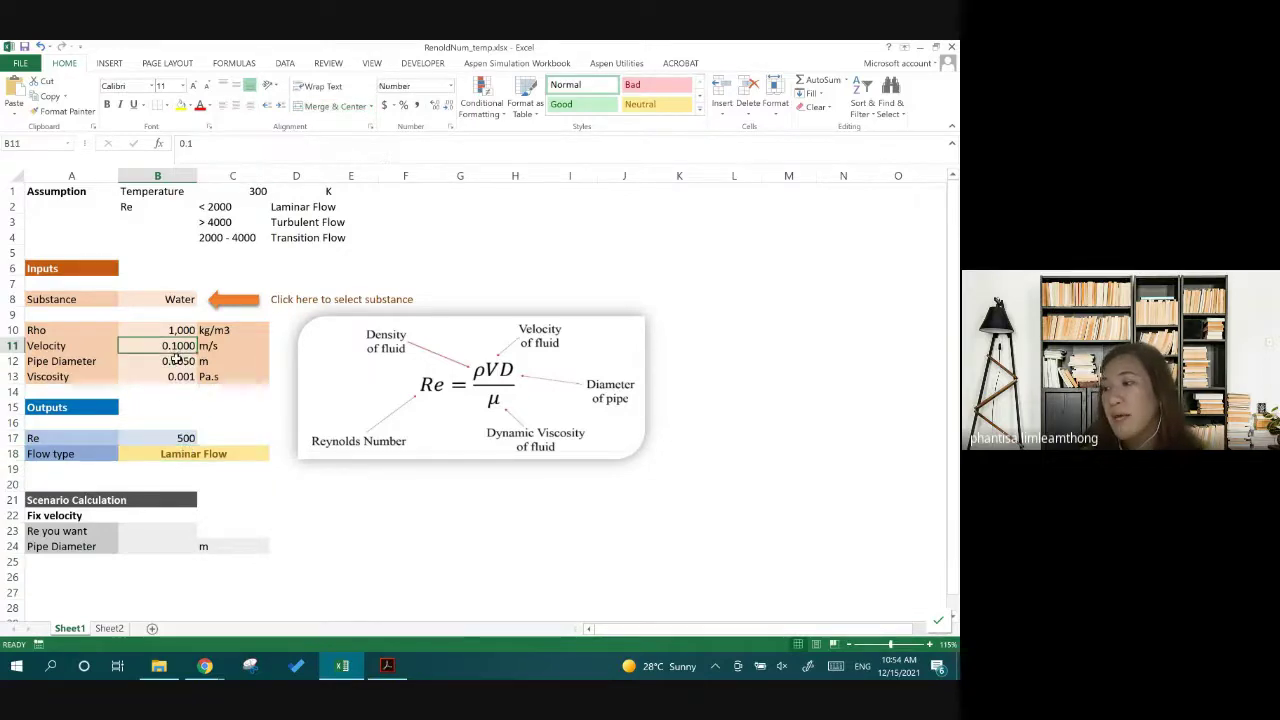
text(0.5)
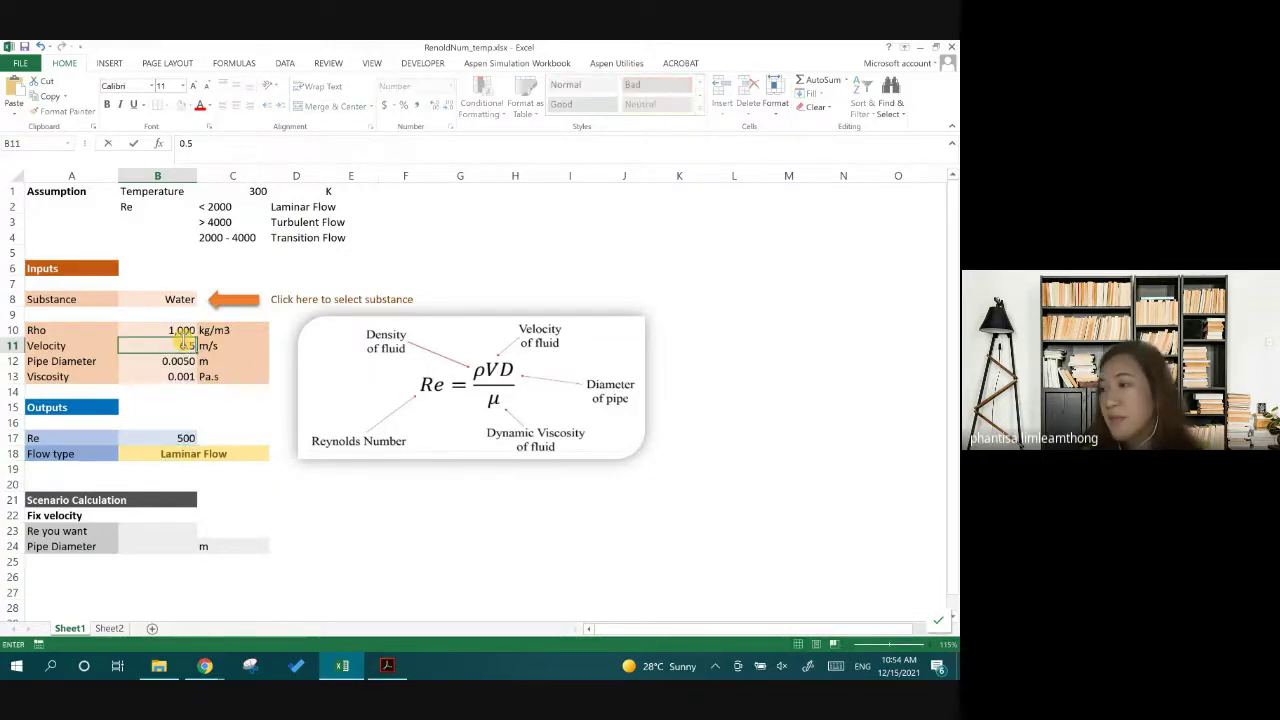
key(Return)
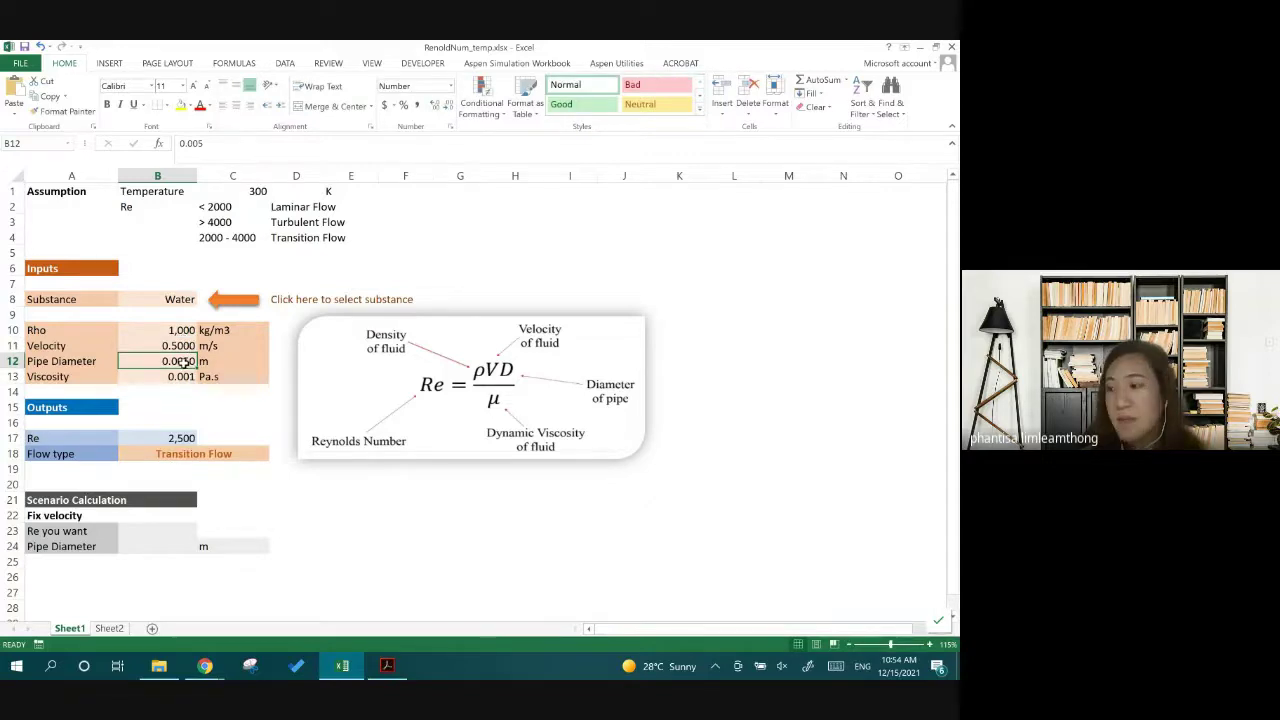
click(258, 411)
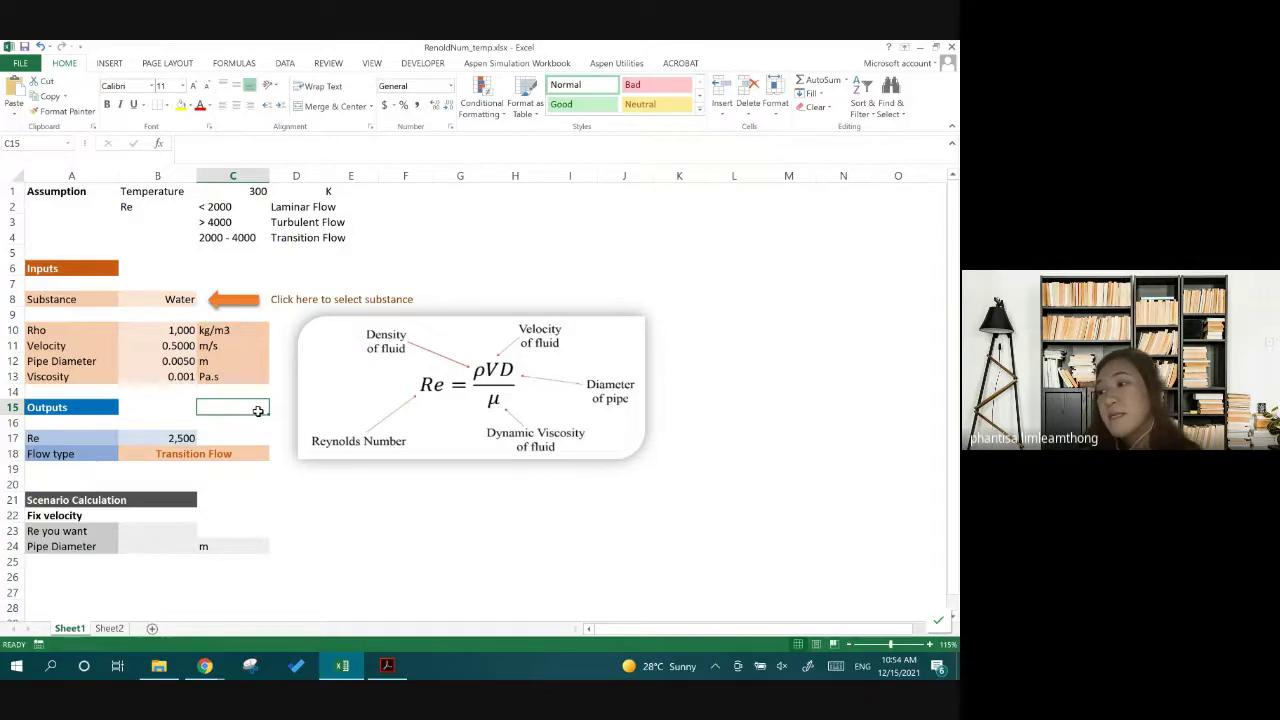
click(188, 462)
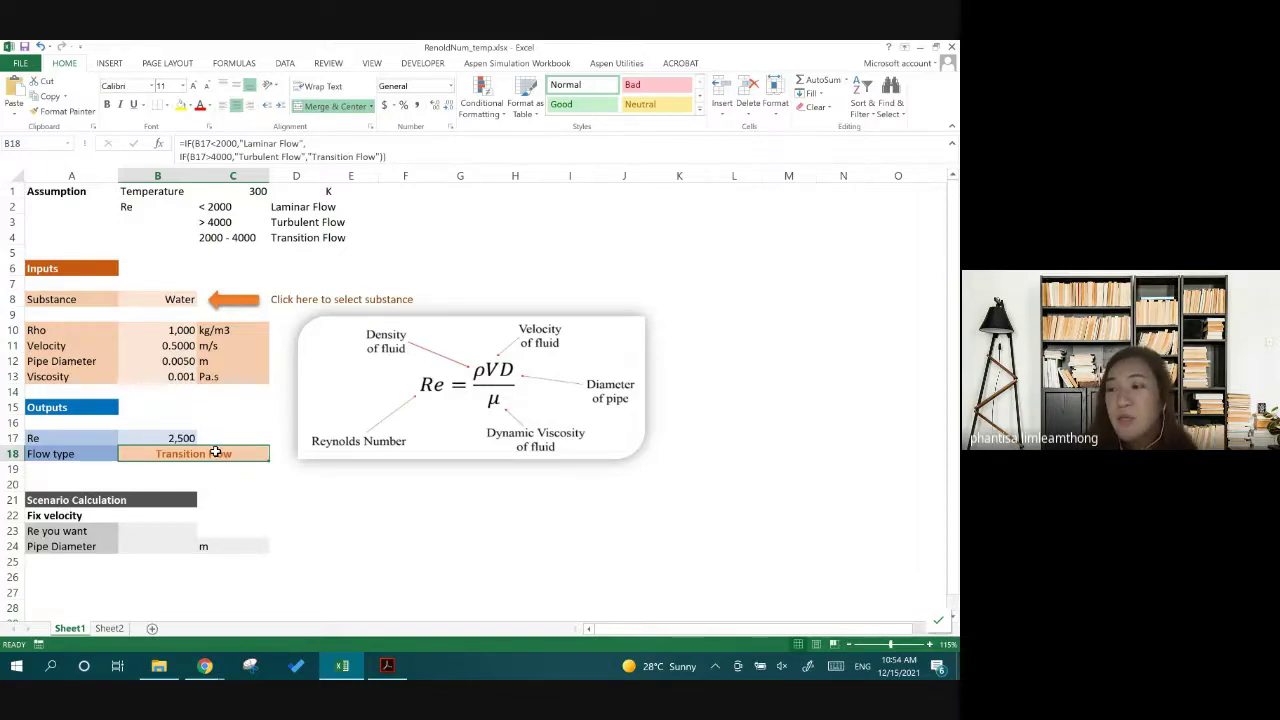
click(178, 360)
text(0.3)
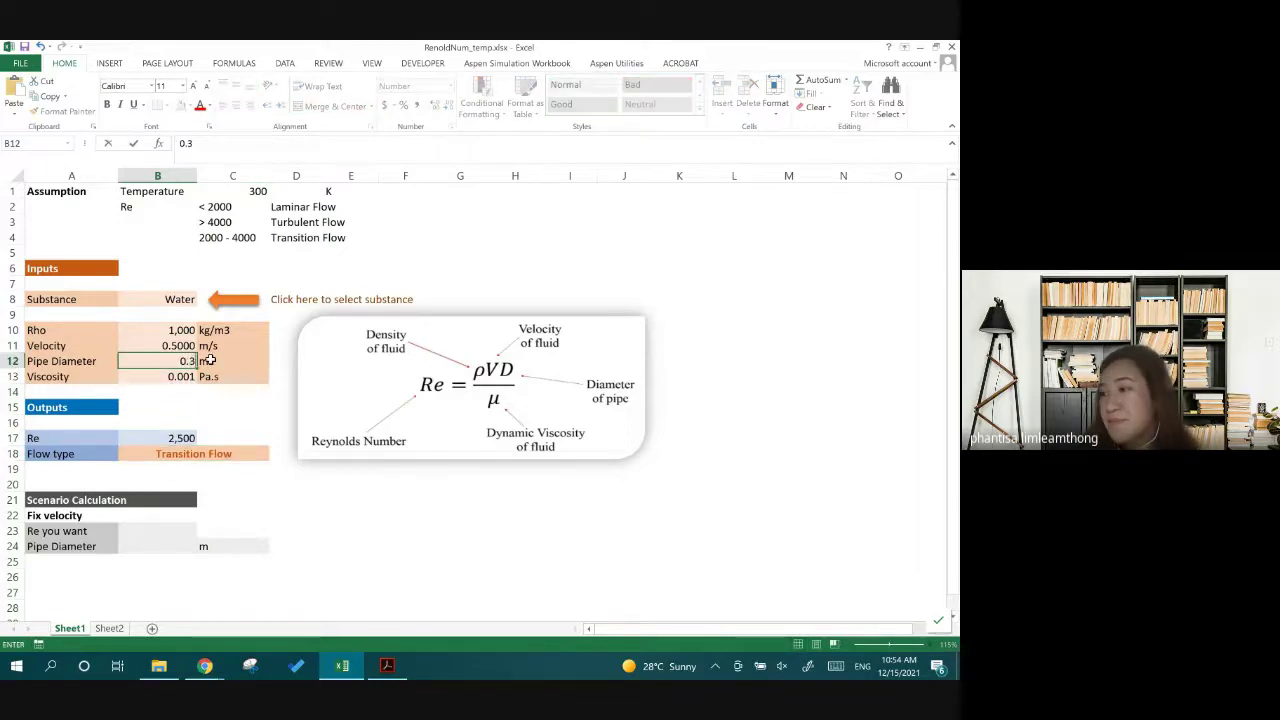
key(Return)
click(188, 456)
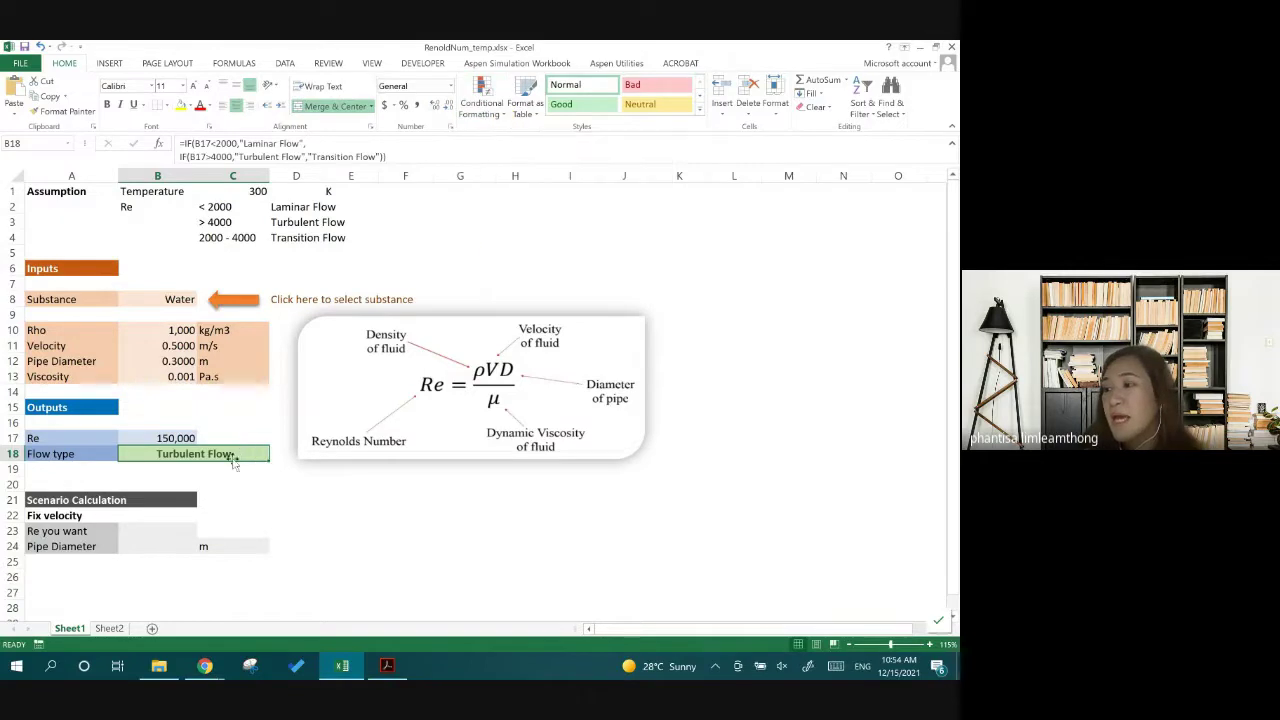
click(490, 112)
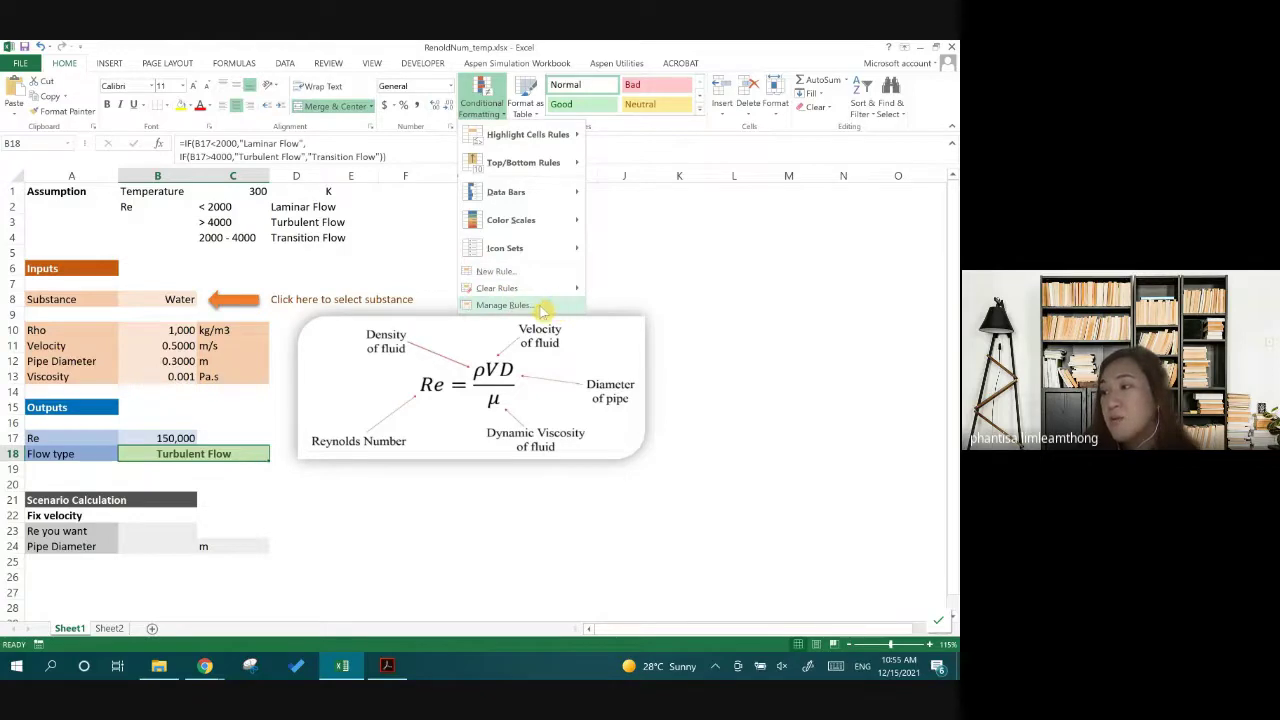
In the Conditional Formatting Rules Manager, select the 'Cell Value contains Turbulent Flow' rule and edit it
click(541, 308)
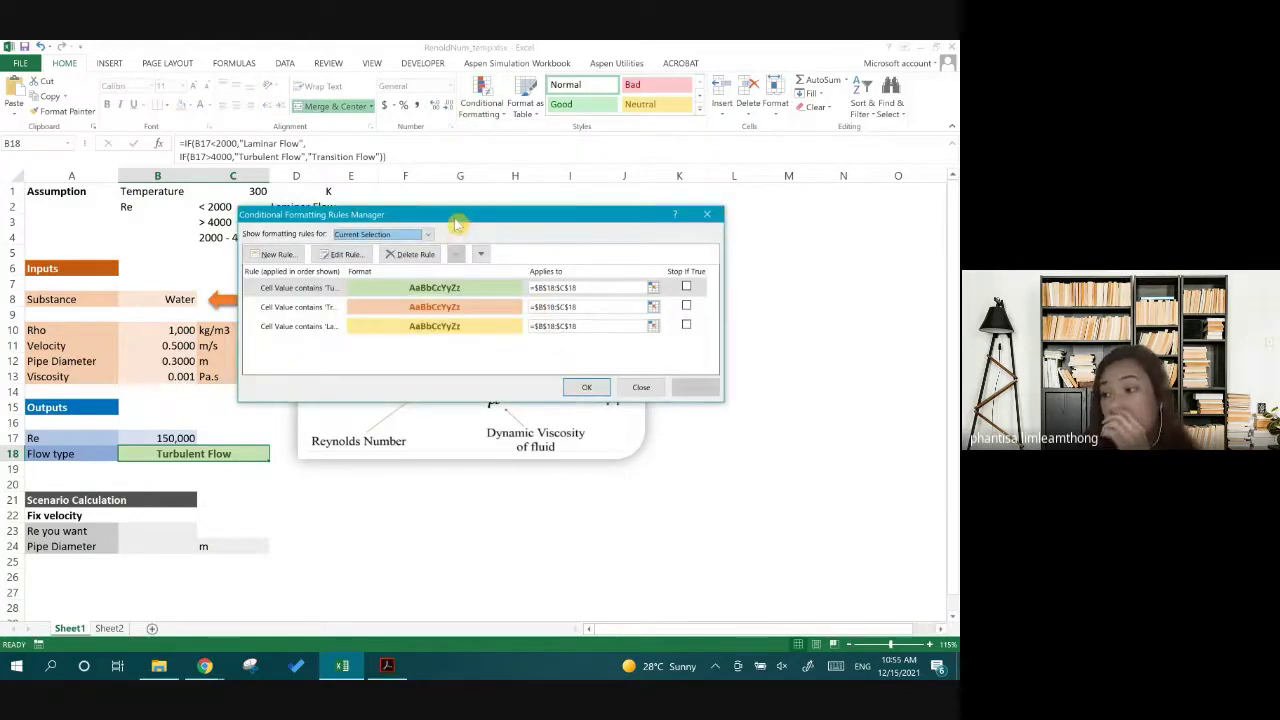
drag(455, 222, 455, 218)
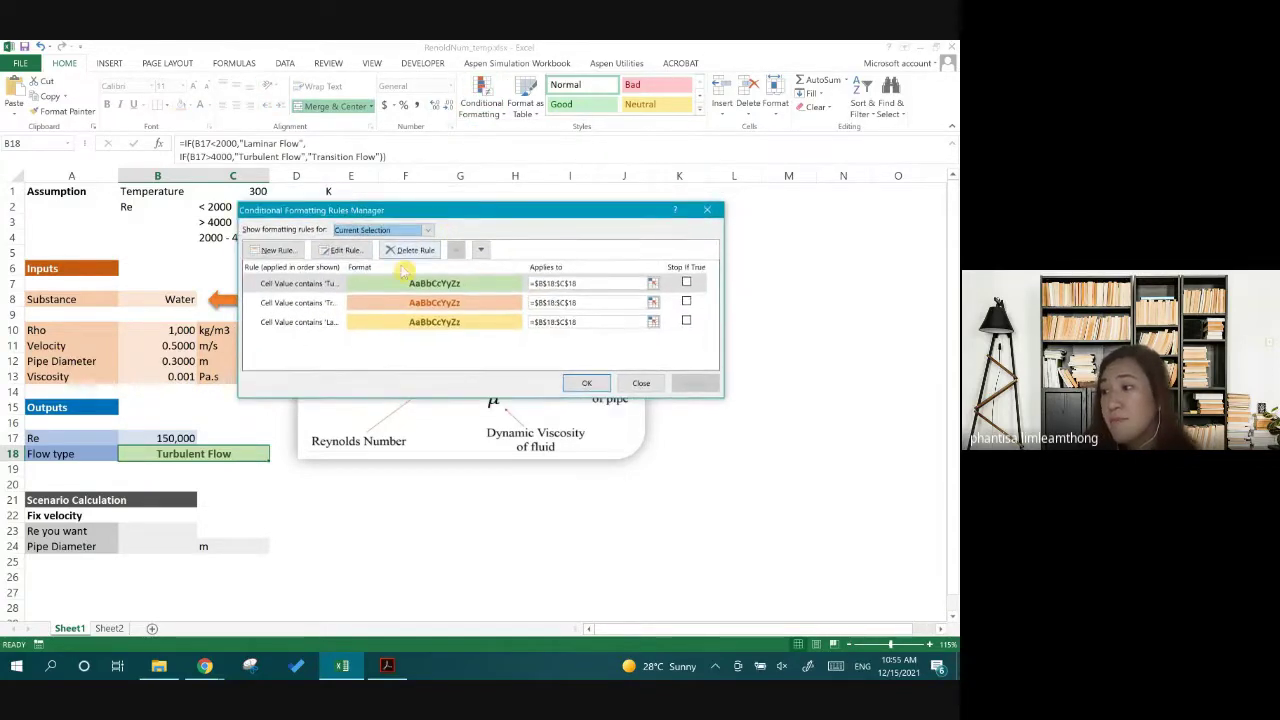
click(308, 285)
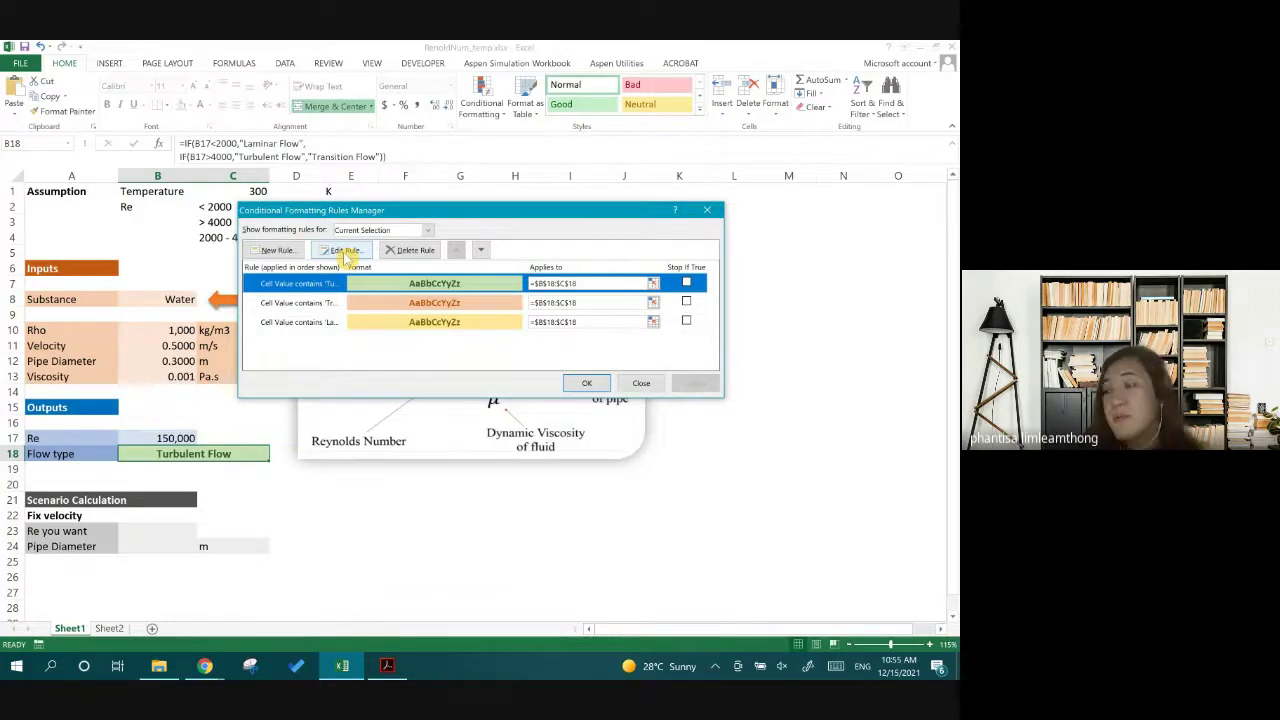
click(343, 251)
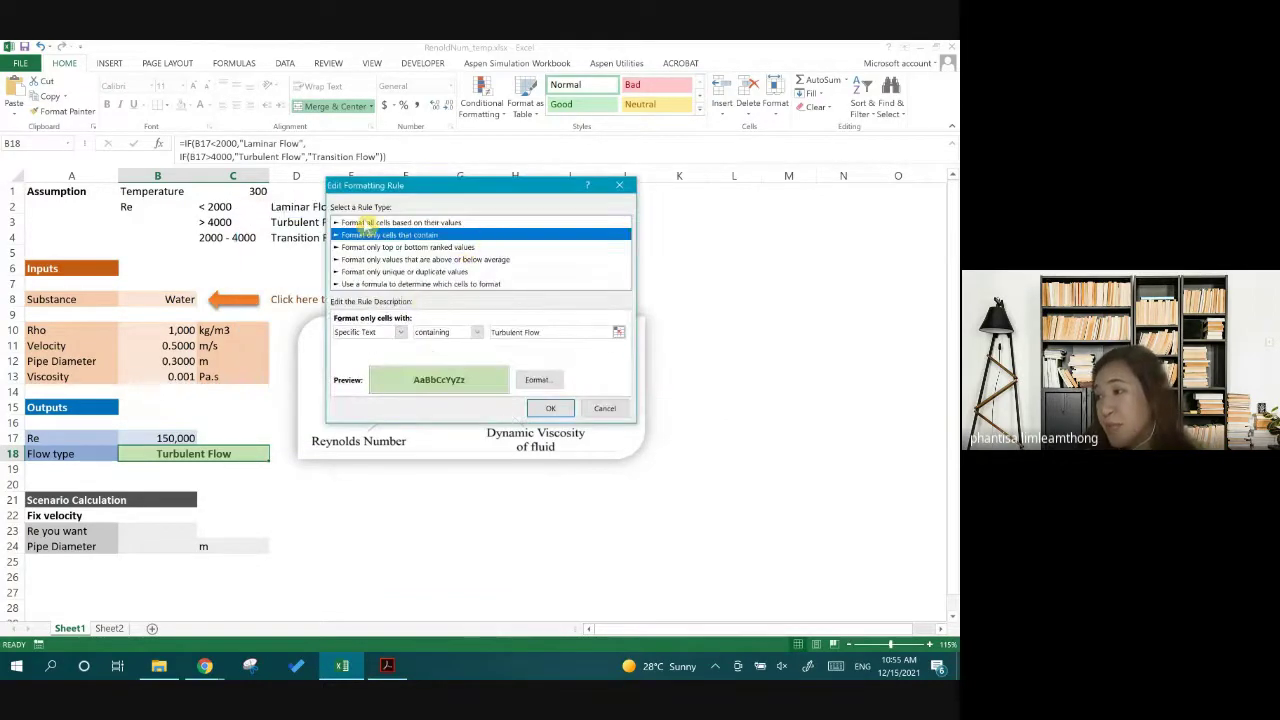
Keep the rule's 'containing Turbulent Flow' condition with a light green fill, and apply it
drag(386, 189, 378, 196)
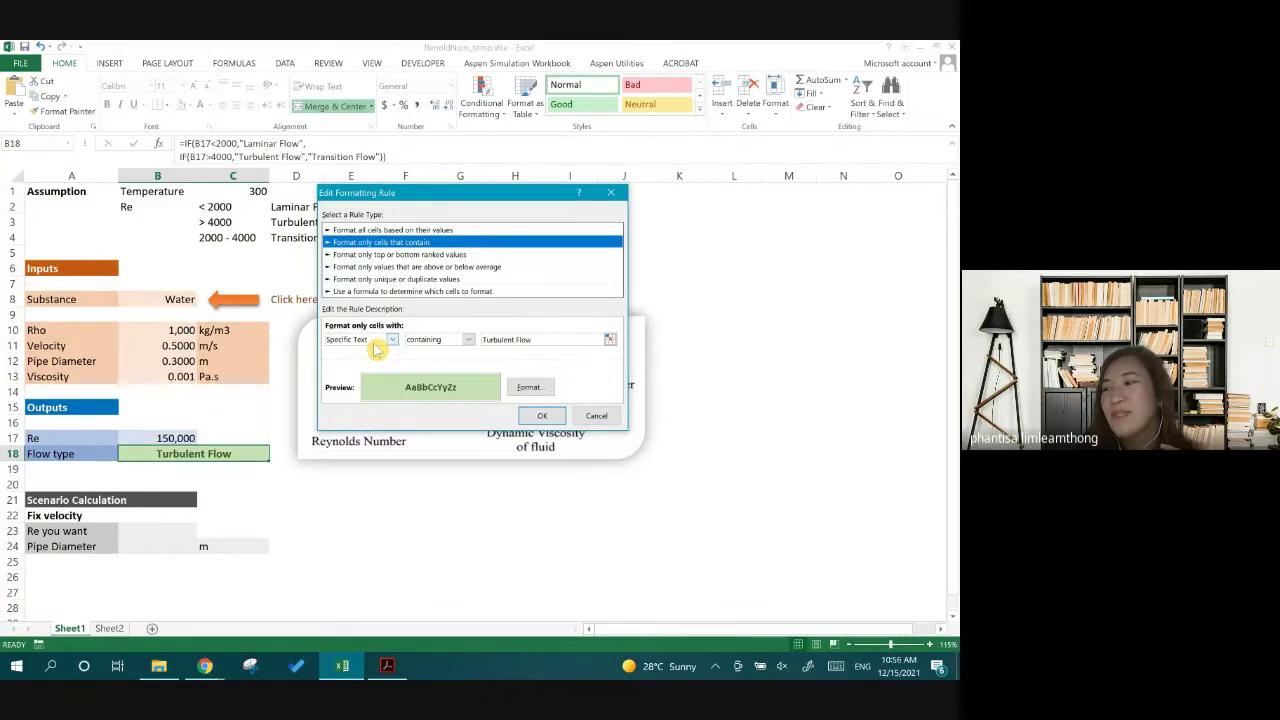
click(467, 340)
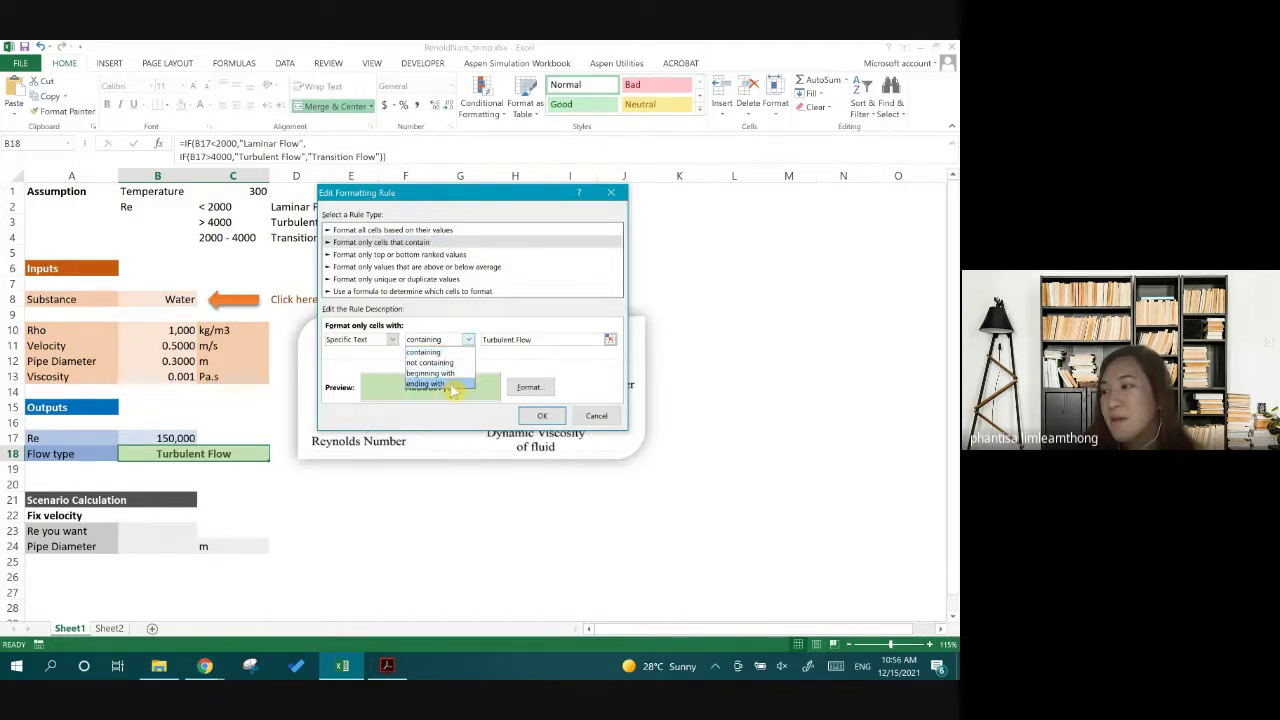
click(466, 338)
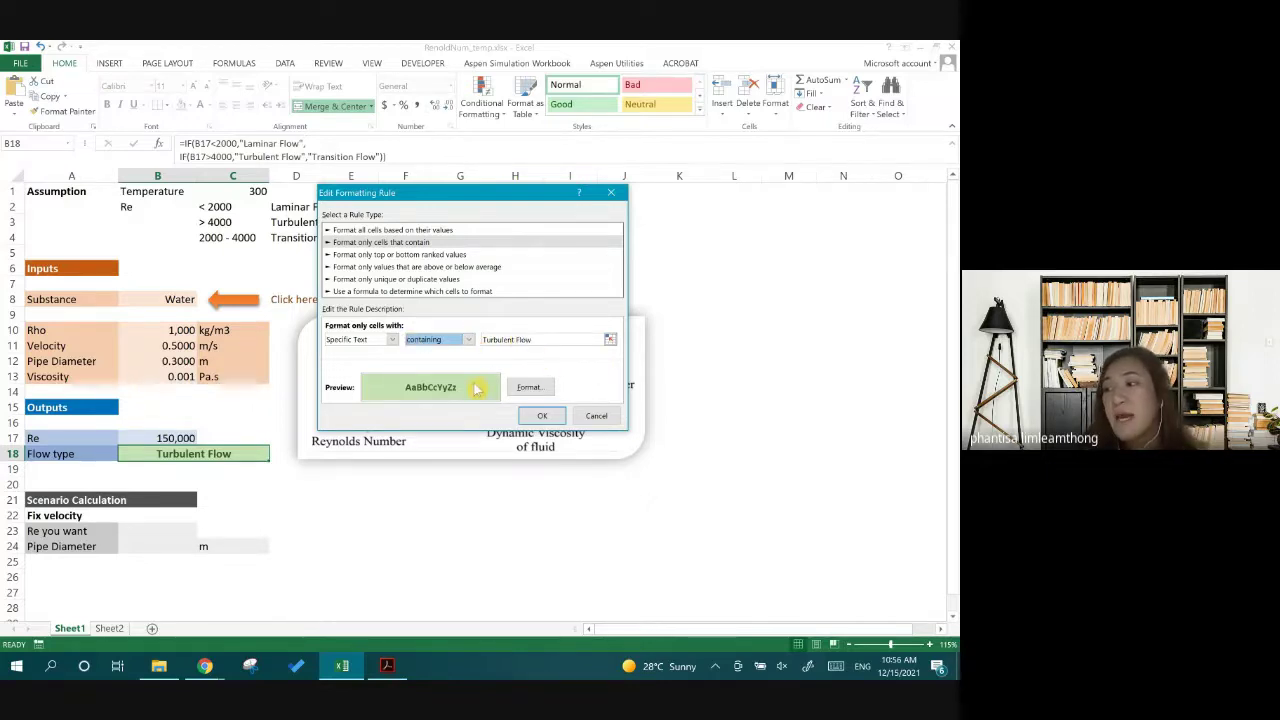
click(528, 387)
click(530, 388)
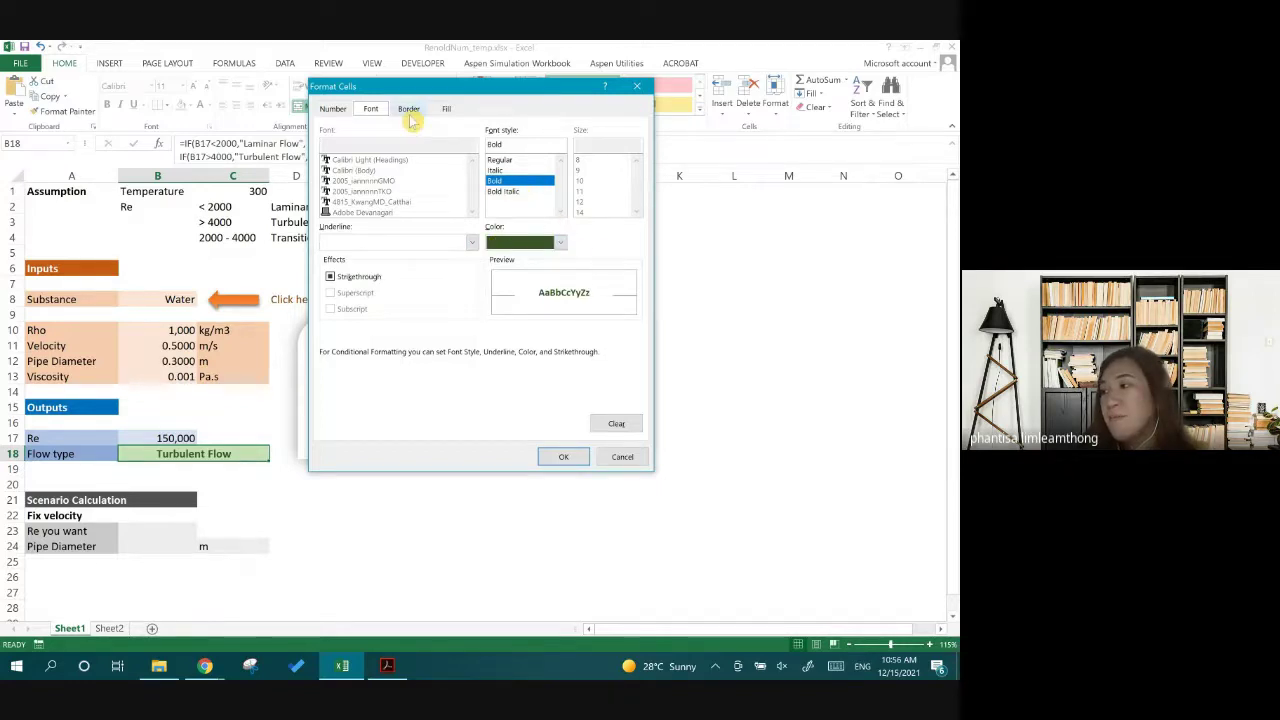
click(446, 108)
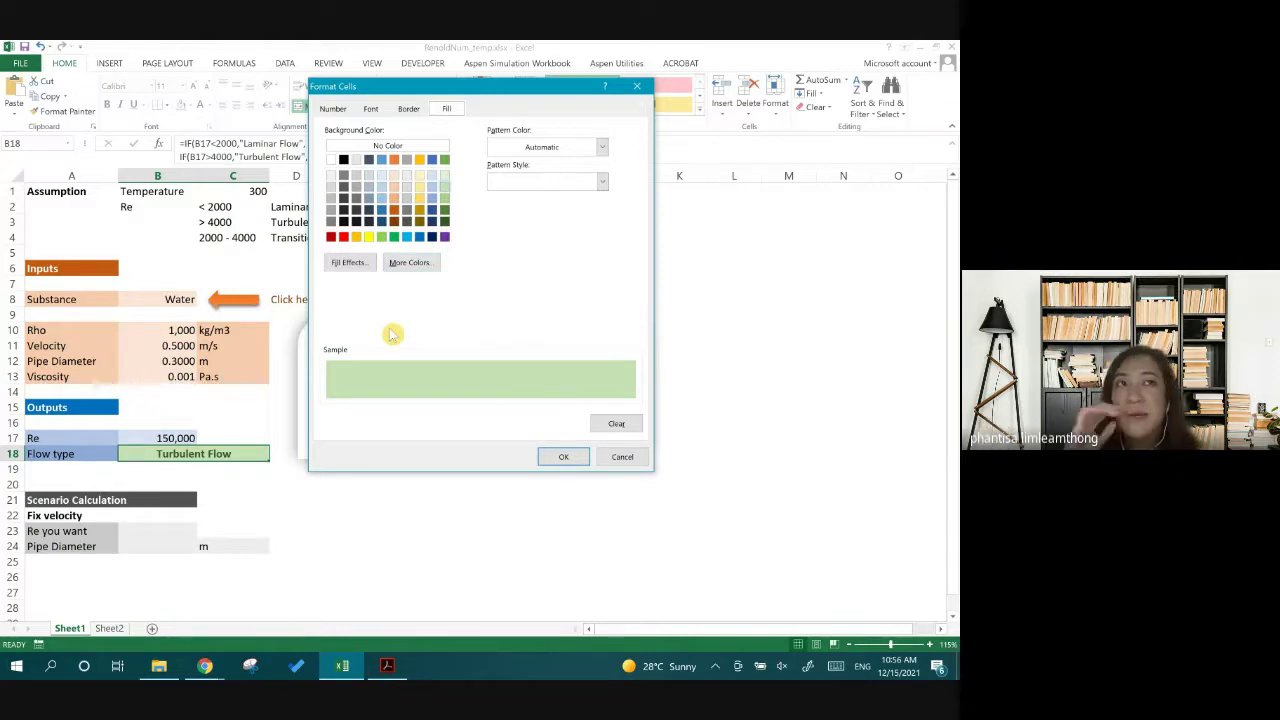
click(563, 456)
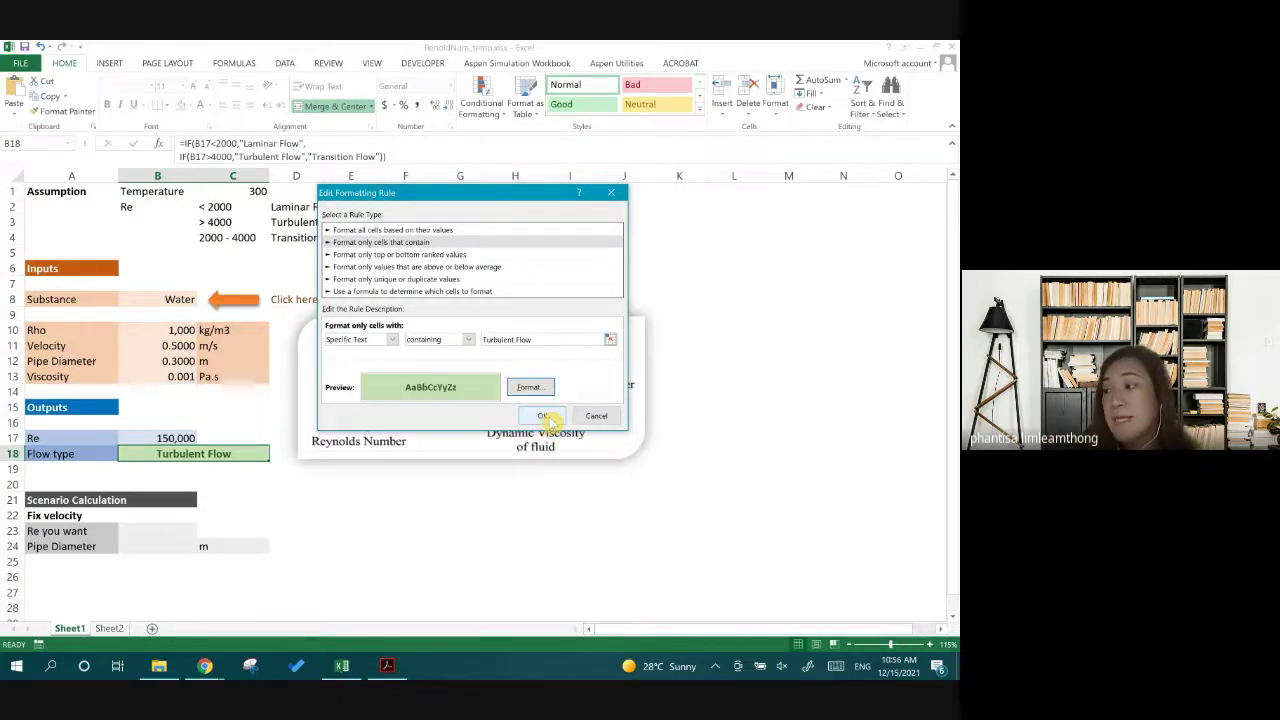
click(543, 416)
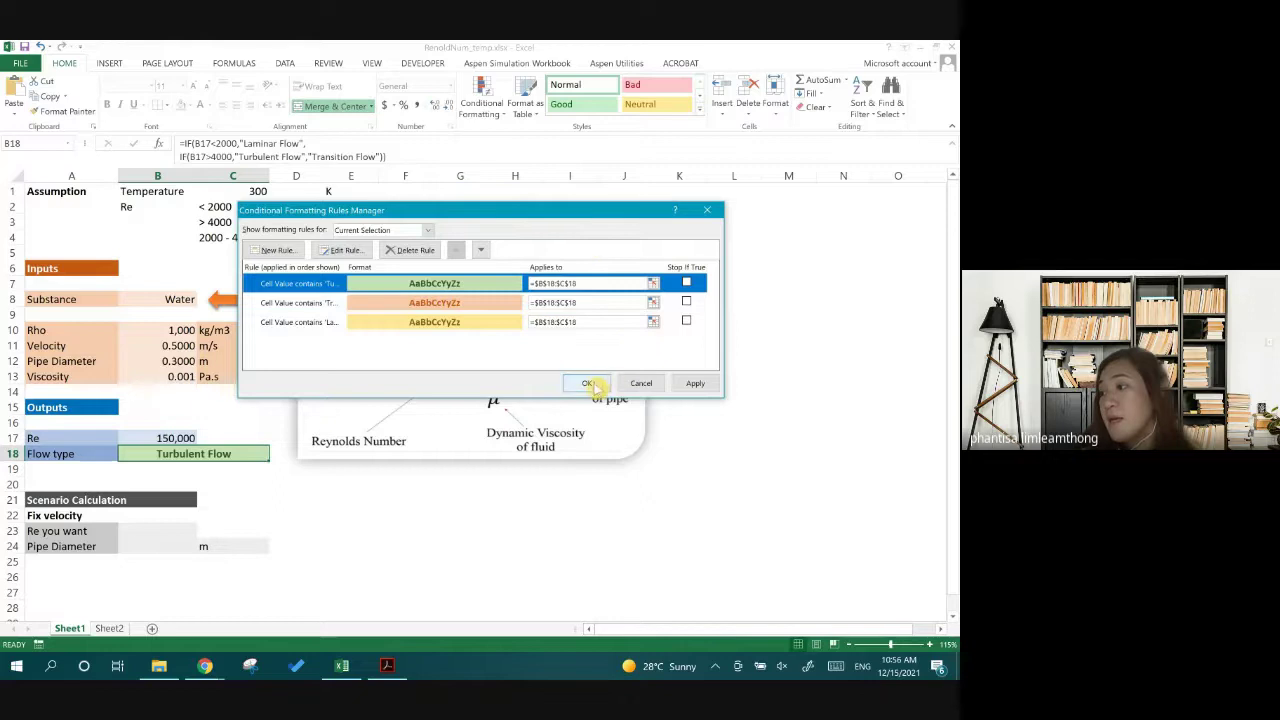
click(695, 384)
click(587, 384)
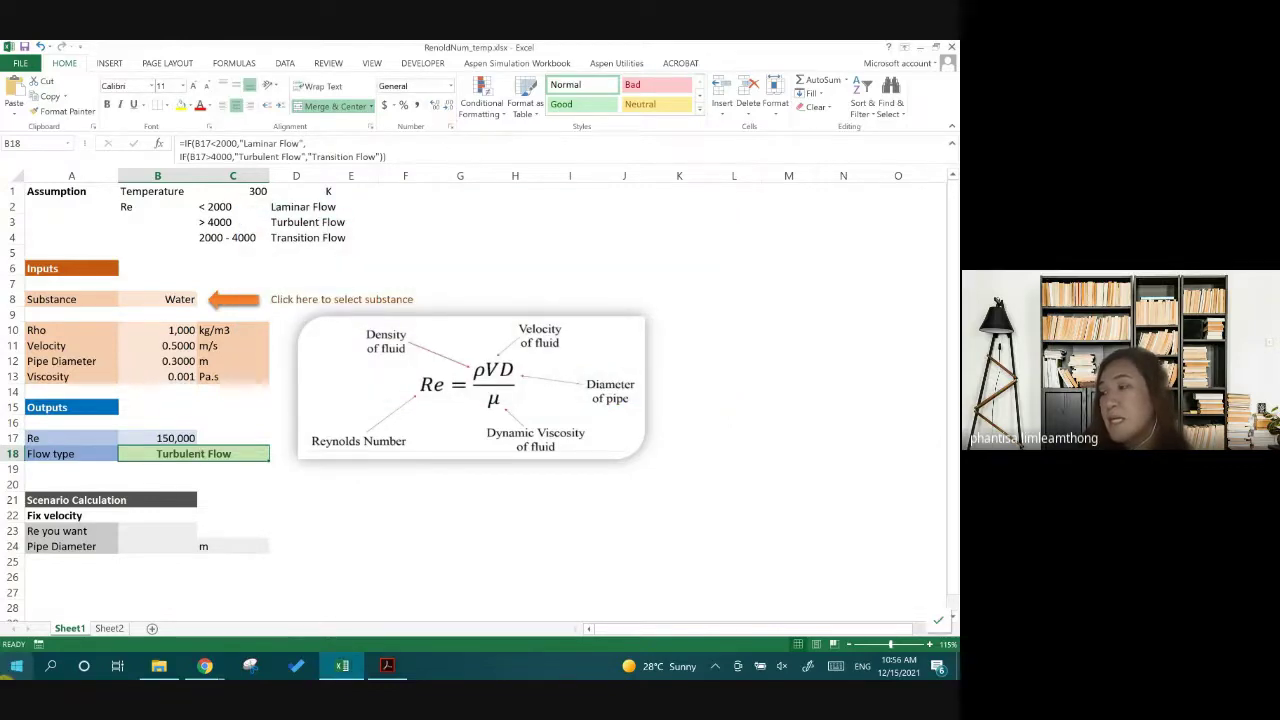
click(481, 102)
mouse_move(523, 165)
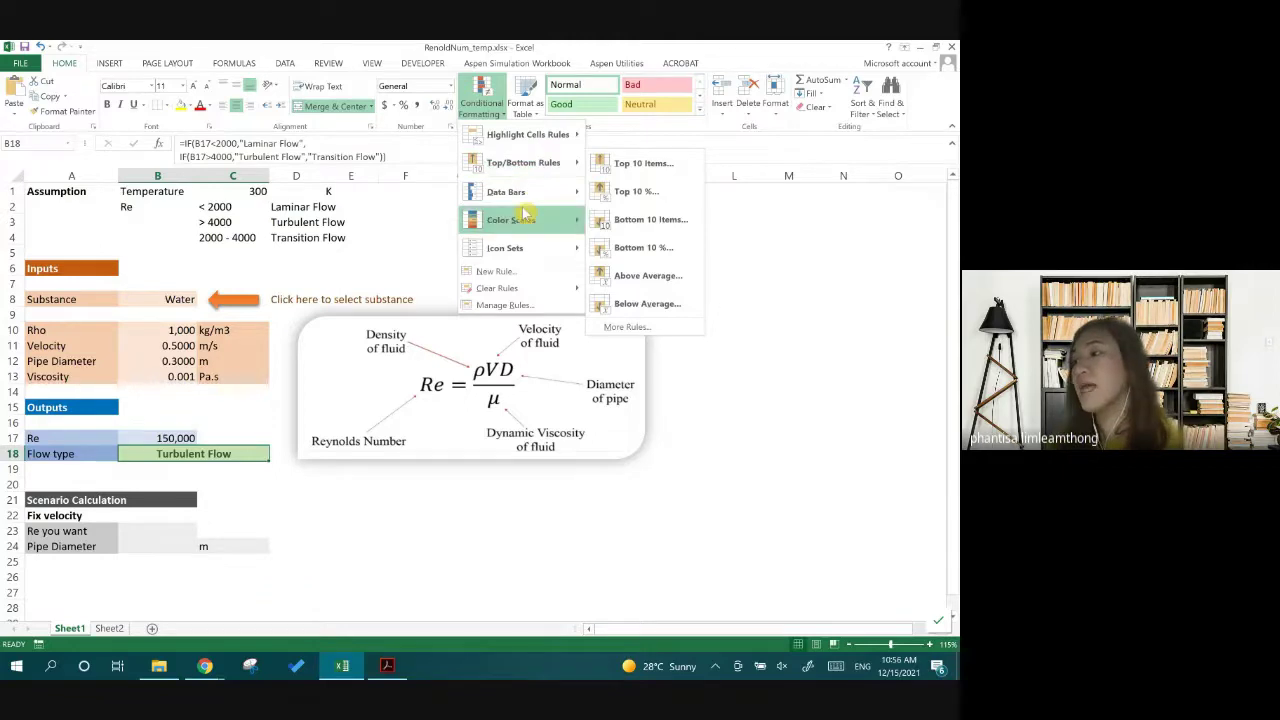
mouse_move(524, 213)
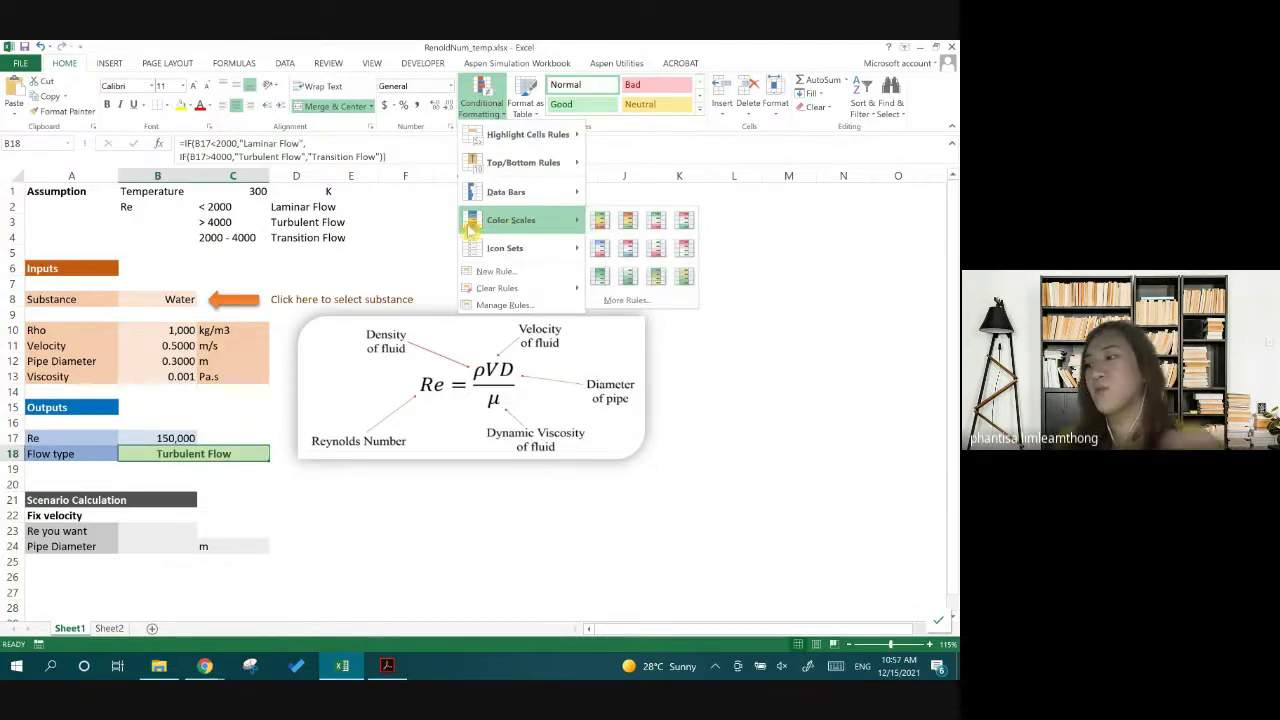
click(355, 258)
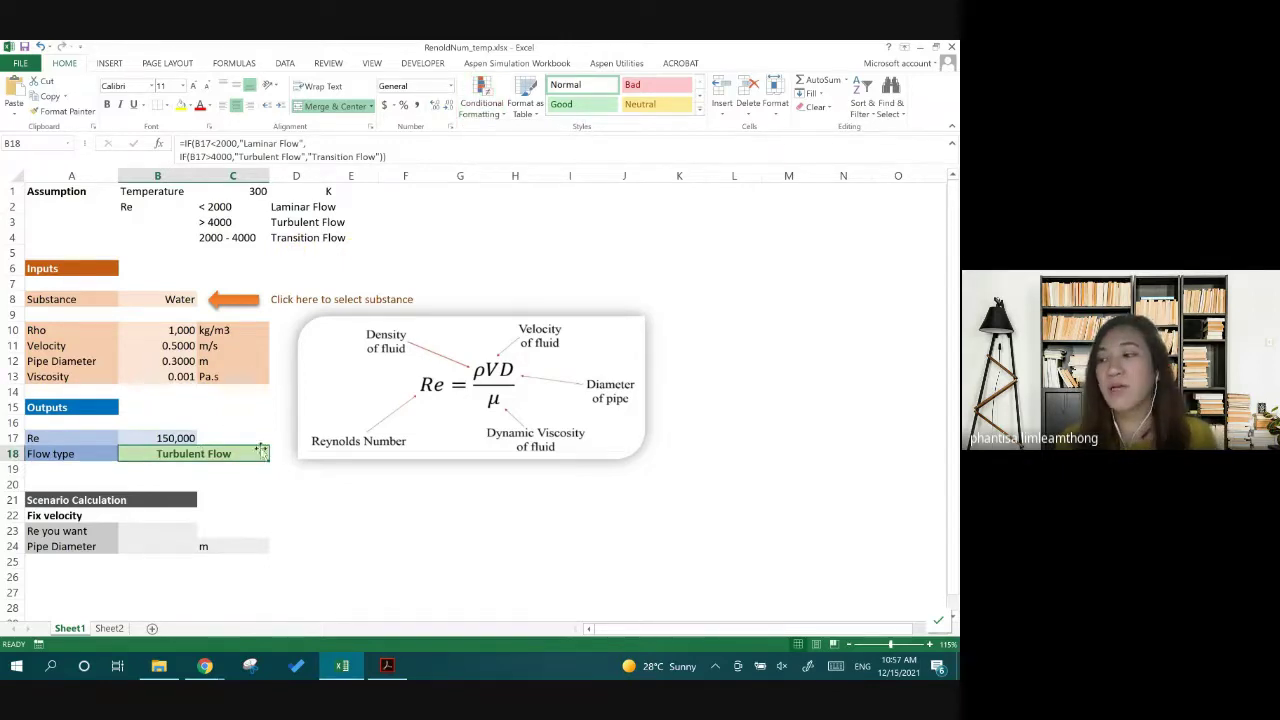
click(261, 420)
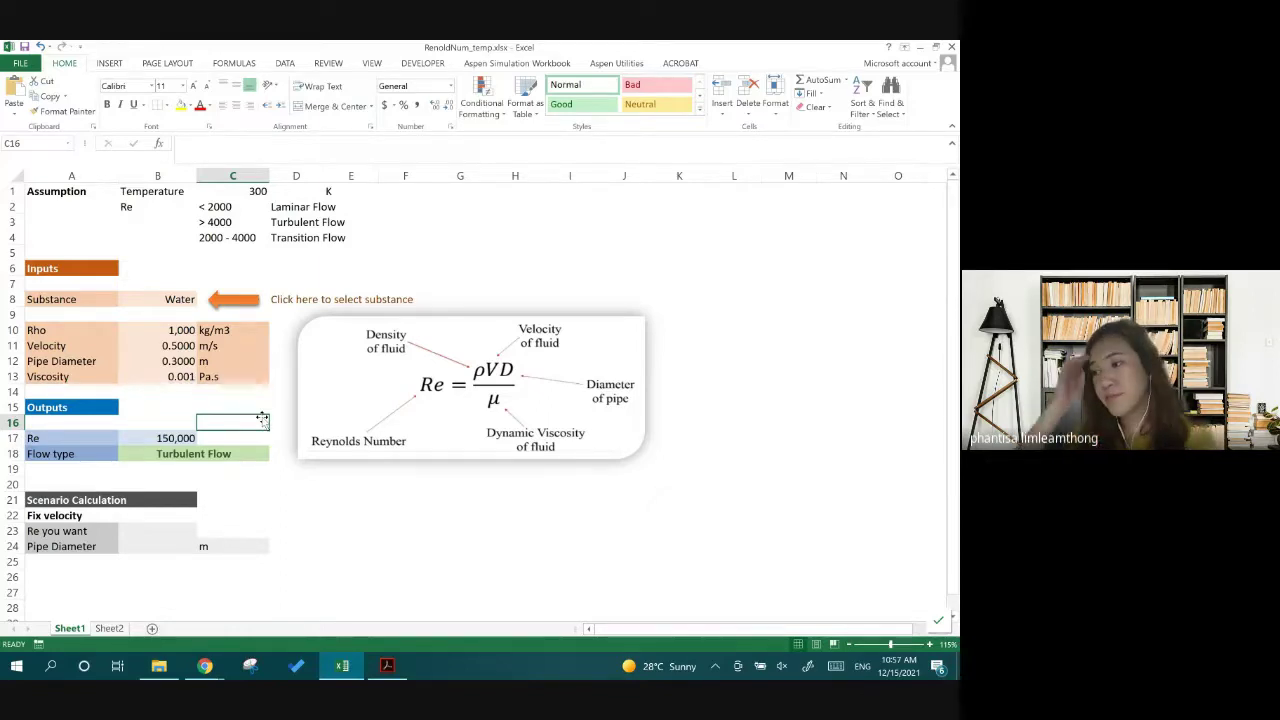
click(160, 330)
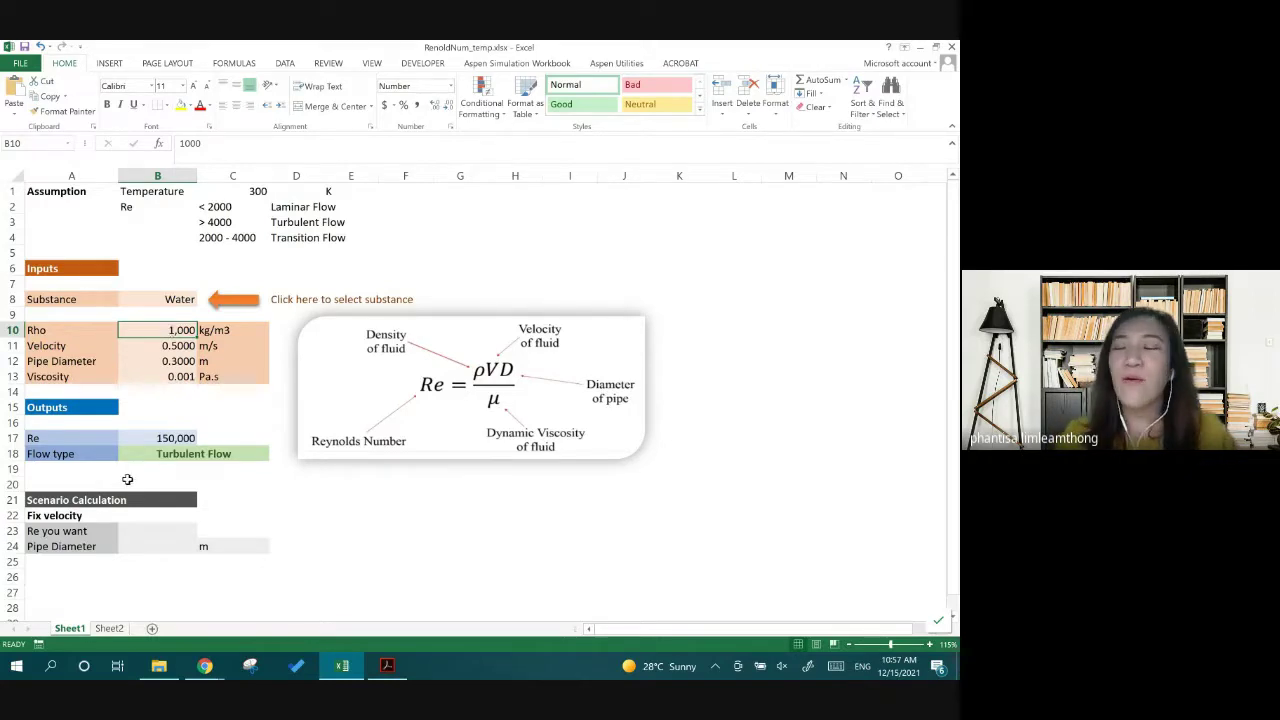
click(161, 438)
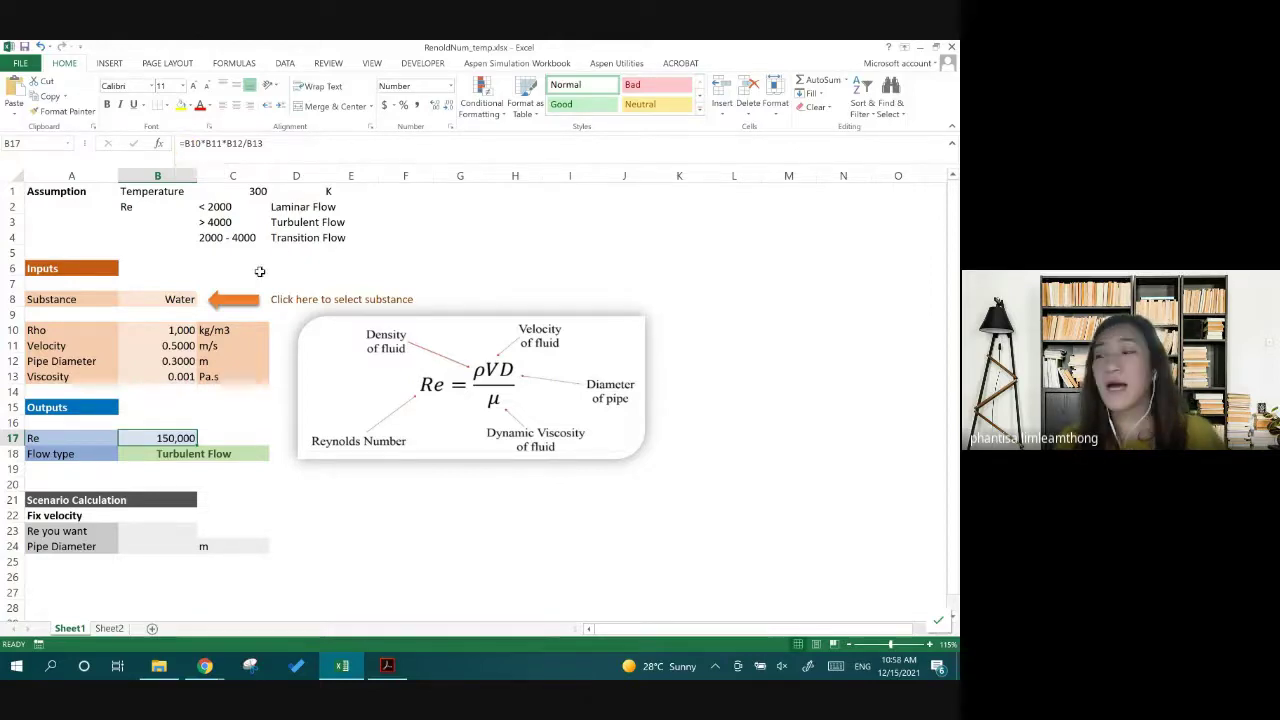
click(162, 347)
click(174, 334)
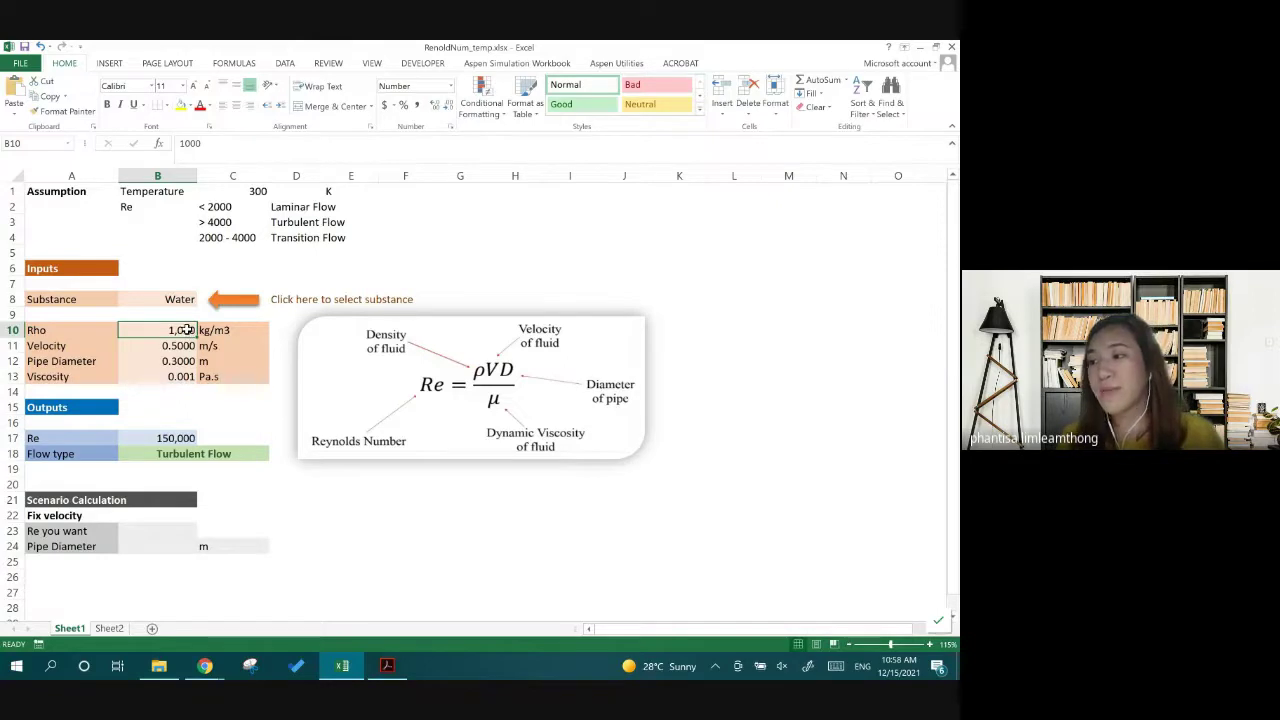
Name the density cell B10 Rho using the Name Box
click(35, 144)
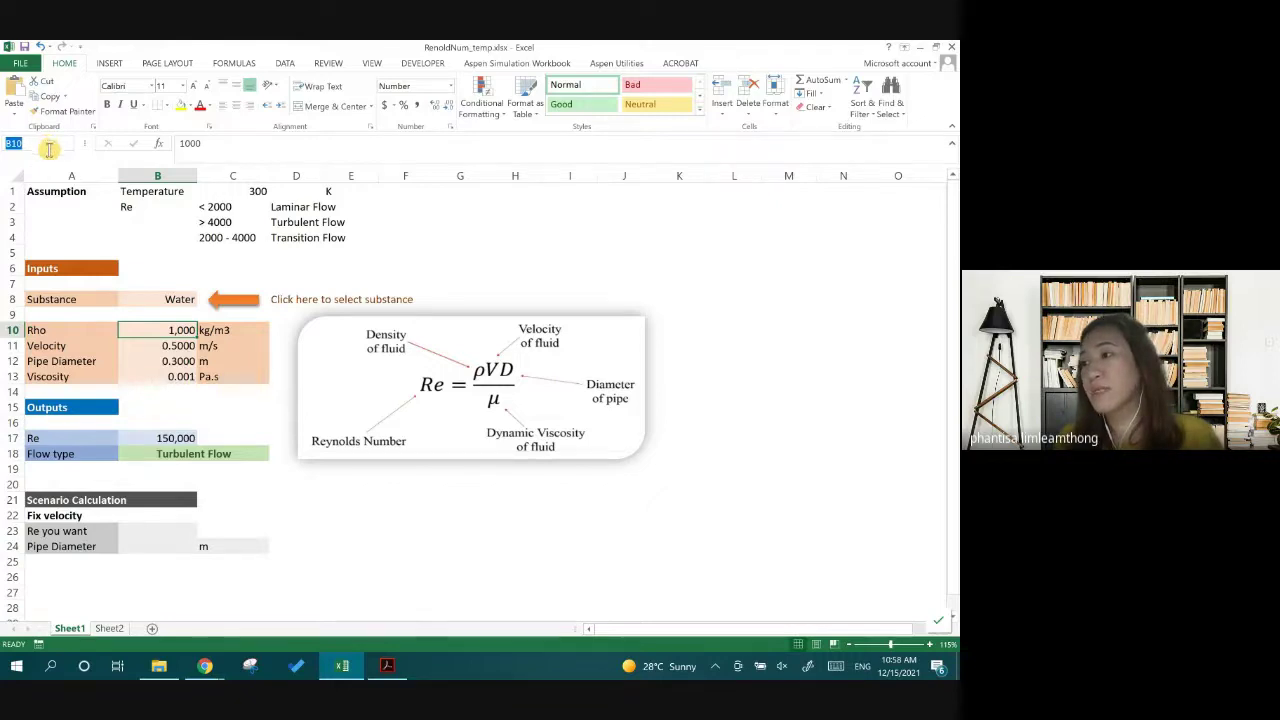
click(77, 144)
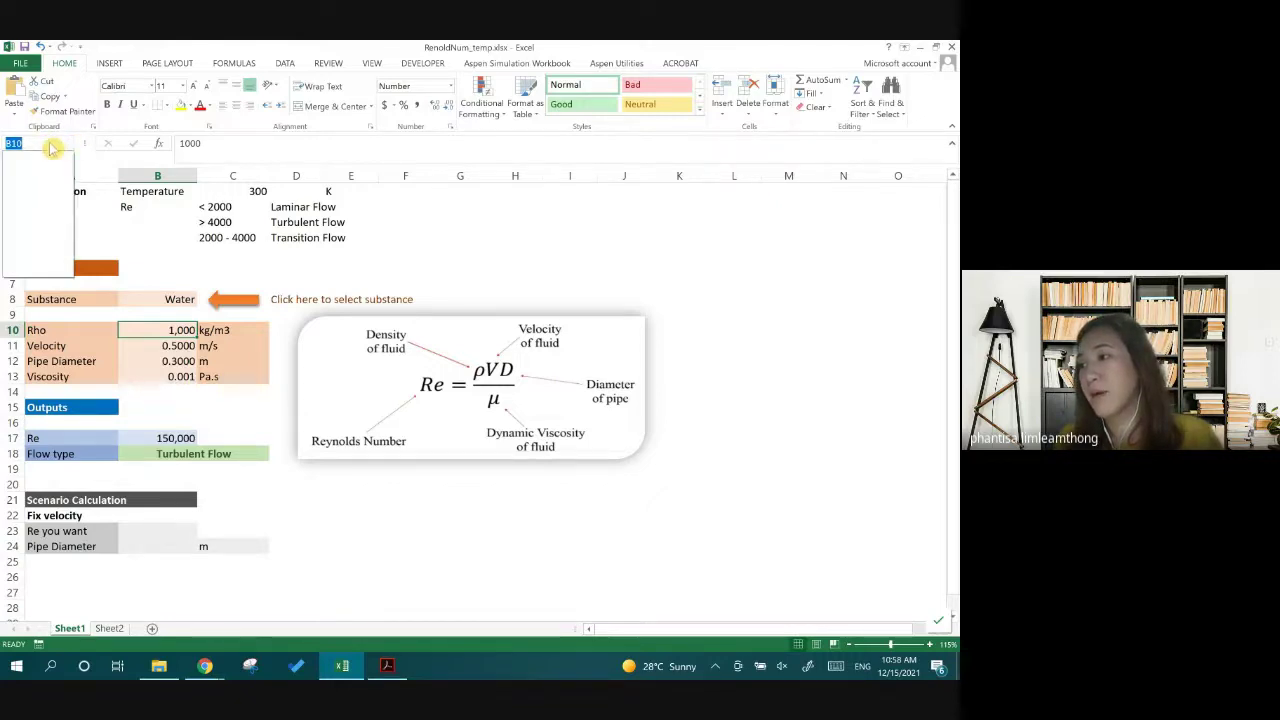
click(88, 162)
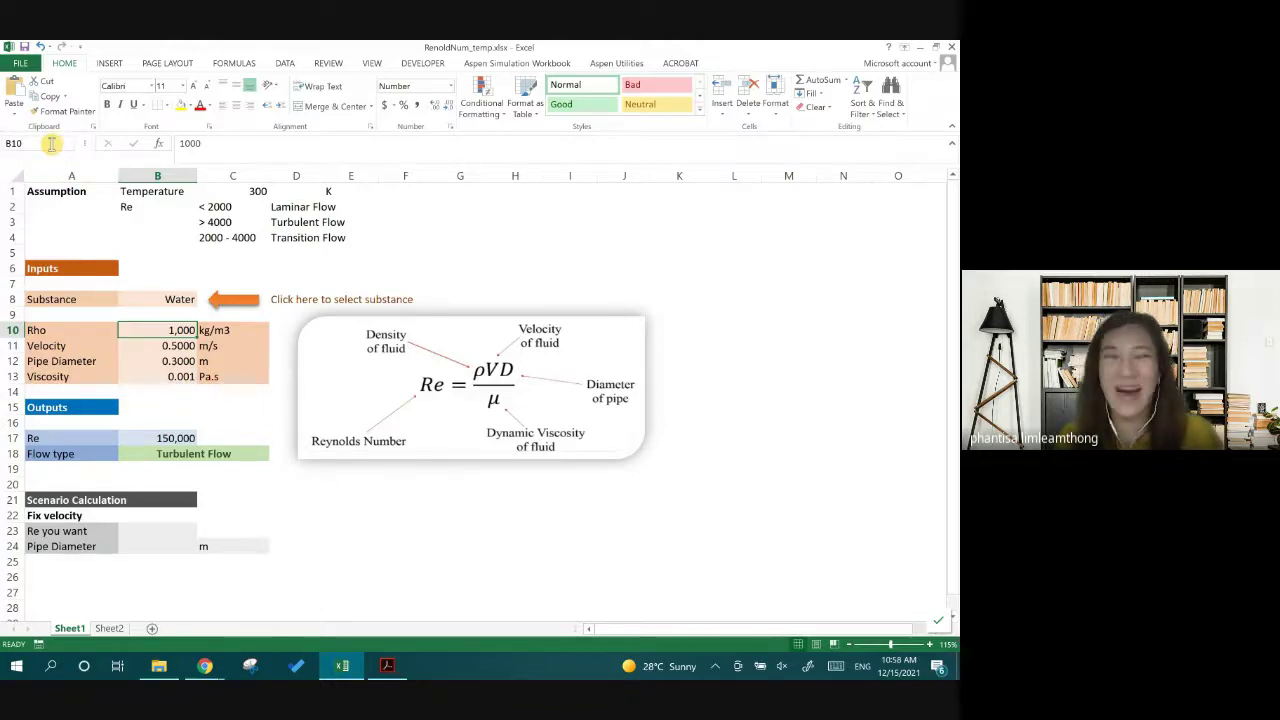
click(51, 144)
text(B)
key(BackSpace)
text(R)
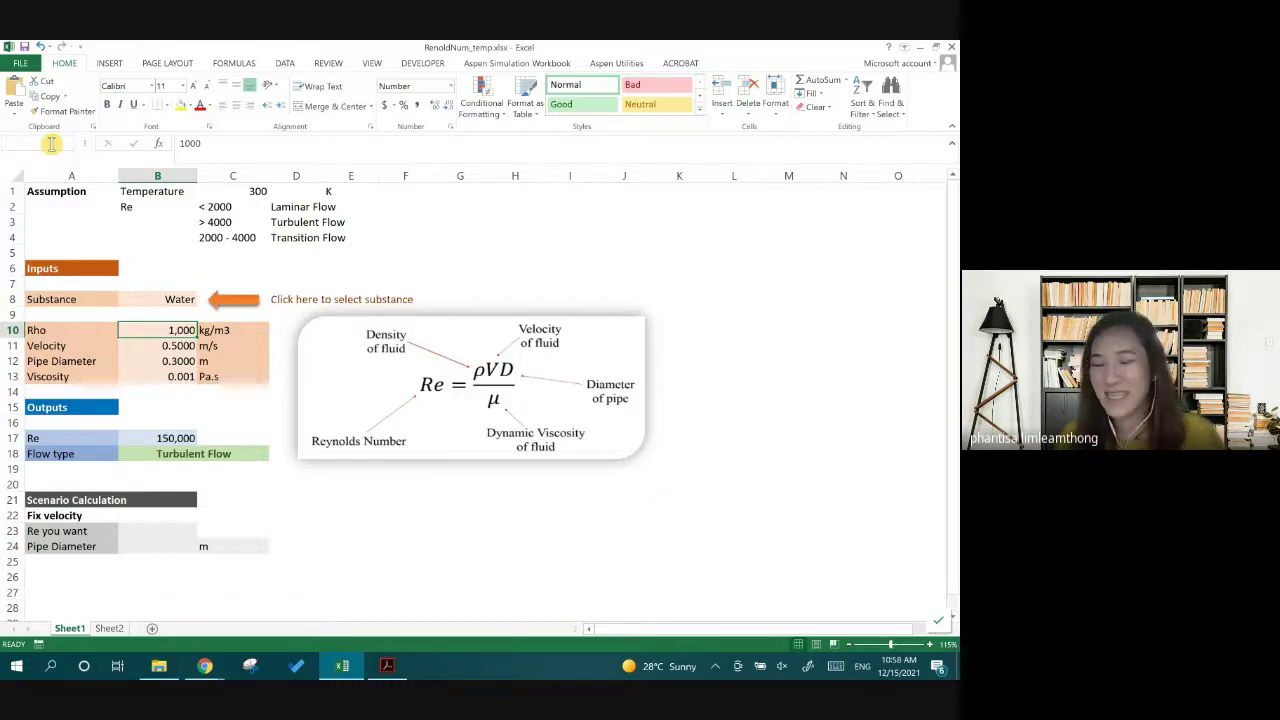
text(ho)
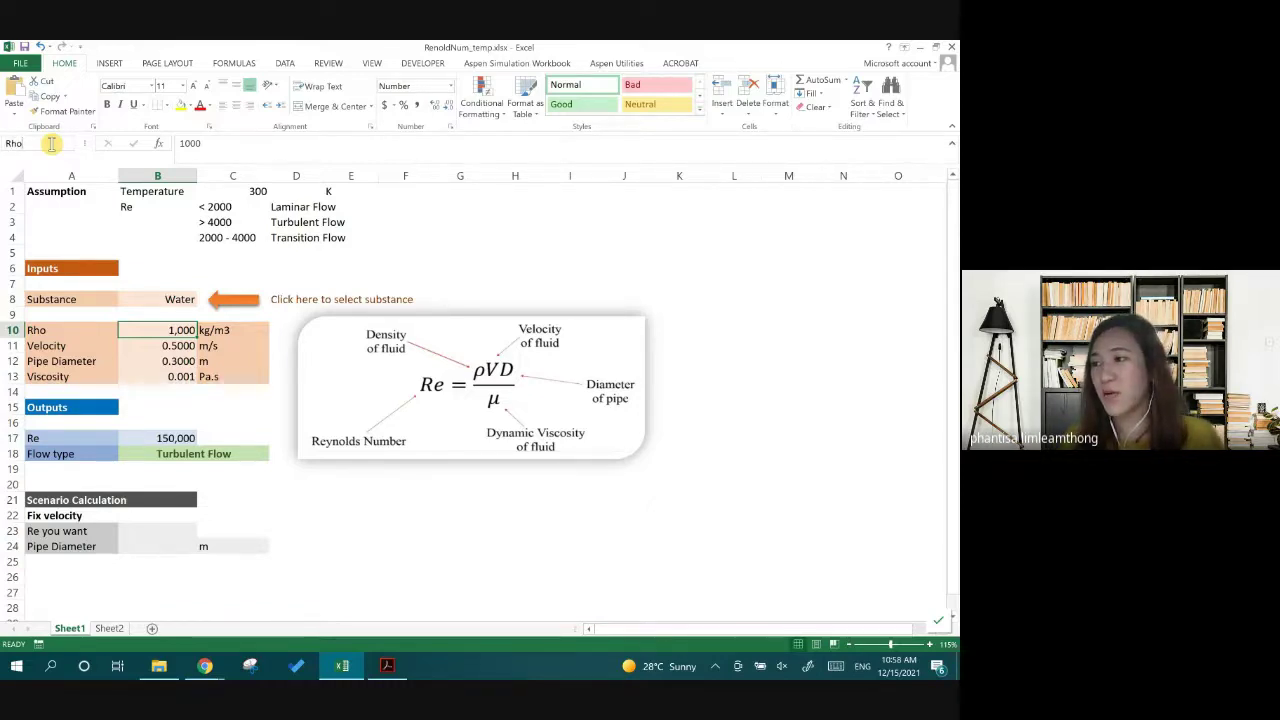
key(Return)
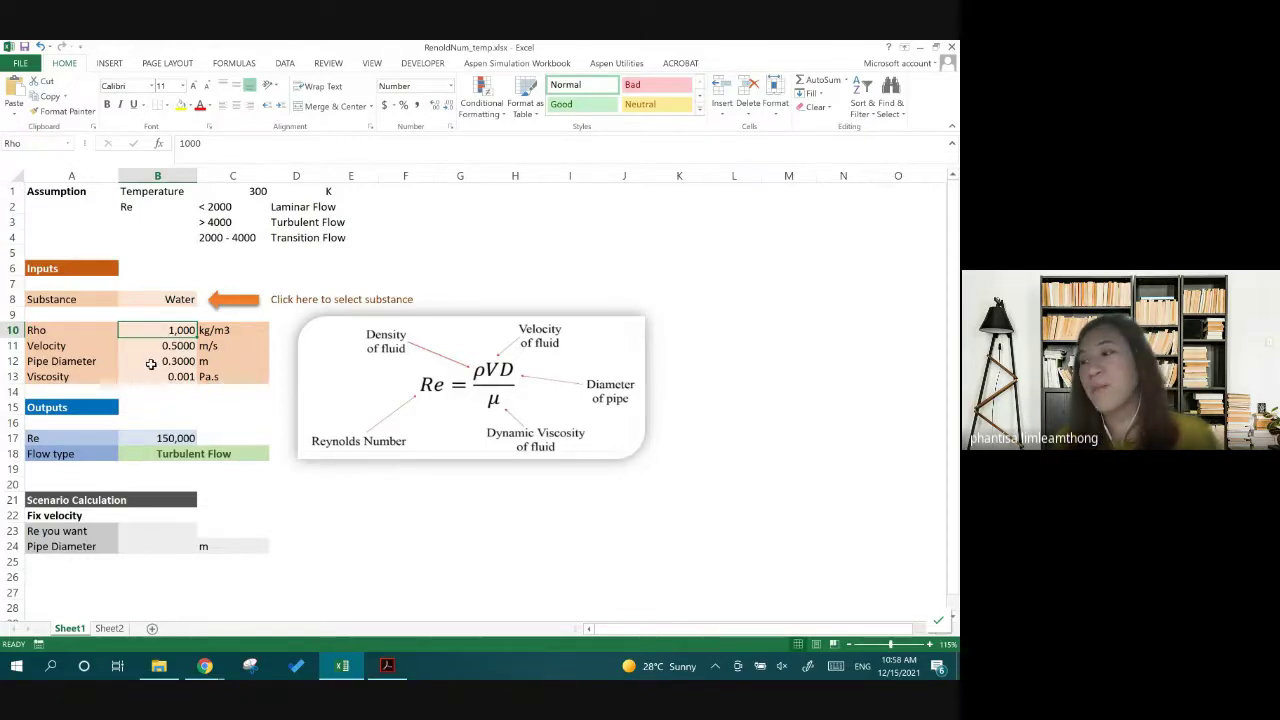
Name the Pipe Diameter cell B12 D and the Viscosity cell B13 mu
click(149, 348)
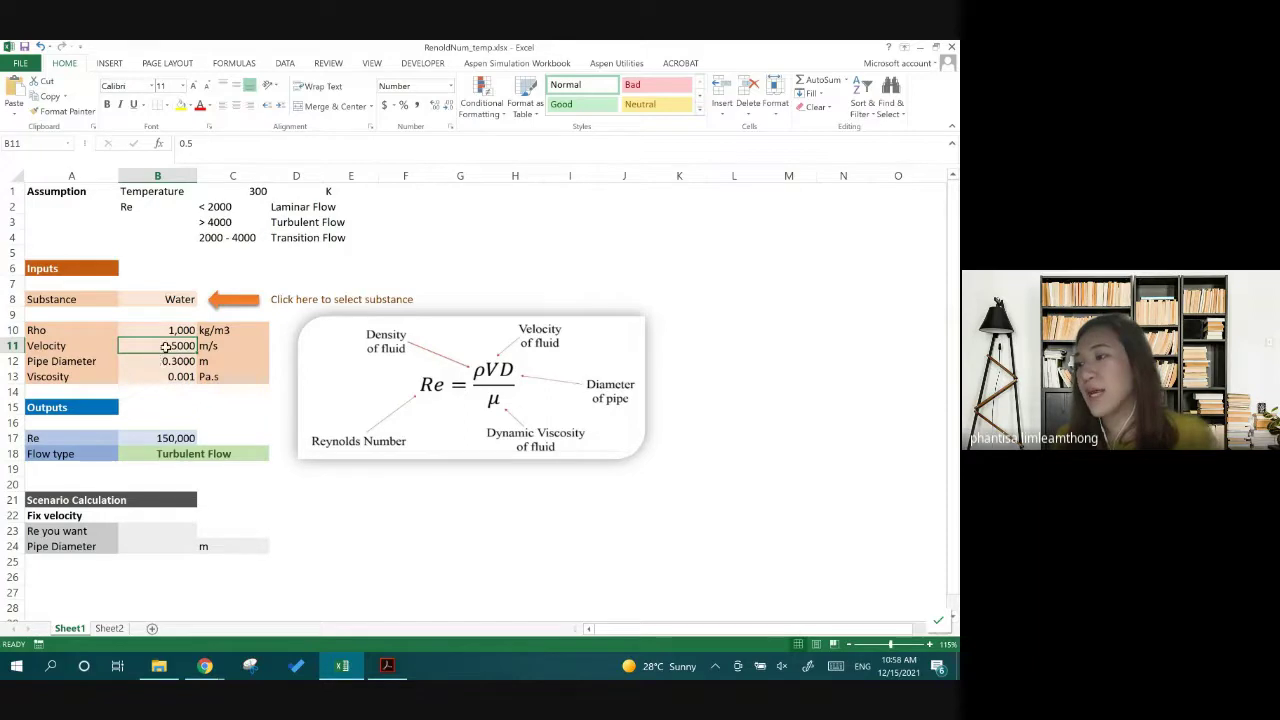
click(40, 141)
text(v)
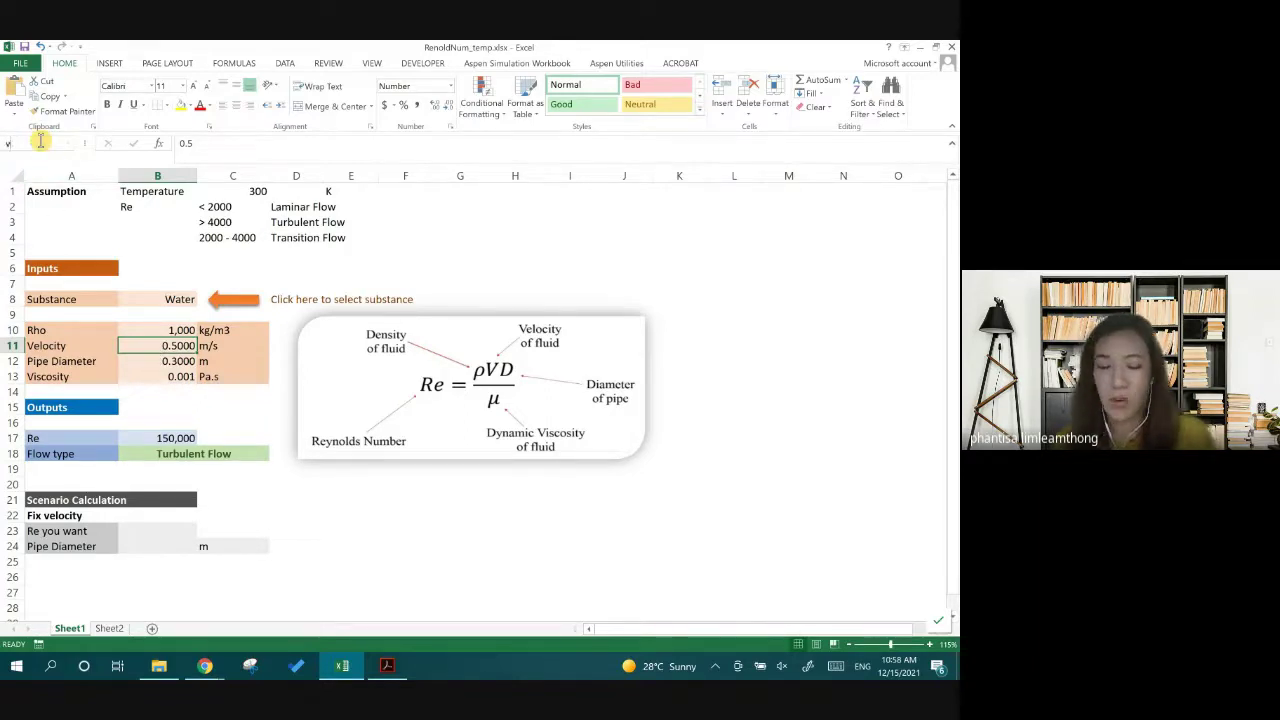
click(131, 364)
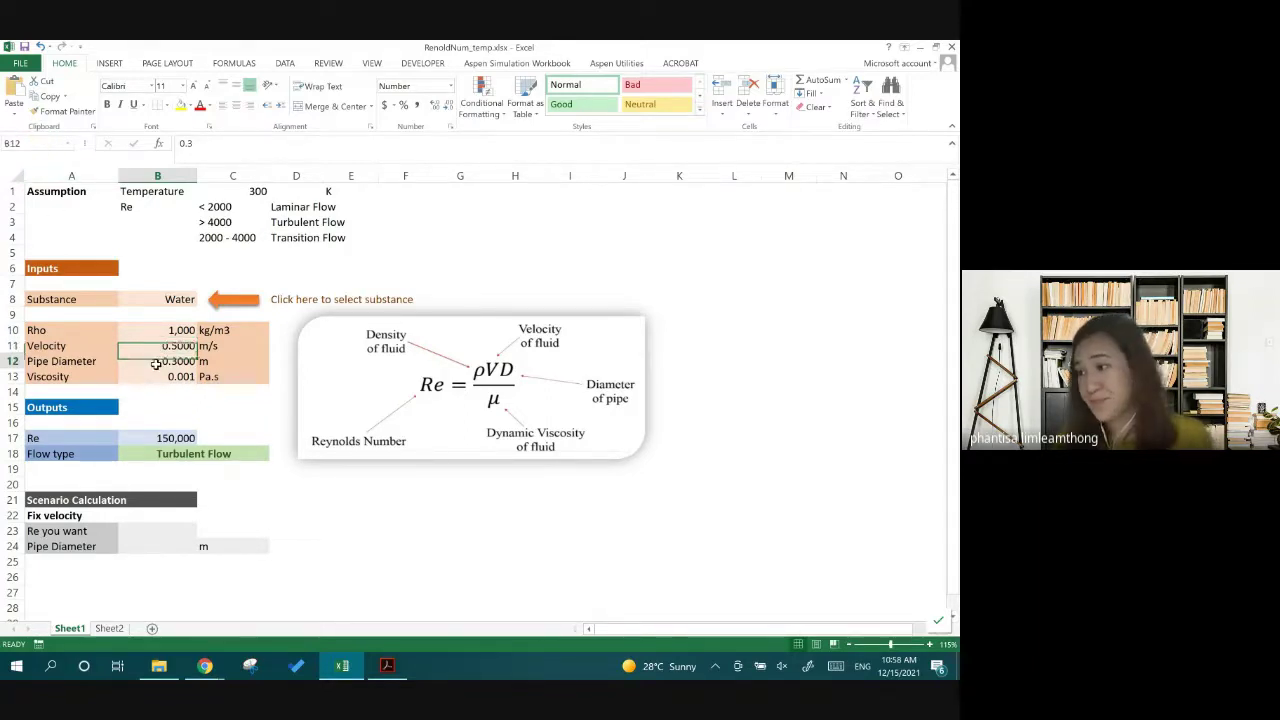
click(35, 145)
text(D)
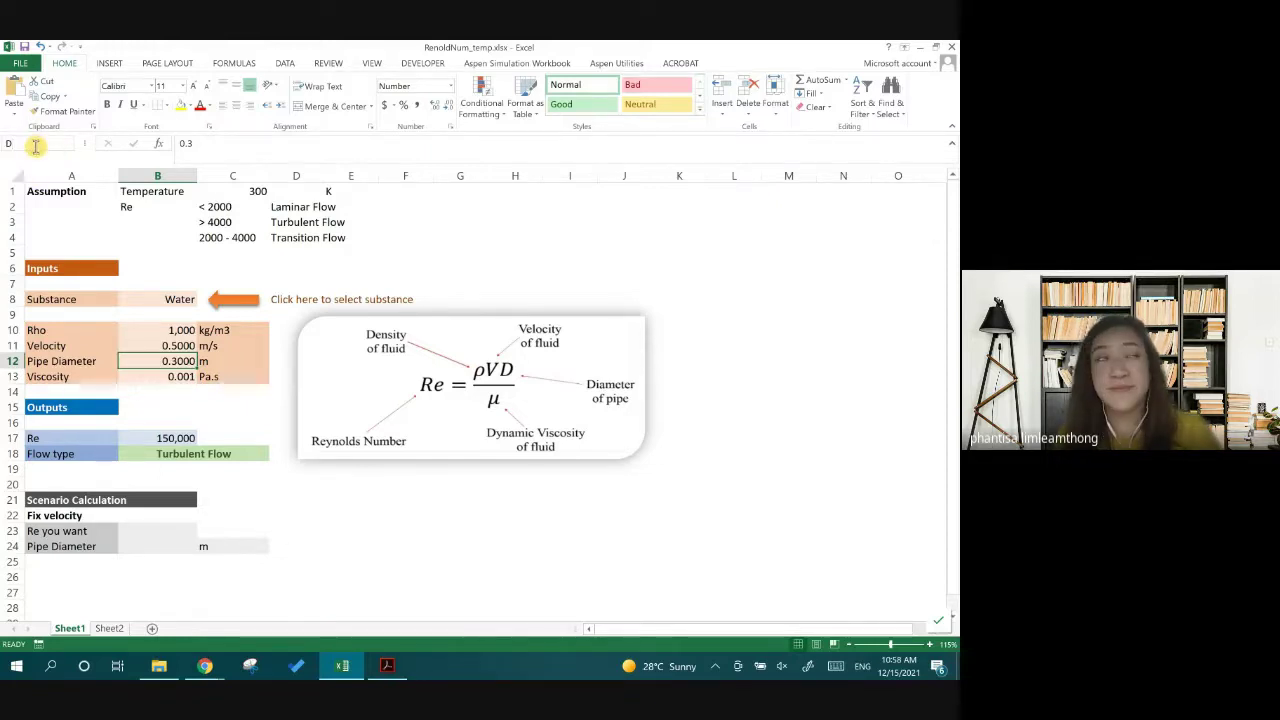
click(173, 376)
click(79, 144)
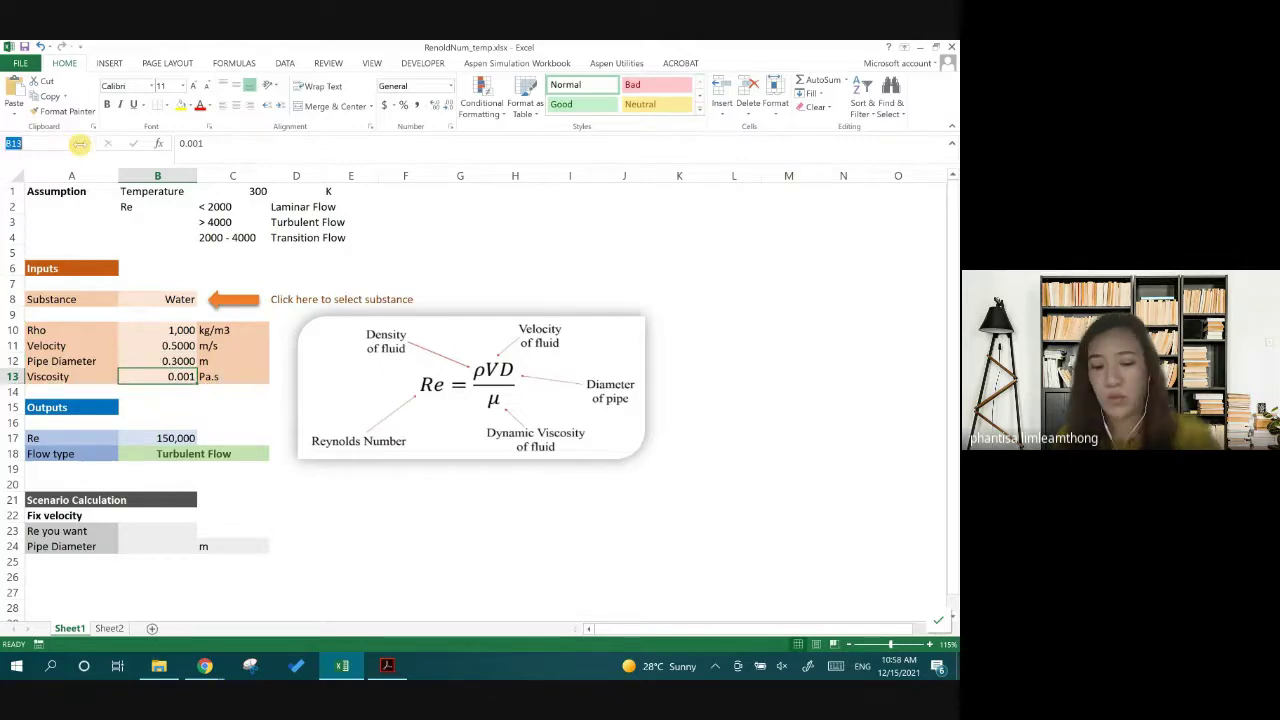
text(mu)
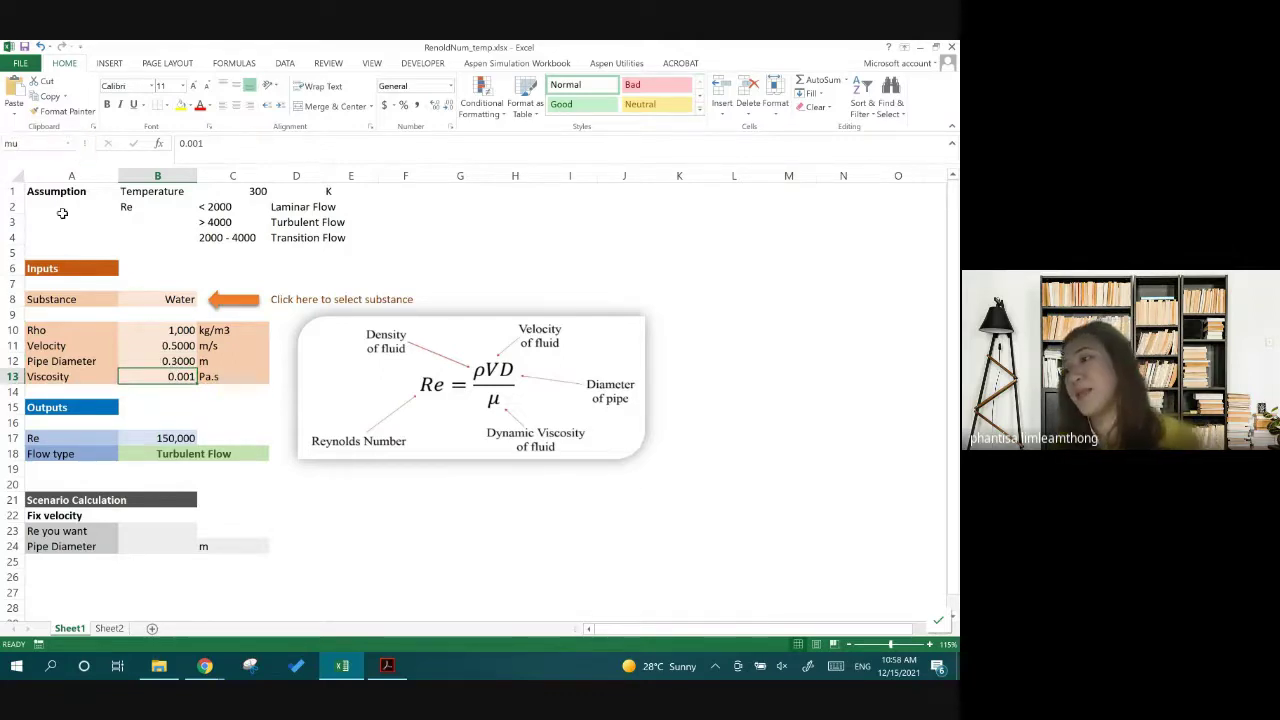
drag(166, 331, 175, 376)
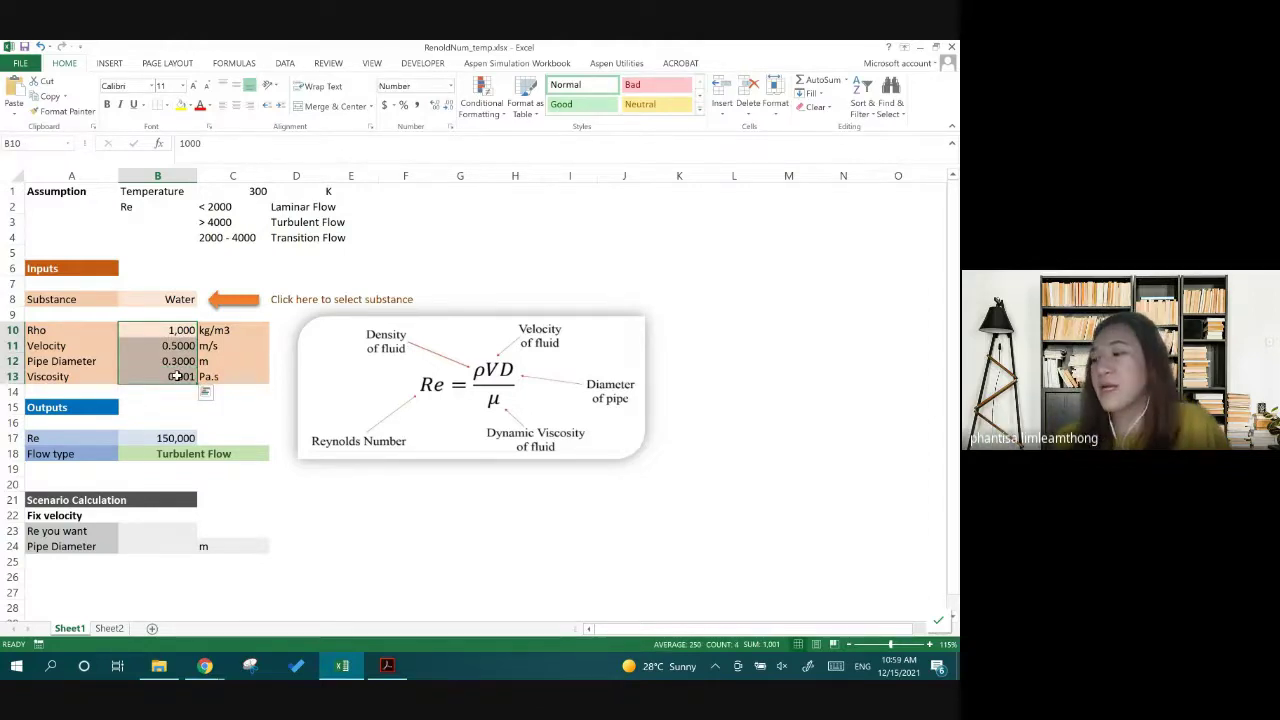
click(162, 438)
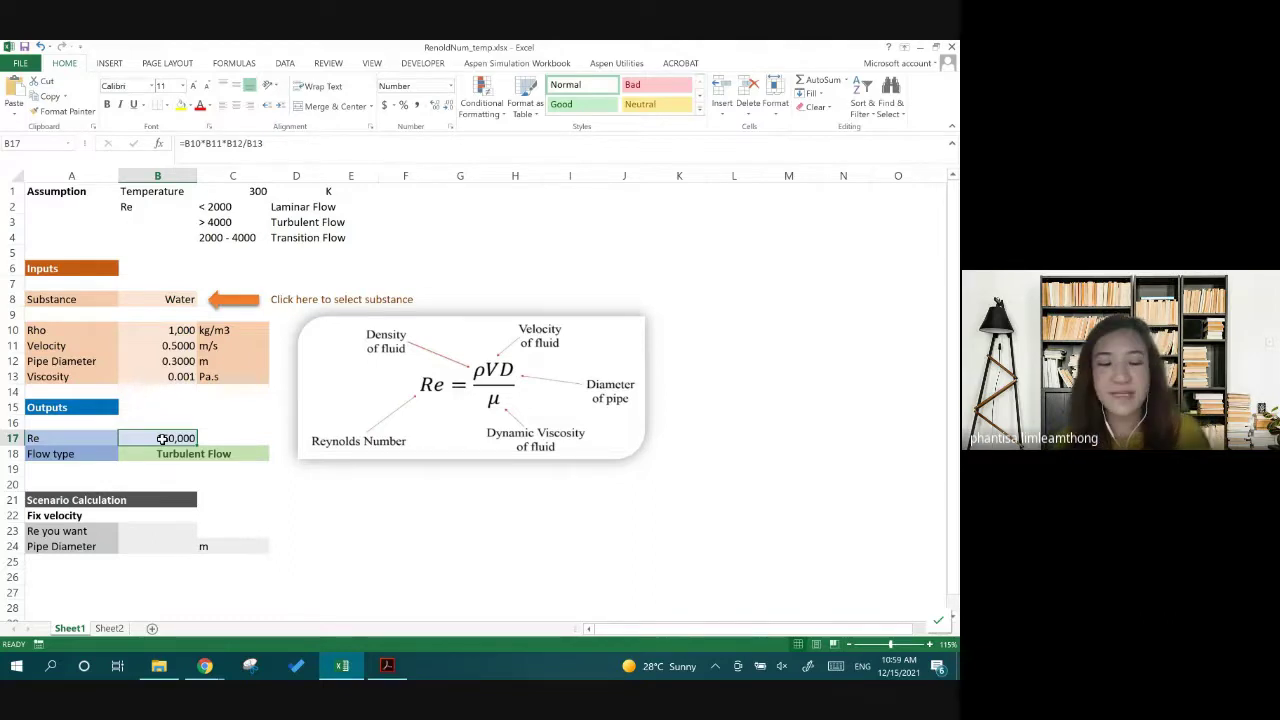
Replace B10–B13 in the Re formula with Rho, v, D and mu, giving =Rho*v*D/mu
double_click(164, 438)
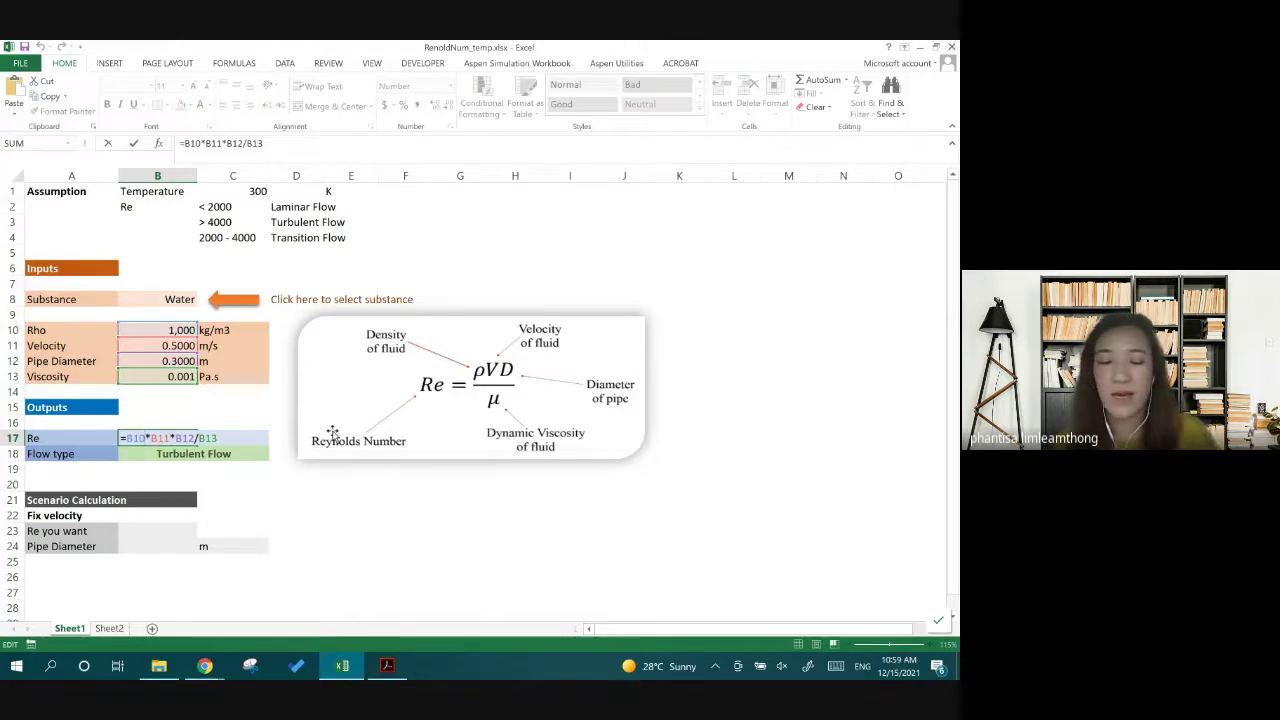
key(BackSpace)
key(BackSpace)
key(BackSpace)
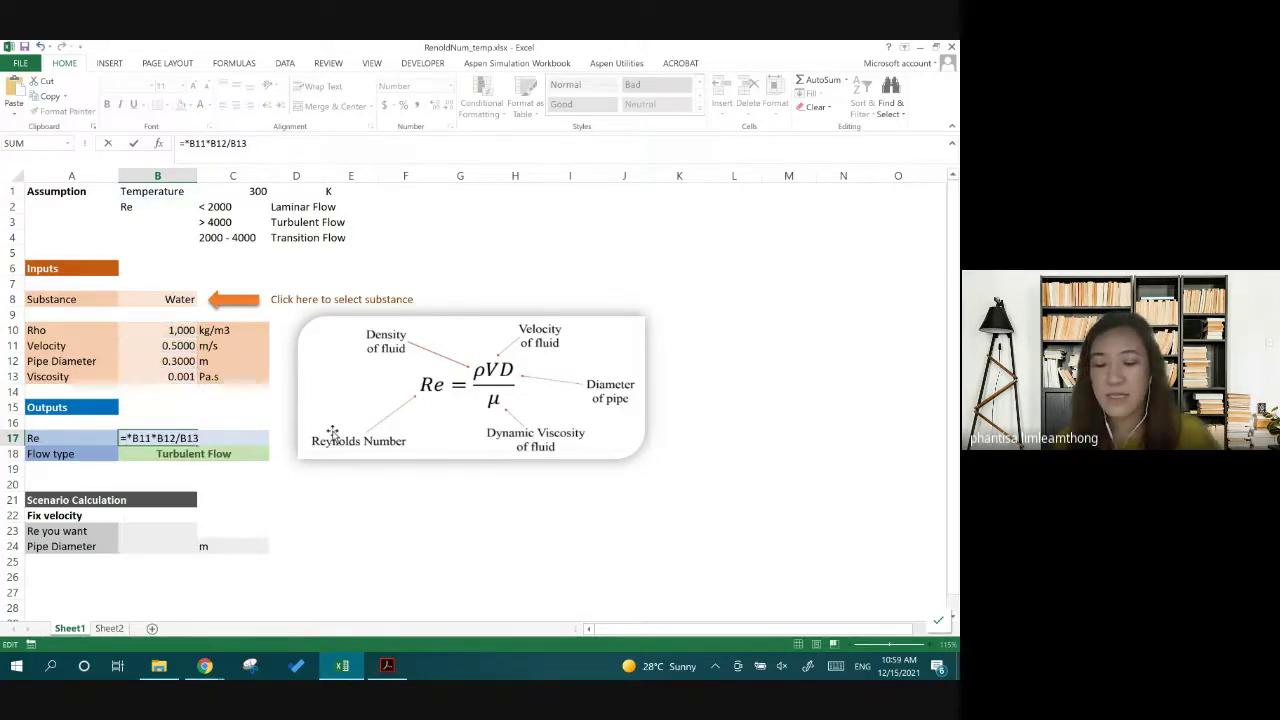
text(rh)
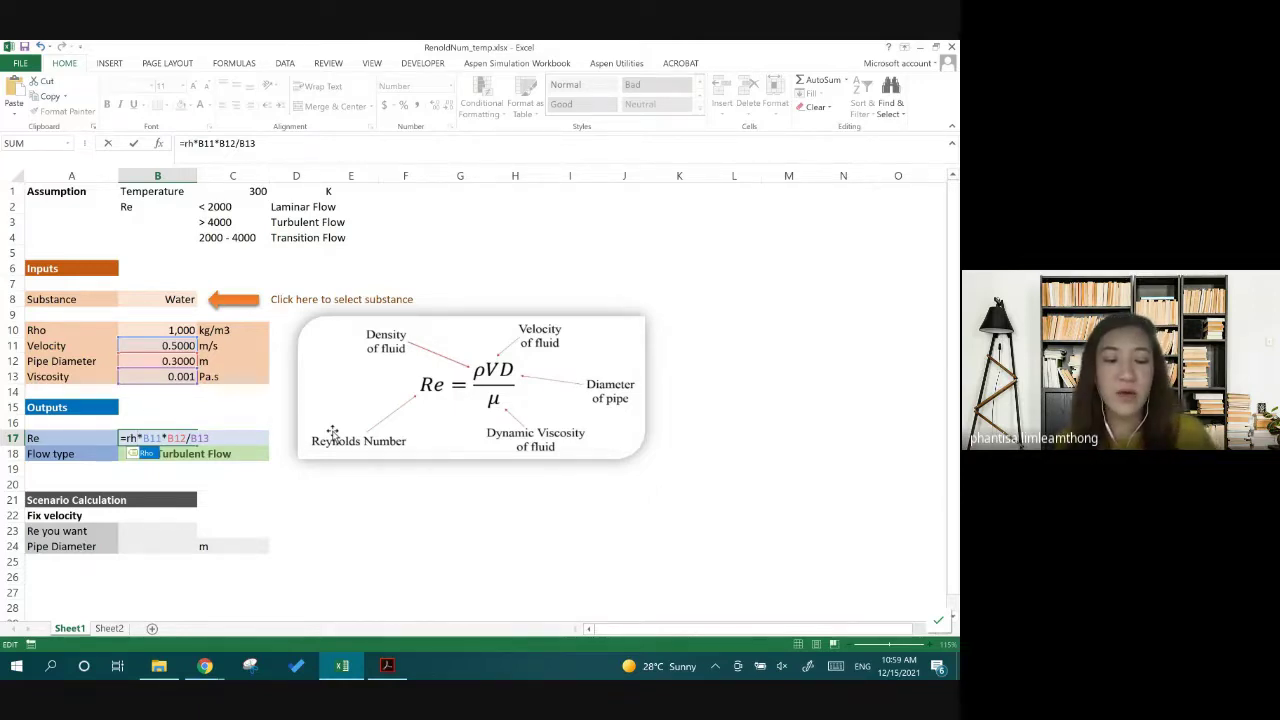
key(Tab)
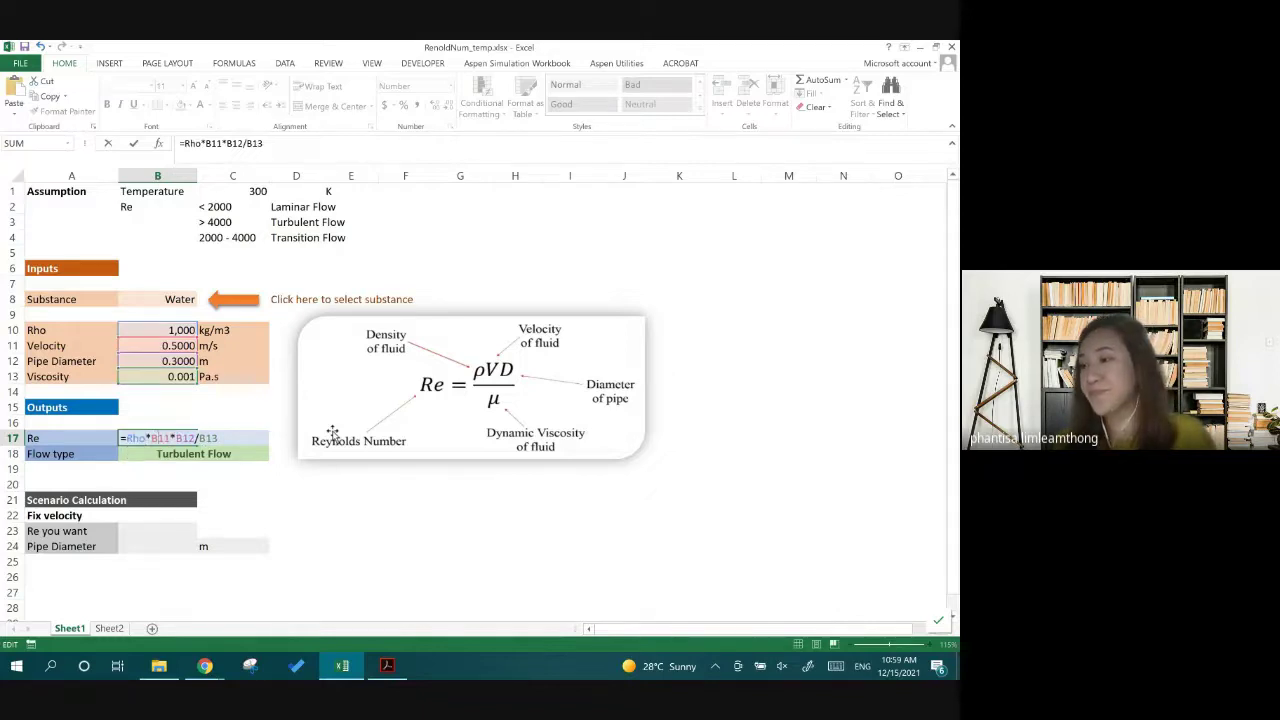
key(shift+Left)
key(shift+Left)
key(shift+Left)
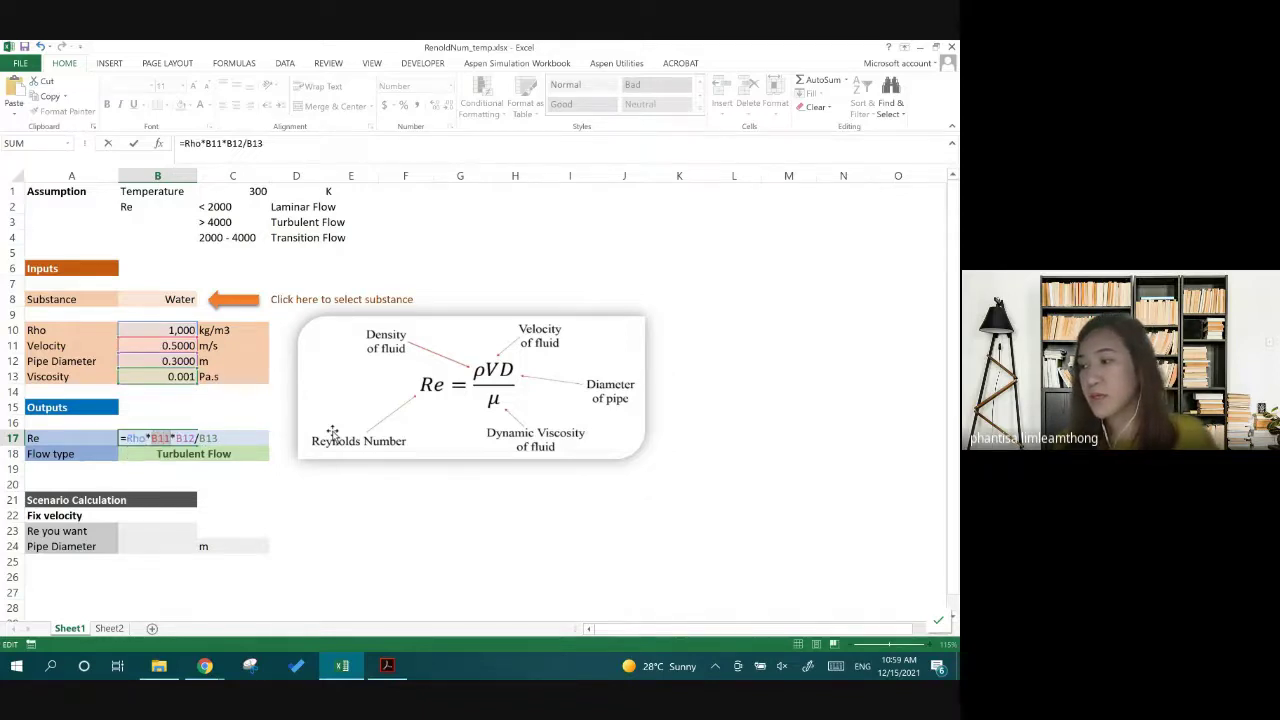
text(v)
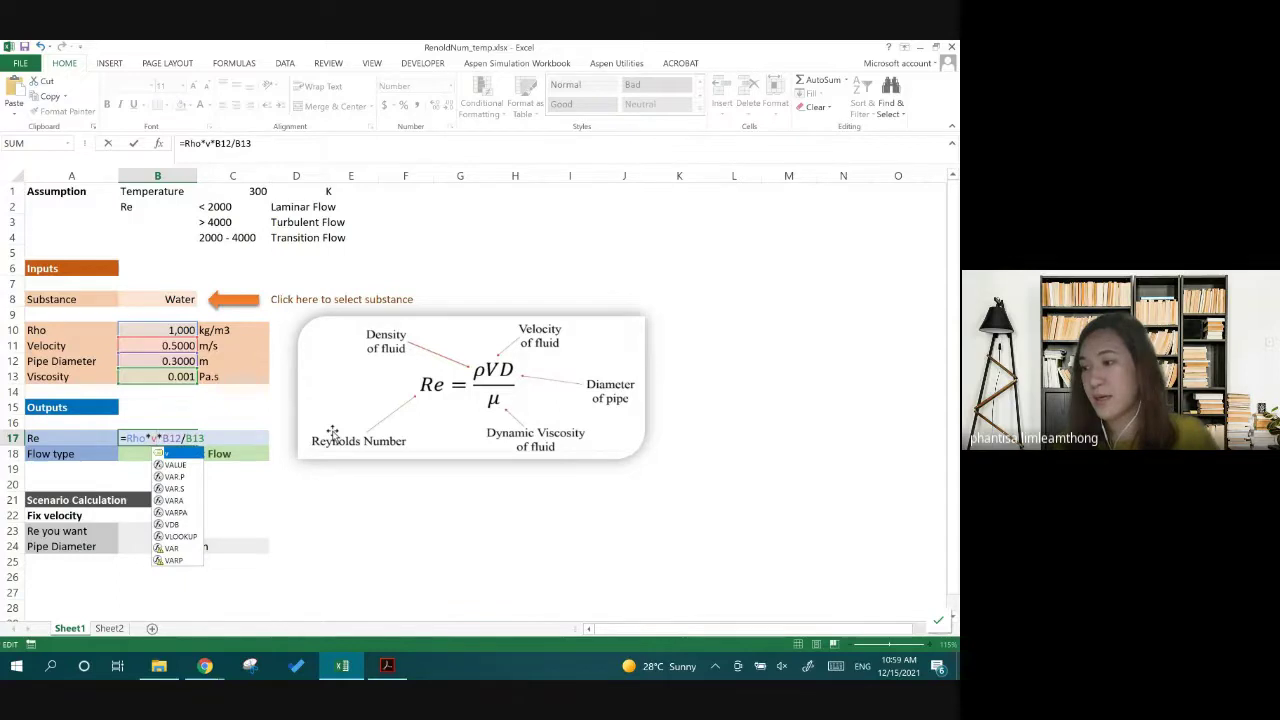
double_click(156, 453)
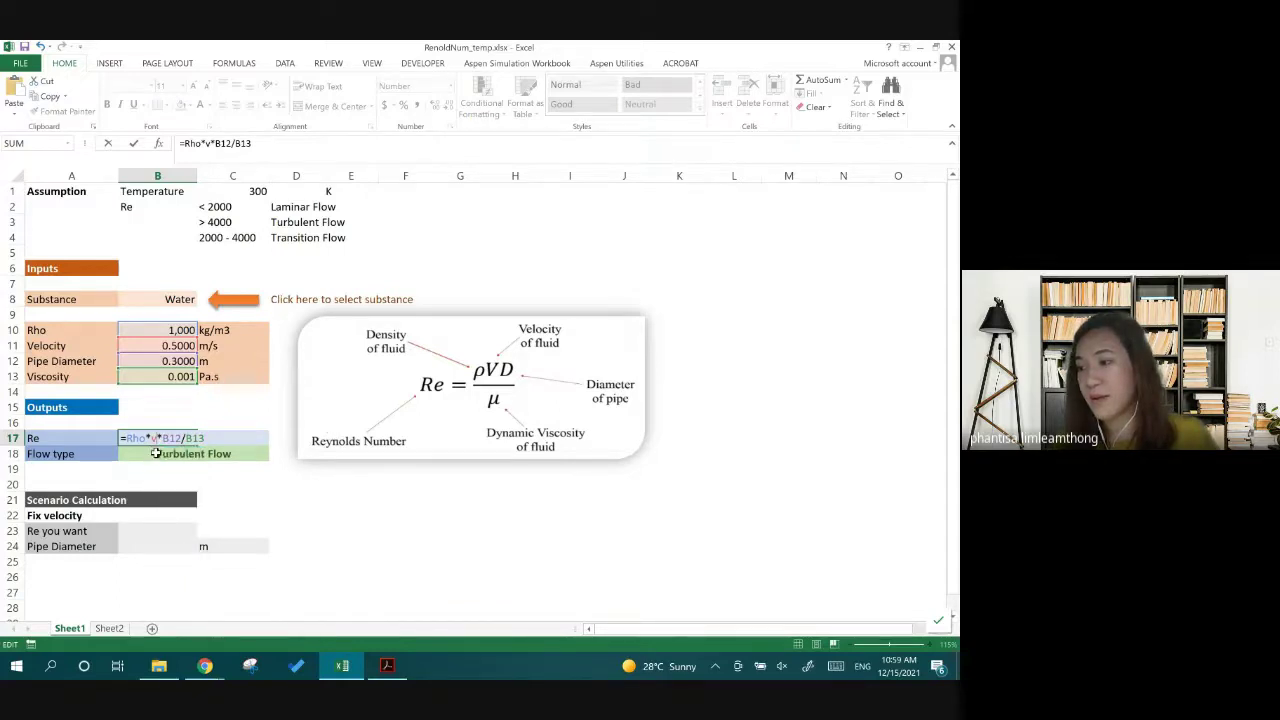
text(D)
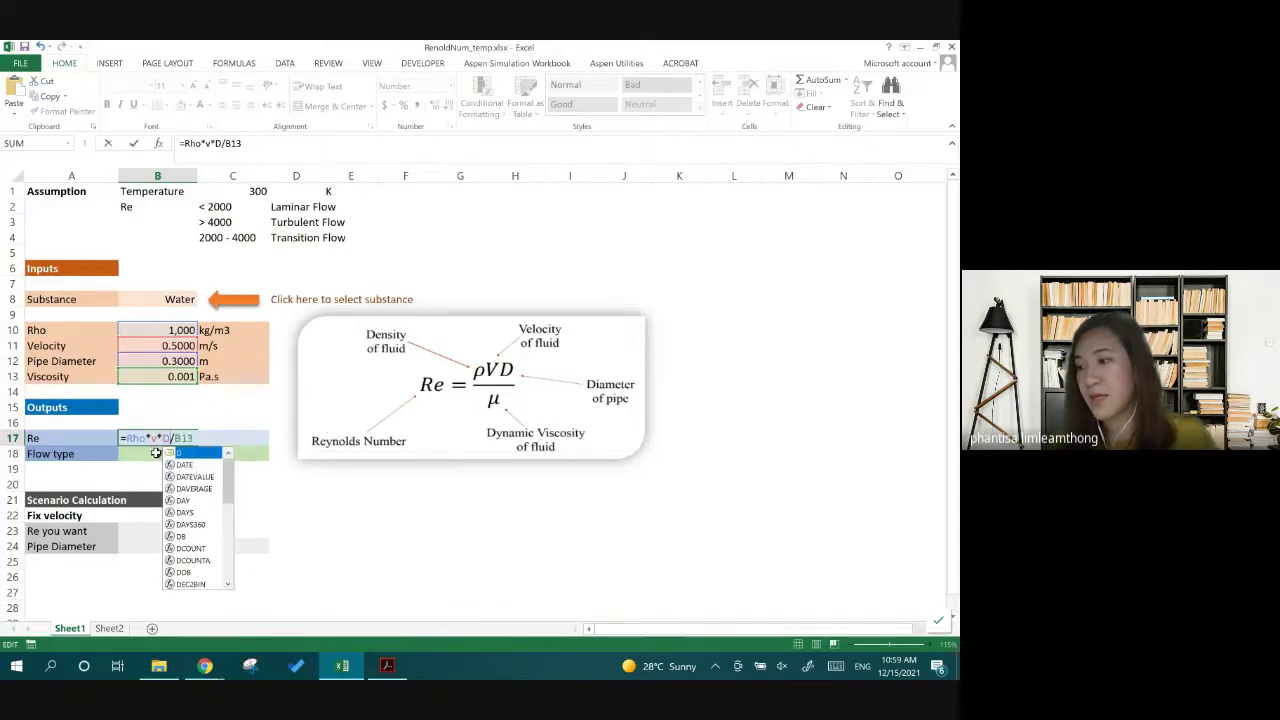
key(Escape)
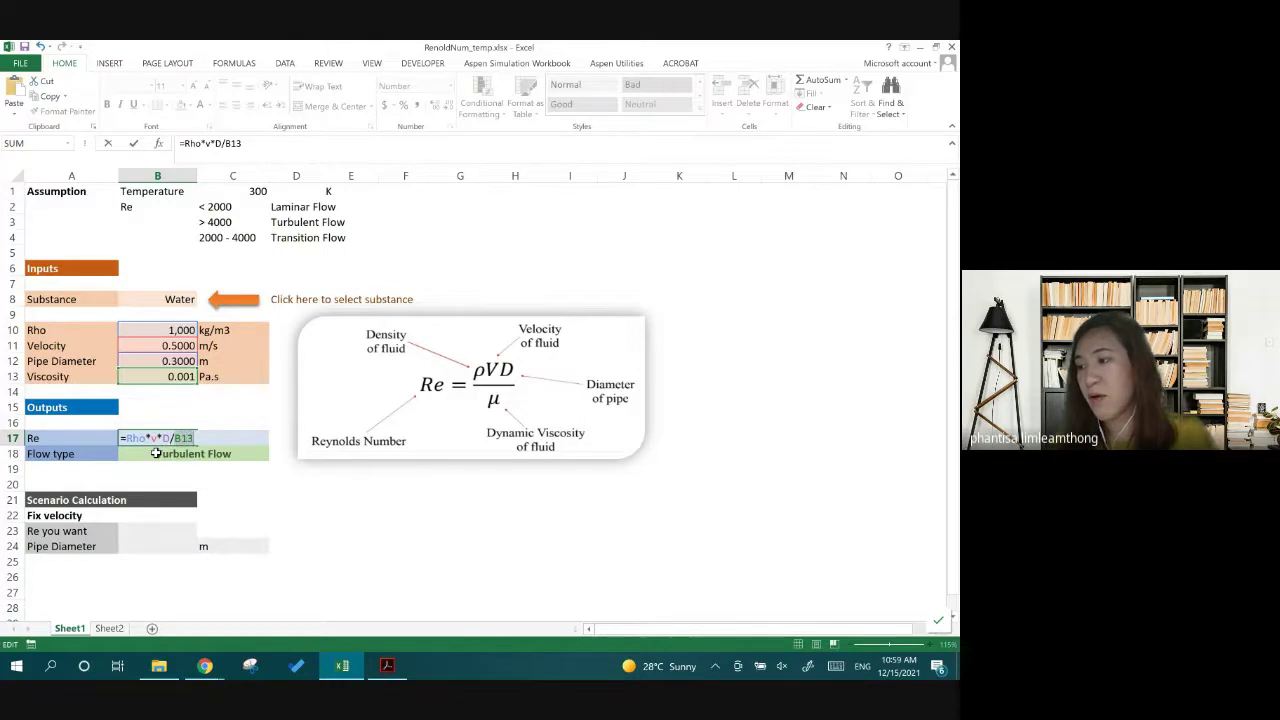
text(mu)
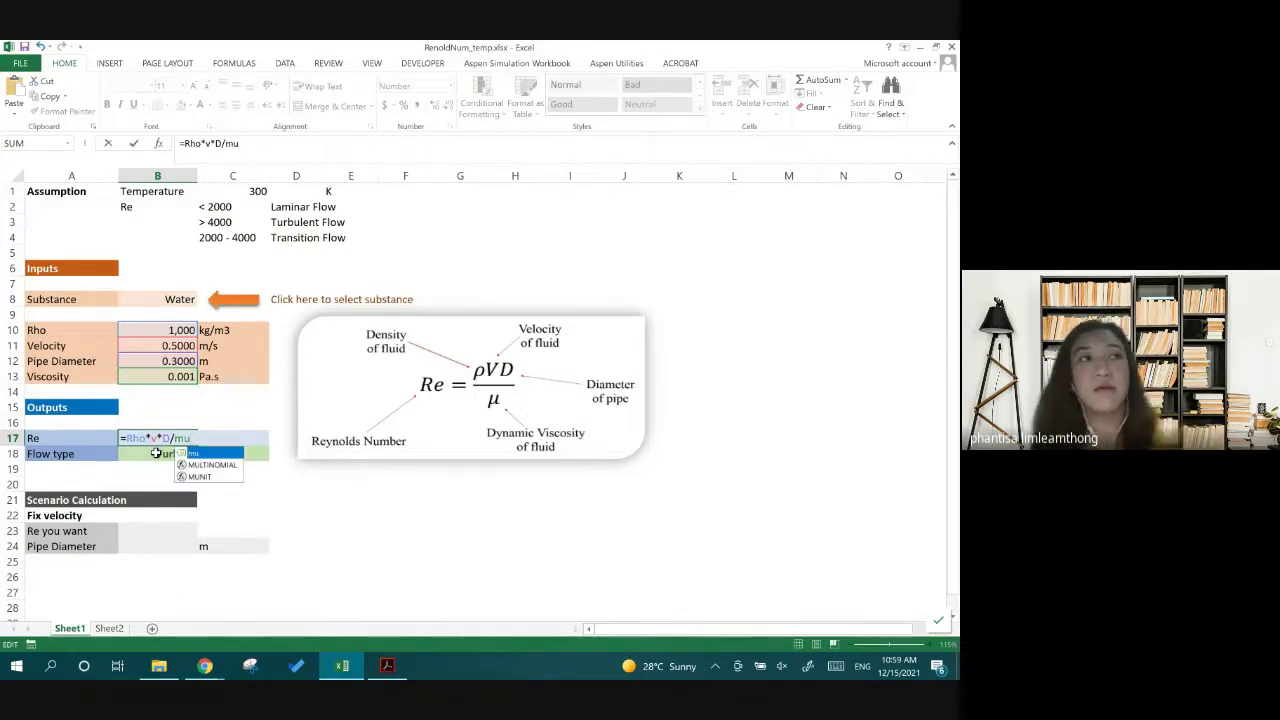
key(Escape)
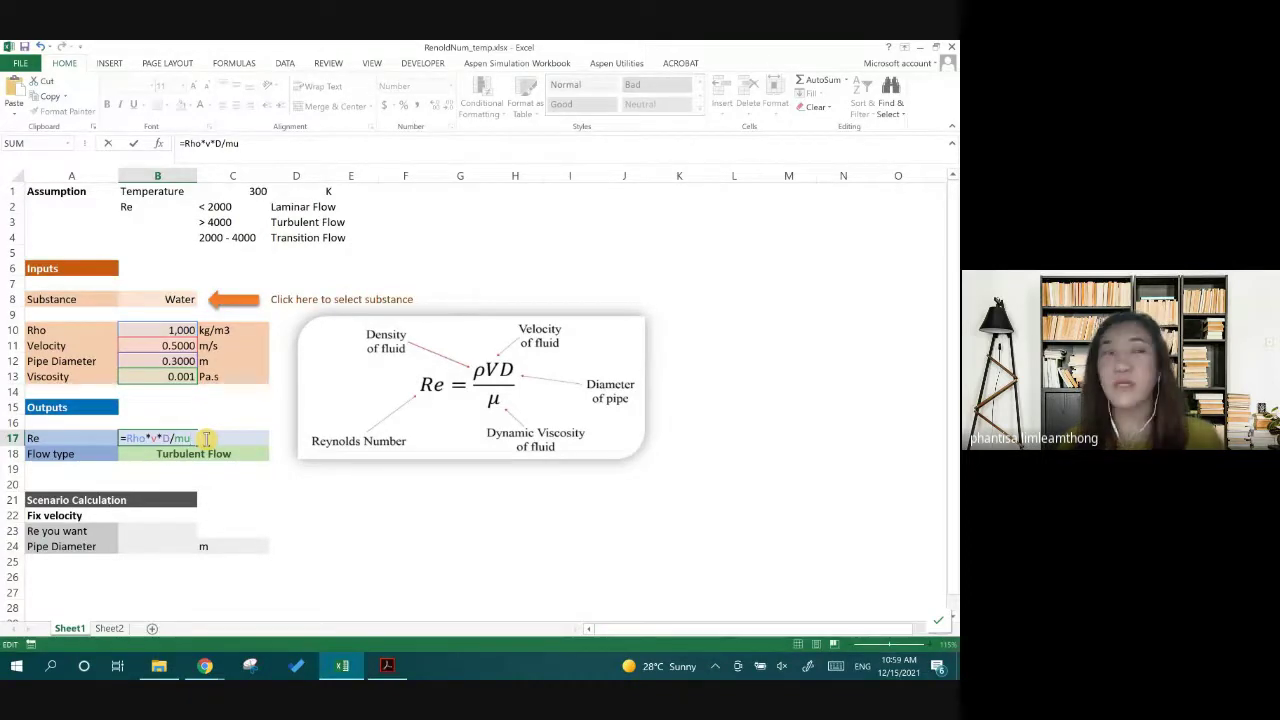
key(Return)
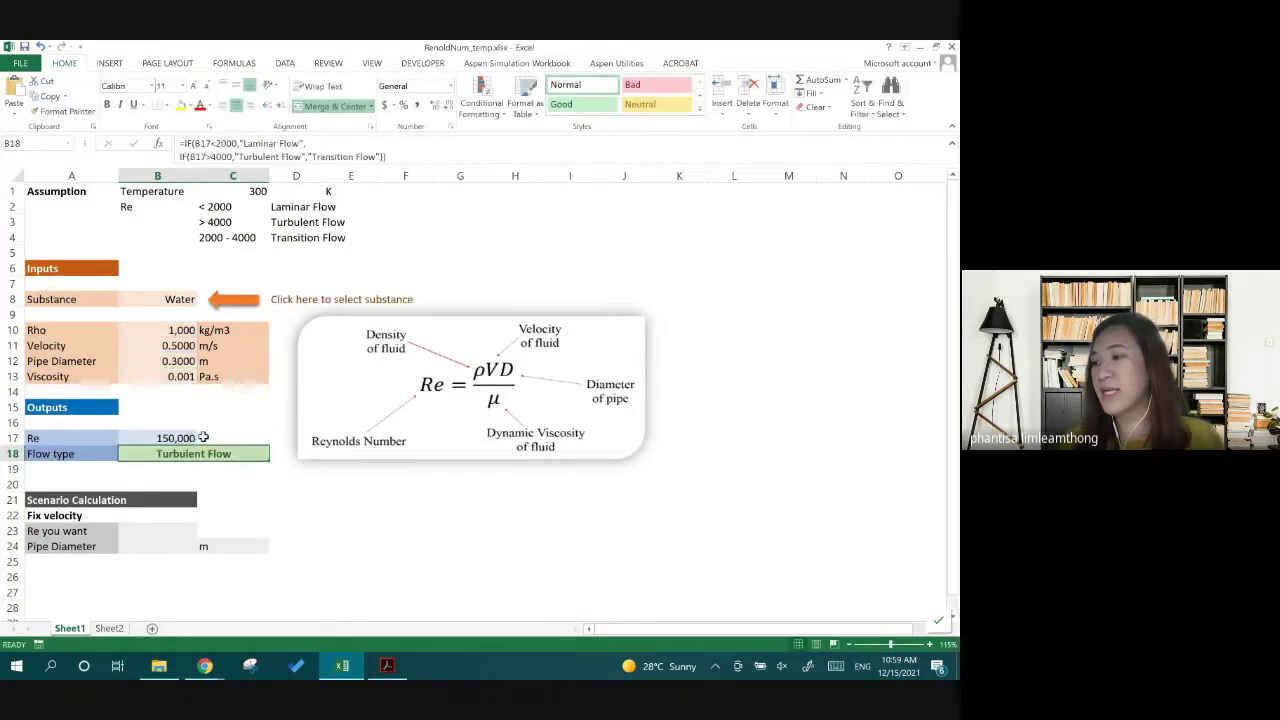
Change the Pipe Diameter to 0.01 m, dropping Re to 5,000
click(190, 437)
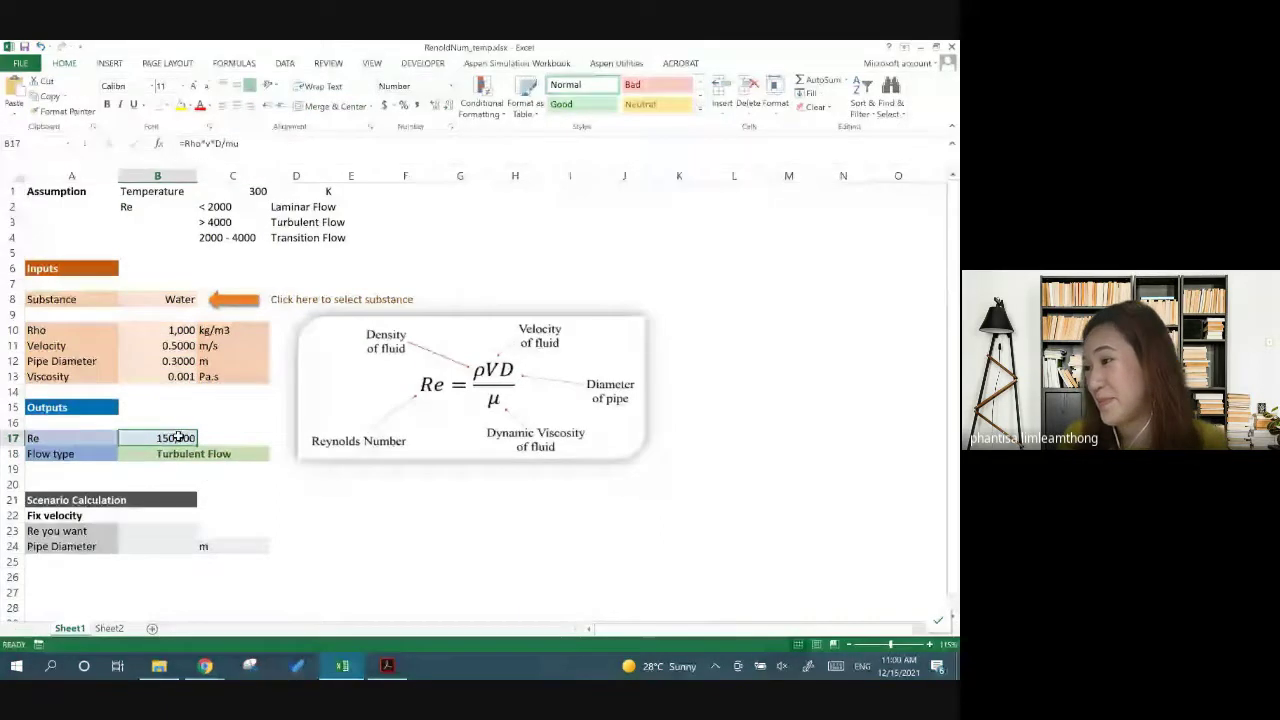
click(195, 363)
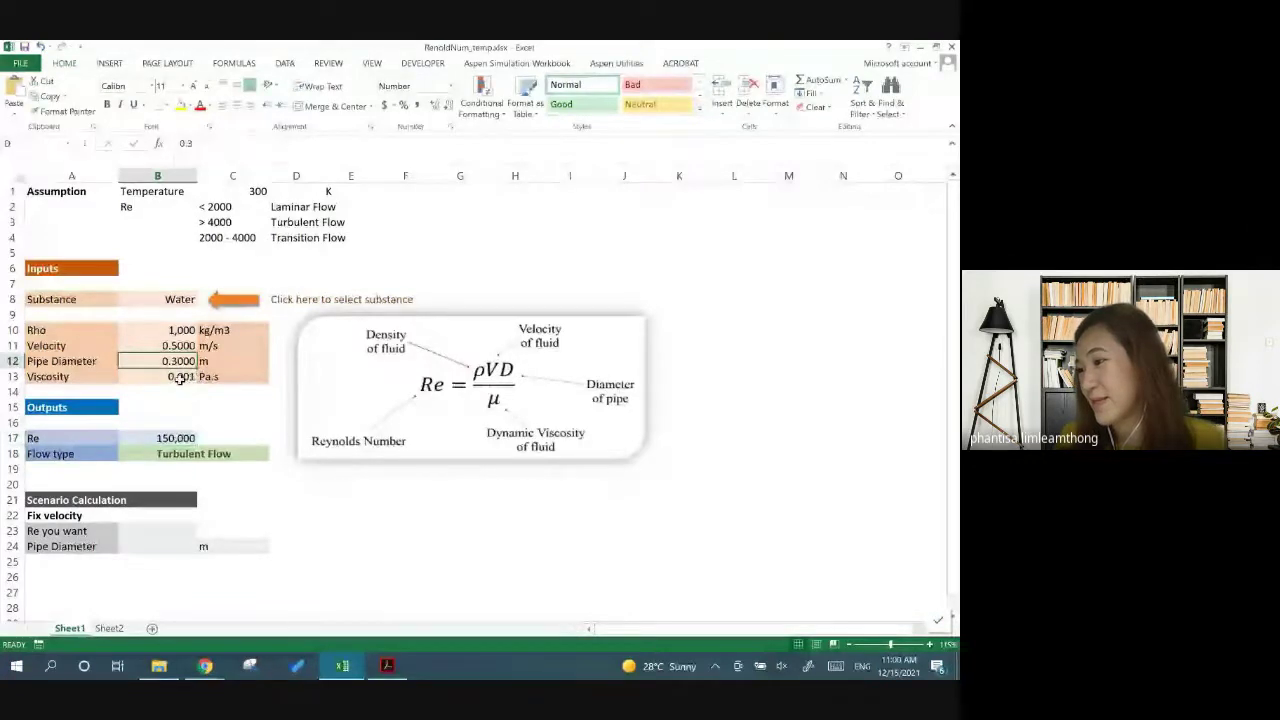
click(203, 346)
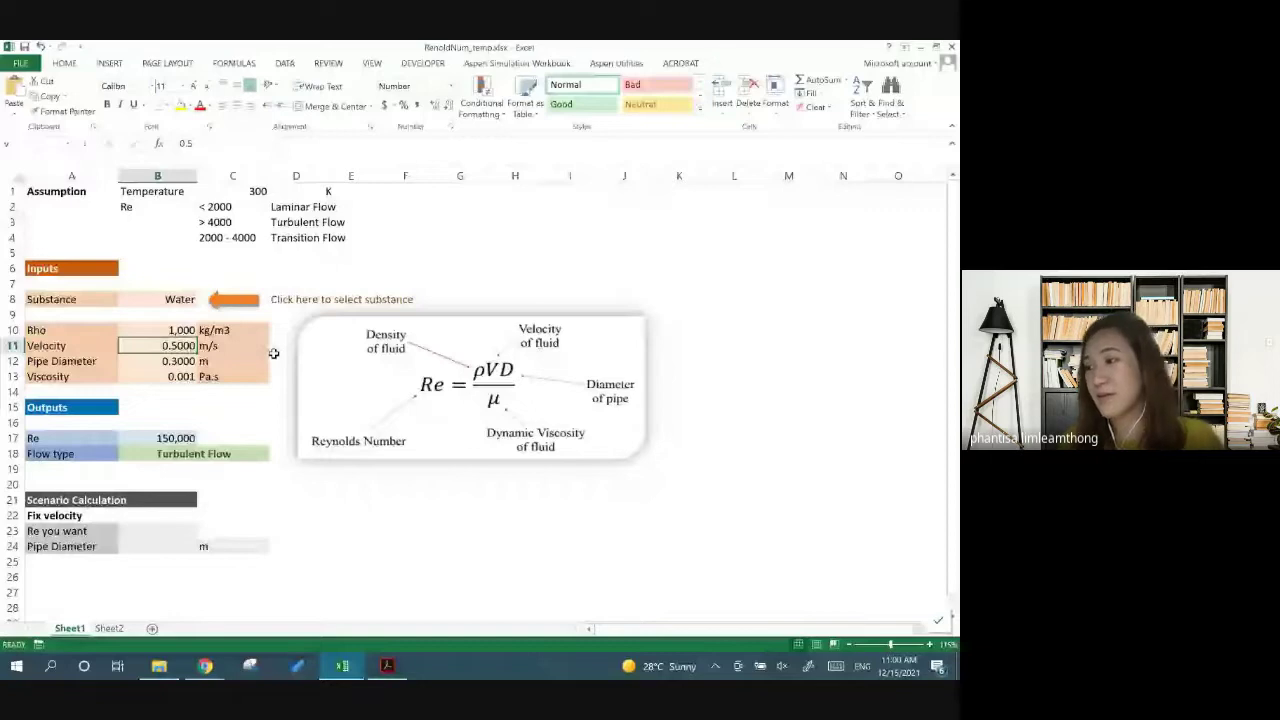
click(196, 357)
text(0.01)
key(Return)
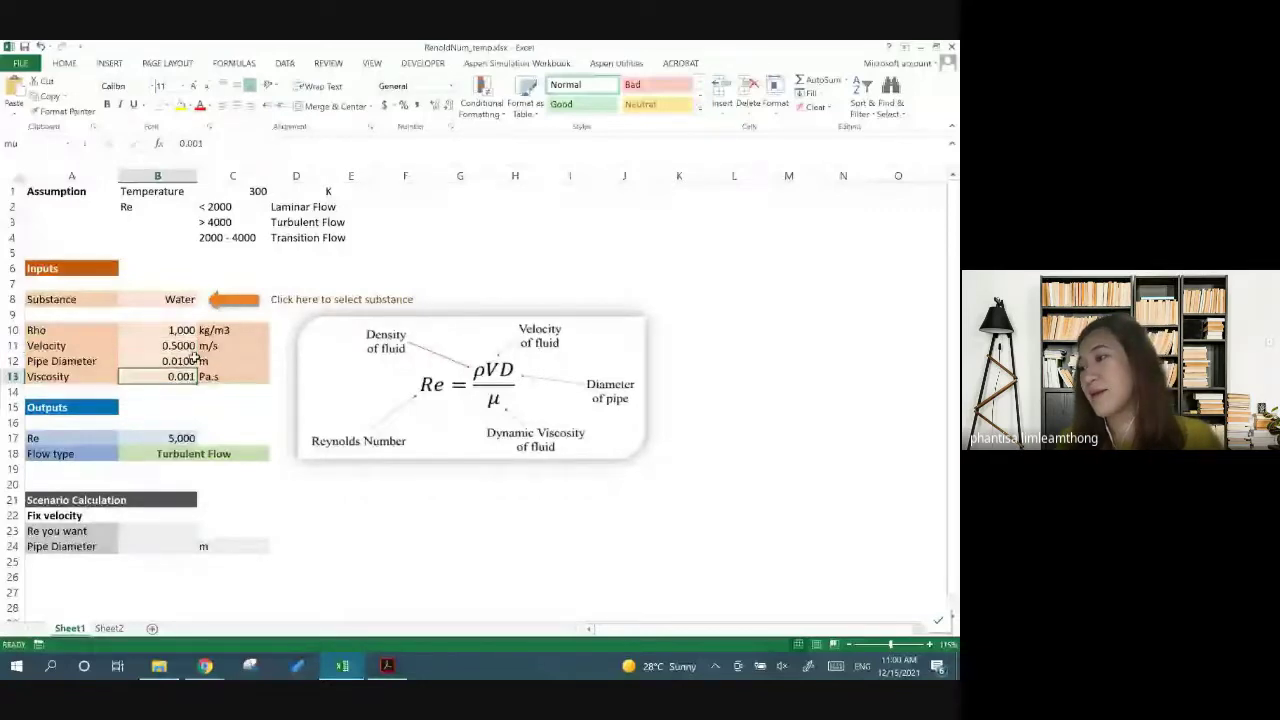
click(232, 407)
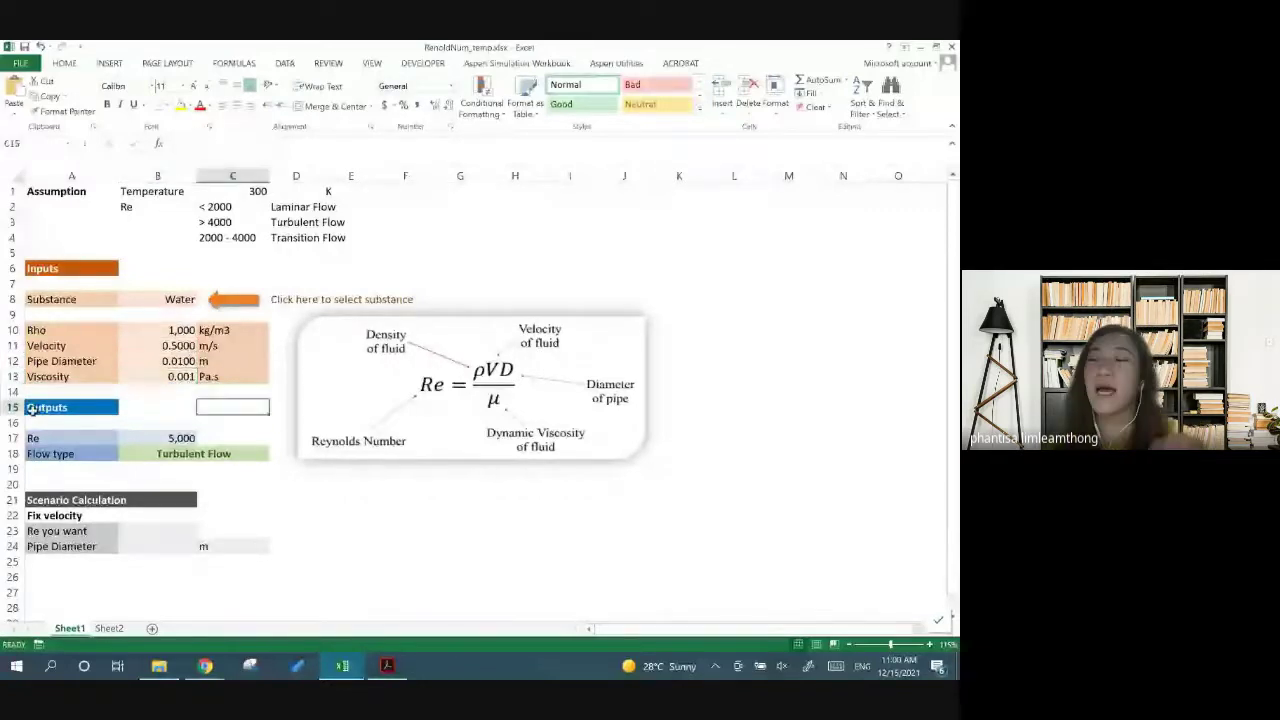
Name the Re result cell B17 'Re' through the Name Box
click(165, 438)
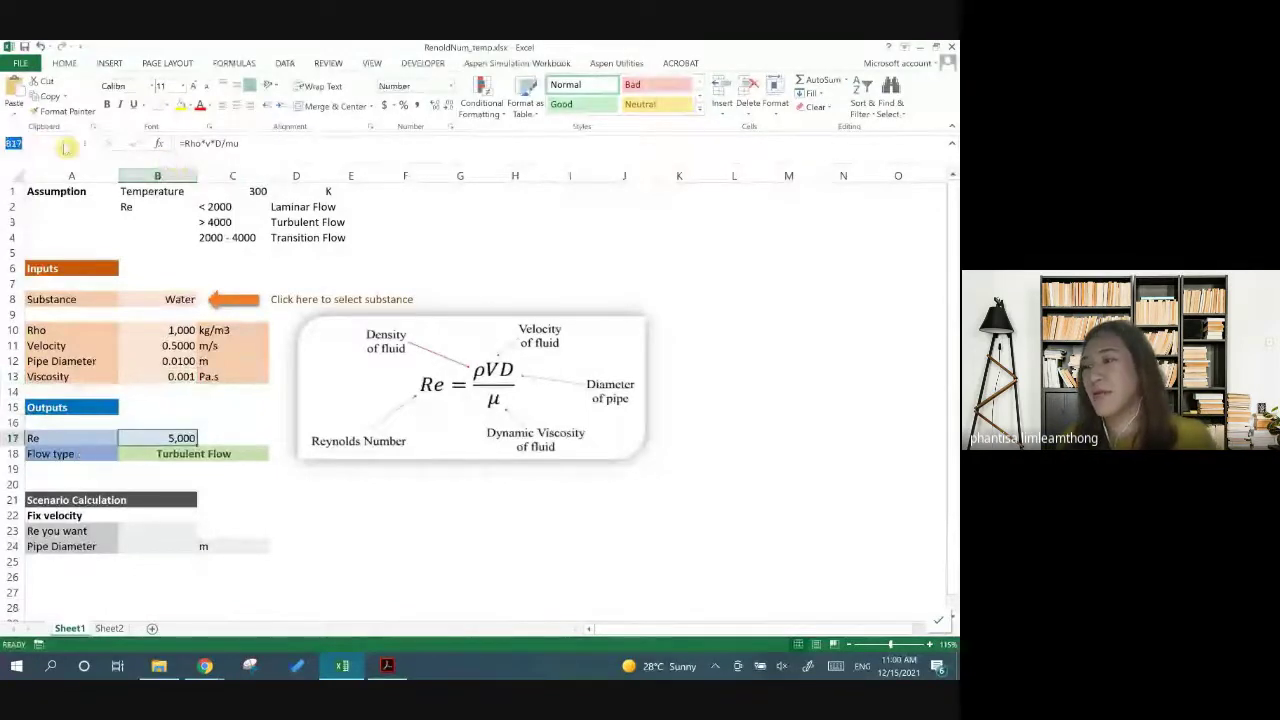
click(60, 144)
text(Re)
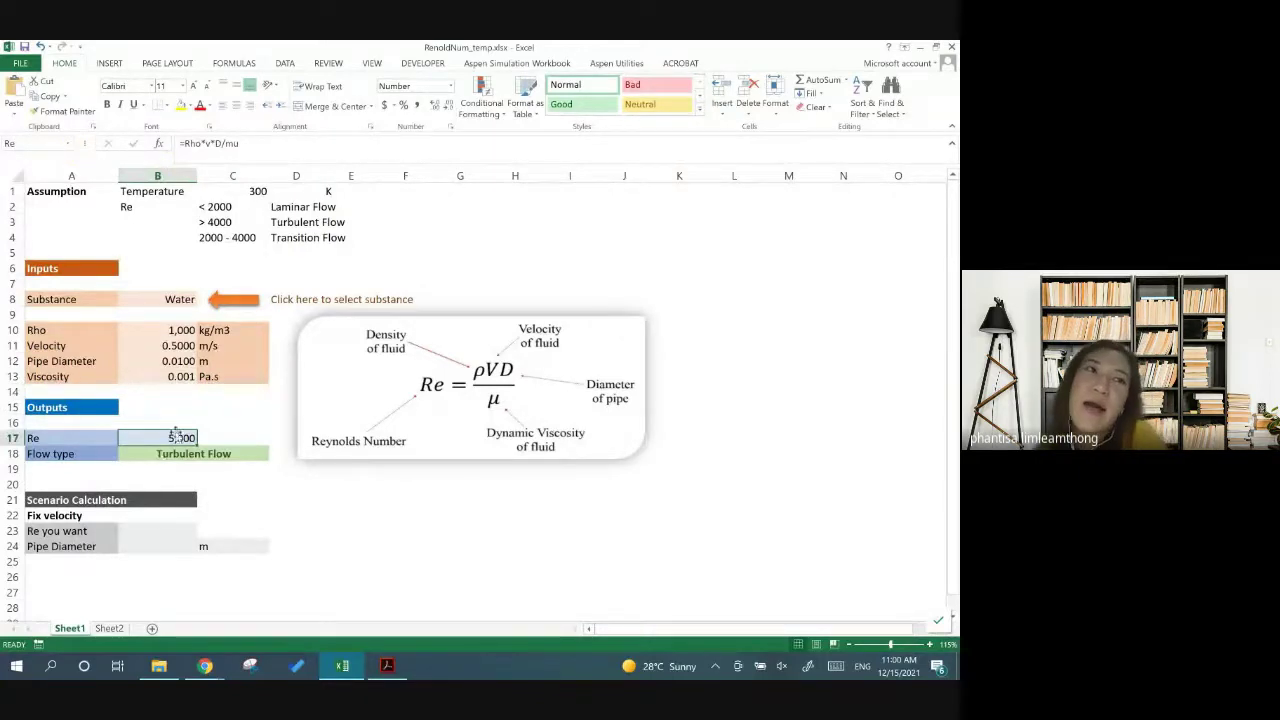
drag(190, 412, 203, 412)
click(183, 437)
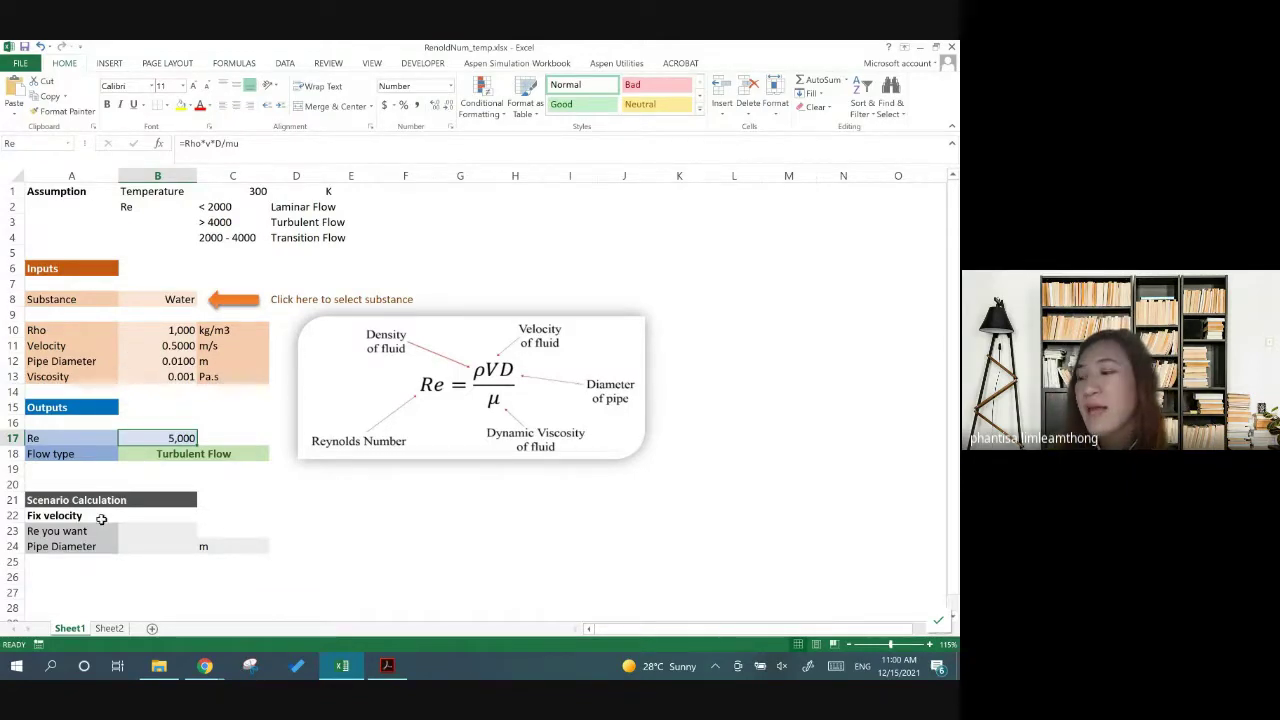
click(110, 628)
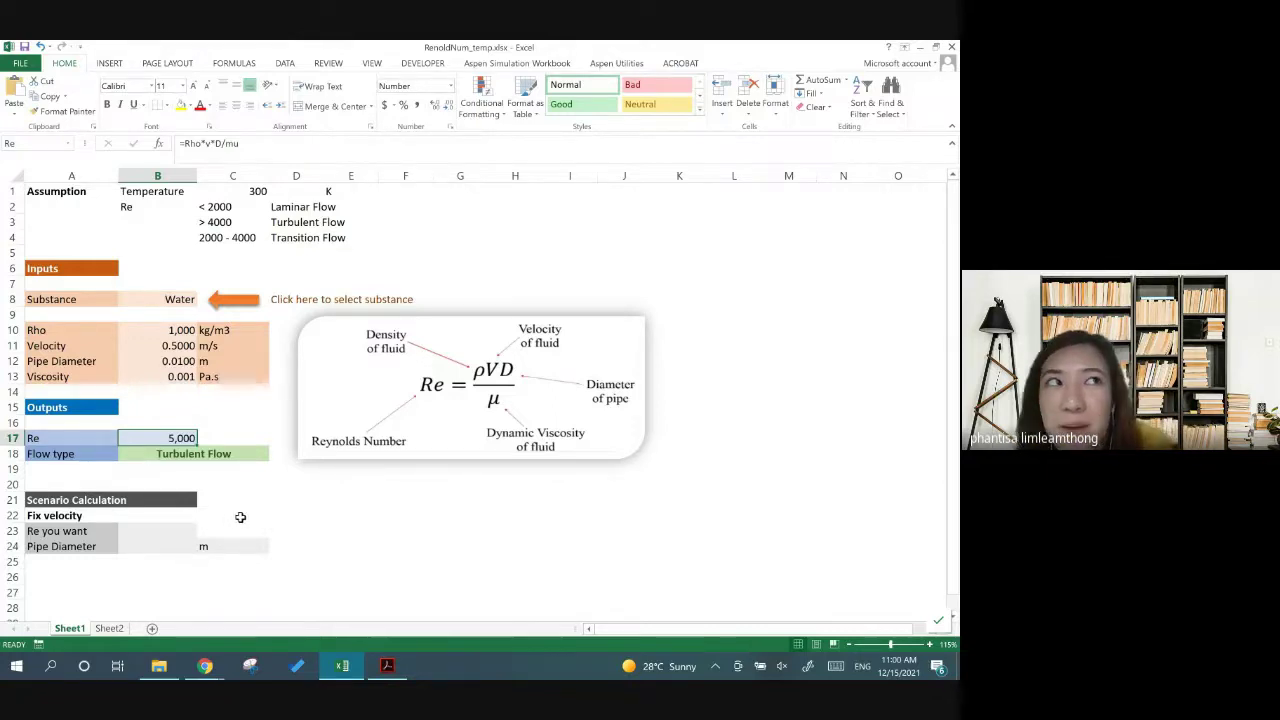
click(162, 299)
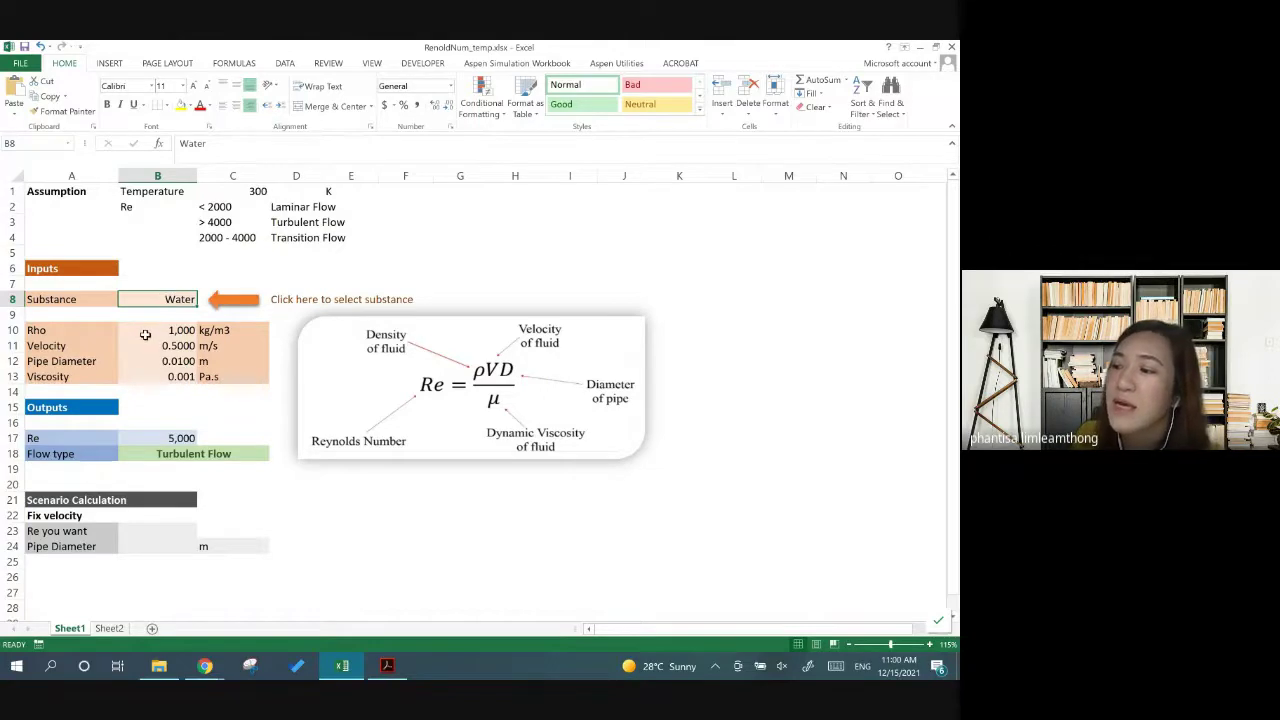
click(146, 333)
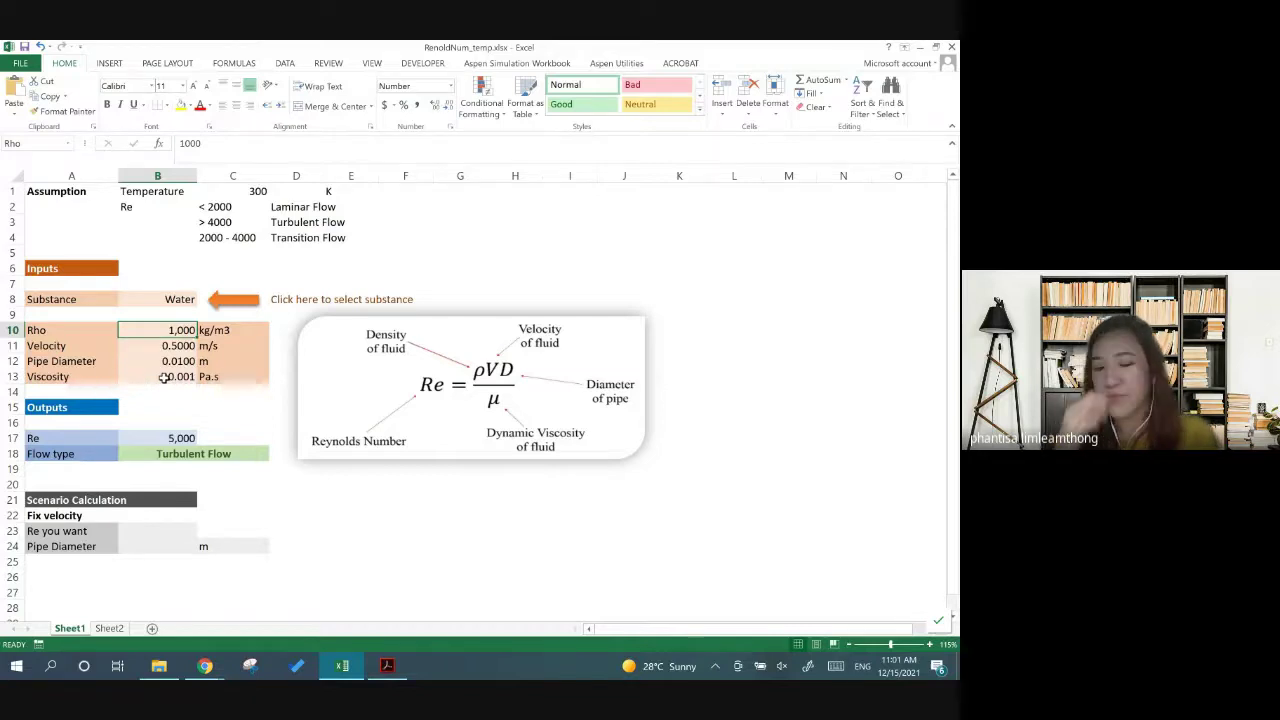
click(250, 275)
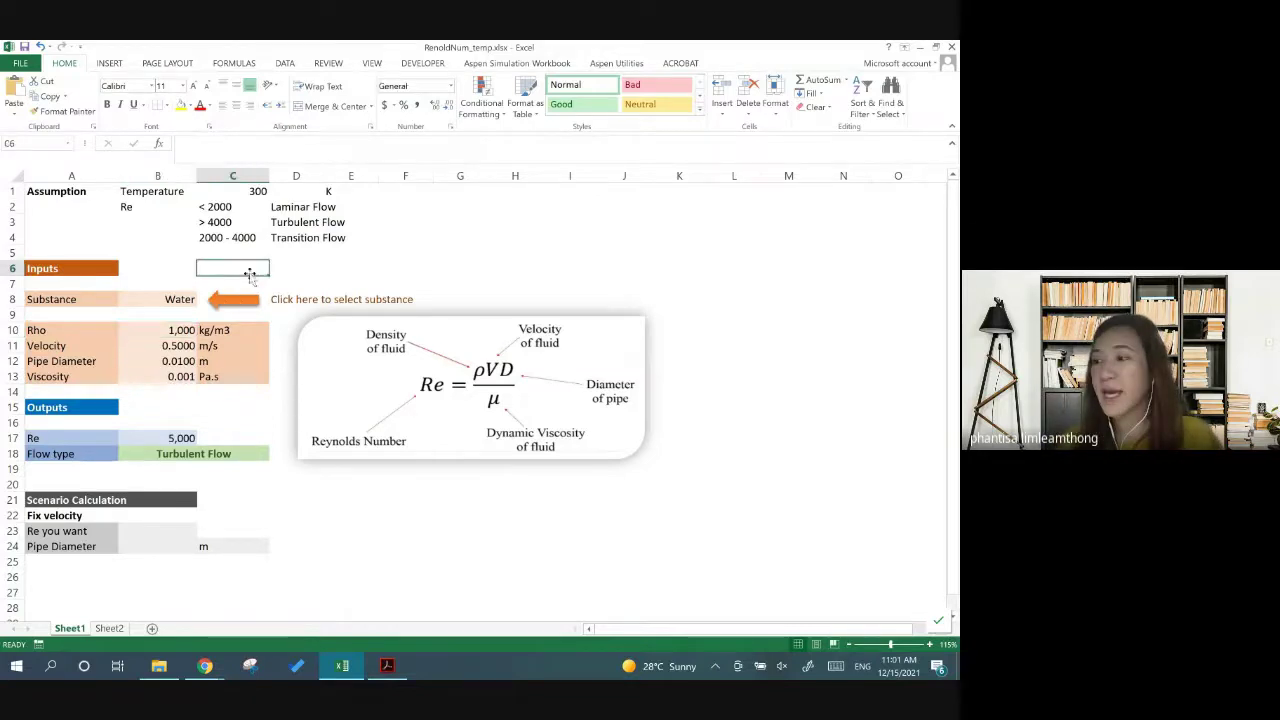
click(185, 299)
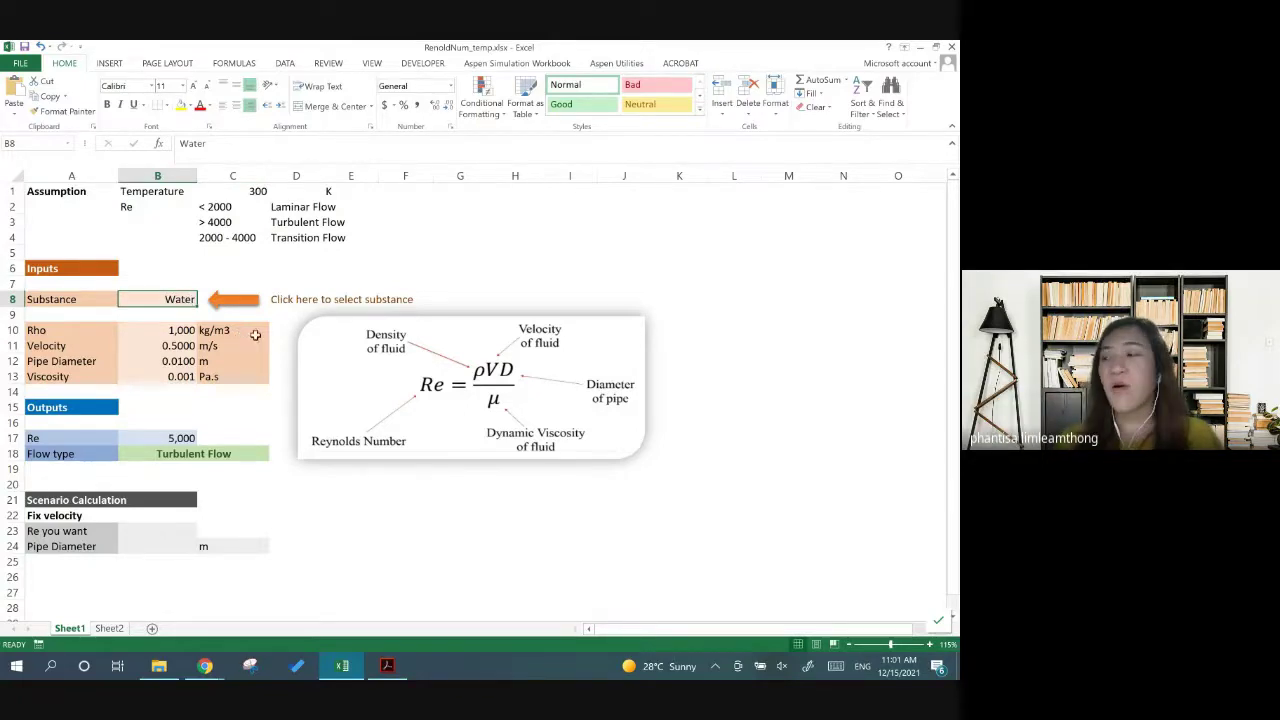
Rename Sheet2, which holds the fluid table, to 'Table'
click(110, 629)
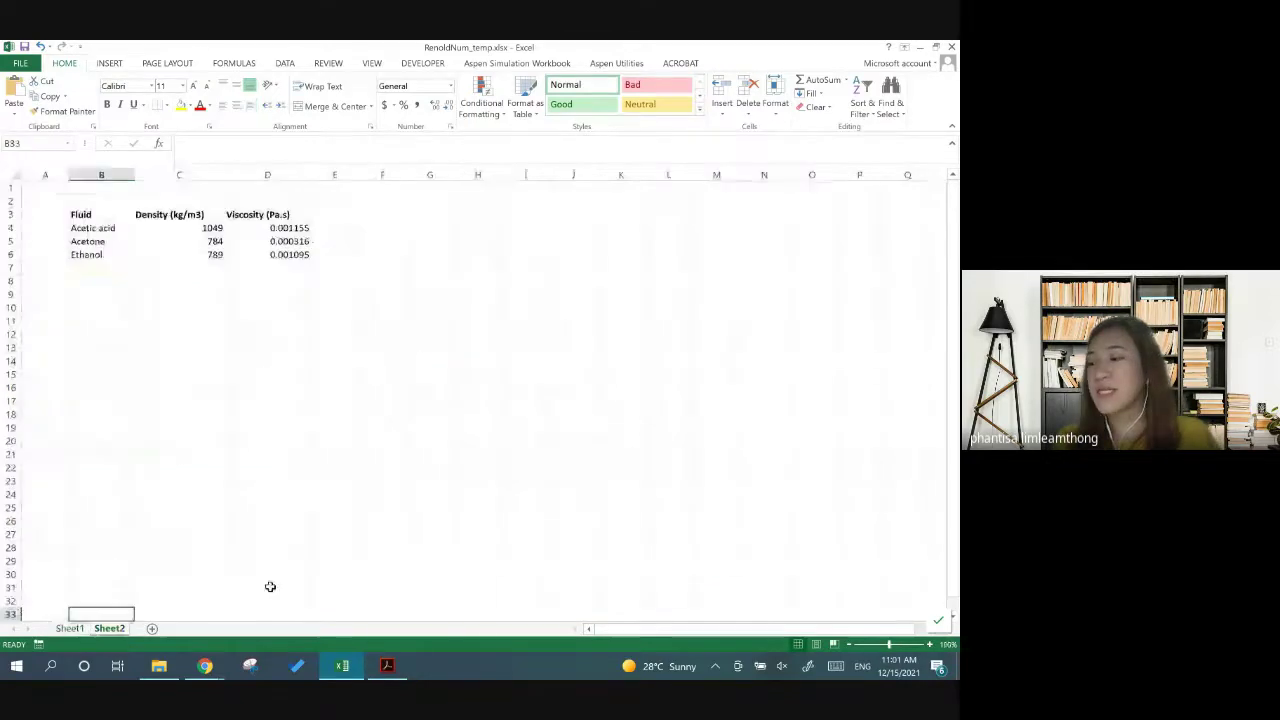
click(143, 230)
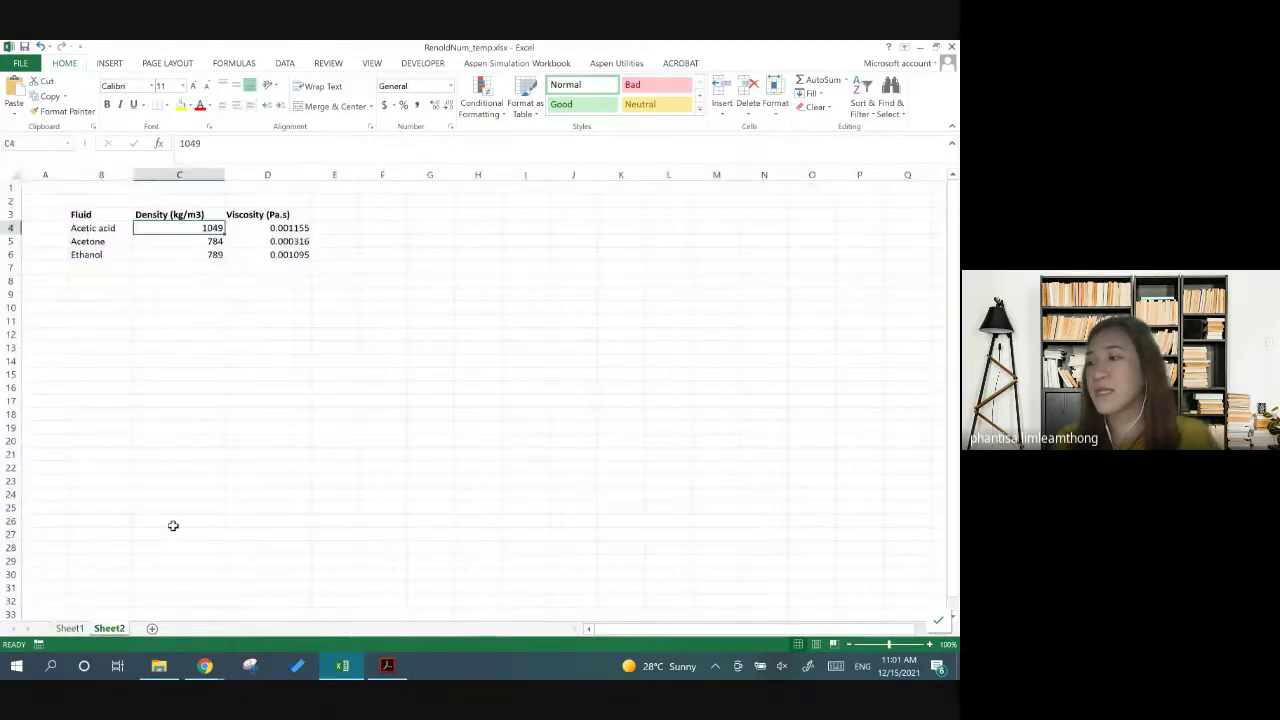
click(284, 298)
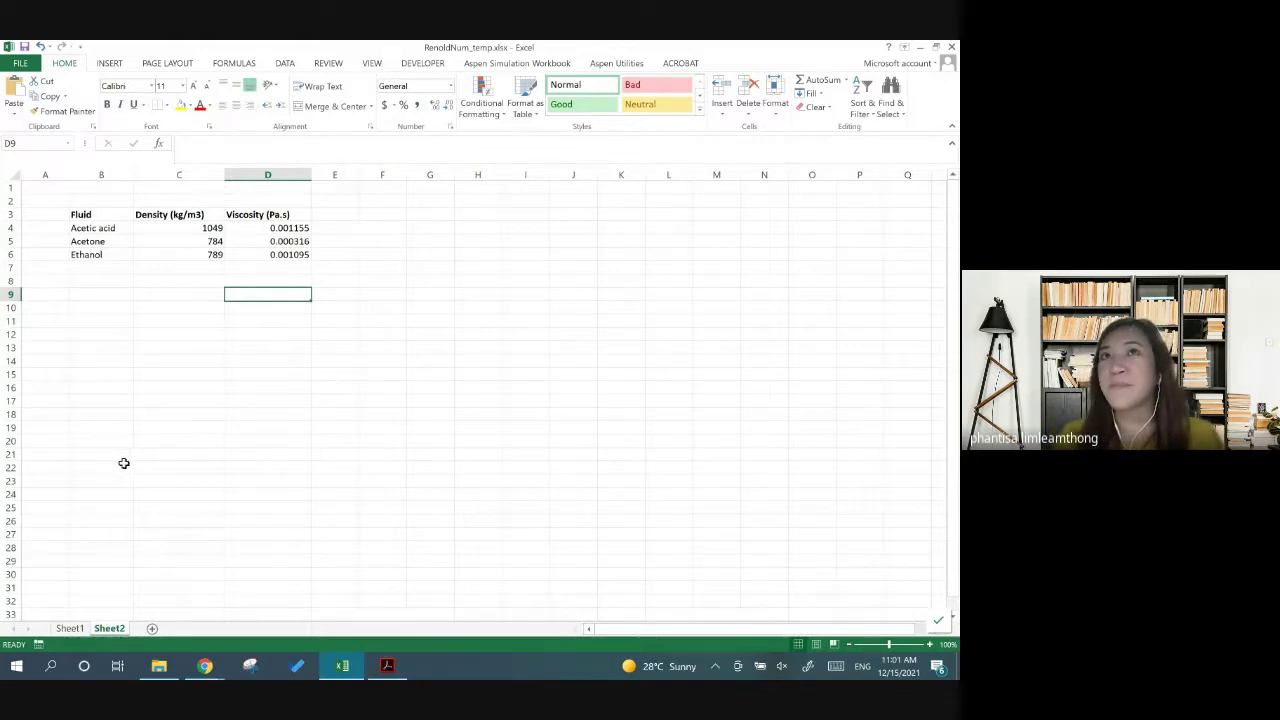
click(106, 630)
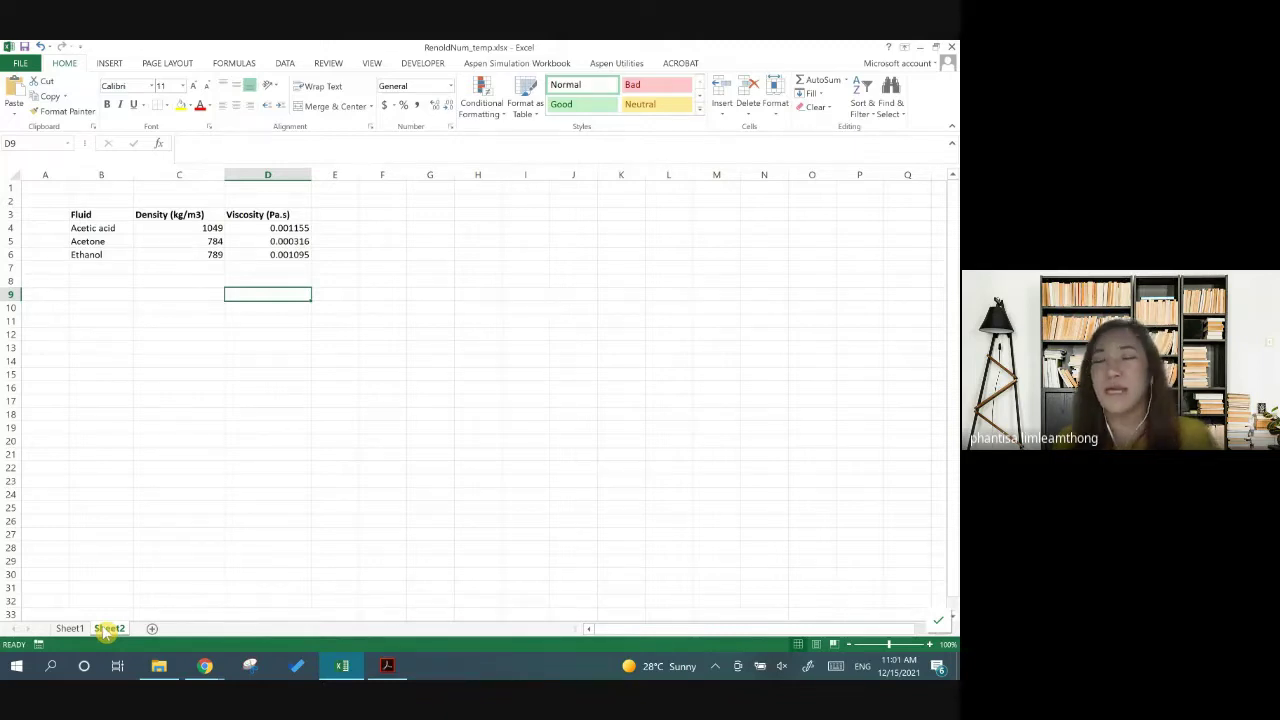
right_click(106, 630)
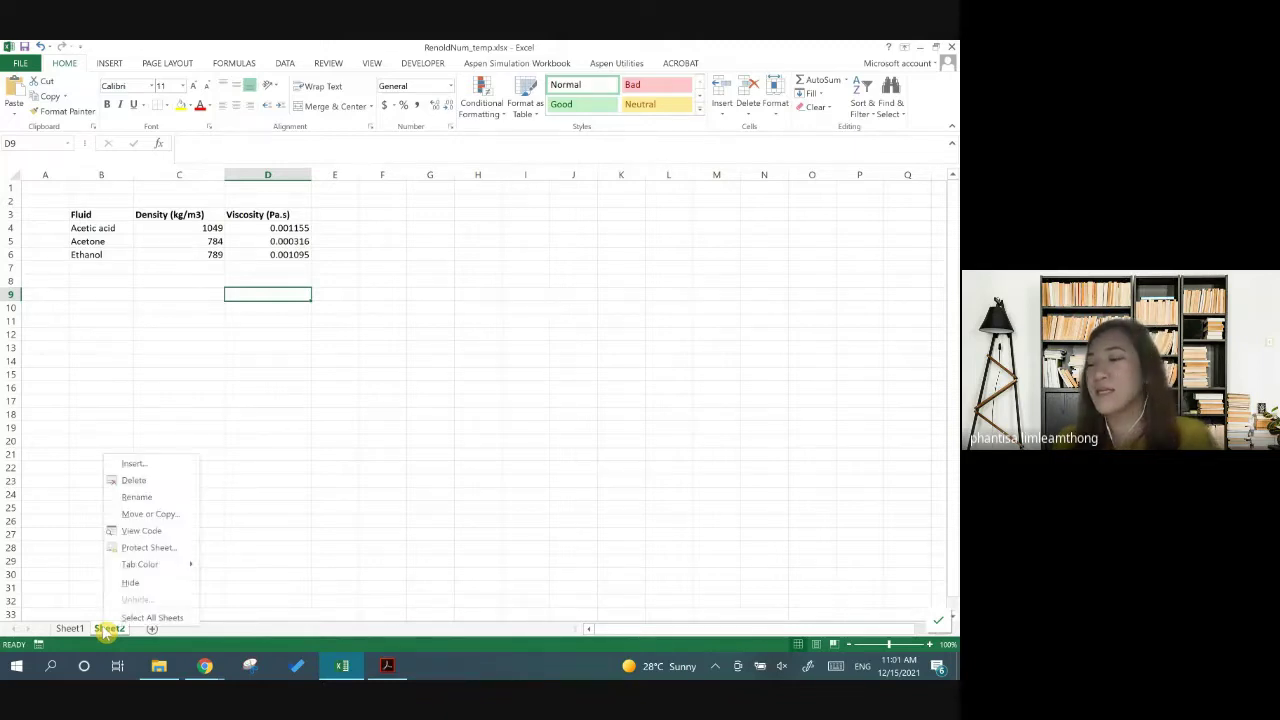
click(157, 499)
text(Table)
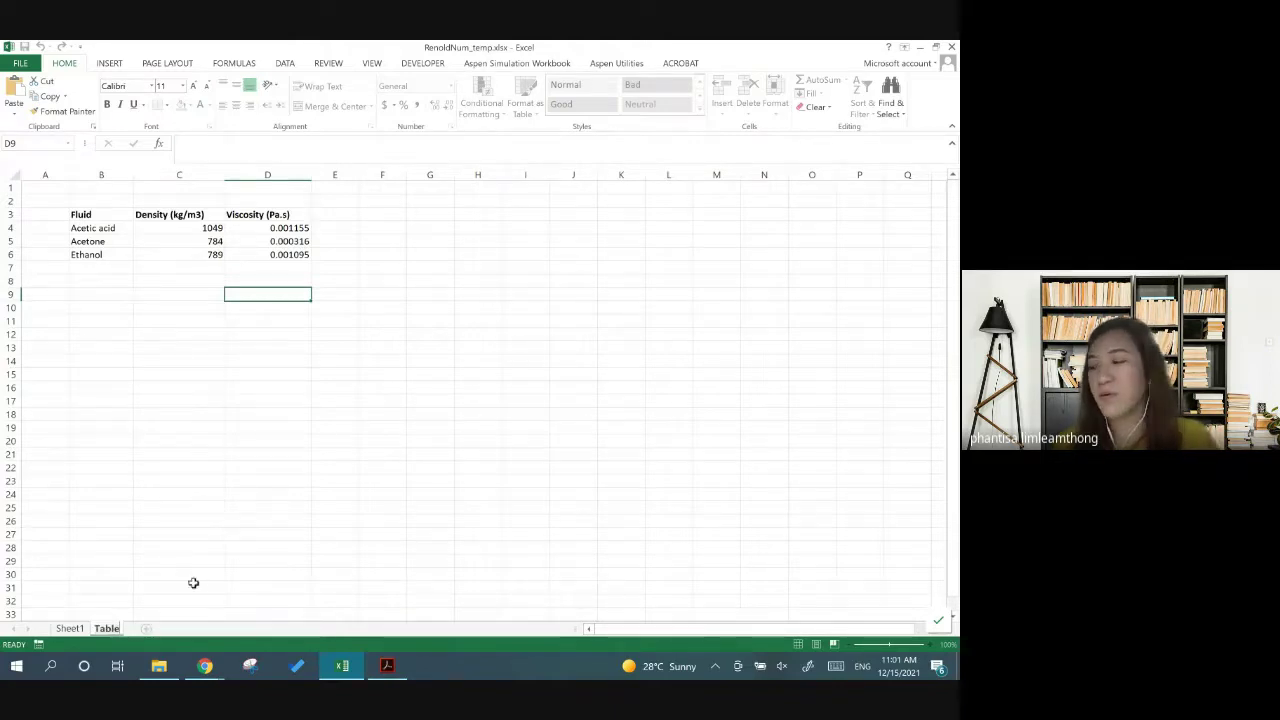
click(108, 628)
Give the Table sheet tab a yellow colour
click(138, 604)
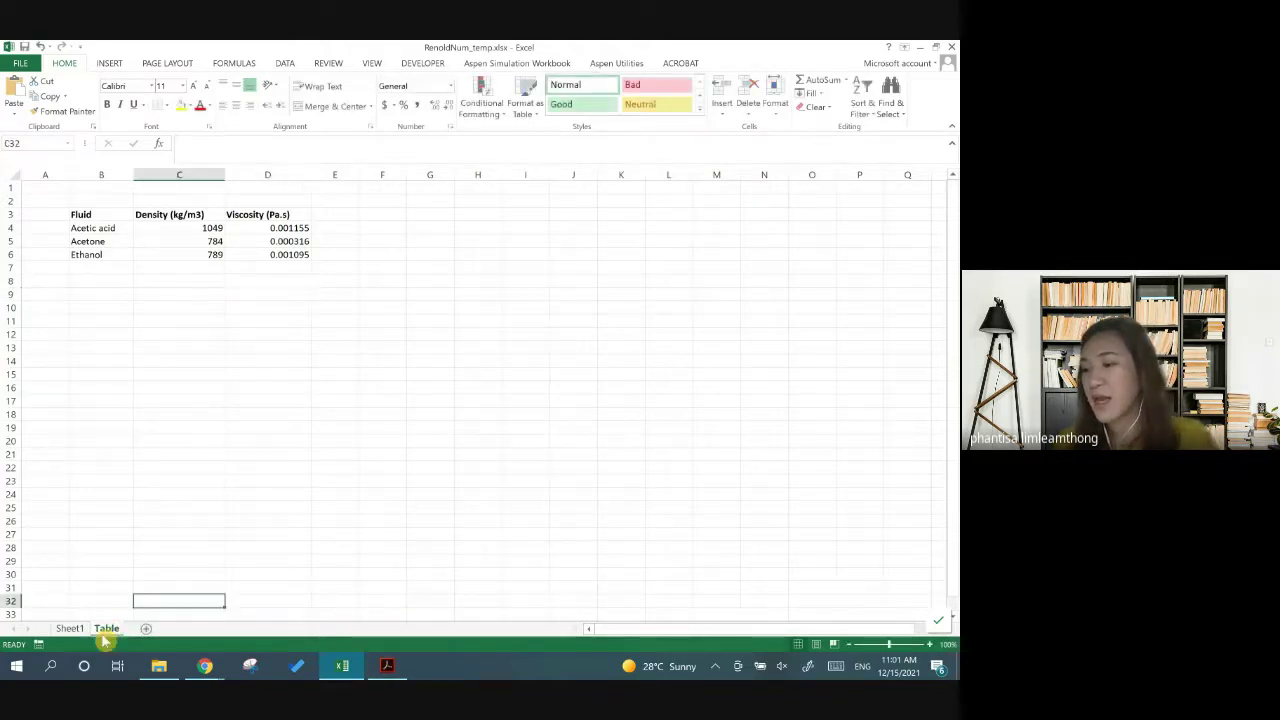
right_click(106, 628)
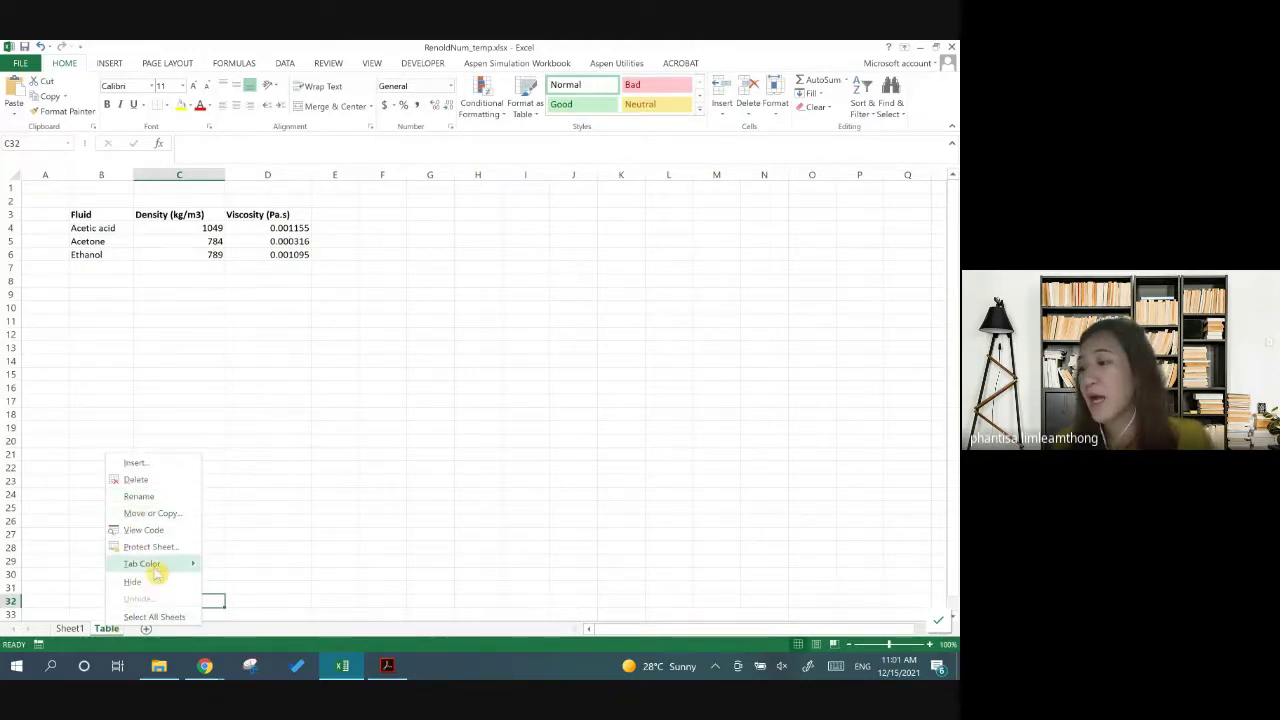
mouse_move(152, 563)
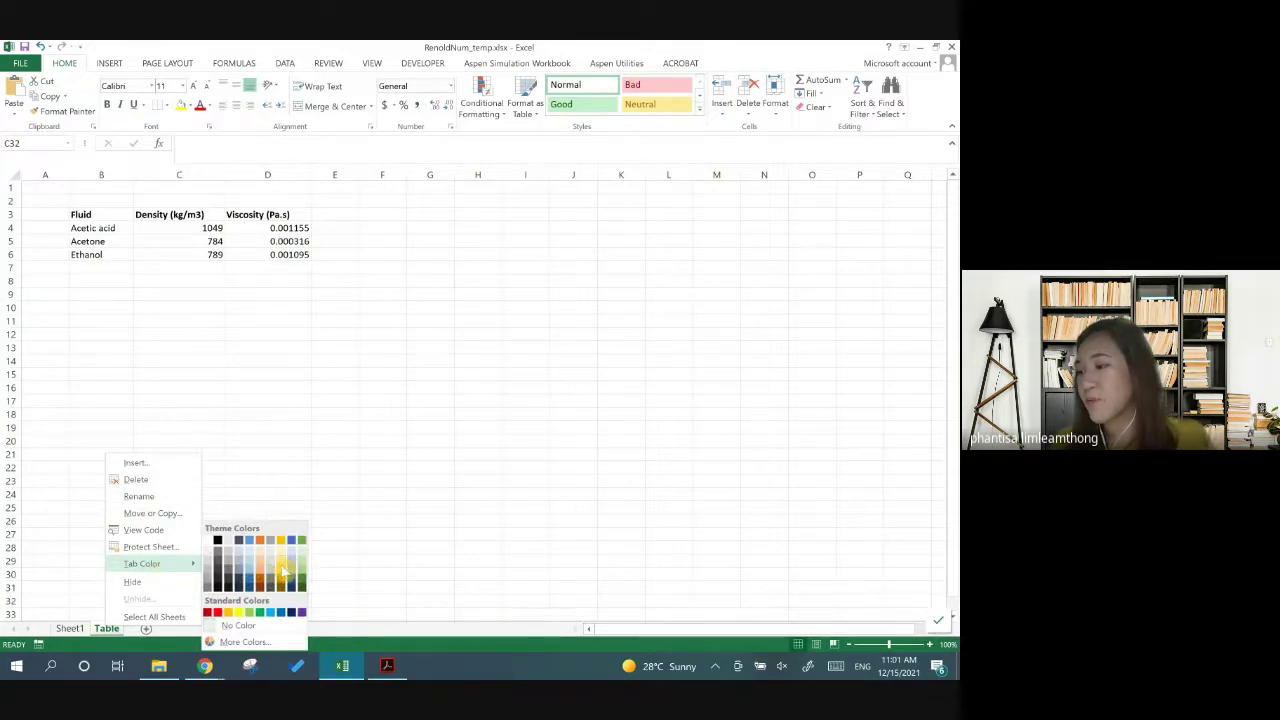
click(283, 570)
click(190, 587)
right_click(106, 628)
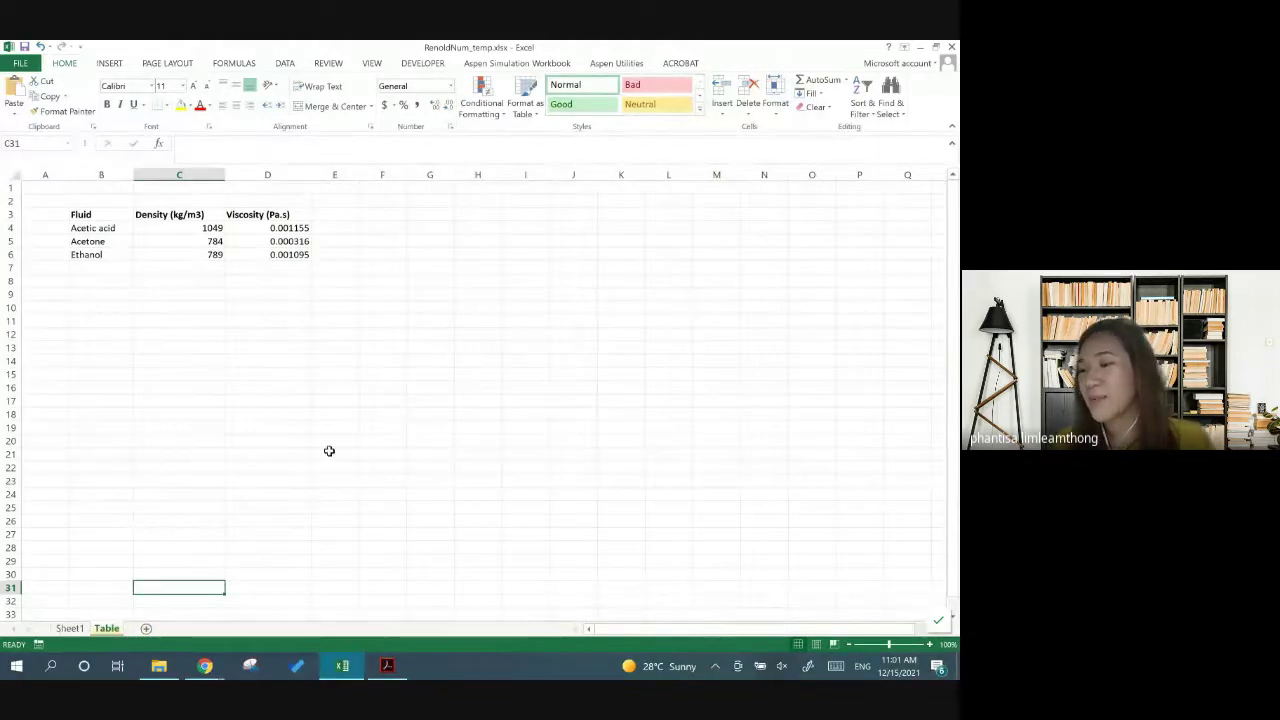
Rename Sheet1 to 'CalSheet'
right_click(66, 628)
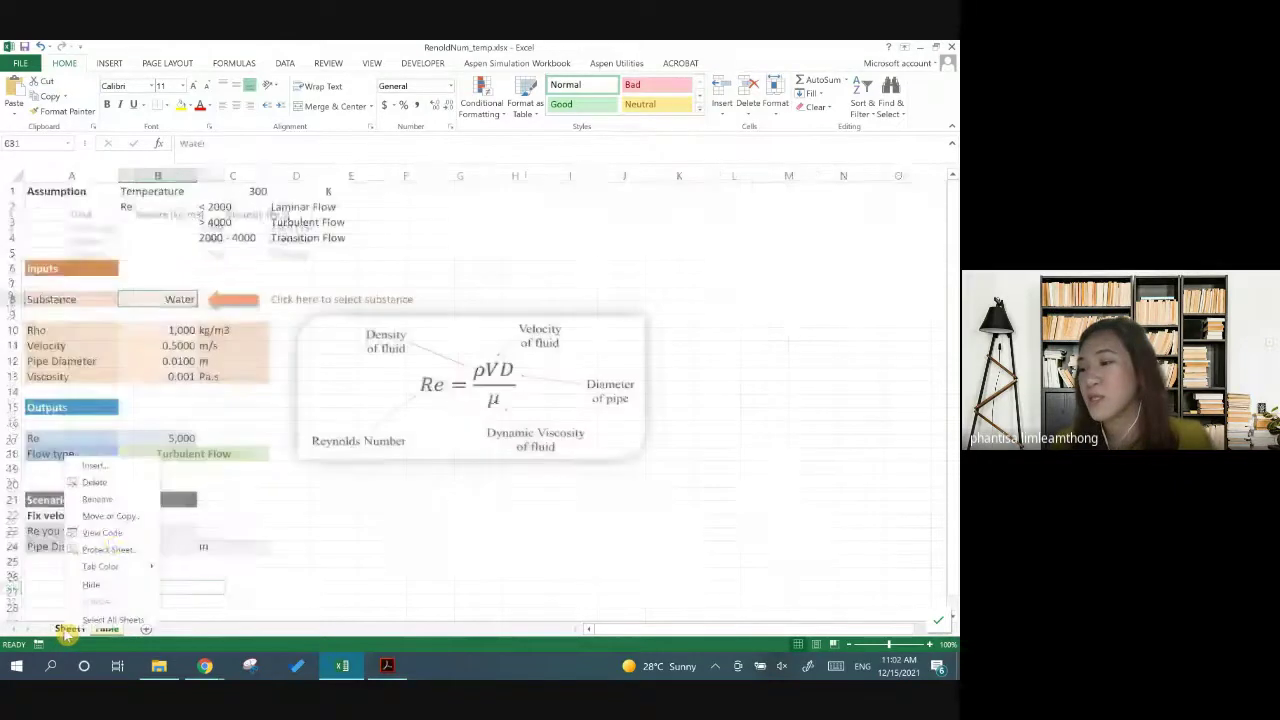
click(106, 500)
text(Cal)
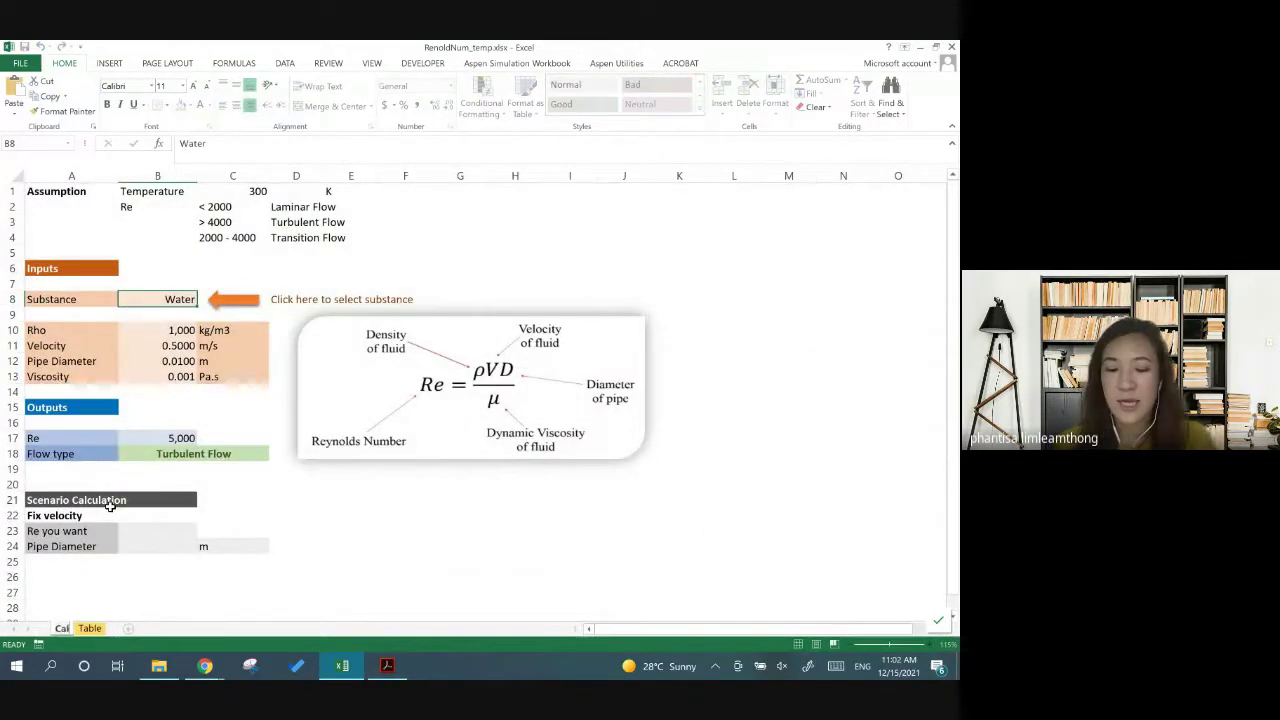
text(Sheet)
key(Return)
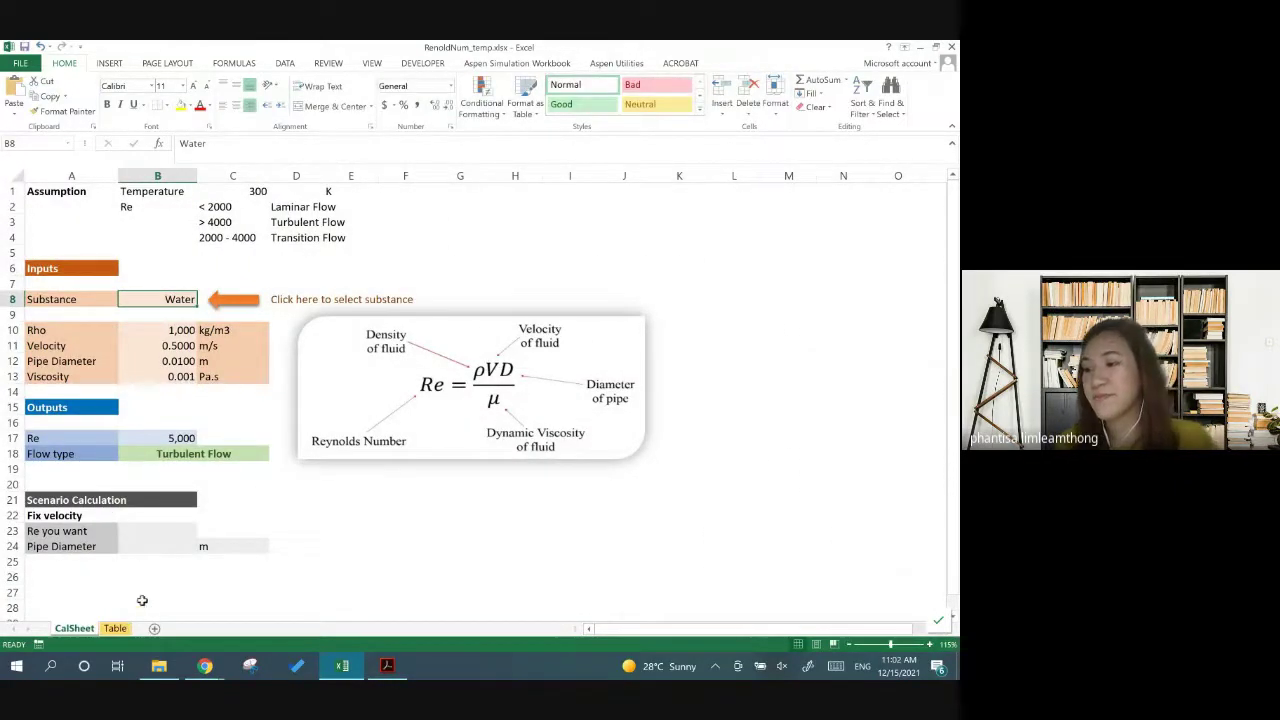
Give the CalSheet tab an orange colour and return to the Table sheet
right_click(80, 629)
mouse_move(125, 565)
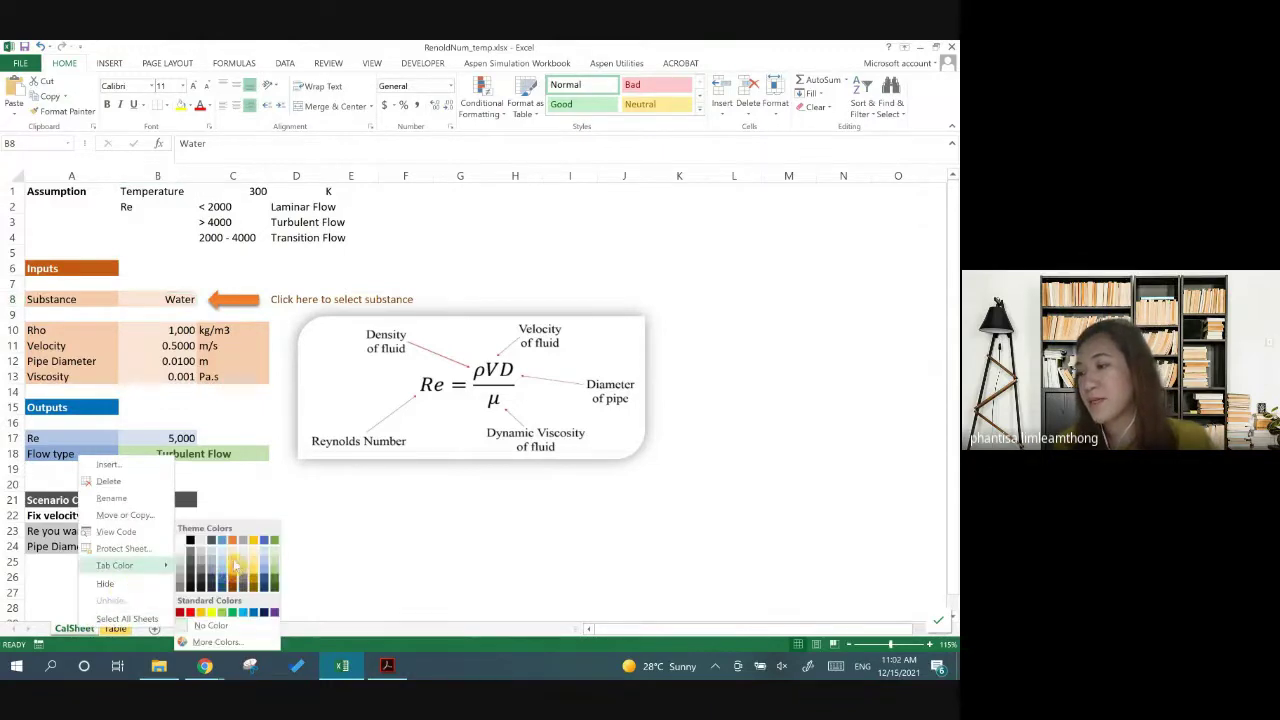
click(233, 567)
click(114, 628)
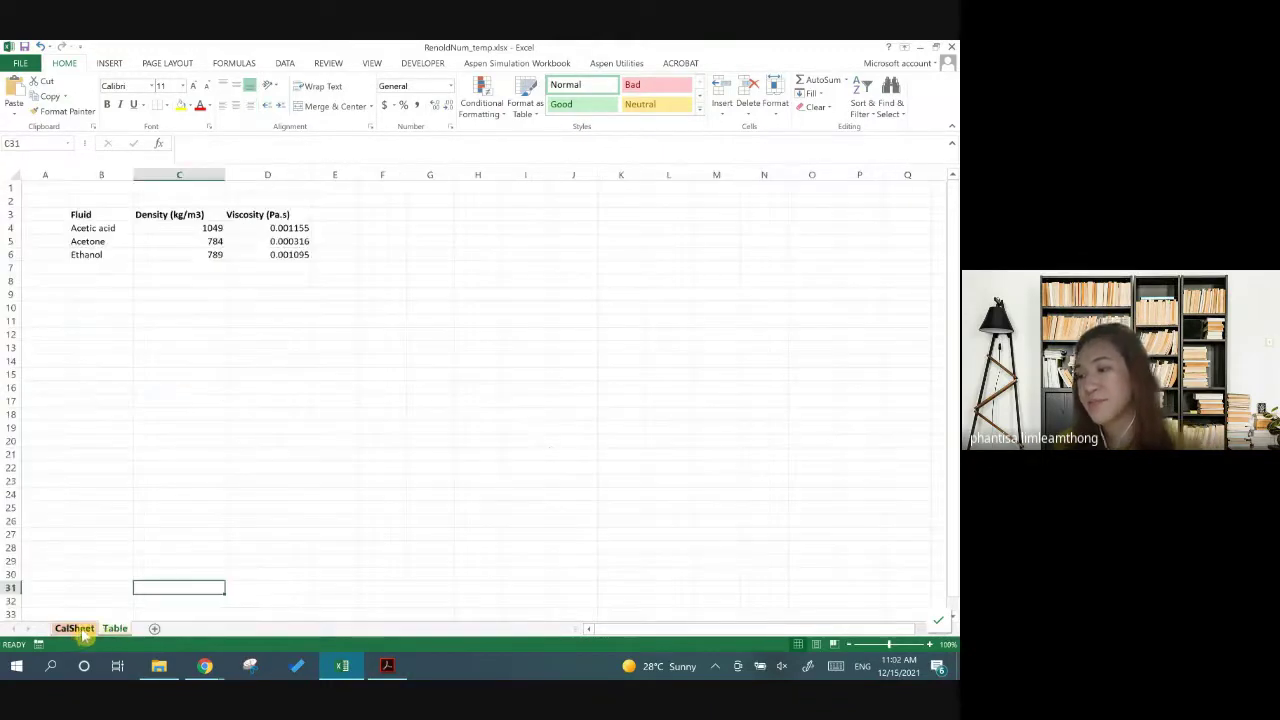
click(114, 628)
click(74, 628)
click(197, 360)
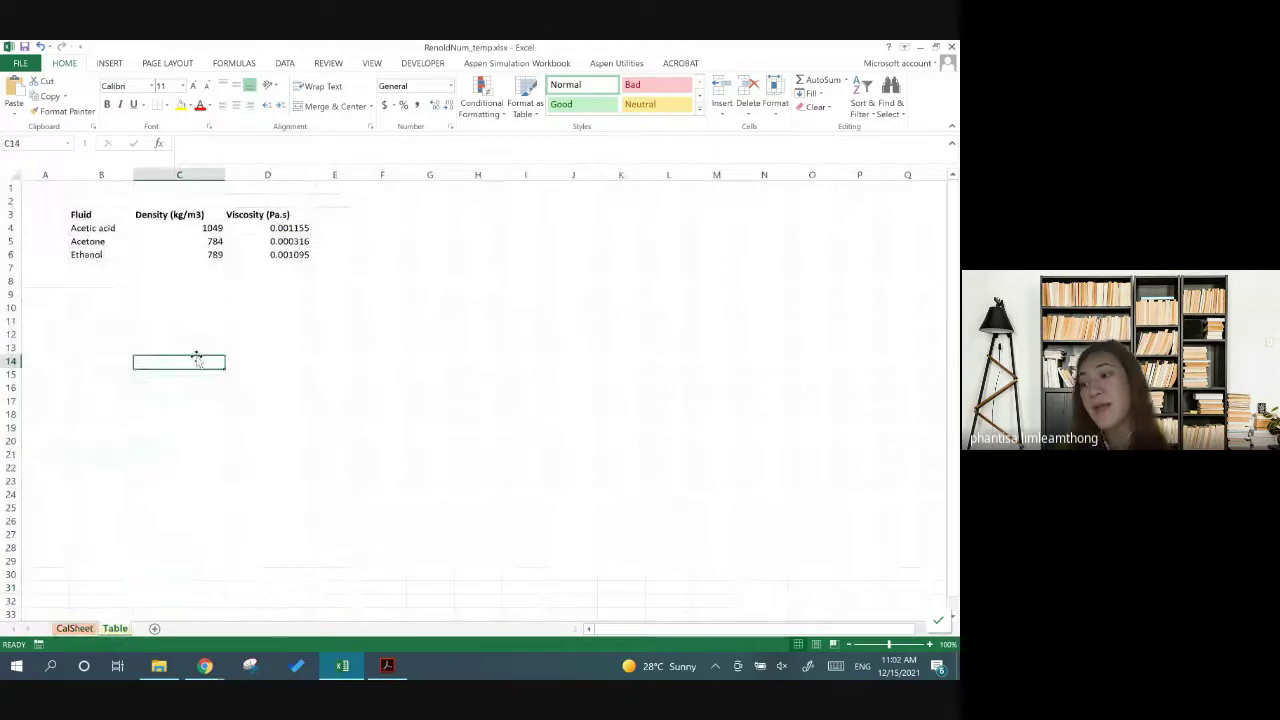
click(249, 291)
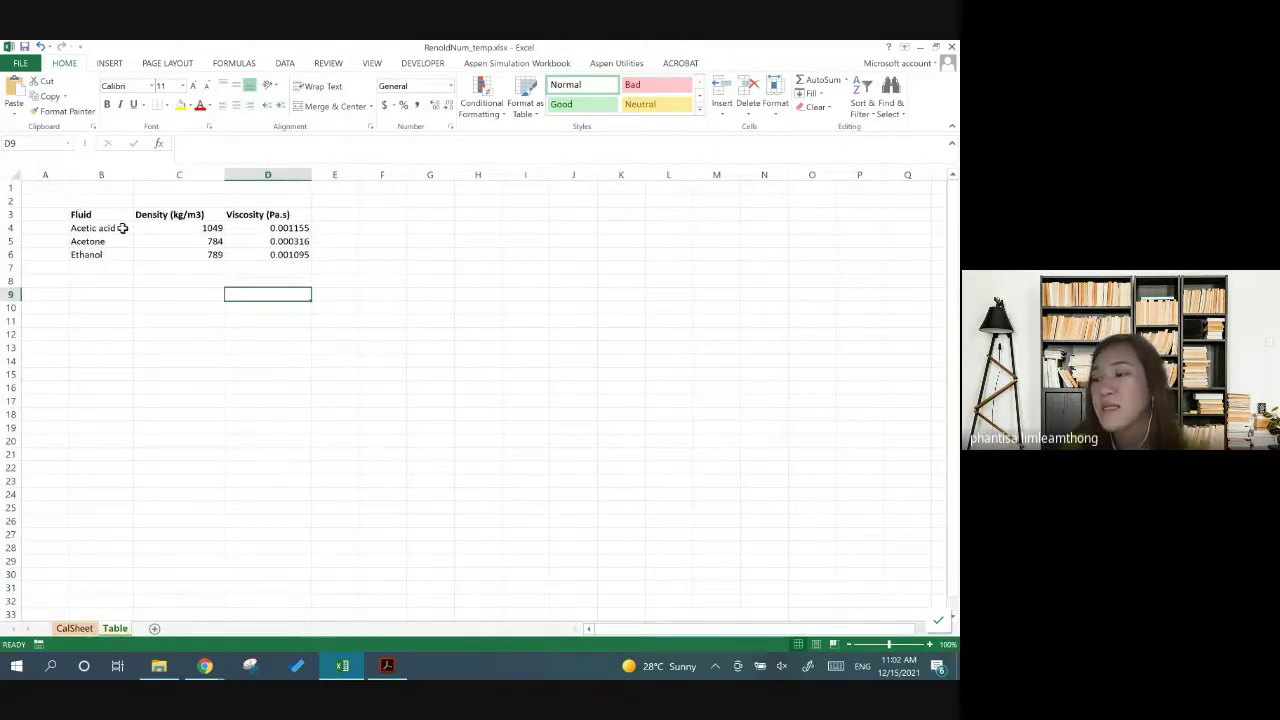
Select the fluid names Acetic acid to Ethanol in B4:B6 on the Table sheet
drag(96, 214, 290, 254)
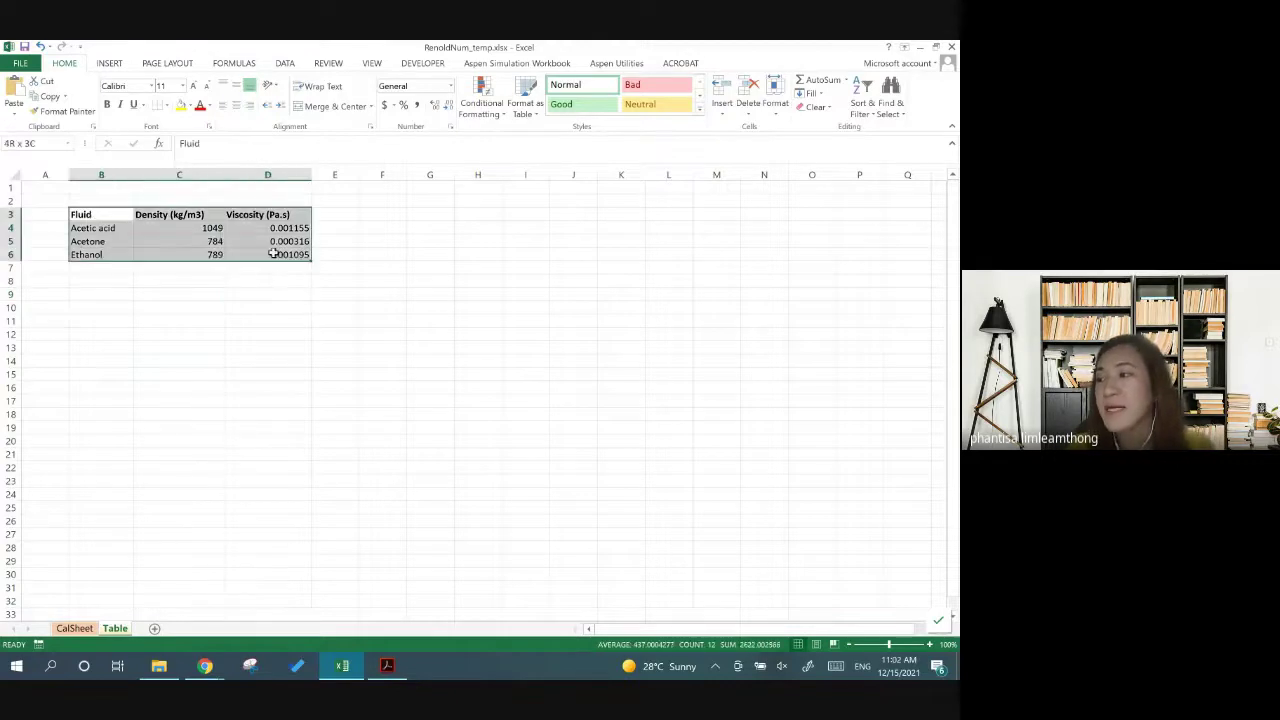
click(101, 320)
drag(100, 214, 300, 270)
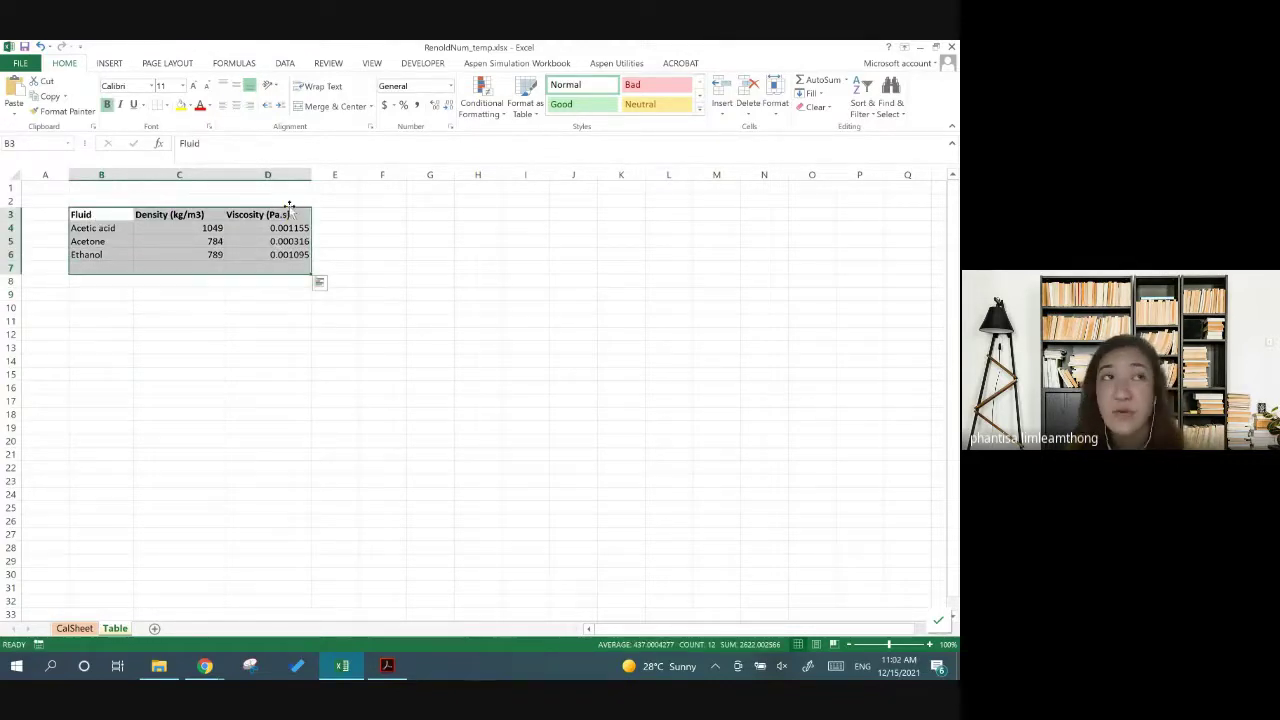
click(379, 219)
drag(100, 228, 100, 250)
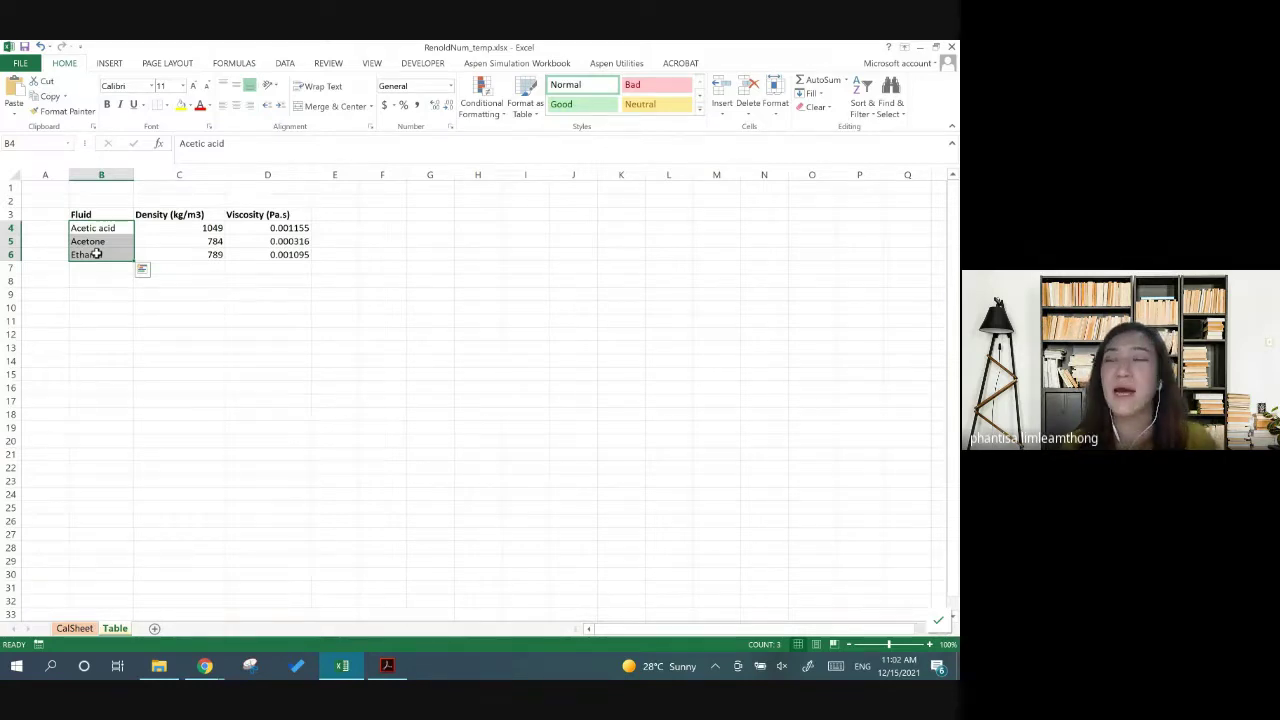
click(108, 229)
drag(115, 229, 112, 250)
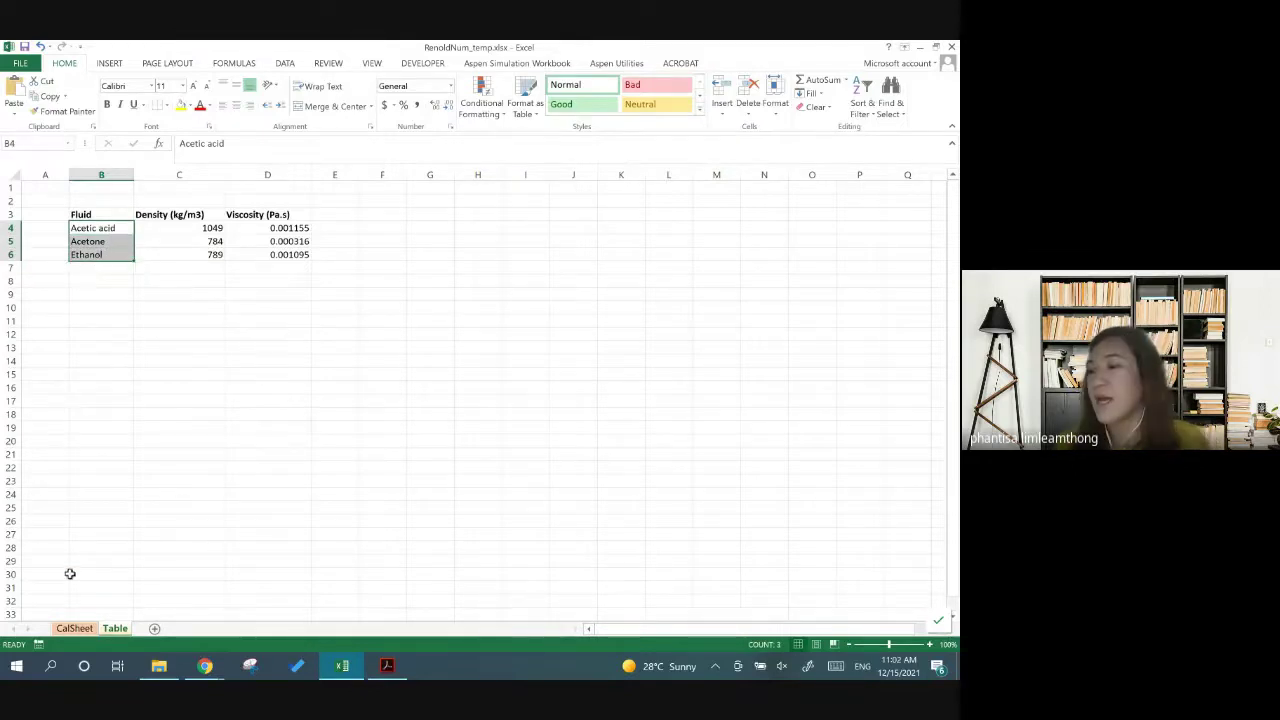
Return to CalSheet, select the Substance cell B8 and show the DATA ribbon tab
click(74, 629)
click(185, 297)
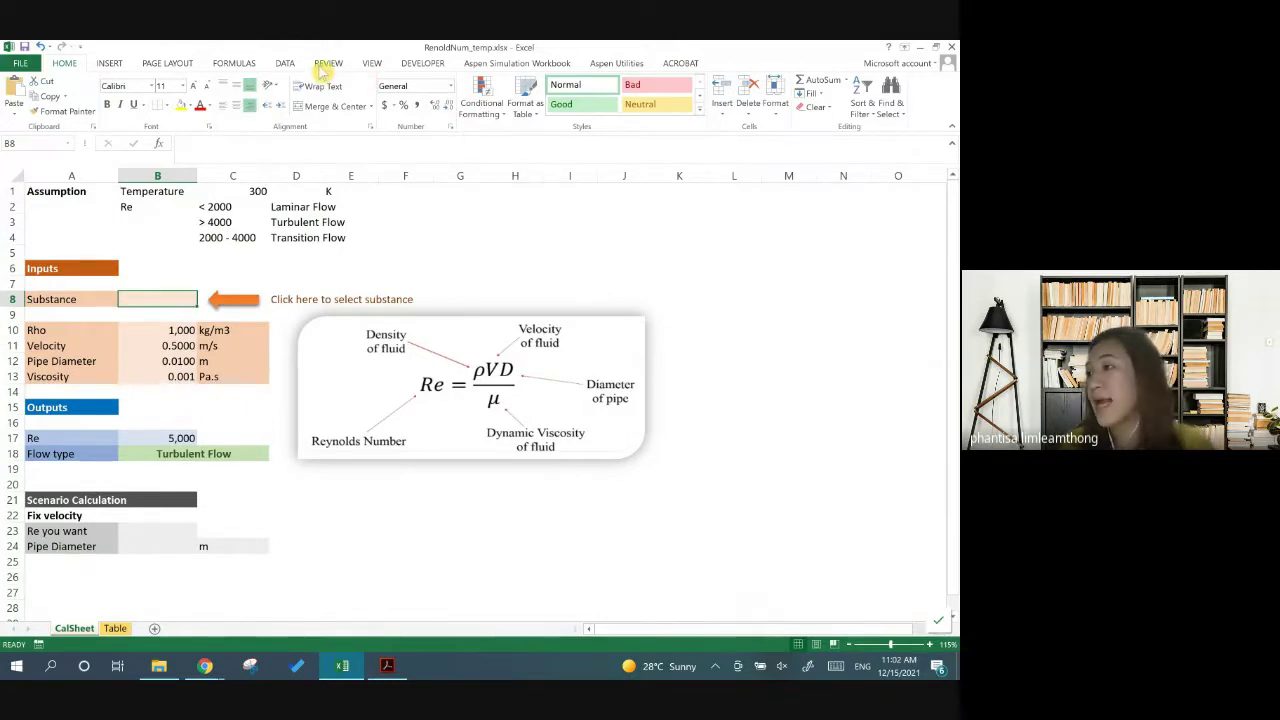
click(287, 63)
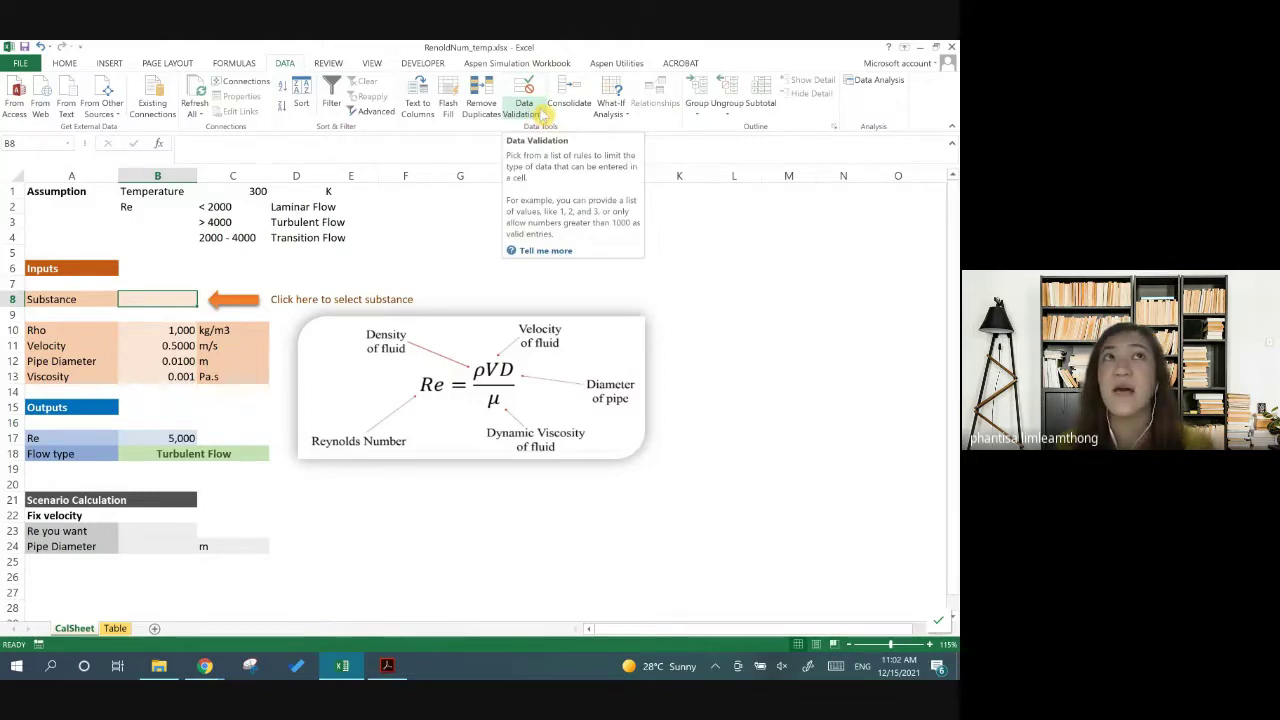
Add a List data validation to B8 sourced from the fluid names in Table!$B$4:$B$6
click(541, 113)
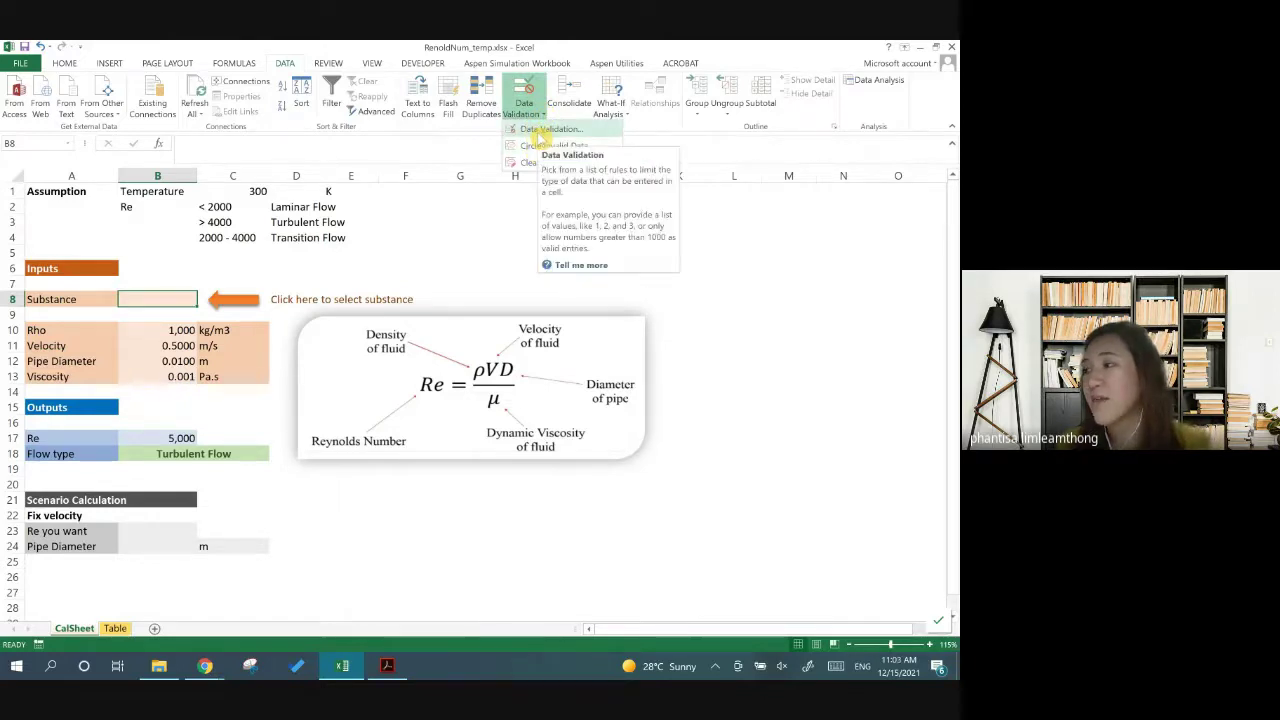
click(541, 130)
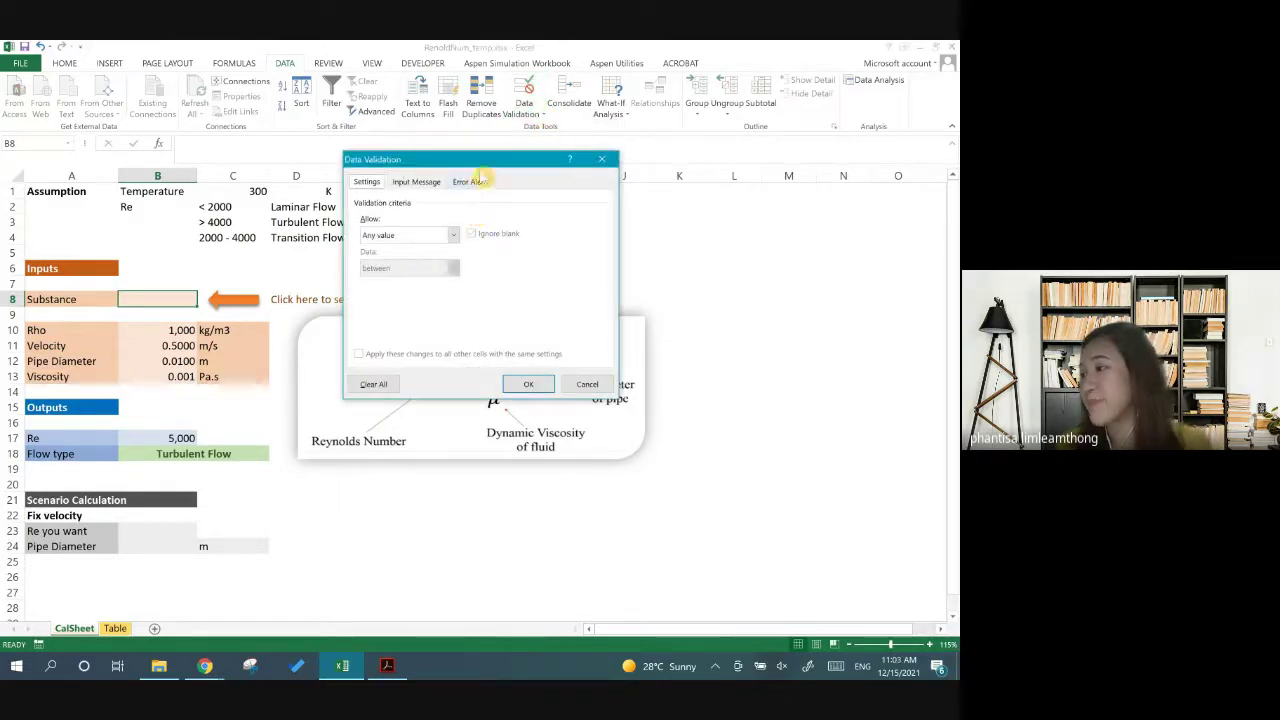
drag(480, 160, 470, 207)
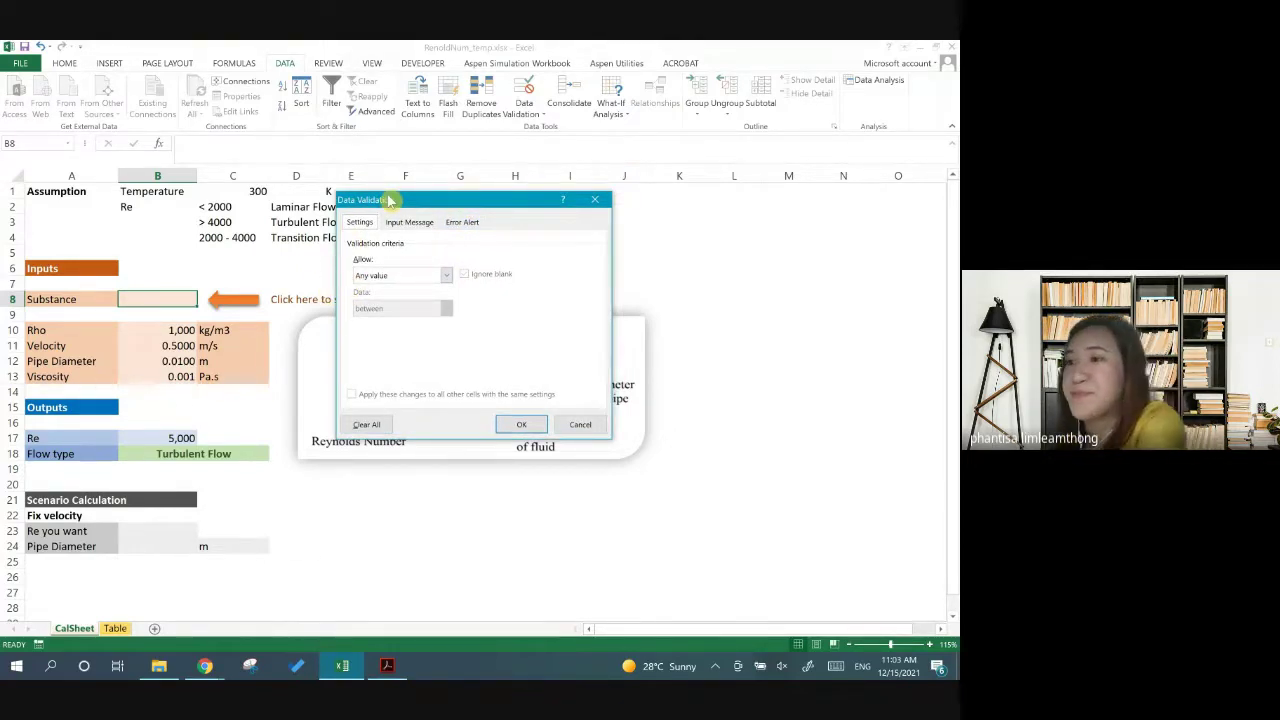
click(447, 276)
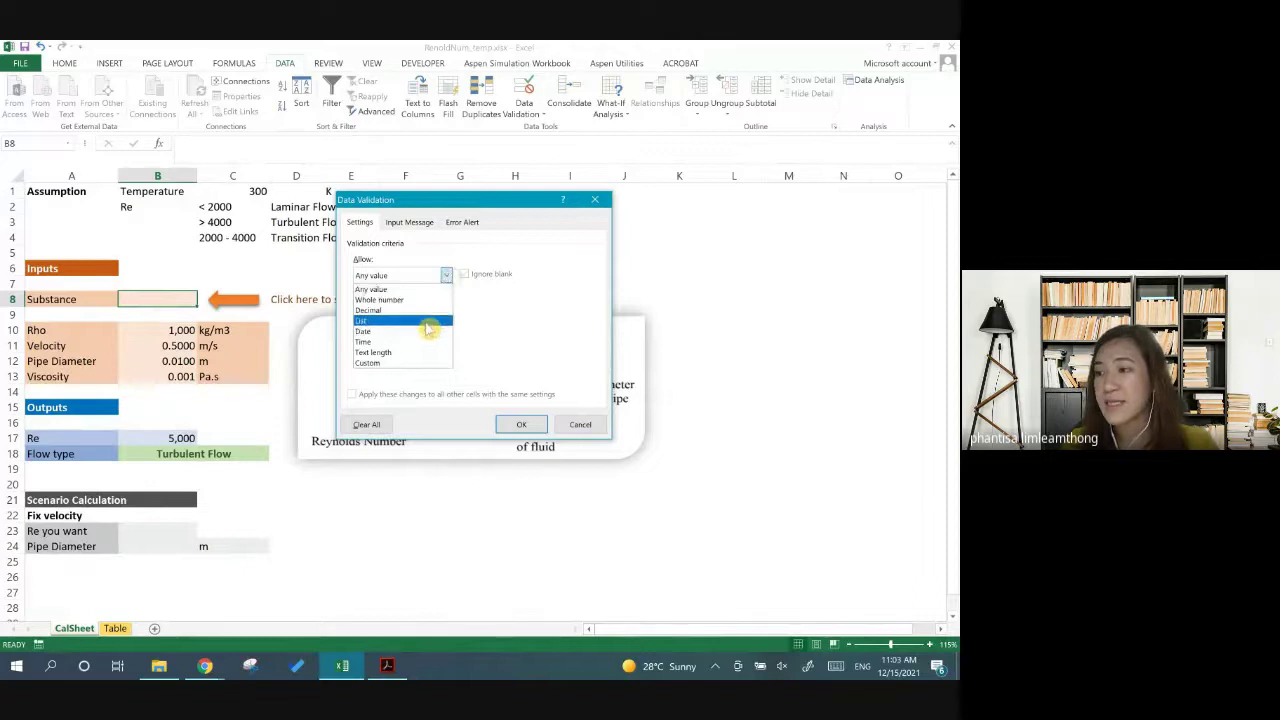
click(437, 321)
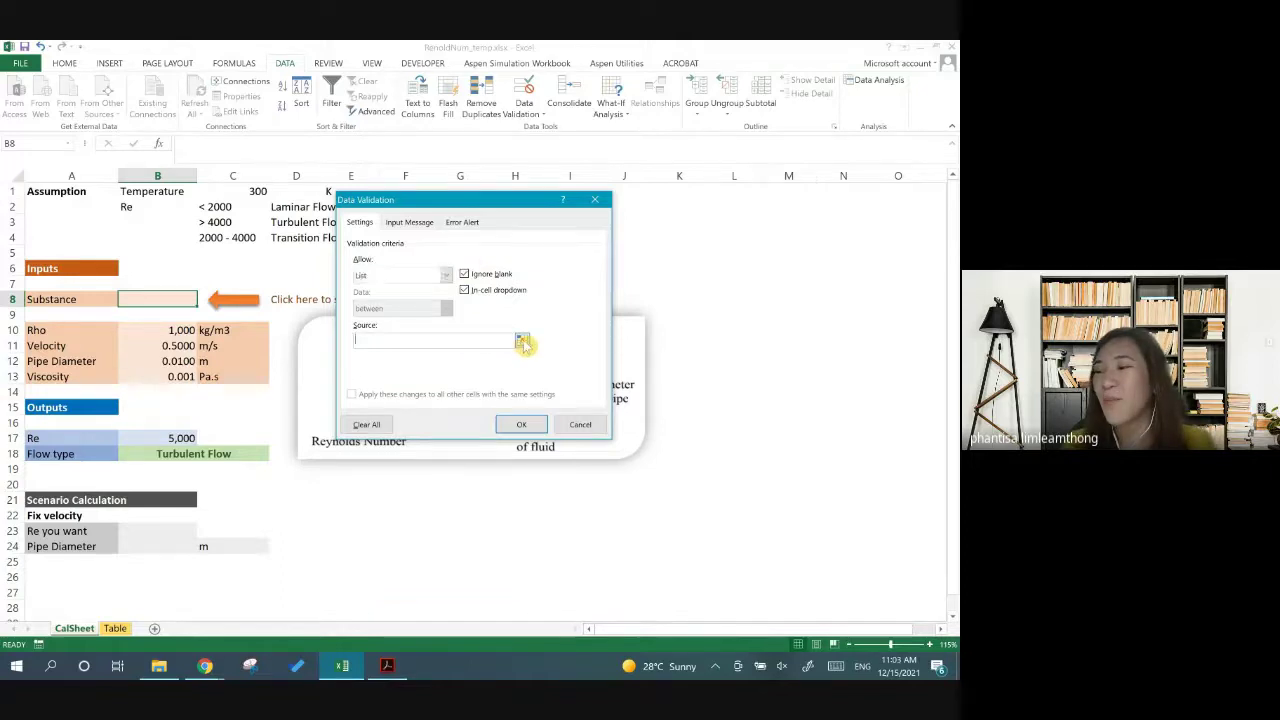
click(521, 340)
click(122, 628)
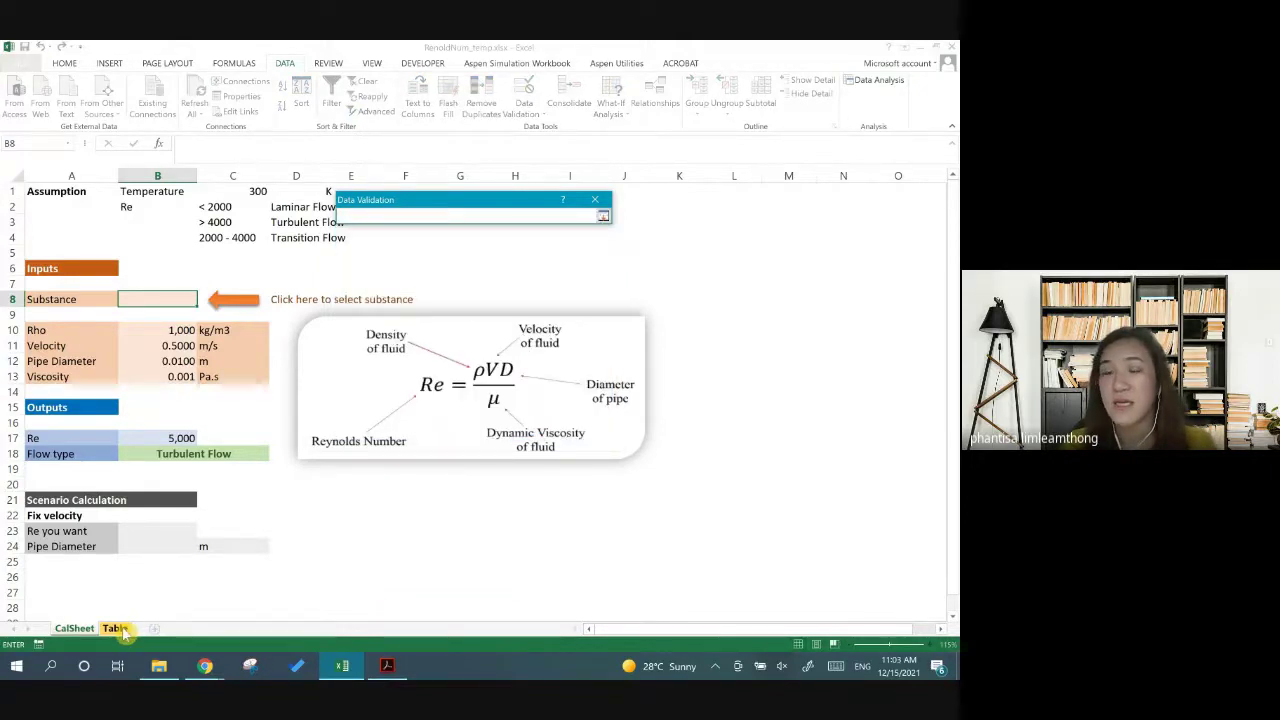
click(117, 629)
drag(93, 233, 95, 255)
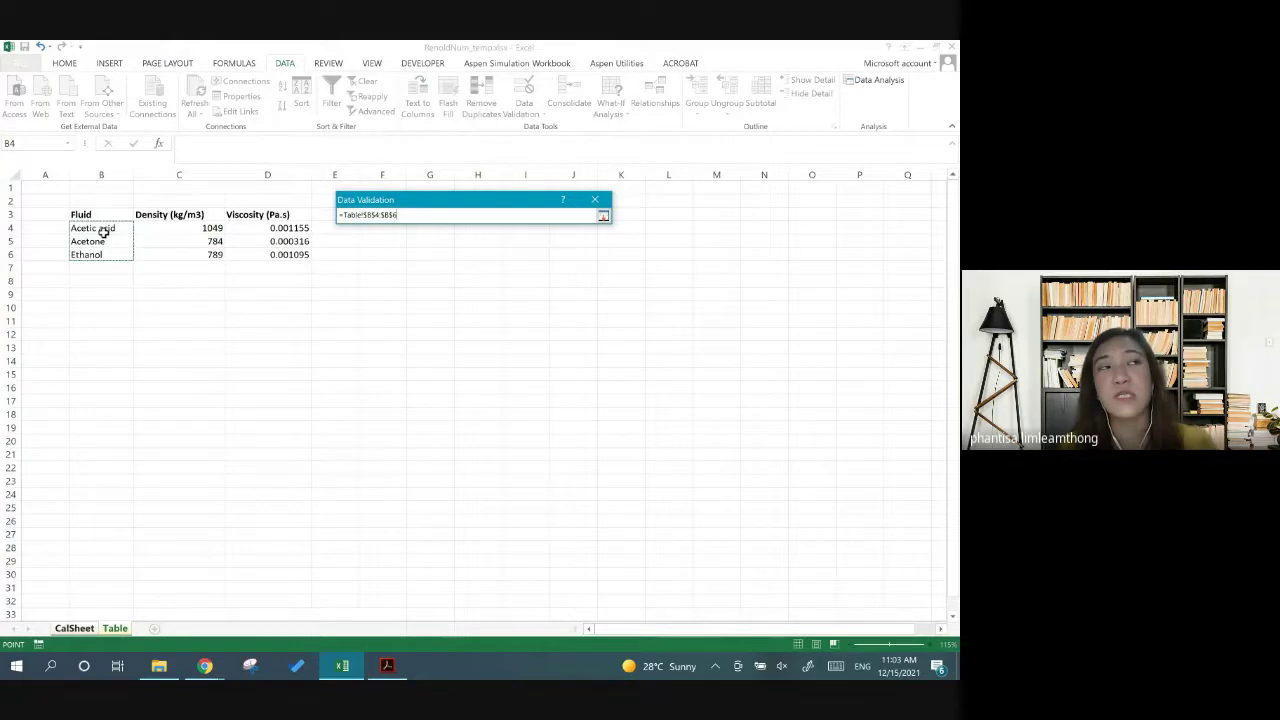
click(604, 217)
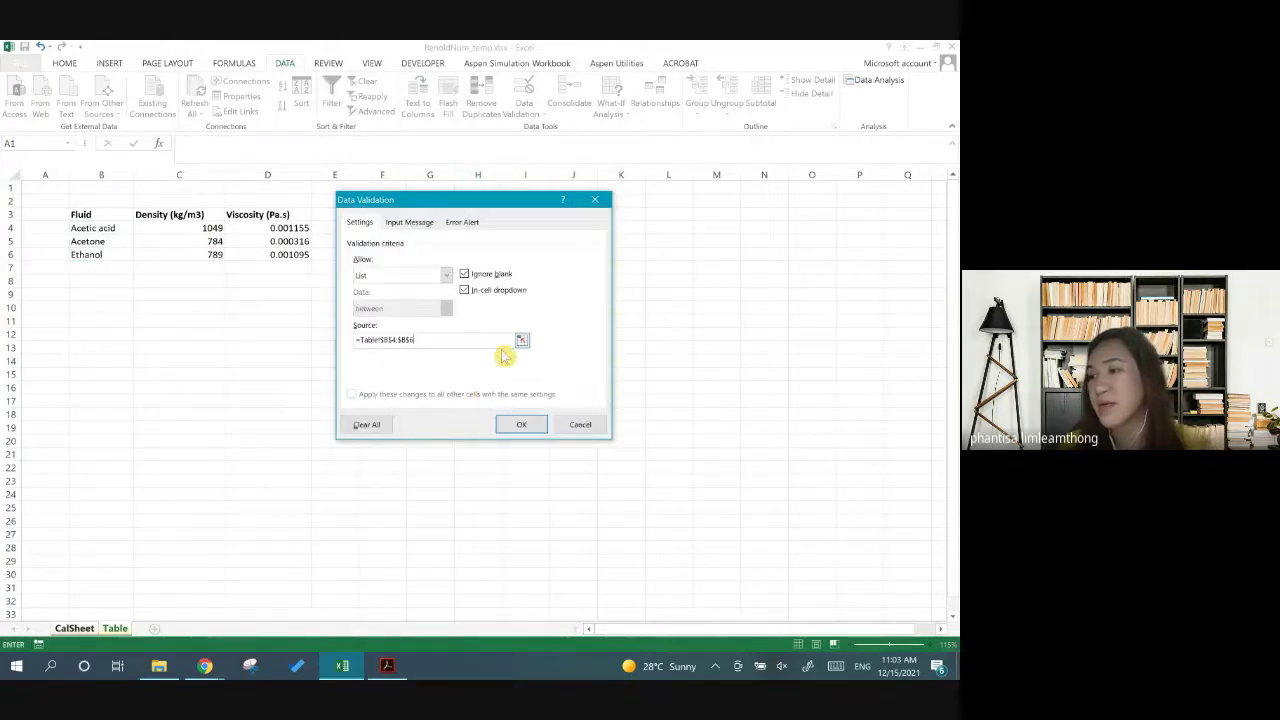
click(525, 424)
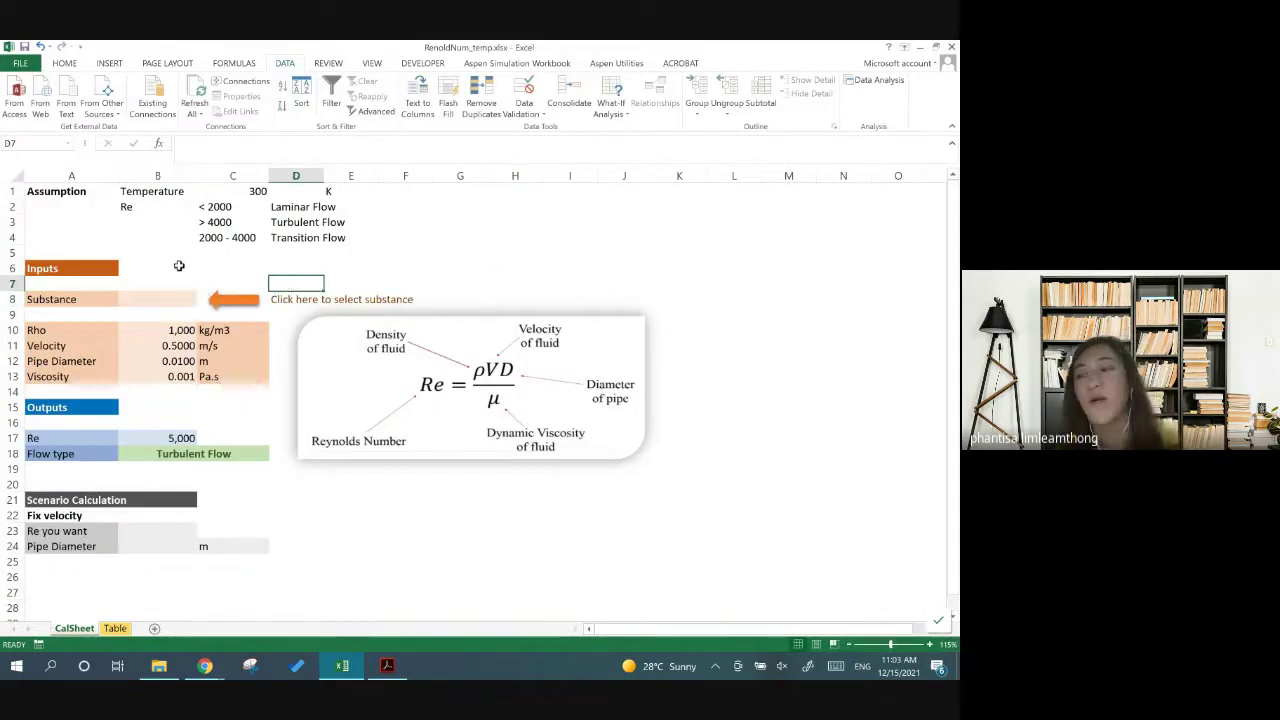
Pick Acetic acid, then Acetone, and finally Ethanol from B8's new substance dropdown
click(163, 298)
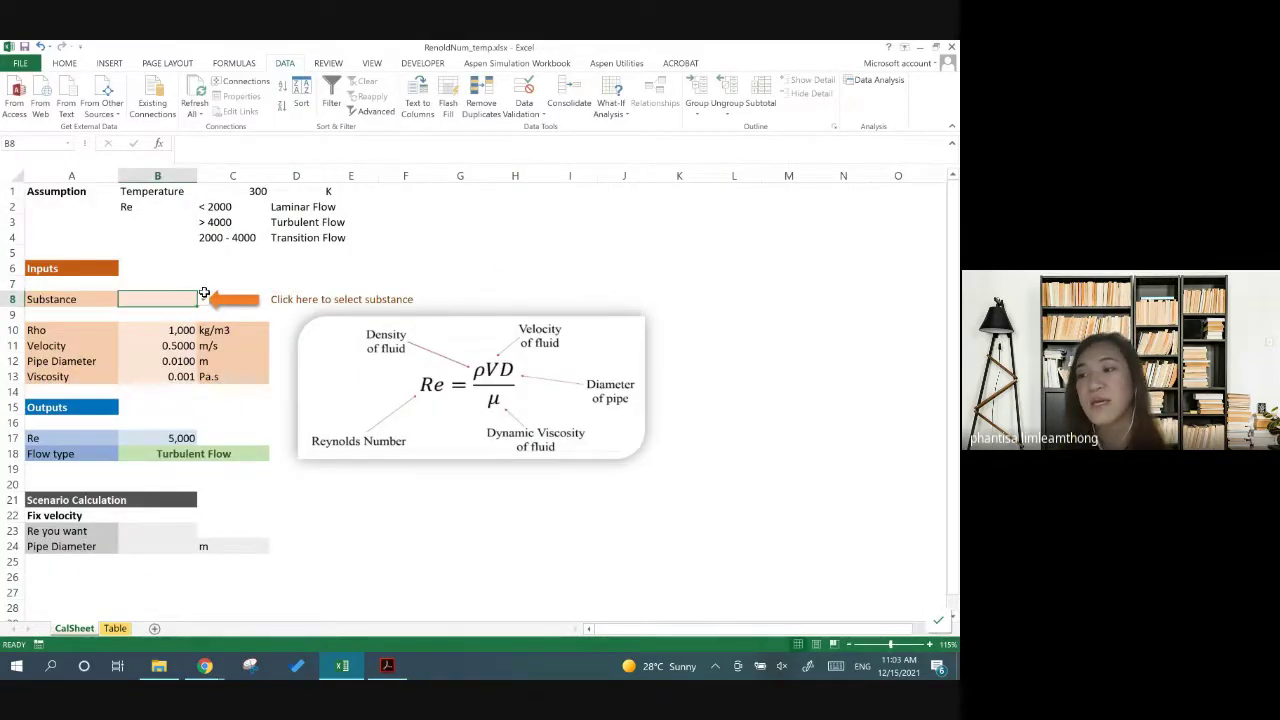
click(203, 299)
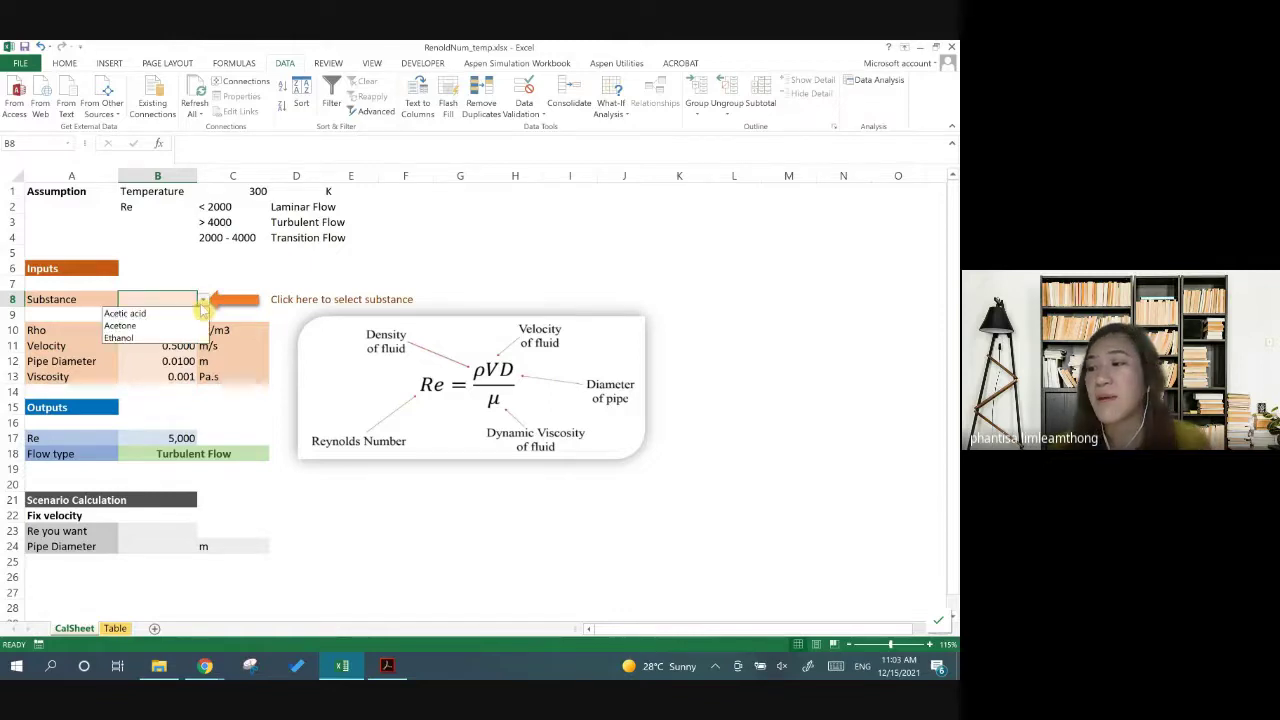
click(183, 314)
click(203, 299)
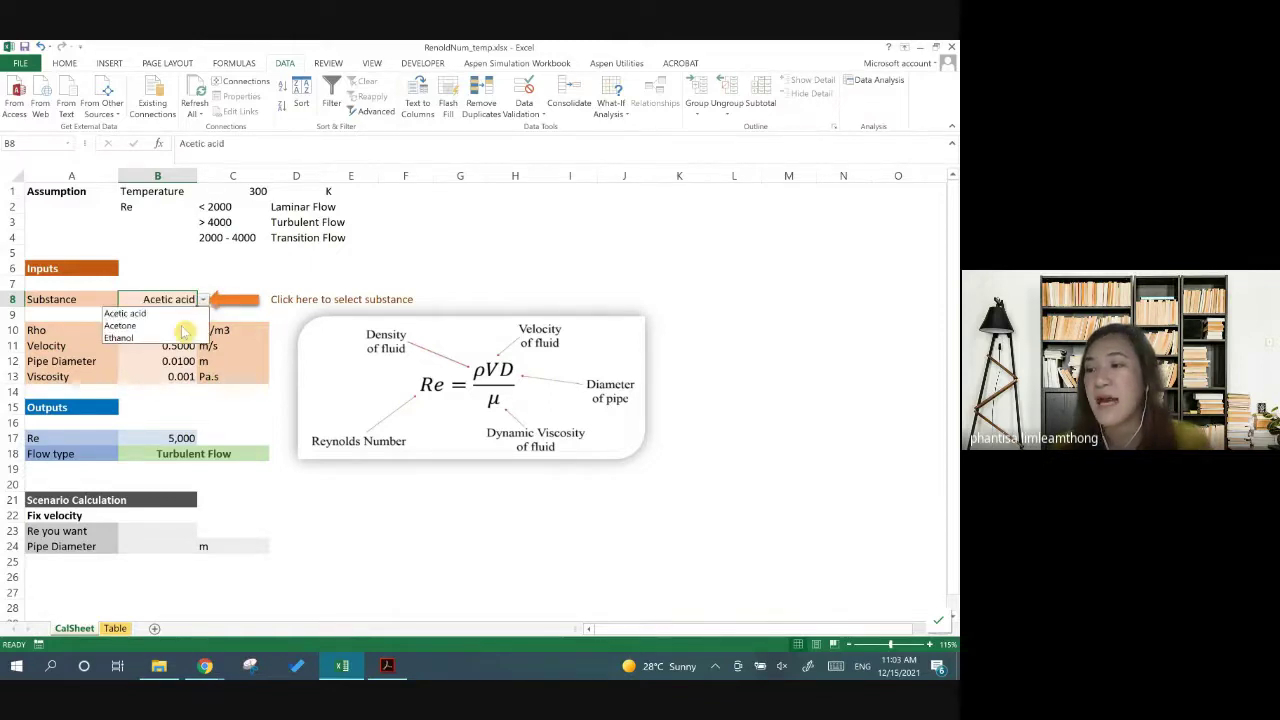
click(180, 325)
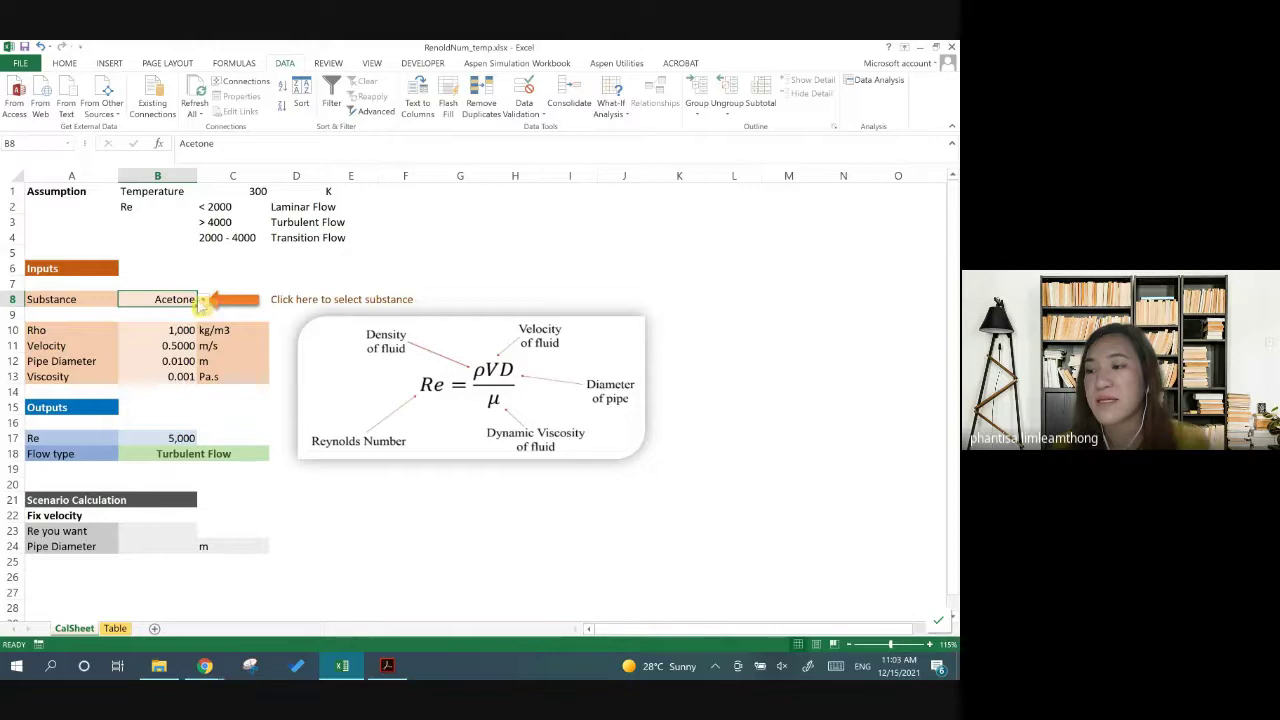
click(203, 299)
click(180, 336)
key(Up)
key(Up)
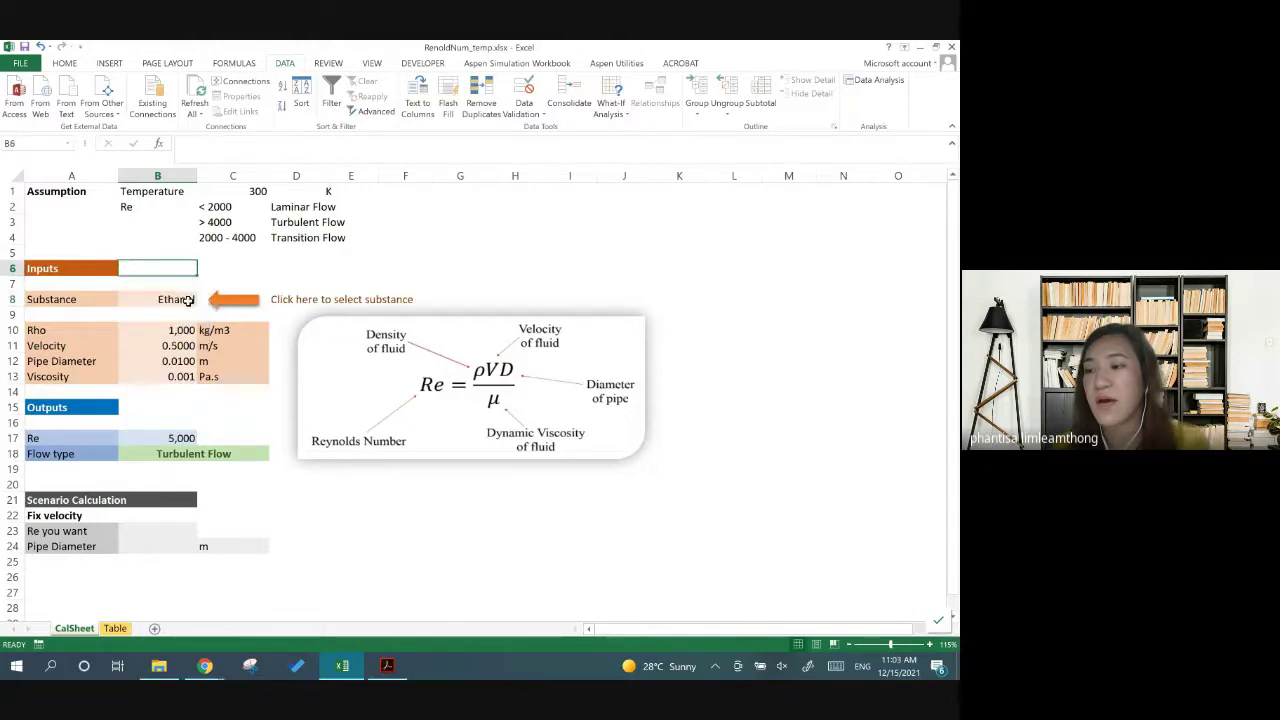
click(187, 300)
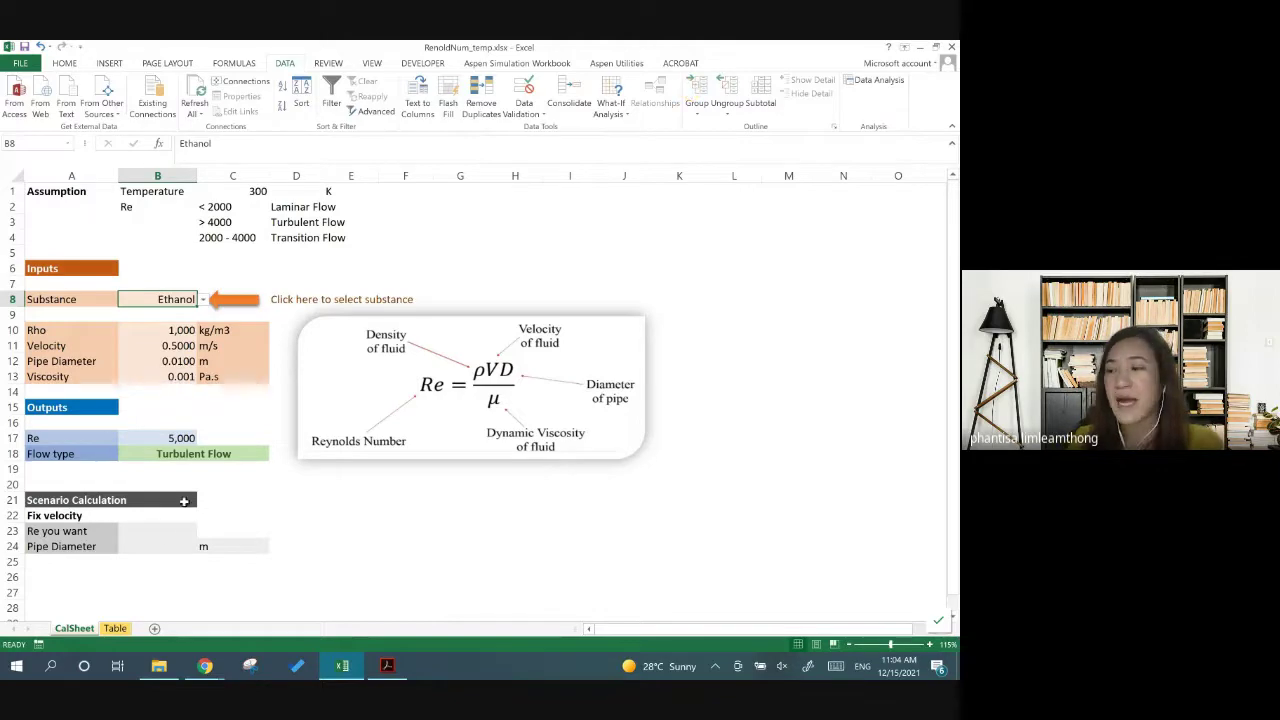
Convert the fluid data B3:D6 on the Table sheet into Table1, keeping its header row
click(116, 628)
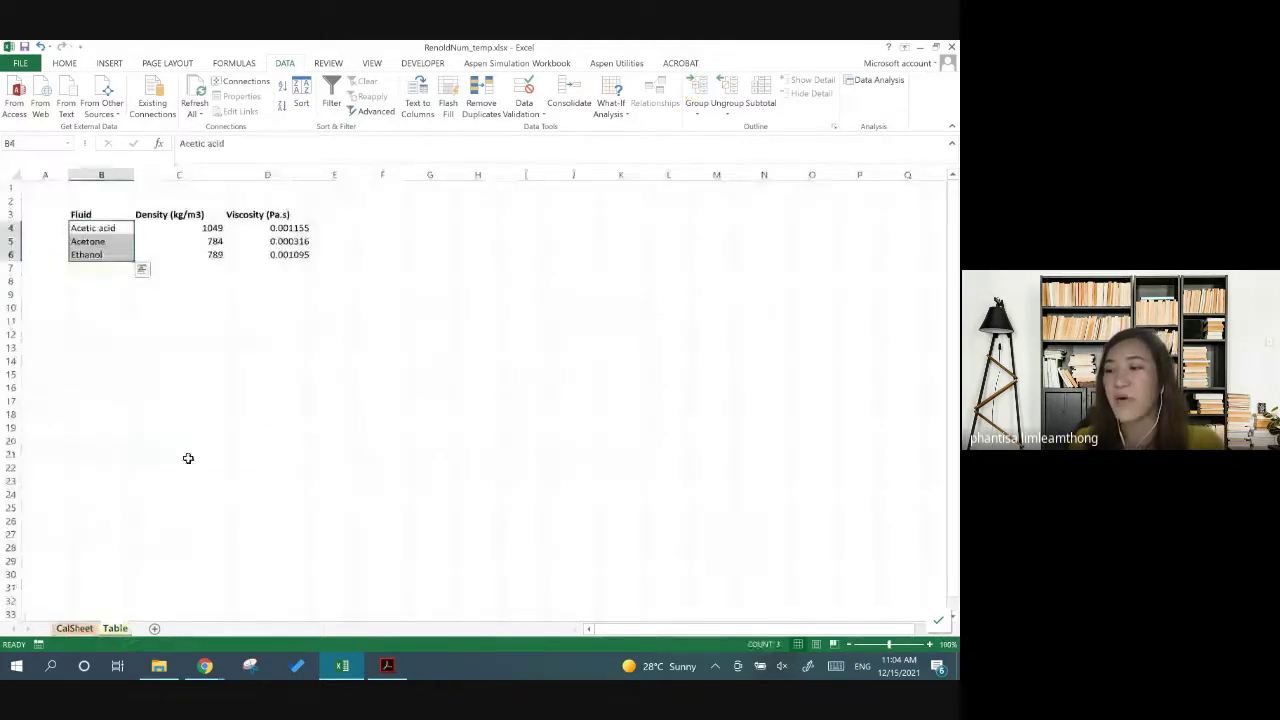
click(355, 256)
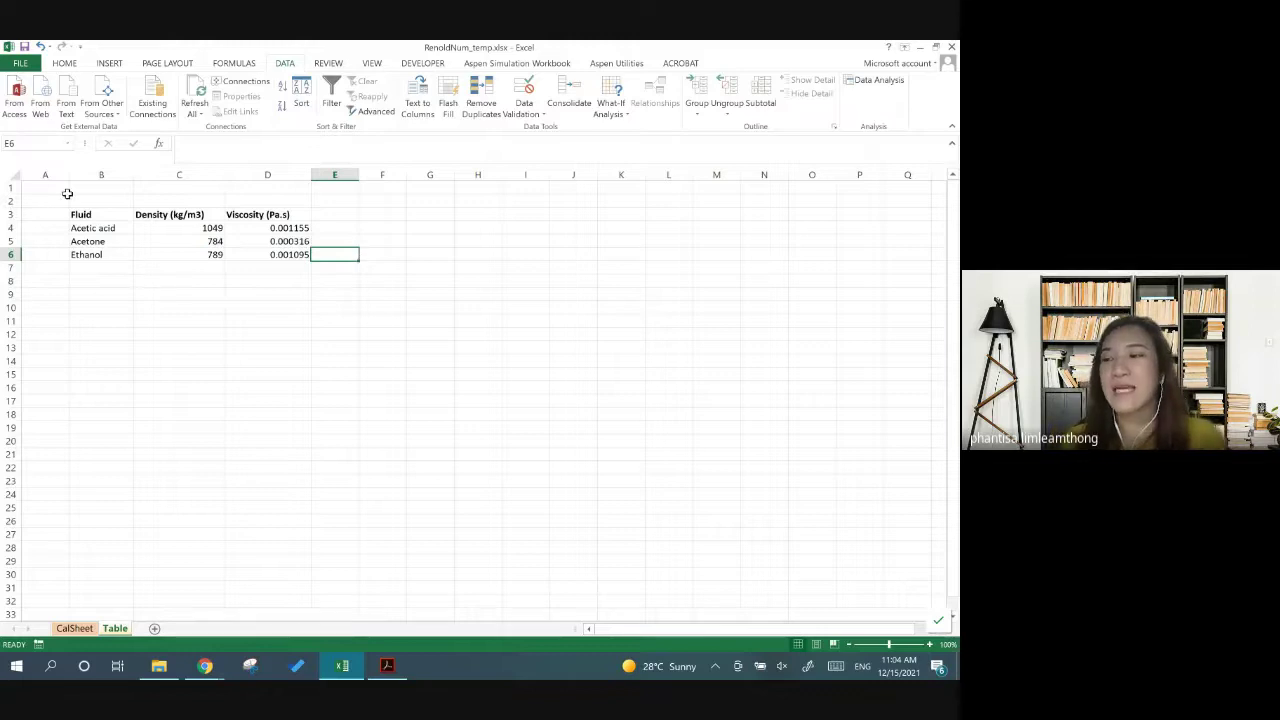
drag(89, 214, 300, 254)
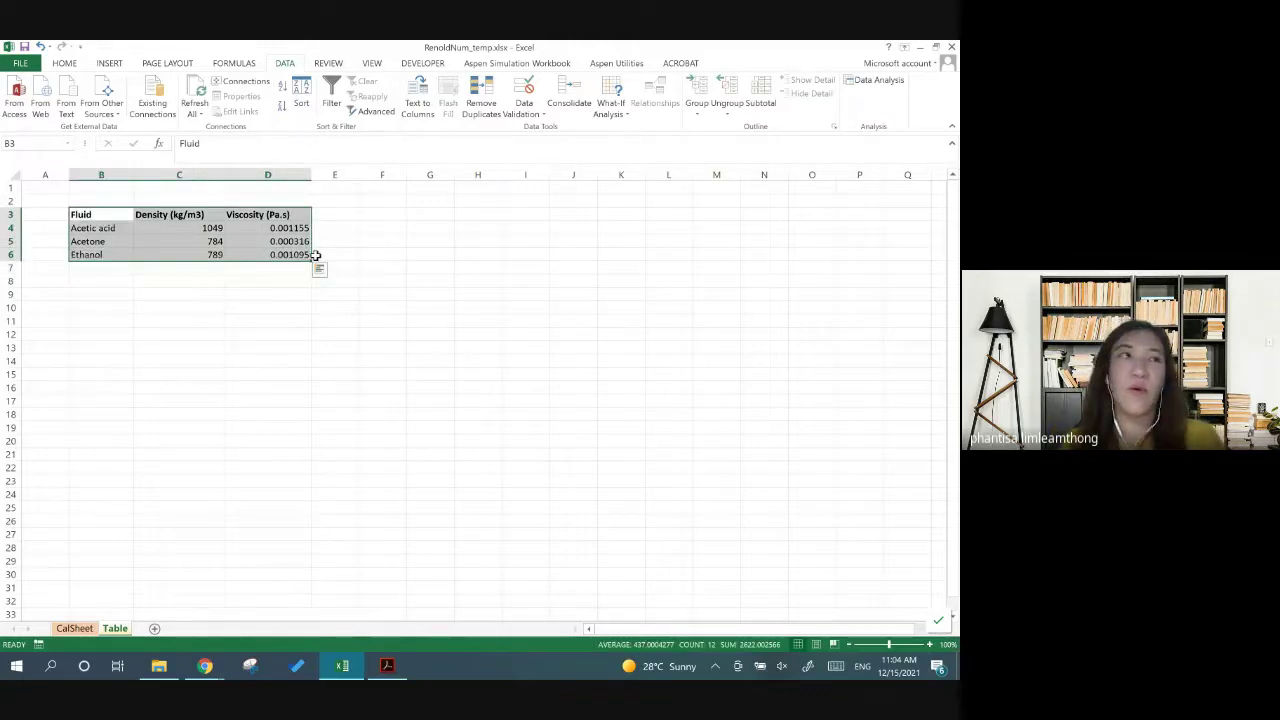
click(442, 264)
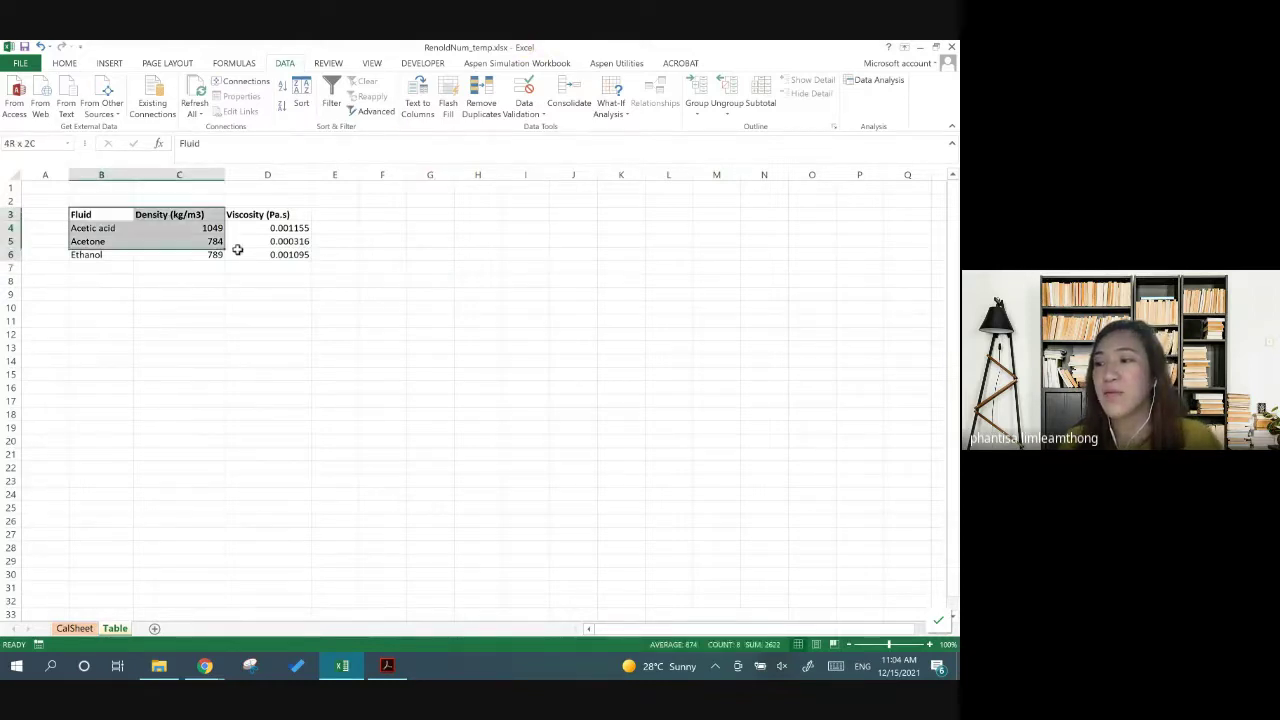
drag(86, 215, 270, 254)
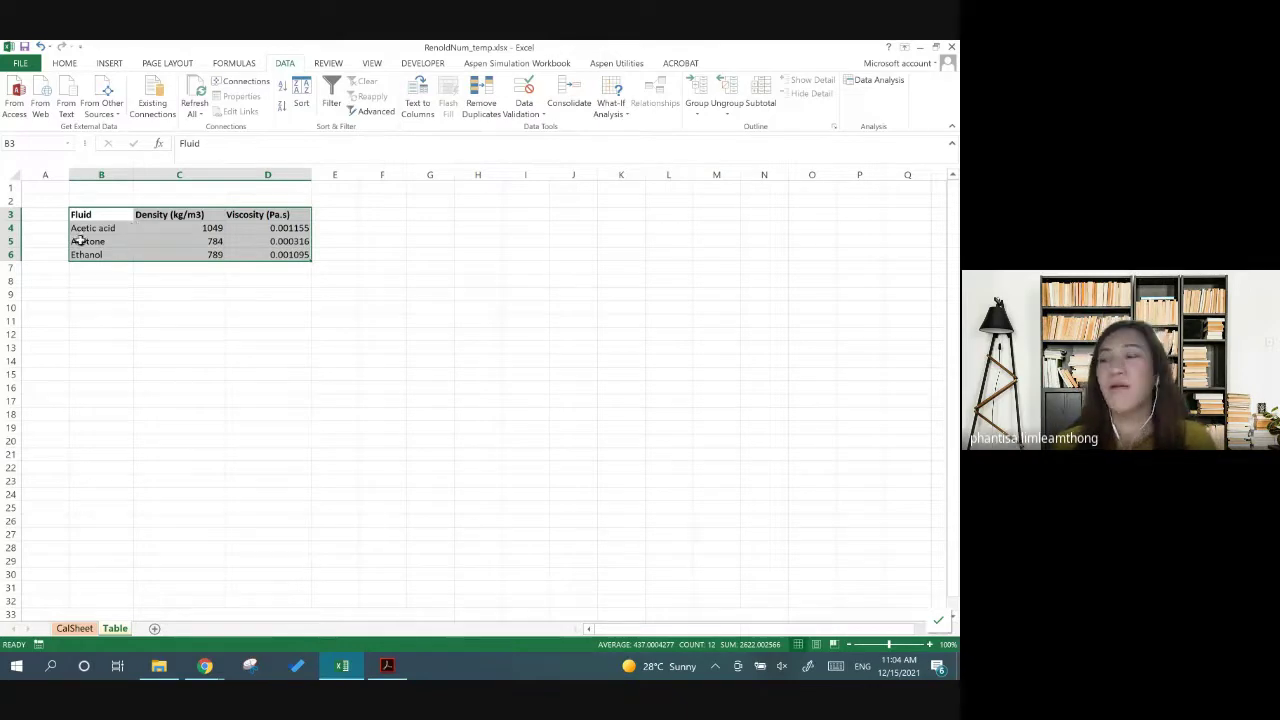
click(169, 202)
drag(90, 214, 258, 250)
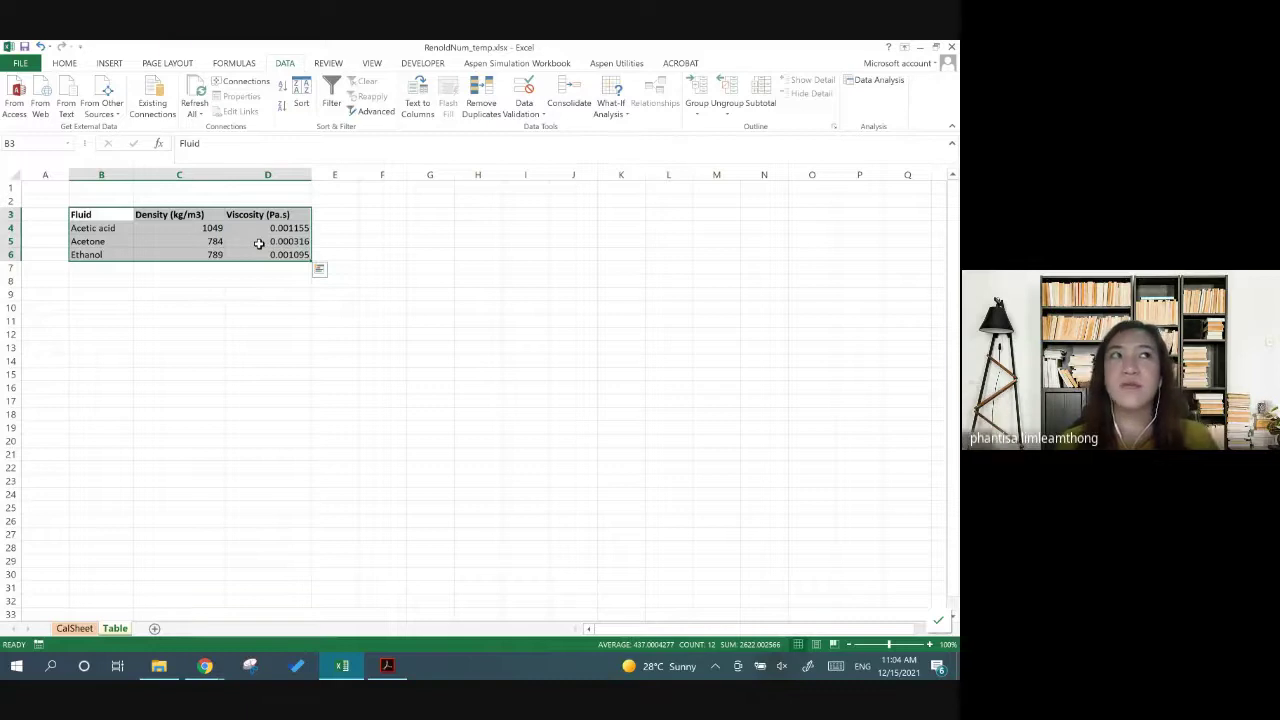
click(112, 64)
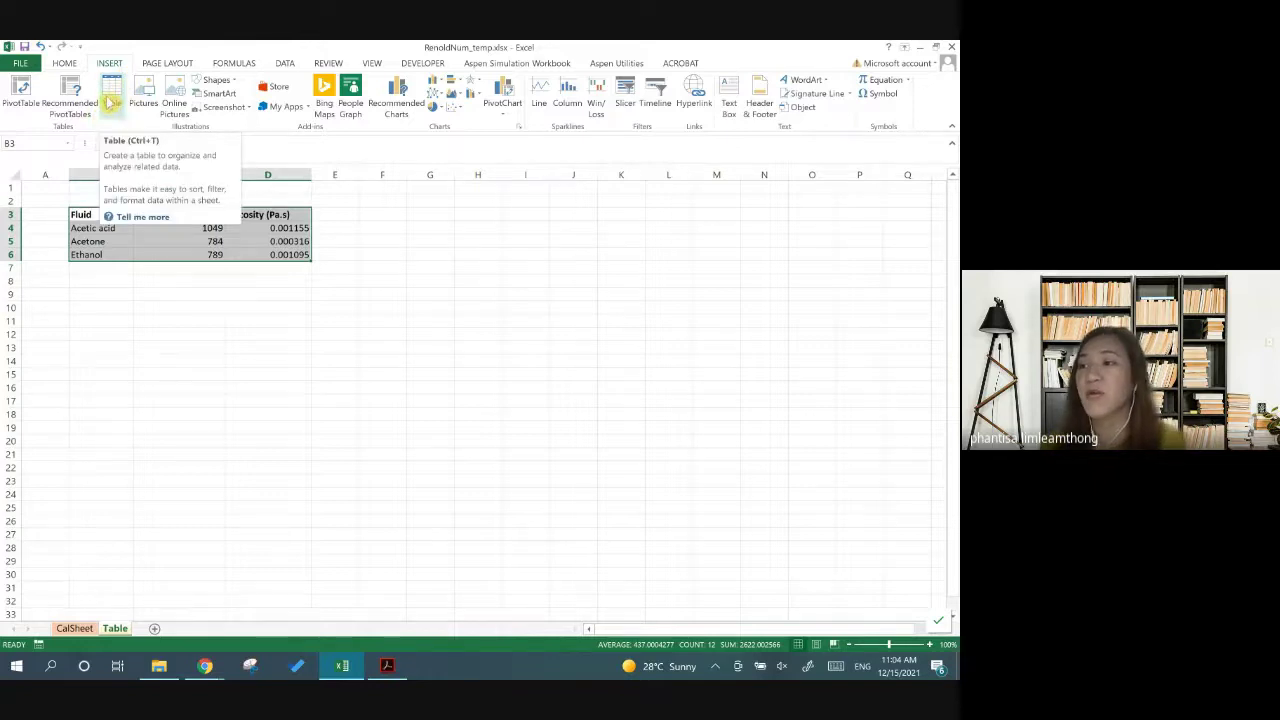
click(110, 101)
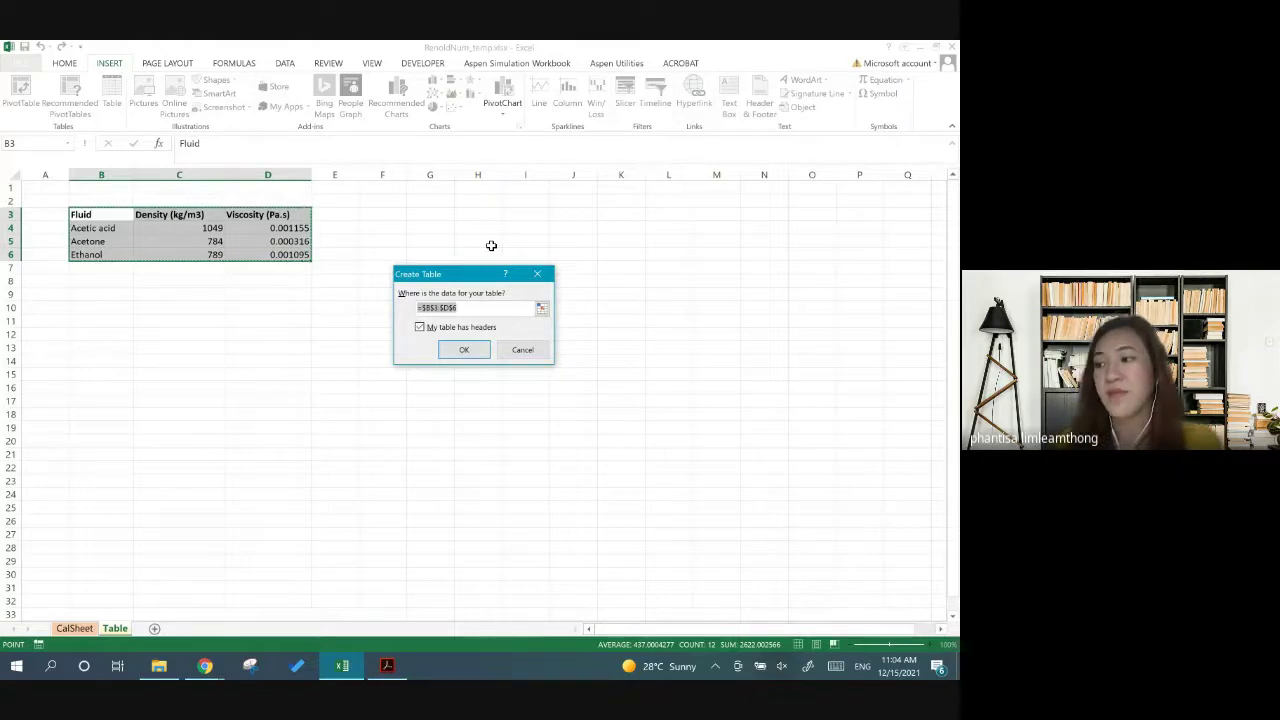
drag(460, 274, 420, 215)
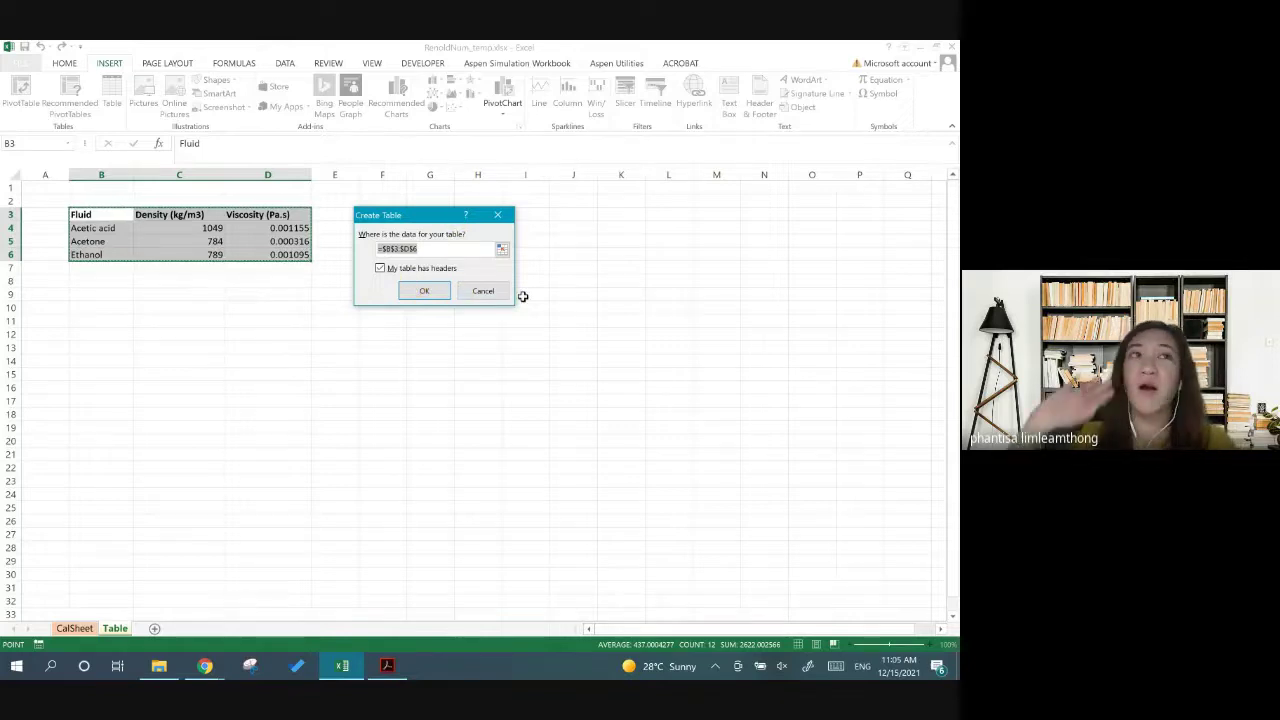
click(424, 290)
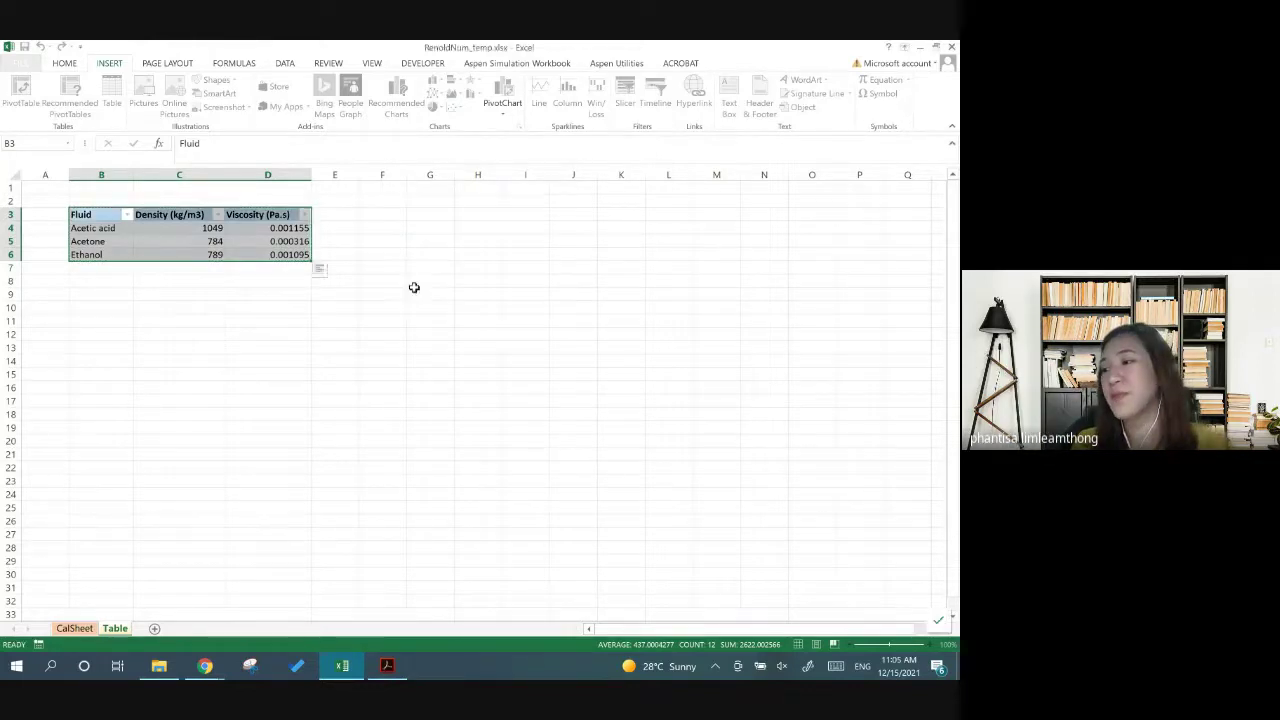
click(236, 303)
Look over the fluid table's cells and the Fluid and Density filter menus without changing anything
click(180, 230)
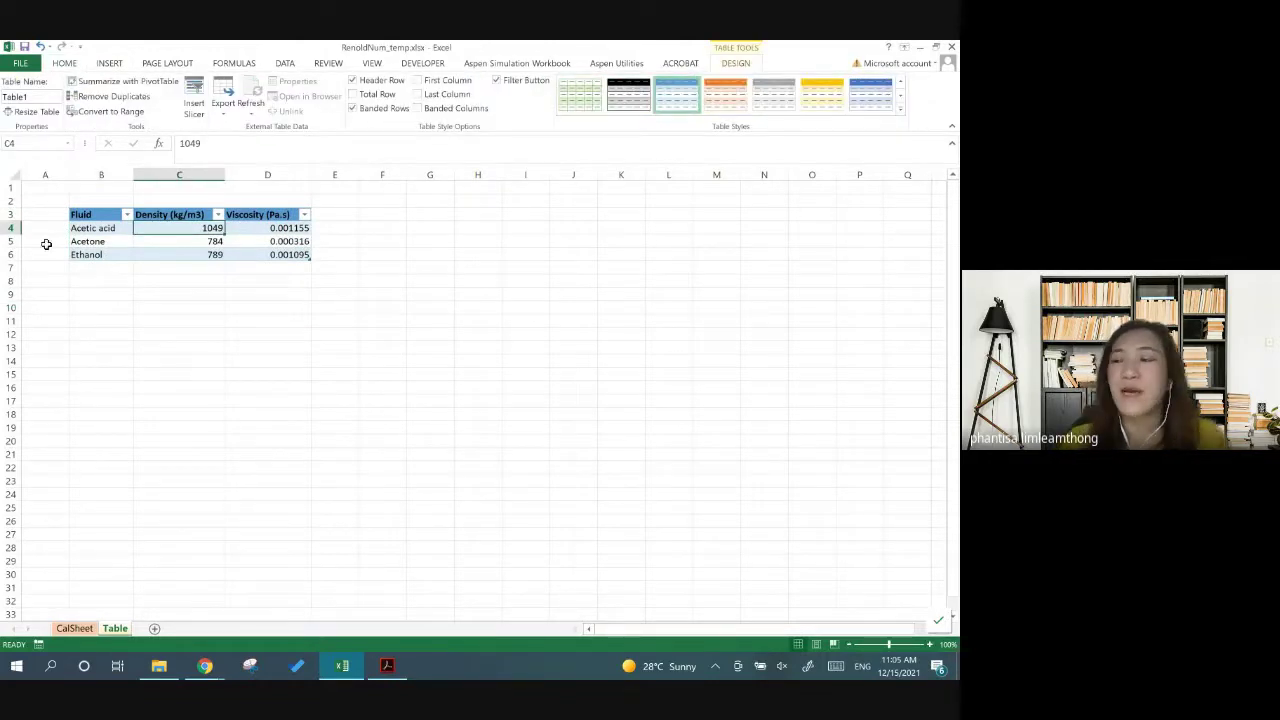
drag(116, 215, 265, 262)
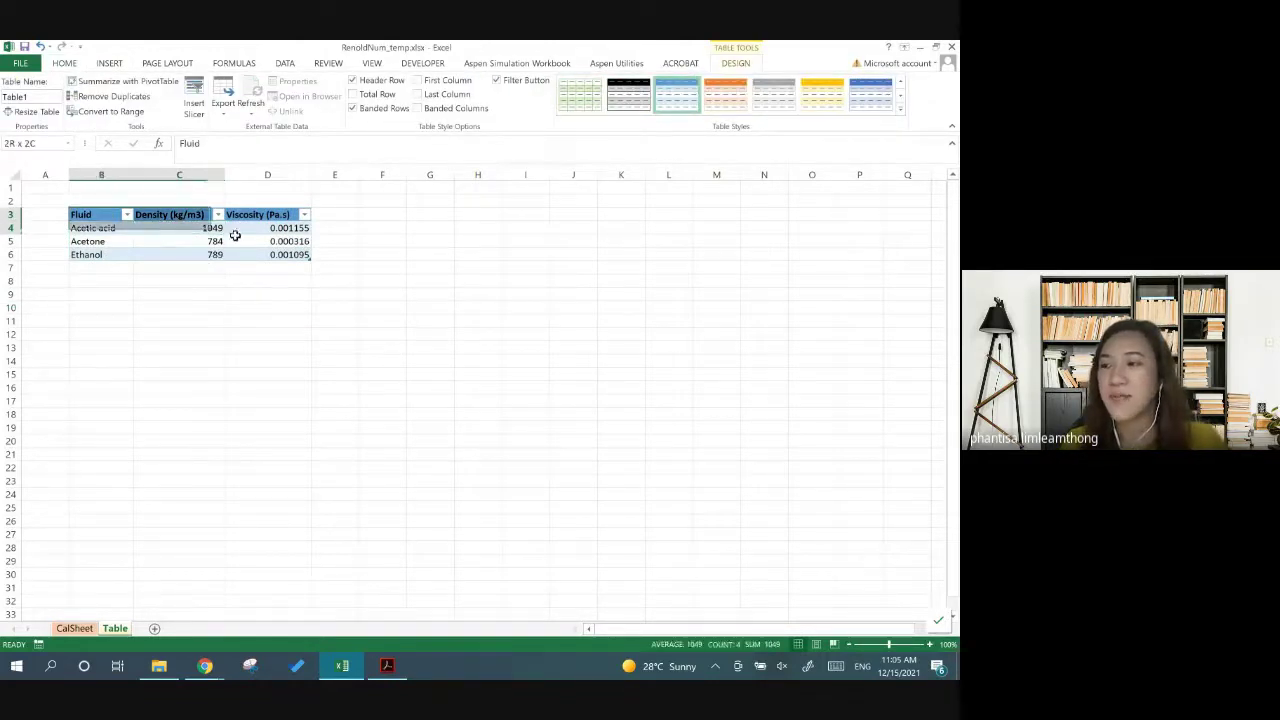
click(126, 215)
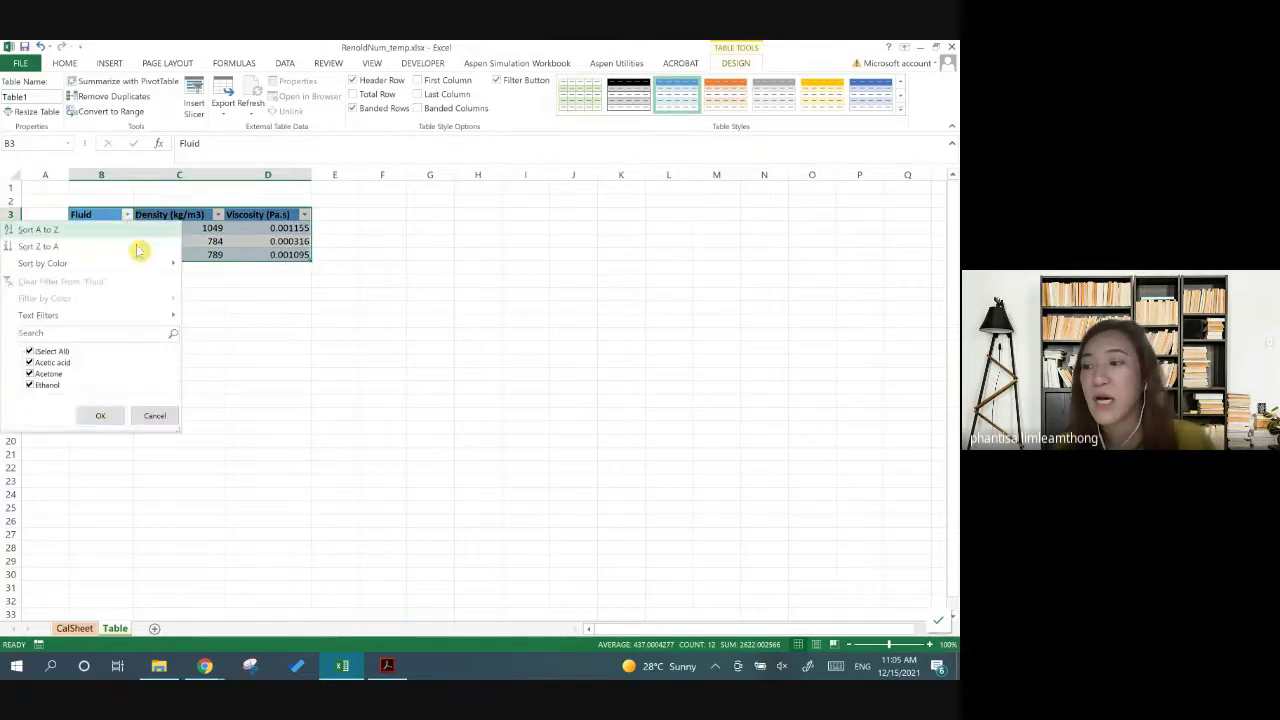
click(217, 215)
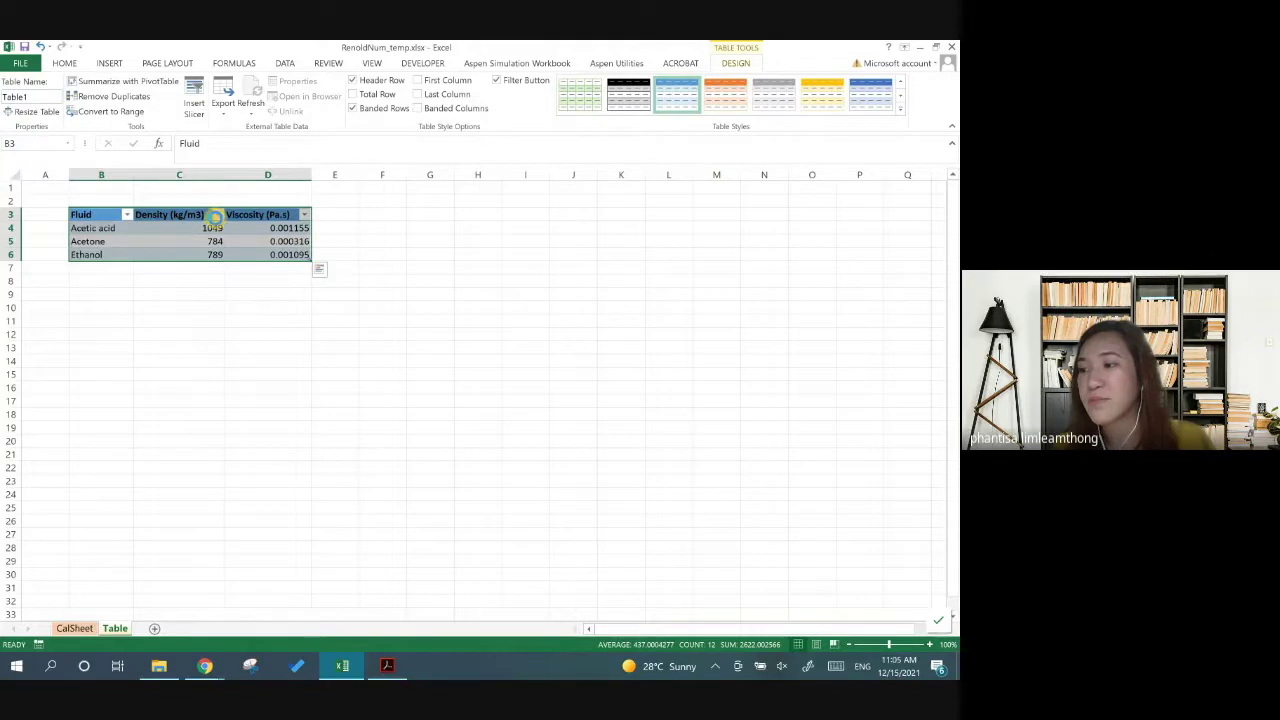
click(217, 215)
click(272, 255)
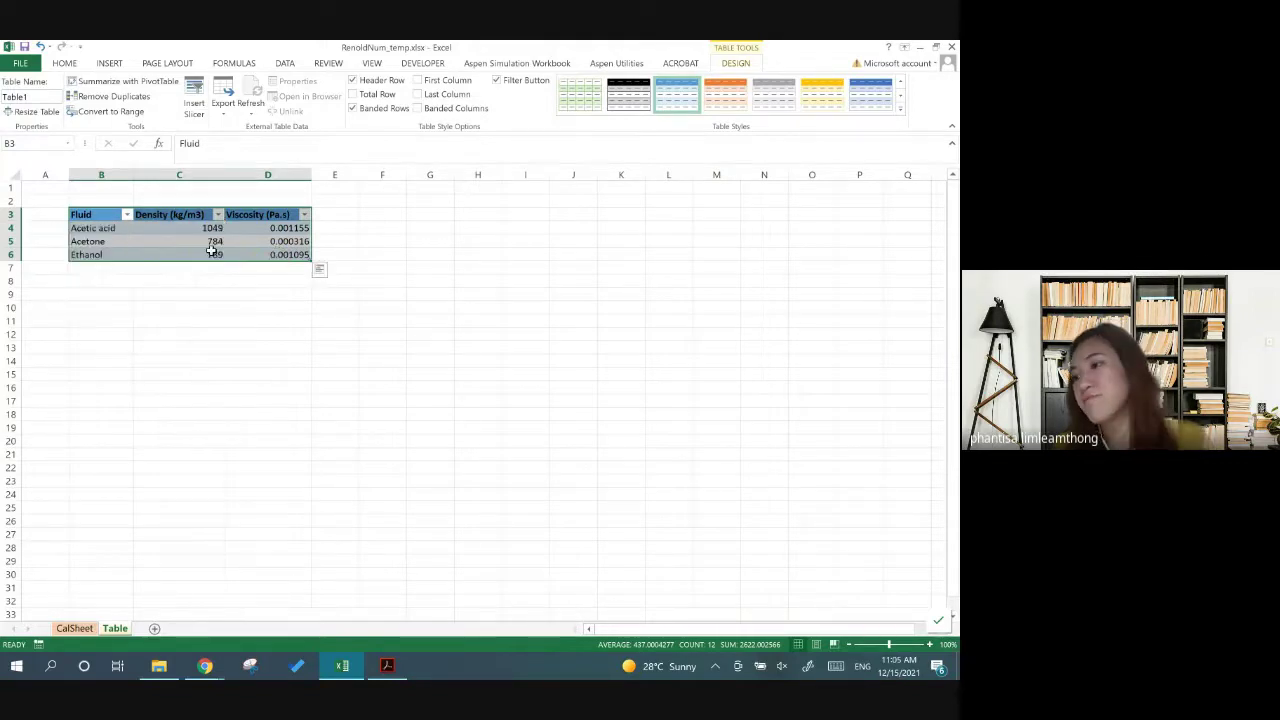
click(150, 241)
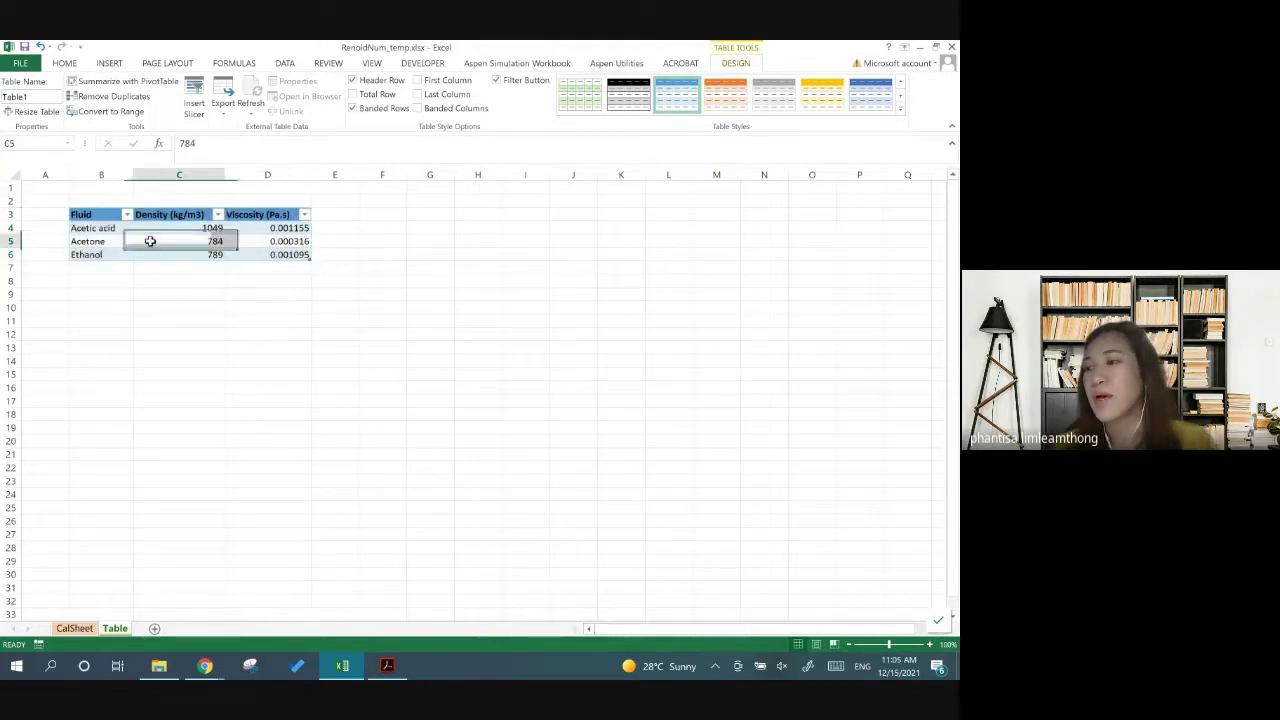
click(108, 232)
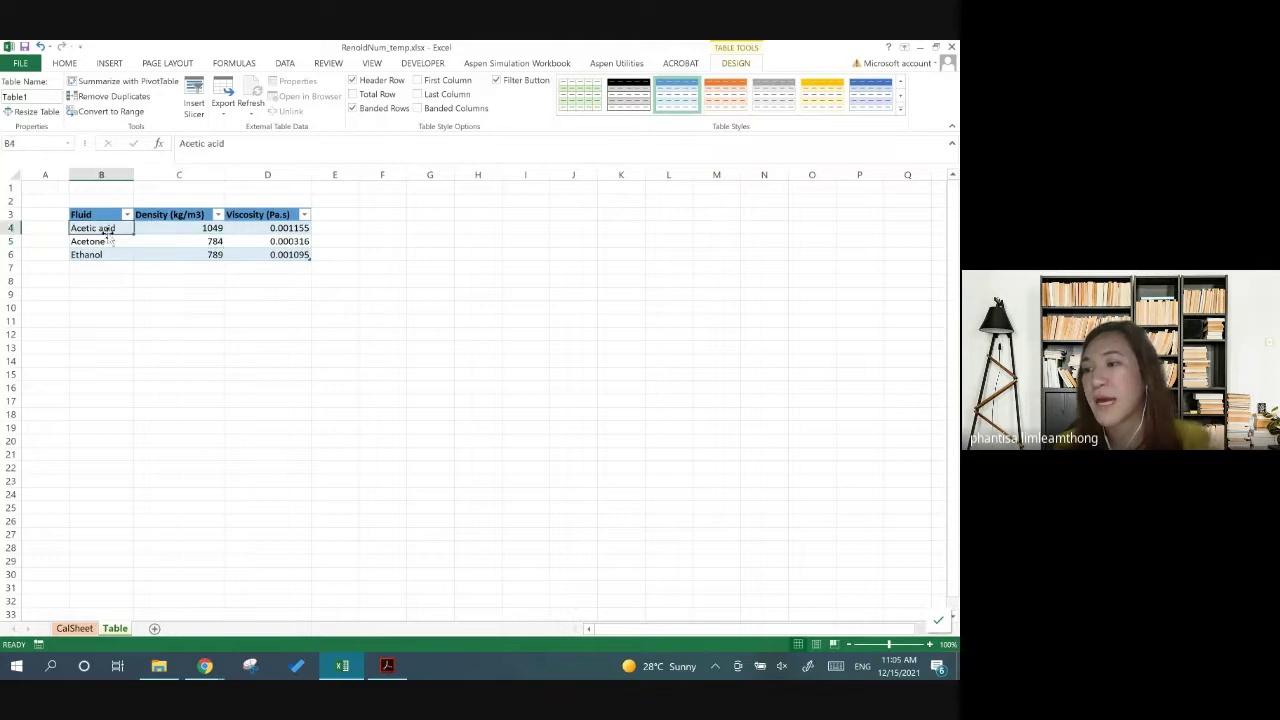
Change the table's name from Table1 to Data in the Table Name box
click(36, 97)
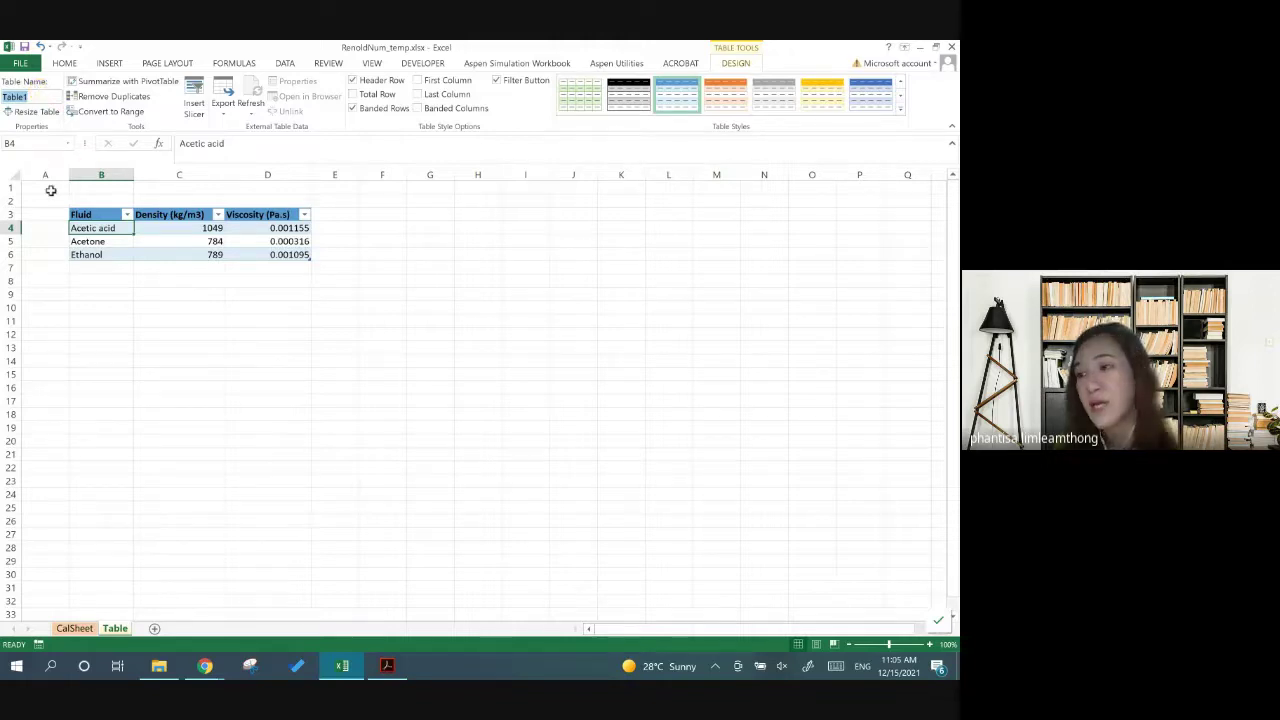
text(Data)
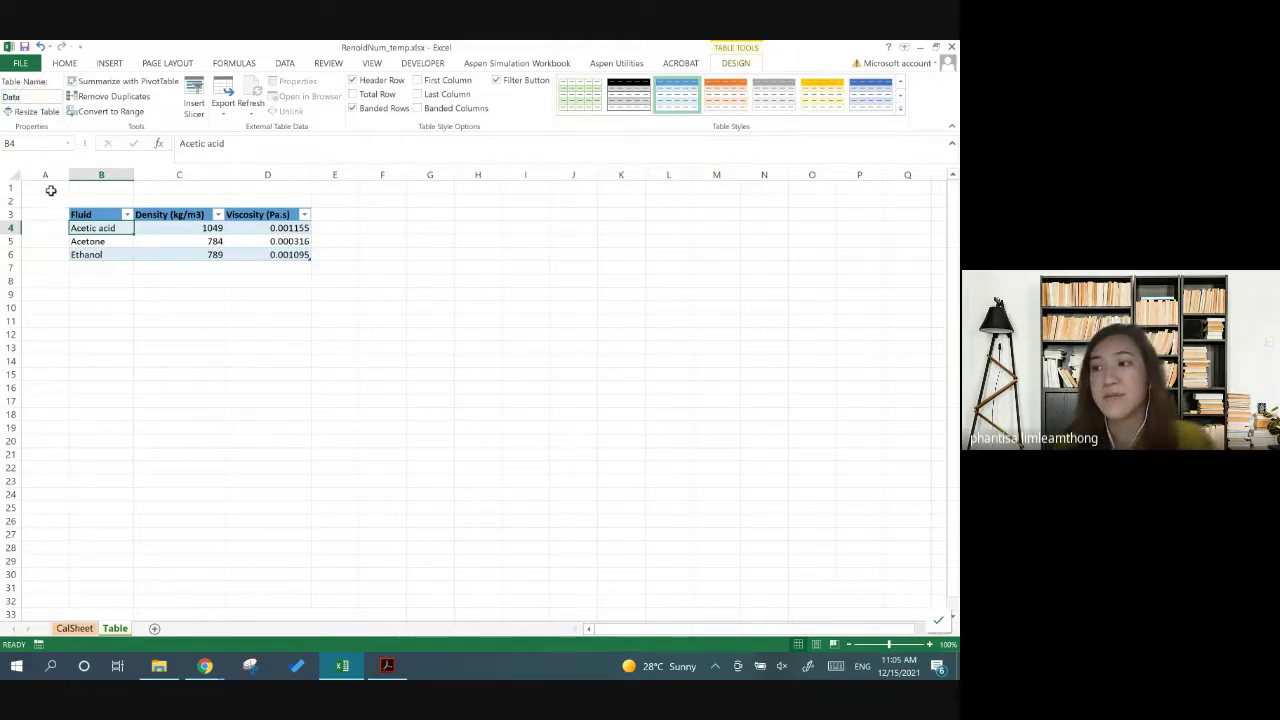
click(176, 228)
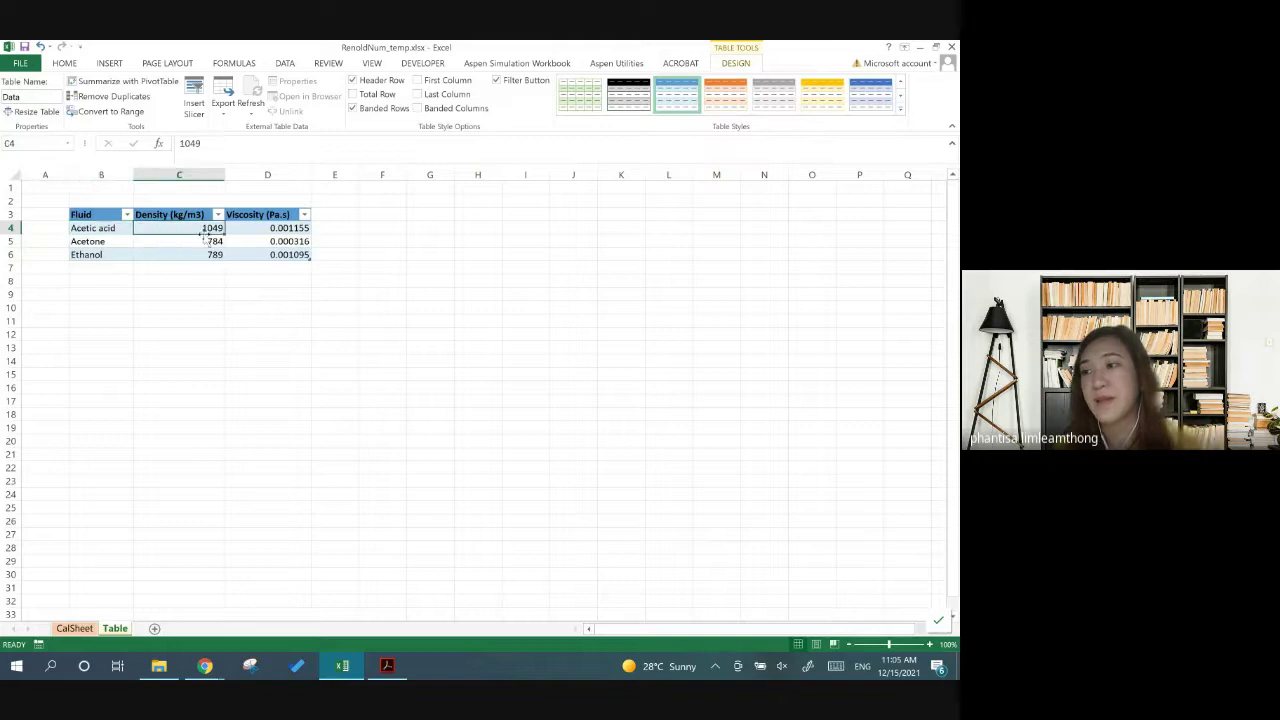
click(244, 232)
click(229, 241)
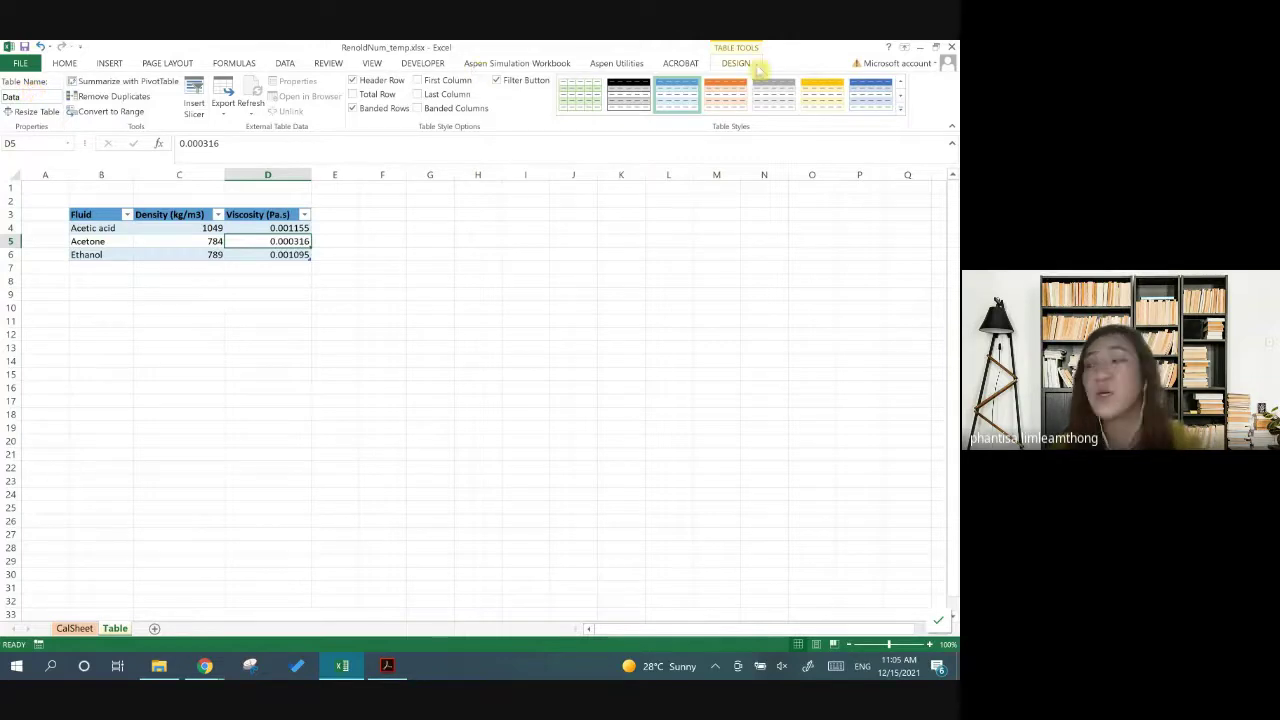
click(192, 239)
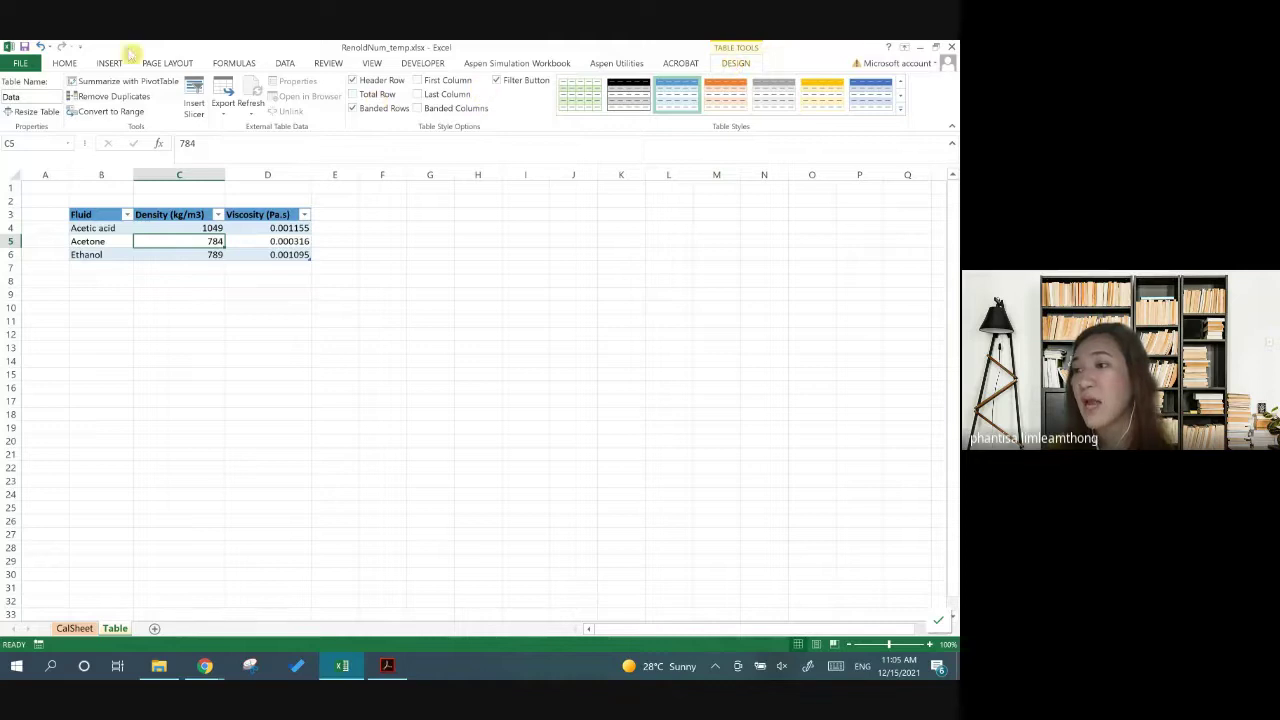
click(43, 96)
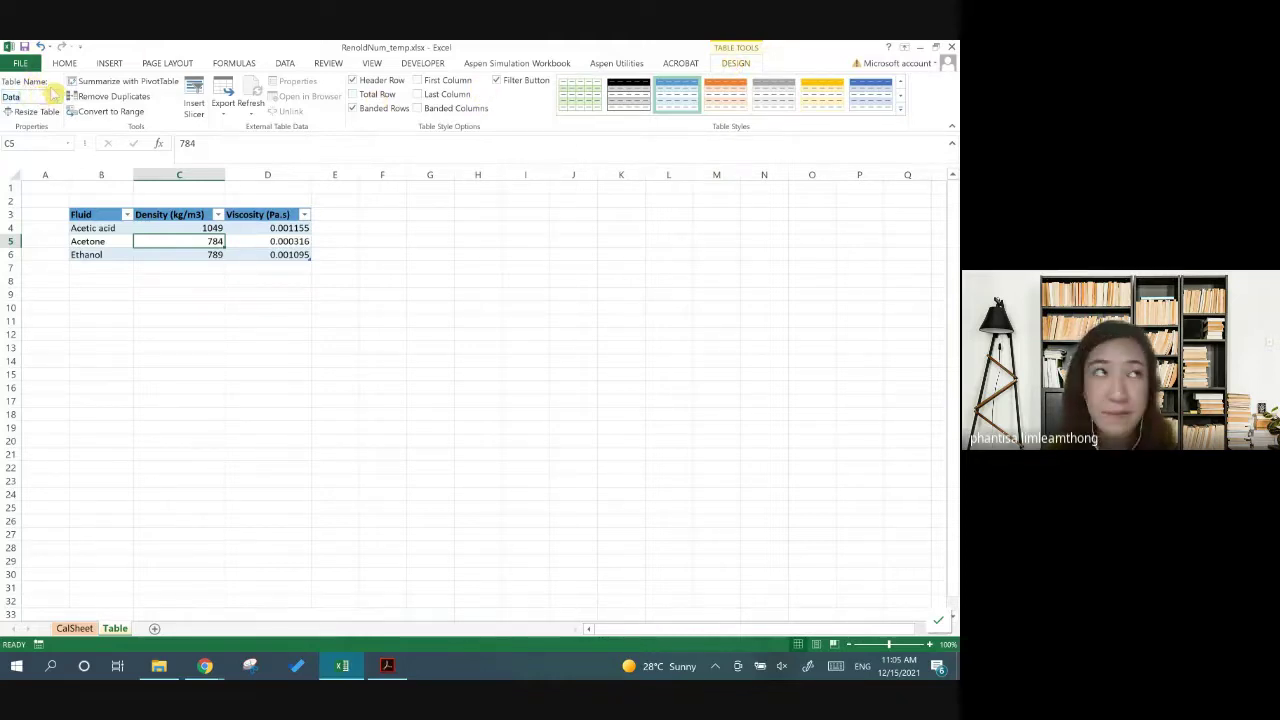
key(Return)
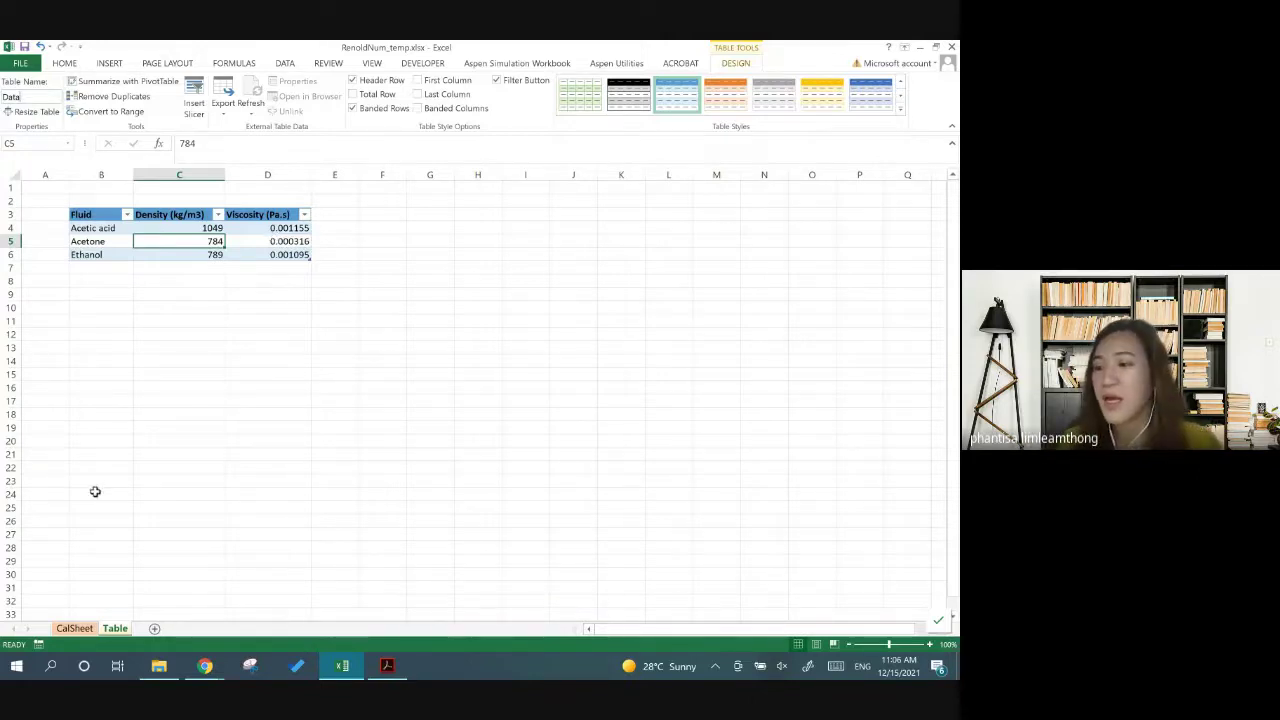
Delete the fixed 1,000 in CalSheet's Rho cell B10 and start a =VLOOKUP( formula there
click(129, 465)
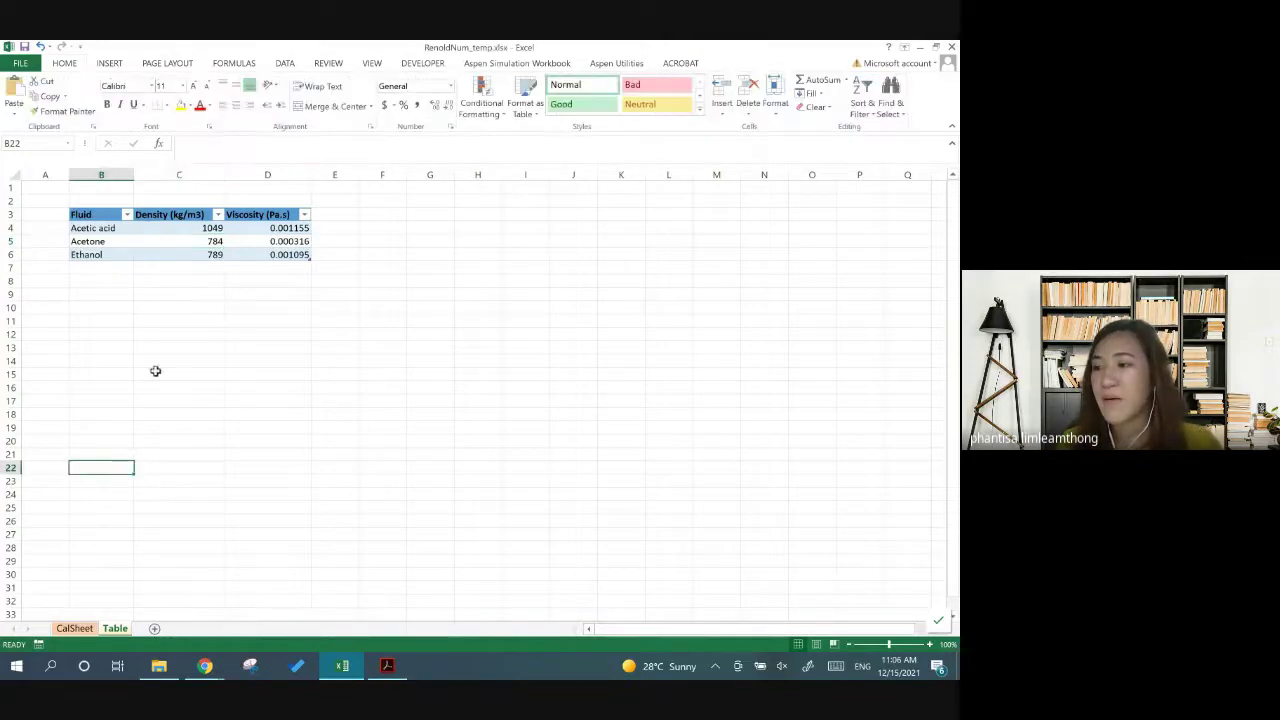
click(75, 629)
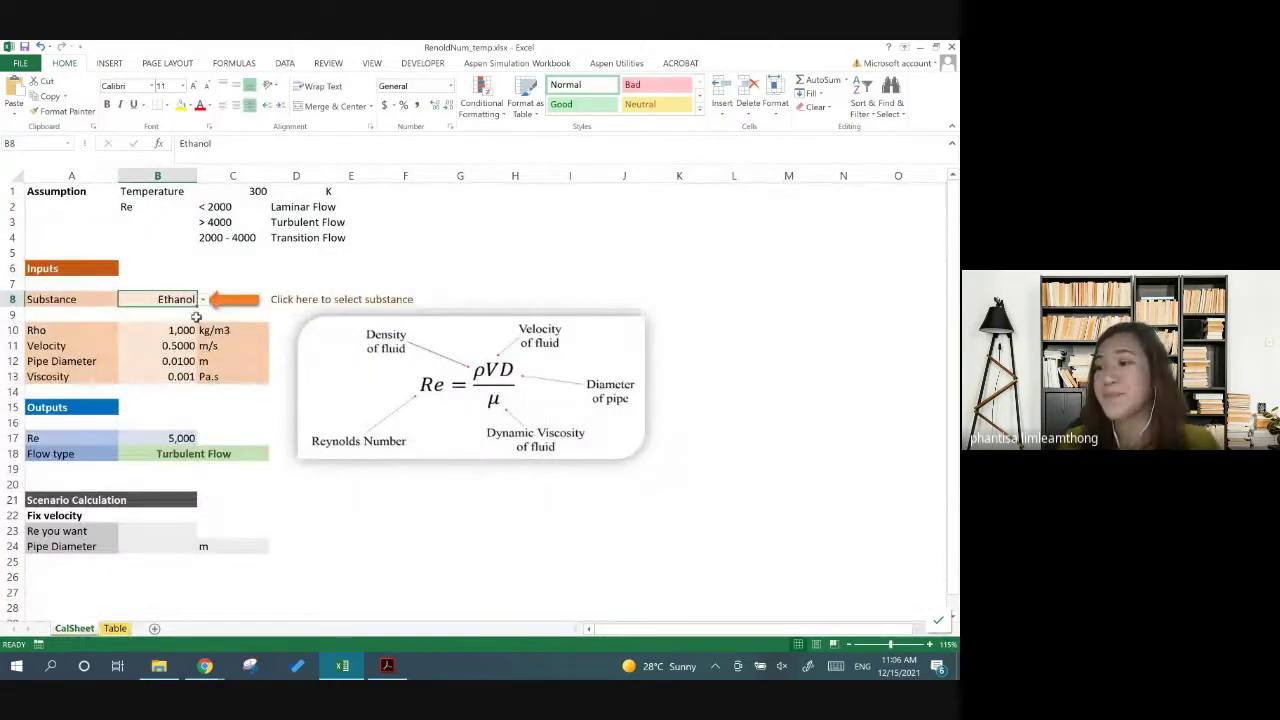
click(162, 334)
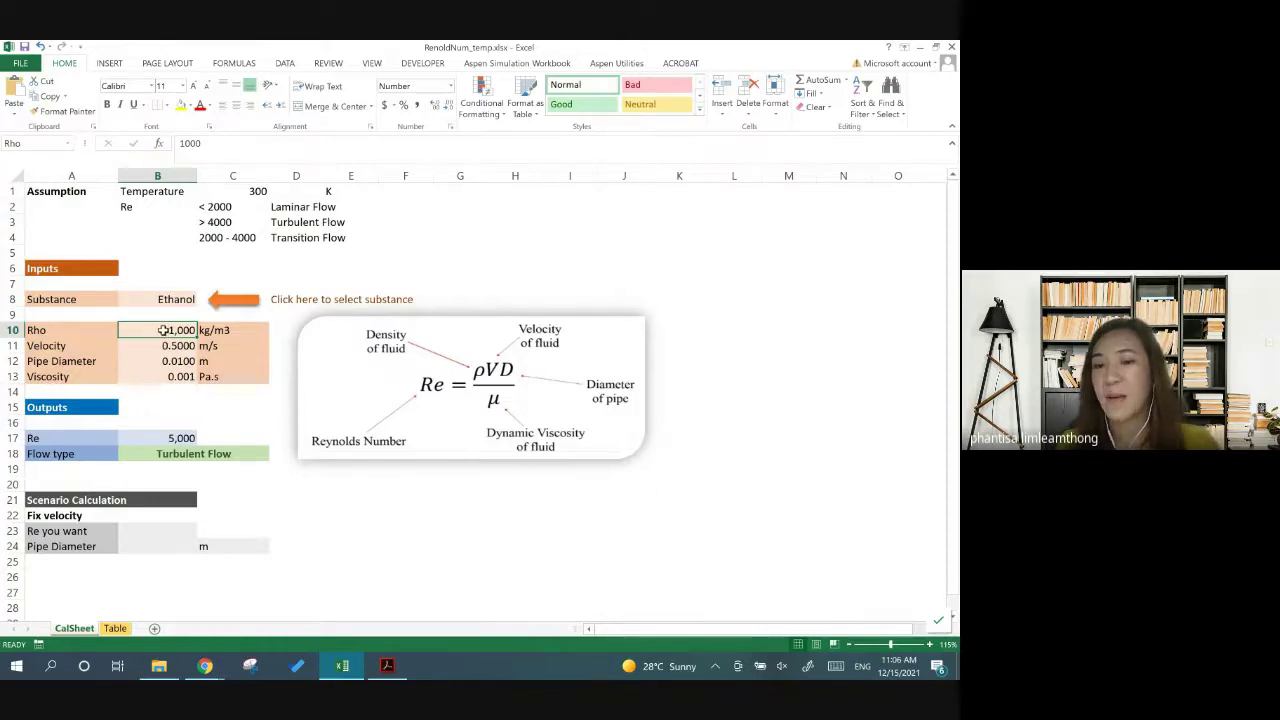
key(Delete)
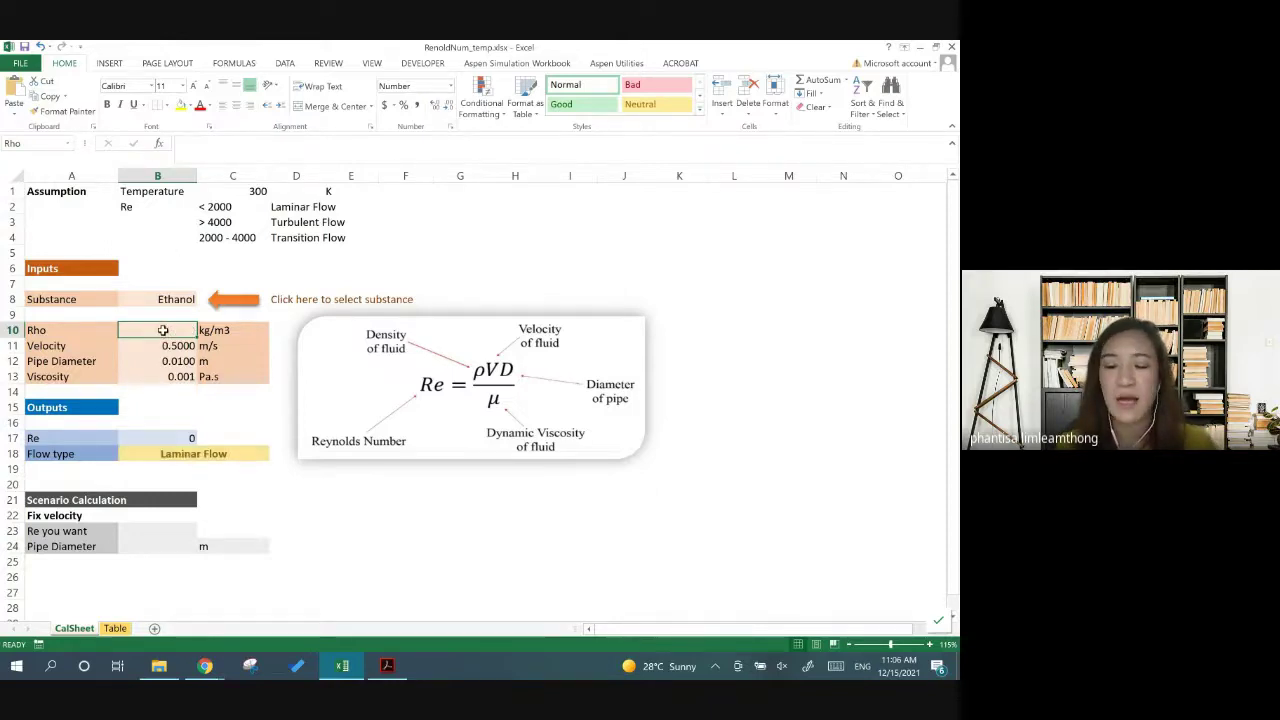
text(=v)
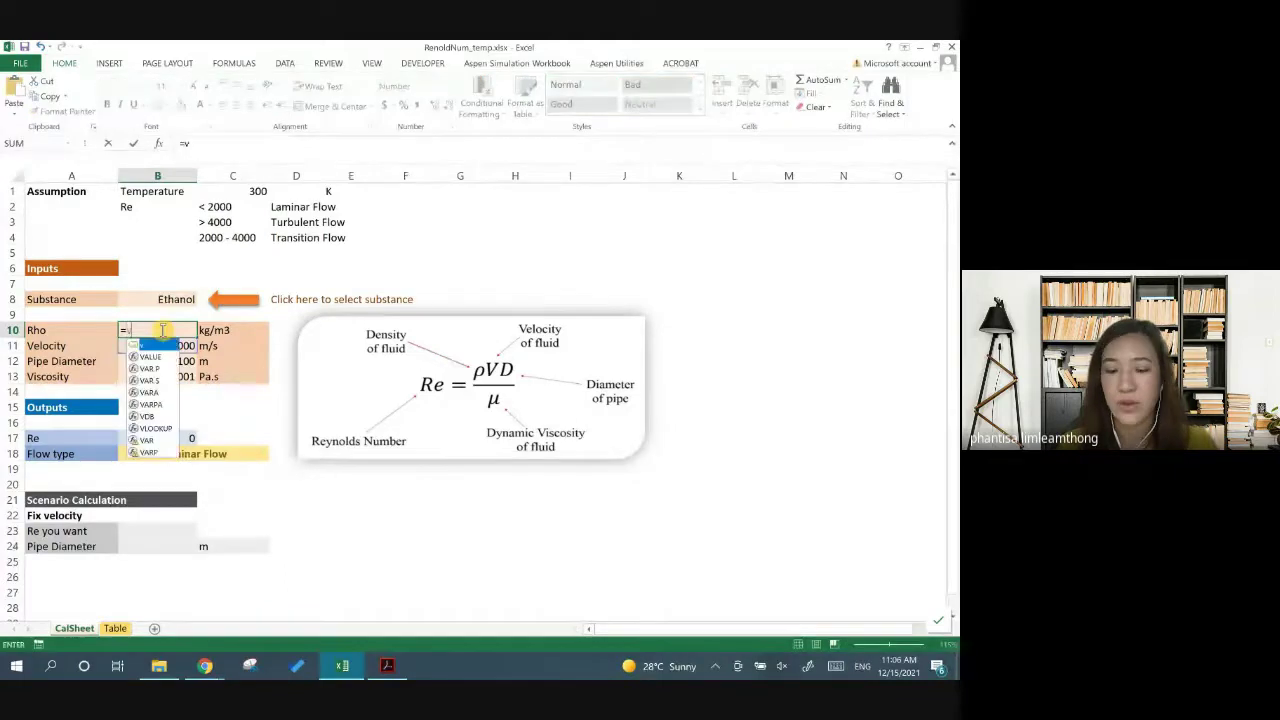
text(look)
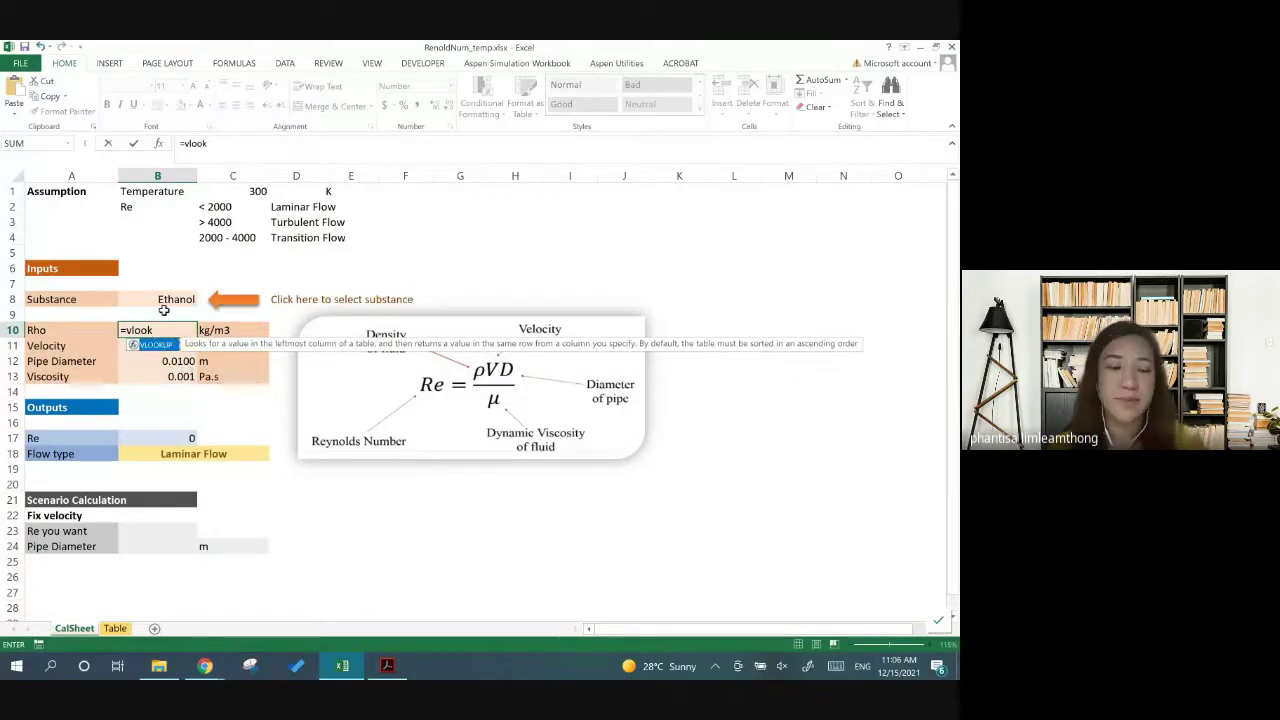
key(Tab)
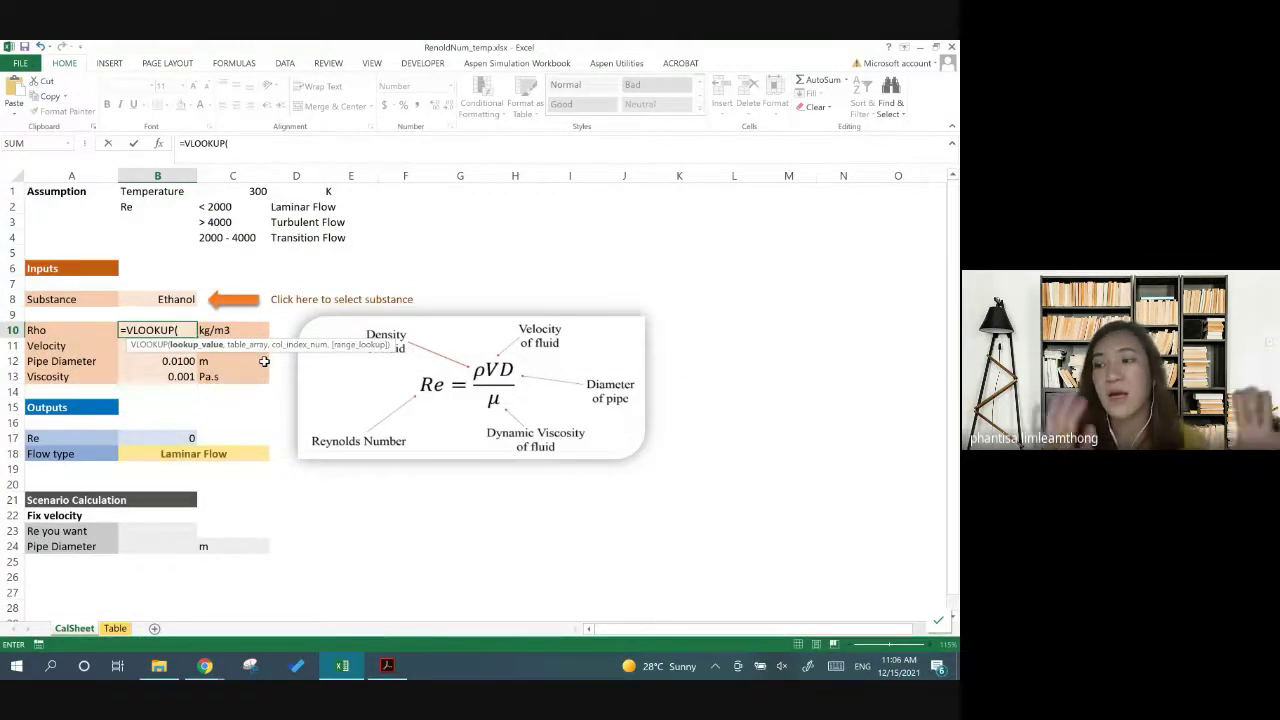
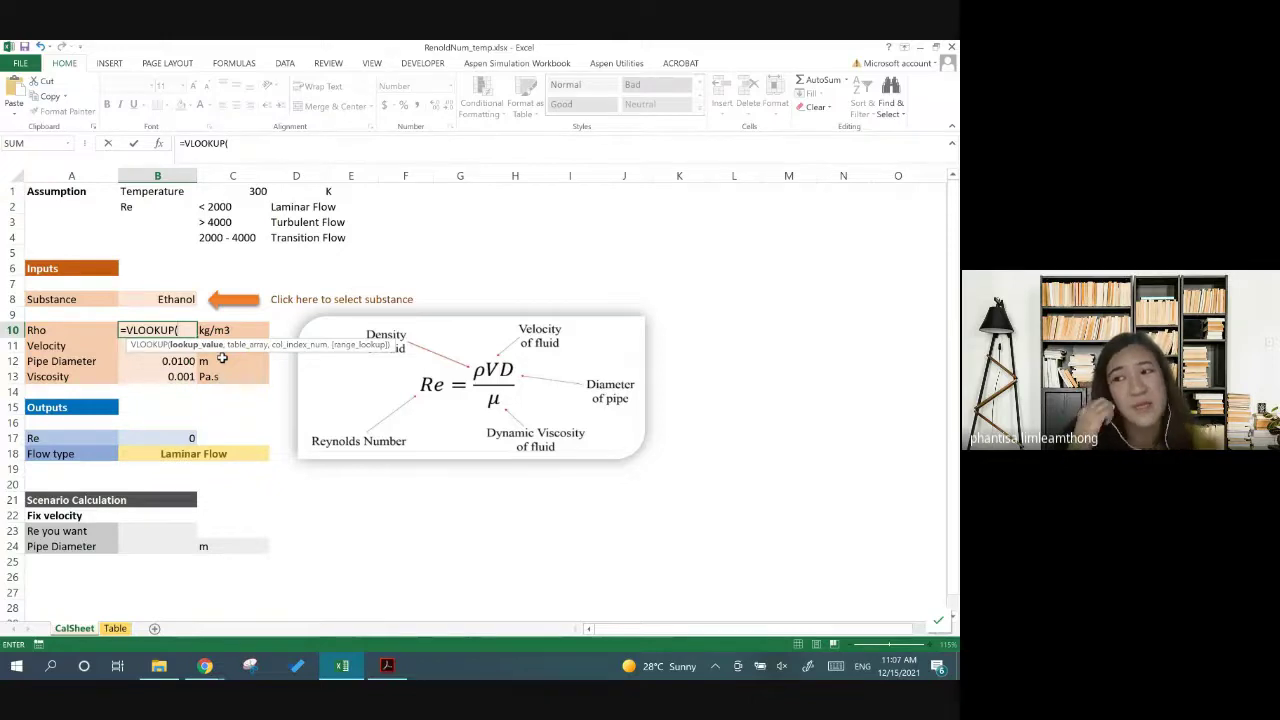
Build =VLOOKUP(B8,Data, in B10, using Substance B8 as the lookup value and the Data range
click(176, 304)
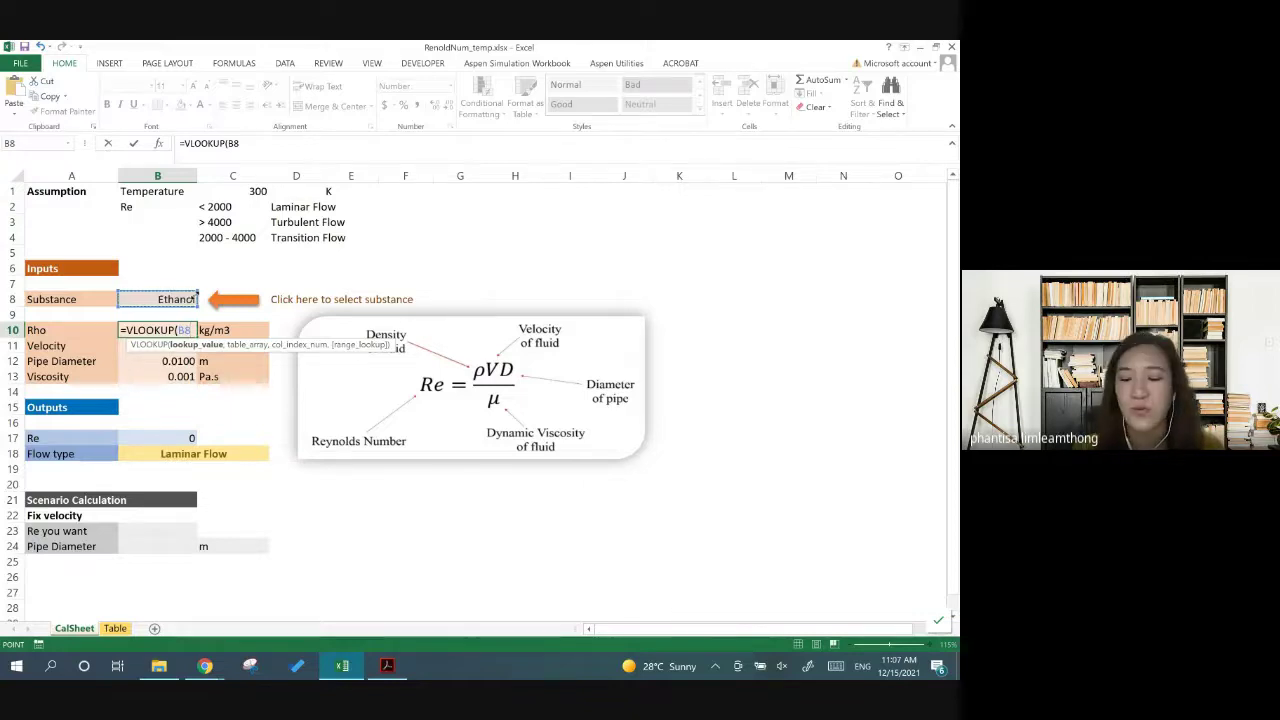
text(,)
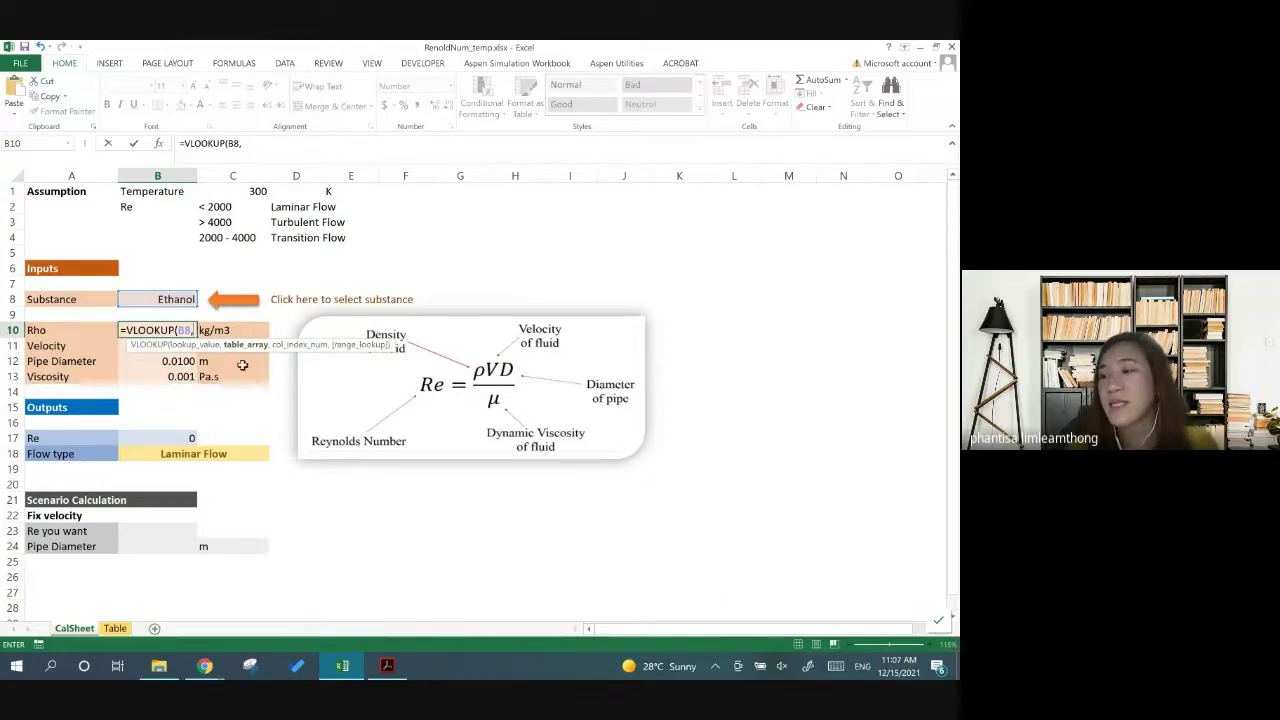
text(D)
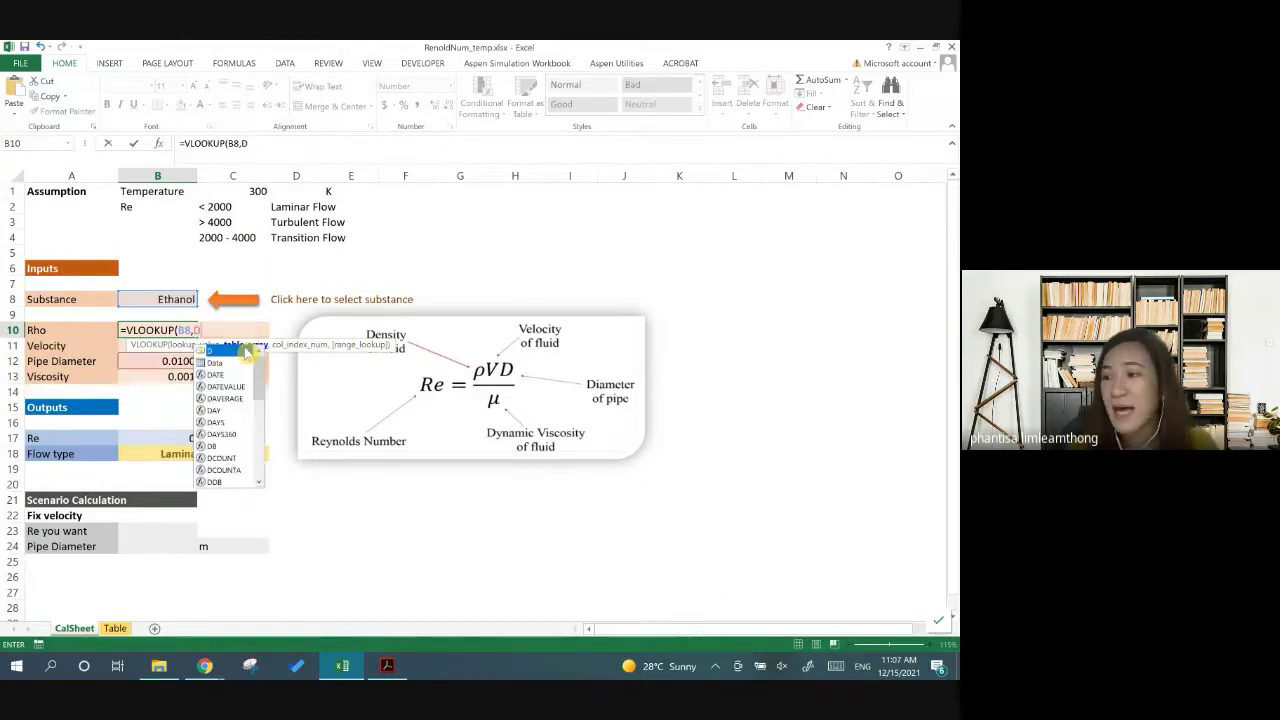
text(a)
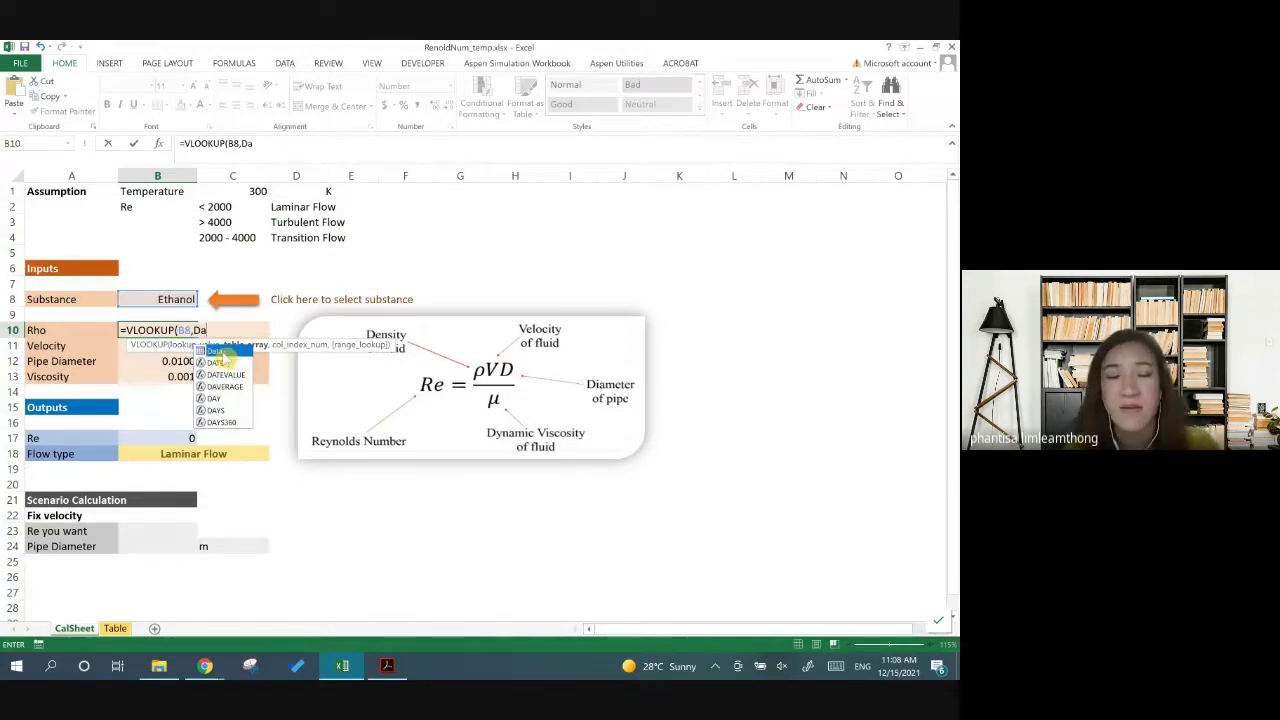
key(Tab)
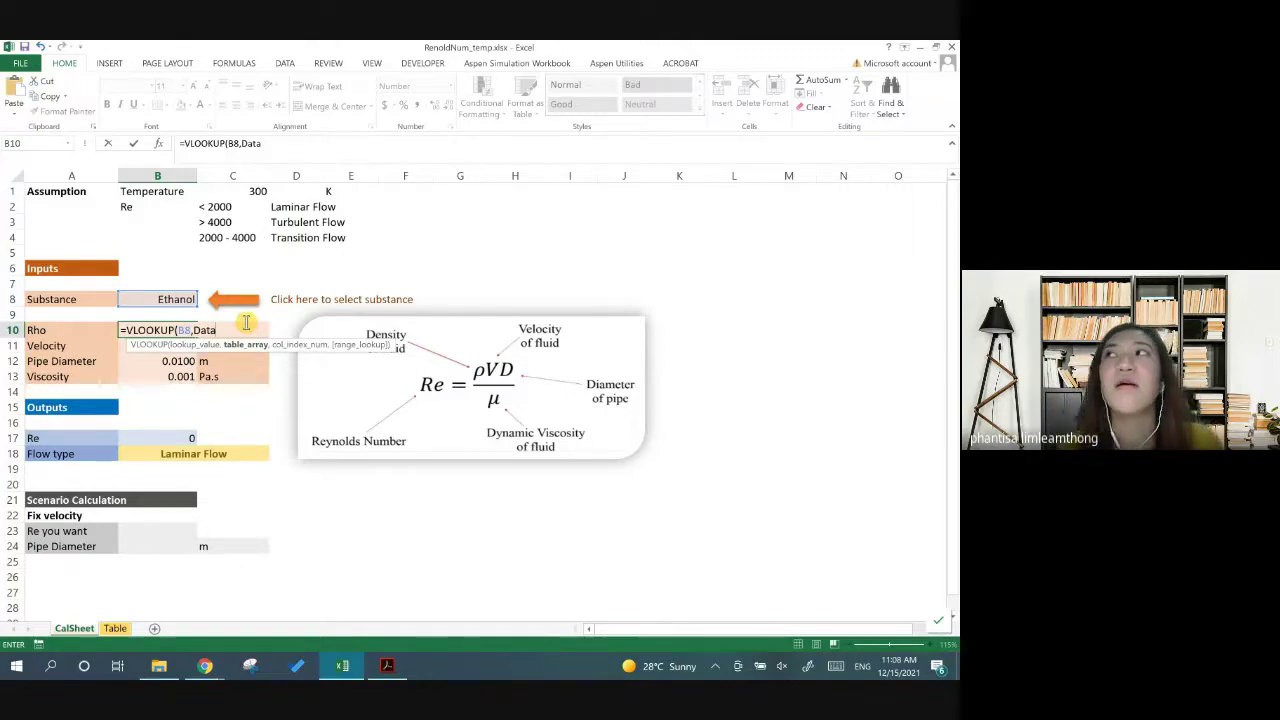
text(,)
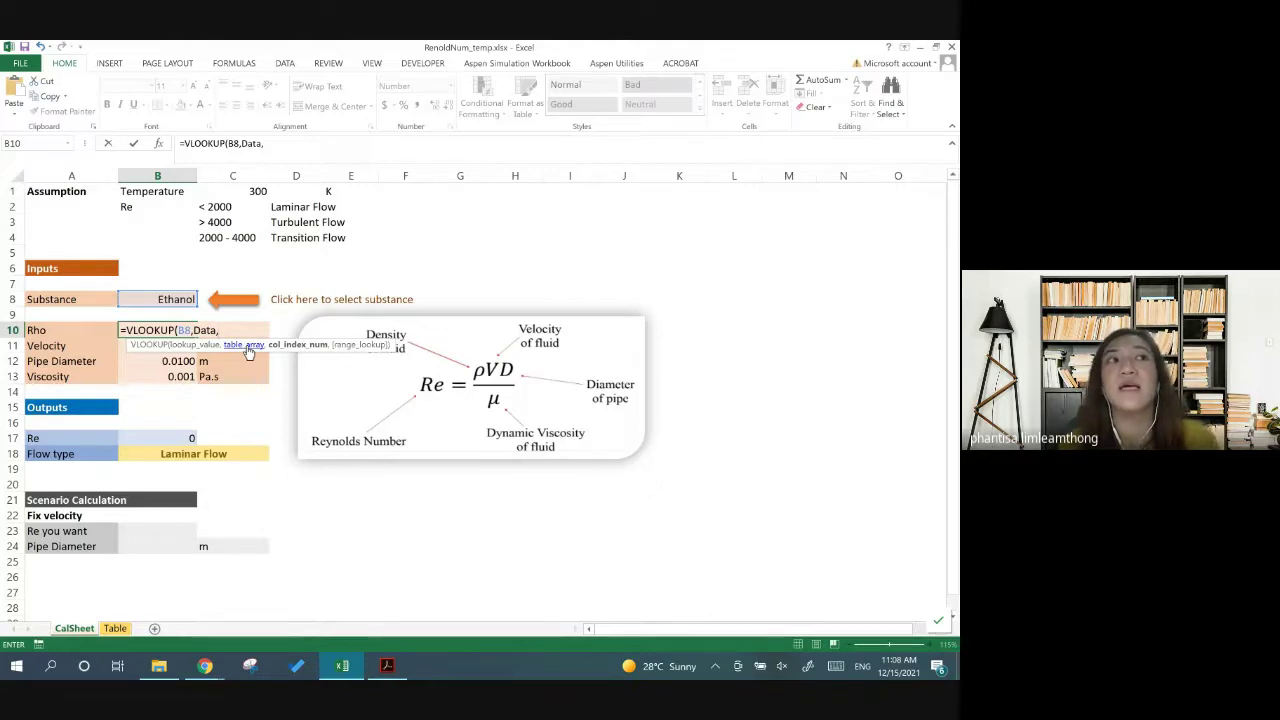
Complete B10 as =VLOOKUP(B8,Data,2) so Rho shows 789 for Ethanol
click(116, 632)
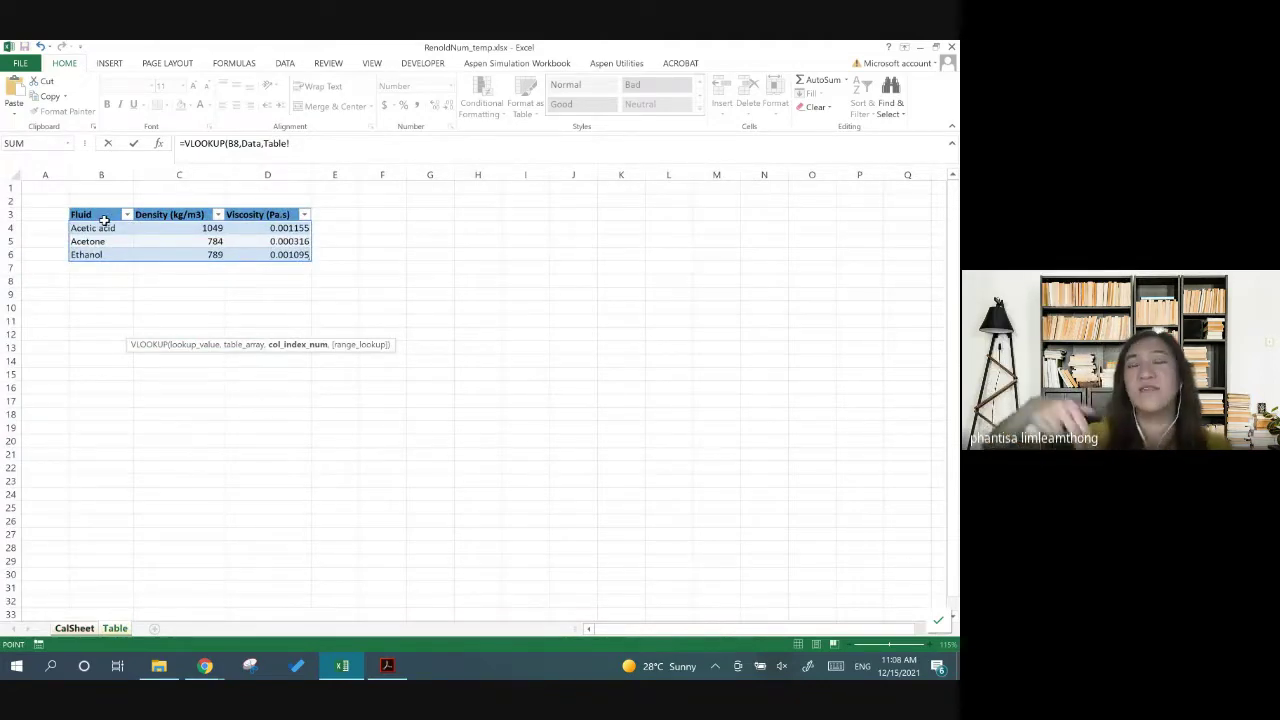
mouse_move(101, 174)
mouse_down()
mouse_move(296, 174)
mouse_move(180, 255)
mouse_up()
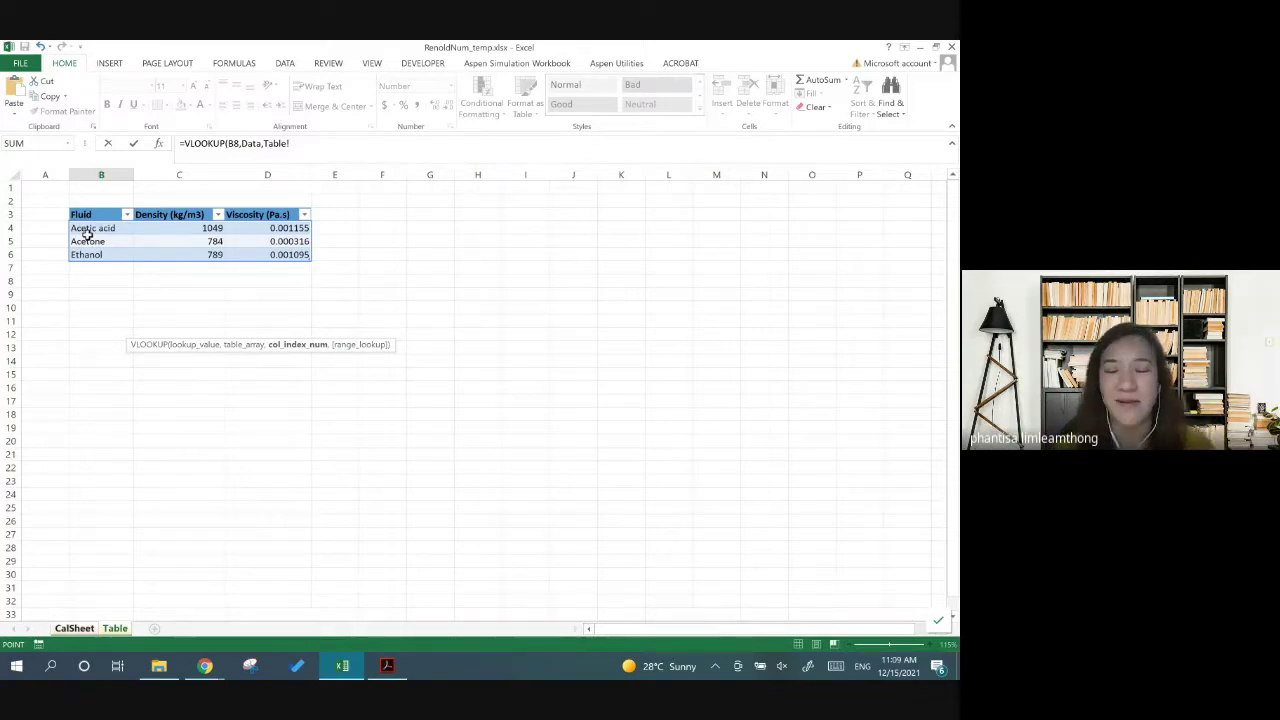
click(300, 143)
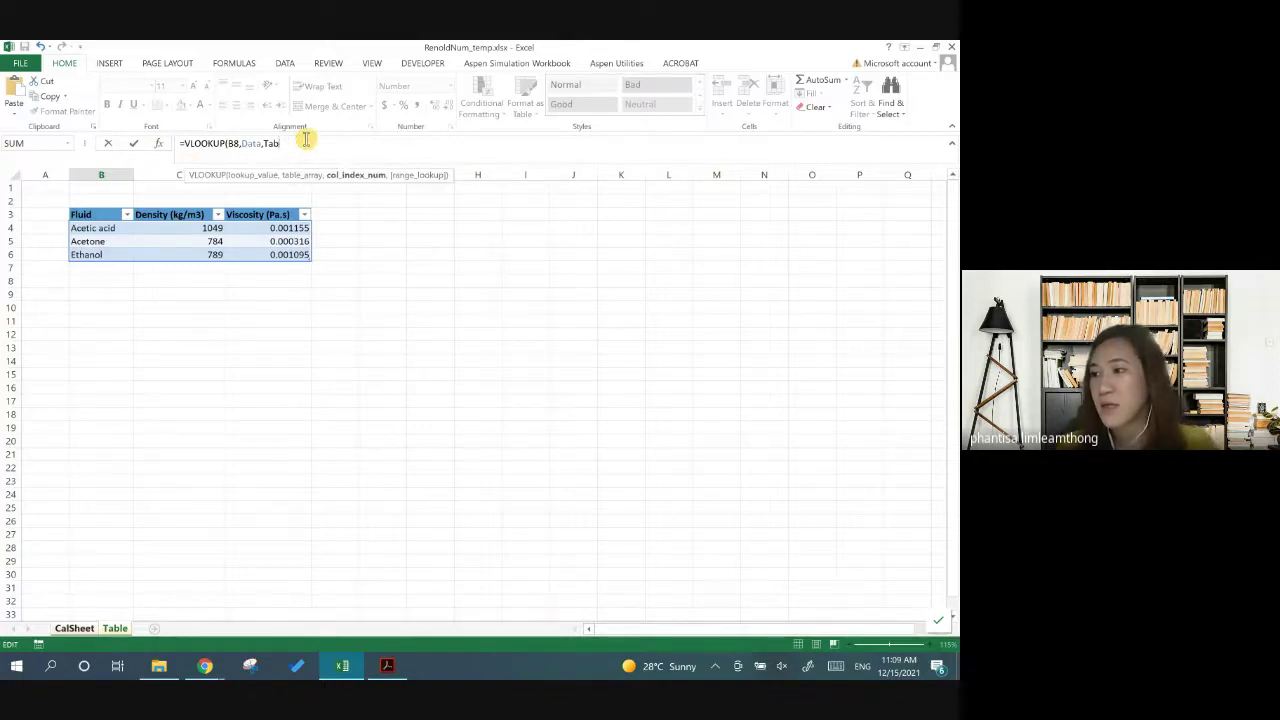
key(BackSpace)
key(BackSpace)
key(BackSpace)
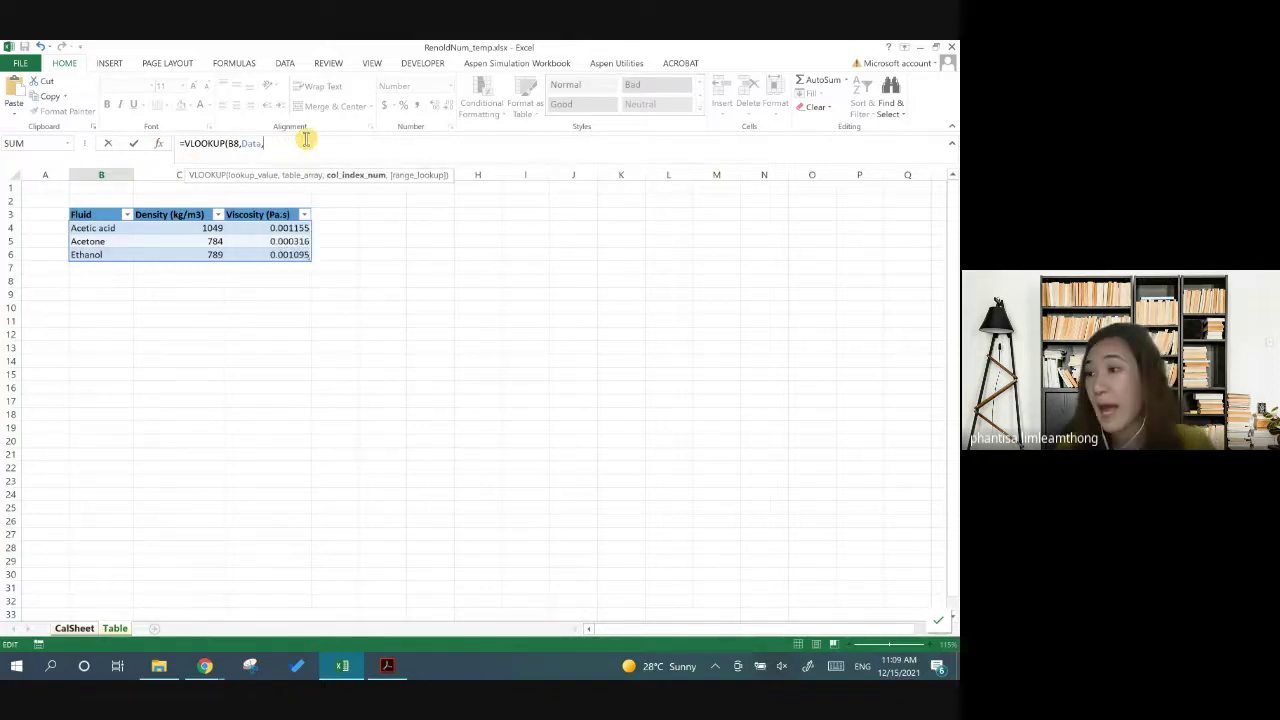
key(BackSpace)
text(,)
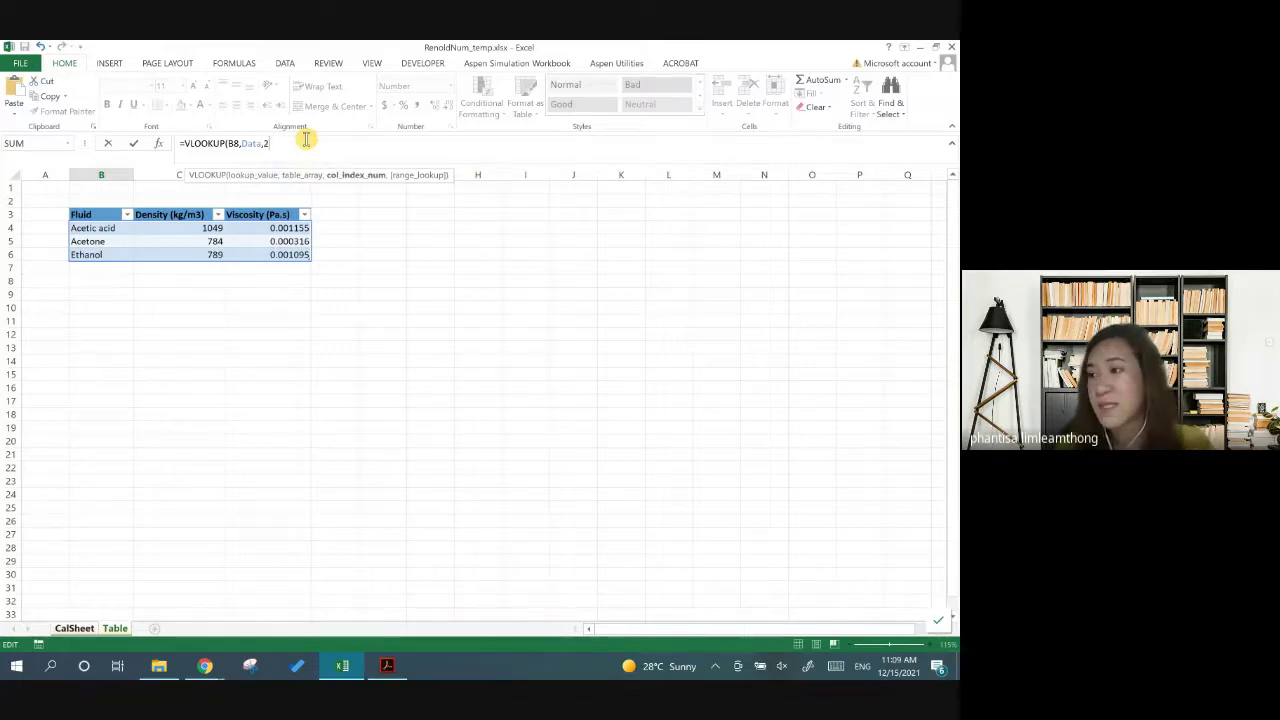
key(Return)
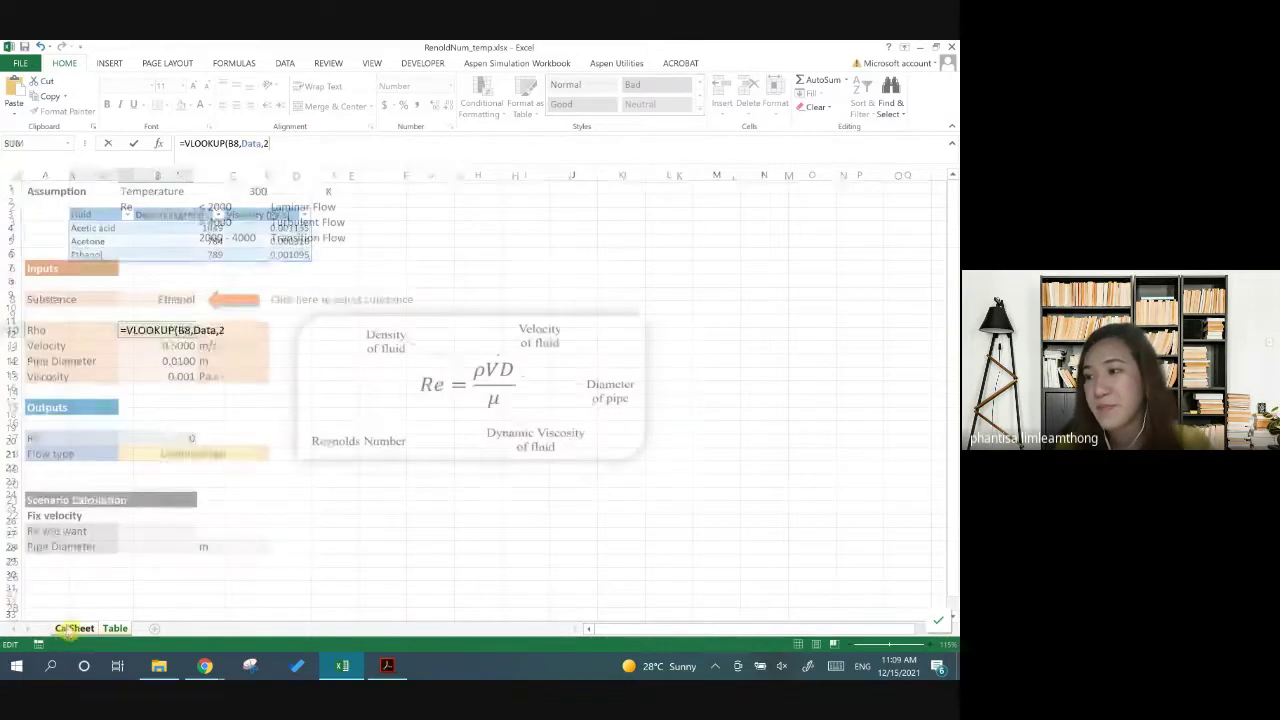
Add FALSE as the match argument so B10 reads =VLOOKUP(B8,Data,2,FALSE)
double_click(175, 330)
click(222, 330)
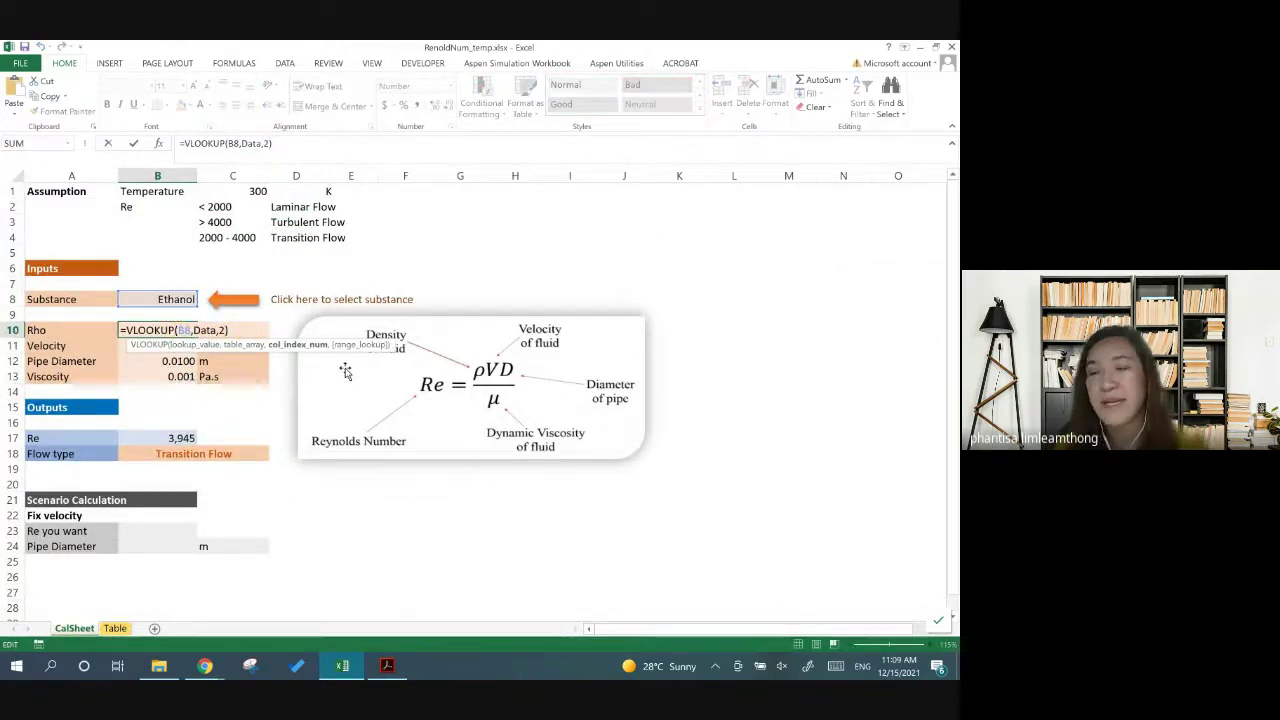
text(,F)
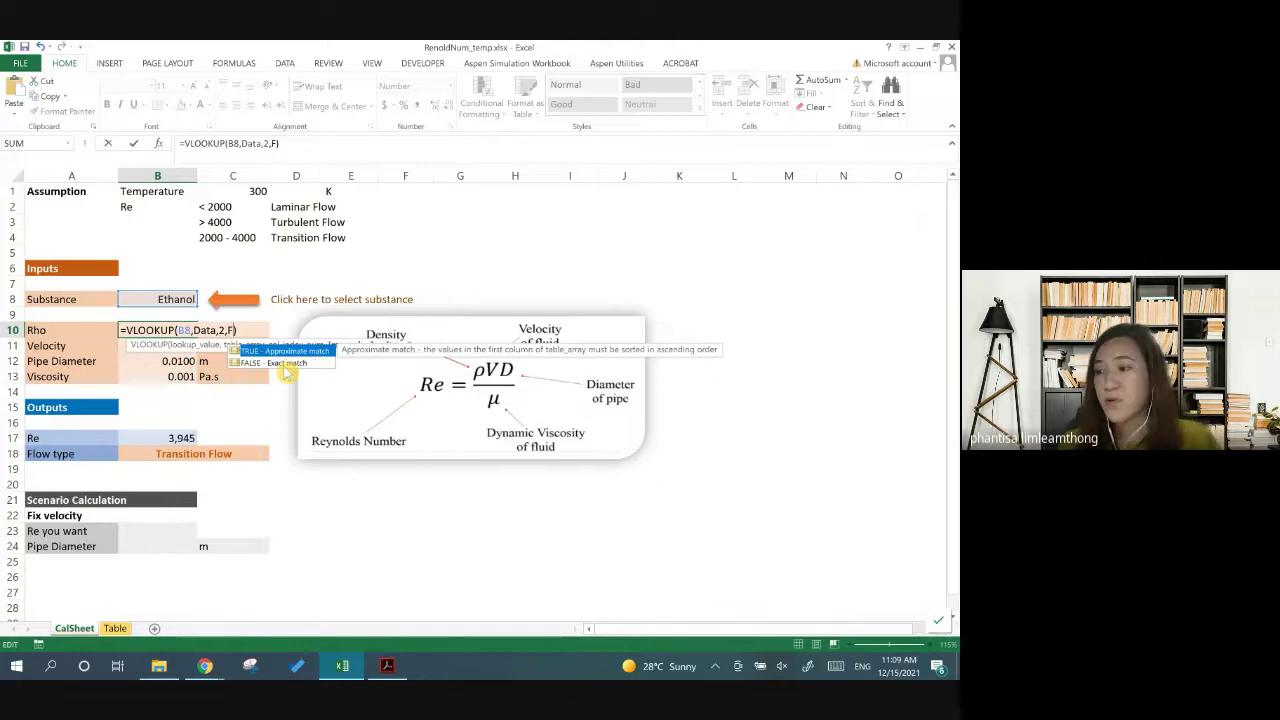
click(283, 365)
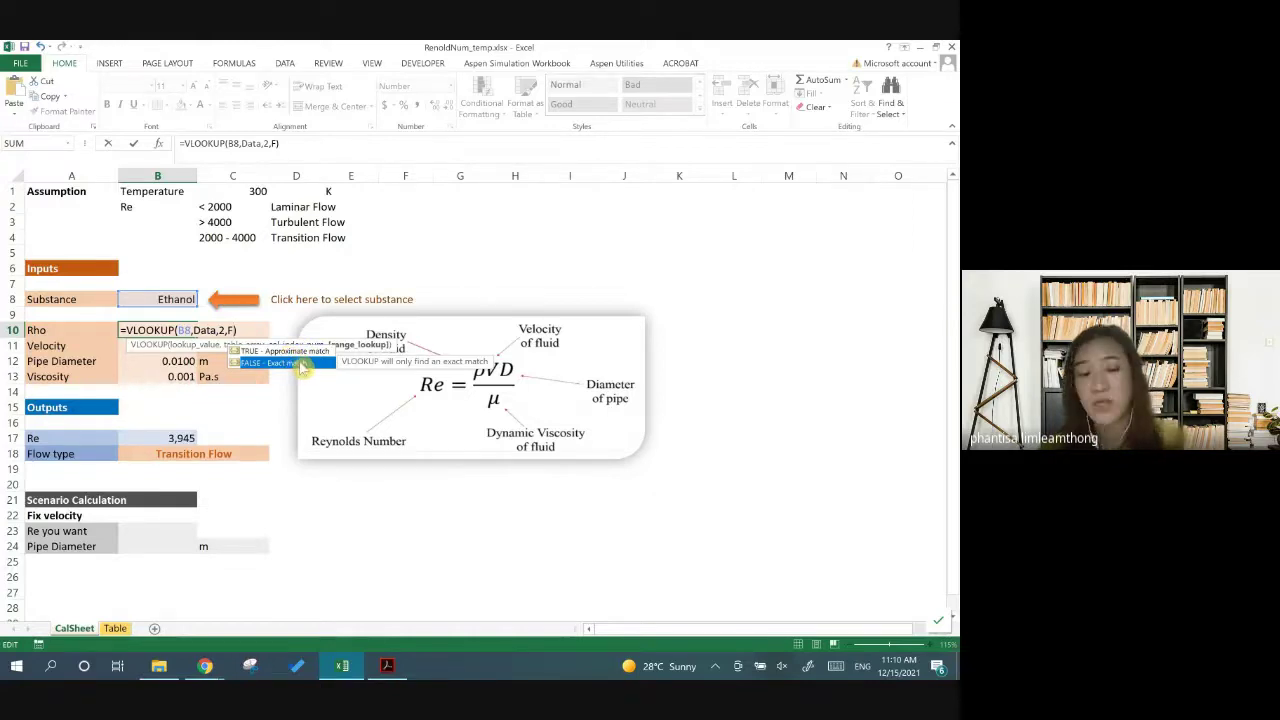
double_click(300, 365)
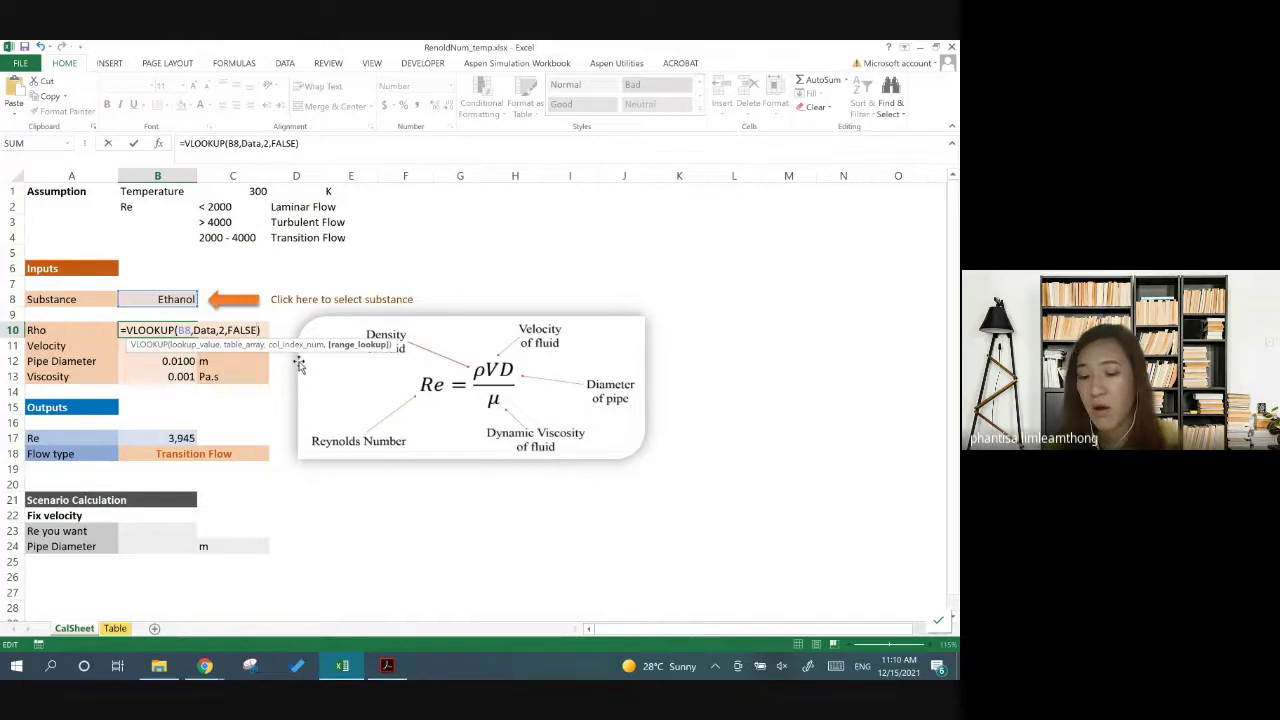
key(Return)
key(Up)
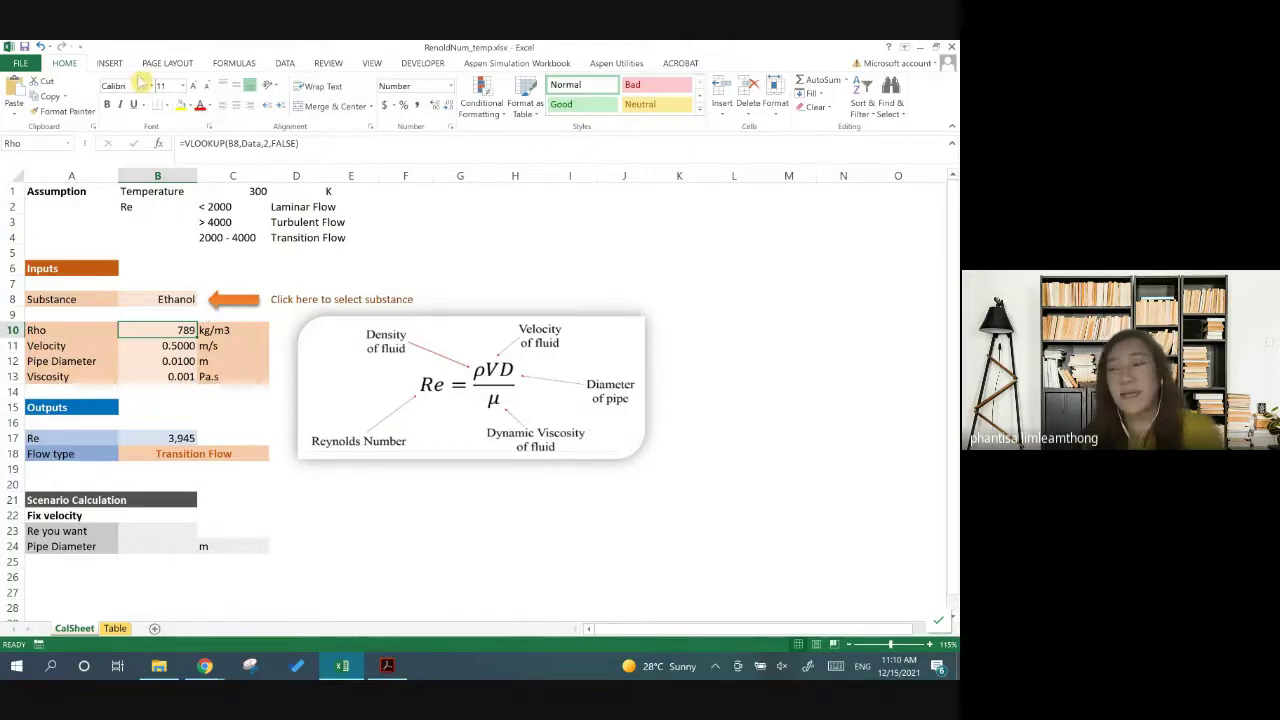
Pick Acetic acid in B8 and compare Rho with its 1049 density on the Table sheet
click(184, 301)
click(203, 300)
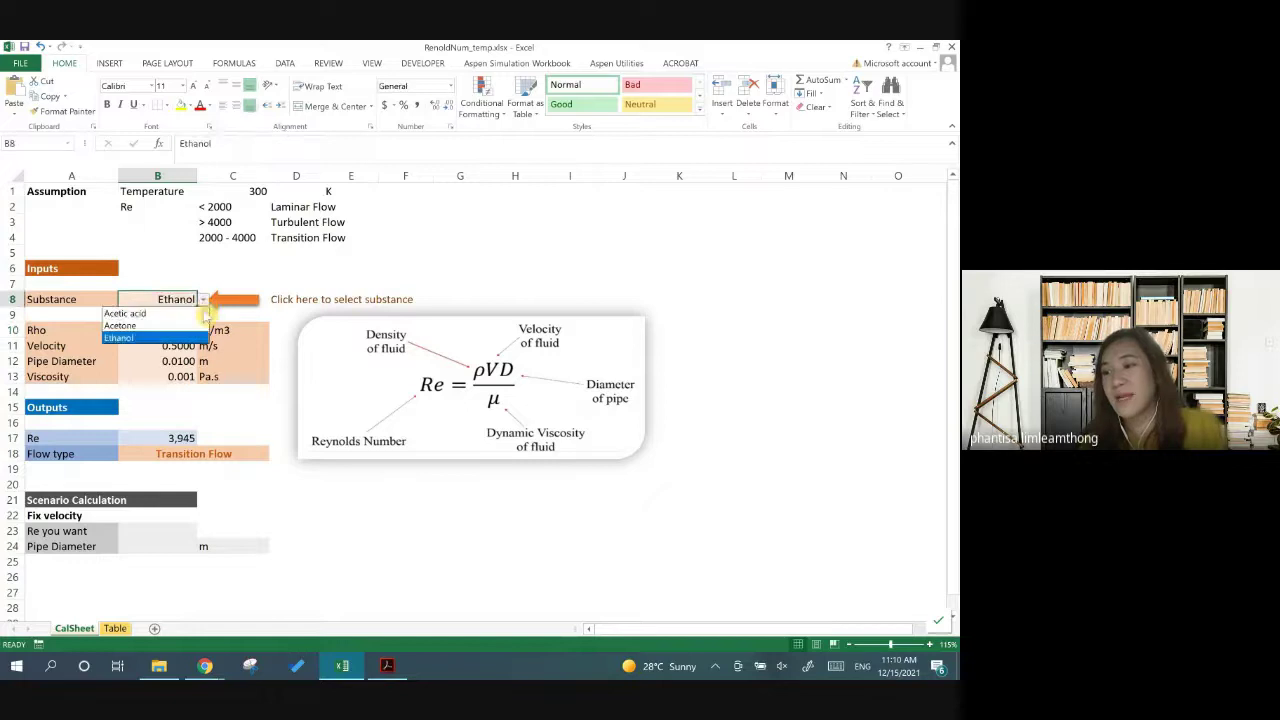
click(175, 312)
click(175, 330)
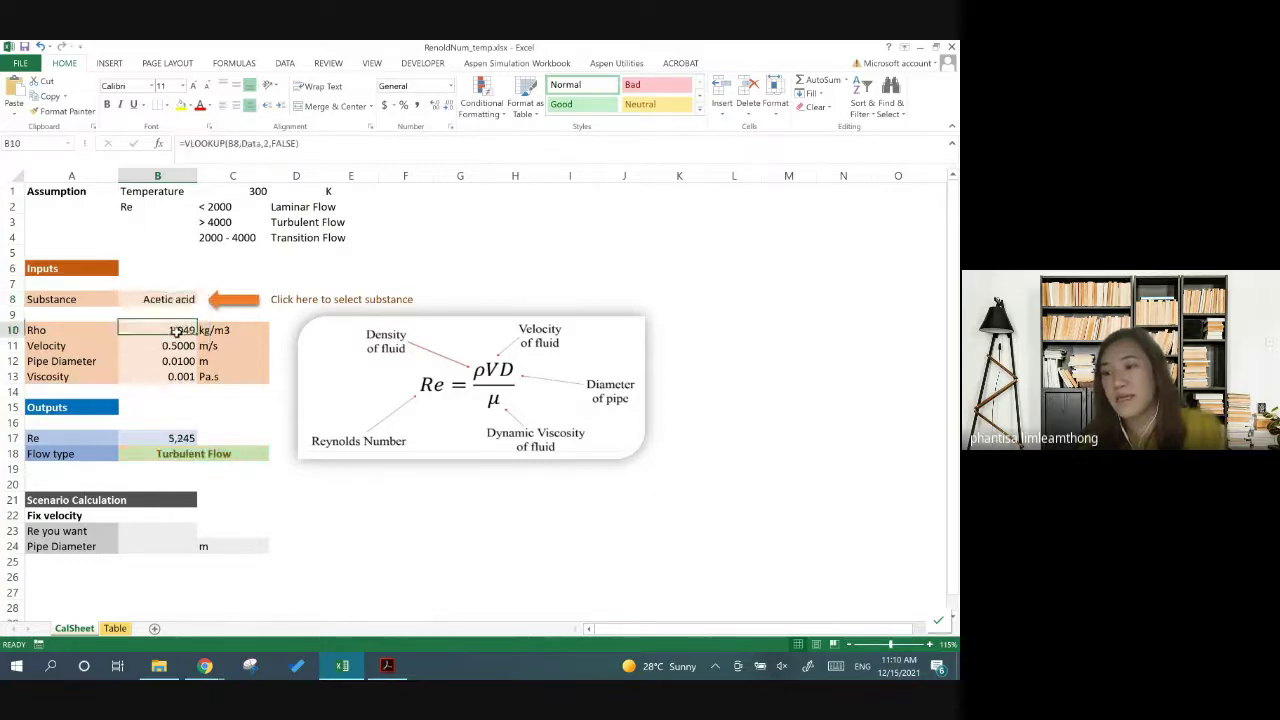
click(115, 628)
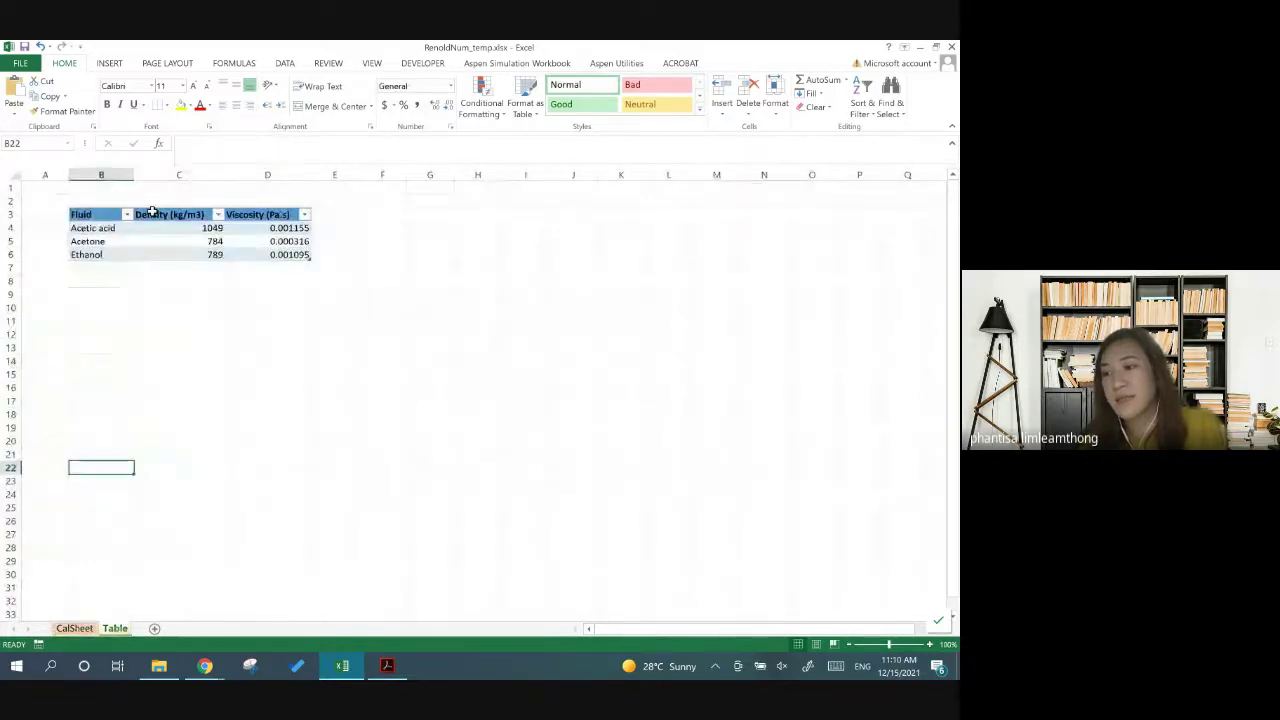
click(206, 228)
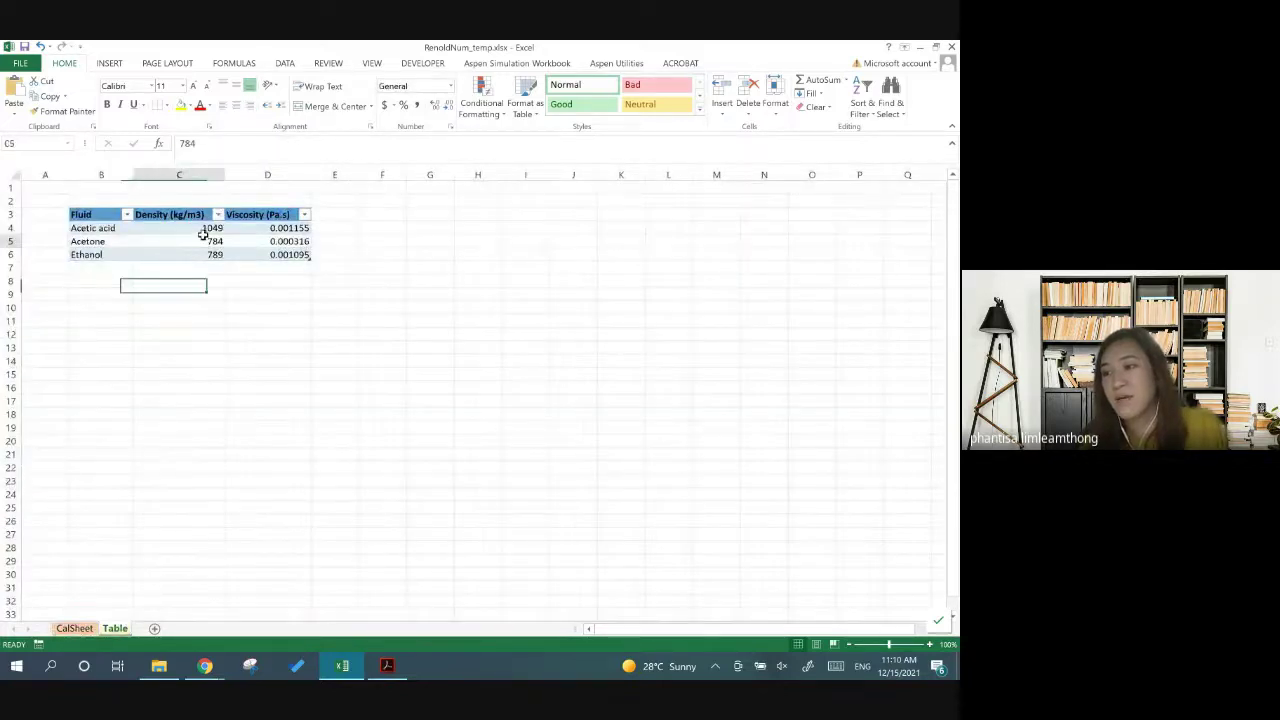
click(74, 628)
Switch the substance to Acetone and check Rho 784 and the Viscosity value
click(175, 308)
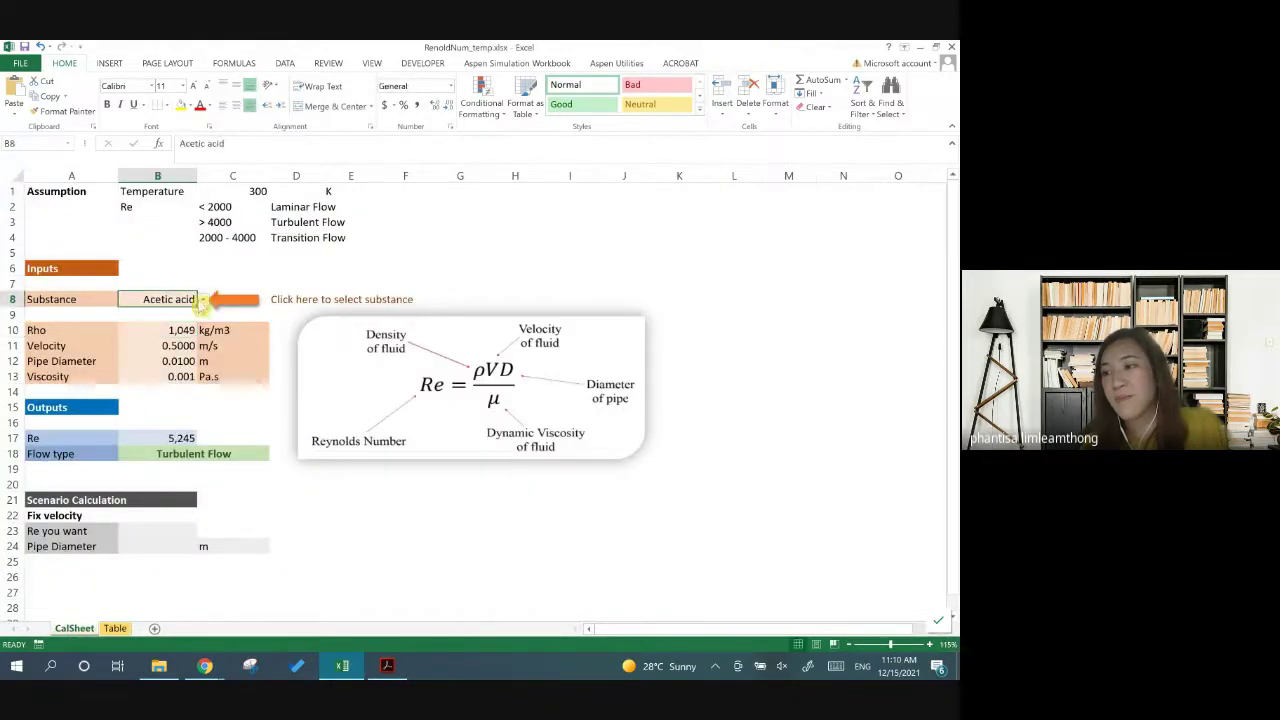
click(202, 299)
click(180, 322)
click(188, 330)
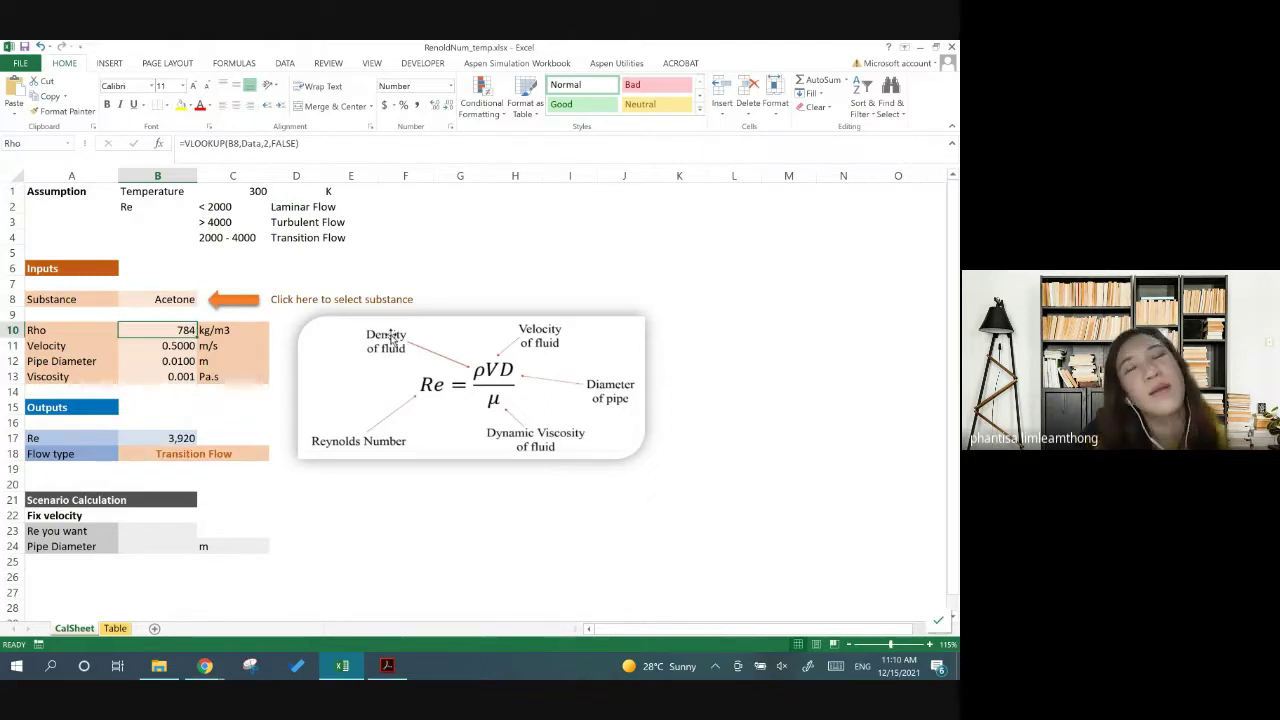
click(190, 372)
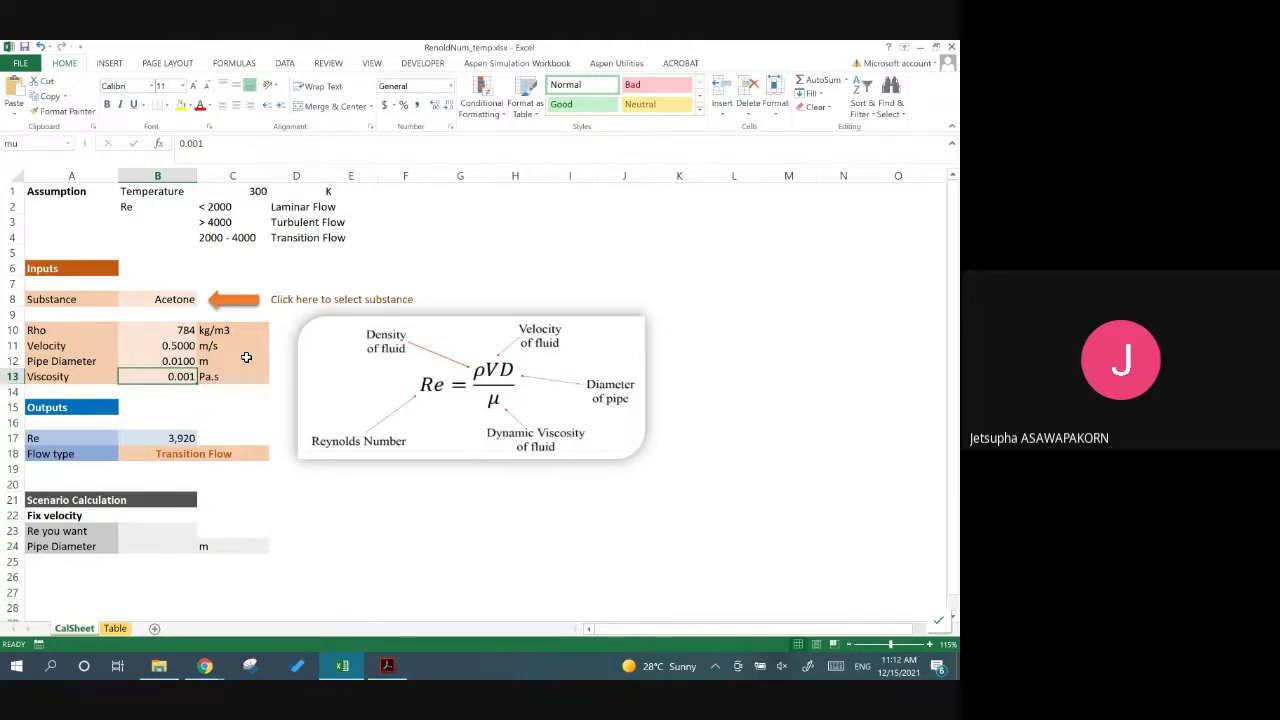
click(171, 297)
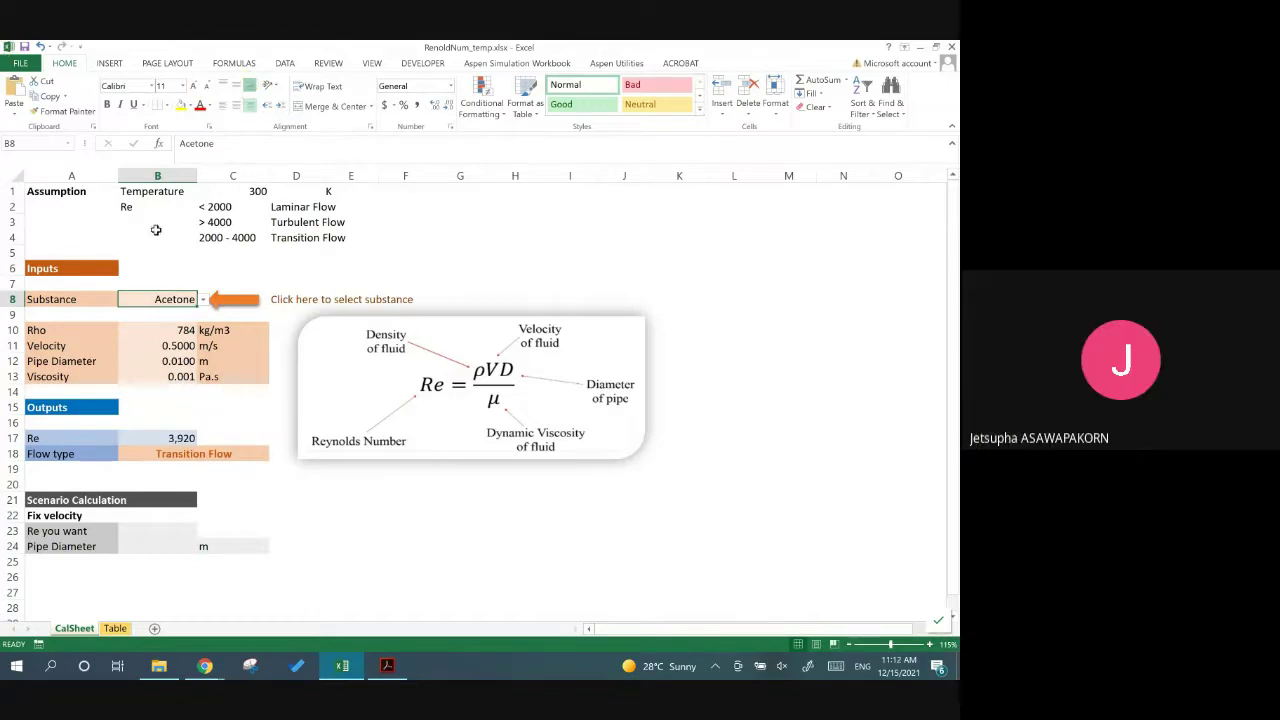
Give B8 List data validation sourced from =Table!$B$4:$B$6
click(285, 63)
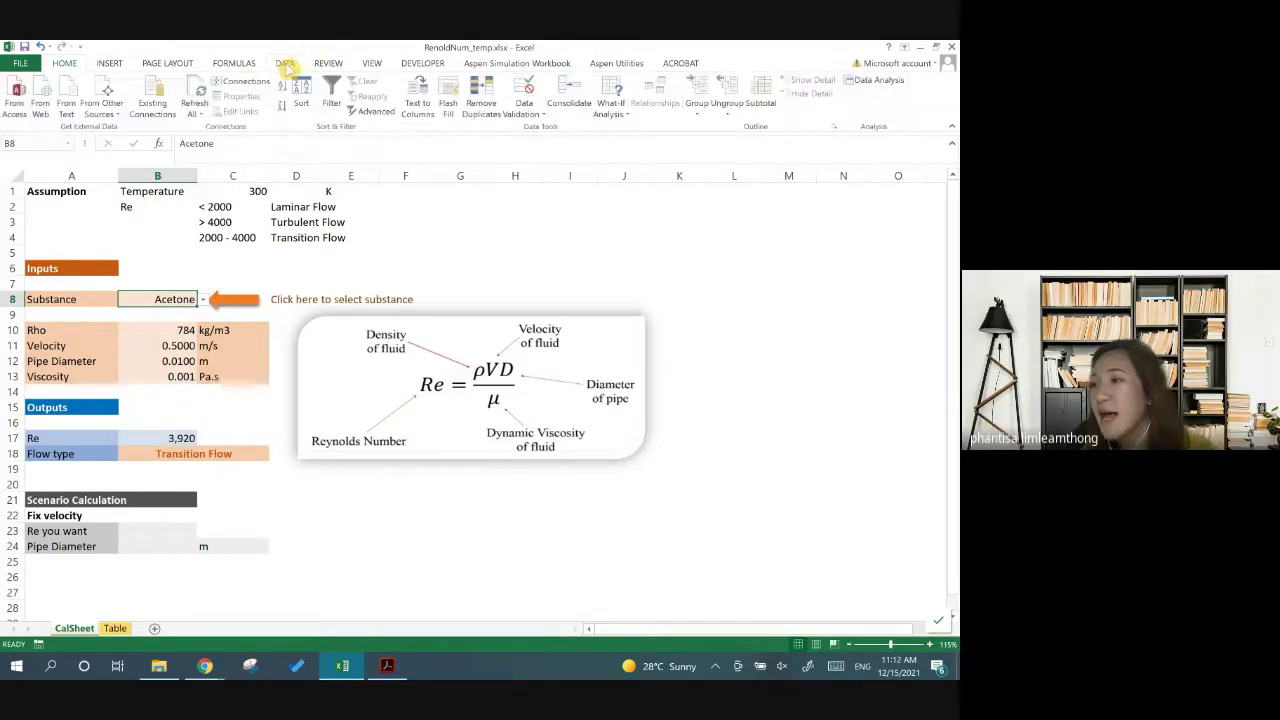
click(524, 113)
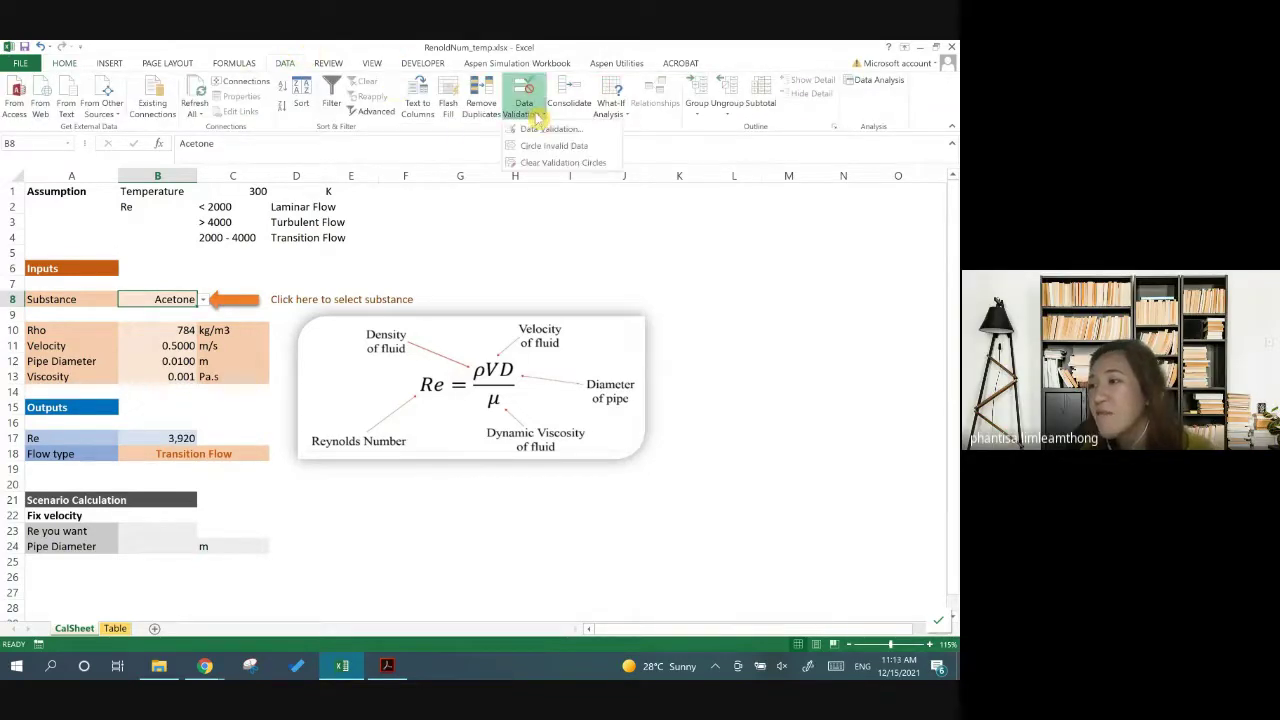
click(590, 136)
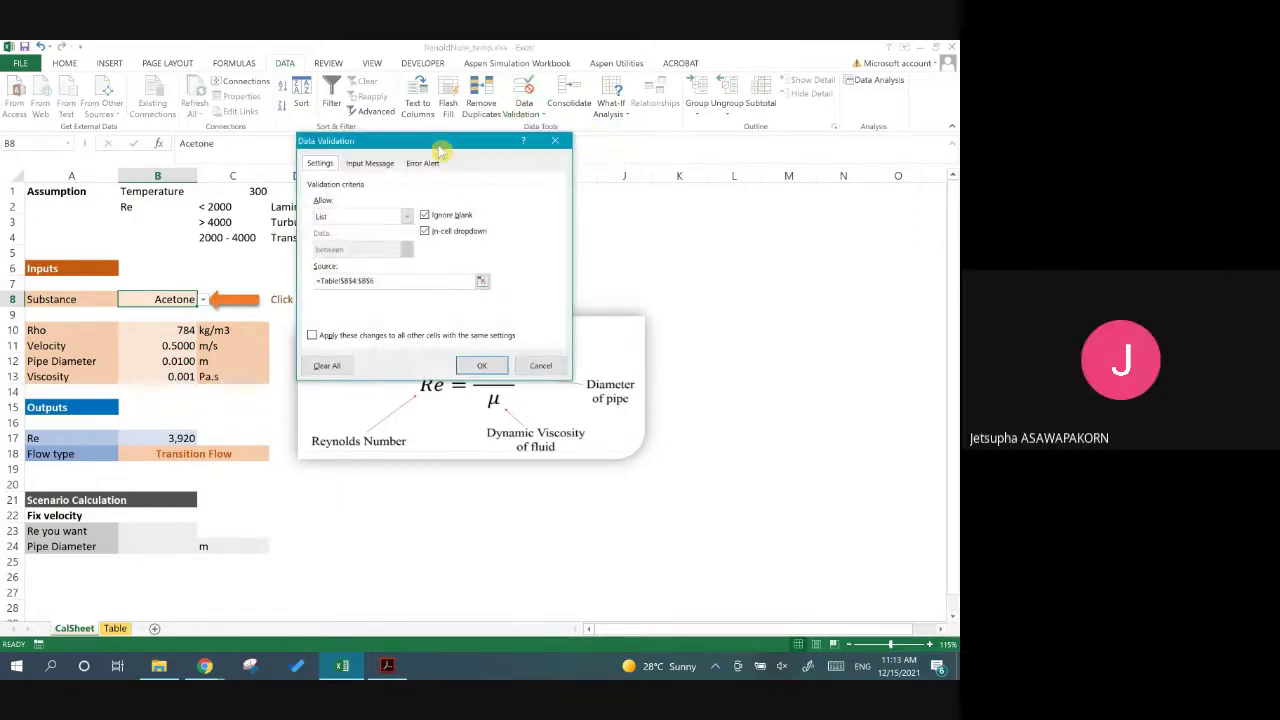
drag(440, 150, 484, 236)
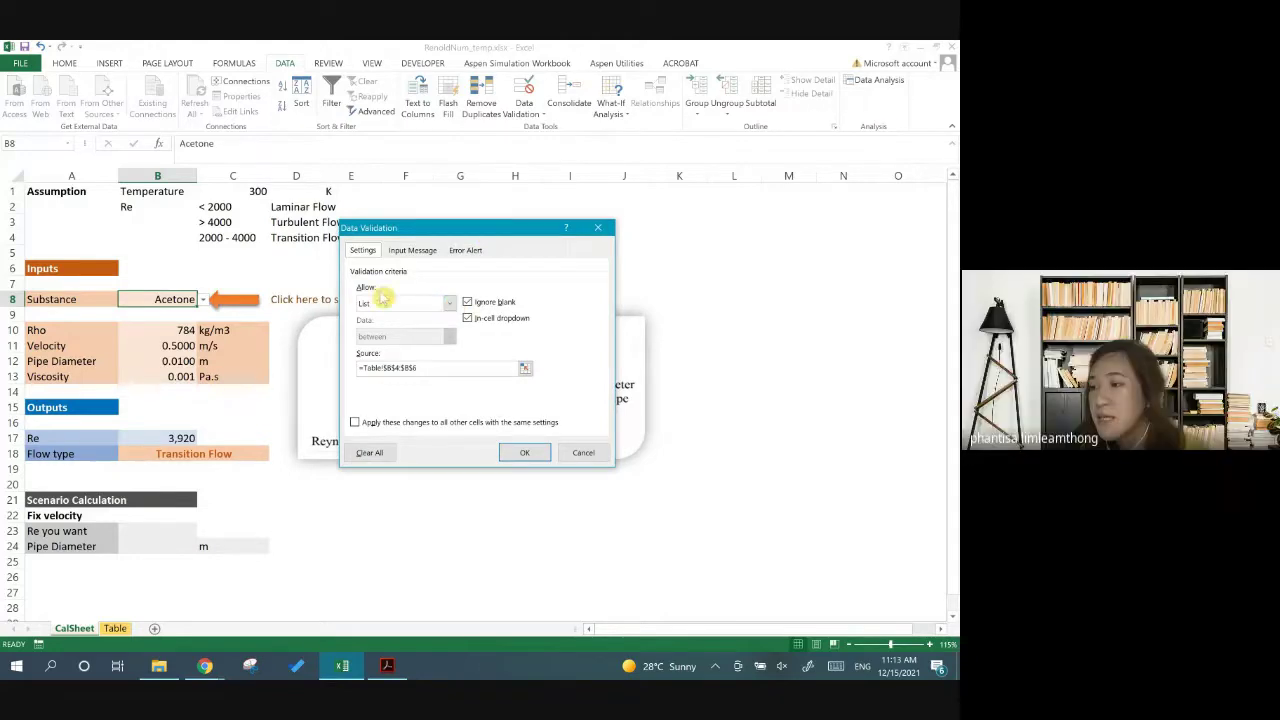
click(446, 303)
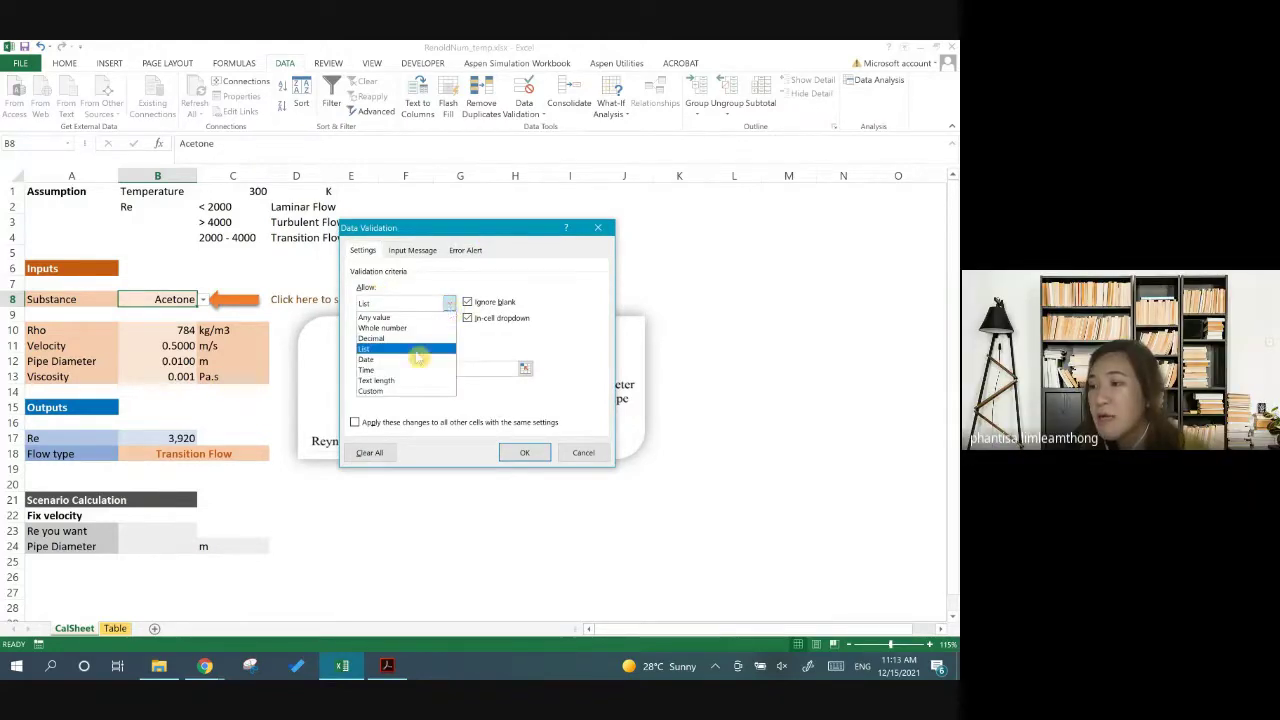
click(417, 349)
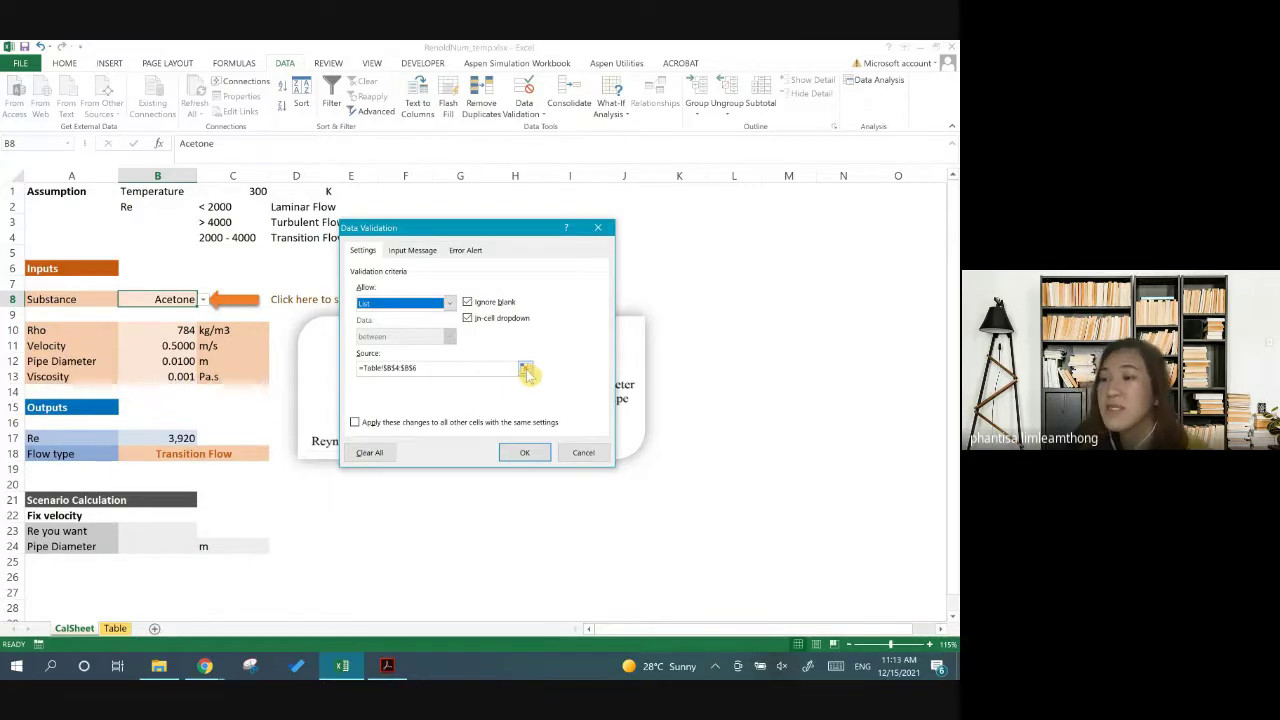
click(525, 370)
click(115, 628)
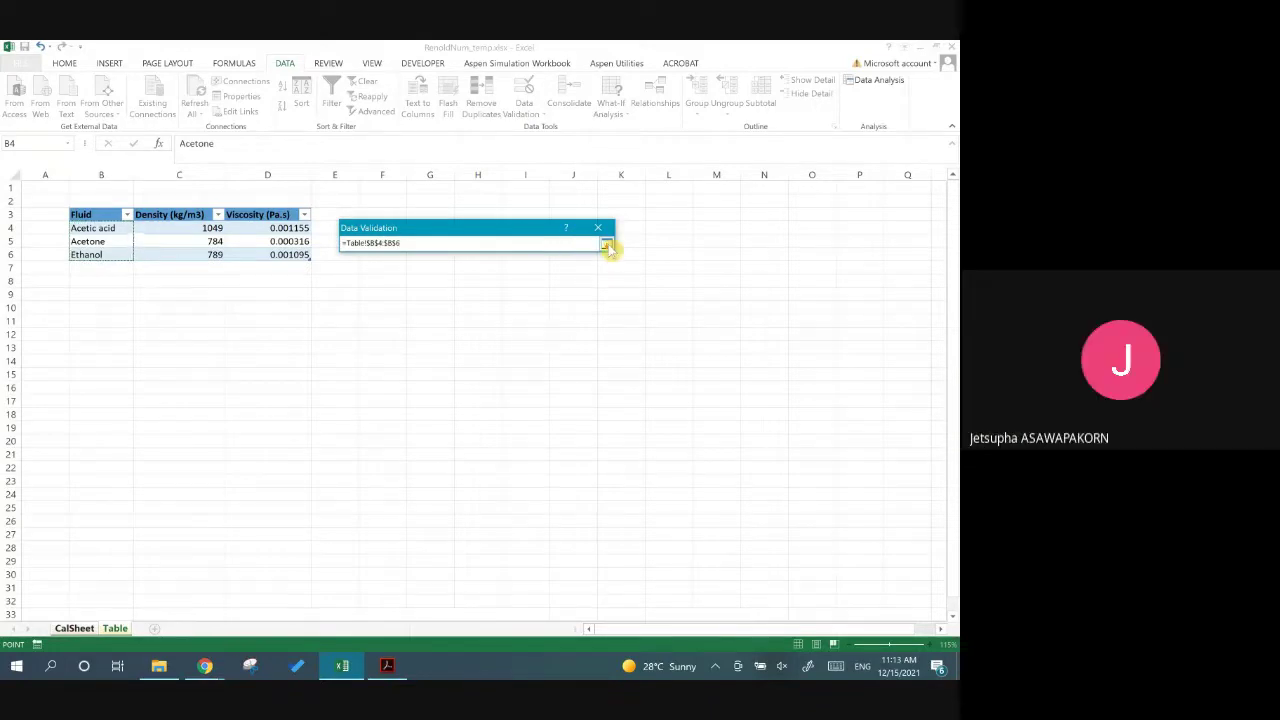
click(607, 246)
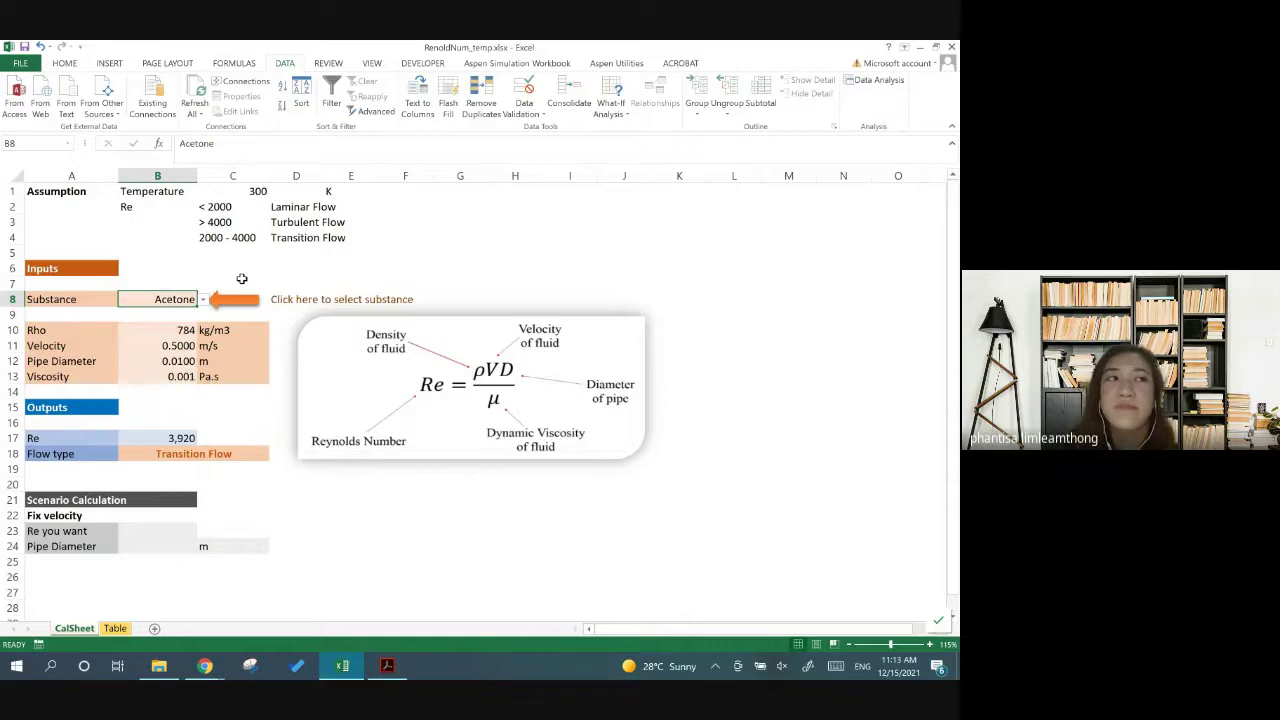
click(178, 375)
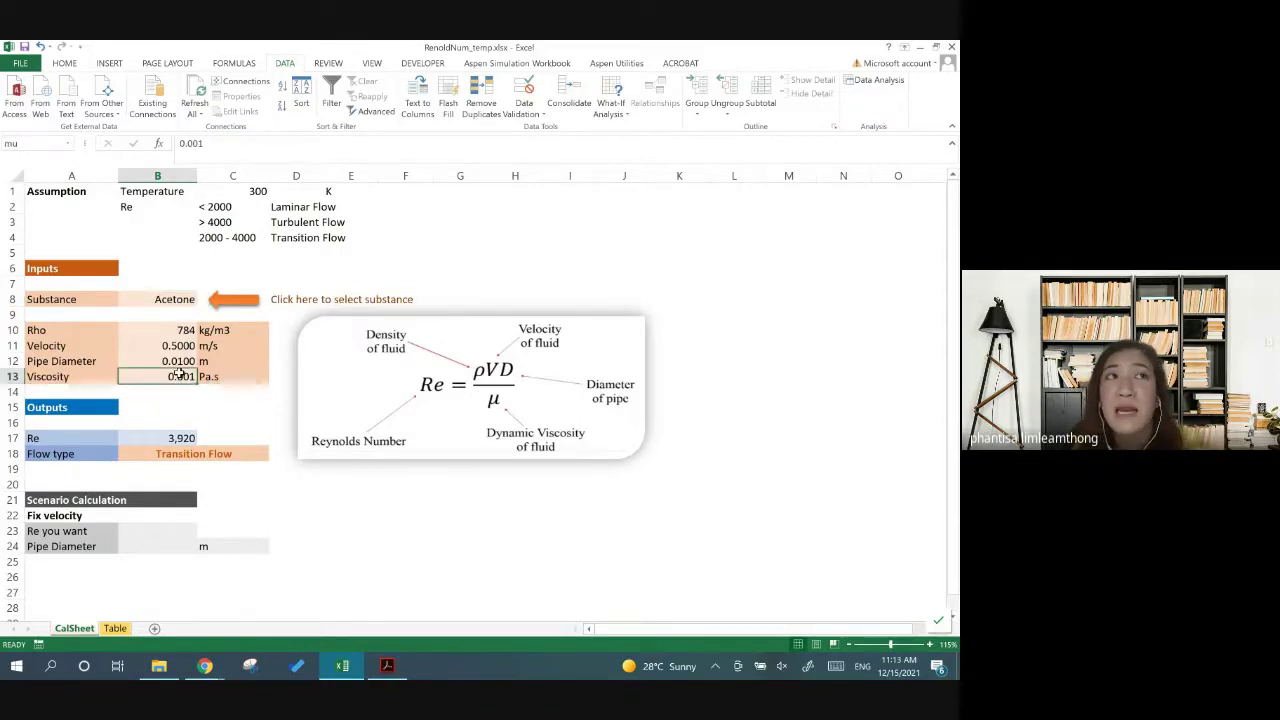
click(168, 329)
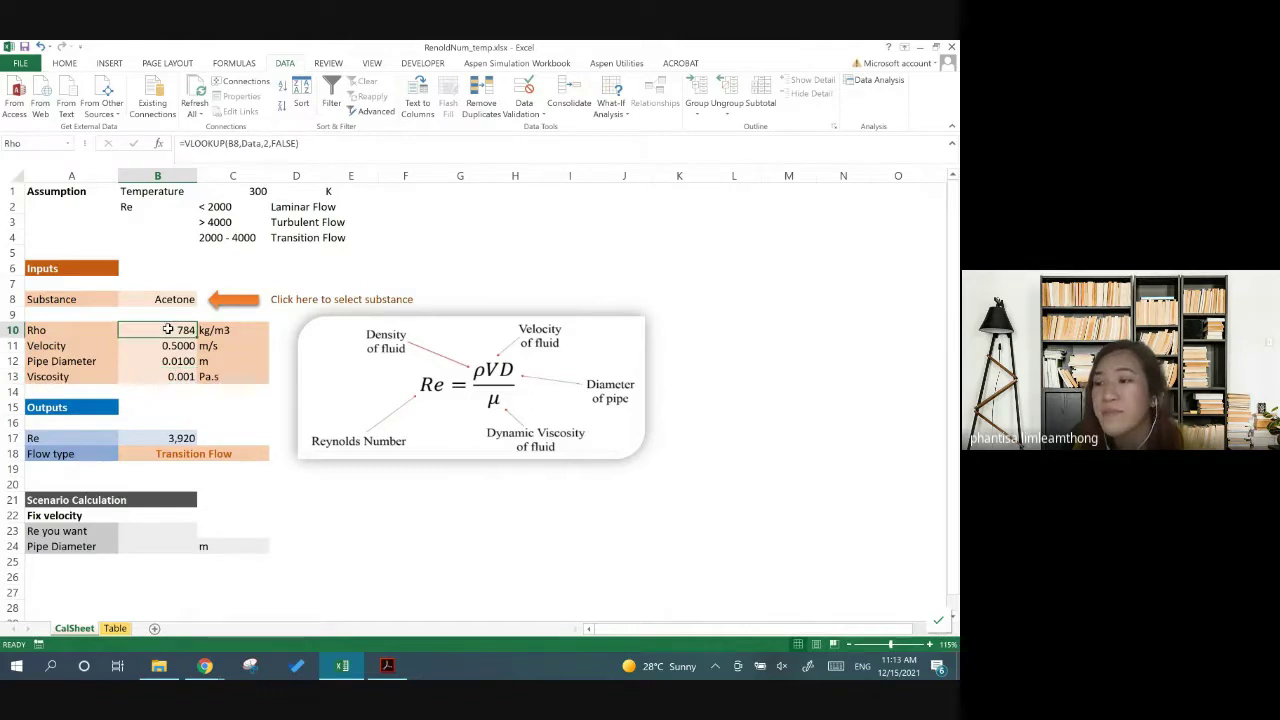
double_click(168, 329)
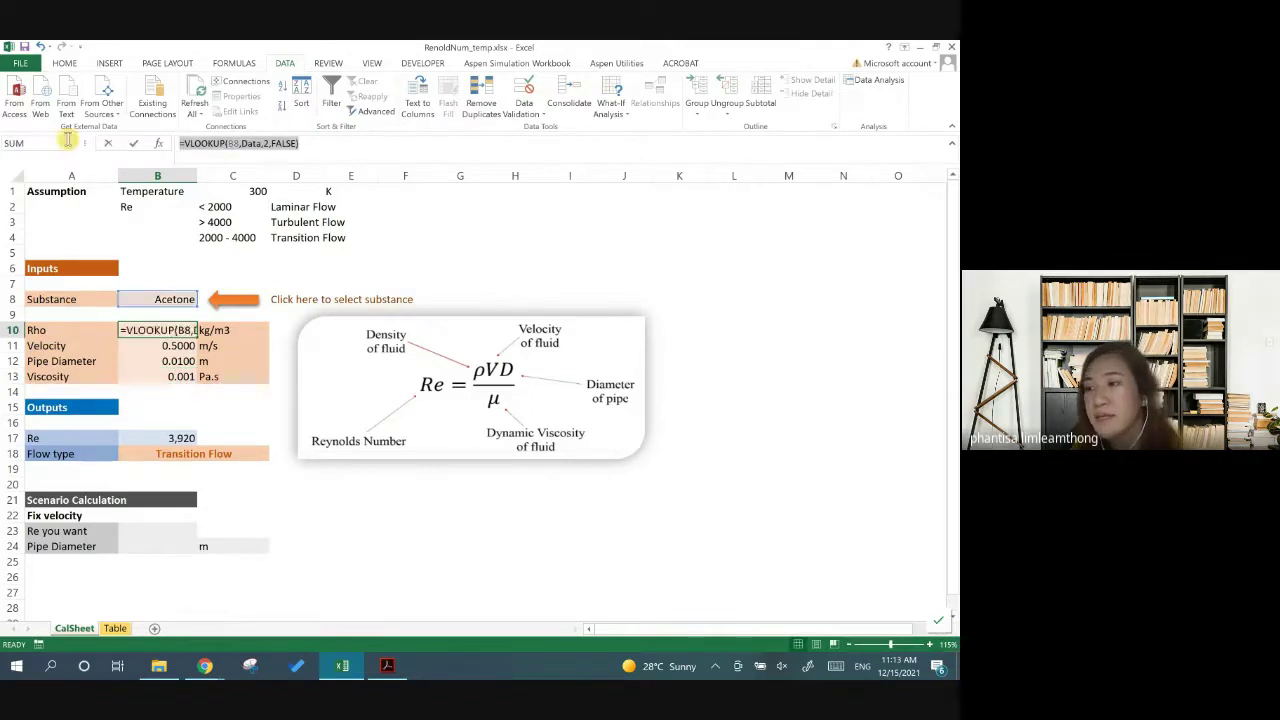
key(Escape)
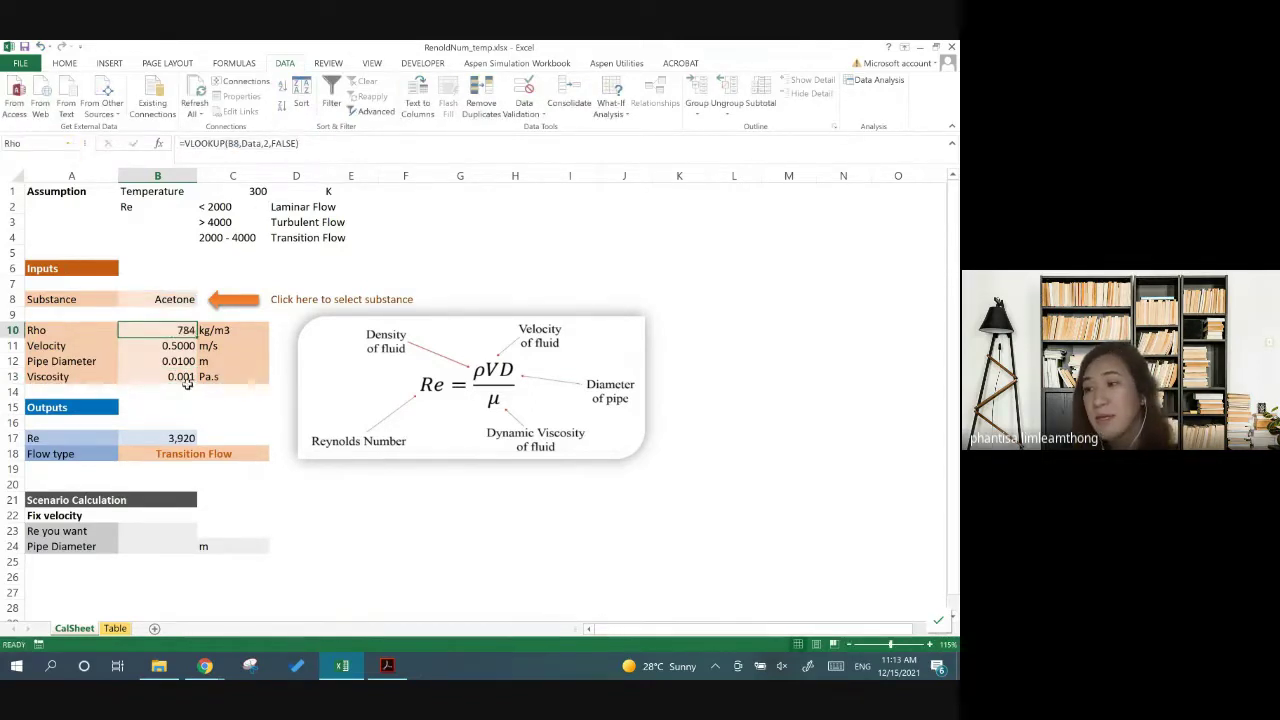
Edit the Viscosity formula in B13 to =VLOOKUP(B8,Data,3,FALSE)
click(185, 376)
double_click(157, 379)
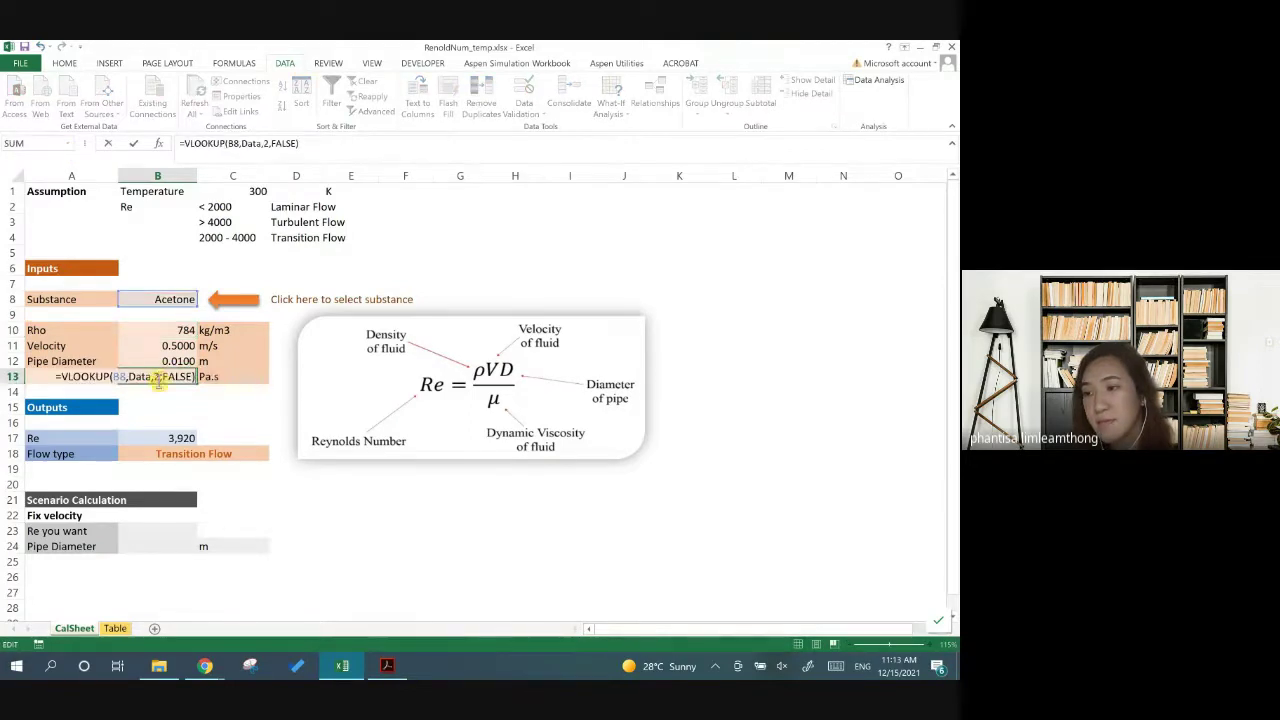
text(3)
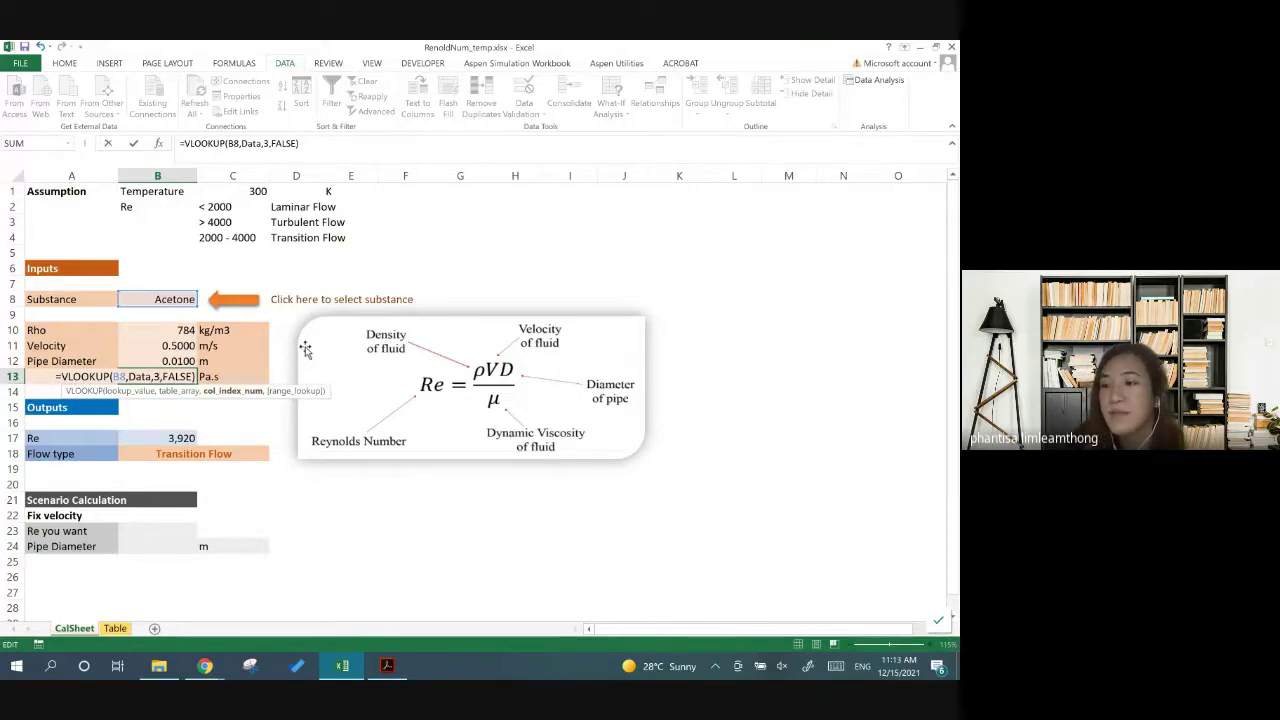
click(119, 376)
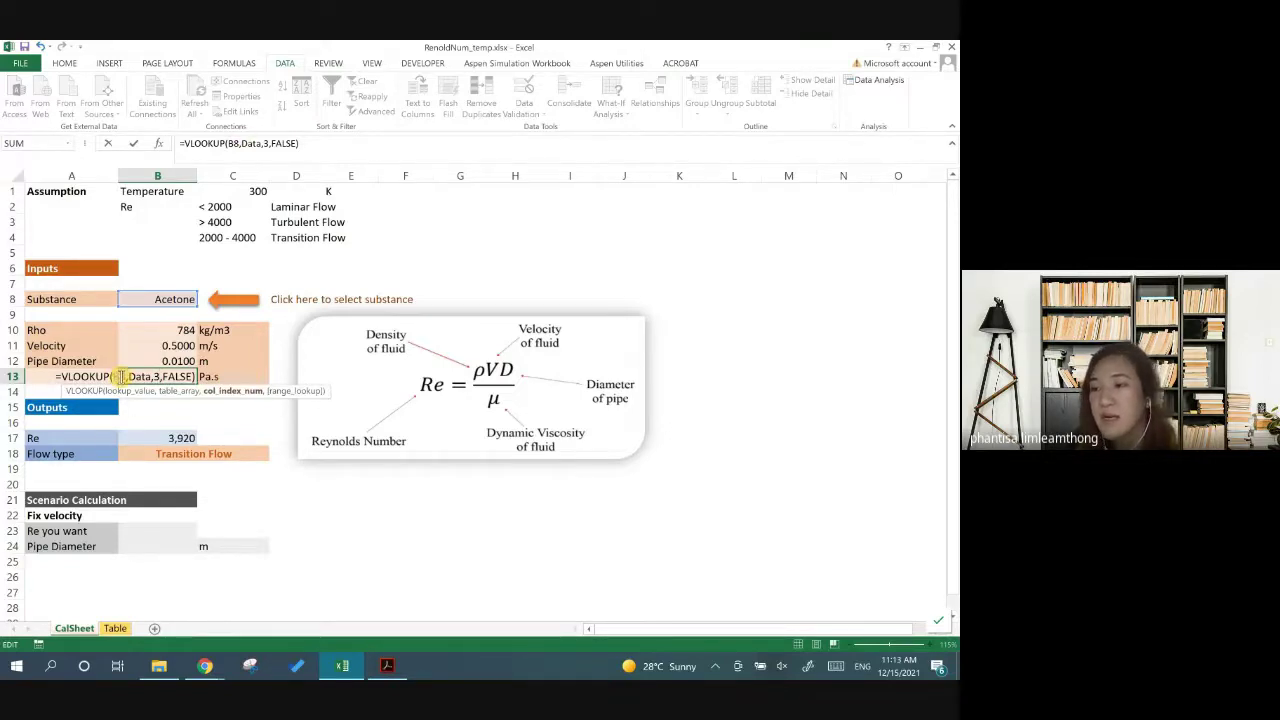
double_click(119, 376)
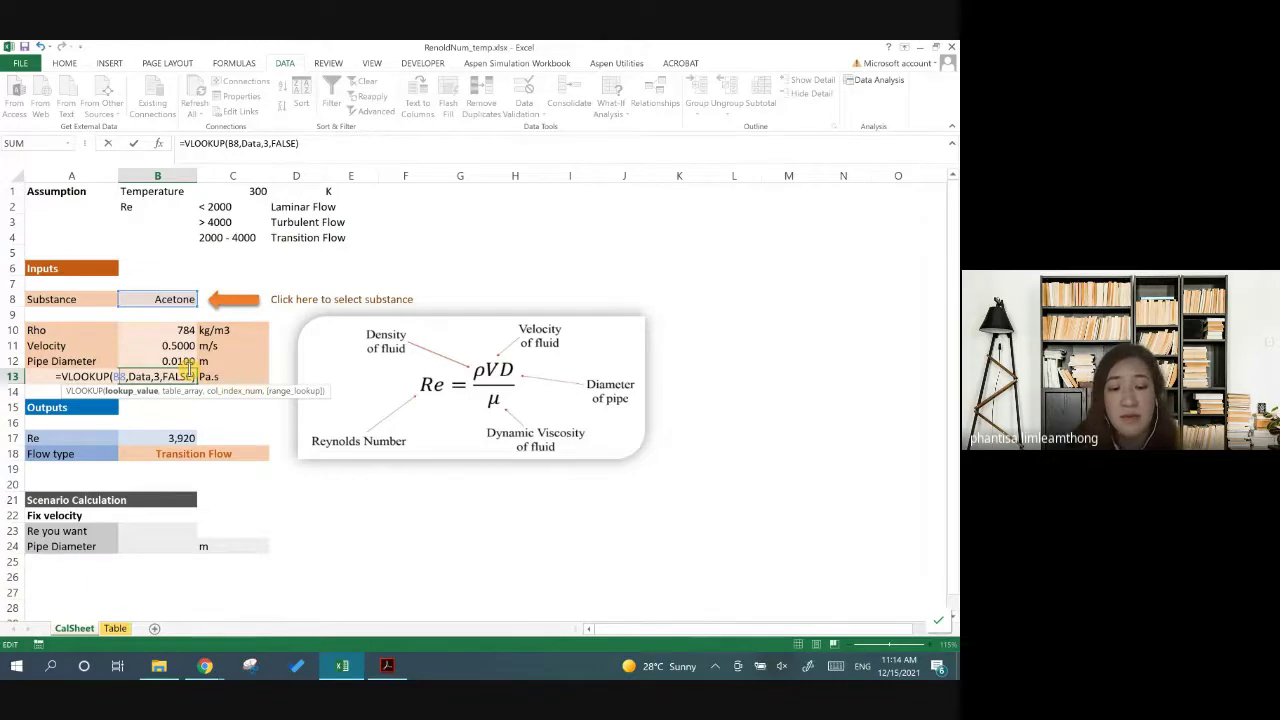
key(super+2)
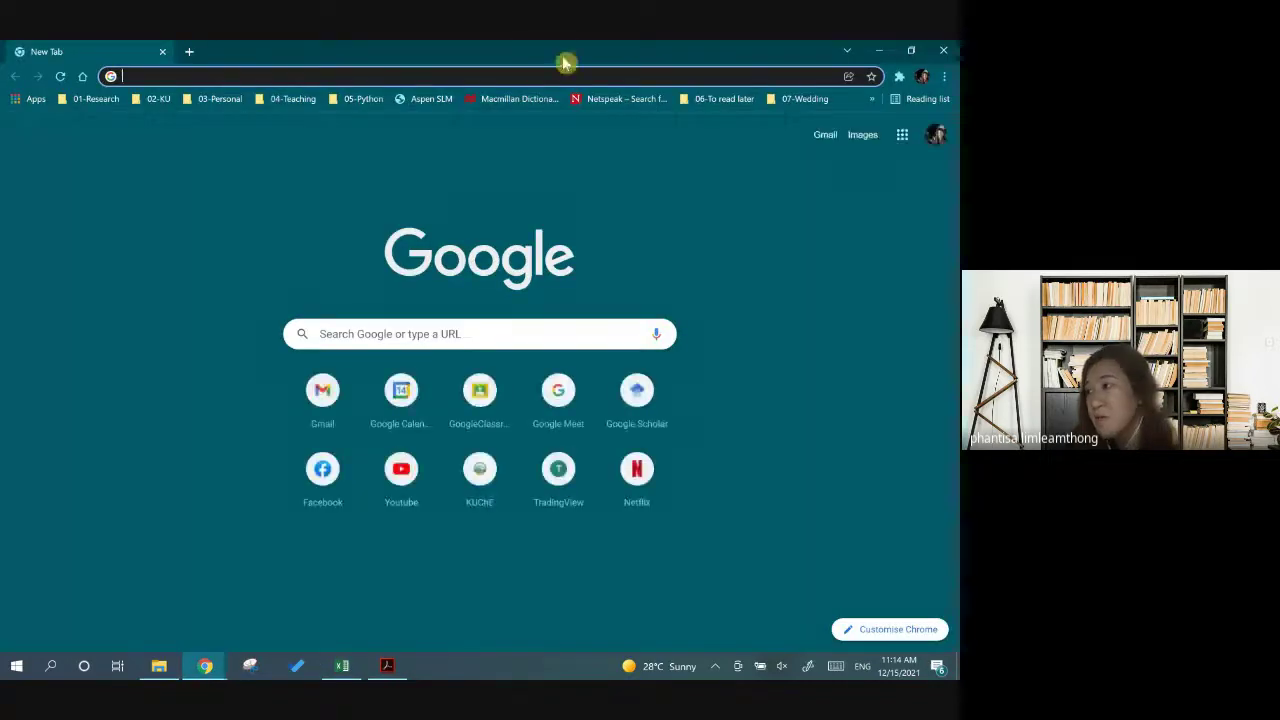
click(950, 47)
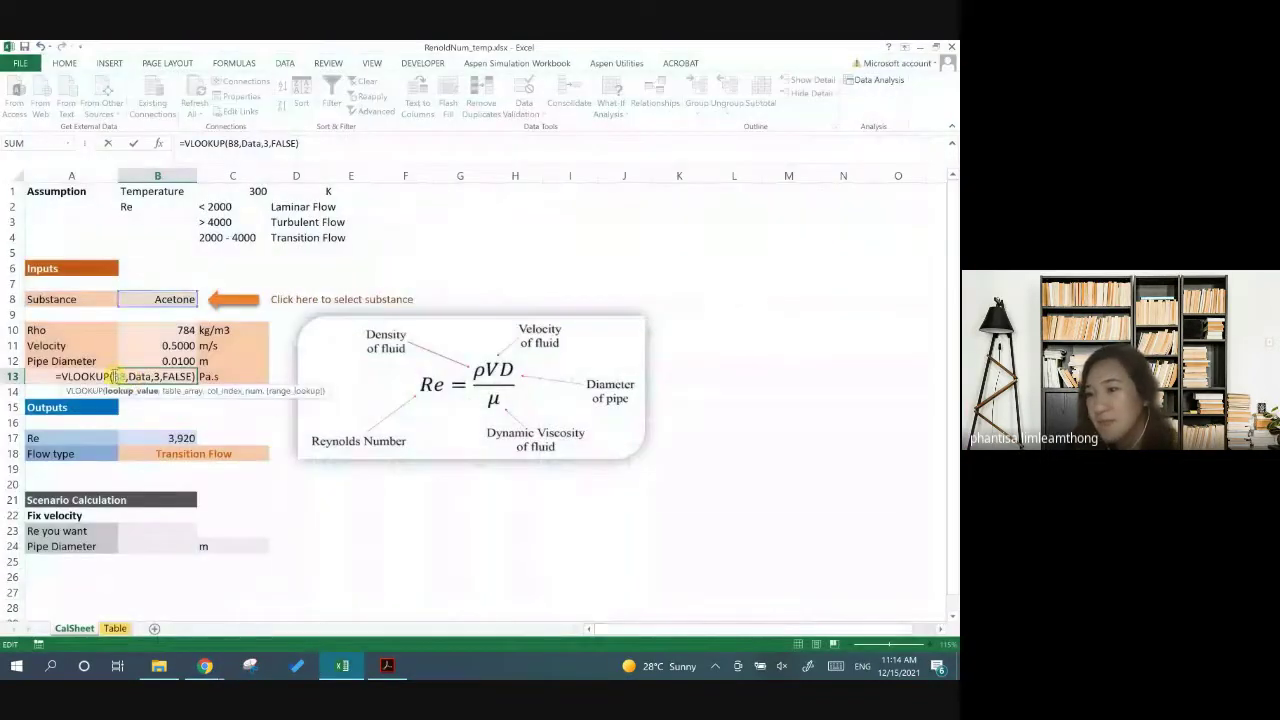
double_click(118, 376)
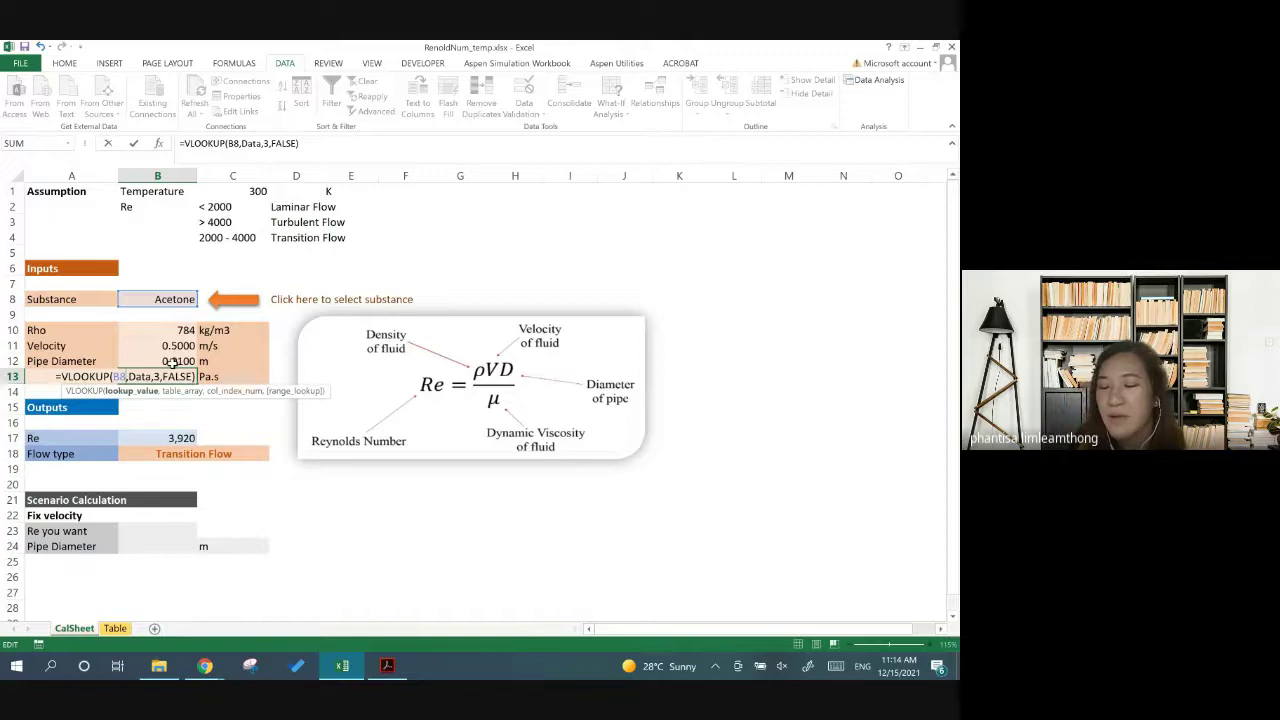
Commit the Viscosity lookup and choose Ethanol as the substance
key(Return)
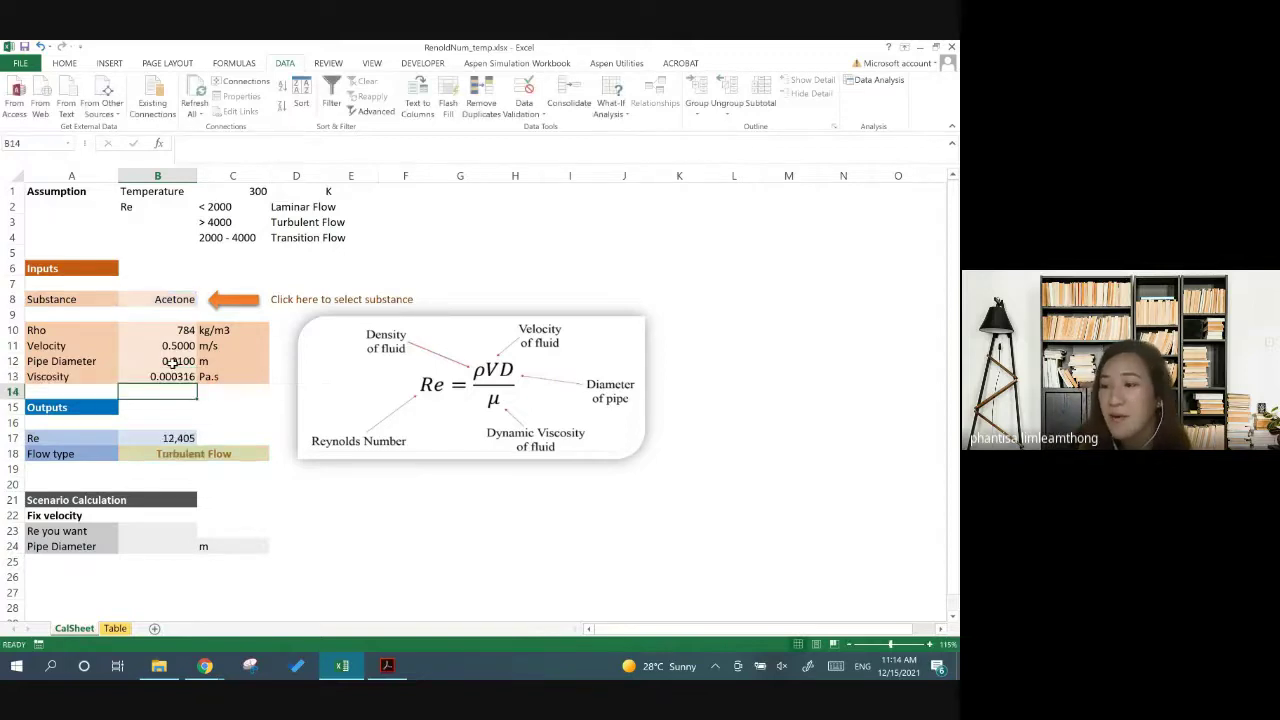
click(168, 376)
click(195, 302)
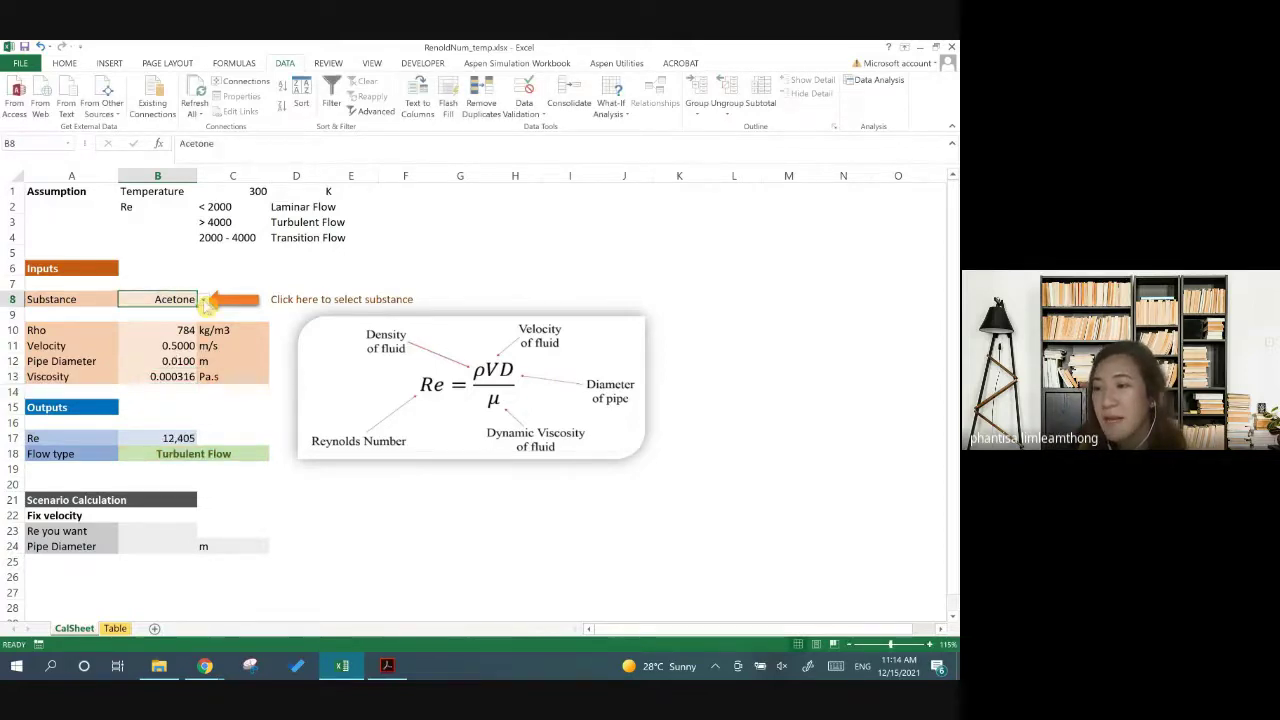
click(203, 300)
click(187, 330)
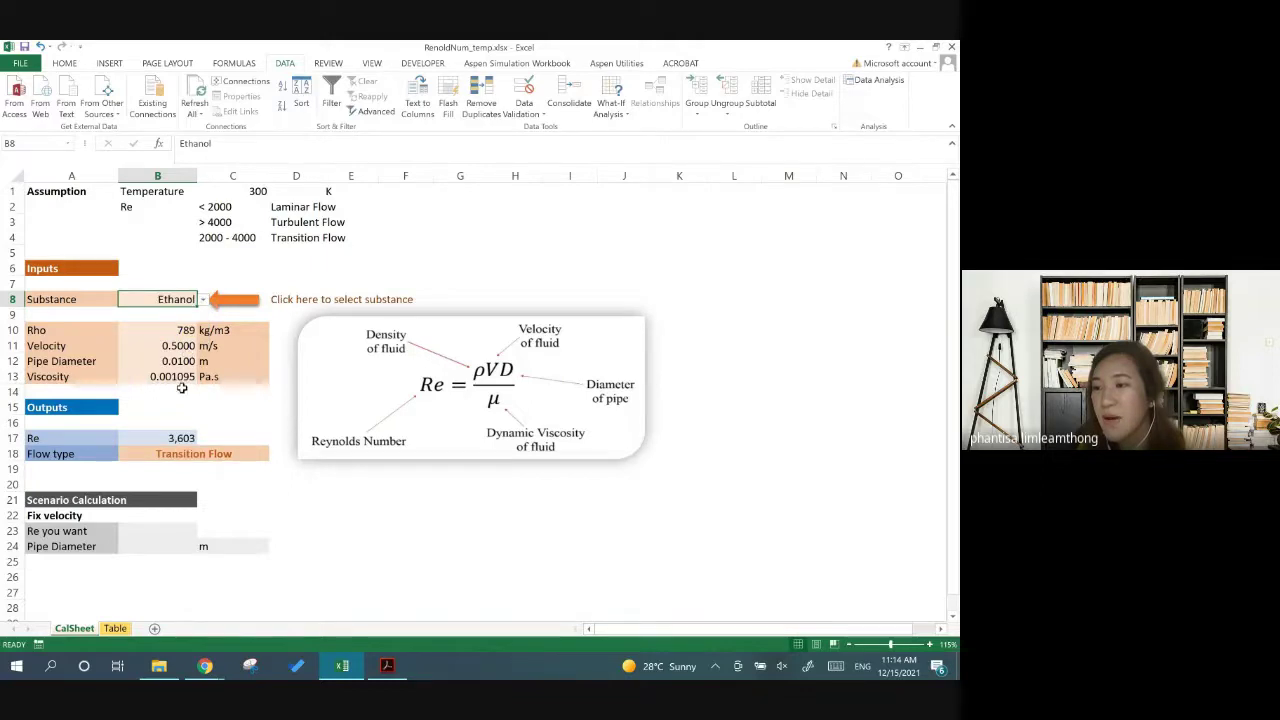
click(188, 331)
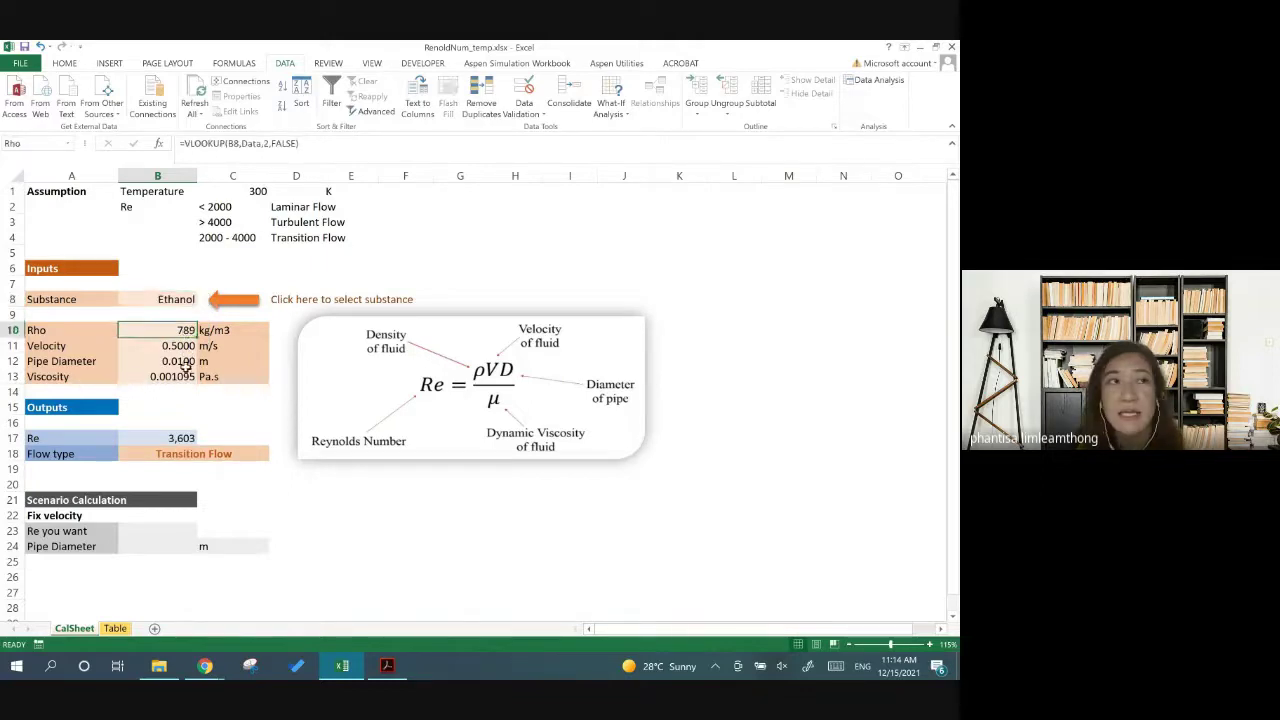
click(185, 300)
click(203, 300)
click(193, 326)
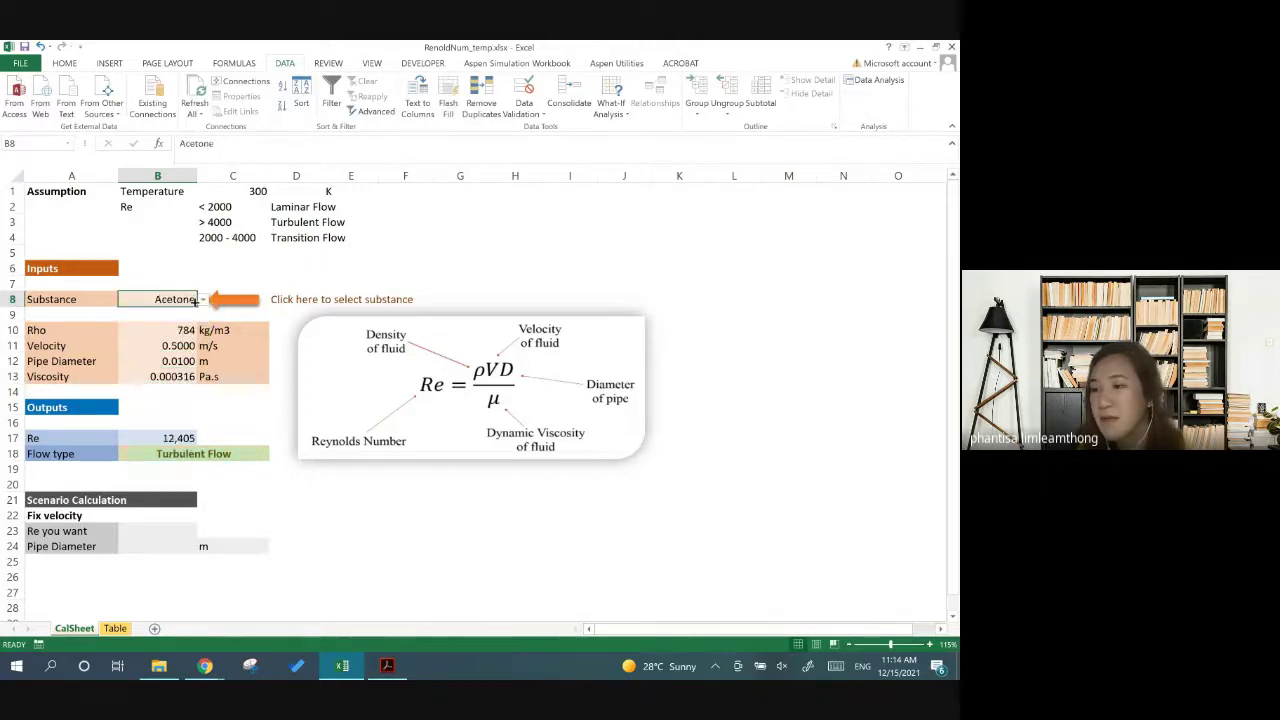
Switch to Acetic acid and check Rho 1,049 and viscosity 0.001155 Pa.s
click(203, 300)
click(150, 309)
click(242, 401)
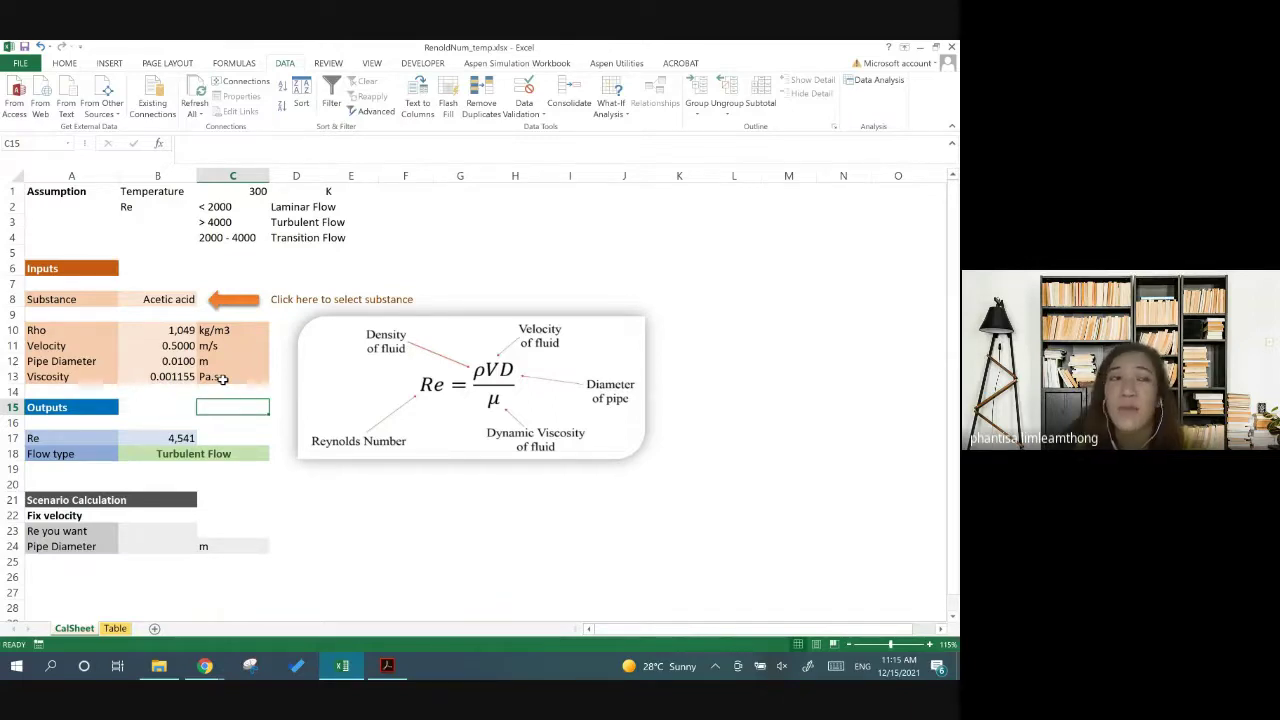
click(164, 330)
click(229, 381)
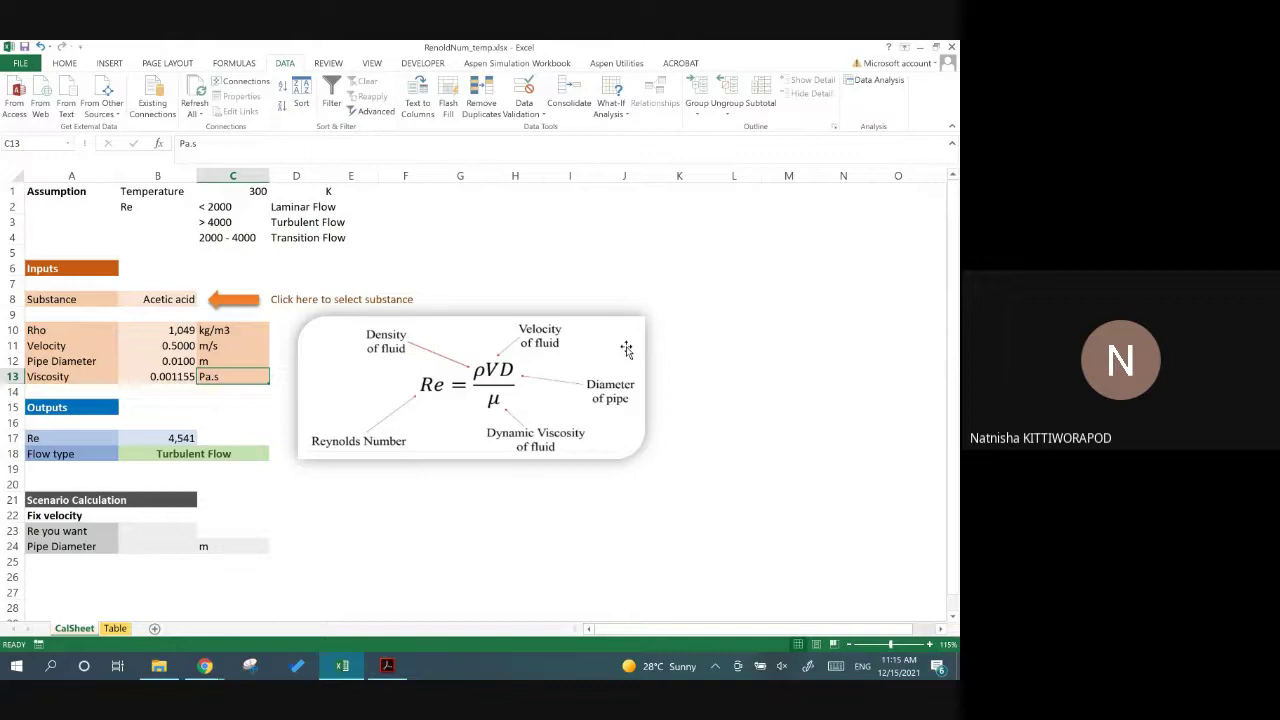
click(169, 329)
double_click(172, 330)
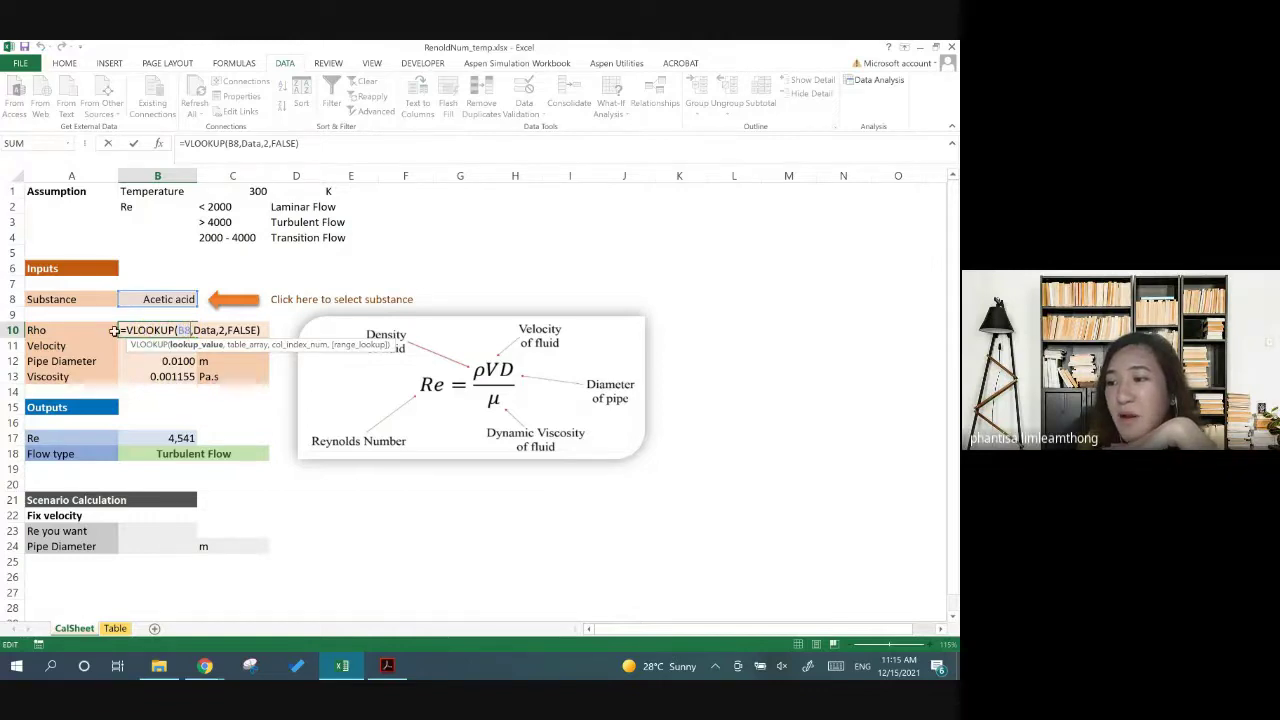
click(128, 330)
drag(128, 330, 172, 330)
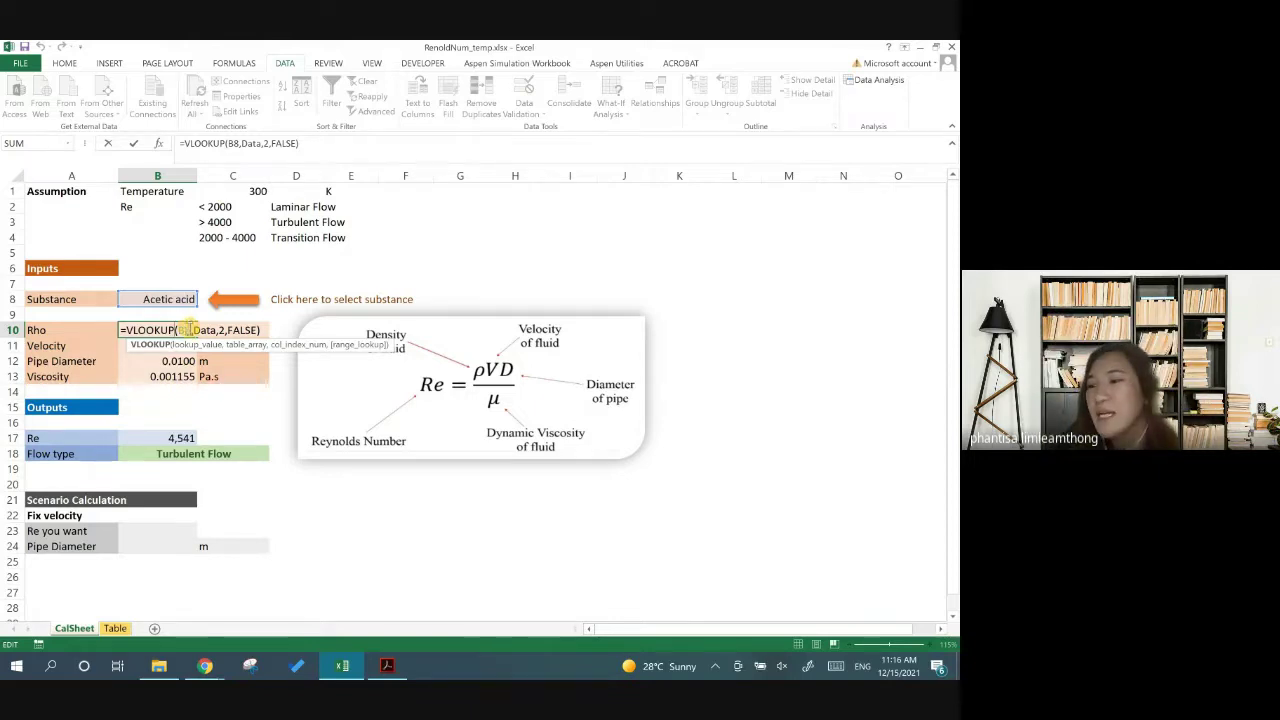
click(190, 330)
double_click(185, 330)
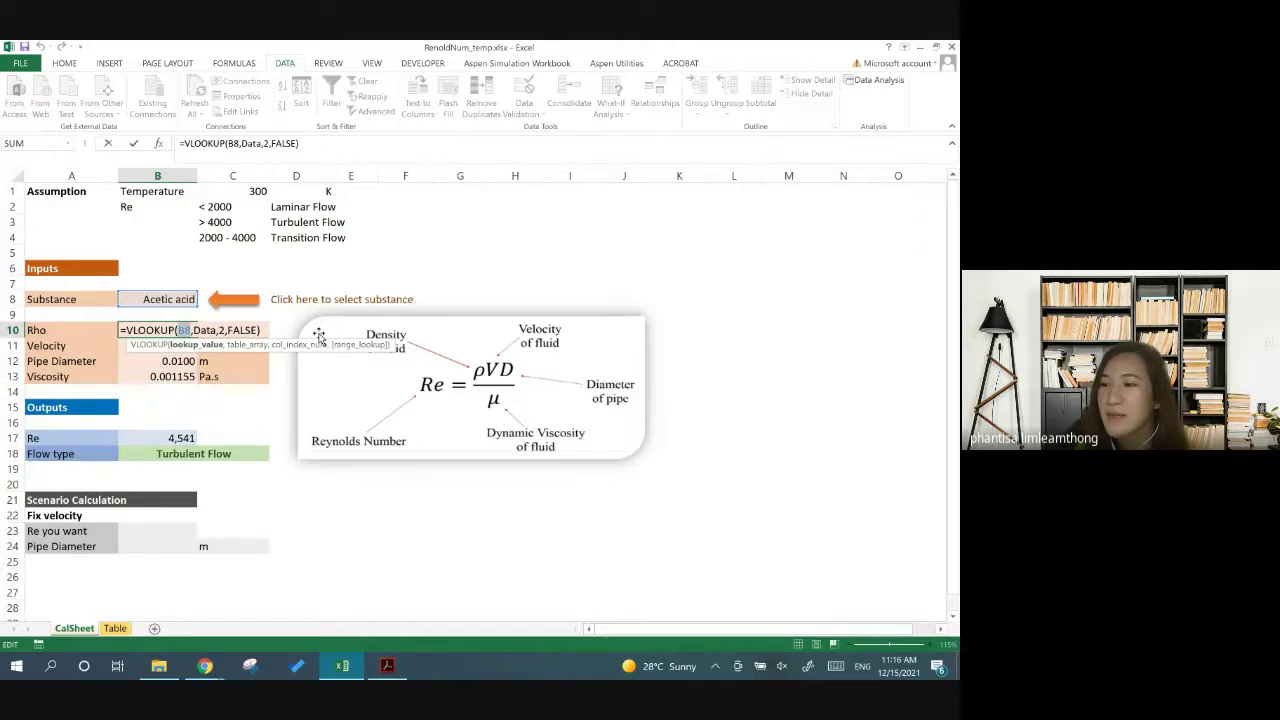
key(Return)
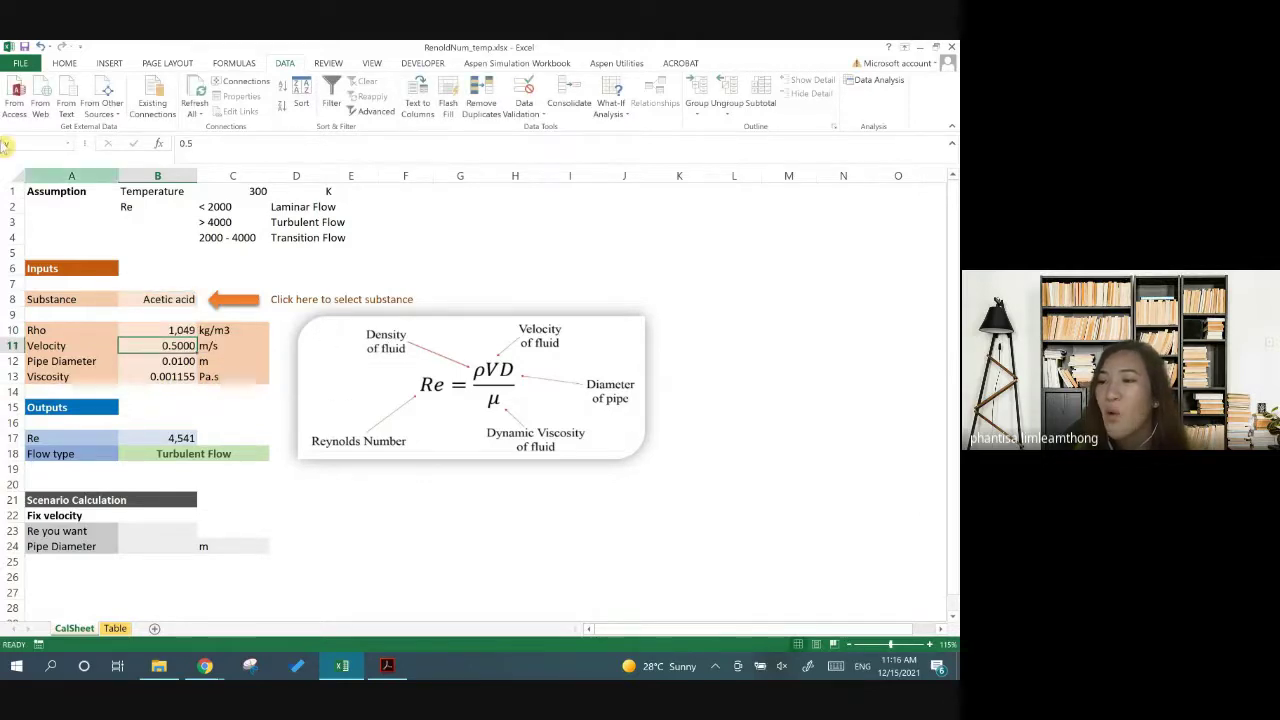
Review the Rho, Viscosity and Substance cells, keeping Acetic acid selected
click(178, 332)
key(Down)
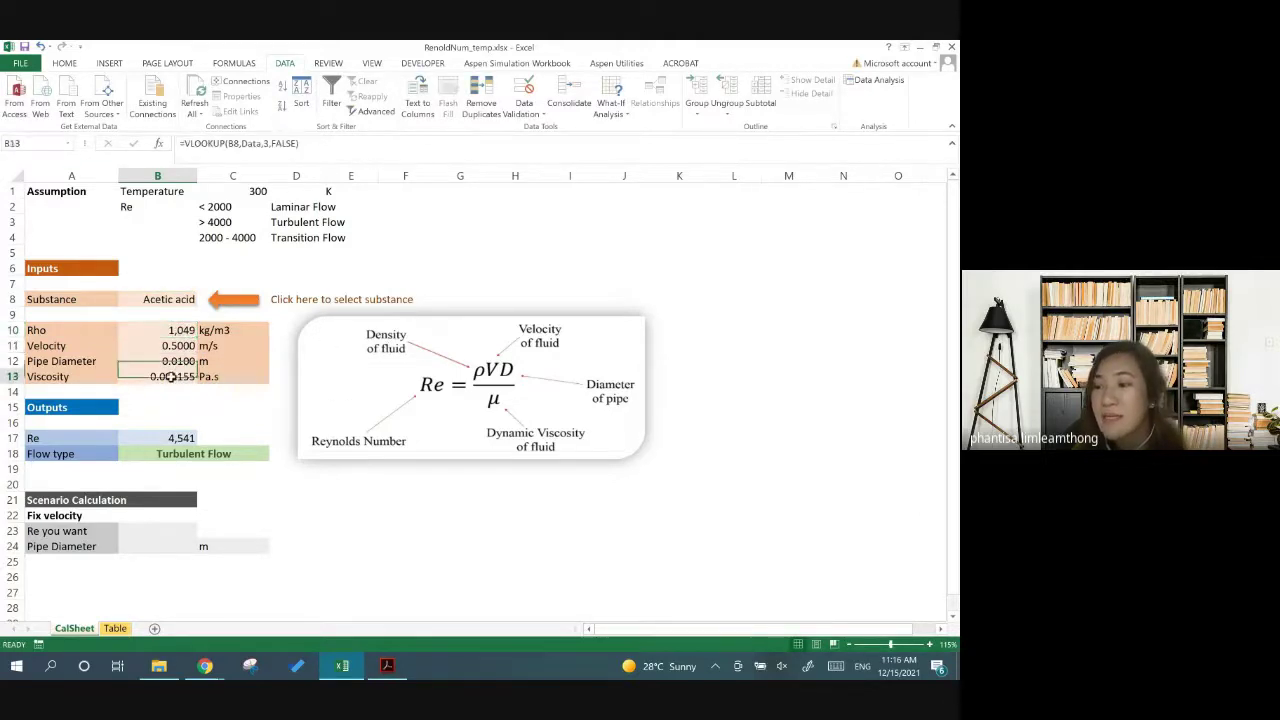
key(Down)
key(Down)
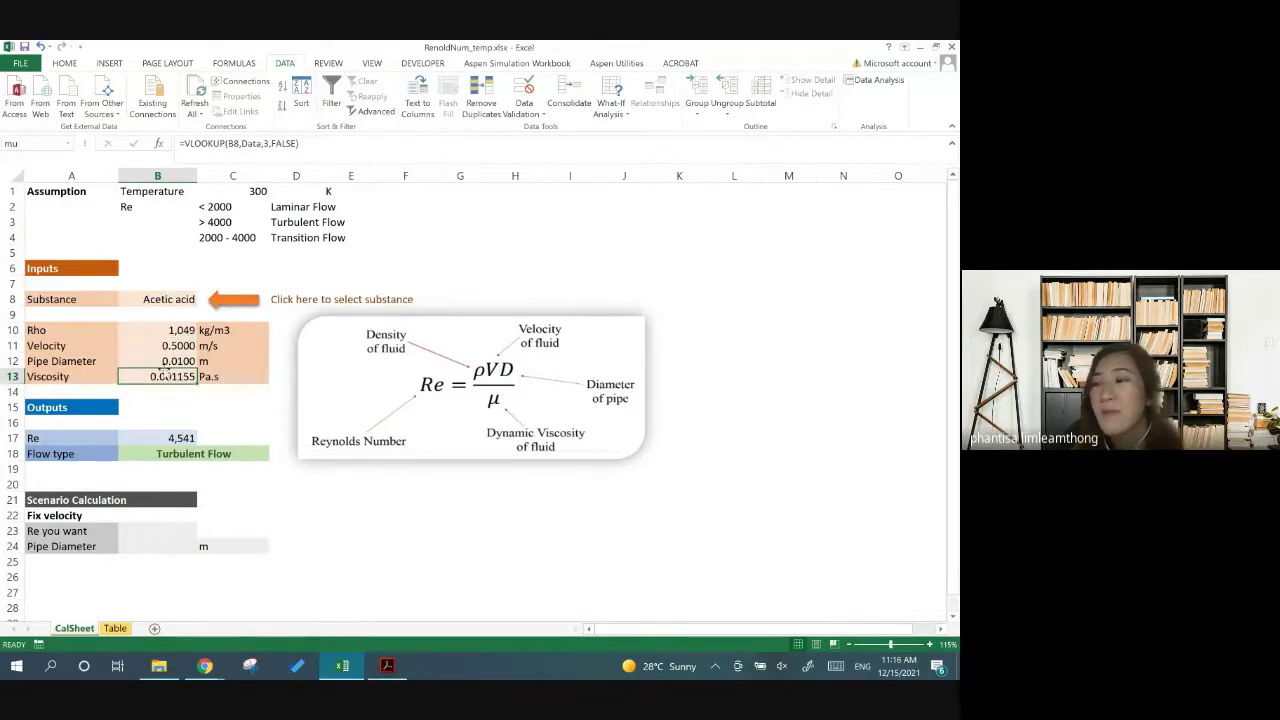
click(160, 302)
click(205, 299)
key(Escape)
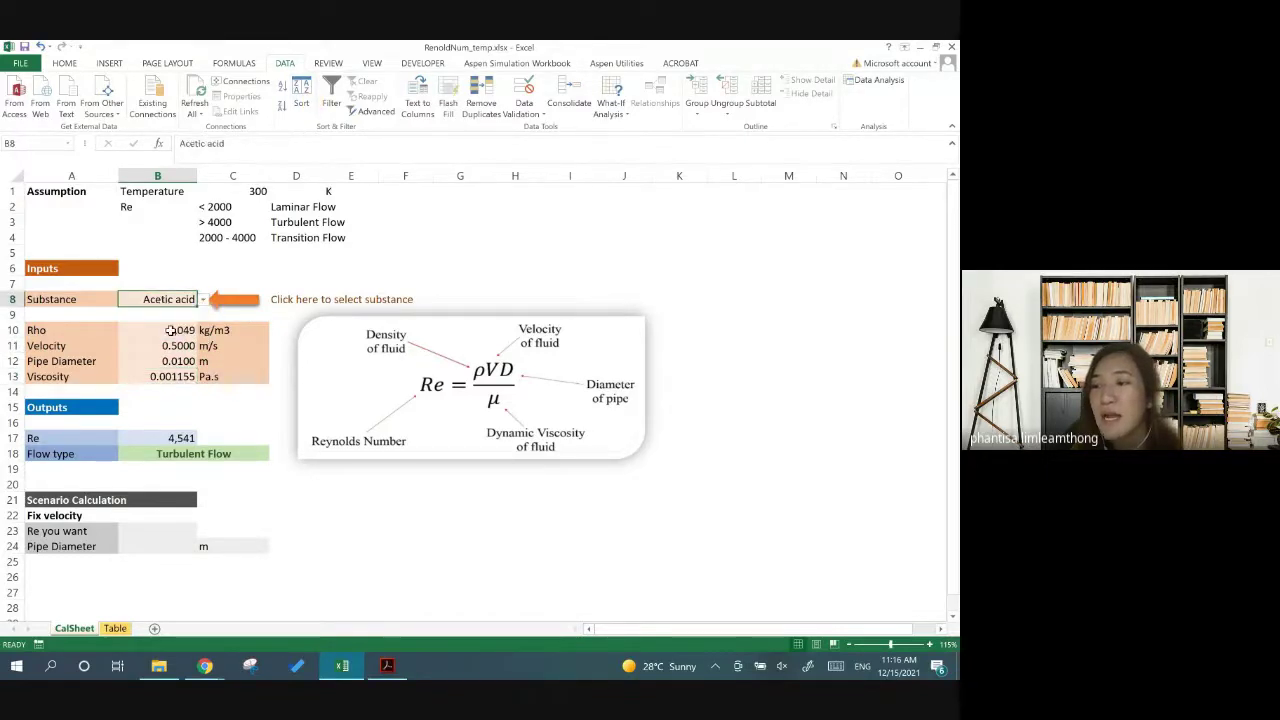
click(172, 330)
click(172, 376)
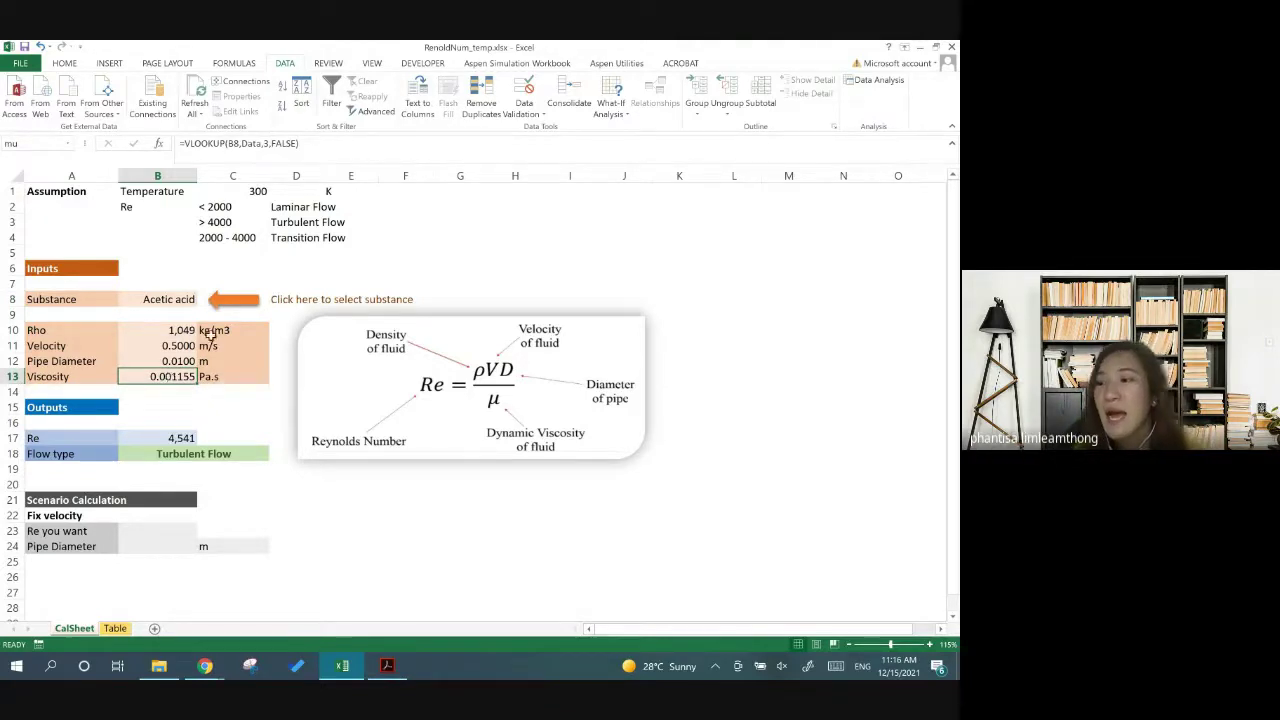
click(190, 331)
Open B10's =VLOOKUP(B8,Data,2,FALSE) and mark its Data table_array argument
double_click(186, 330)
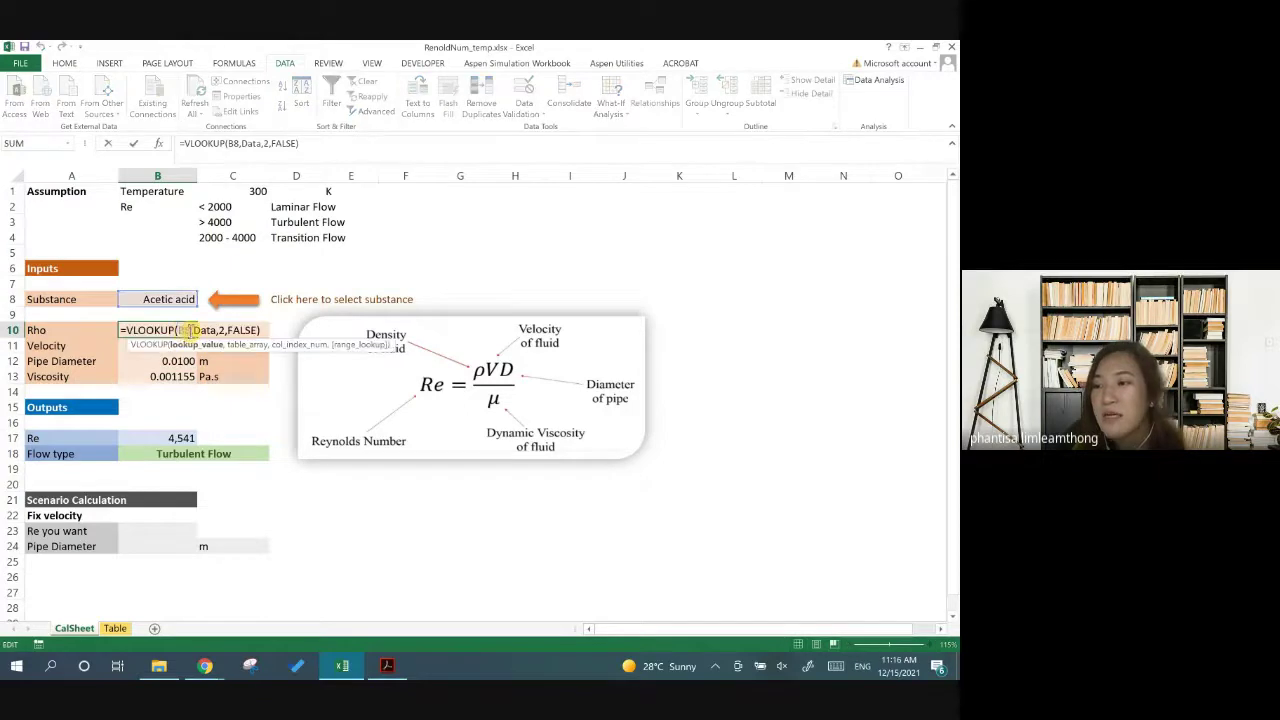
double_click(183, 330)
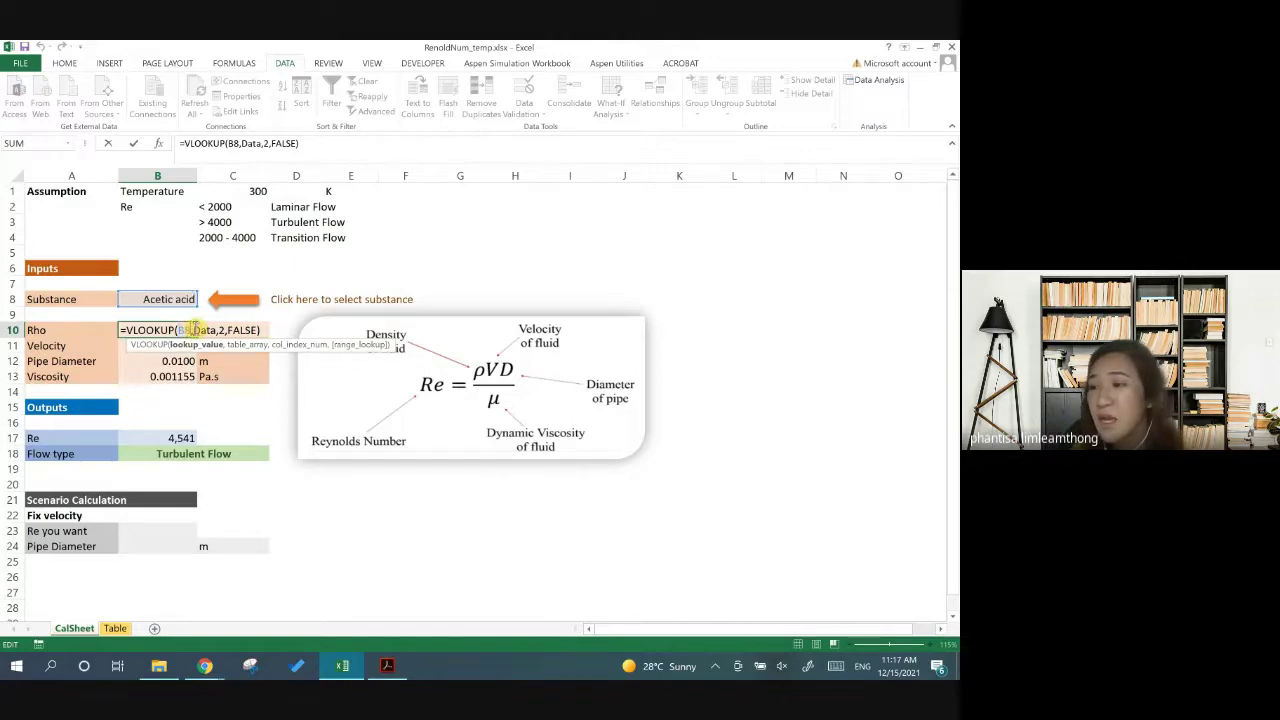
drag(195, 330, 219, 330)
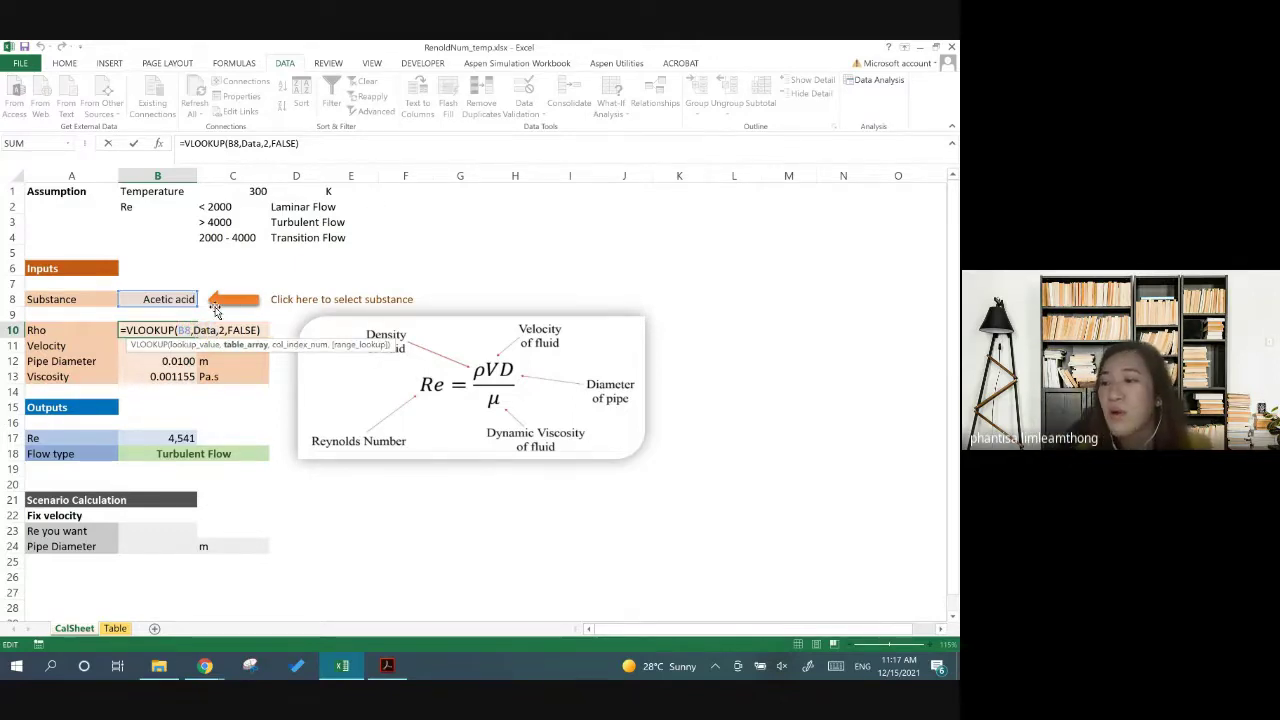
click(193, 330)
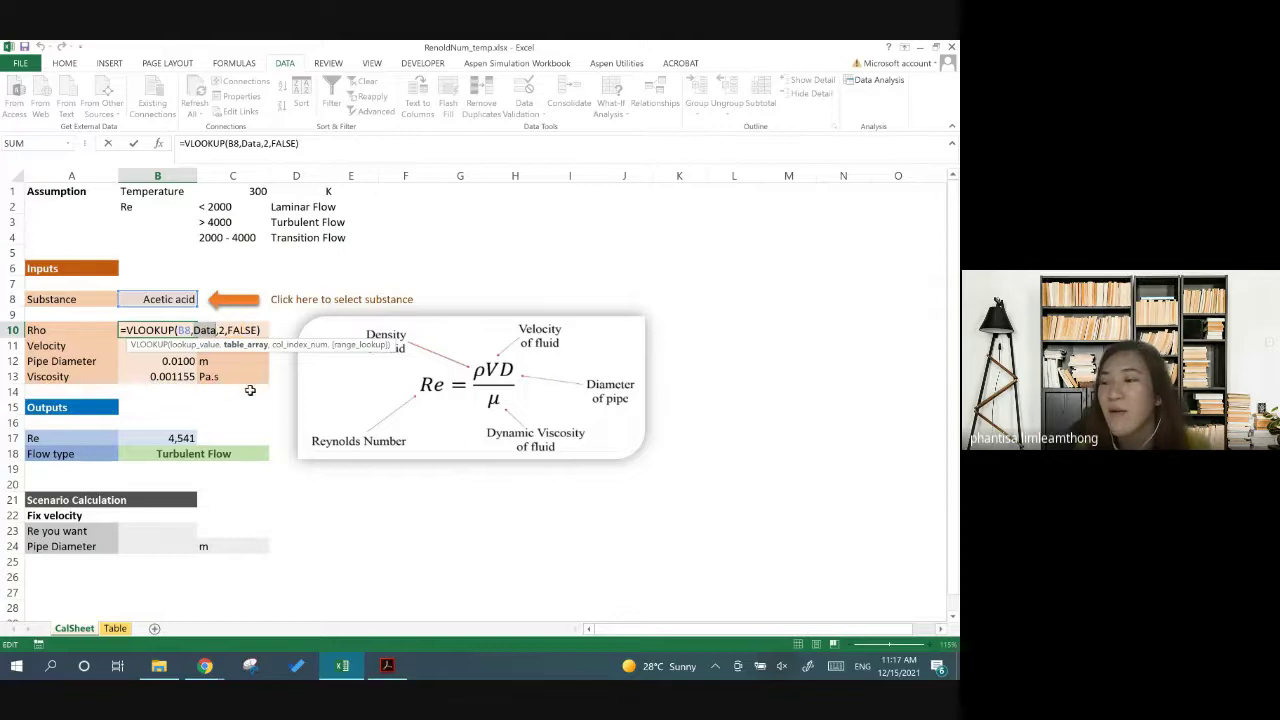
Cancel the accidental sheet reference and re-confirm B10 as =VLOOKUP(B8,Data,2,FALSE)
click(115, 628)
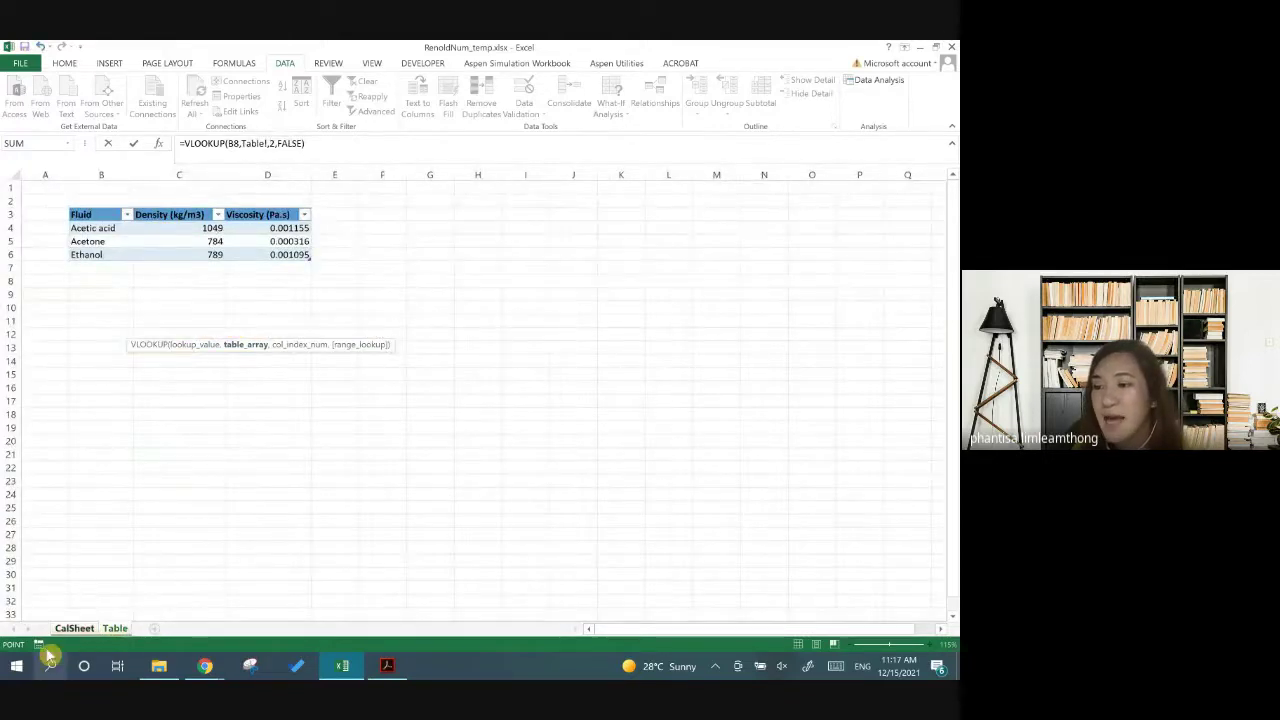
click(68, 628)
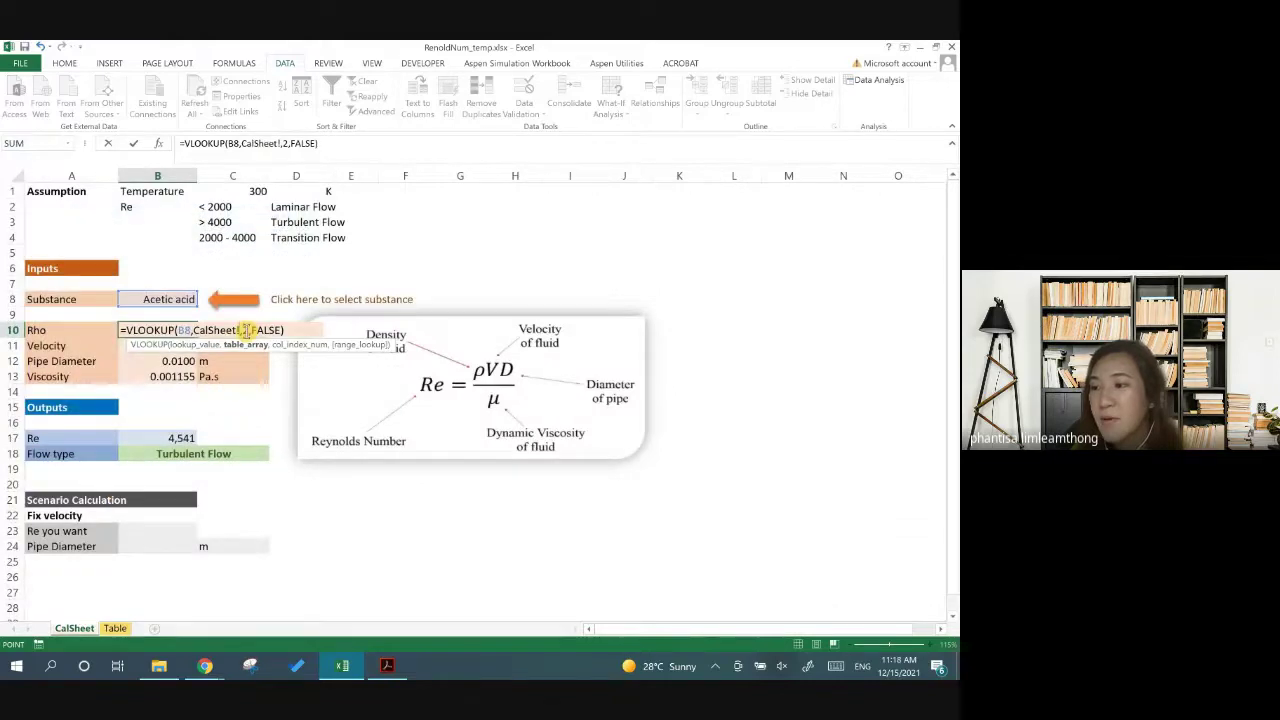
key(Escape)
double_click(185, 329)
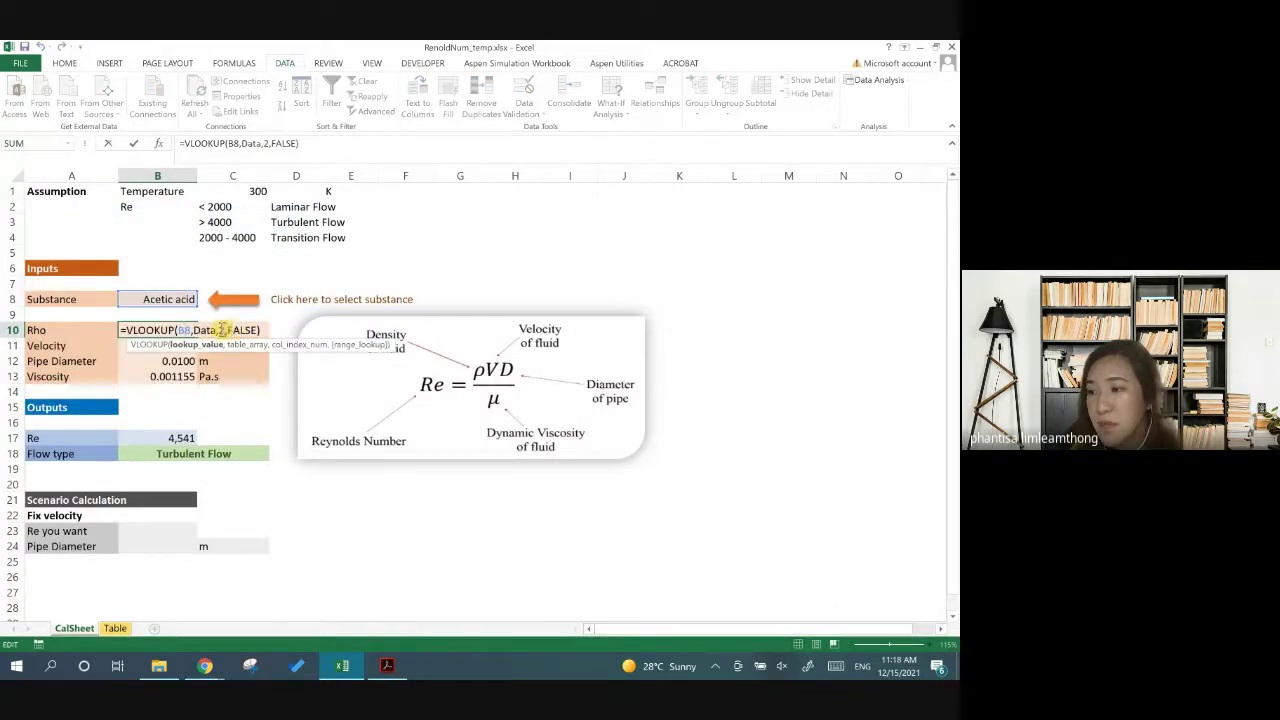
click(220, 330)
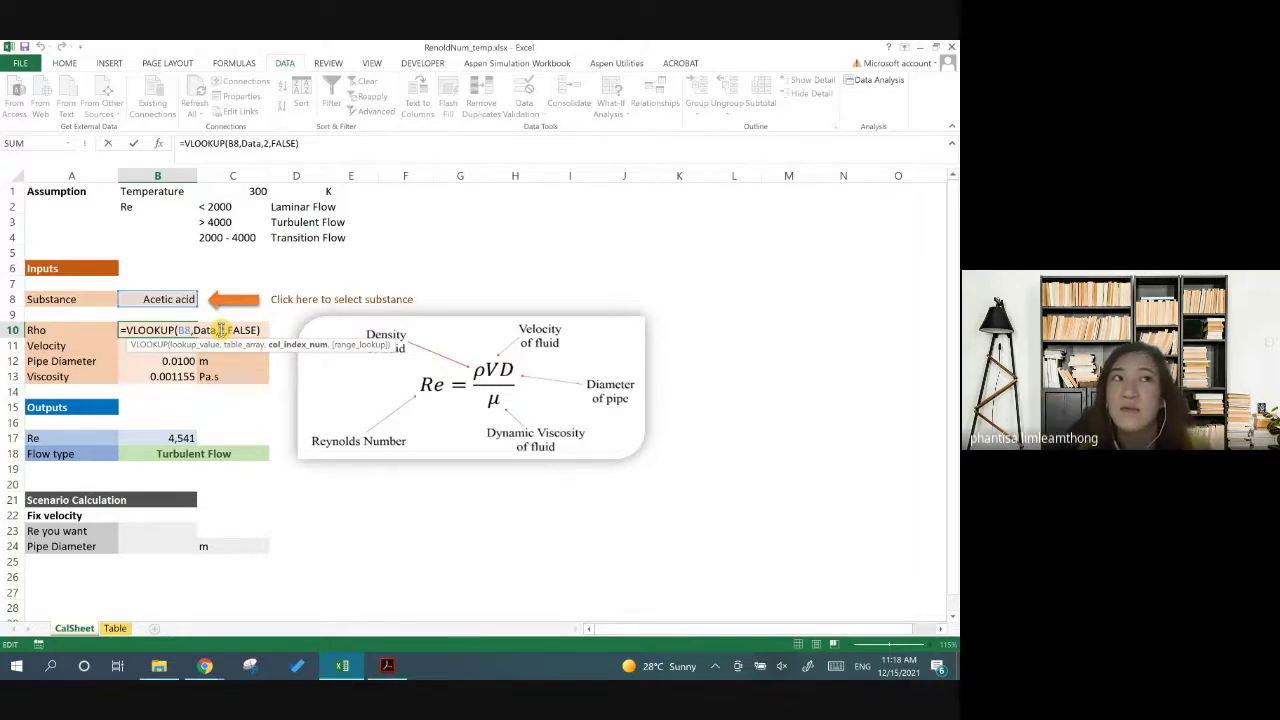
key(ctrl+Return)
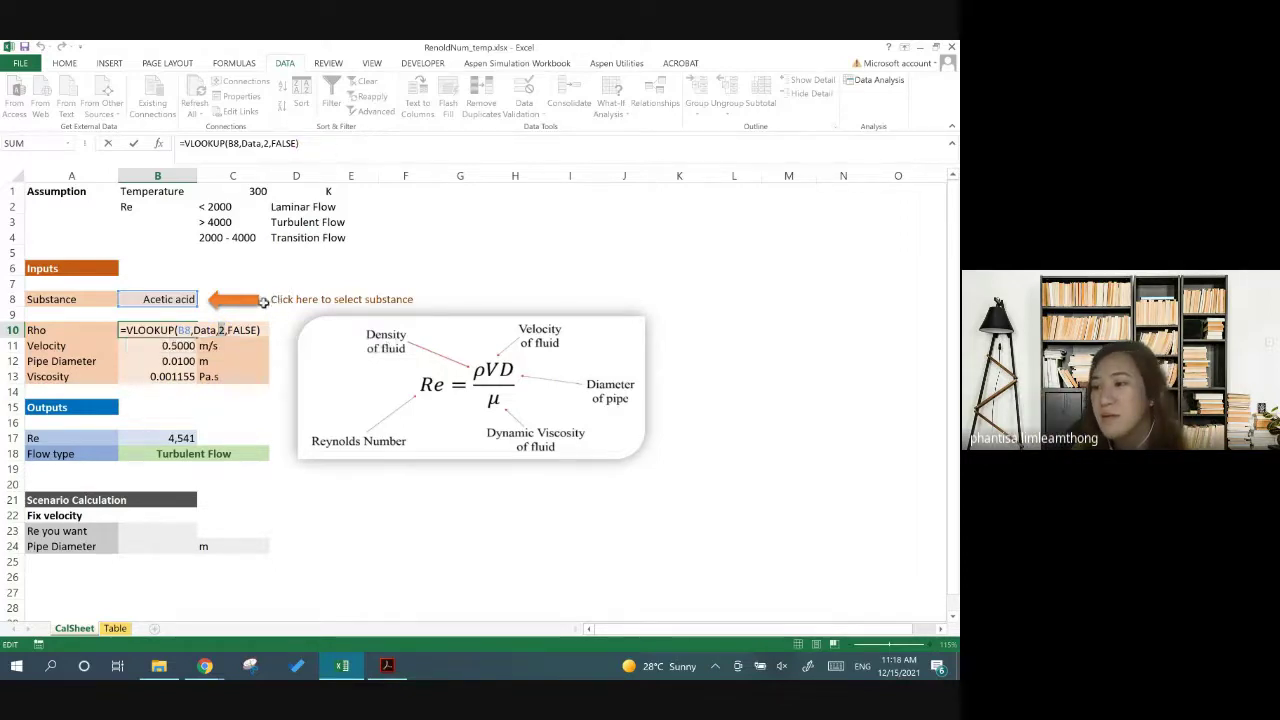
click(255, 144)
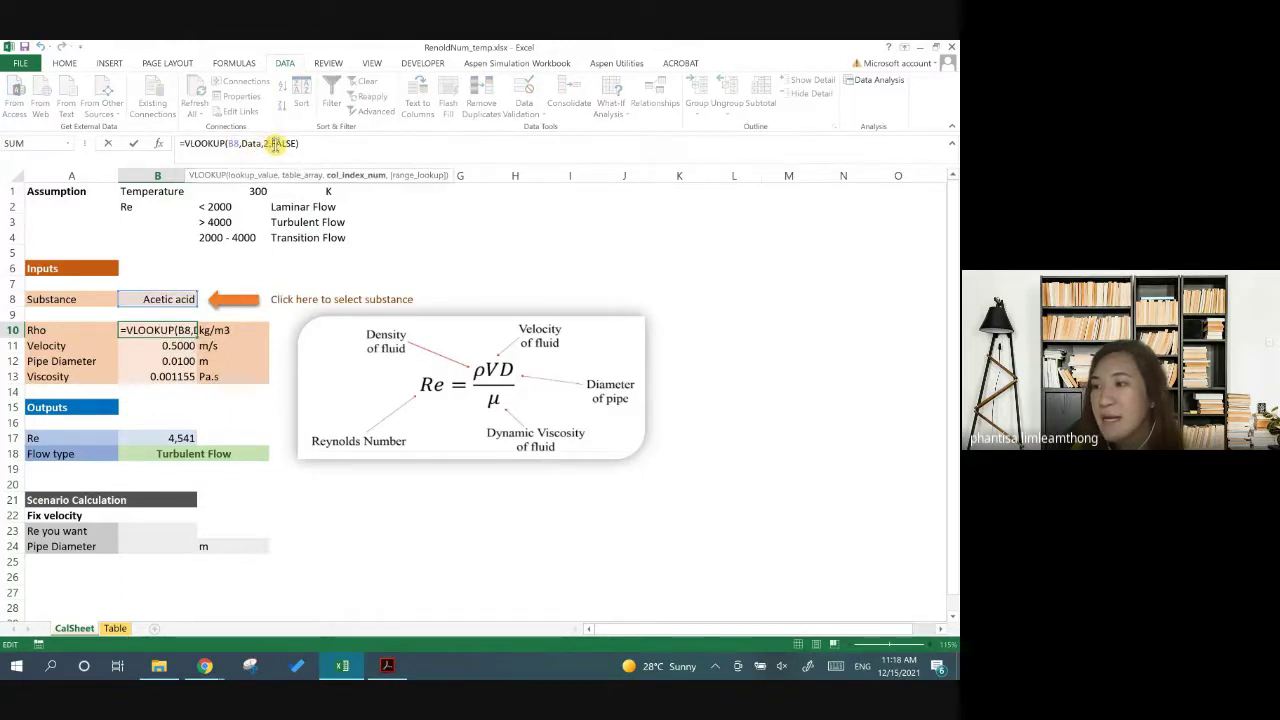
click(299, 143)
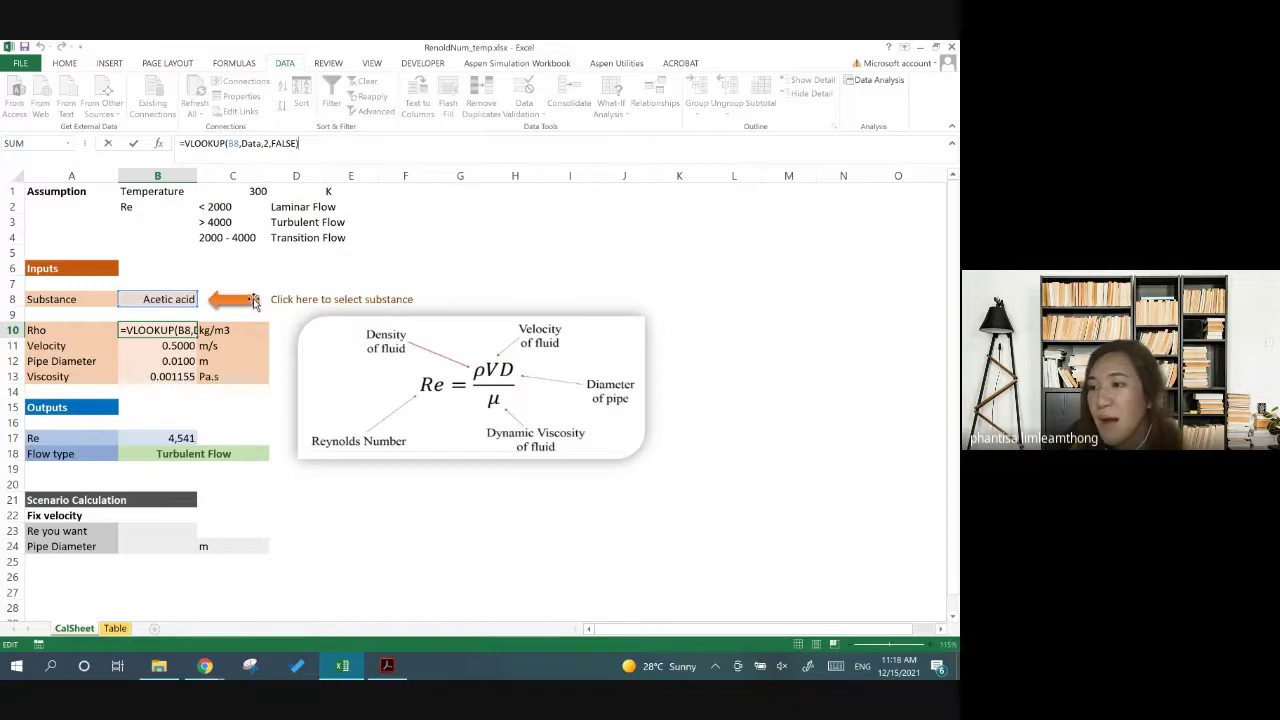
key(ctrl+Return)
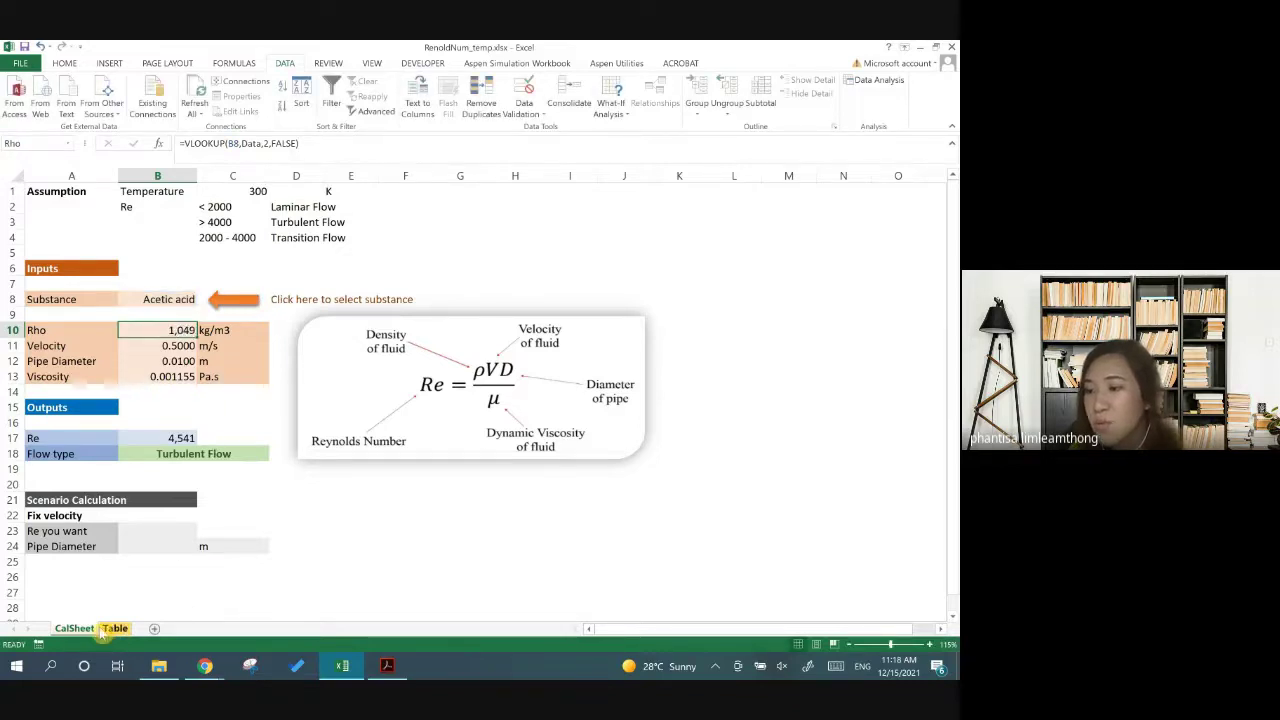
Compare B10's 1,049 kg/m3 with Acetic acid's 1049 density on the Table sheet
click(110, 628)
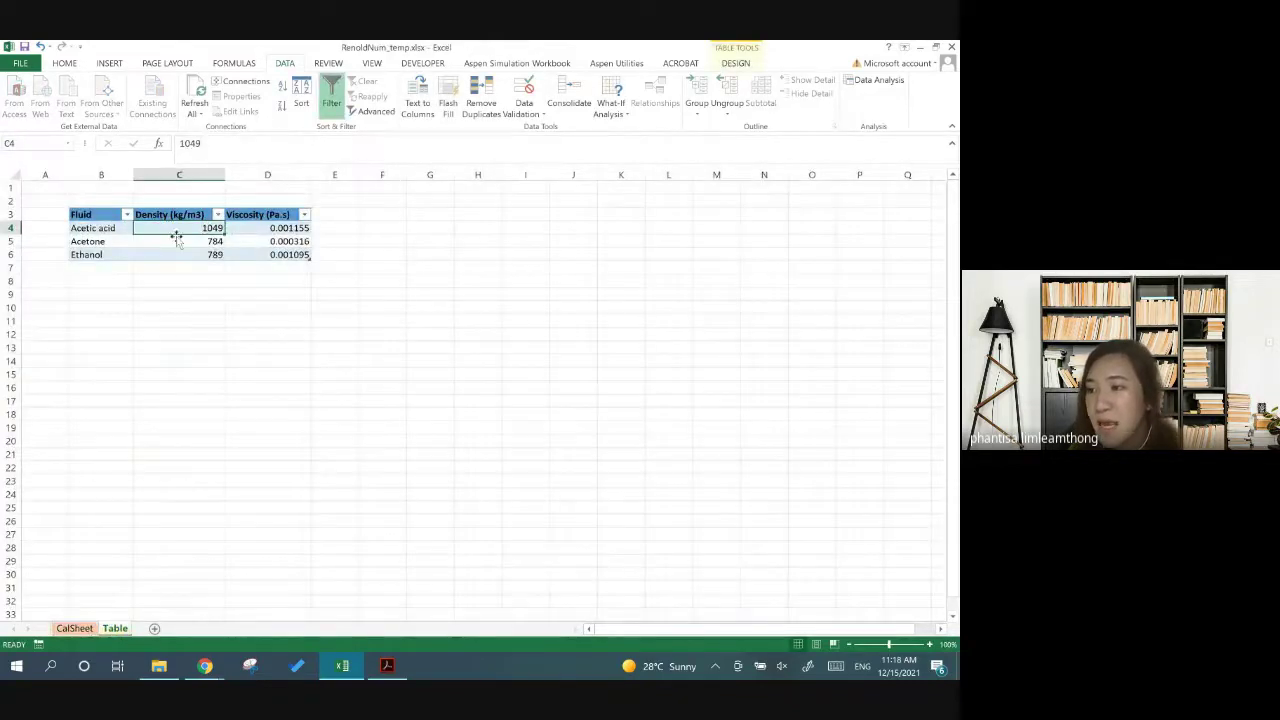
click(102, 228)
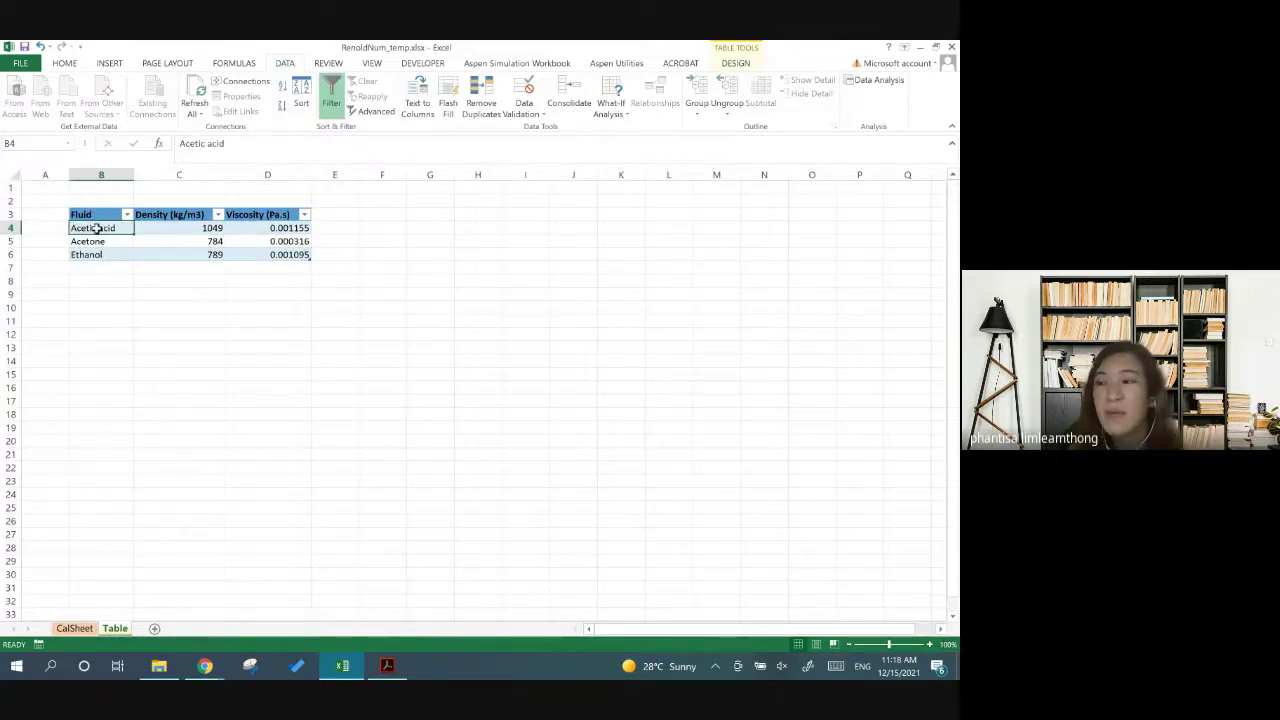
click(74, 628)
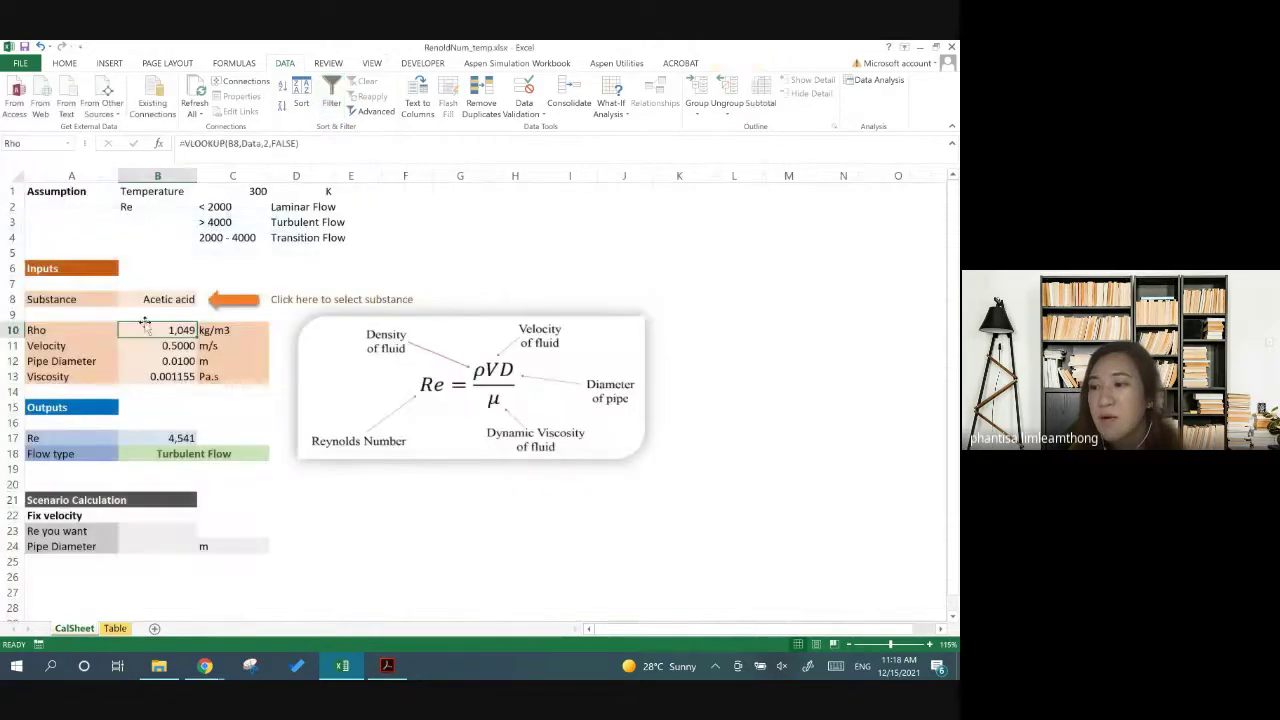
click(150, 299)
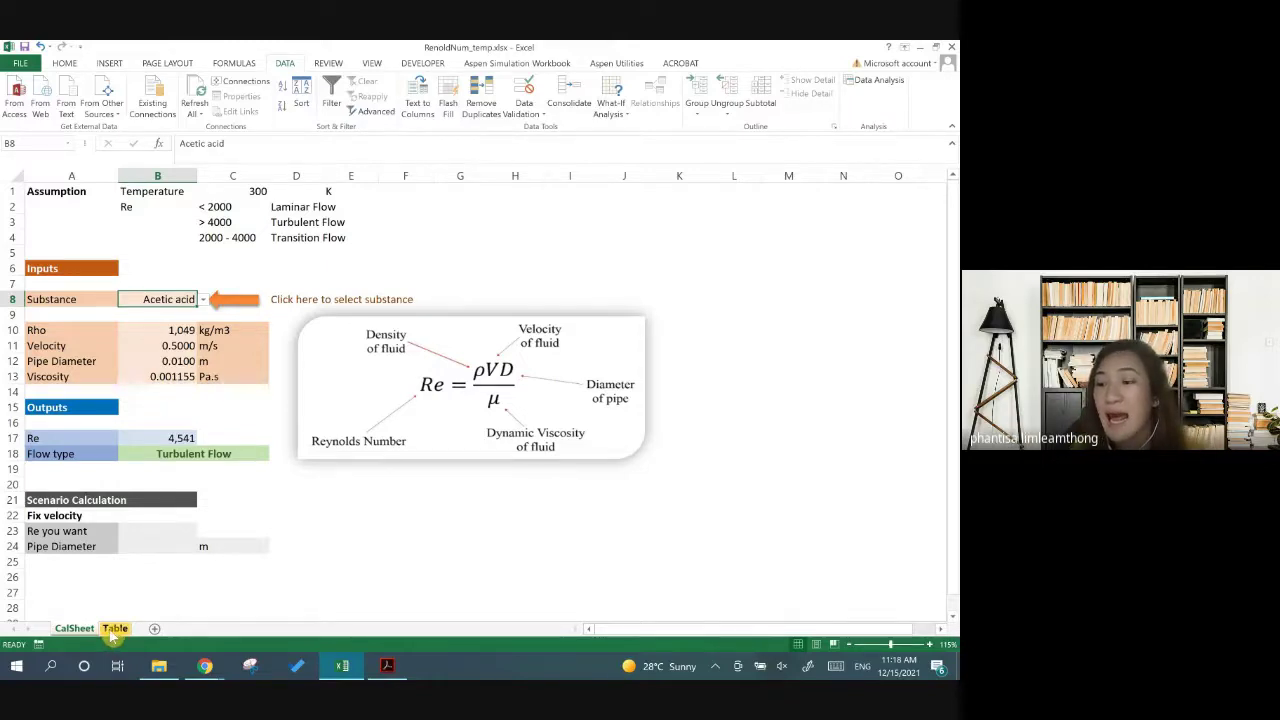
click(113, 629)
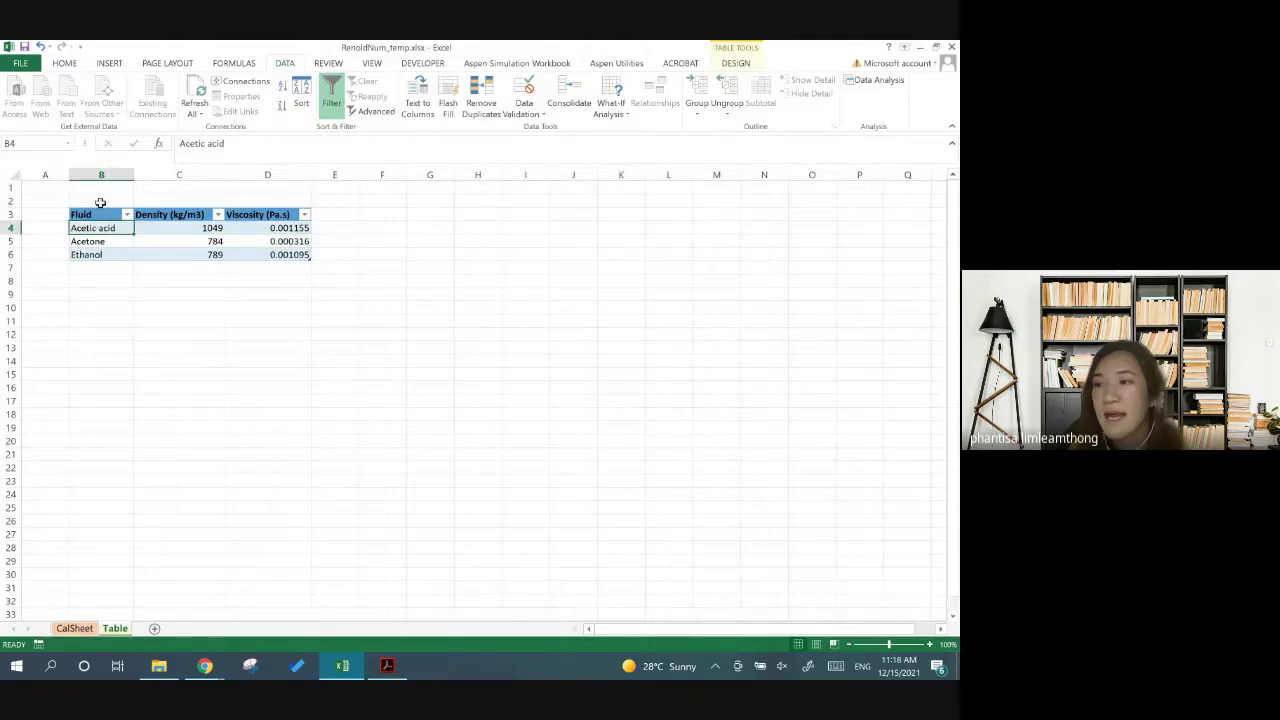
click(10, 228)
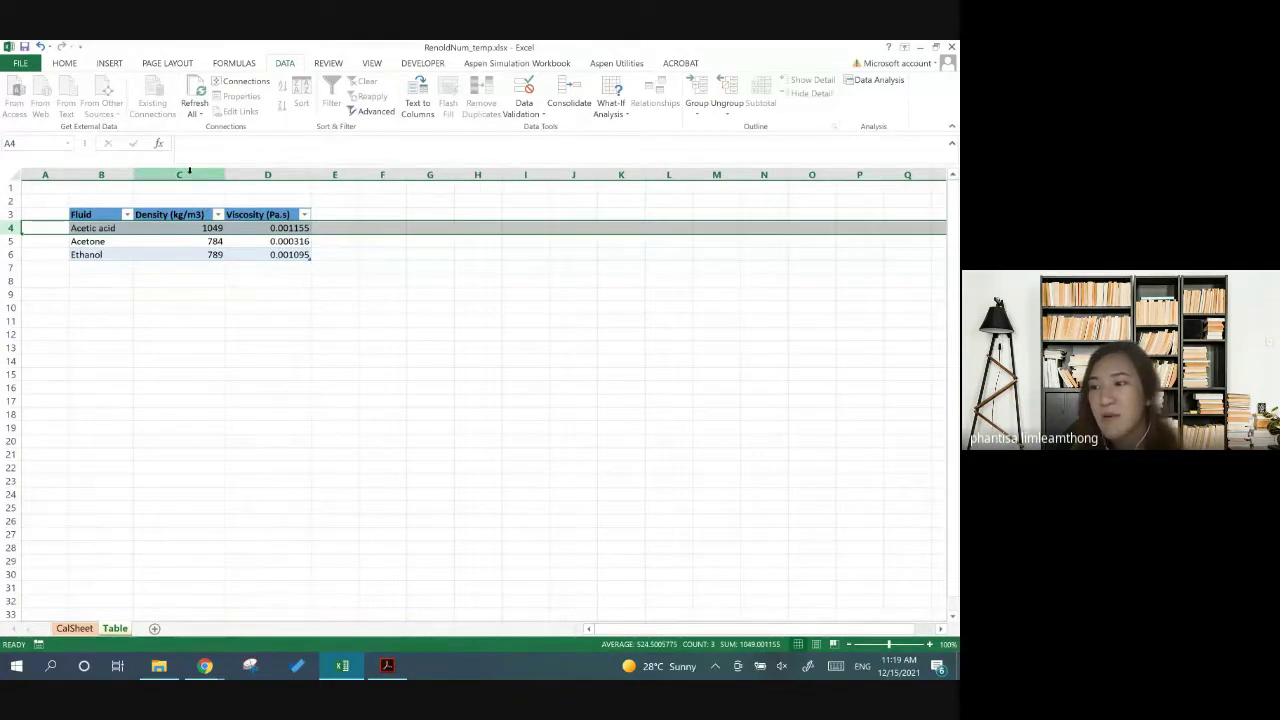
click(205, 227)
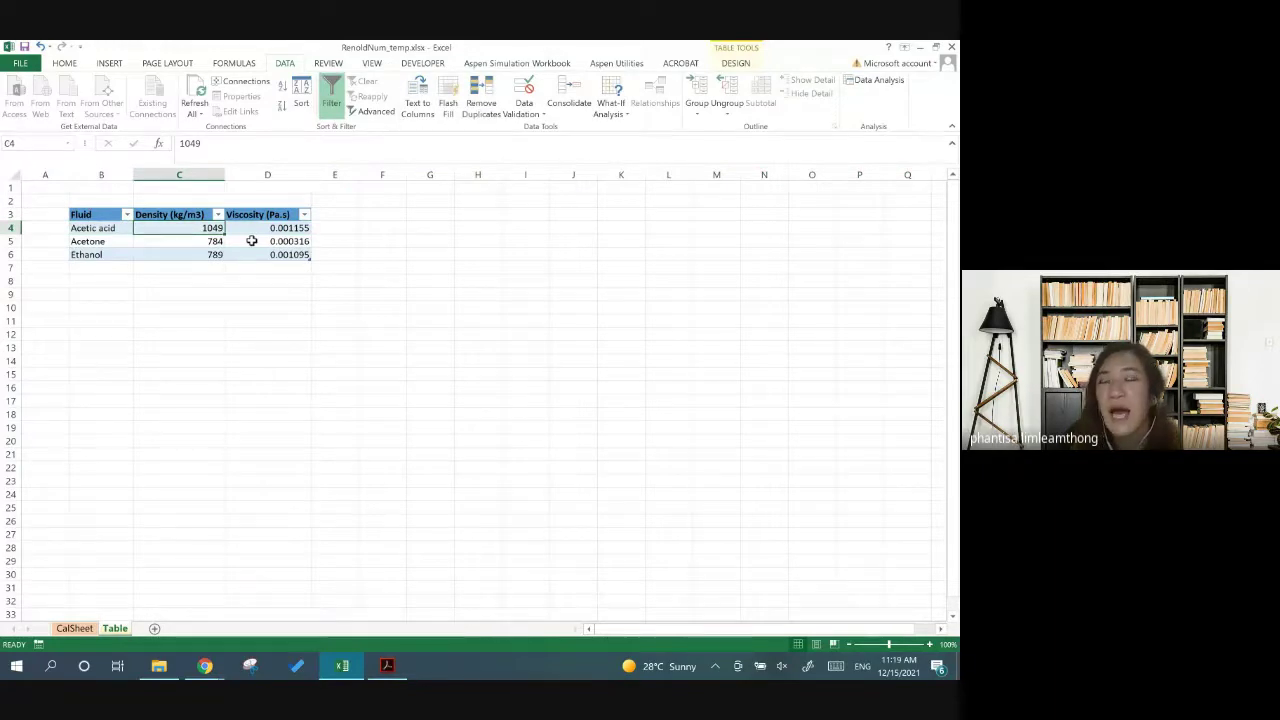
click(74, 628)
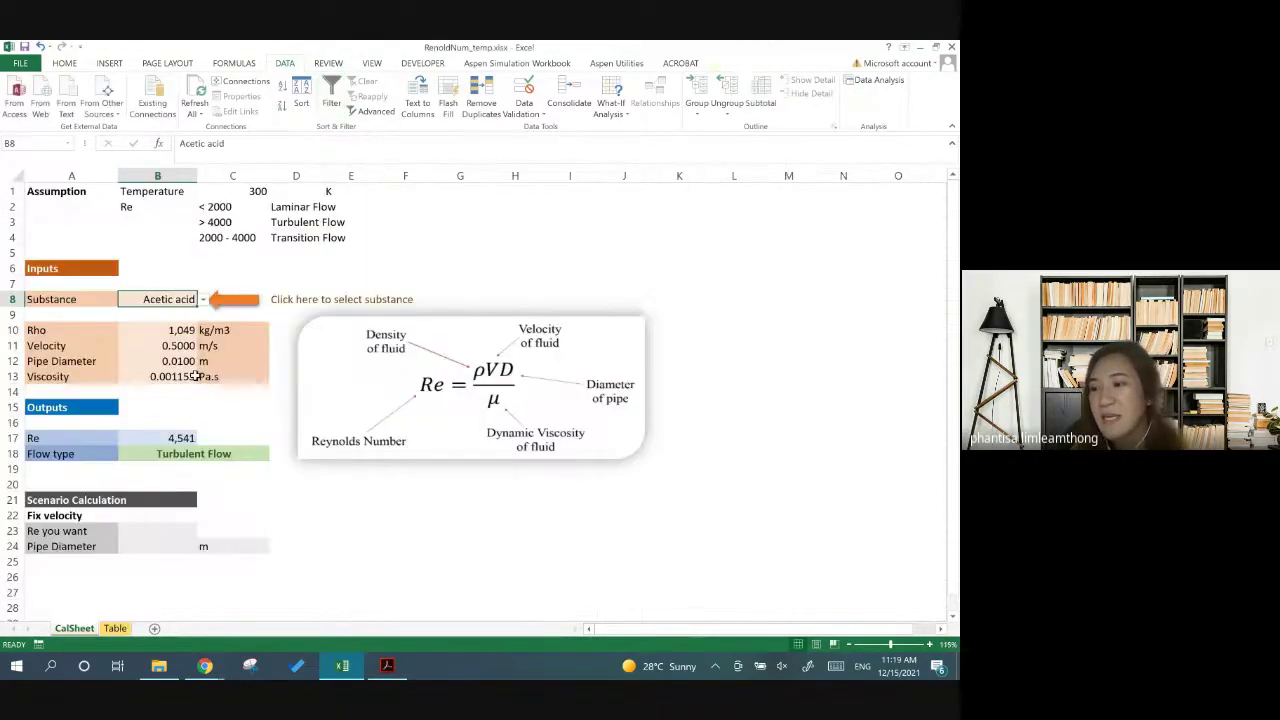
click(180, 338)
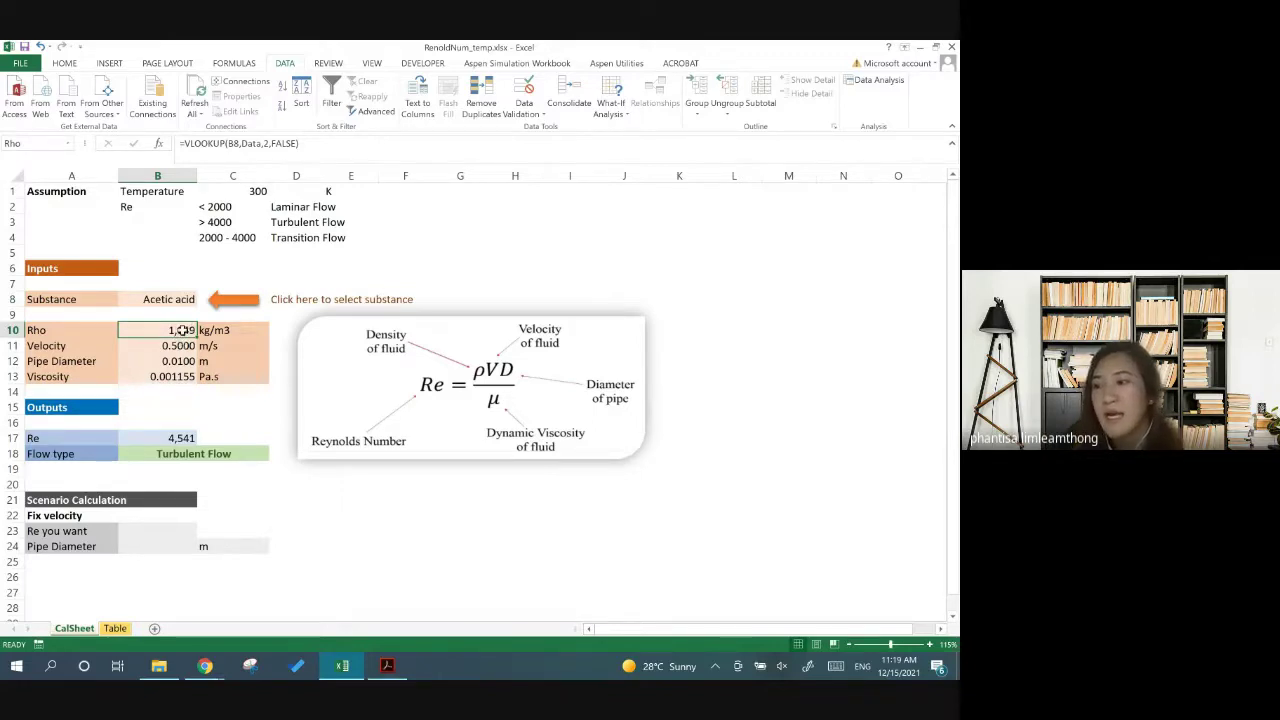
Leave B10's lookup unchanged, then select the Acetic acid name in Table!B4
double_click(183, 330)
click(255, 330)
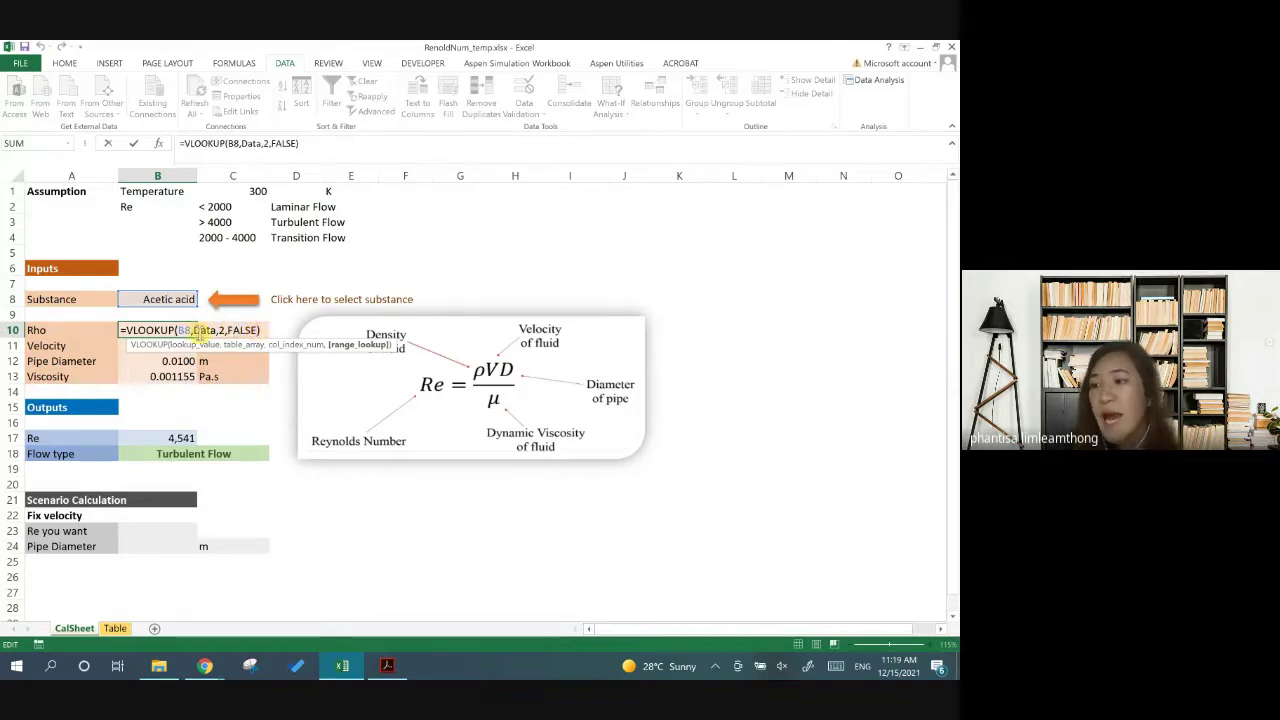
double_click(182, 330)
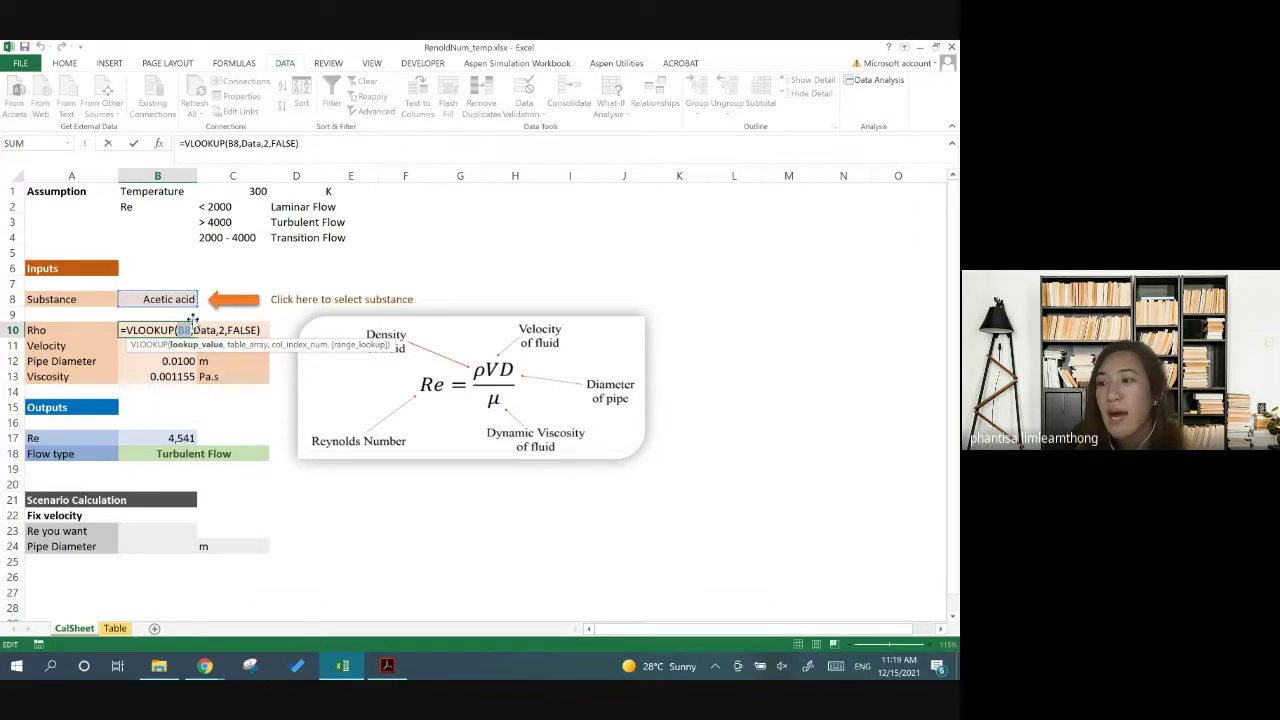
key(Escape)
click(180, 300)
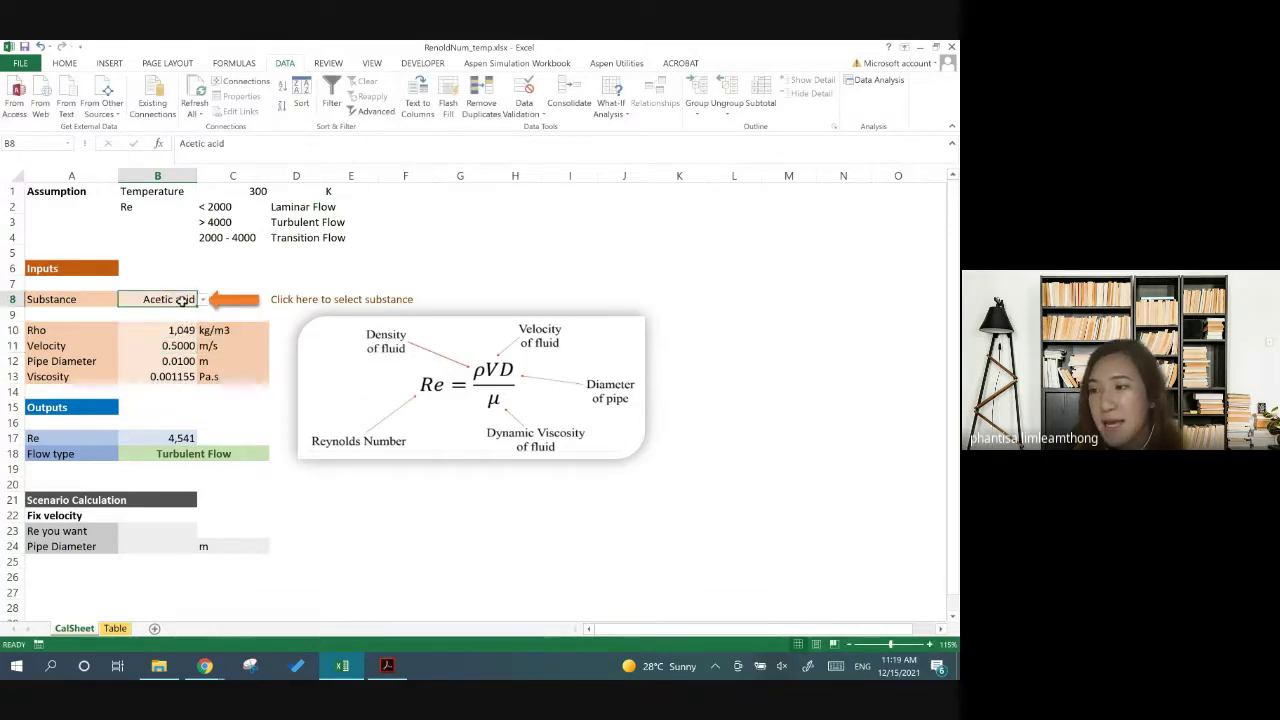
click(114, 628)
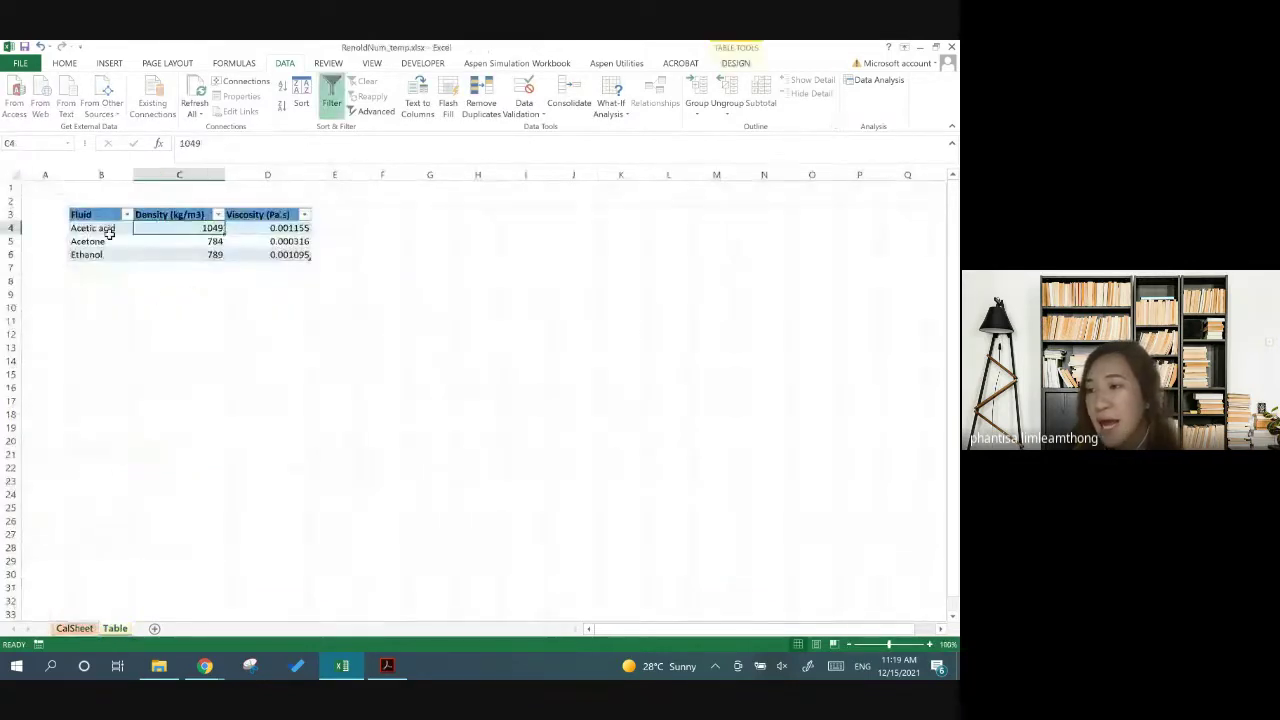
click(108, 229)
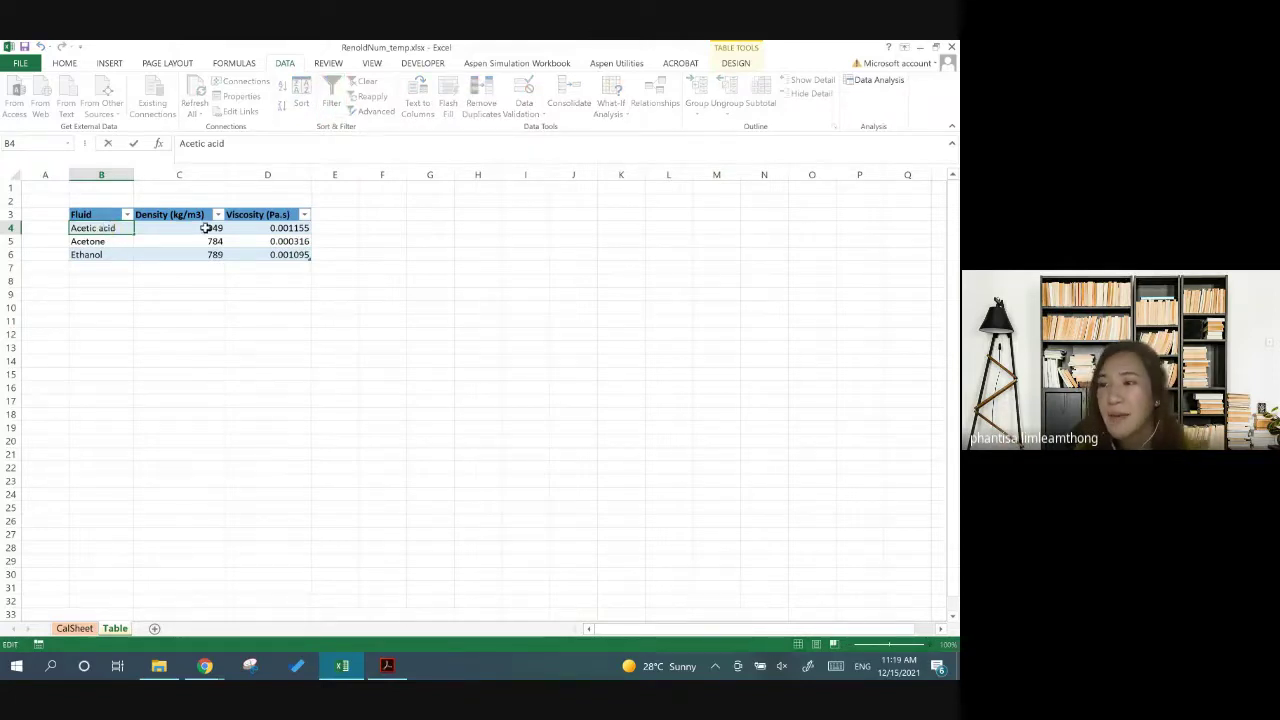
Enter 'acetic acid' in the Table list, then try reselecting it in CalSheet's substance cell B8
text(acetic acid)
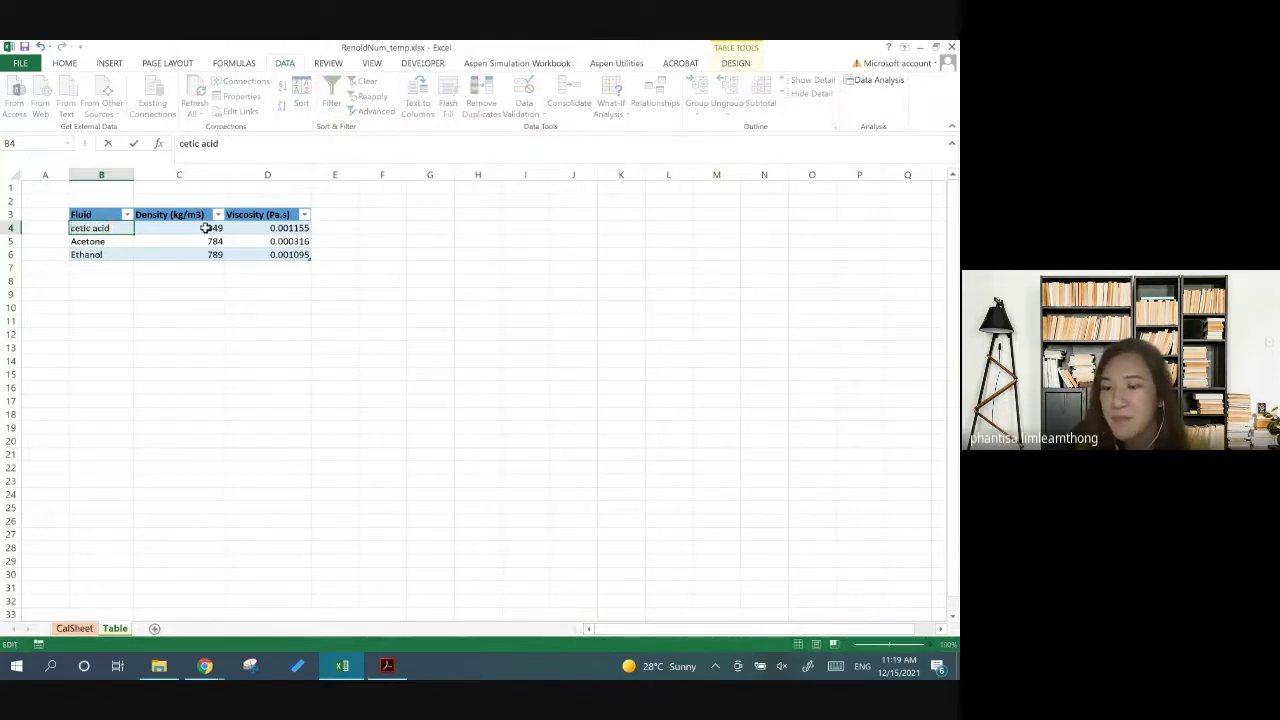
key(Return)
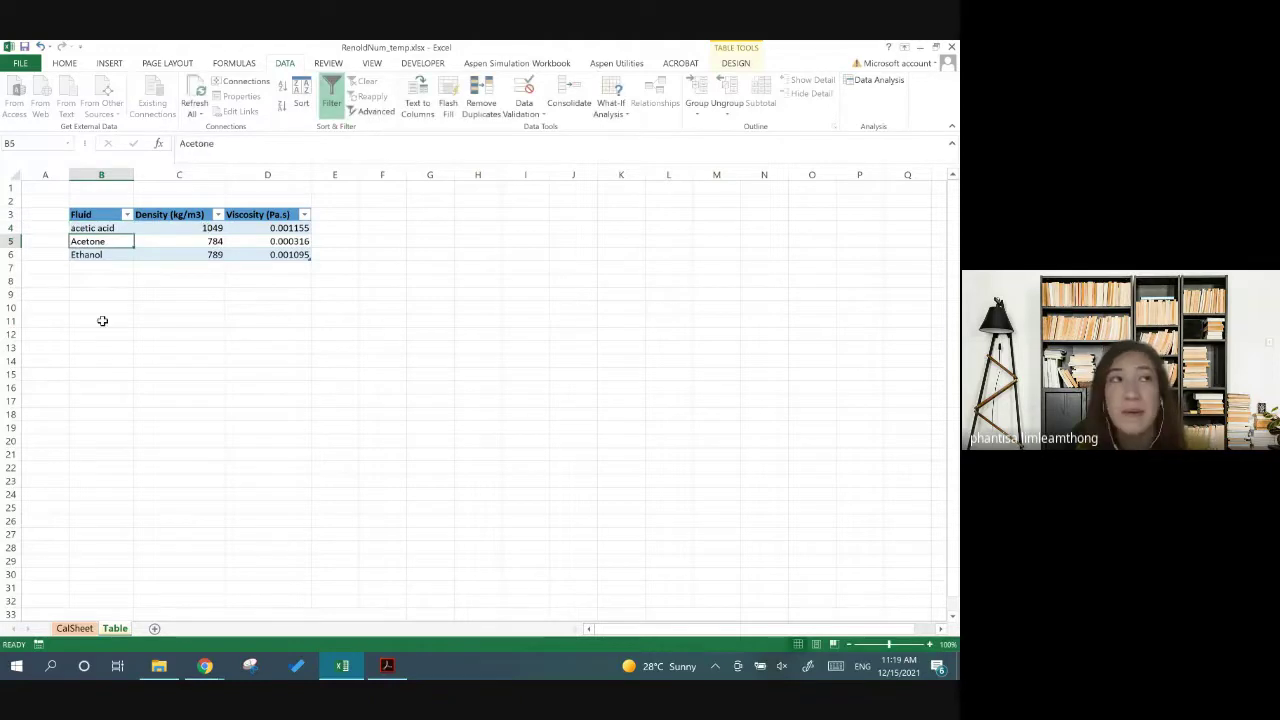
click(75, 628)
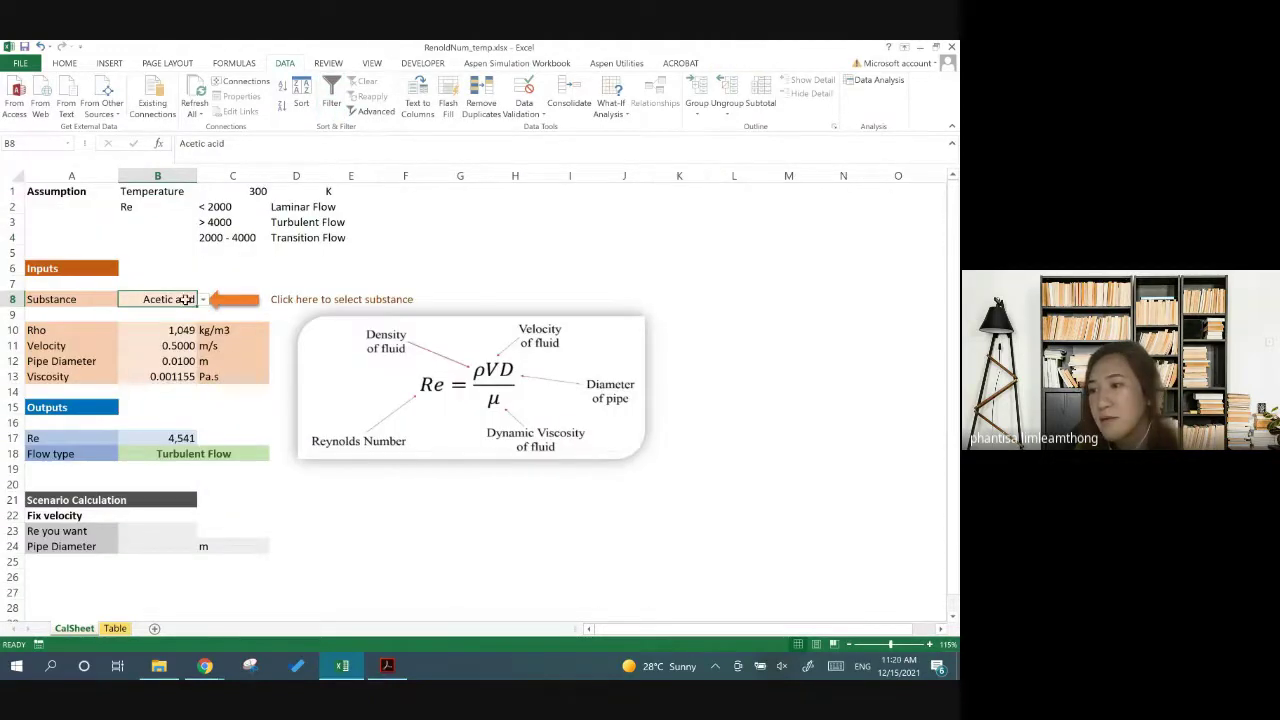
click(203, 299)
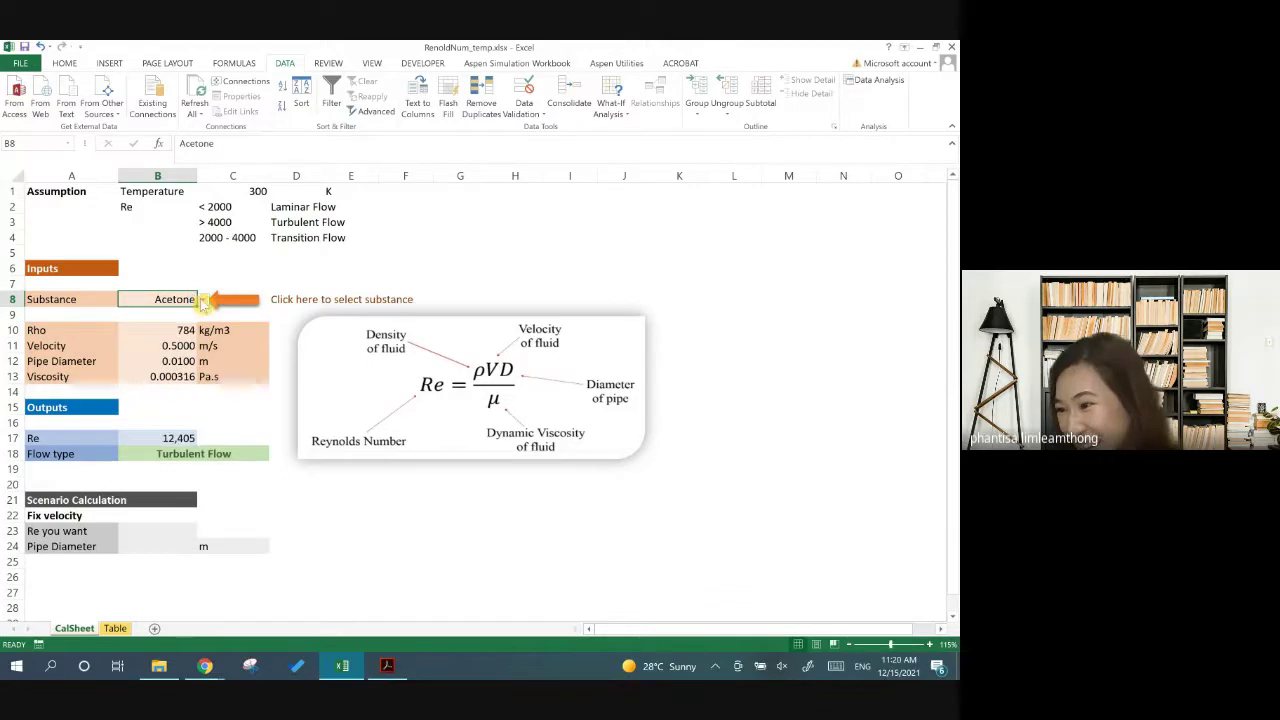
click(203, 299)
click(190, 311)
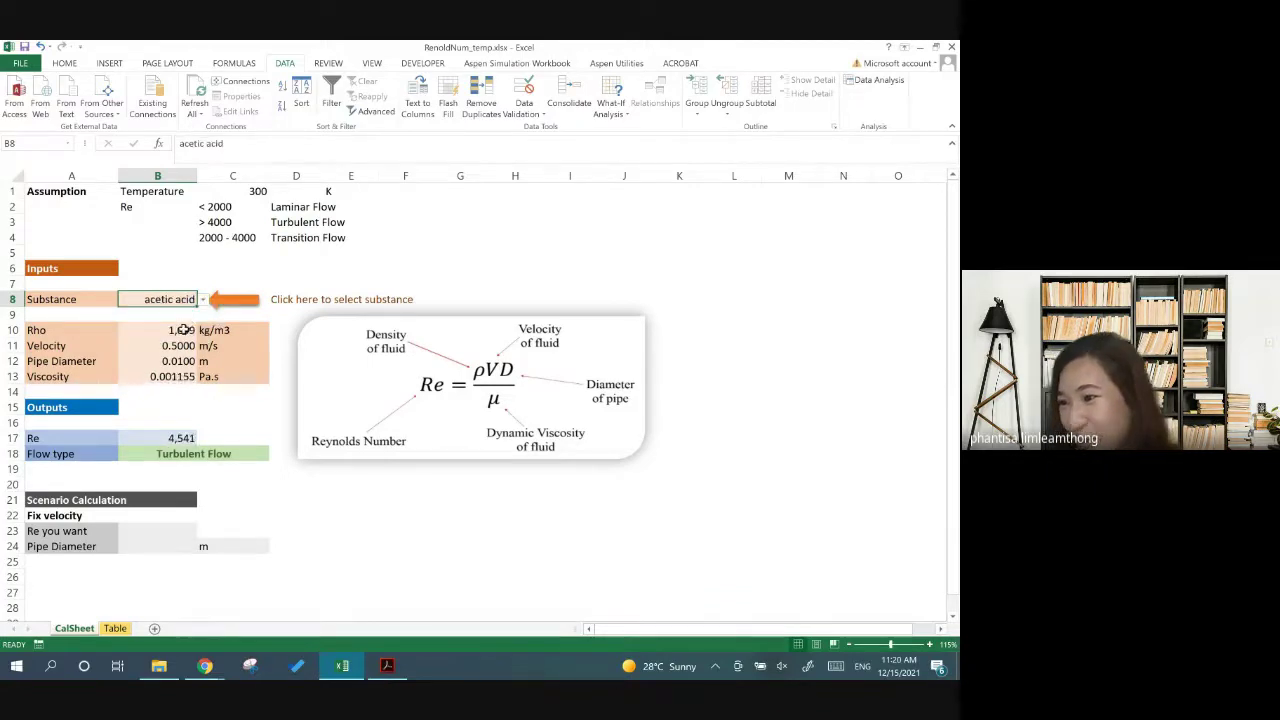
double_click(190, 299)
text(s)
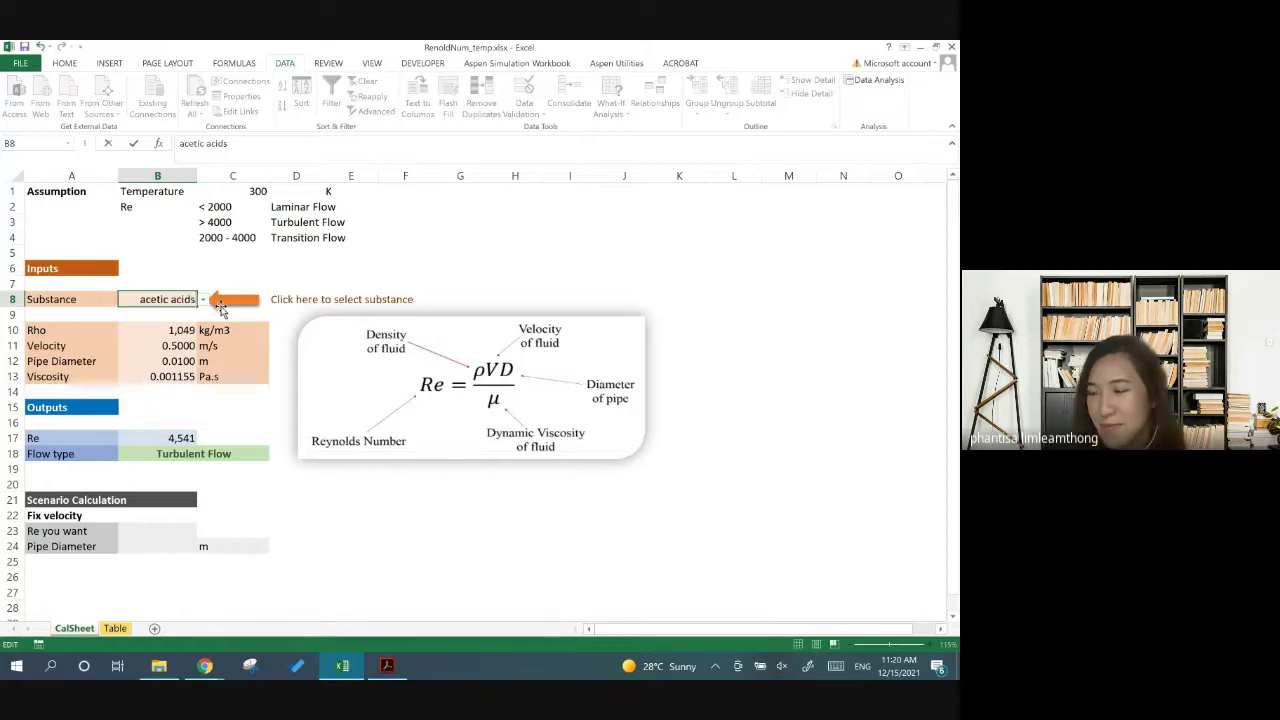
key(Return)
click(484, 393)
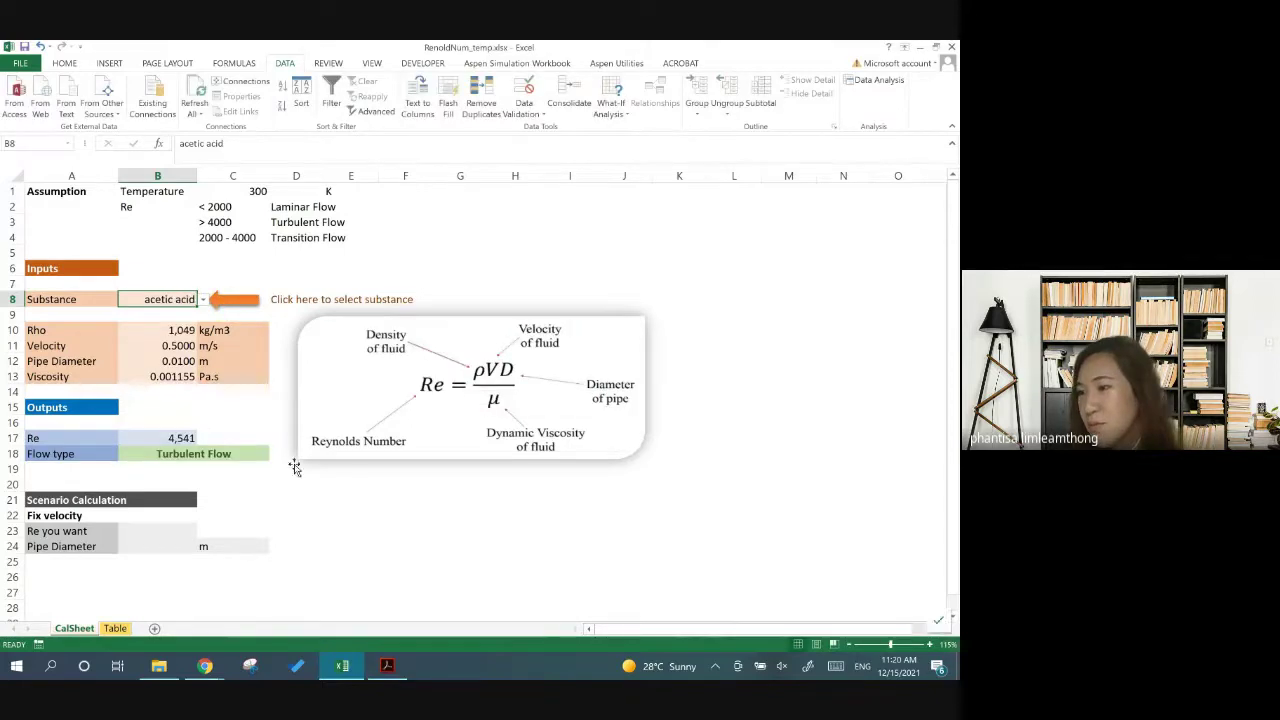
Capitalise the Table sheet's fluid entry to 'Acetic acid'
click(113, 630)
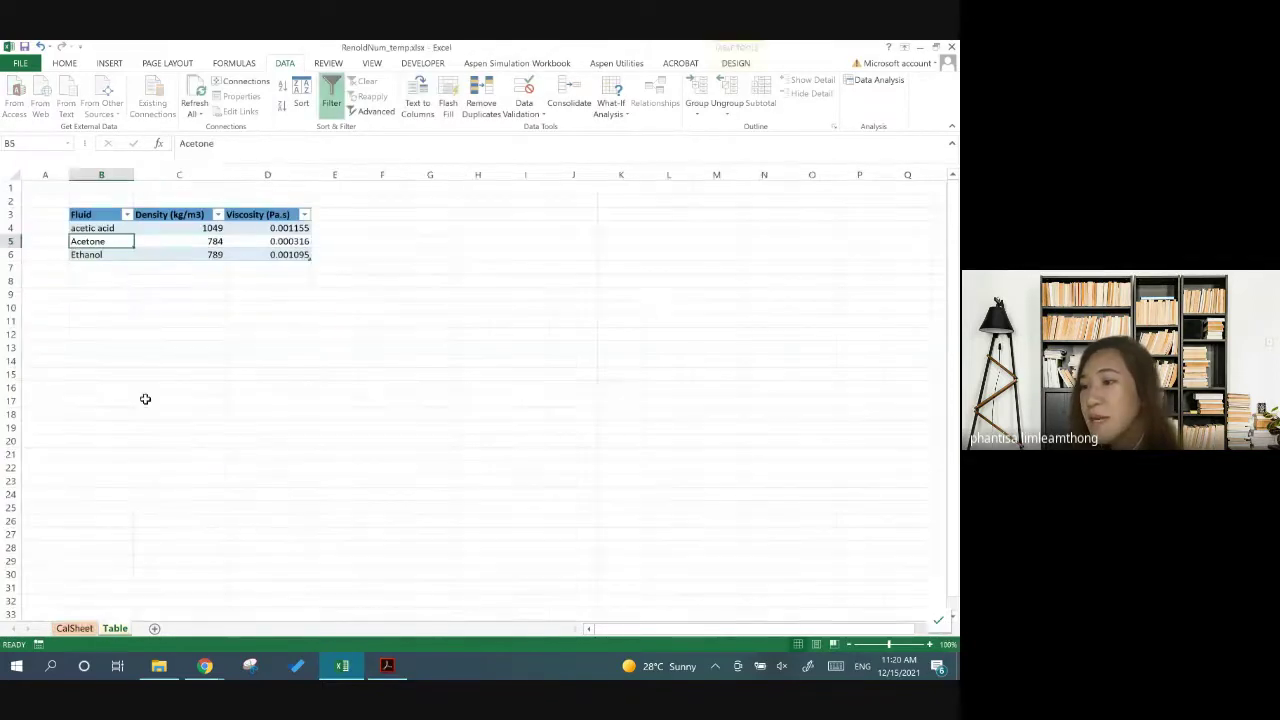
click(118, 228)
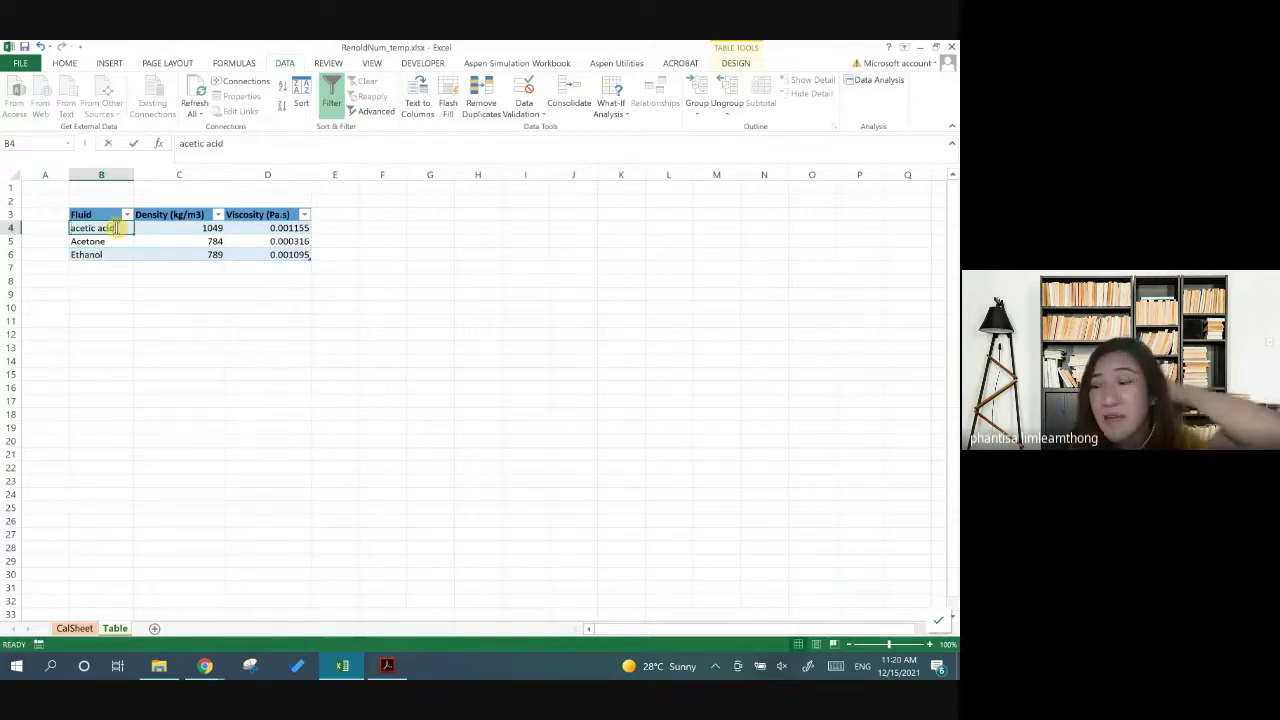
double_click(120, 228)
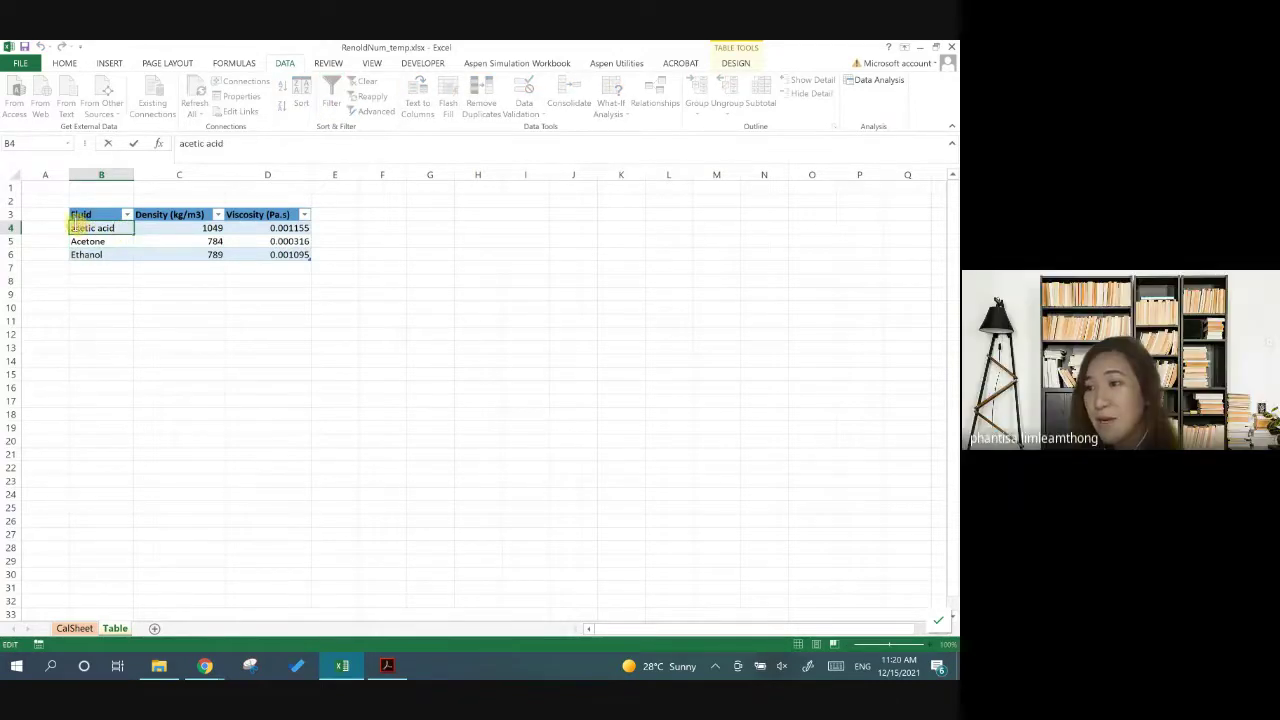
double_click(74, 228)
text(A)
key(Return)
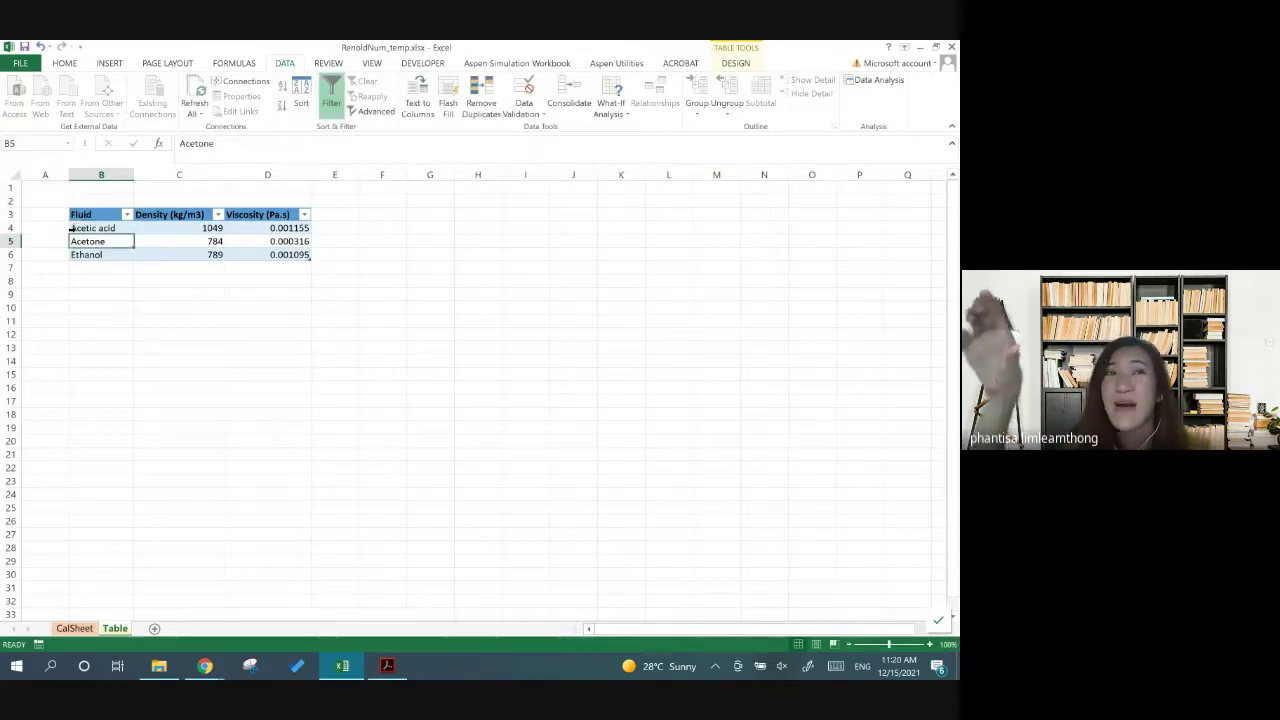
Select fluid names B4:B6, then re-enter Acetic acid in CalSheet's B8
drag(86, 228, 95, 255)
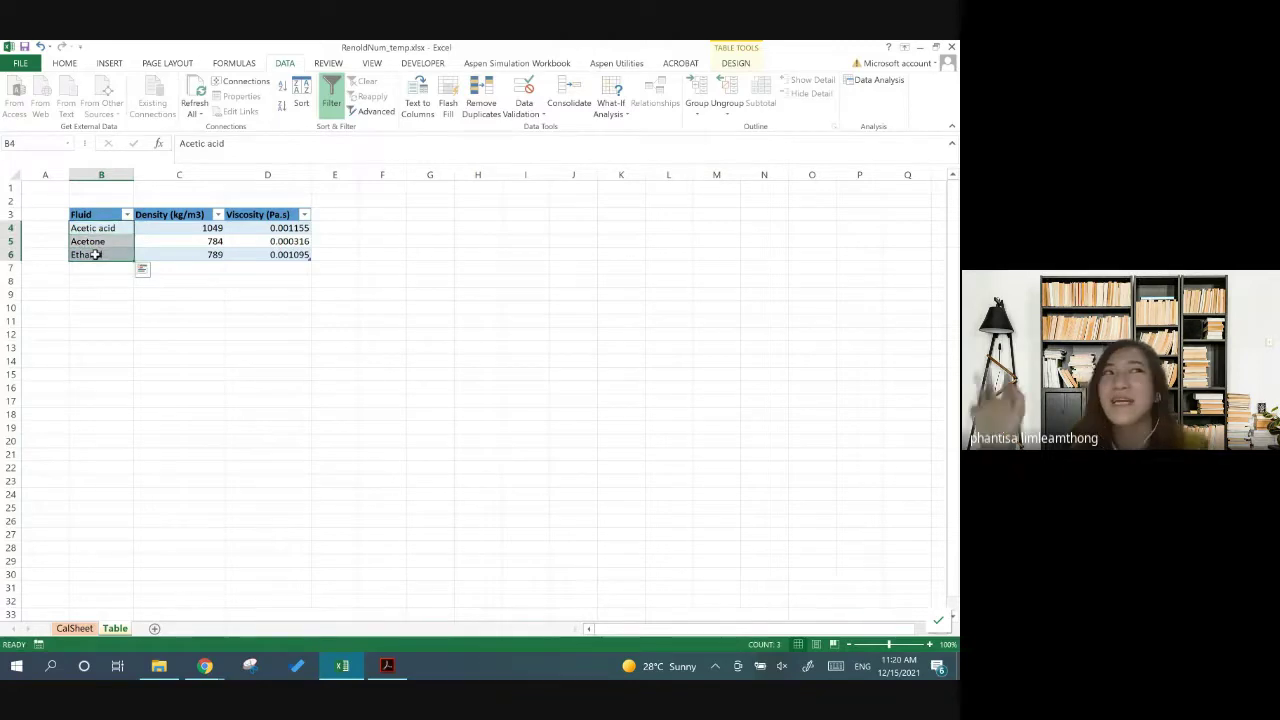
click(80, 630)
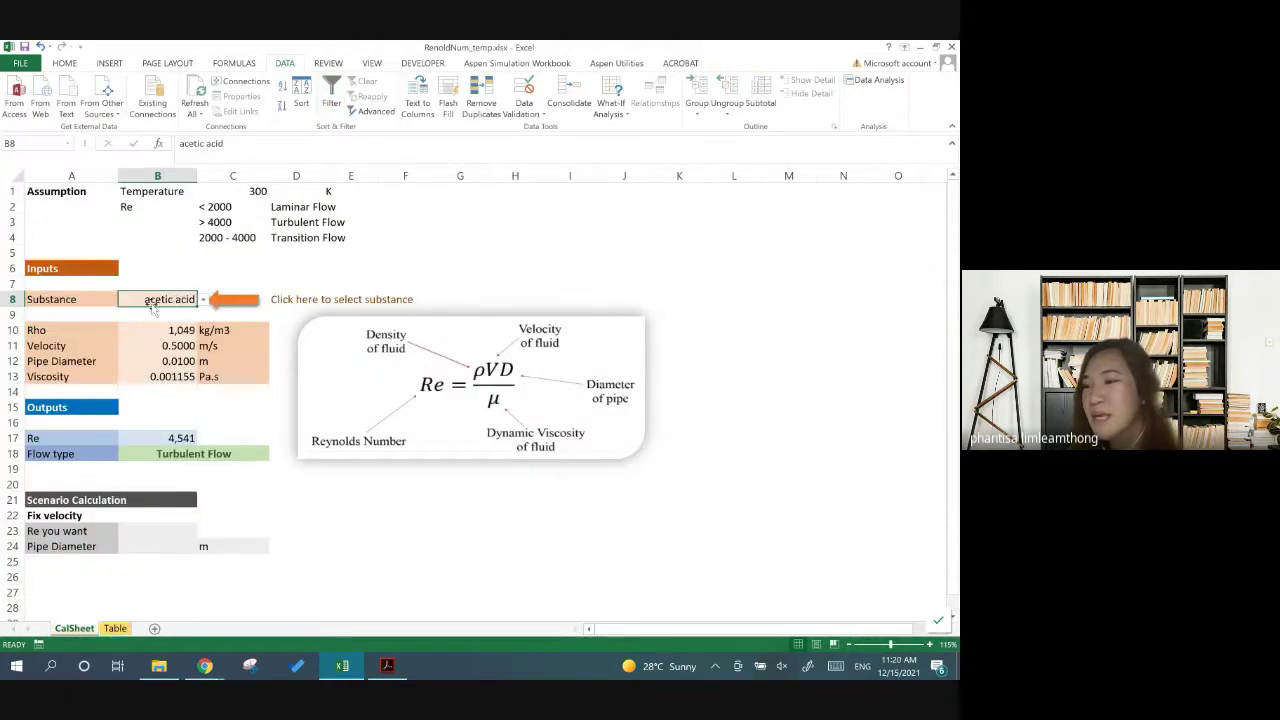
double_click(156, 299)
text(A)
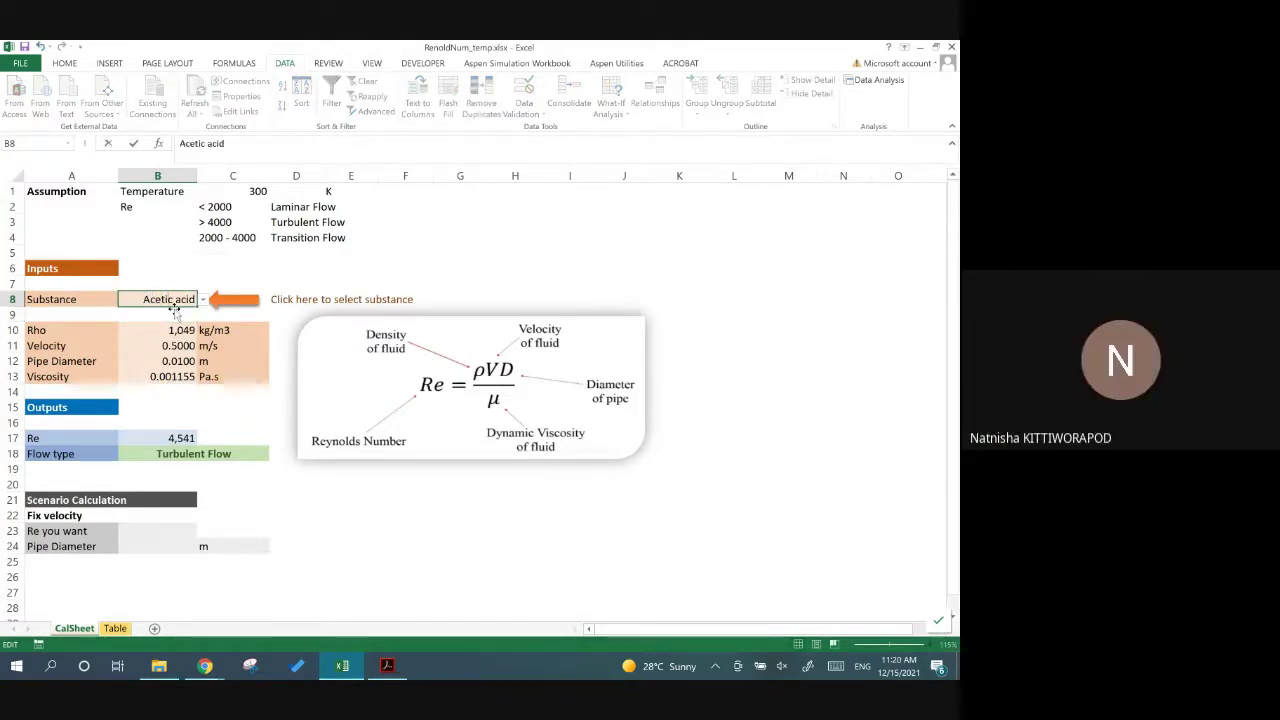
click(174, 313)
click(178, 299)
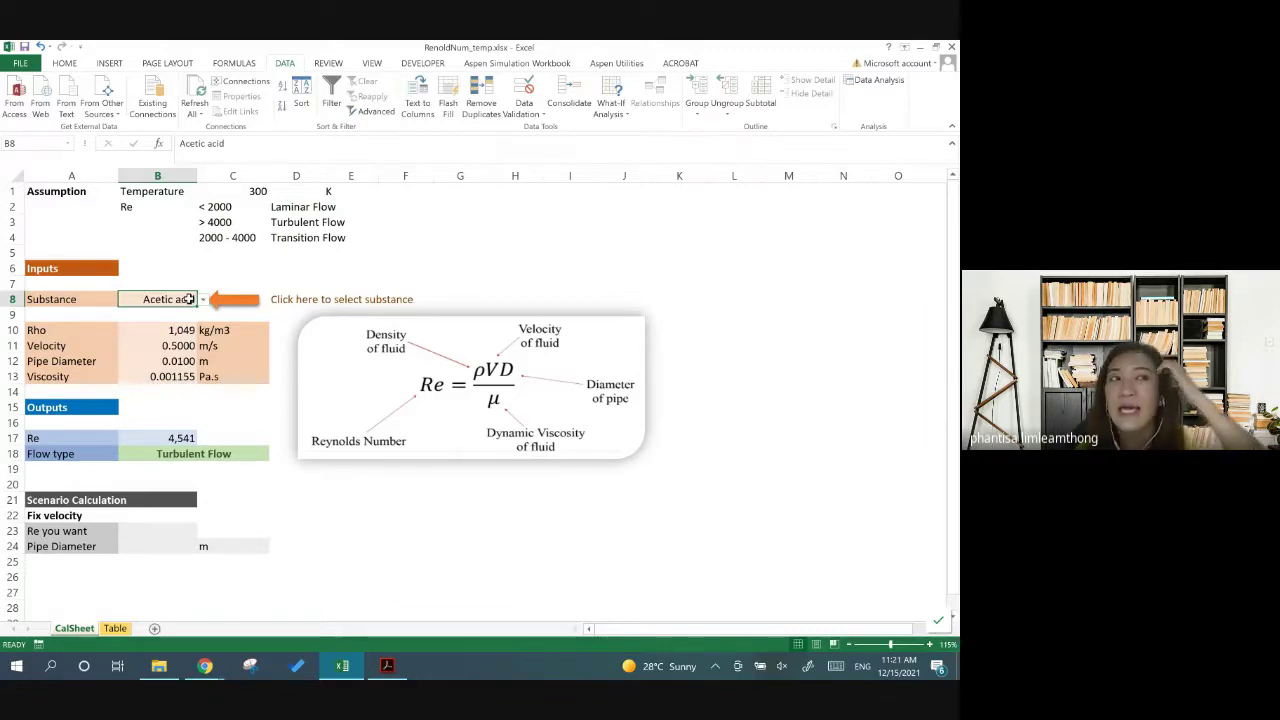
click(235, 343)
click(175, 331)
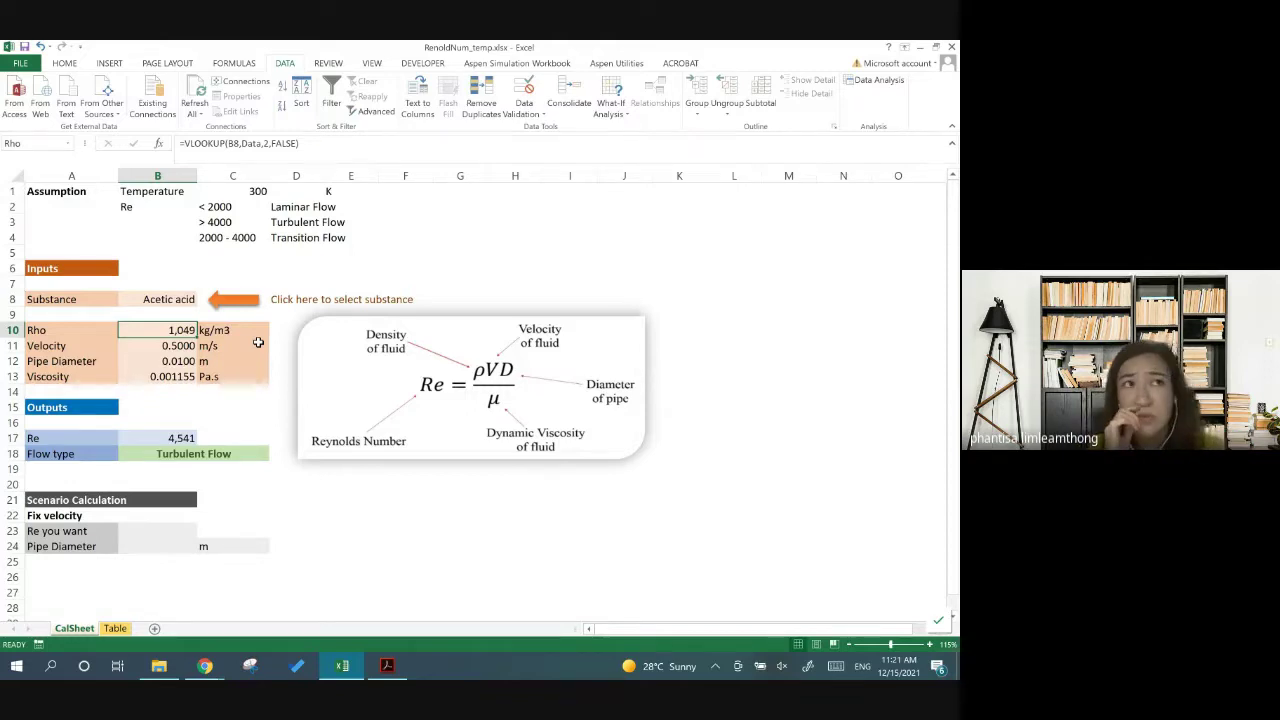
click(430, 240)
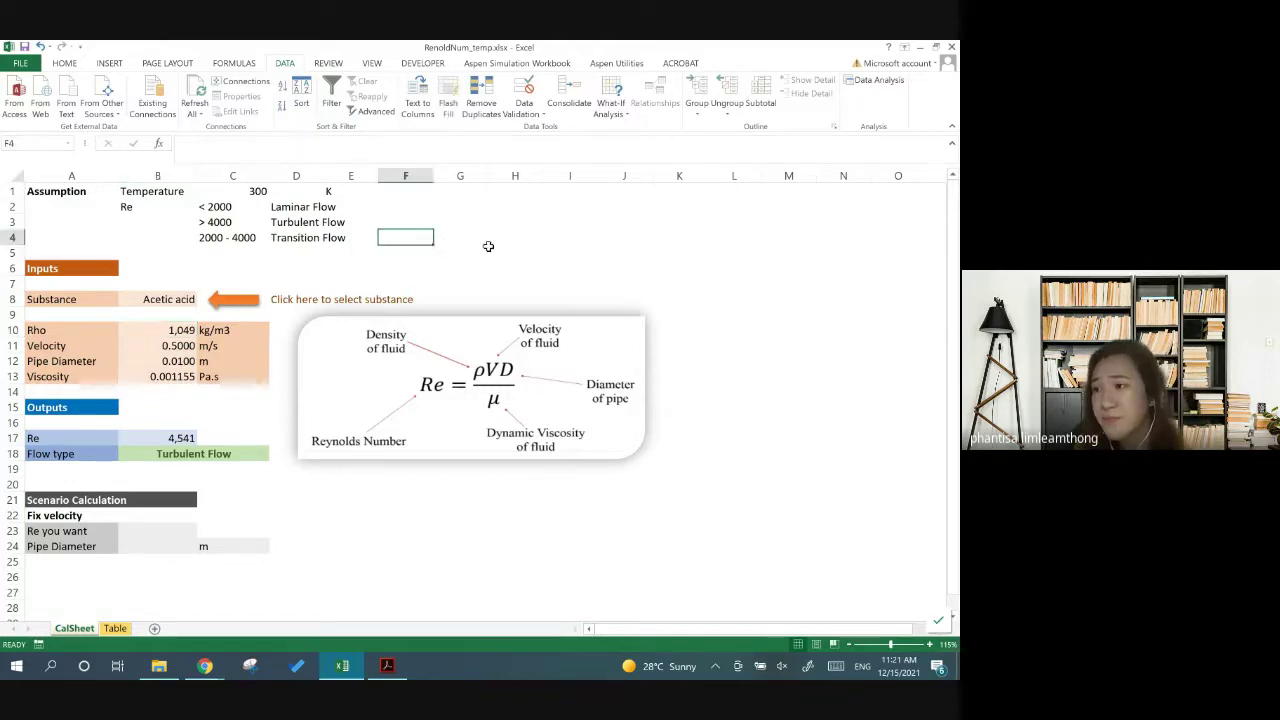
click(541, 252)
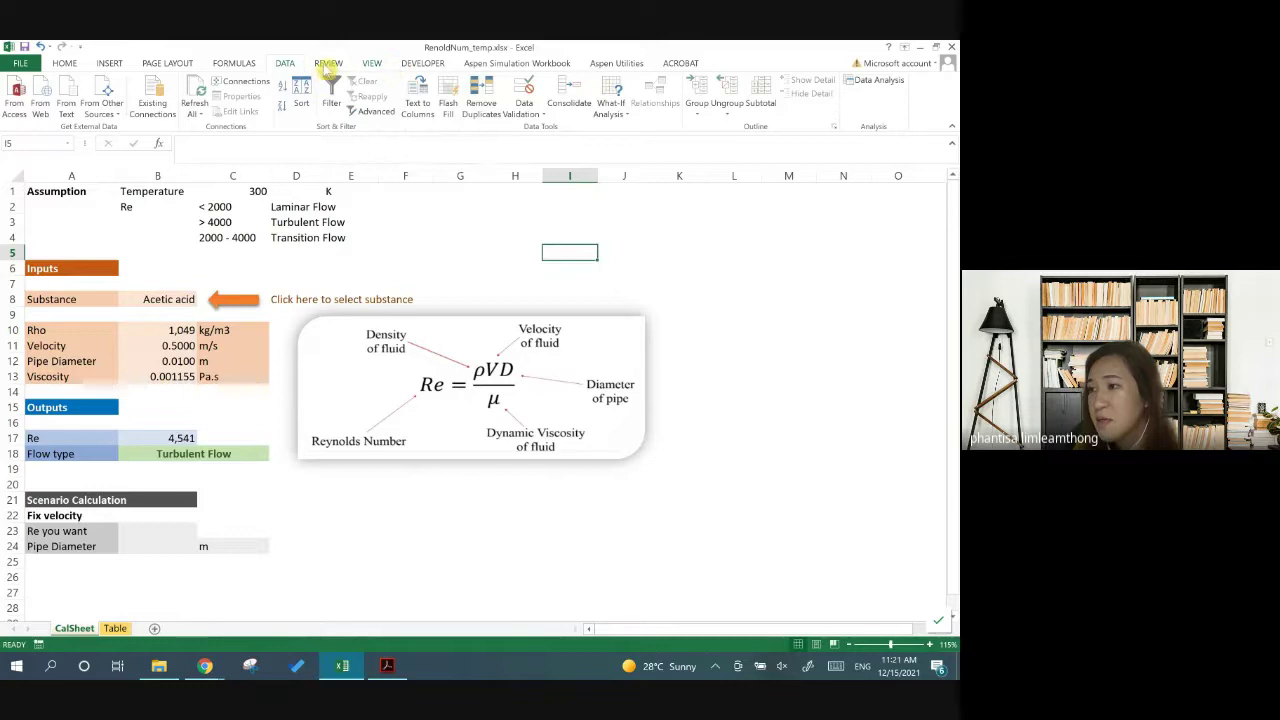
click(328, 64)
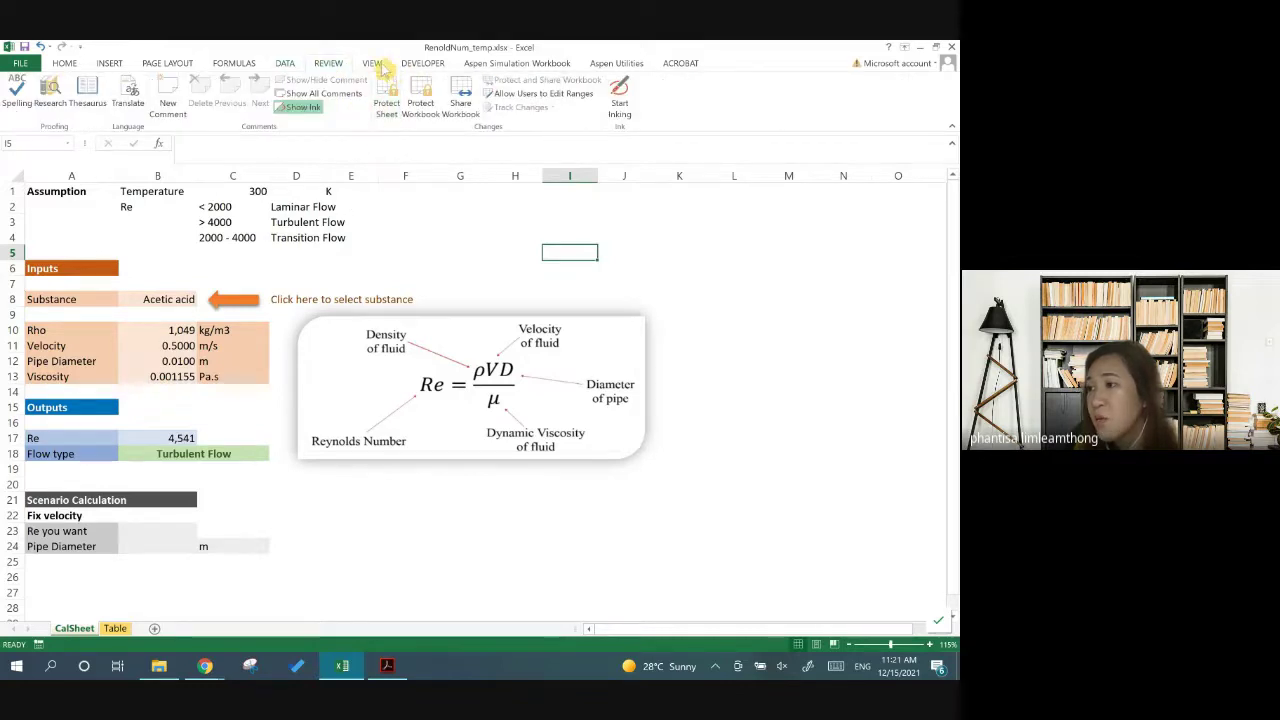
click(375, 64)
click(190, 65)
click(236, 64)
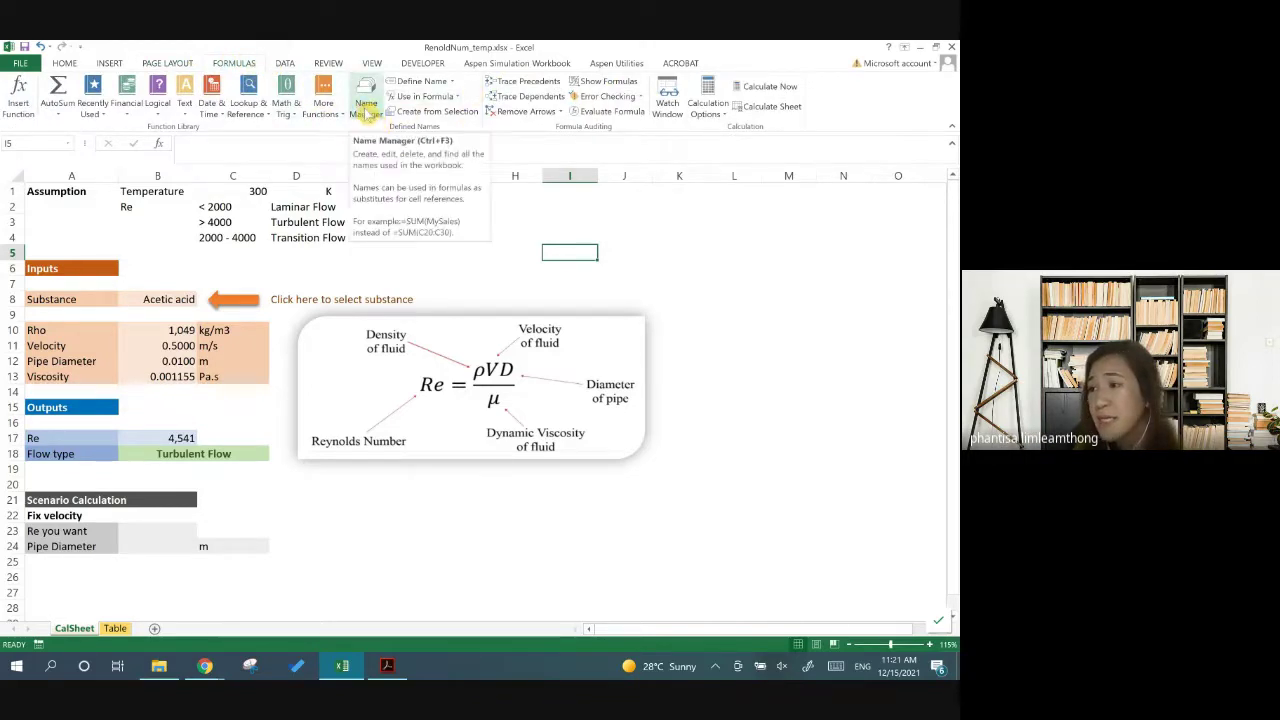
click(368, 115)
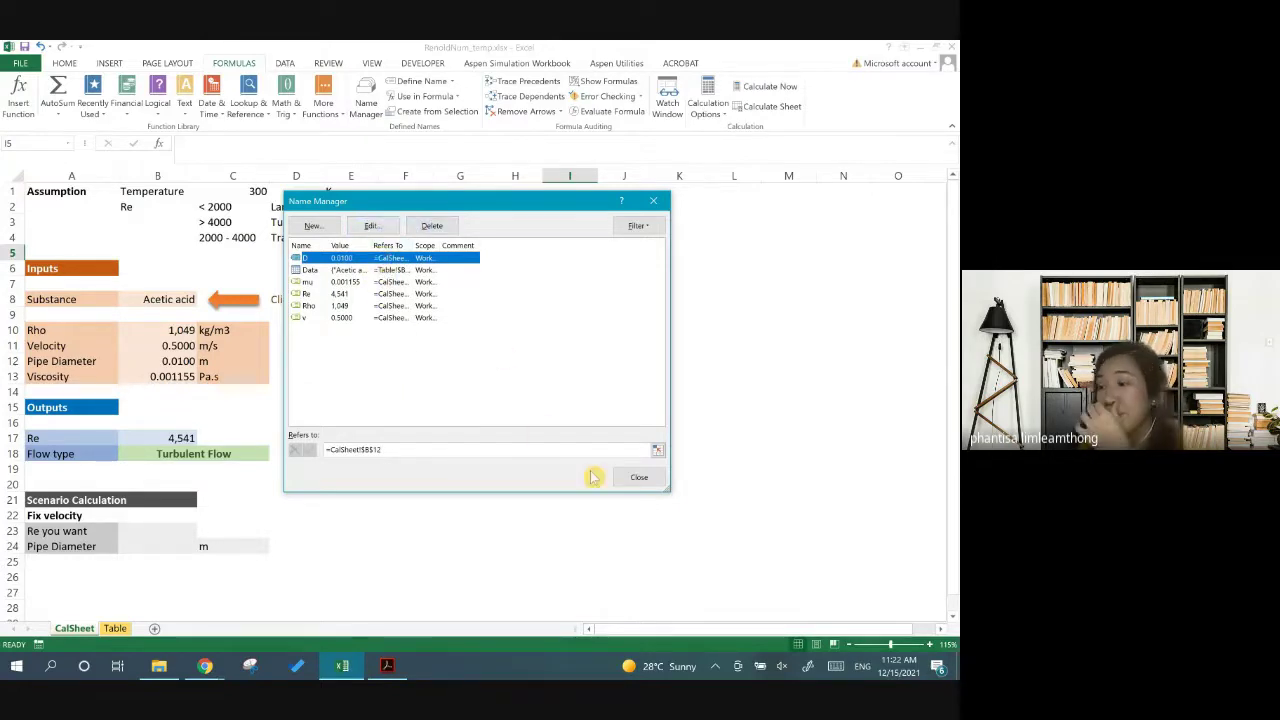
click(636, 479)
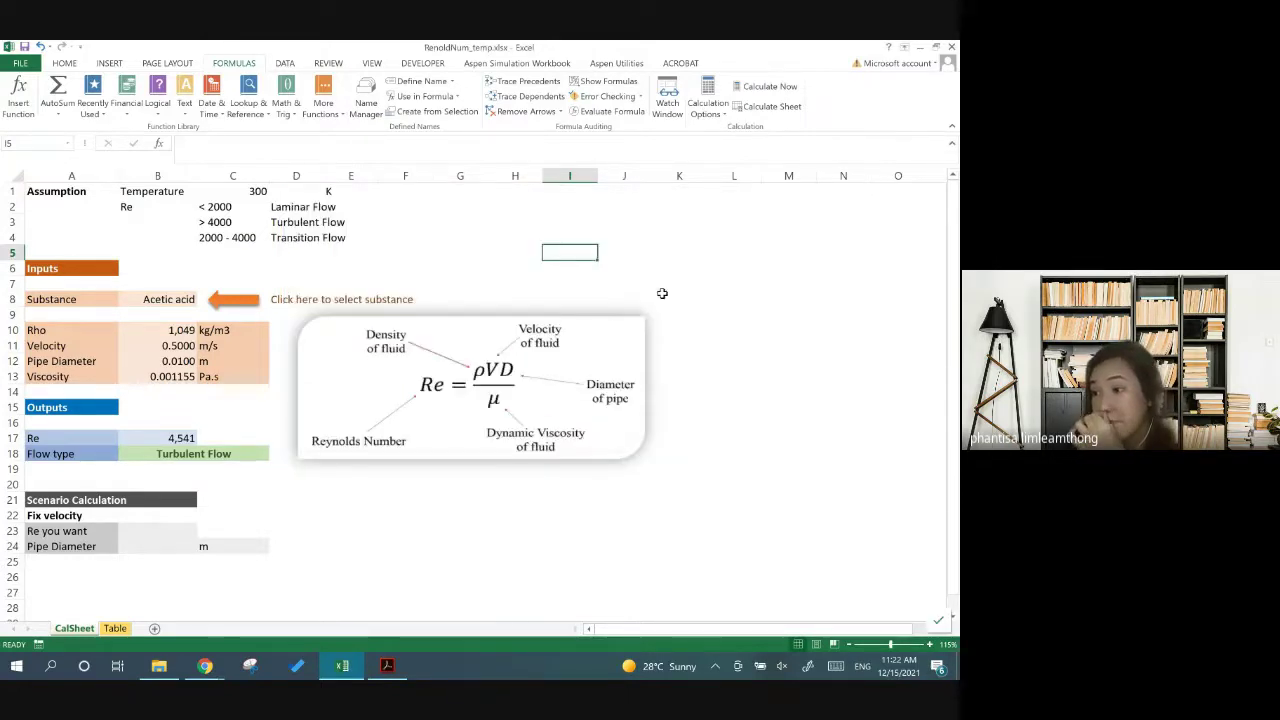
click(660, 297)
Enter 3000 in the Re you want cell B23
click(225, 472)
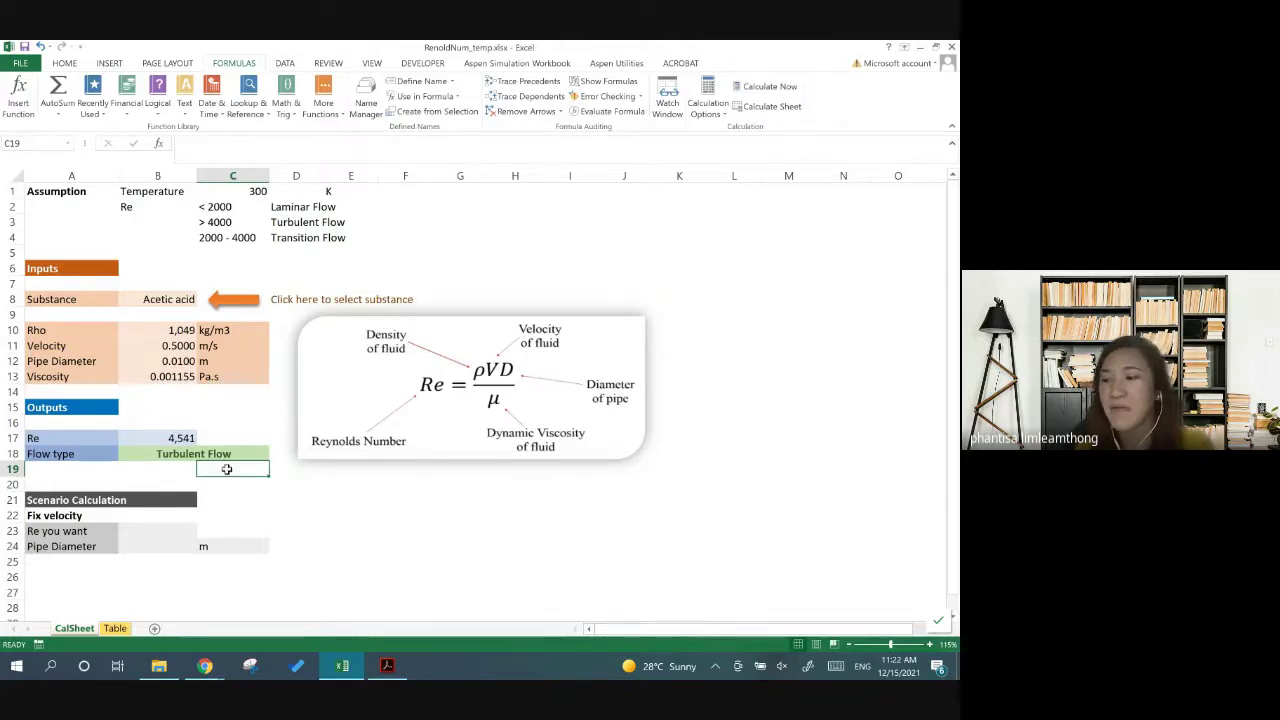
click(145, 529)
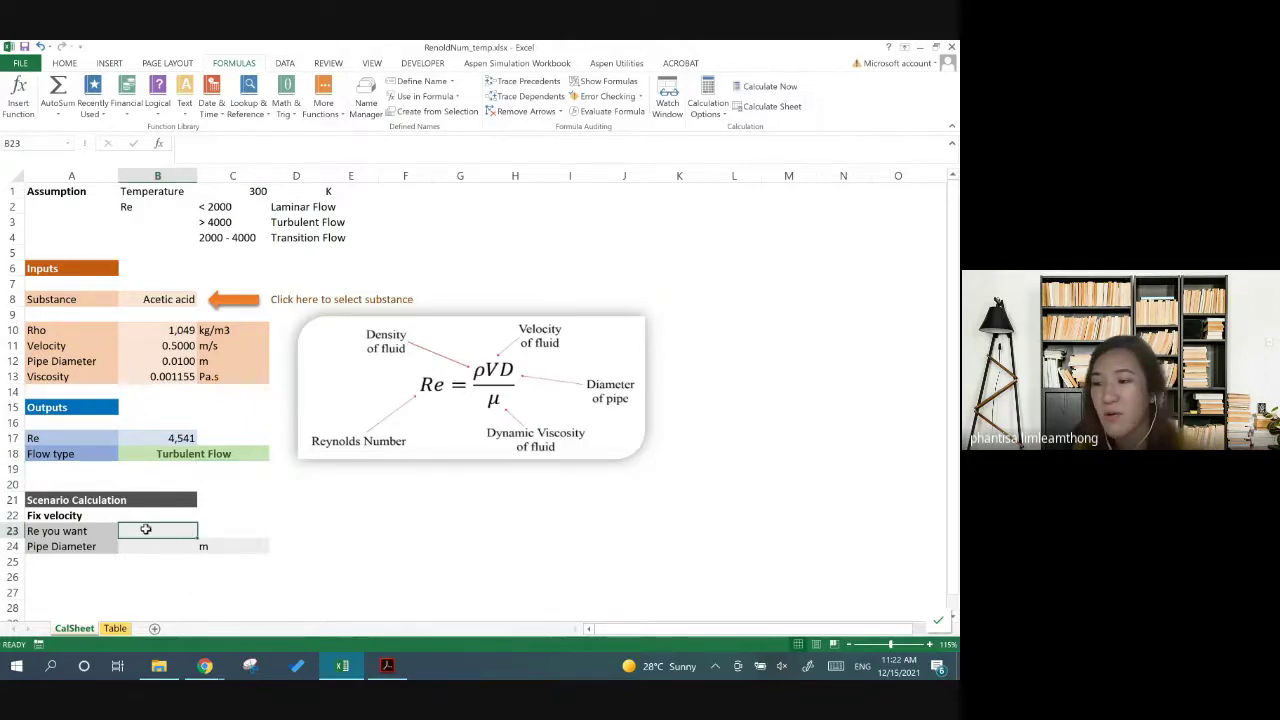
click(249, 497)
click(175, 527)
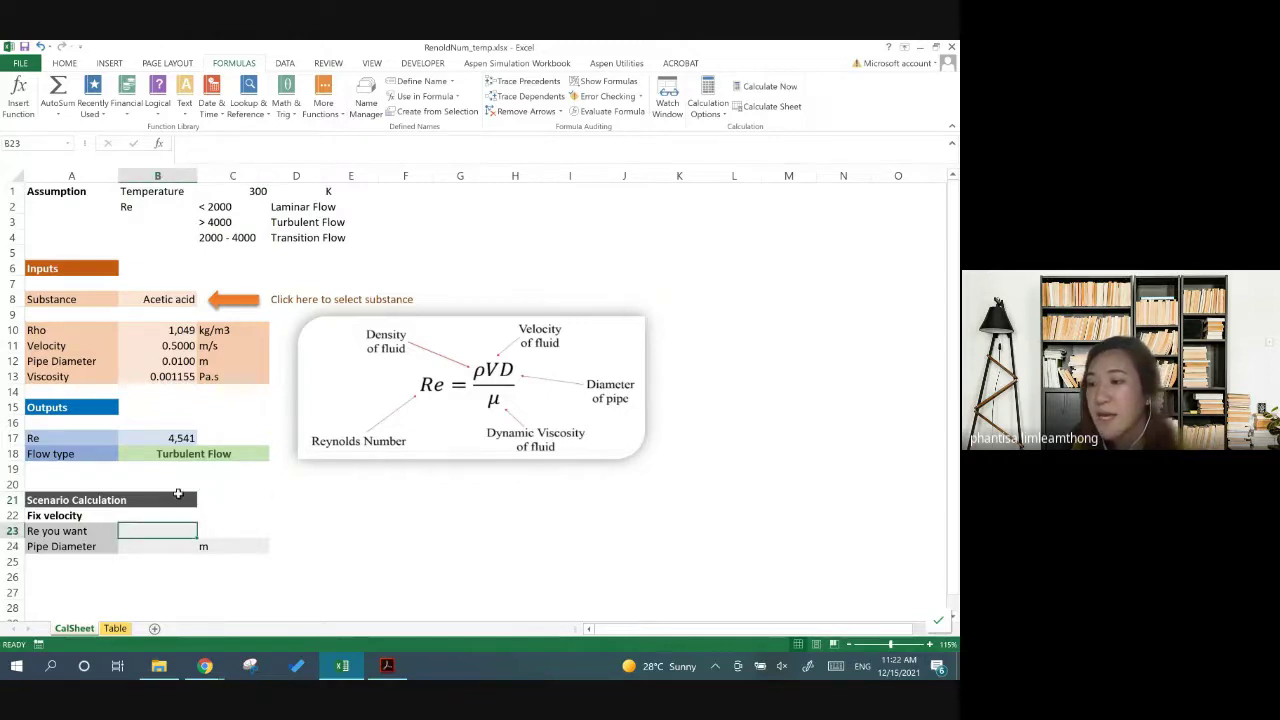
click(180, 437)
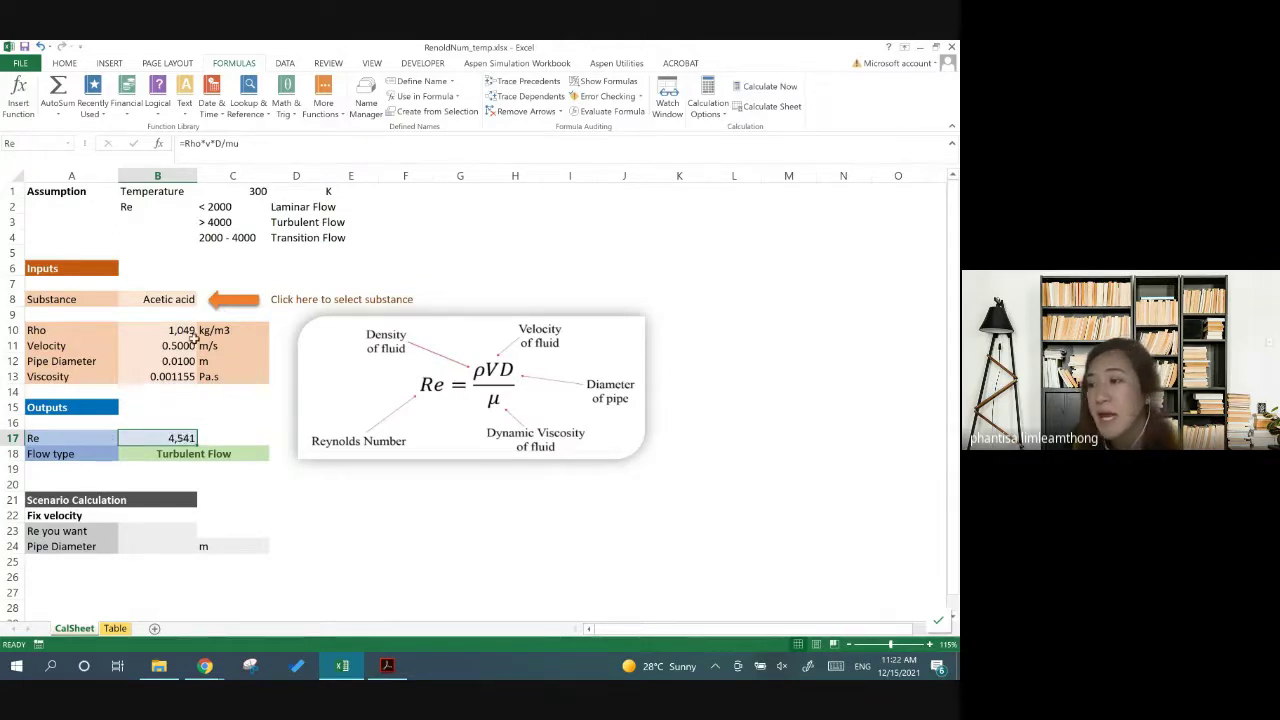
click(168, 531)
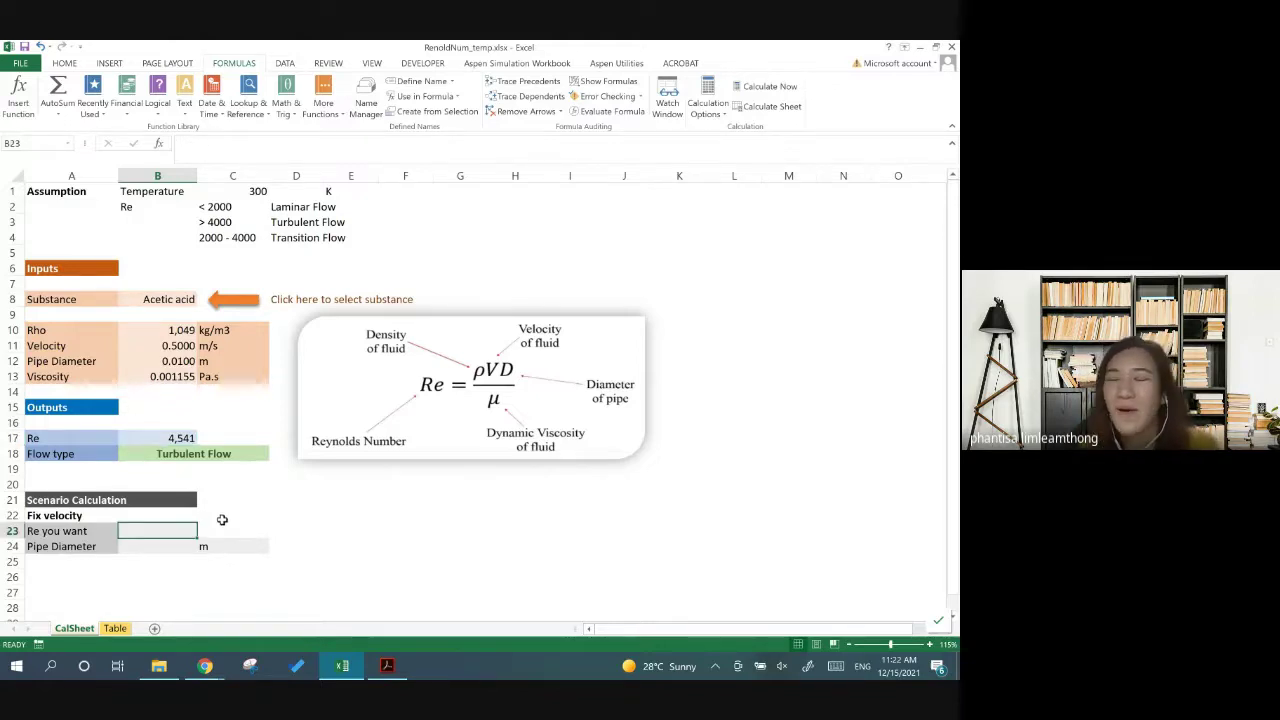
text(3000)
key(Return)
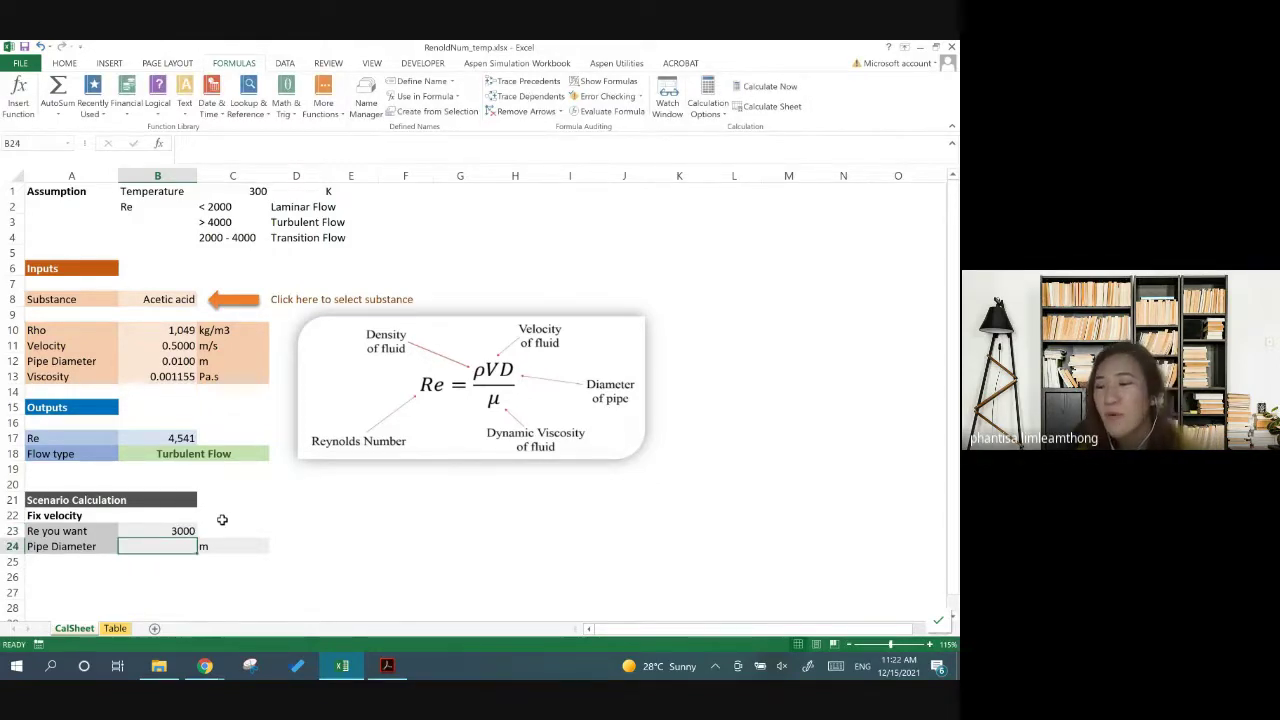
Check the substance B8, velocity B11 and pipe diameter B12 inputs, ending on B23
click(57, 545)
click(175, 363)
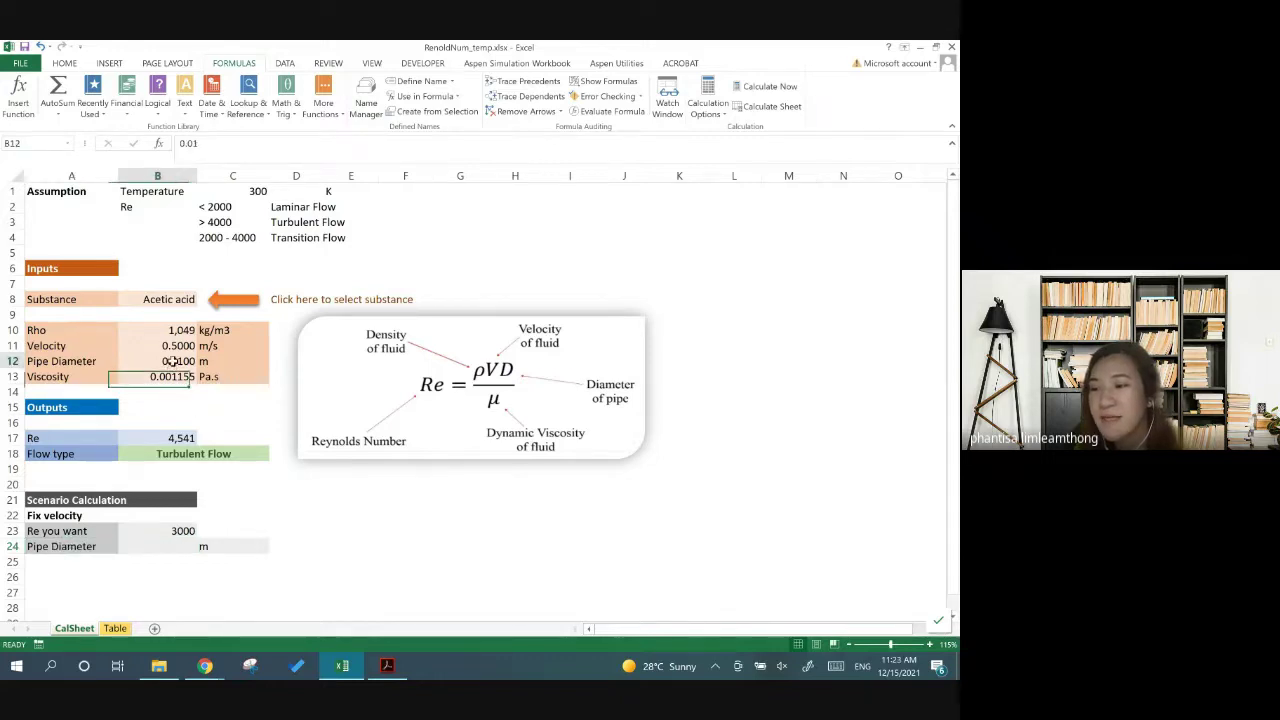
click(176, 298)
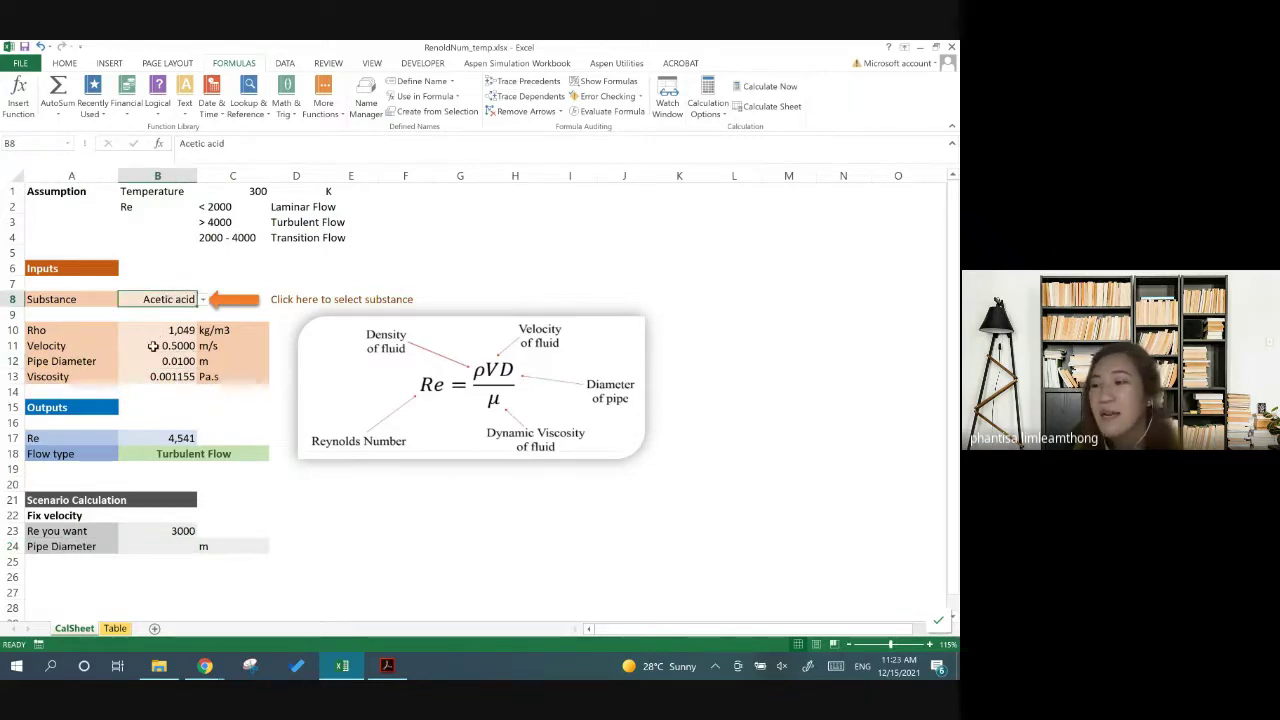
click(158, 343)
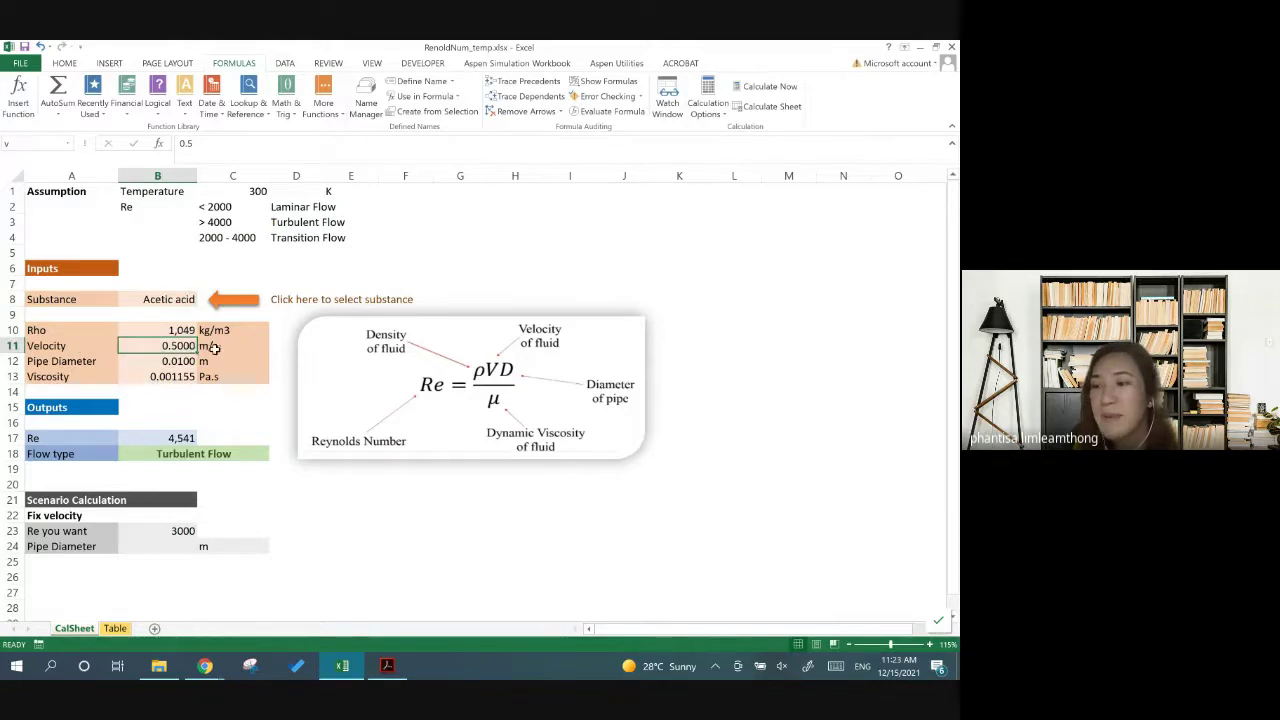
click(186, 362)
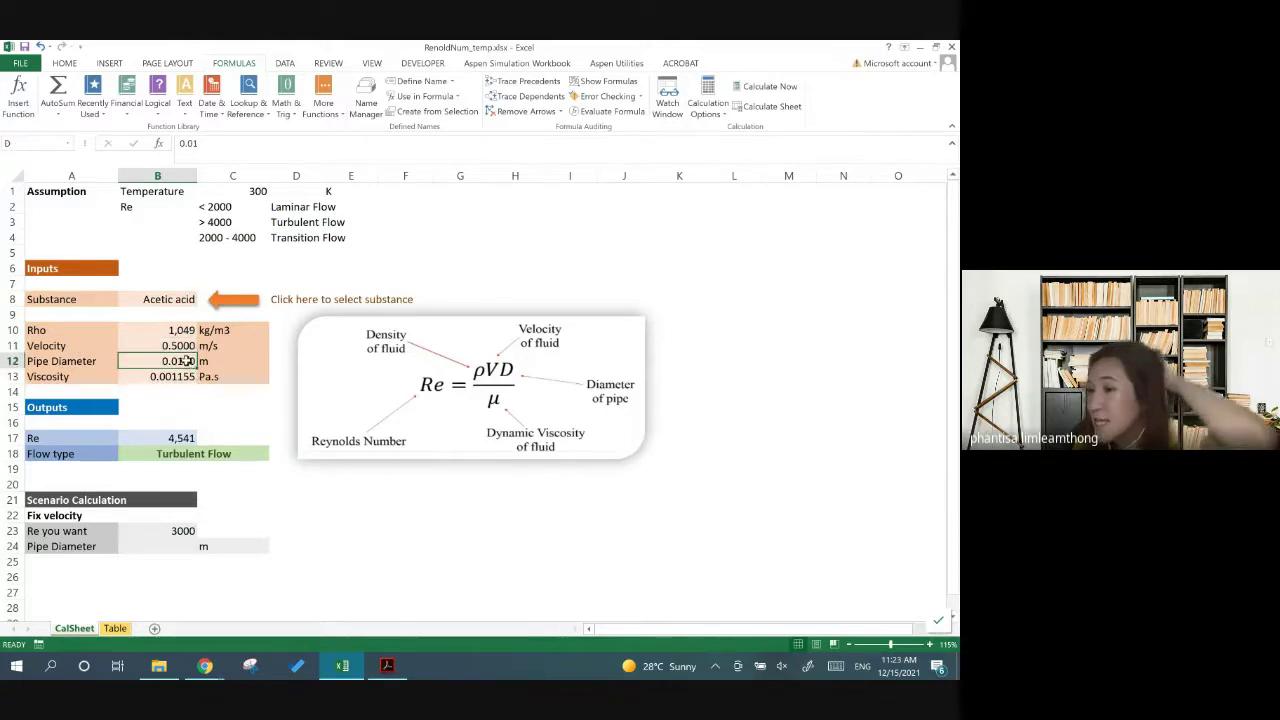
click(164, 545)
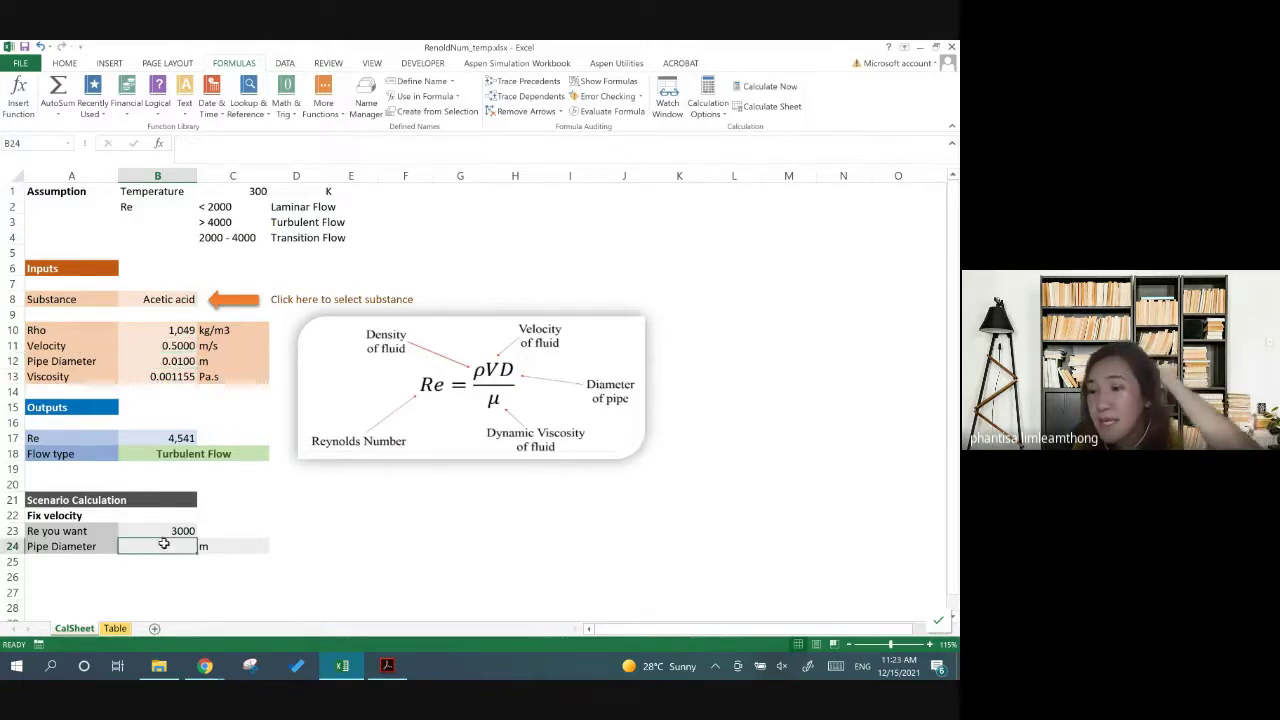
click(165, 531)
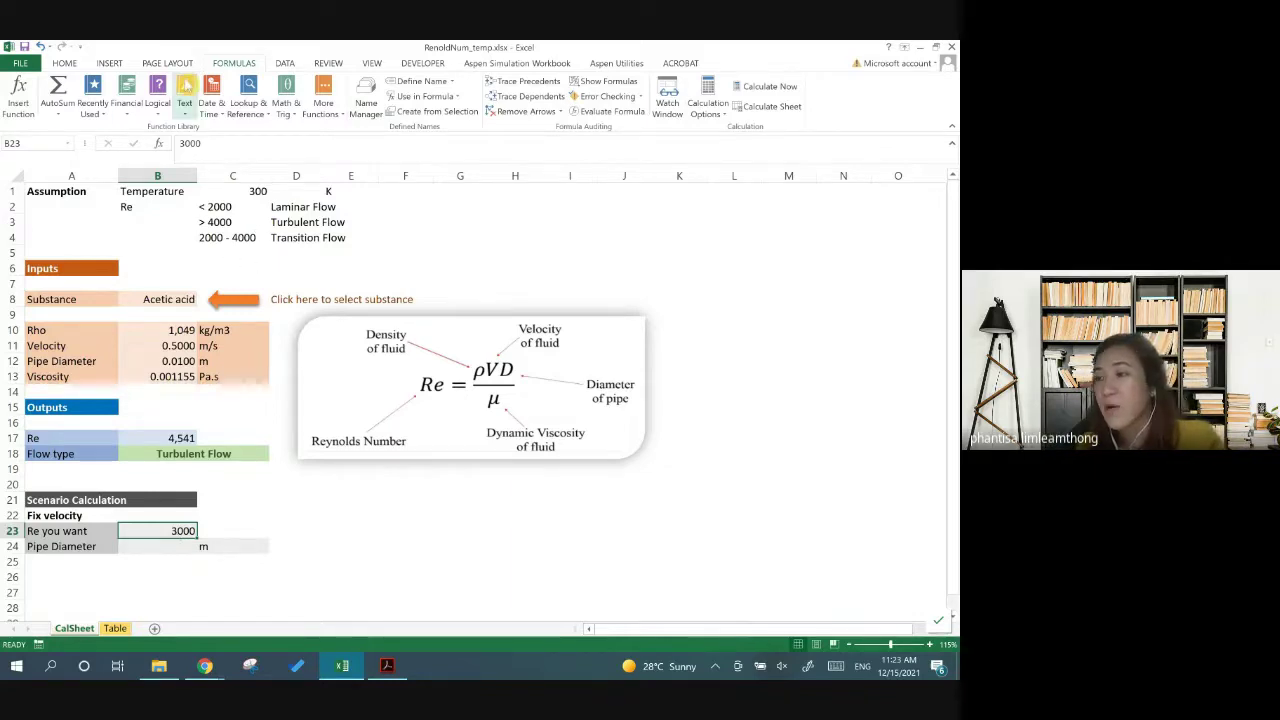
Open the Goal Seek dialog from the Data tab's What-If Analysis menu
click(110, 63)
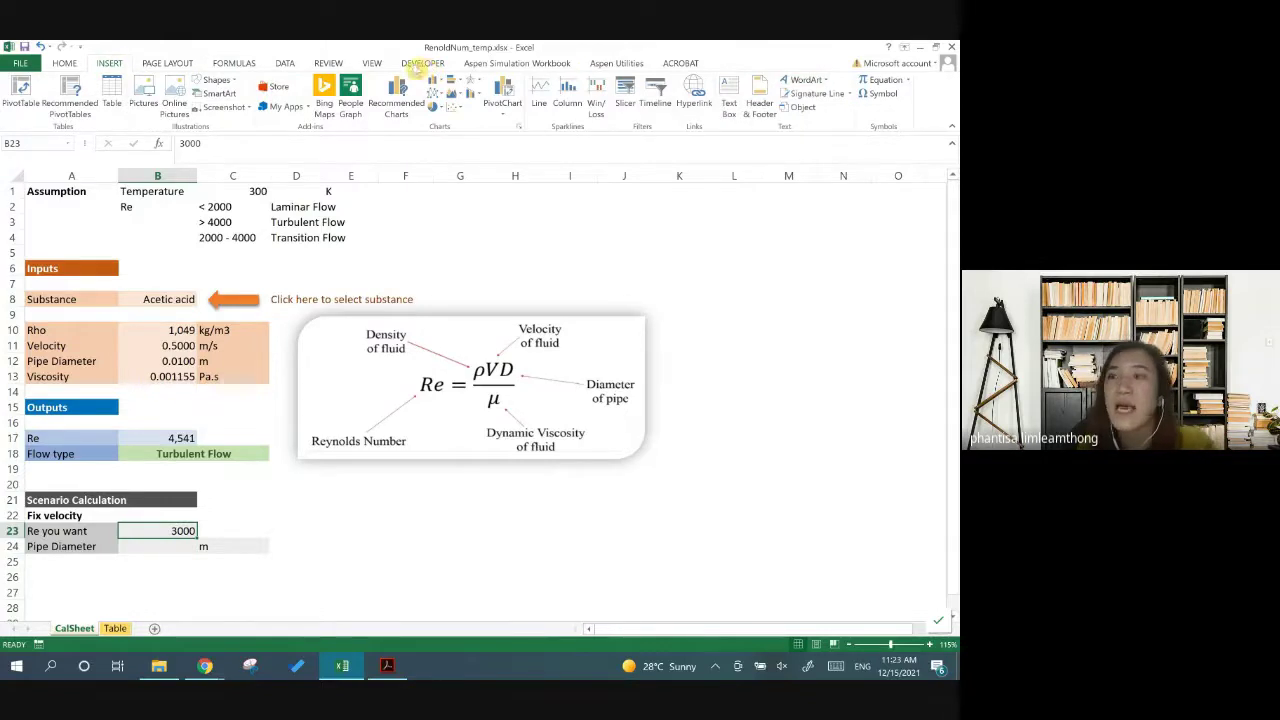
click(287, 63)
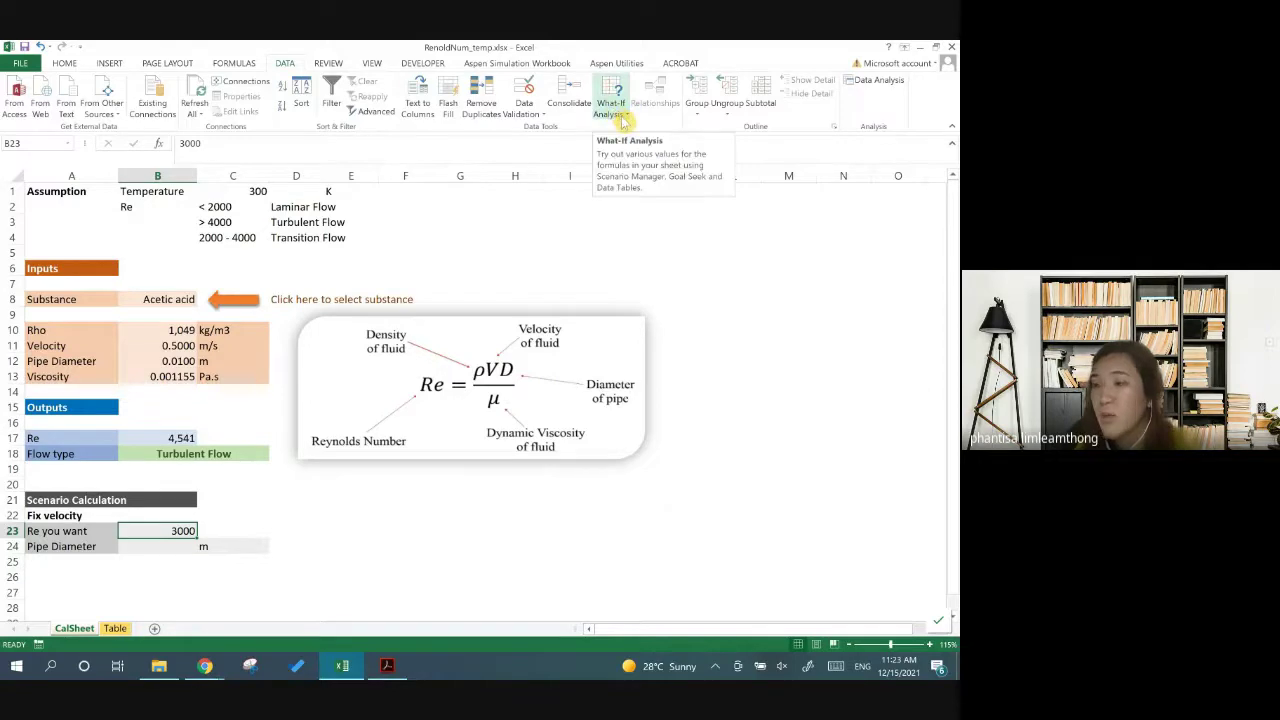
click(618, 115)
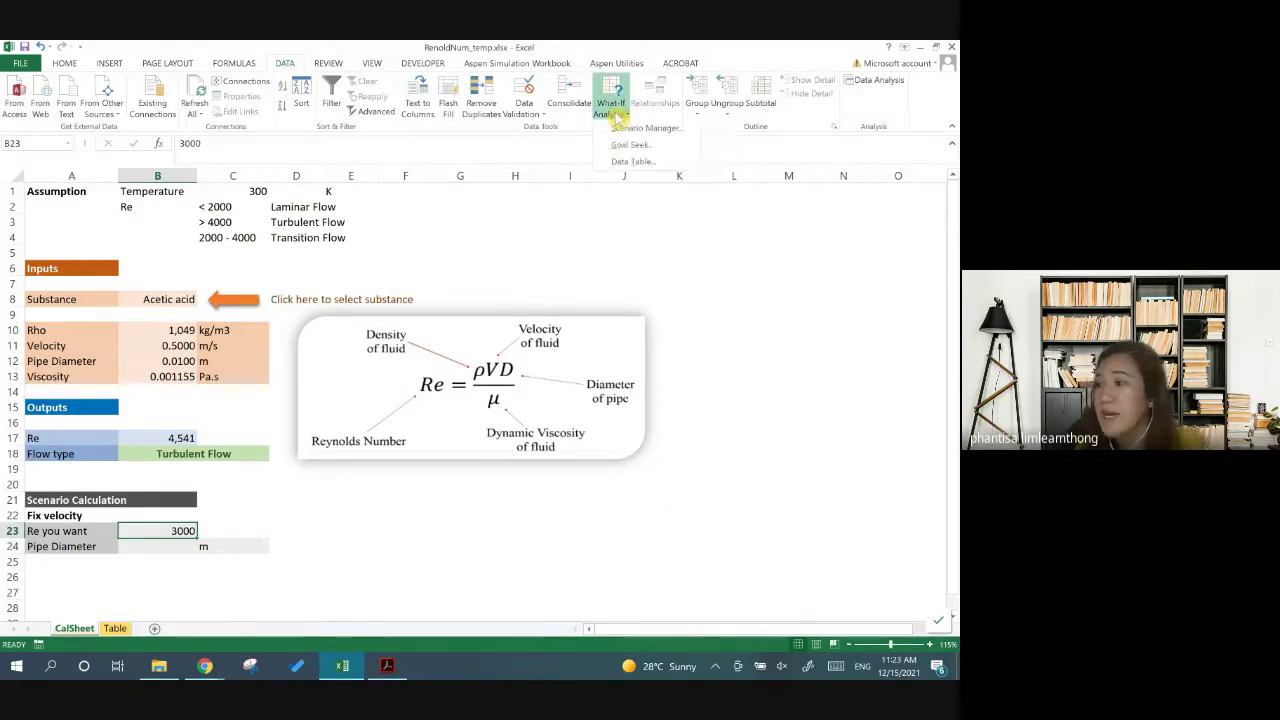
click(670, 148)
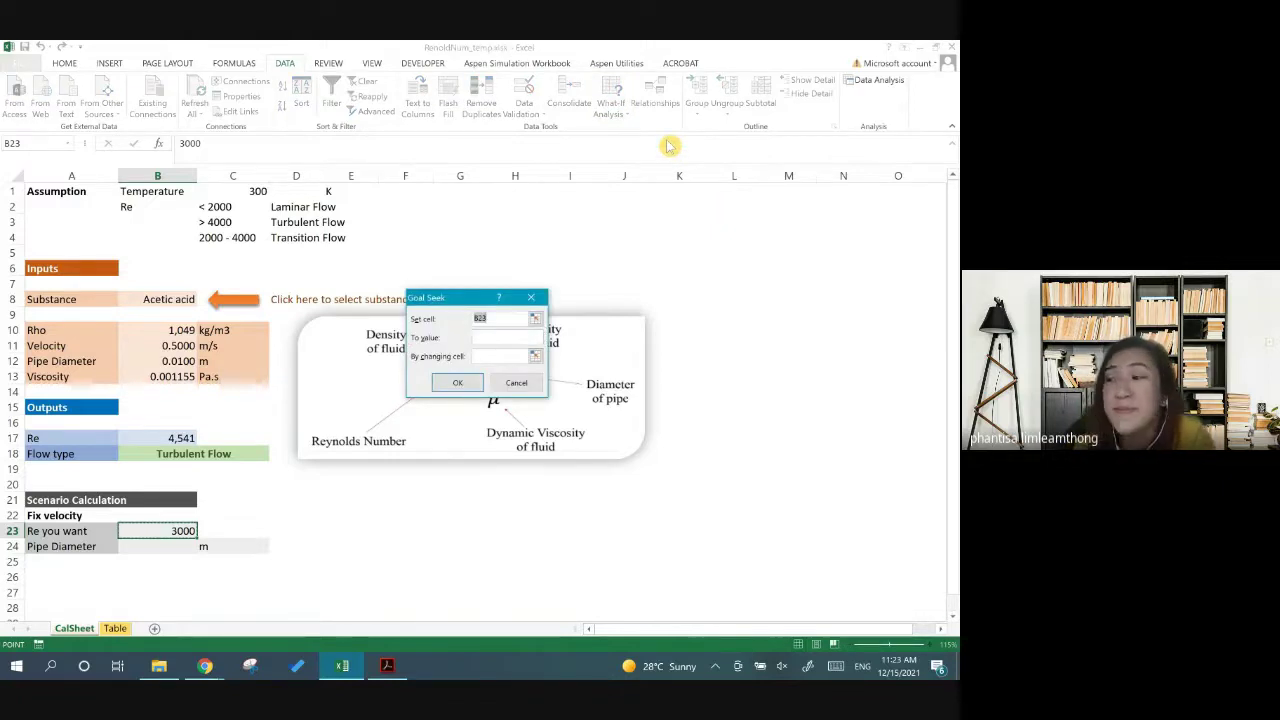
Replace Goal Seek's Set cell reference B23 with the Re result $B$17
drag(454, 302, 460, 223)
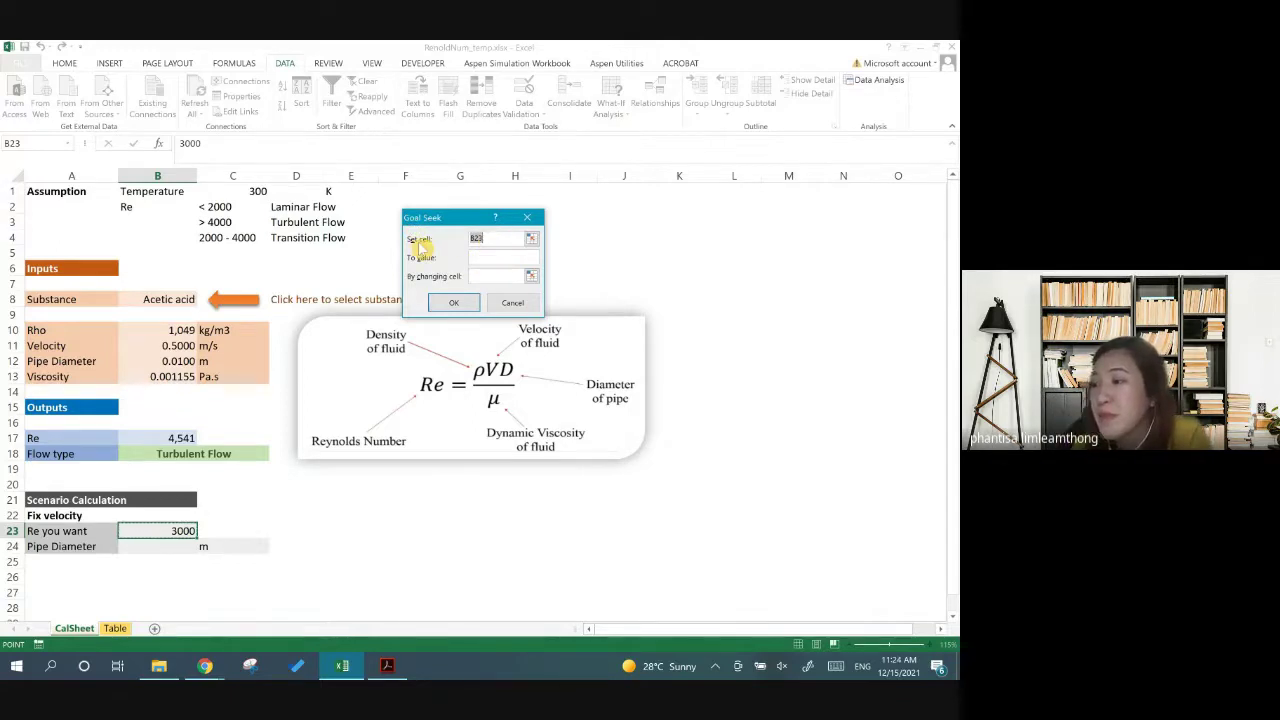
click(480, 238)
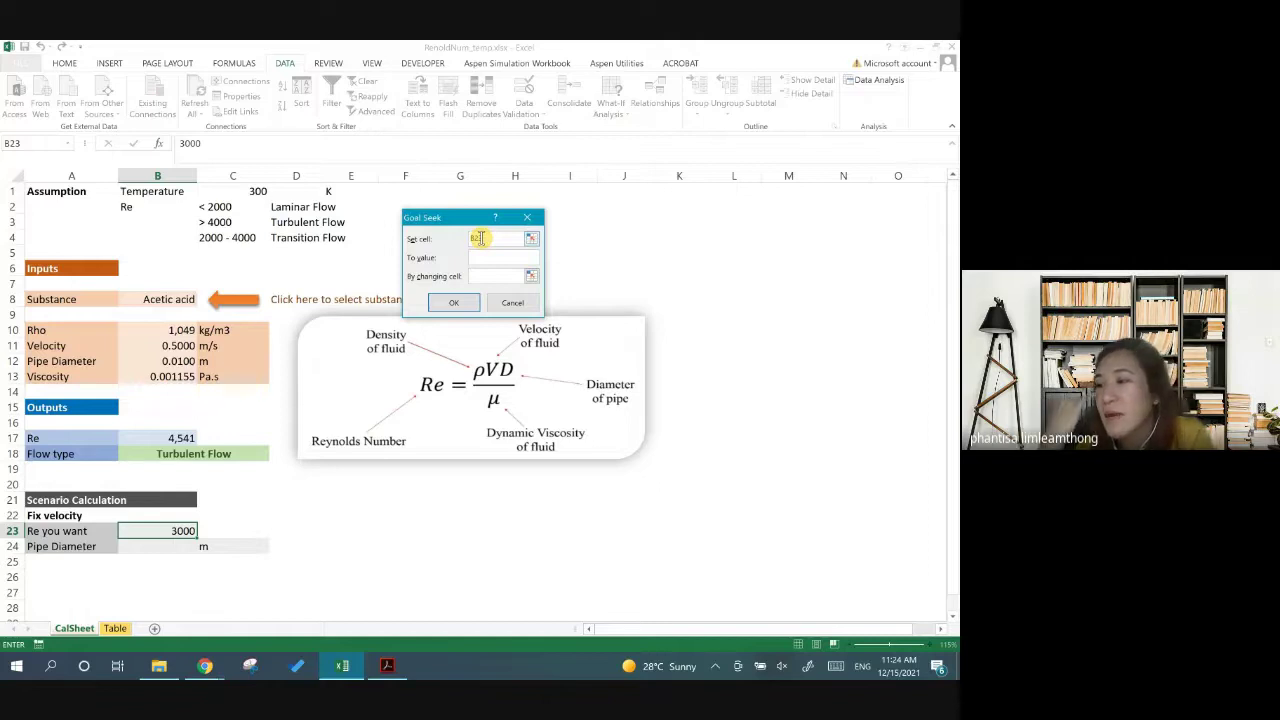
click(464, 237)
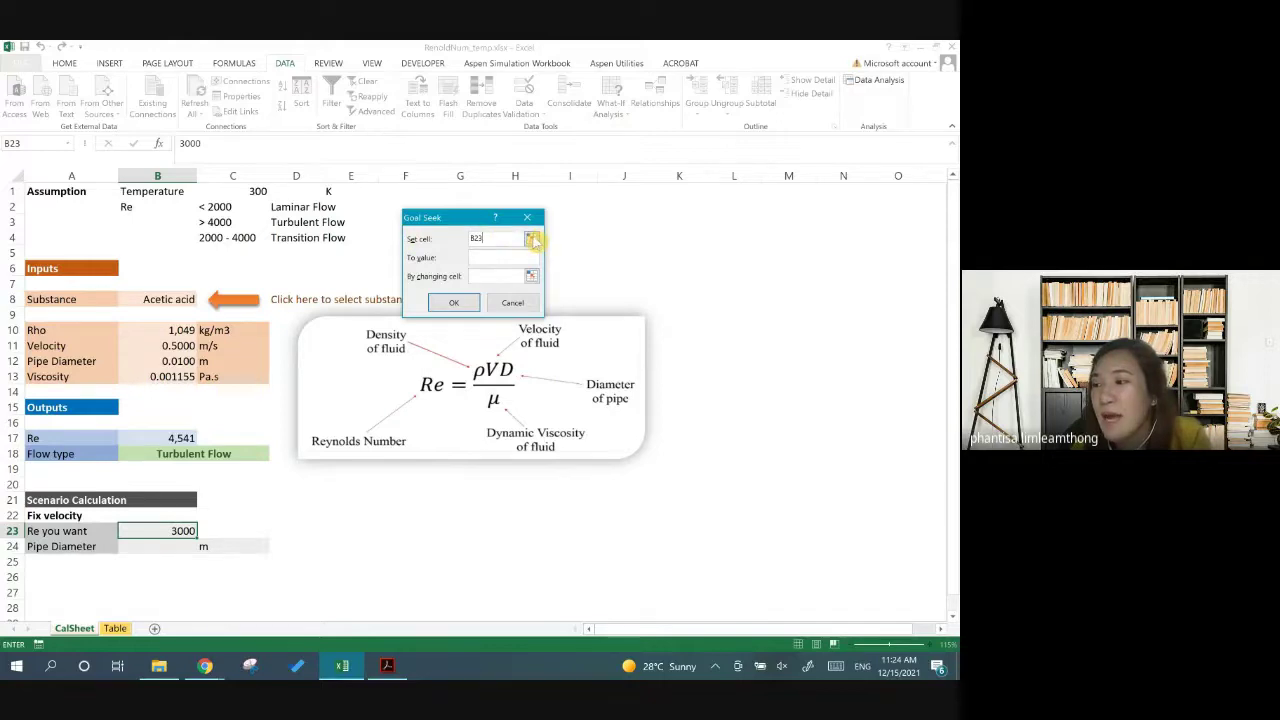
click(533, 239)
click(179, 437)
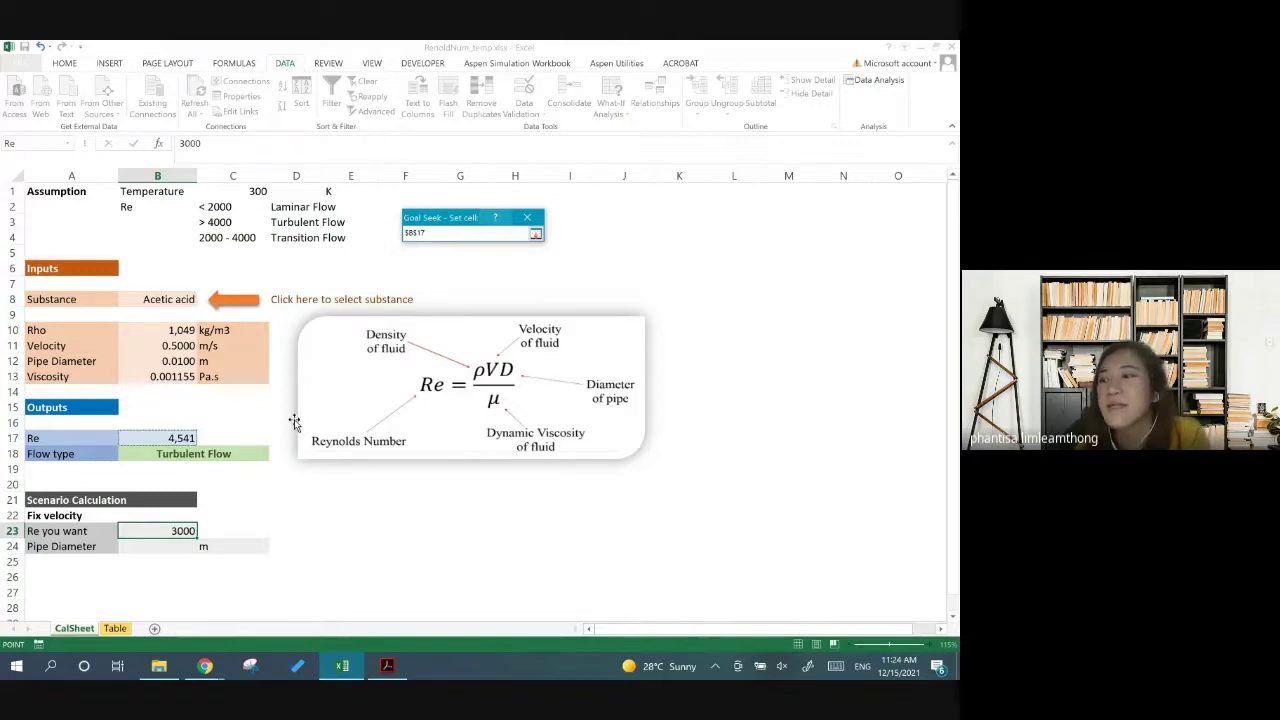
click(536, 236)
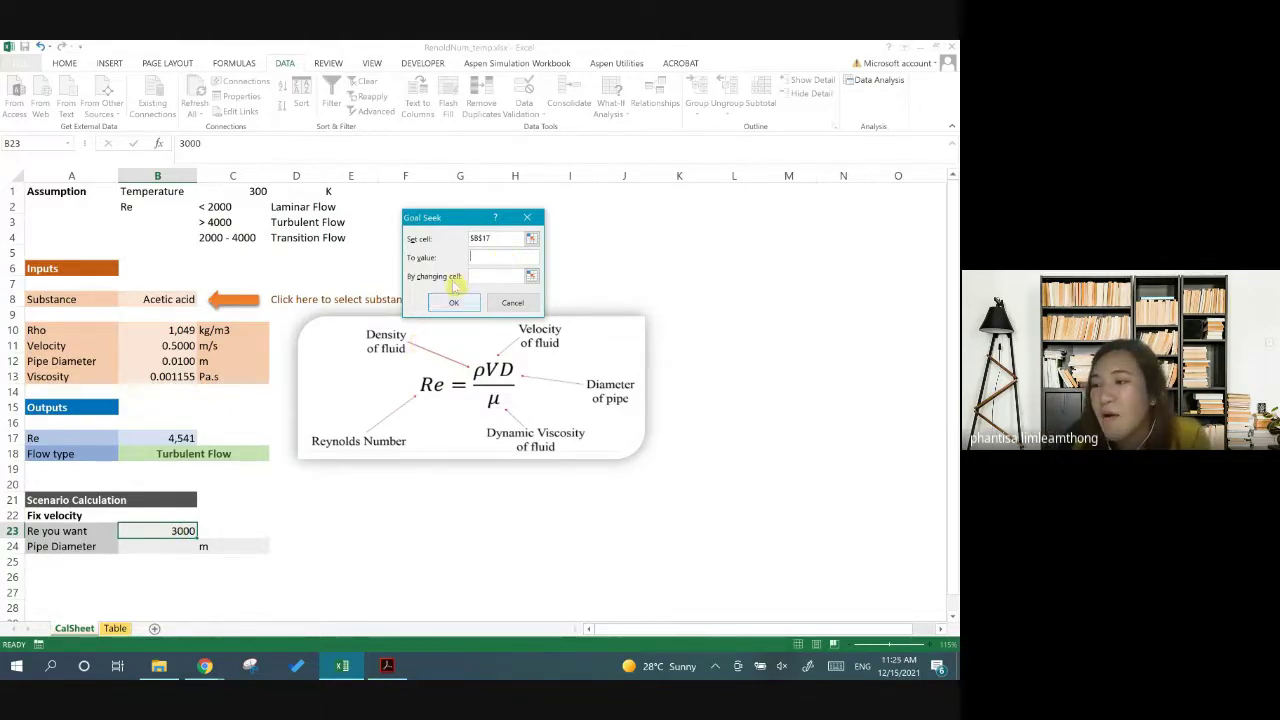
Run Goal Seek with To value 3000, changing pipe diameter cell $B$12
click(470, 258)
text(3000)
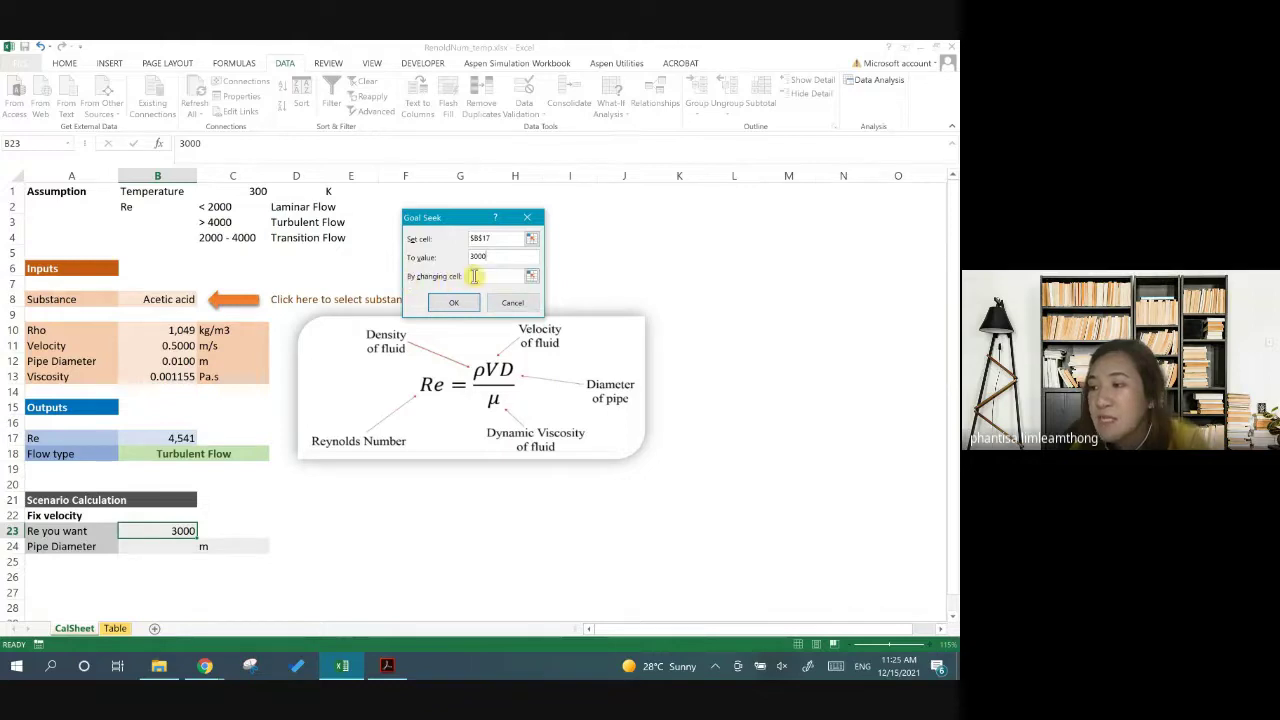
click(475, 277)
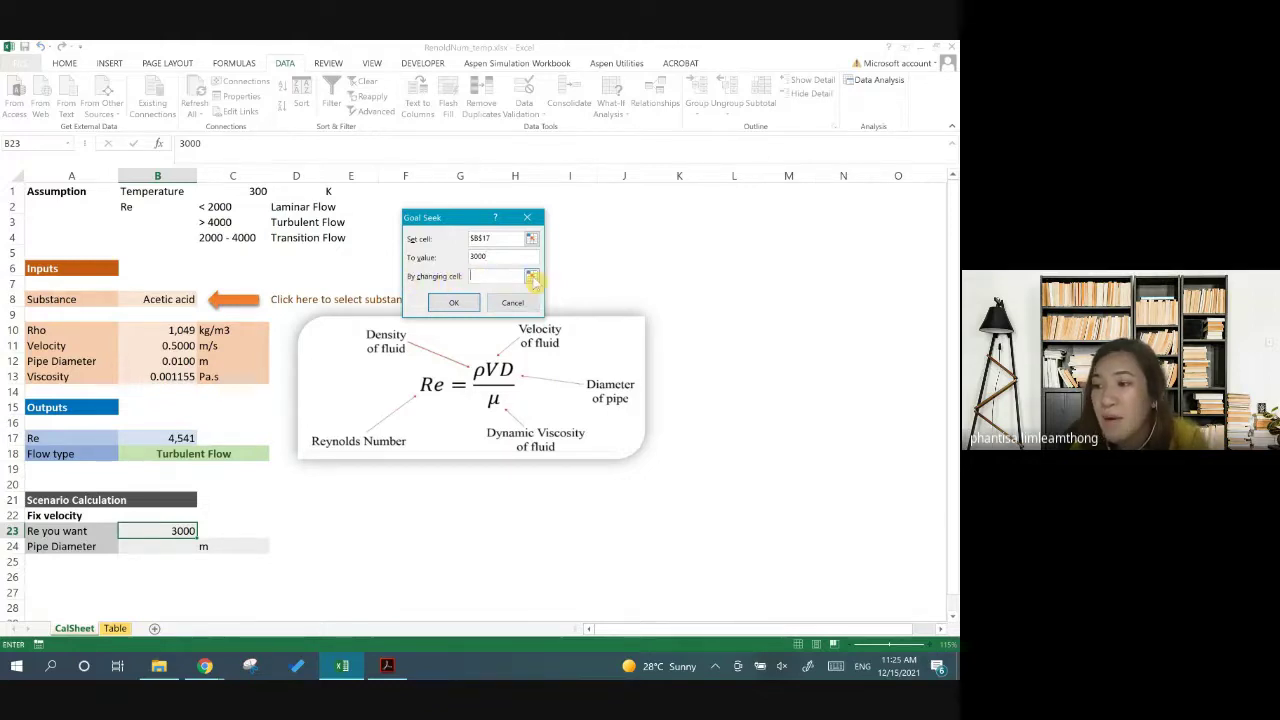
click(533, 277)
click(182, 361)
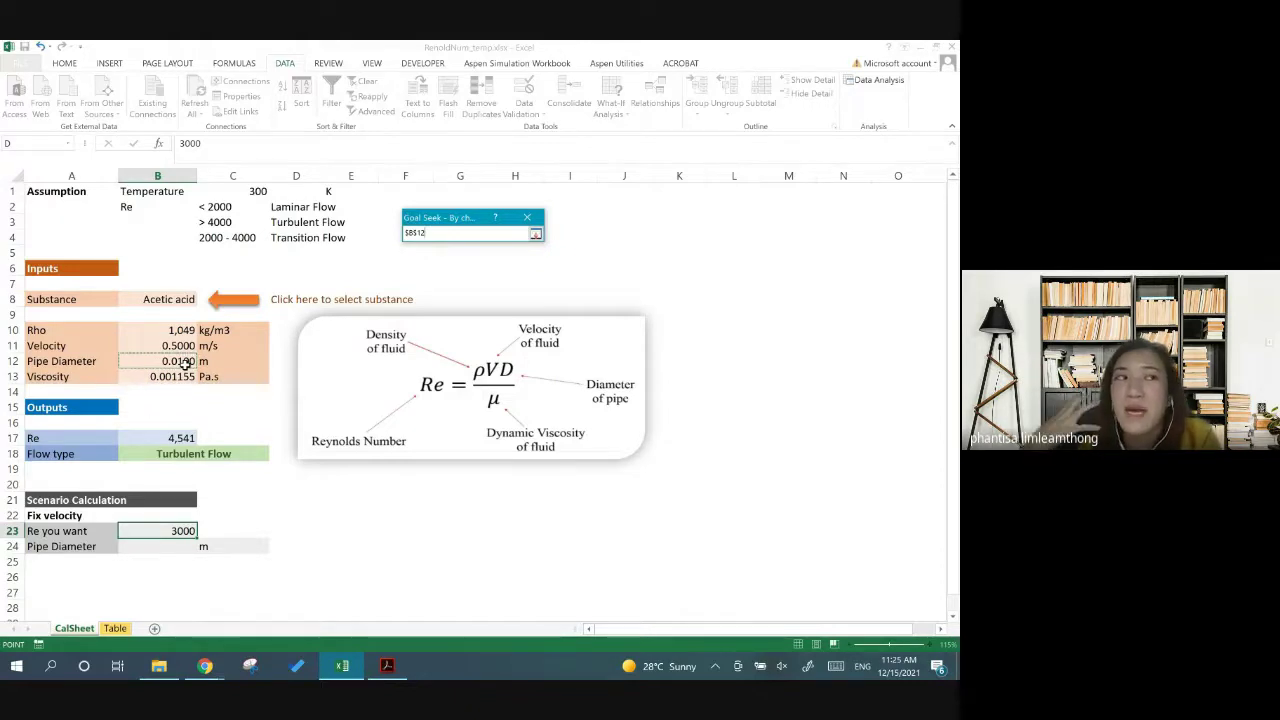
click(535, 233)
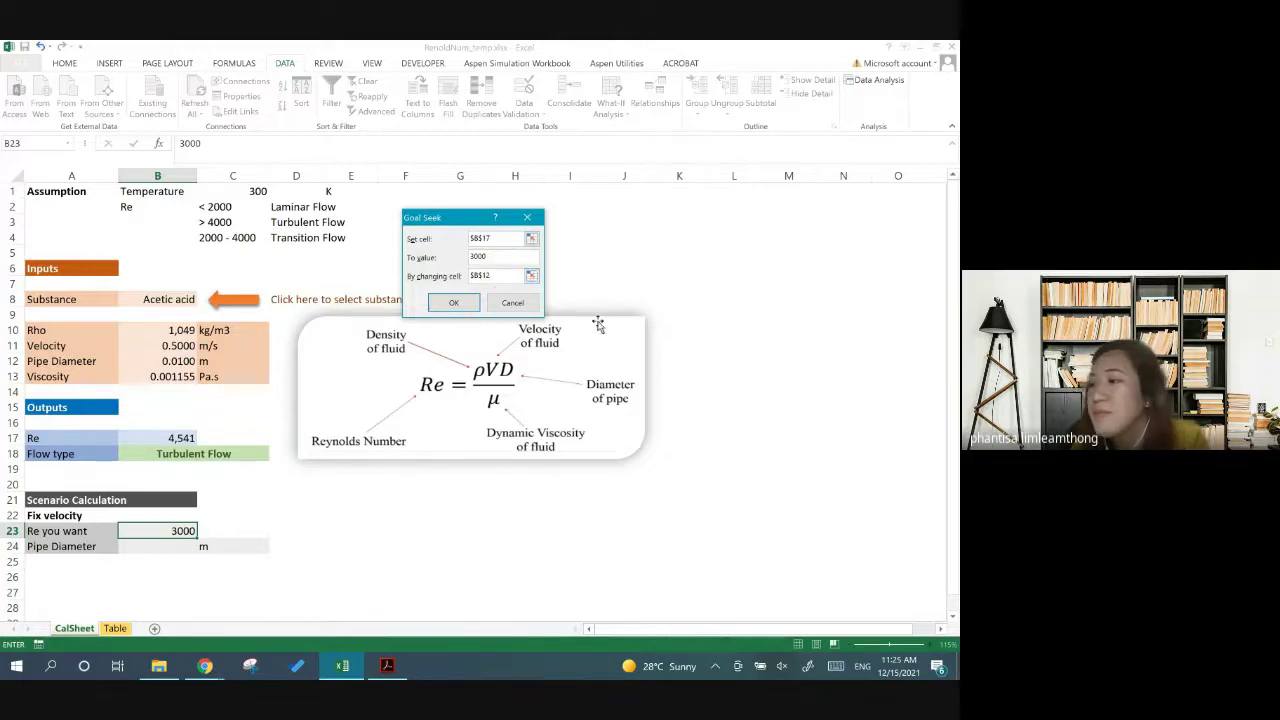
click(451, 305)
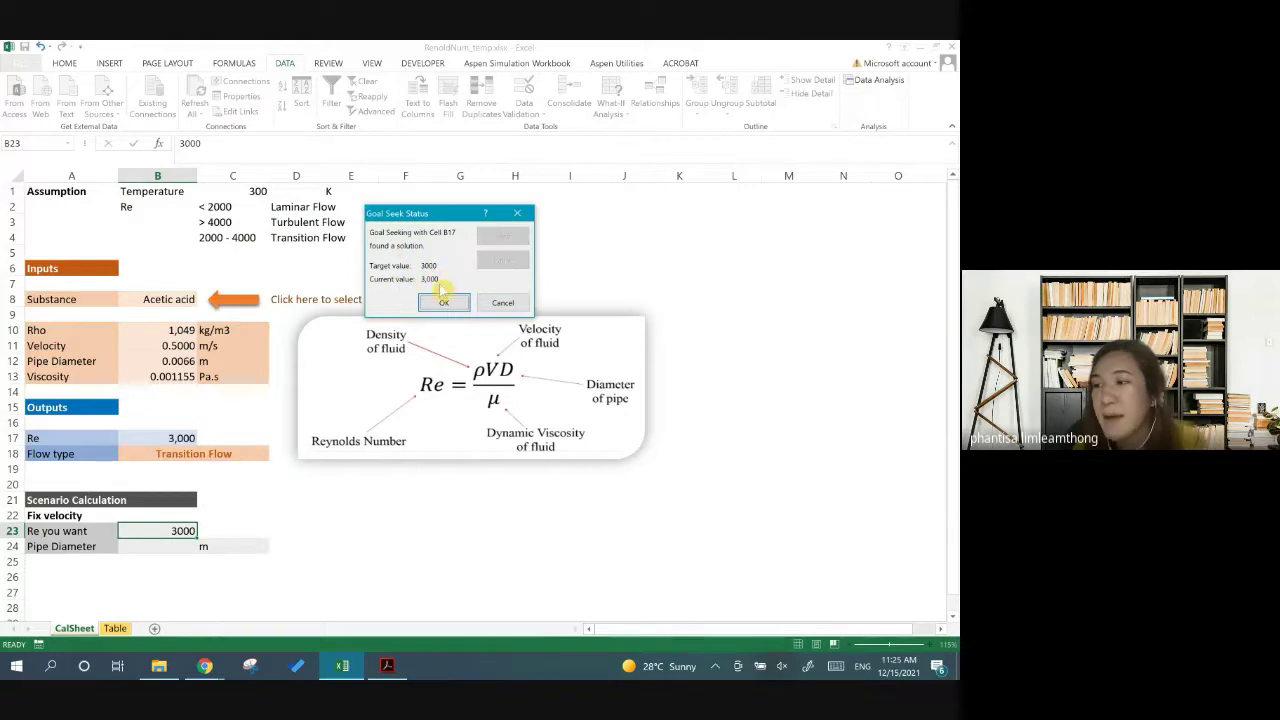
Accept the Goal Seek result and check diameter 0.0066 m in B12 and Re in B17
click(448, 303)
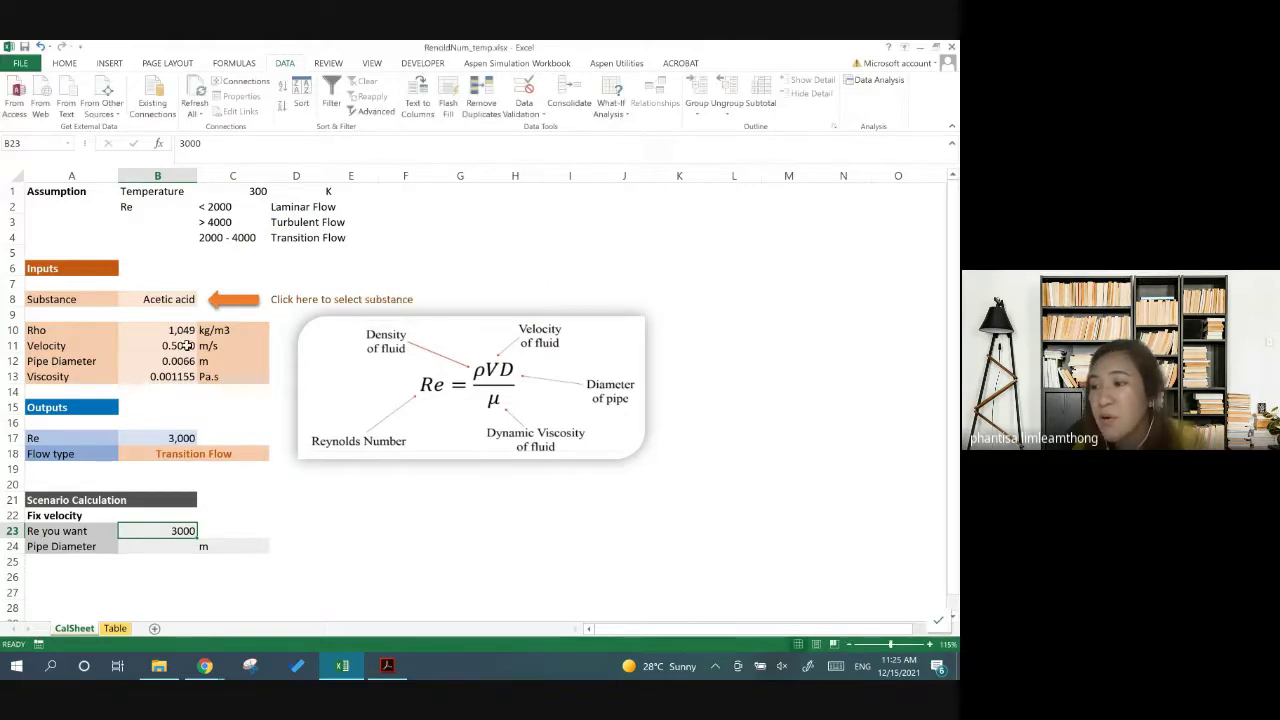
click(185, 362)
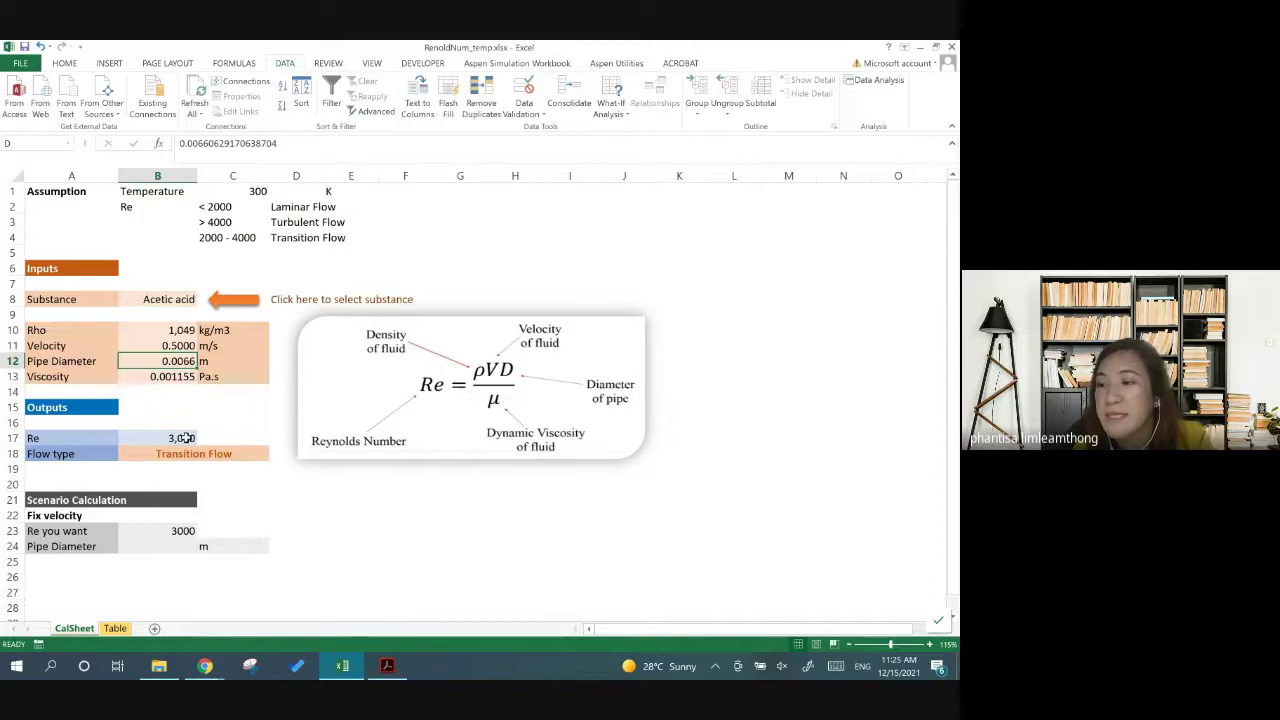
click(186, 438)
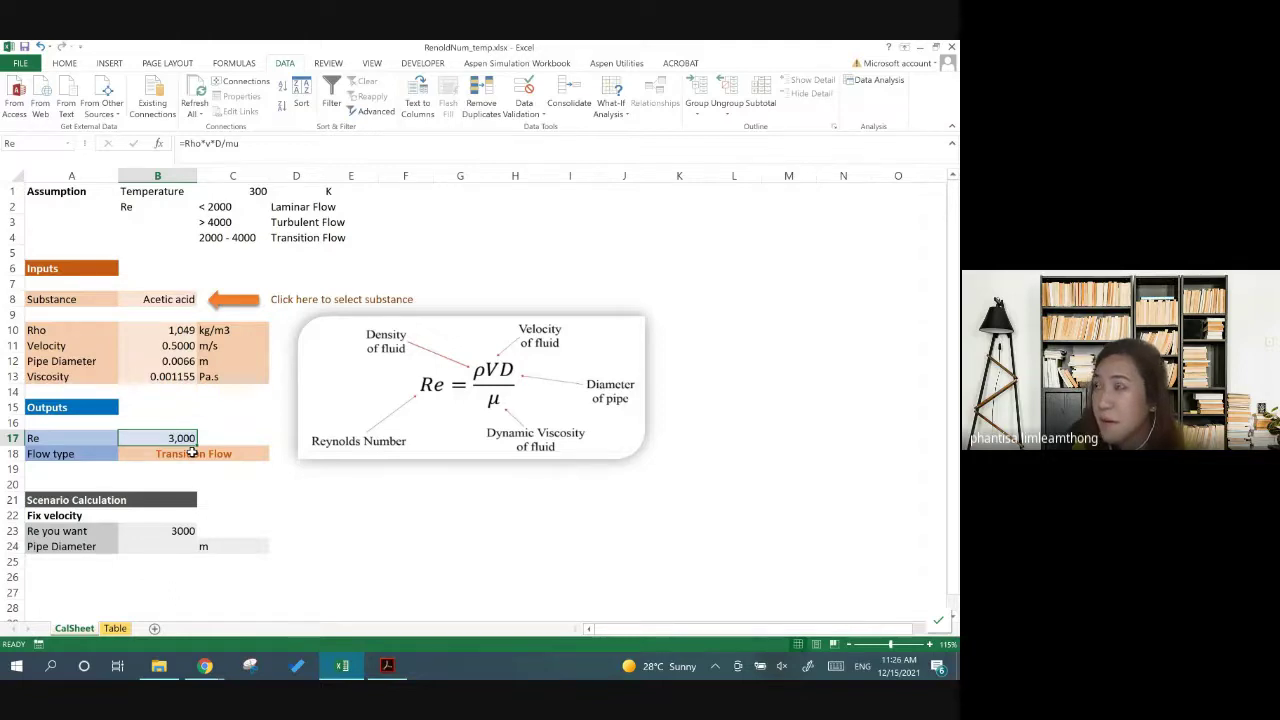
click(180, 531)
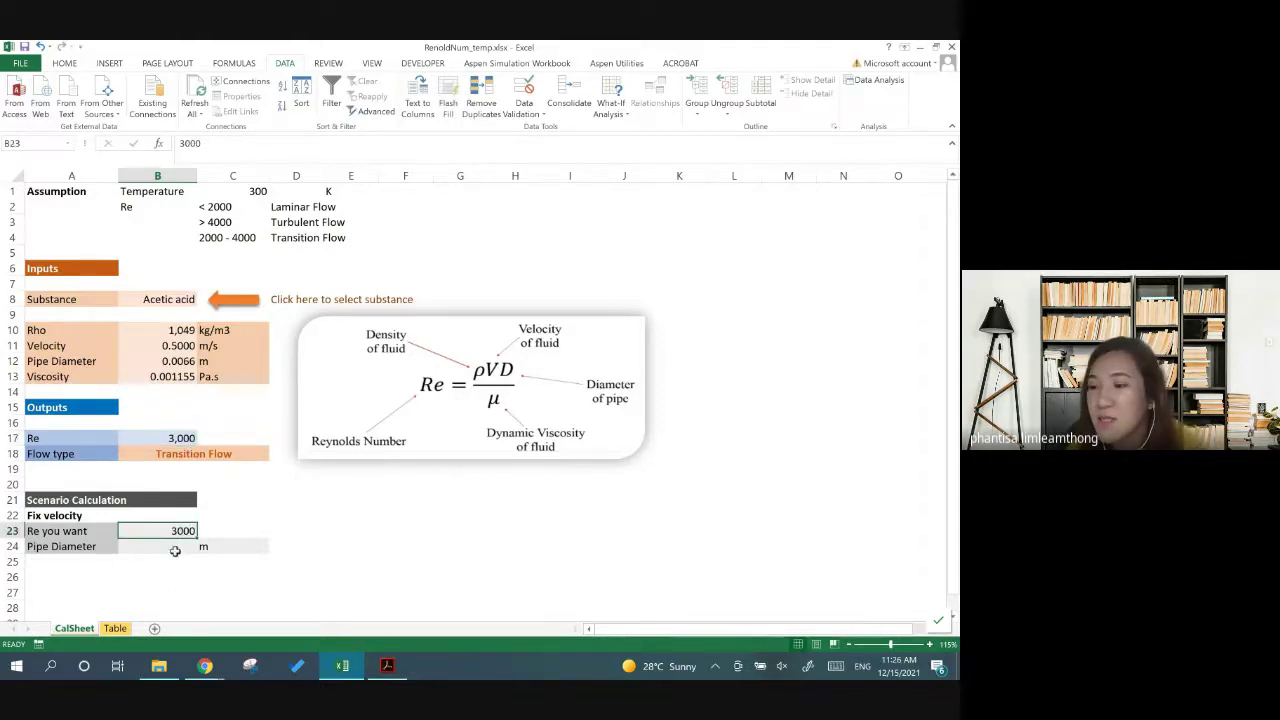
click(176, 546)
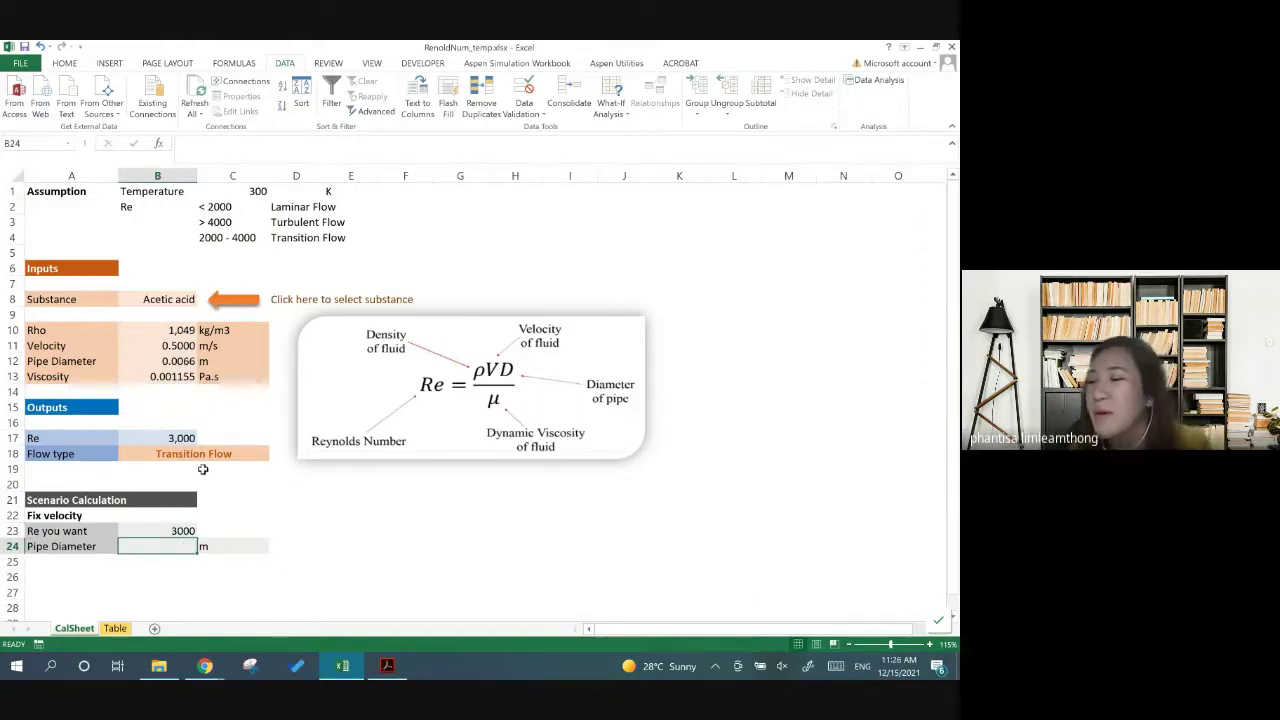
click(206, 530)
click(185, 531)
click(230, 530)
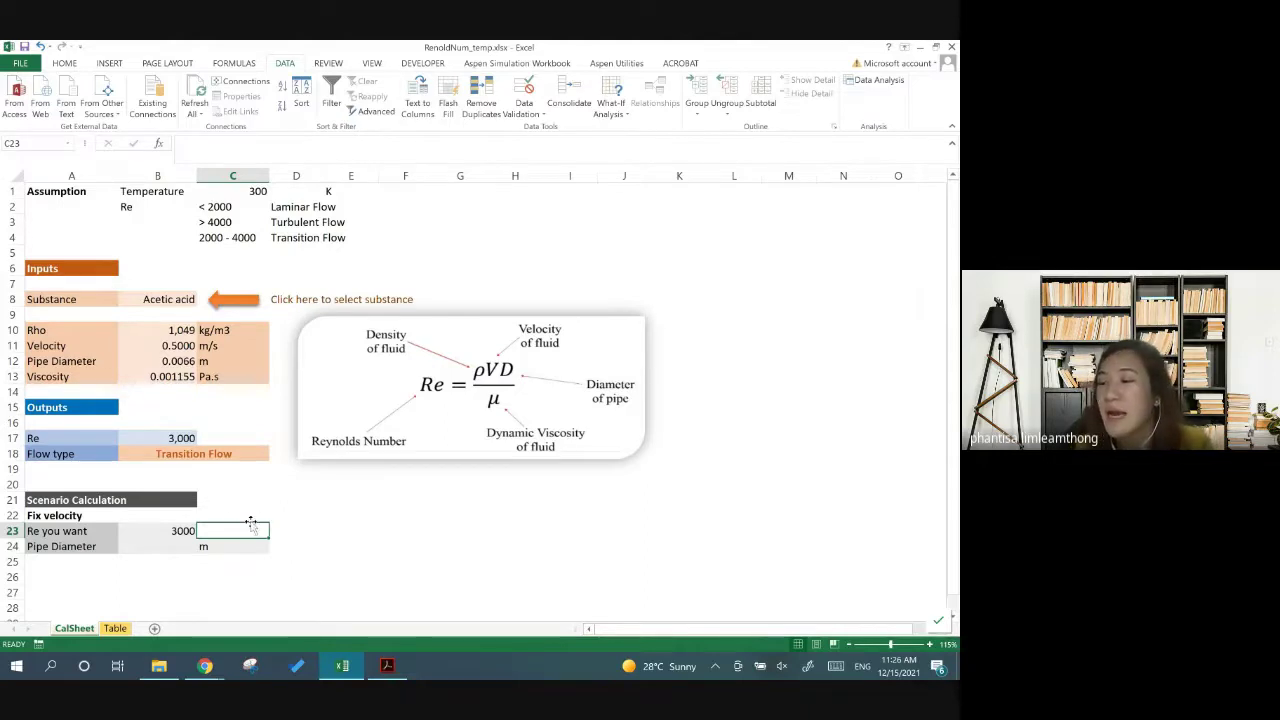
click(241, 513)
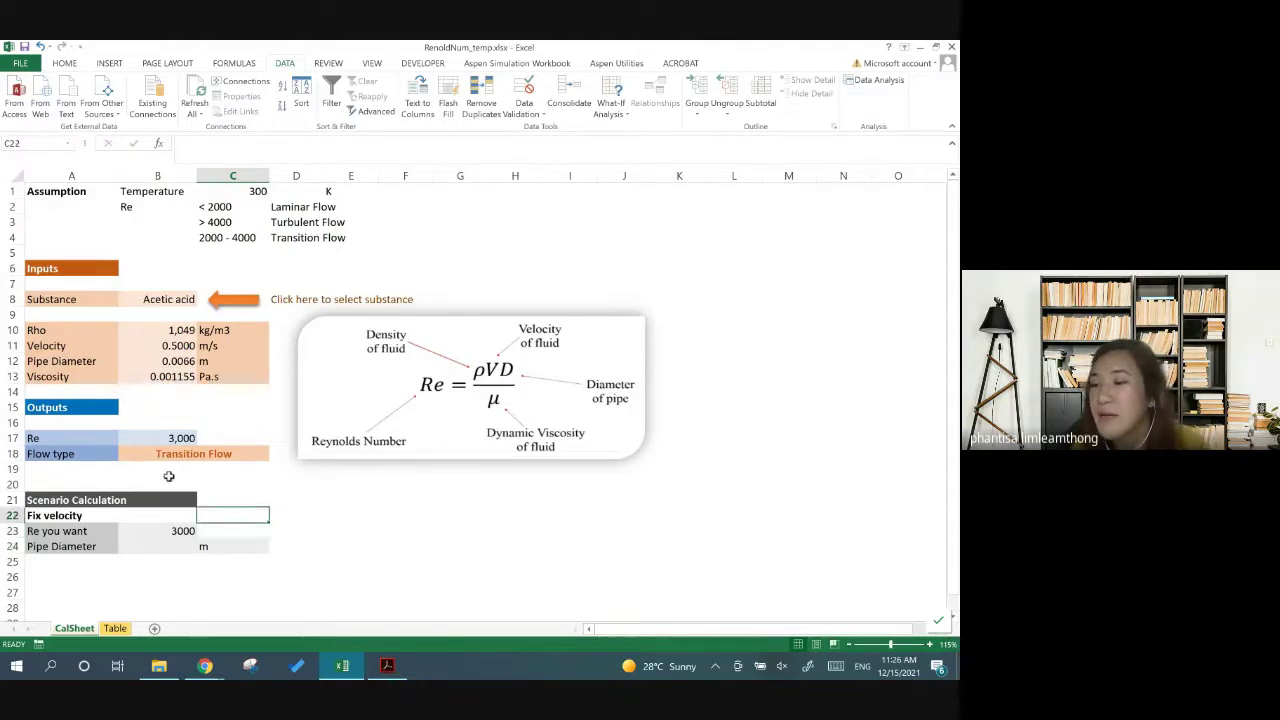
click(185, 529)
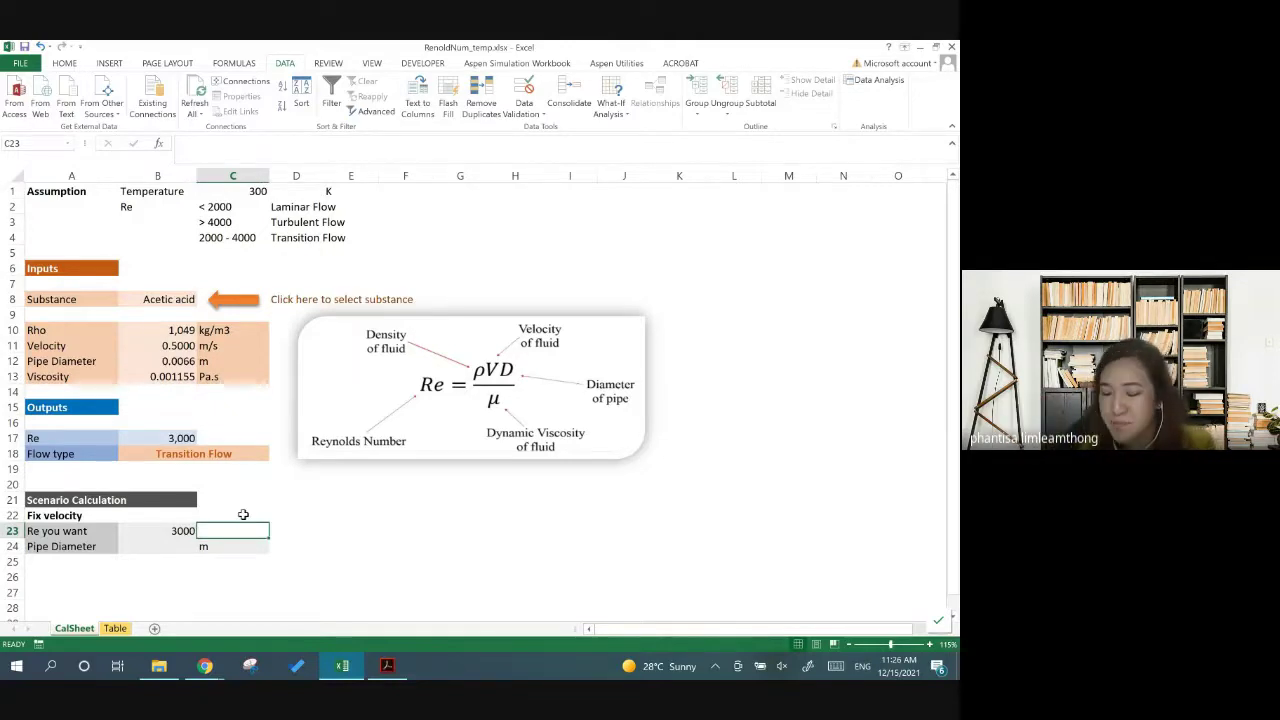
click(165, 526)
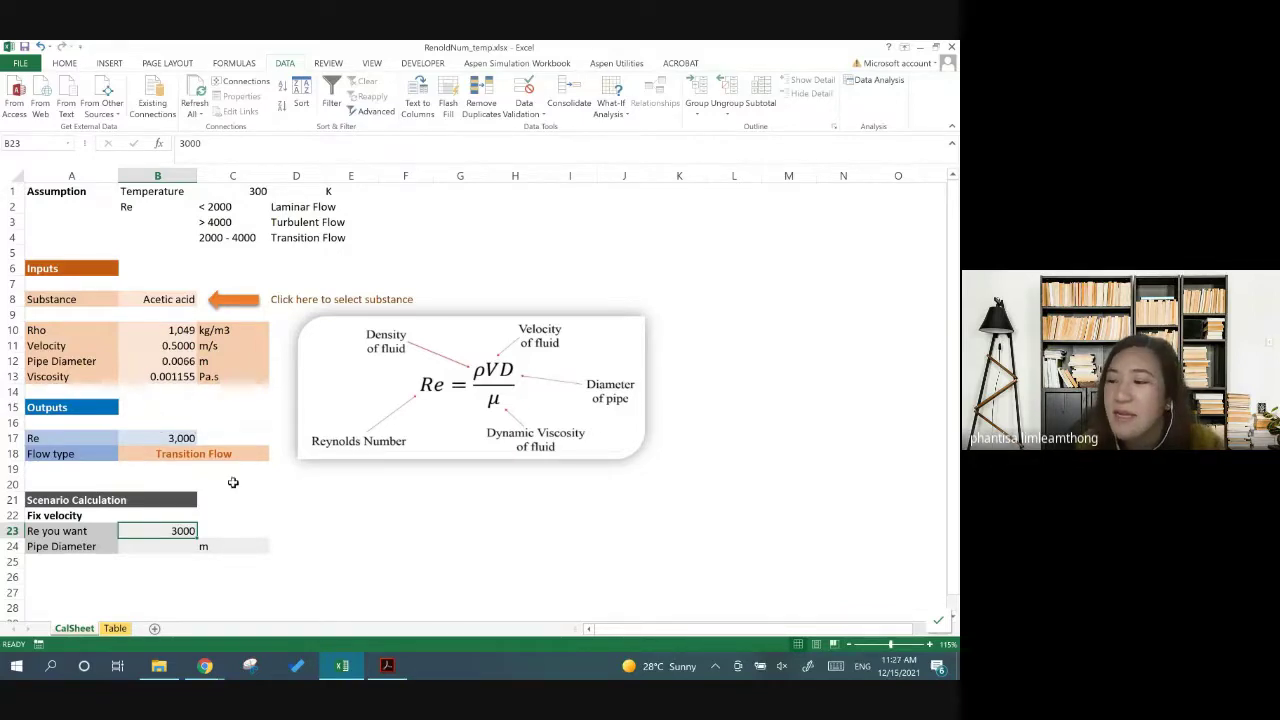
click(255, 514)
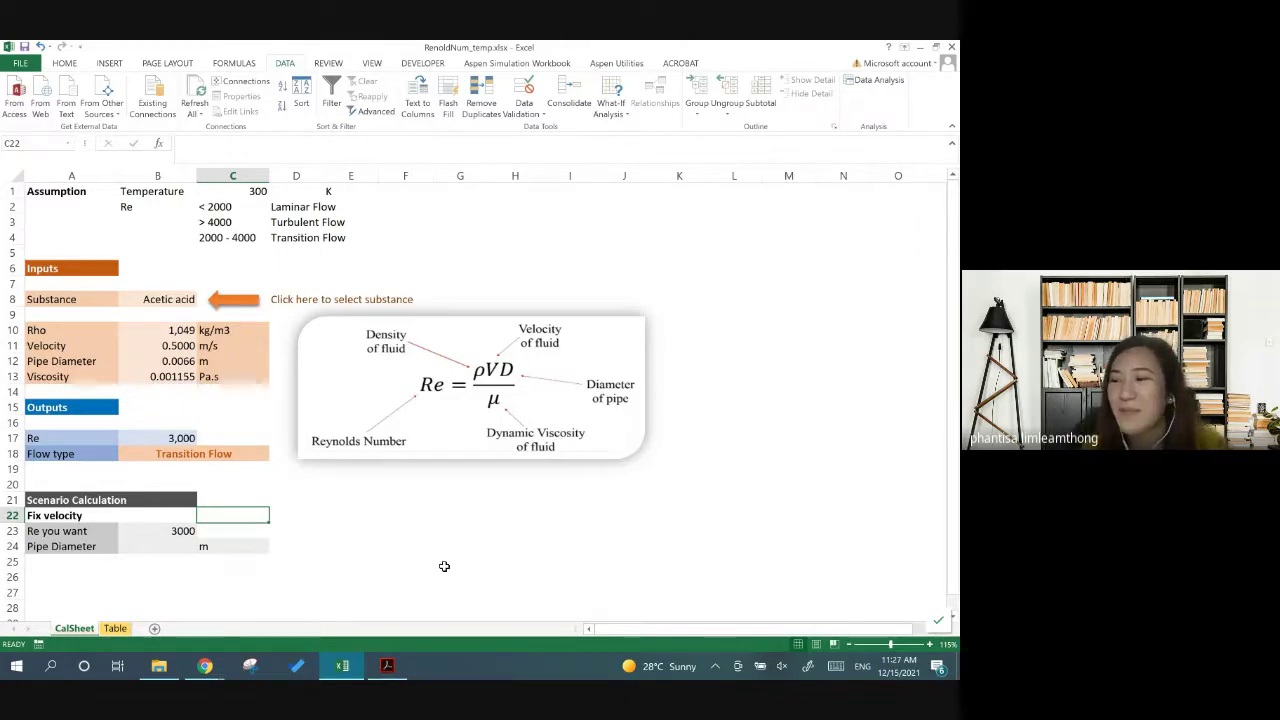
click(345, 515)
click(237, 517)
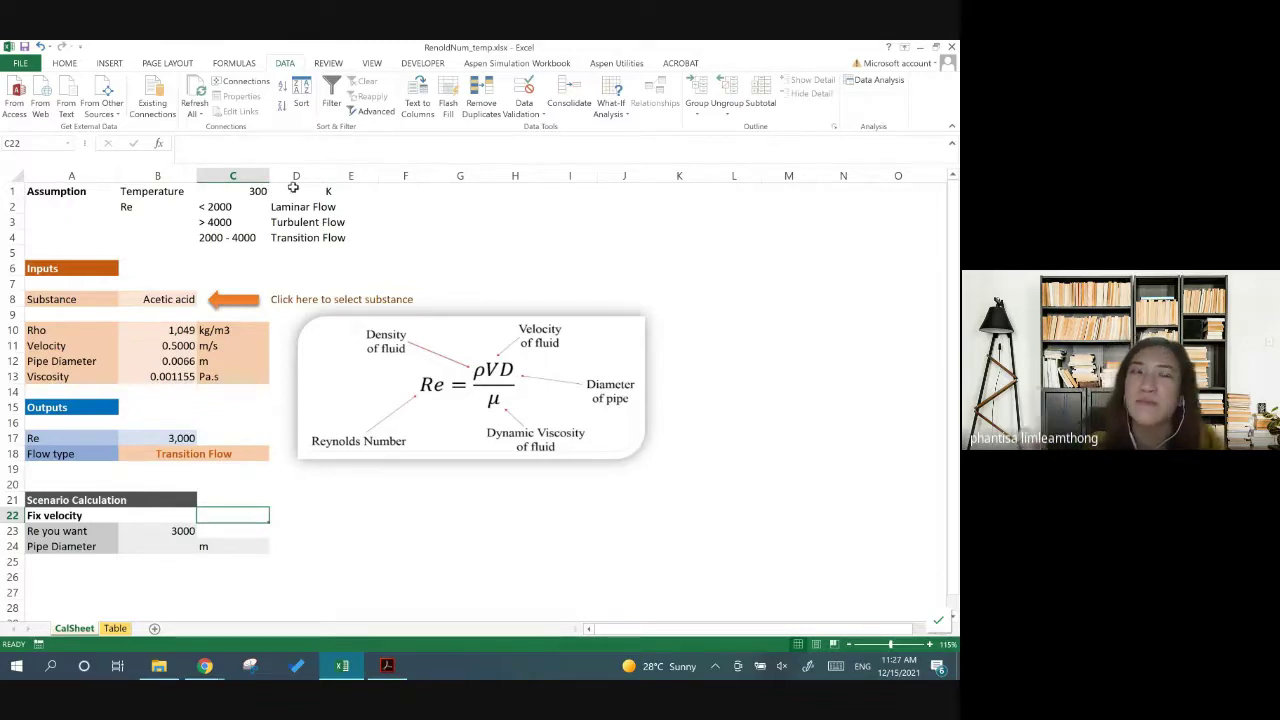
Verify Developer is ticked under Customize Ribbon in Excel Options, then close the options
click(432, 66)
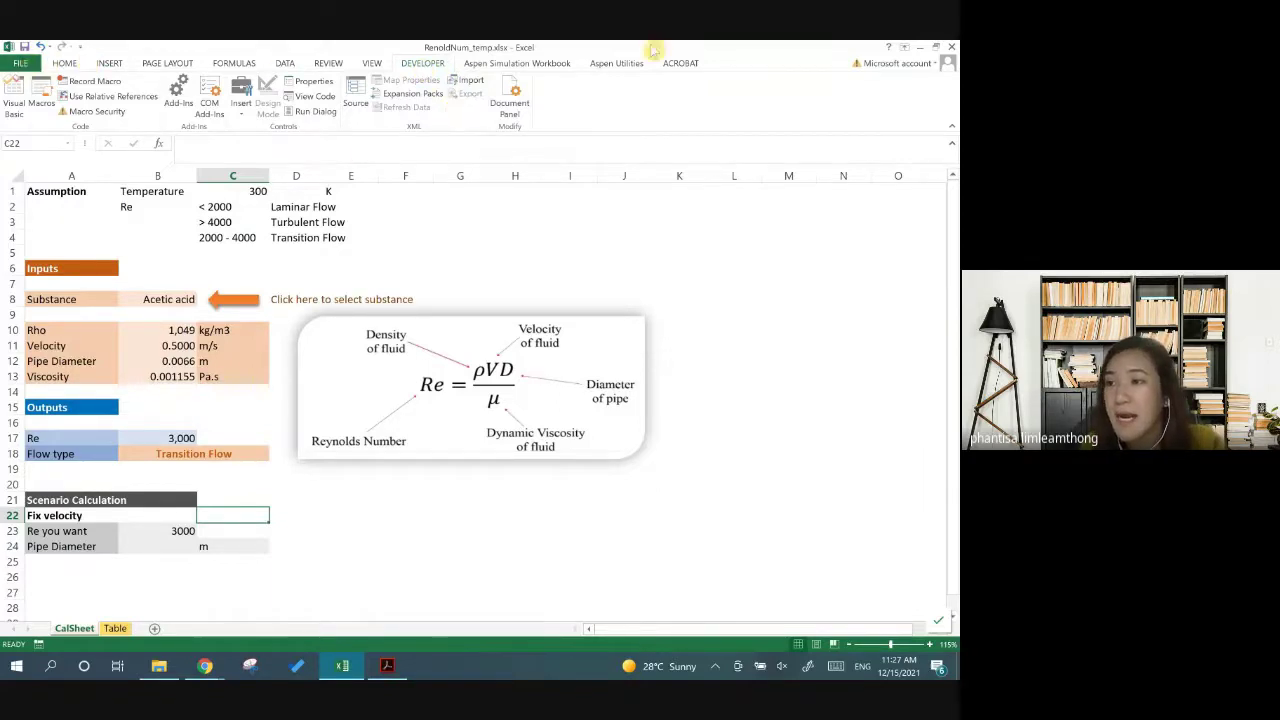
click(20, 63)
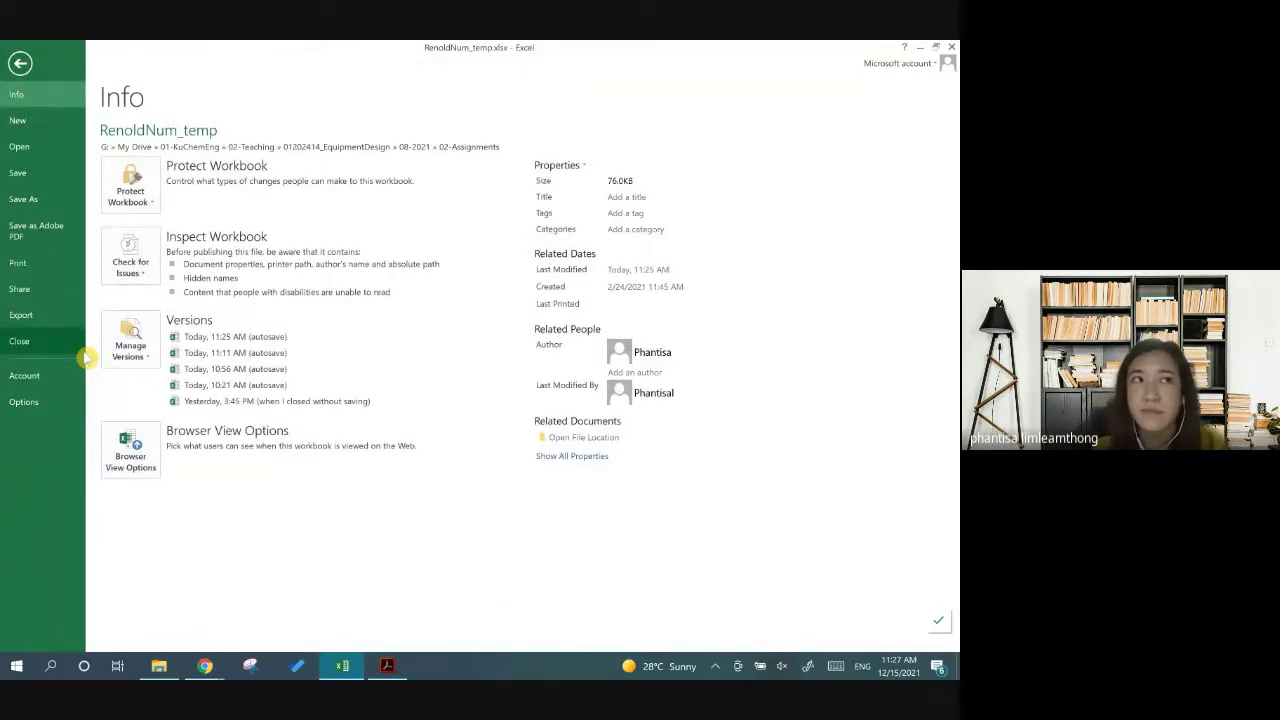
click(40, 403)
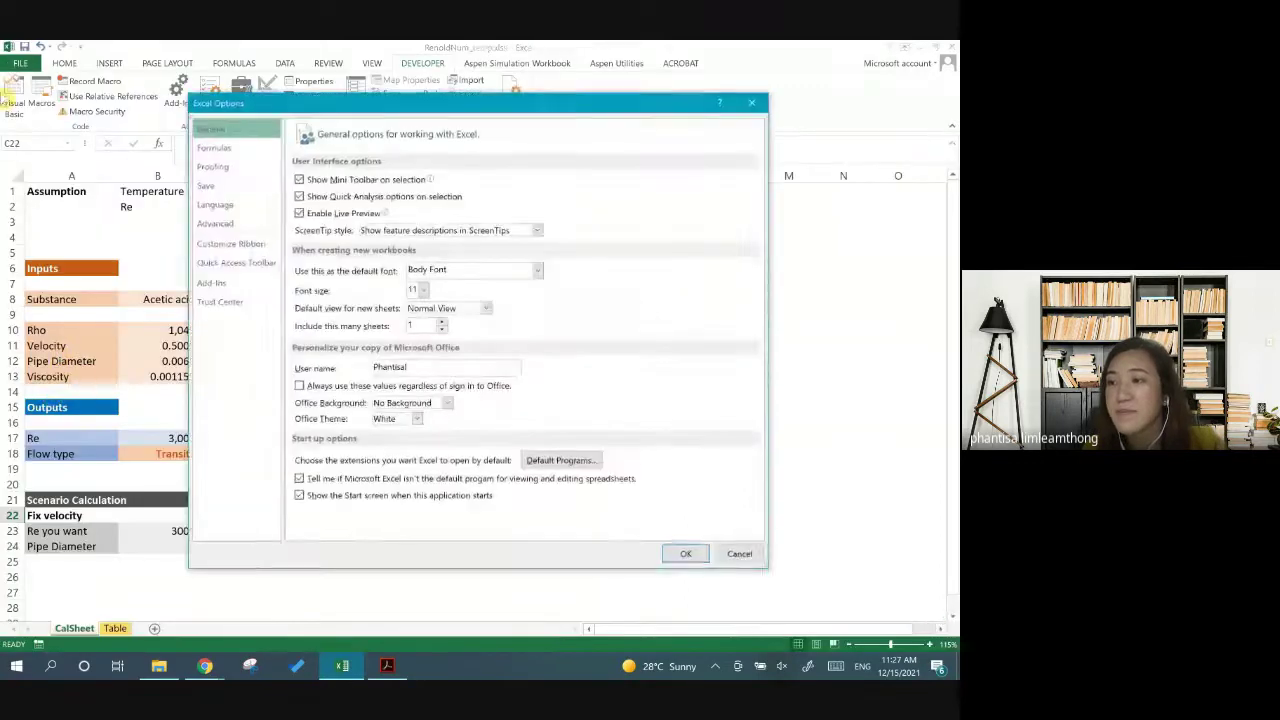
click(757, 106)
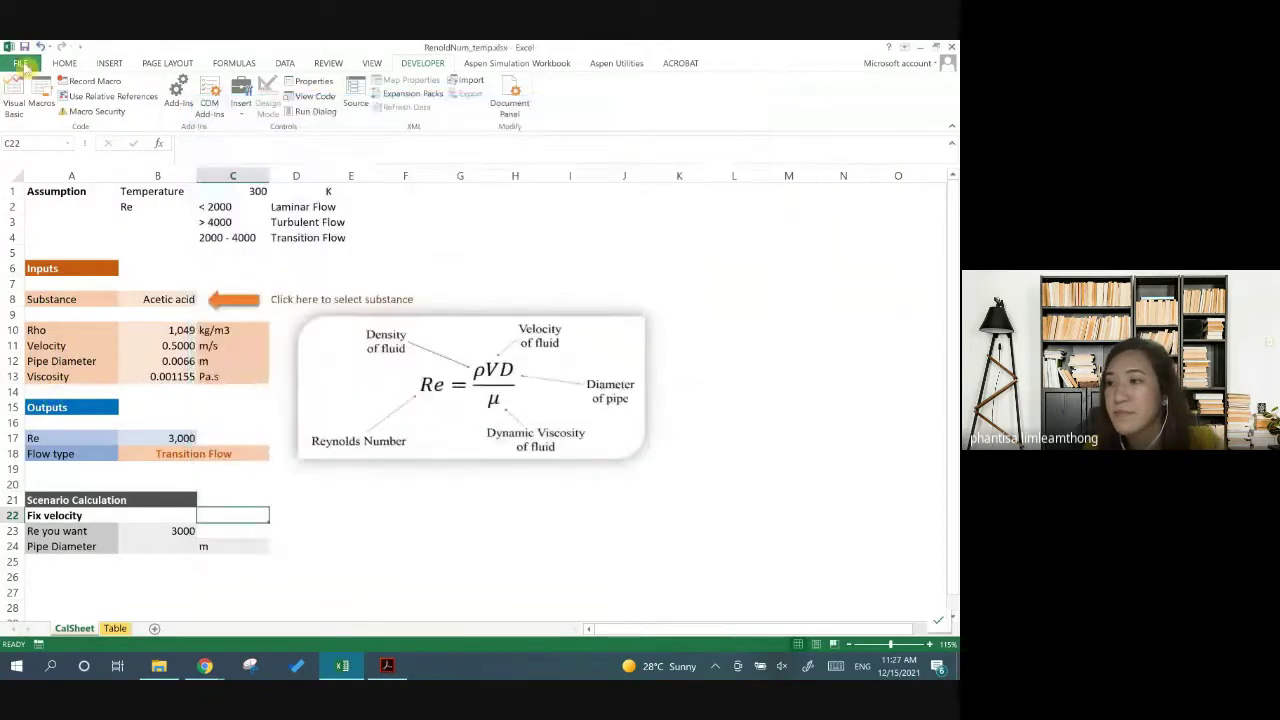
click(20, 63)
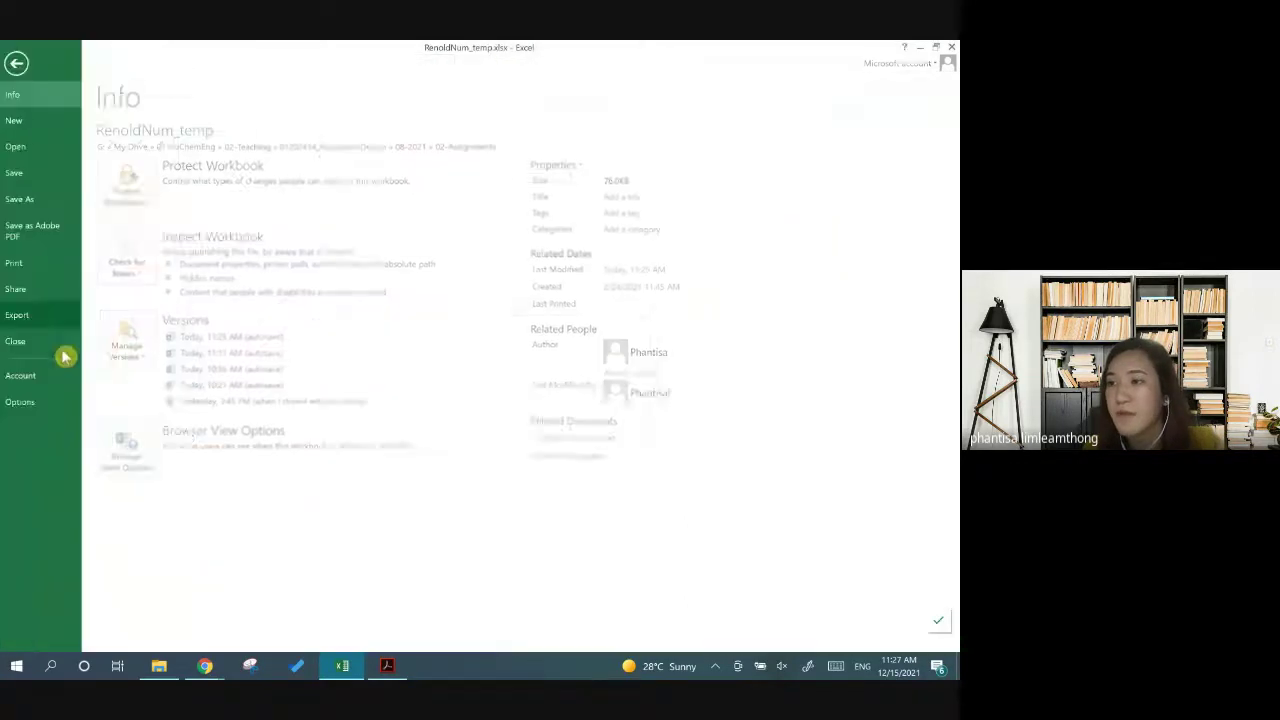
click(63, 406)
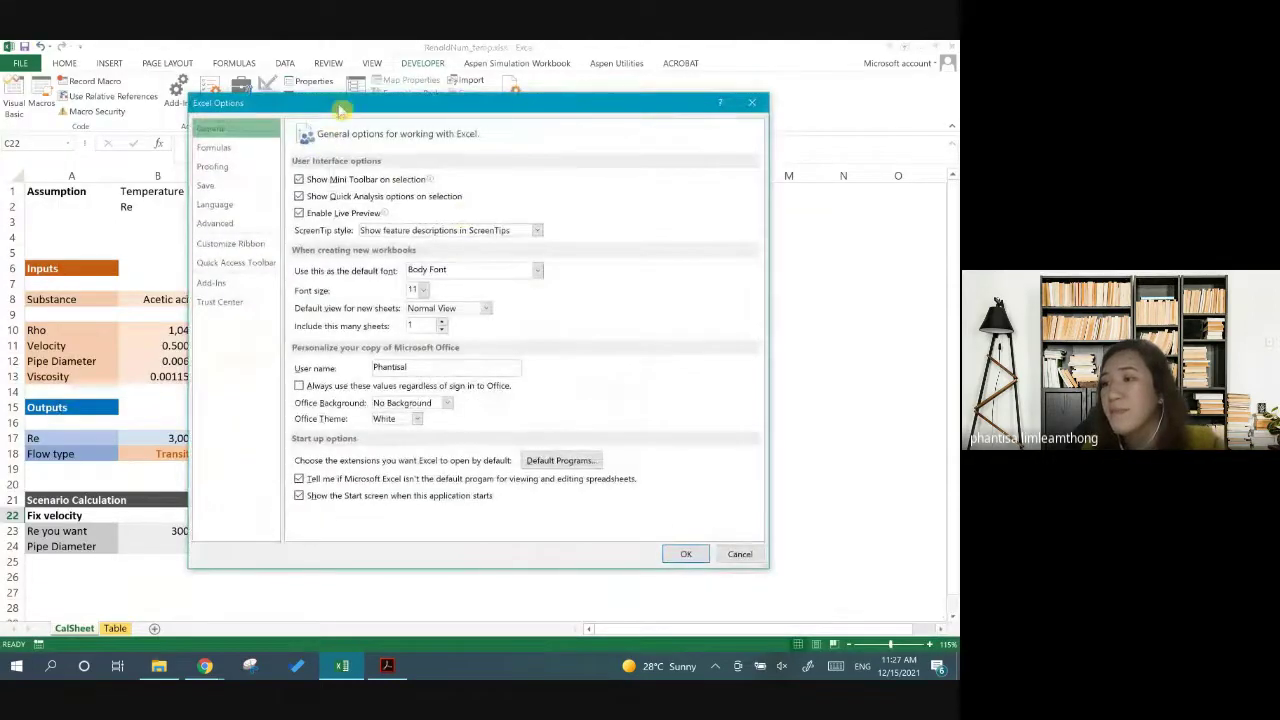
click(271, 247)
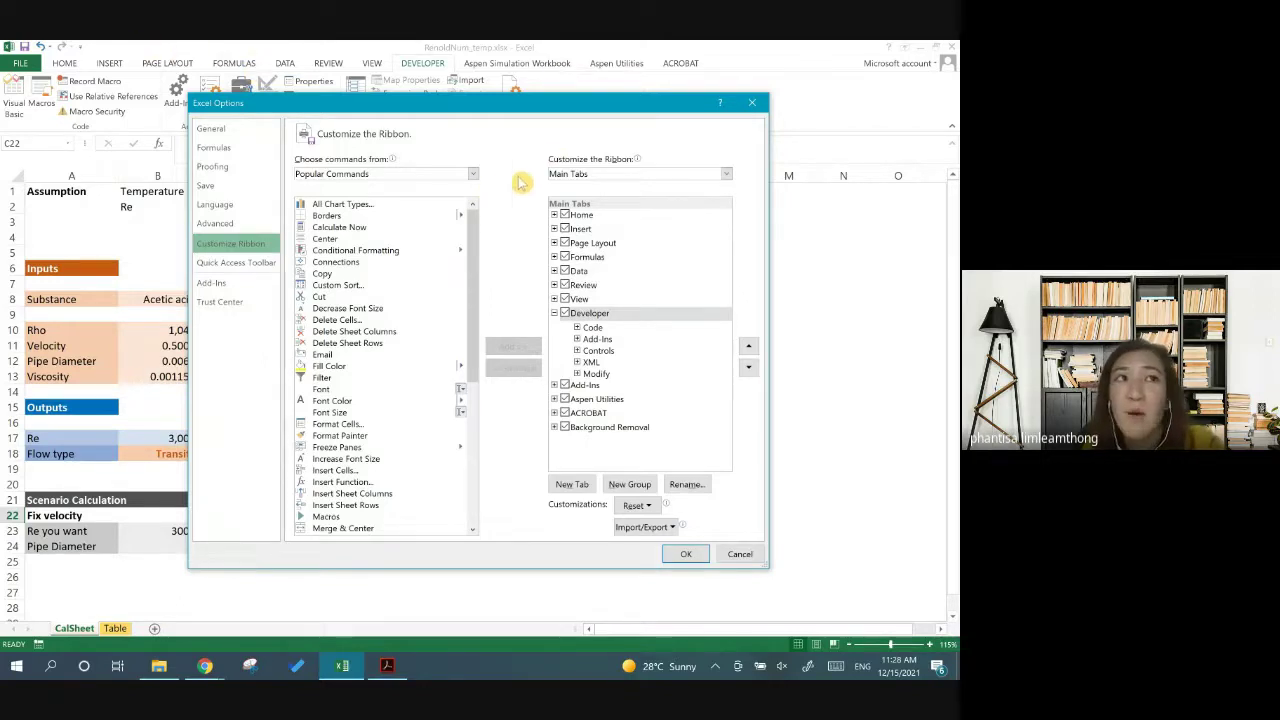
click(686, 554)
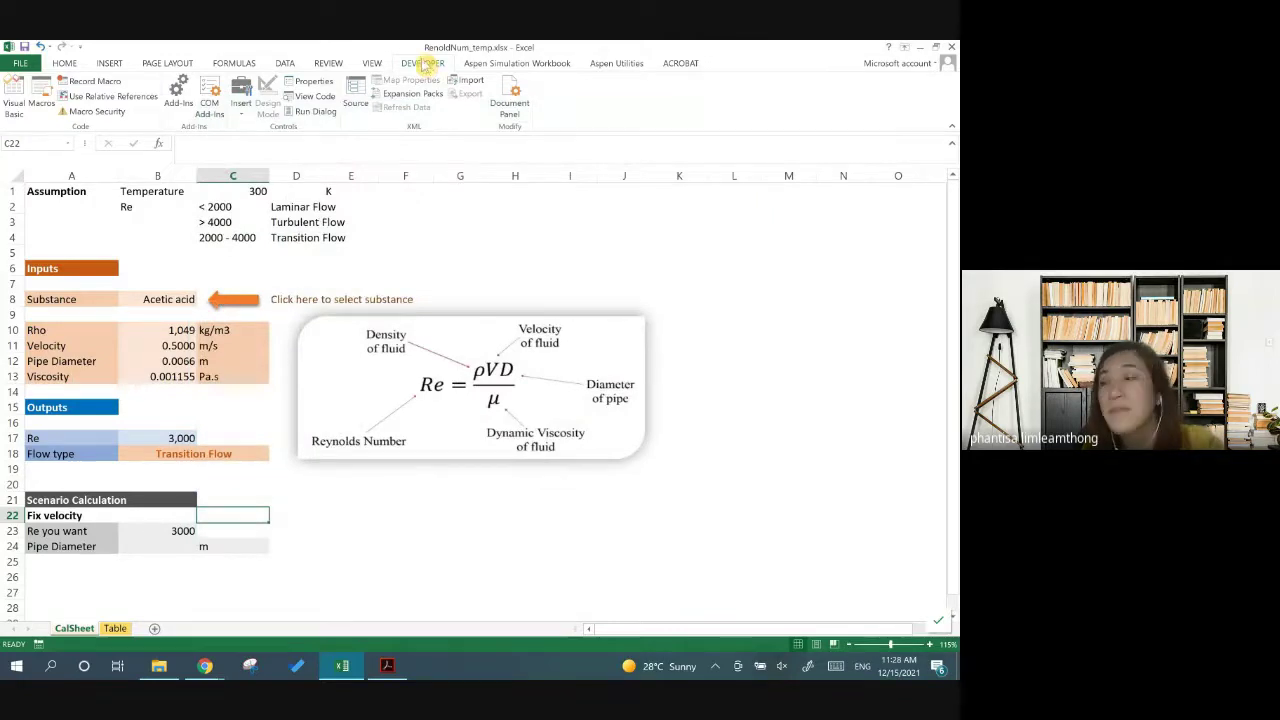
Draw a Form Controls button at C22 beside Fix velocity, assigned to macro CalD
click(243, 112)
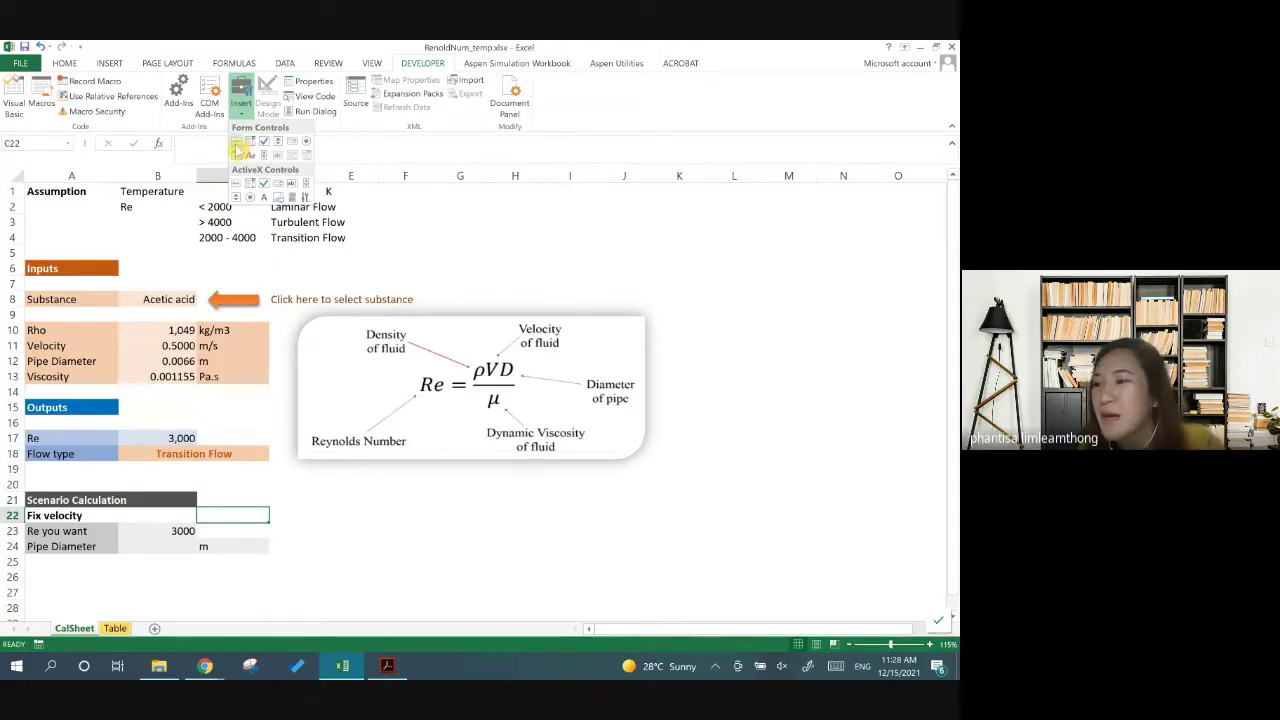
click(238, 148)
click(241, 100)
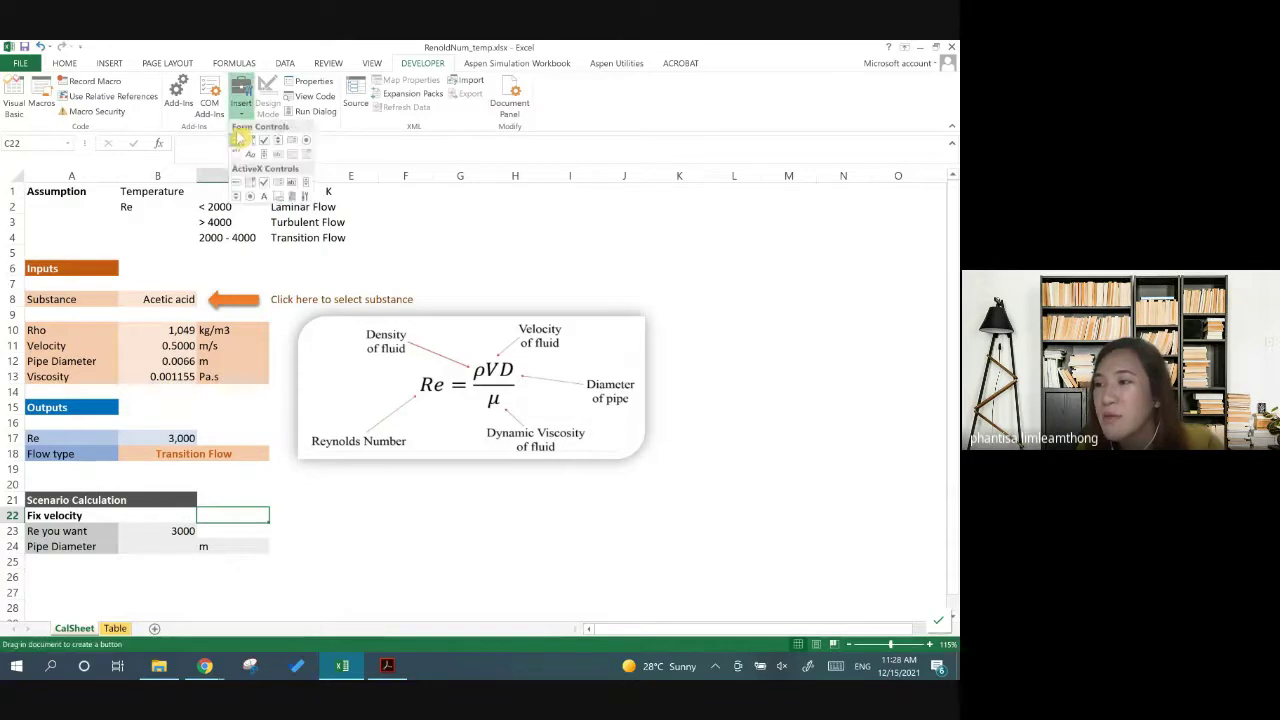
key(Escape)
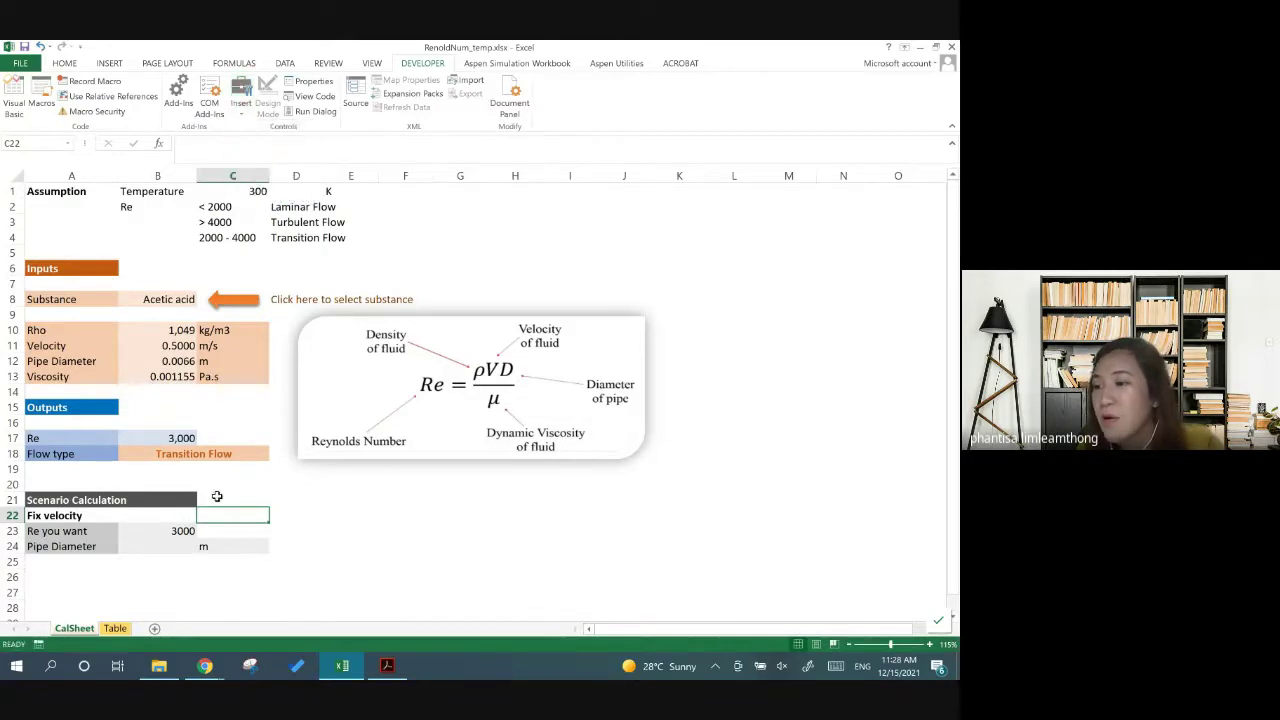
click(241, 100)
click(238, 148)
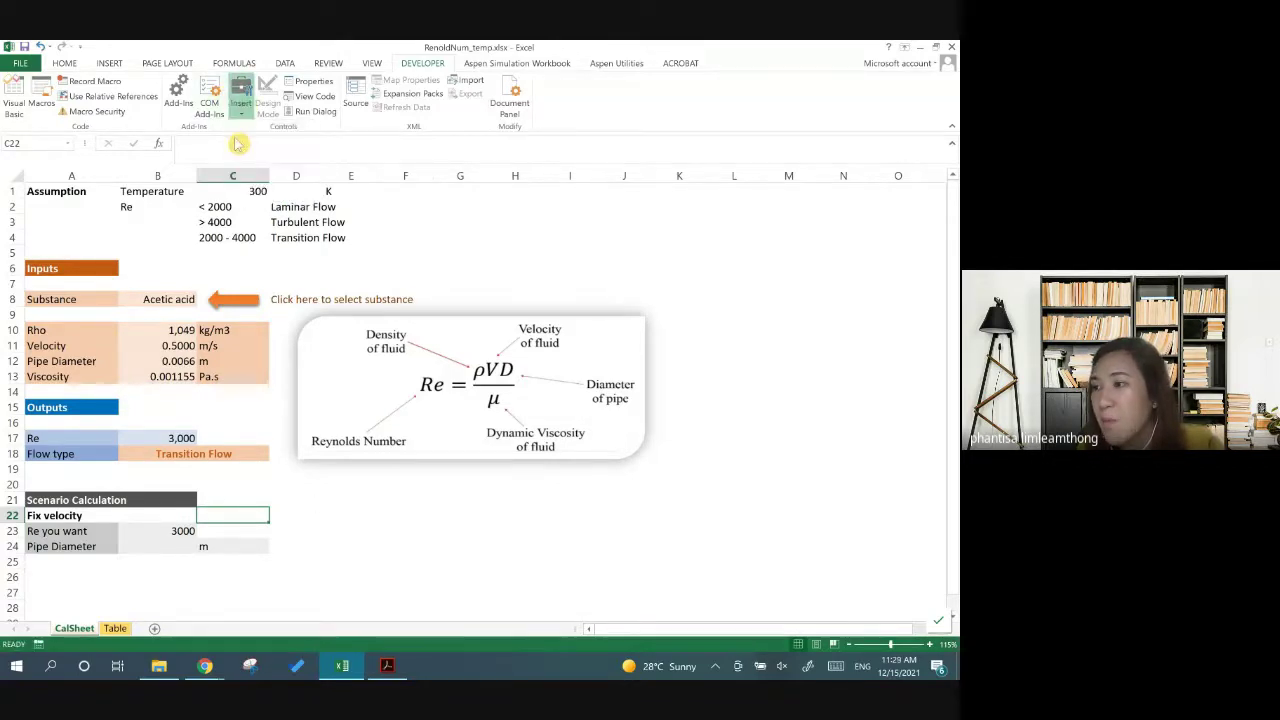
drag(214, 492, 293, 523)
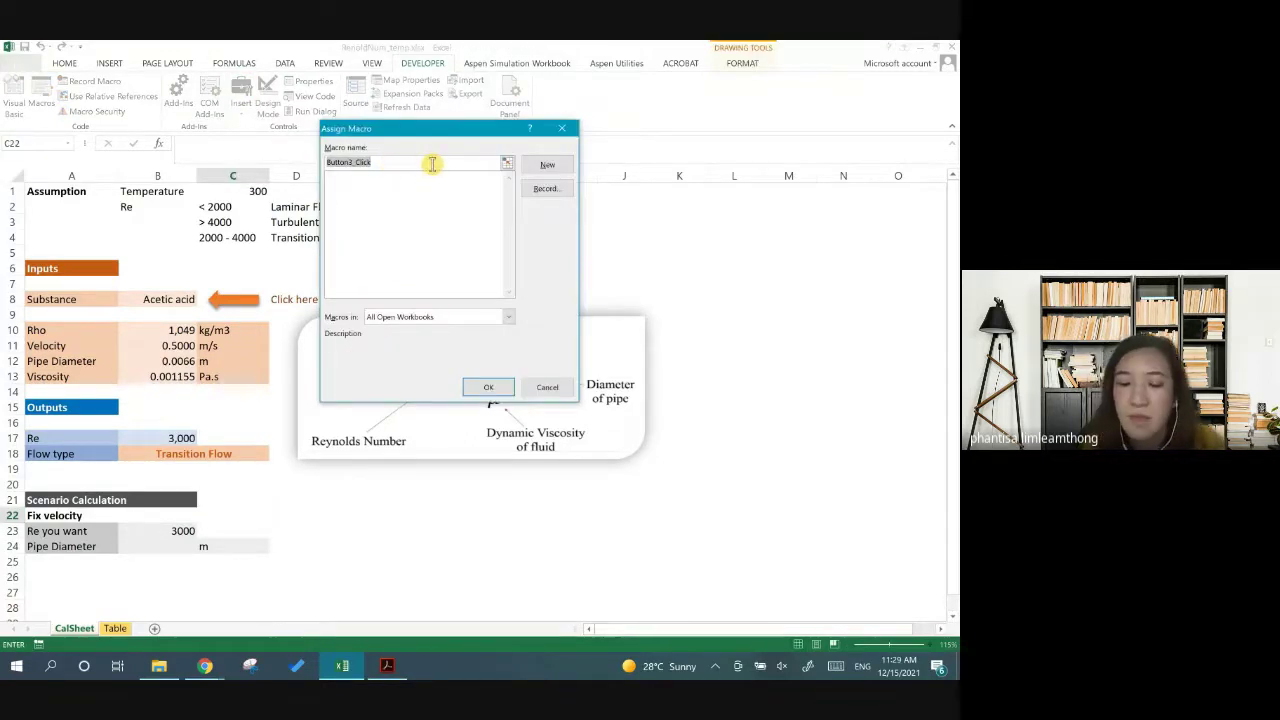
text(CalD)
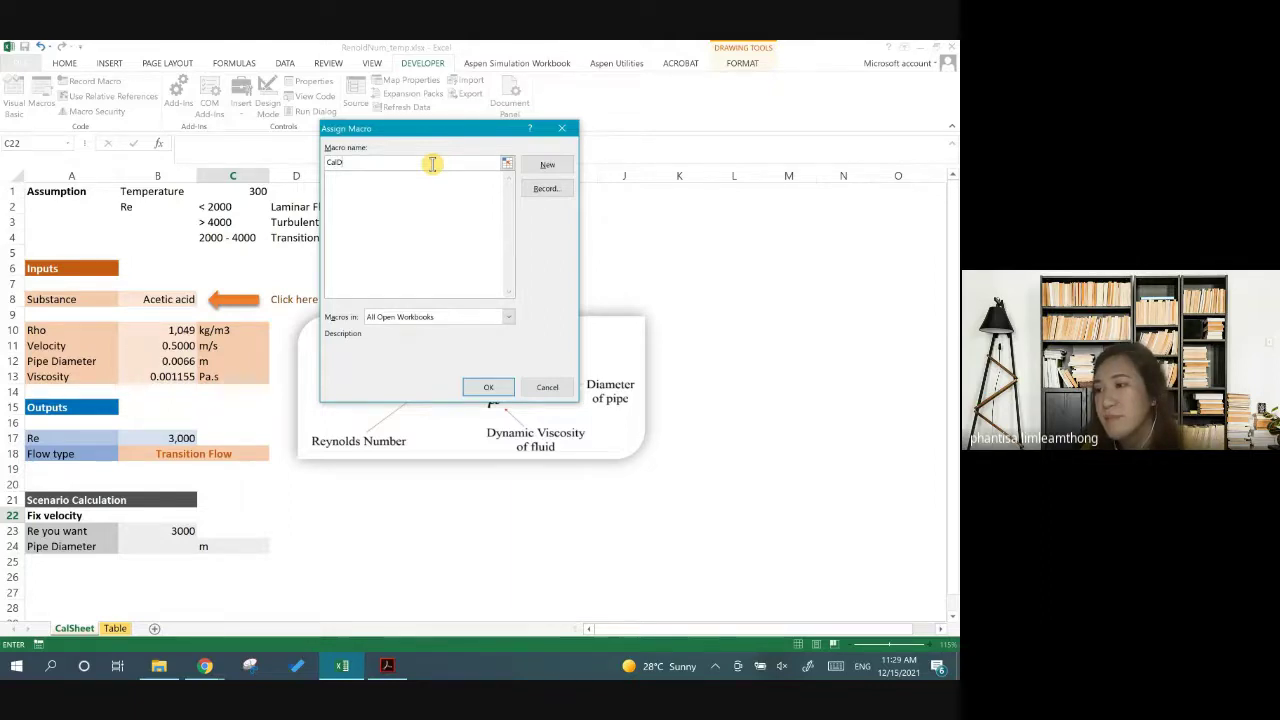
key(Escape)
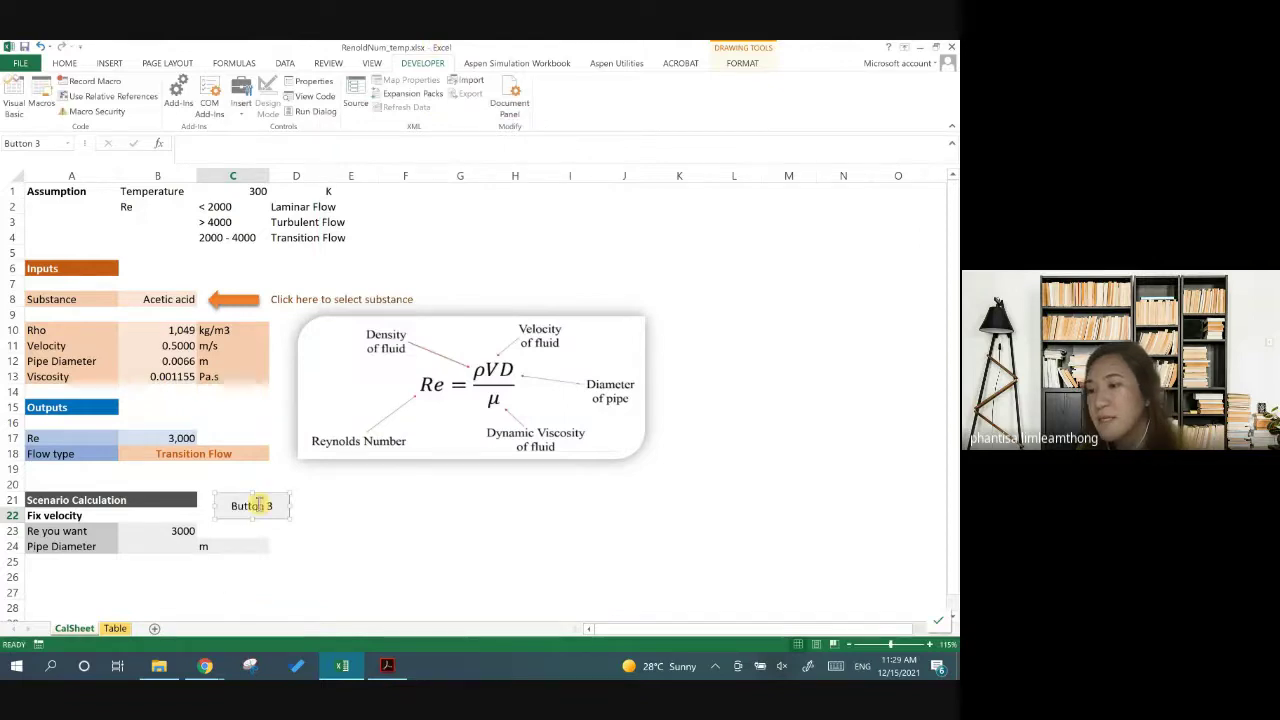
Nudge the button lower, relabel it 'Cal D', and test it, dismissing the macro error
drag(258, 494, 322, 515)
click(227, 512)
text(Cal)
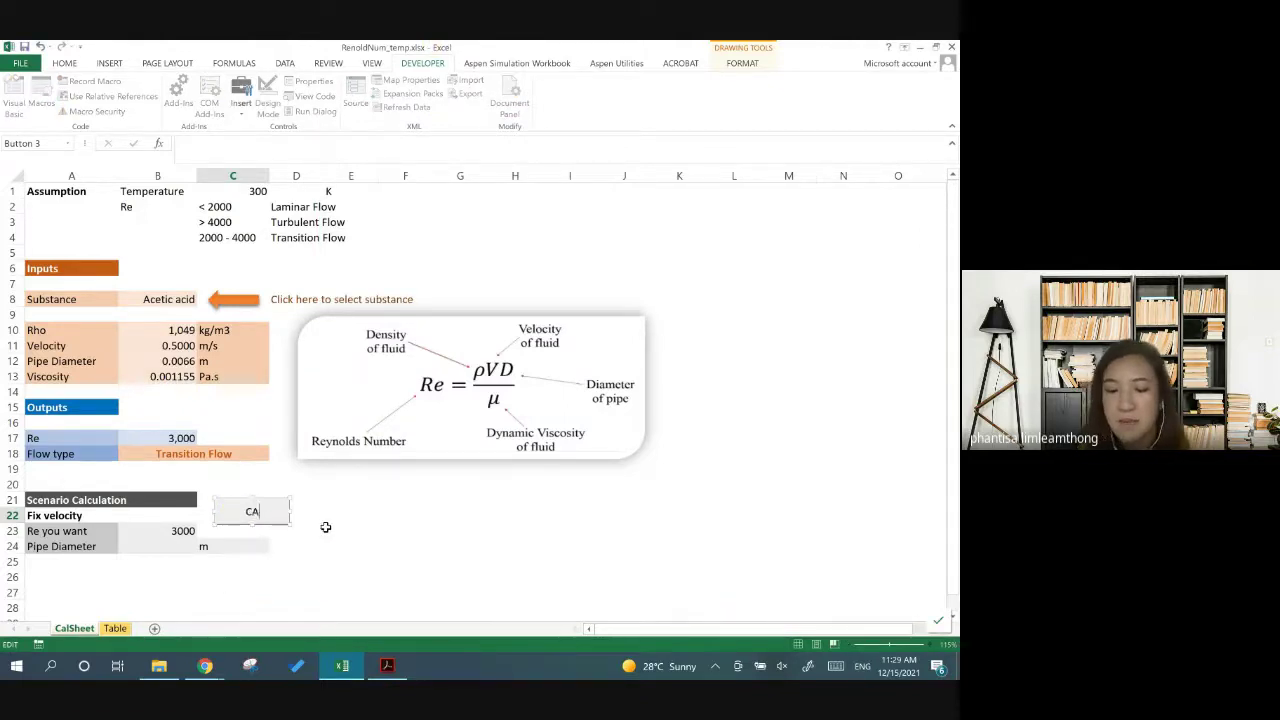
key(BackSpace)
key(BackSpace)
text(al)
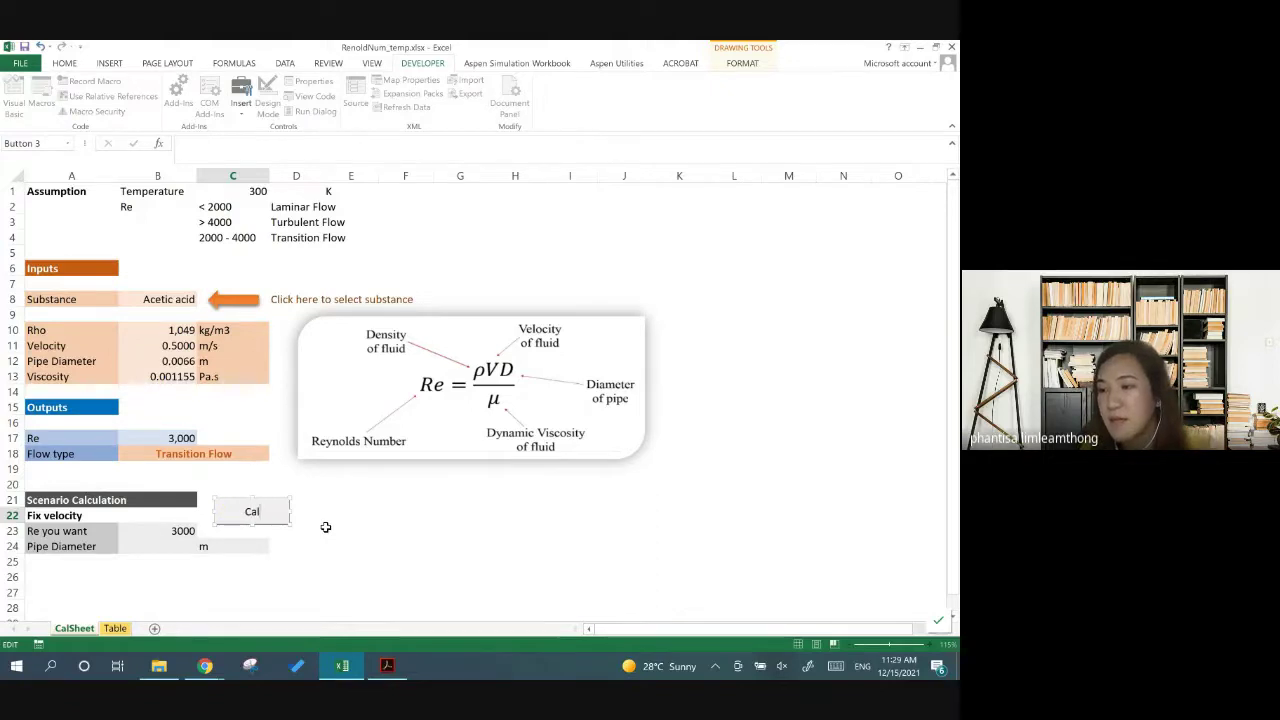
text( D)
click(345, 532)
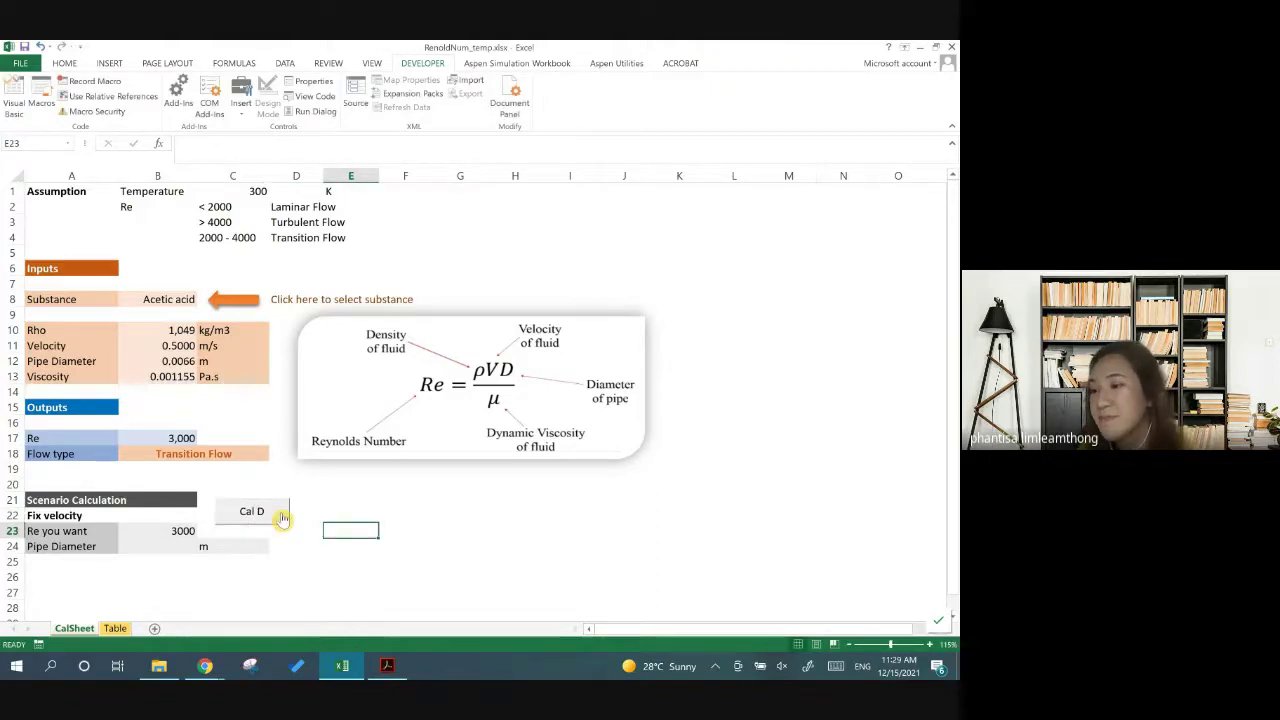
click(252, 511)
click(480, 388)
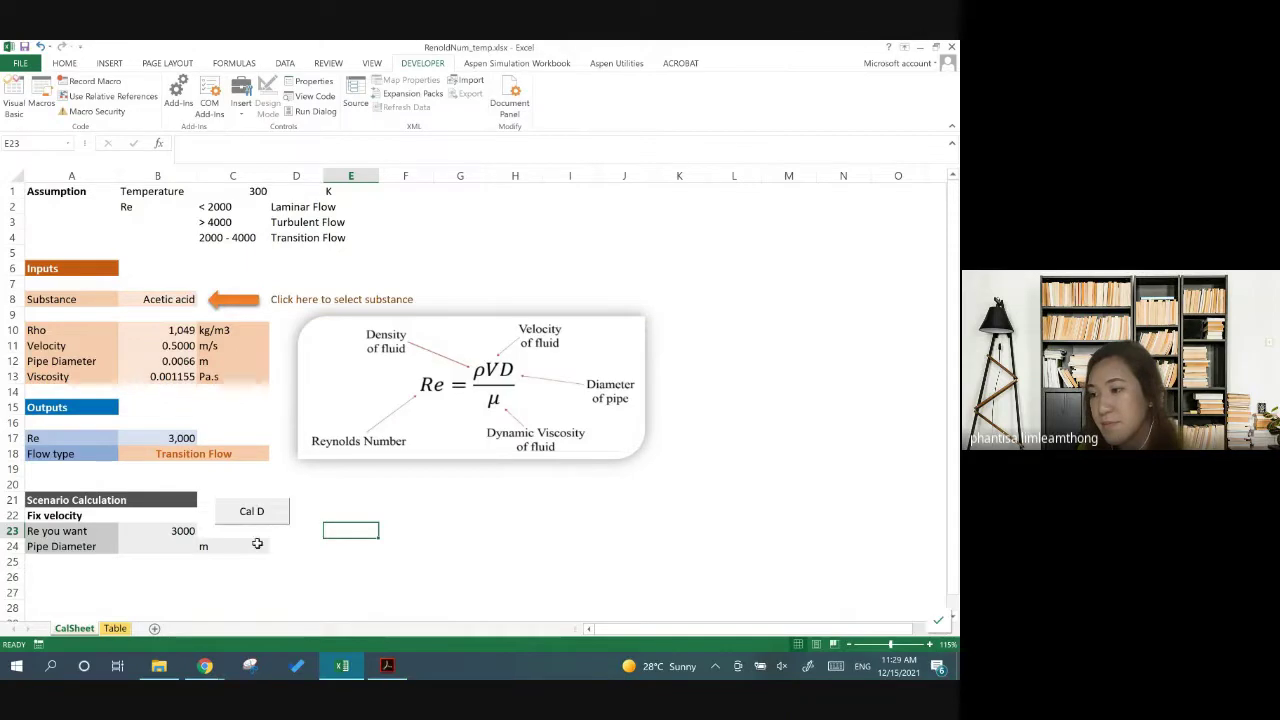
click(300, 486)
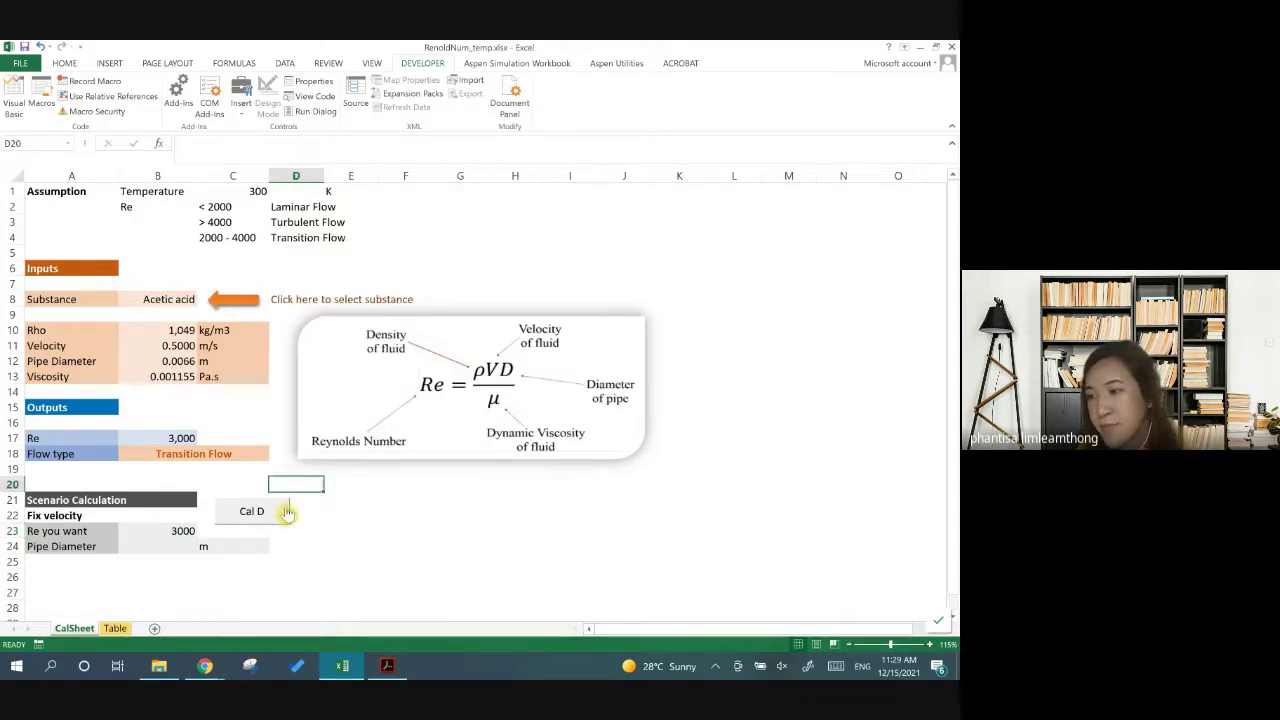
click(345, 503)
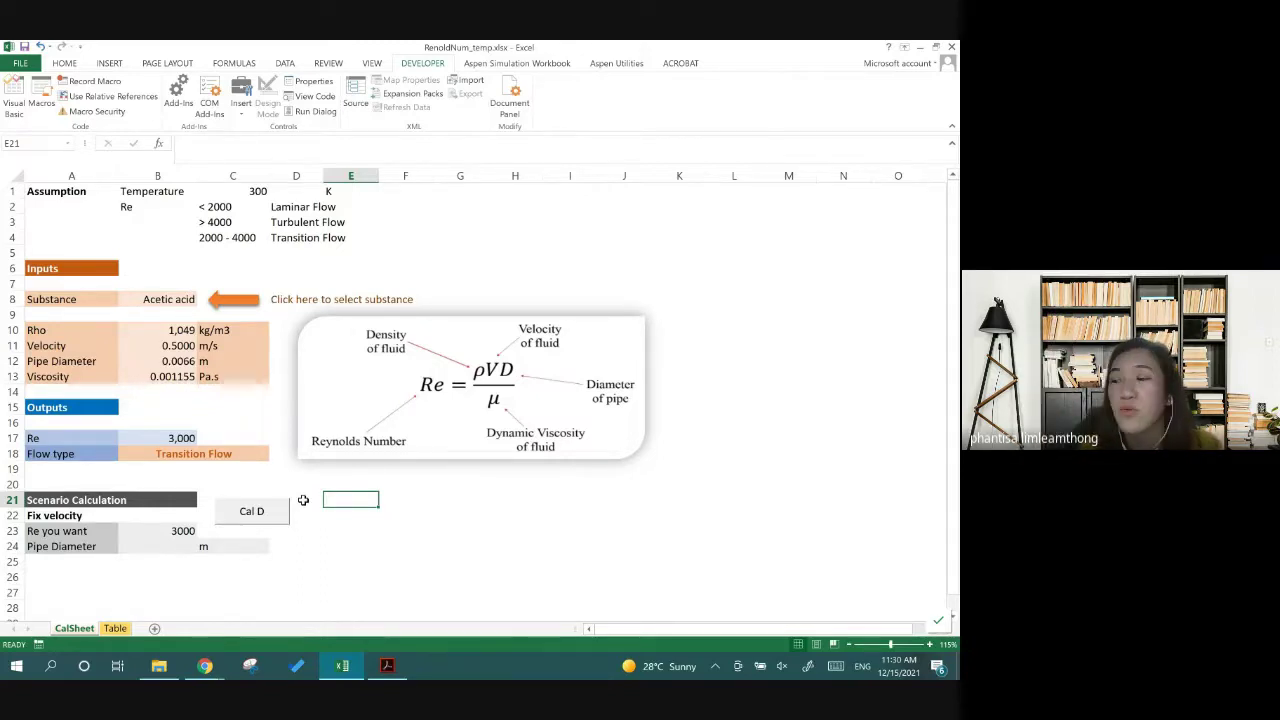
click(342, 515)
click(272, 487)
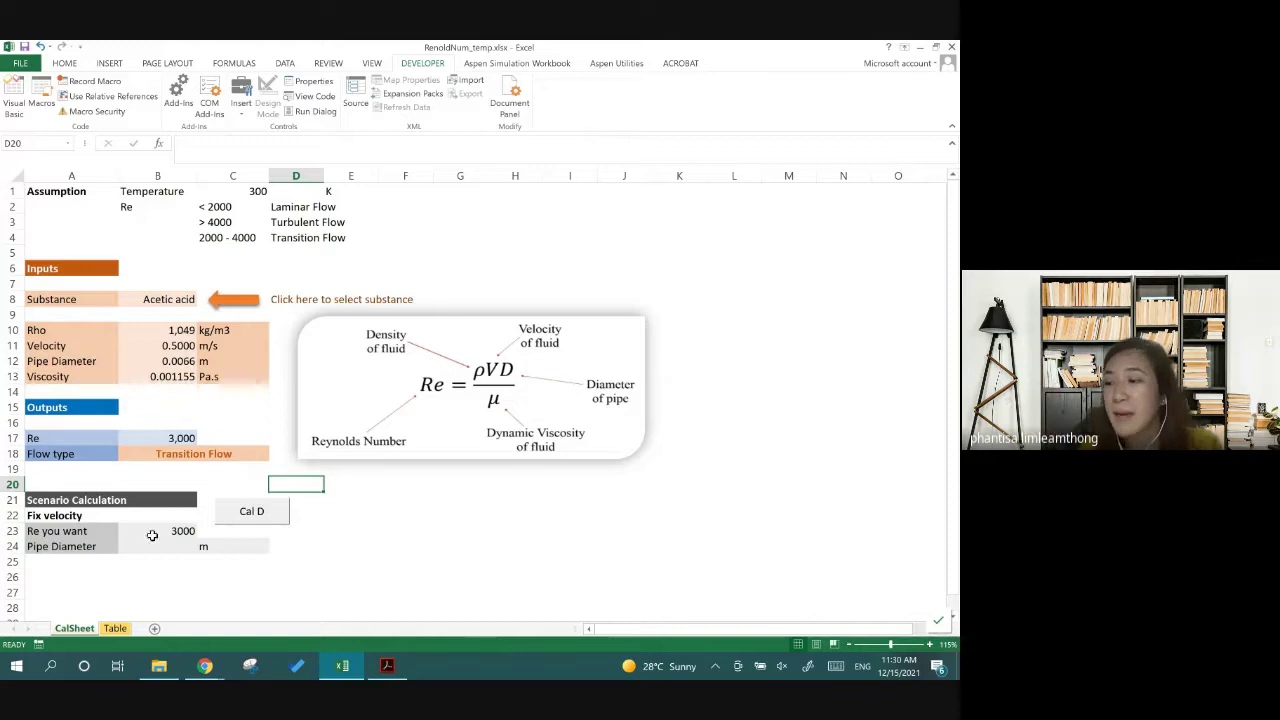
click(168, 516)
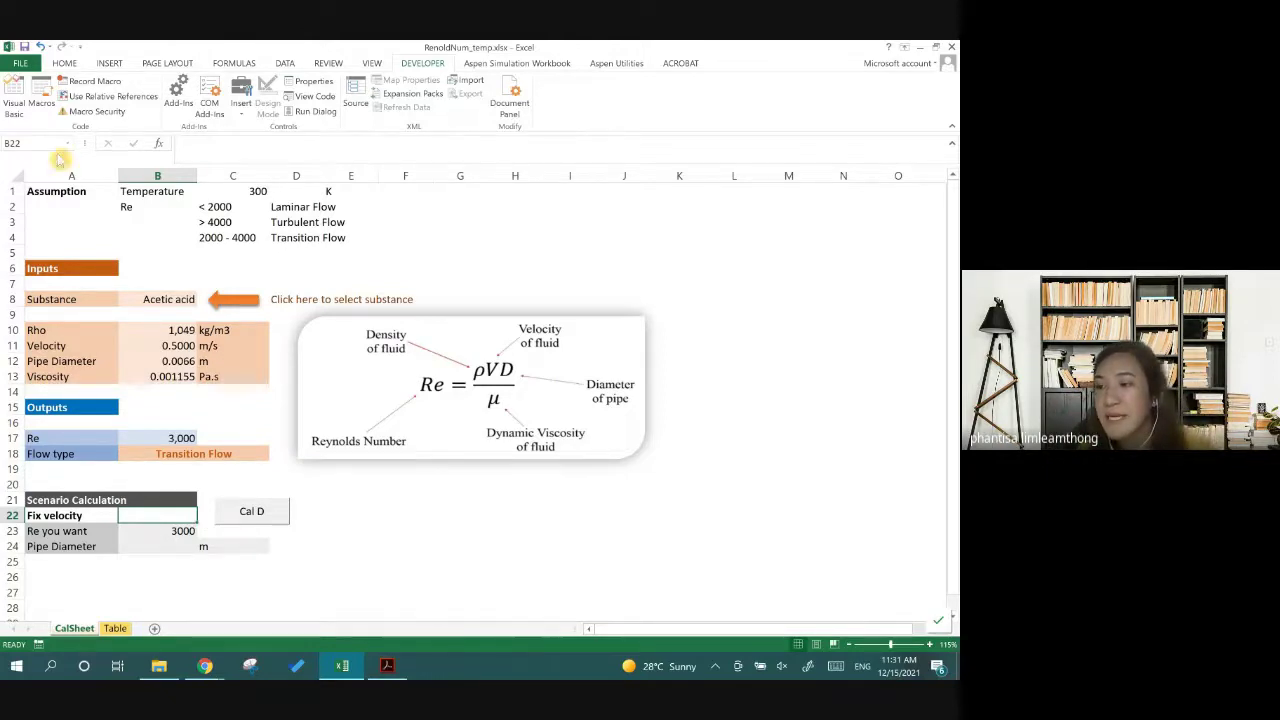
Give Fix velocity B22 the formula =Re-B23, which evaluates to 0
click(62, 64)
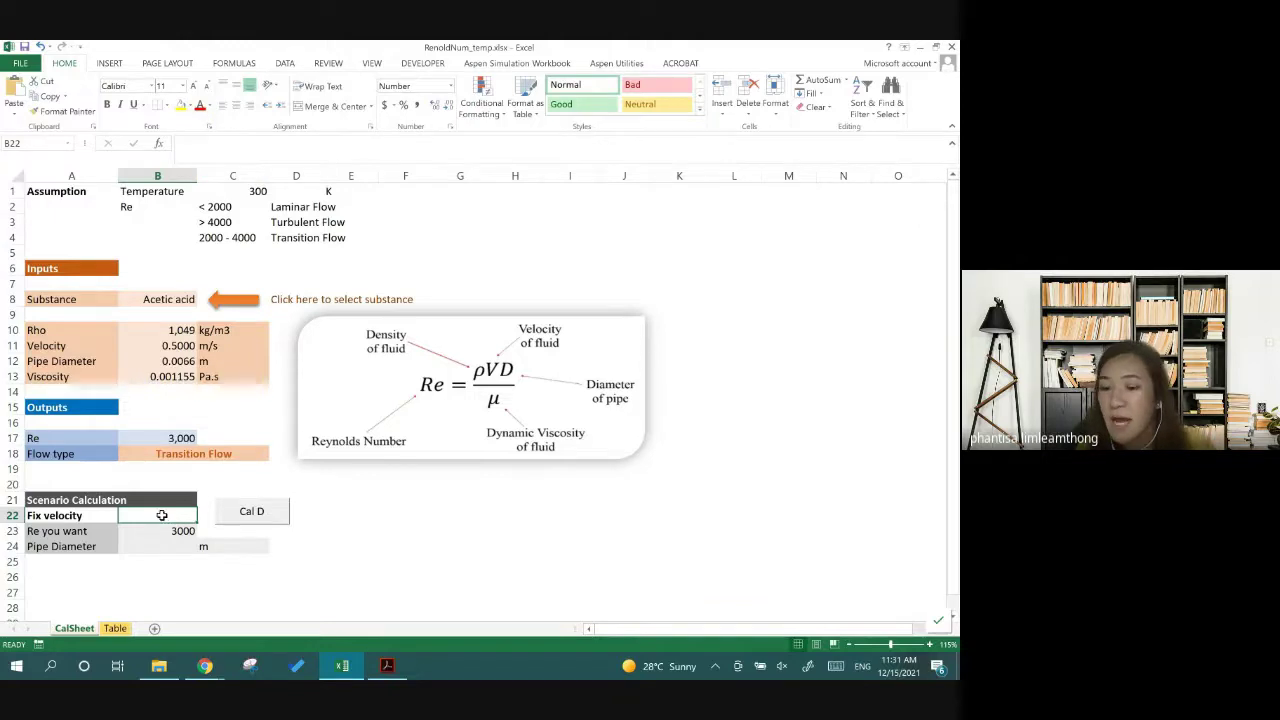
text(=)
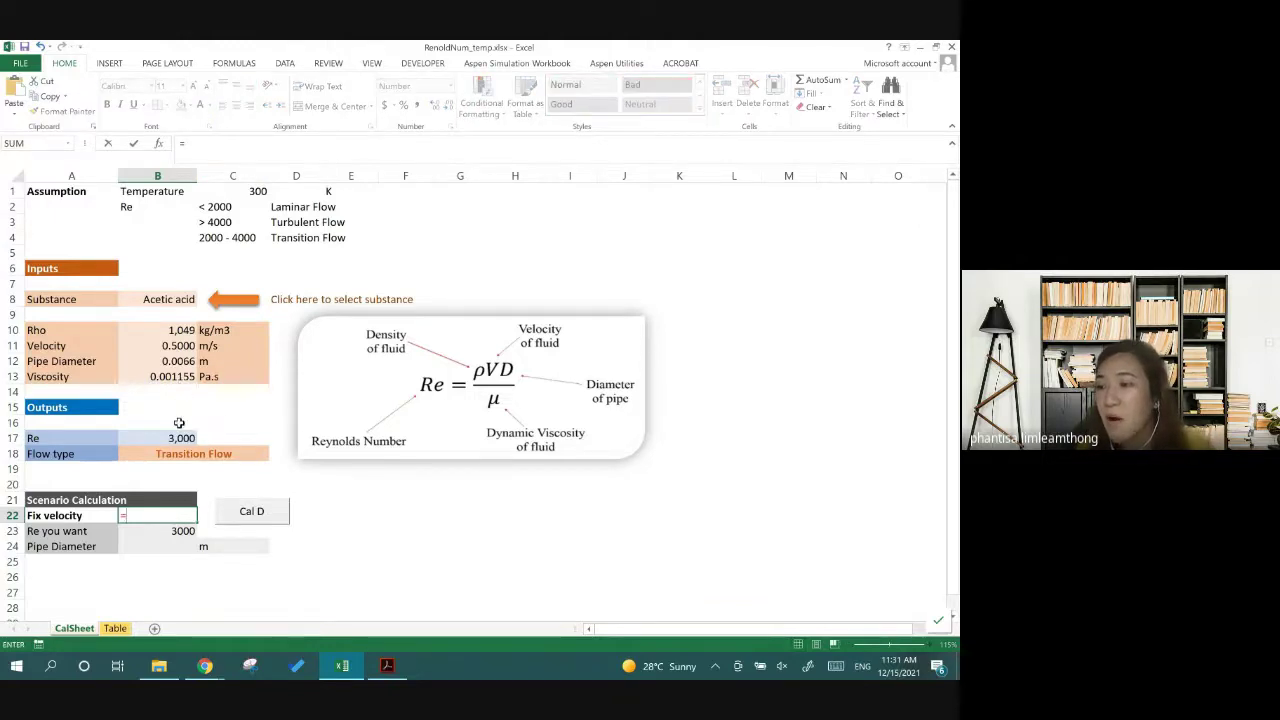
click(173, 438)
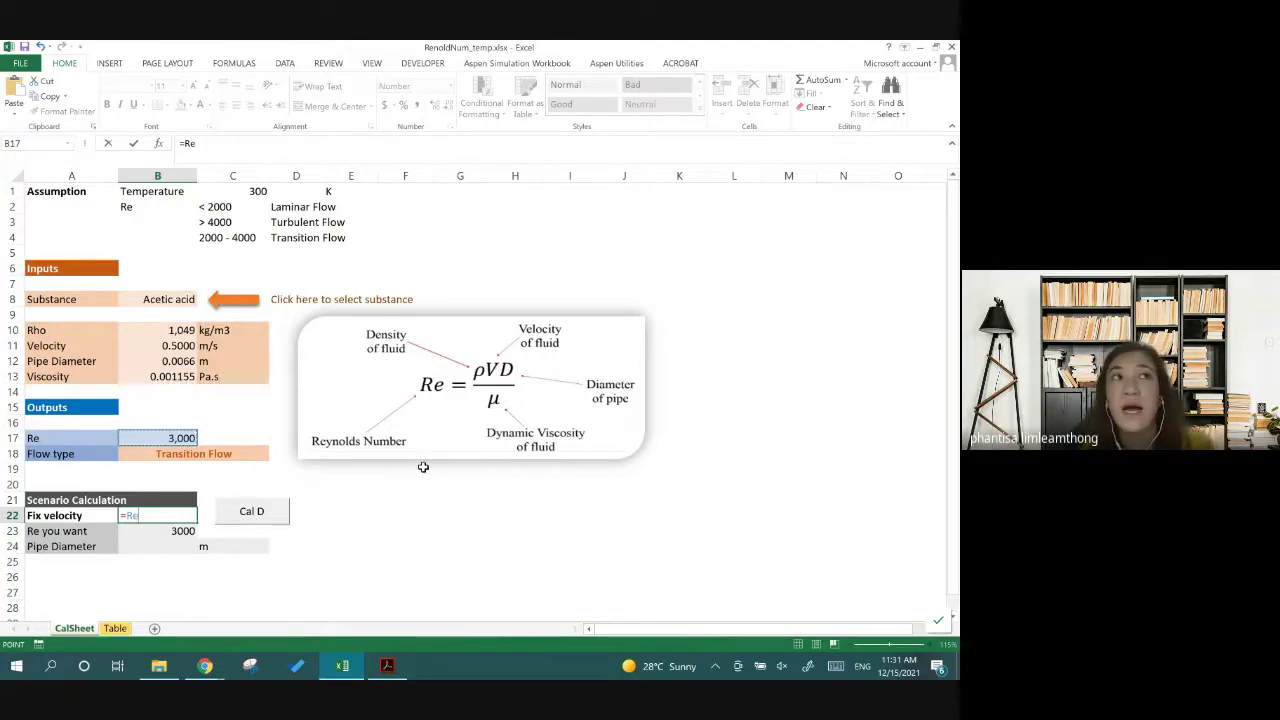
text(-)
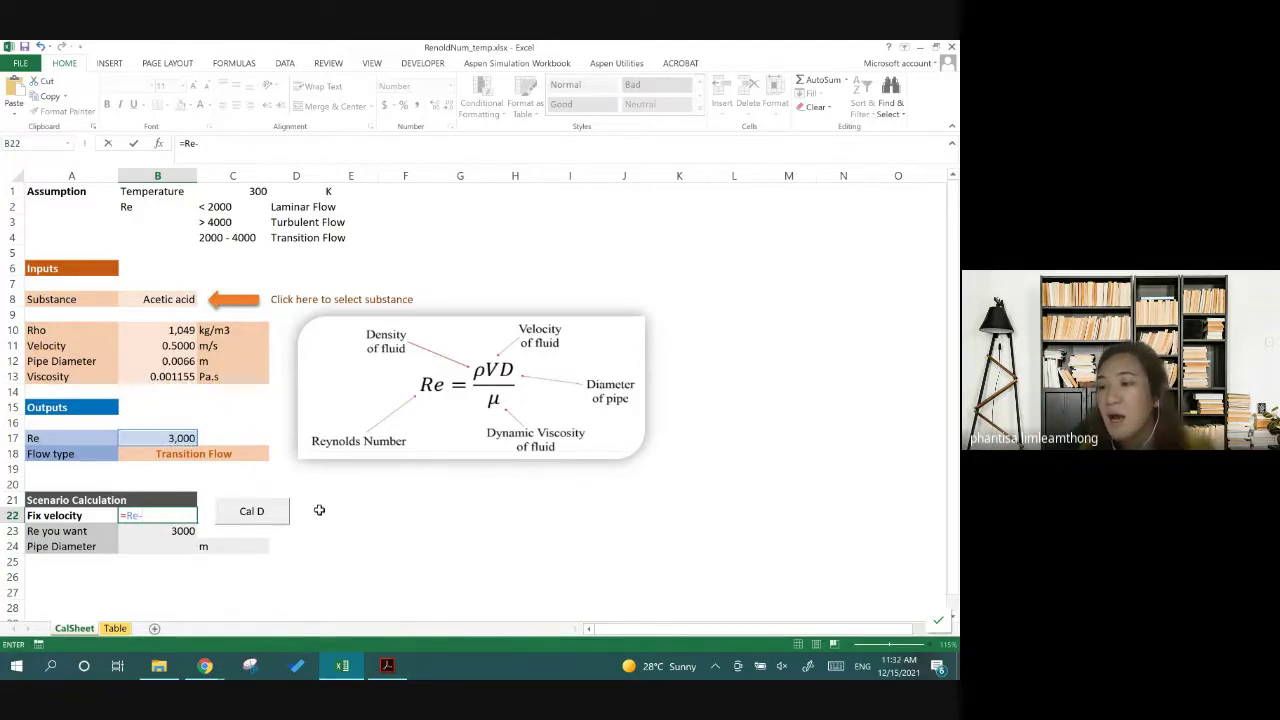
click(171, 530)
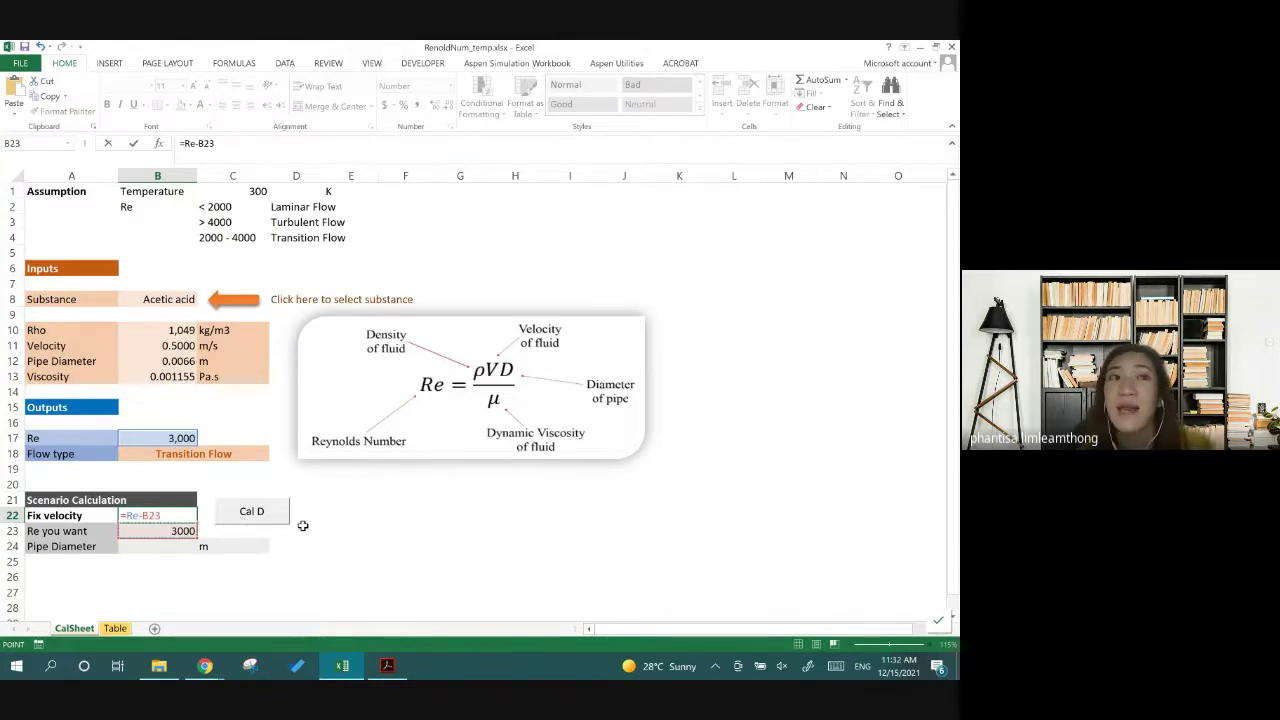
key(Return)
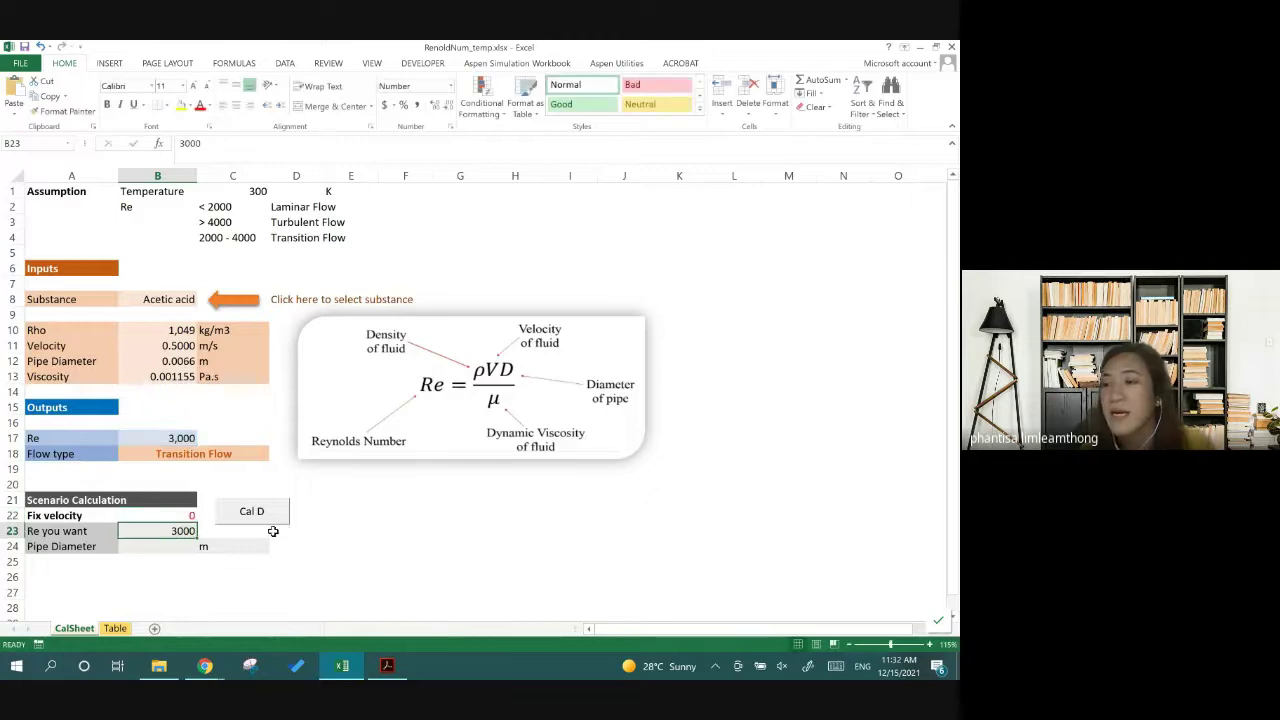
Restore pipe diameter B12 to 0.0100 m and check Re 4,541 and Fix velocity 1541
click(182, 442)
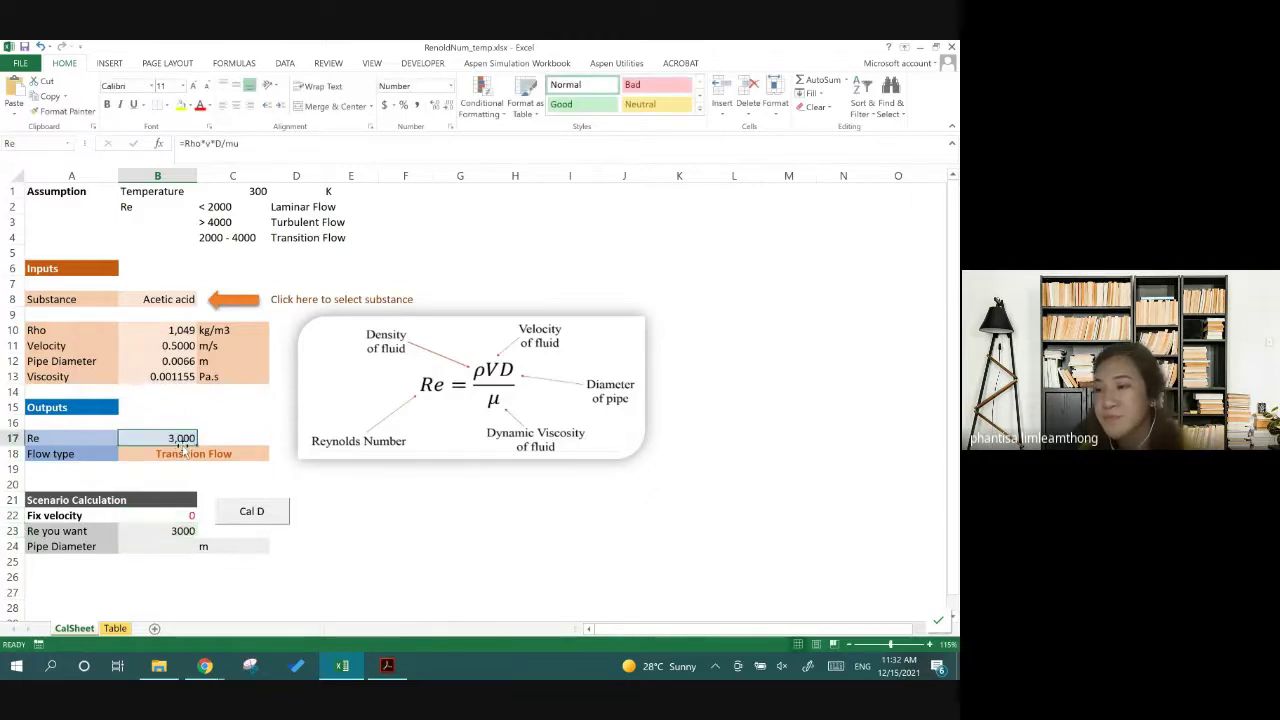
click(163, 330)
key(Down)
key(Down)
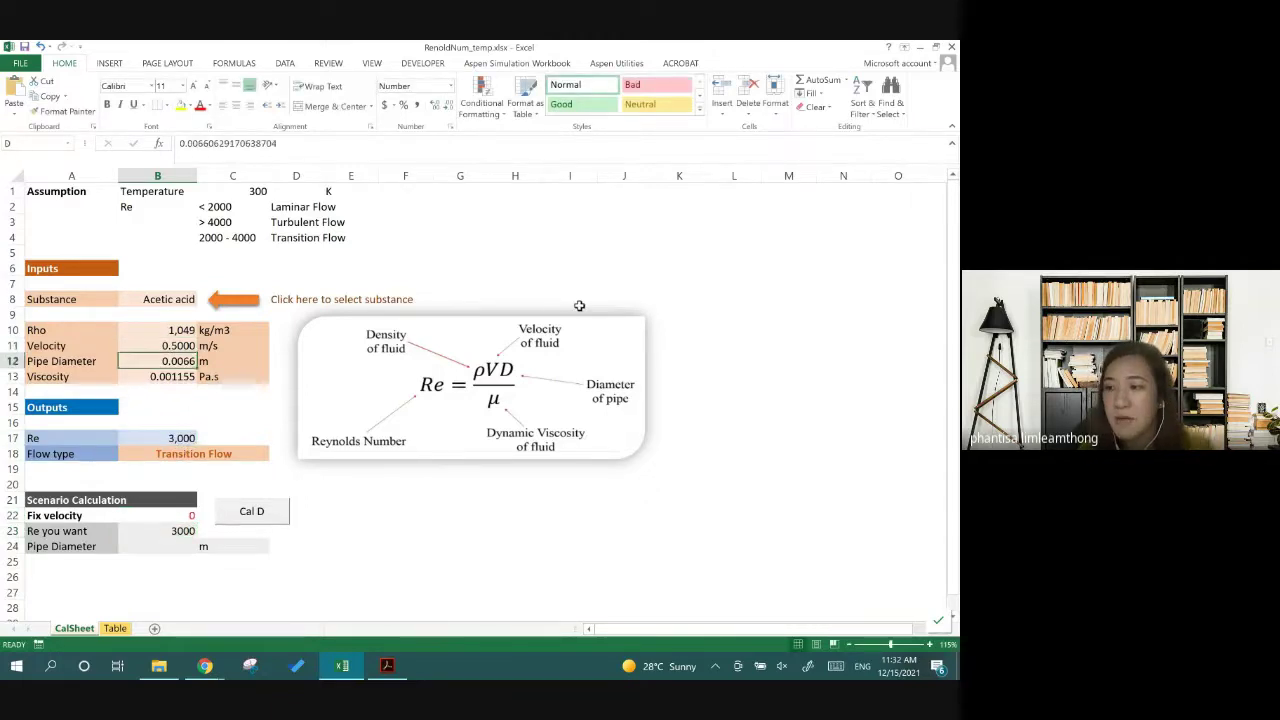
text(0.0)
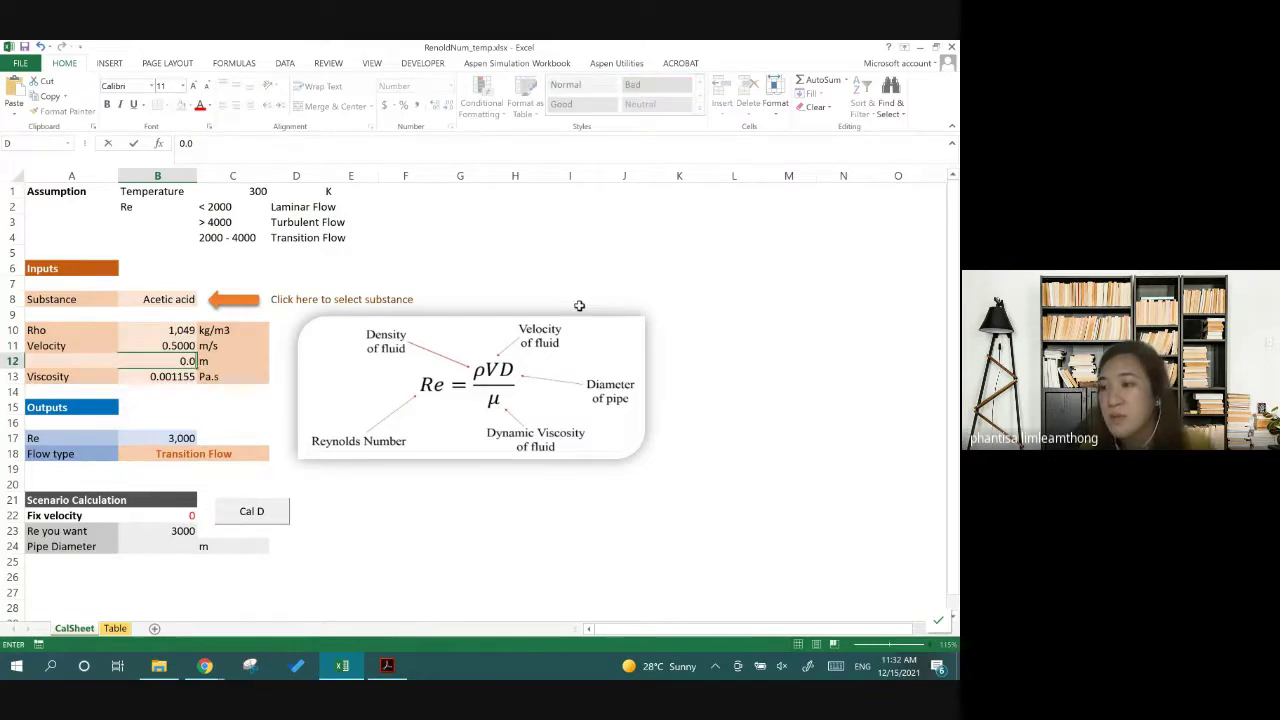
text(01)
key(Return)
click(170, 438)
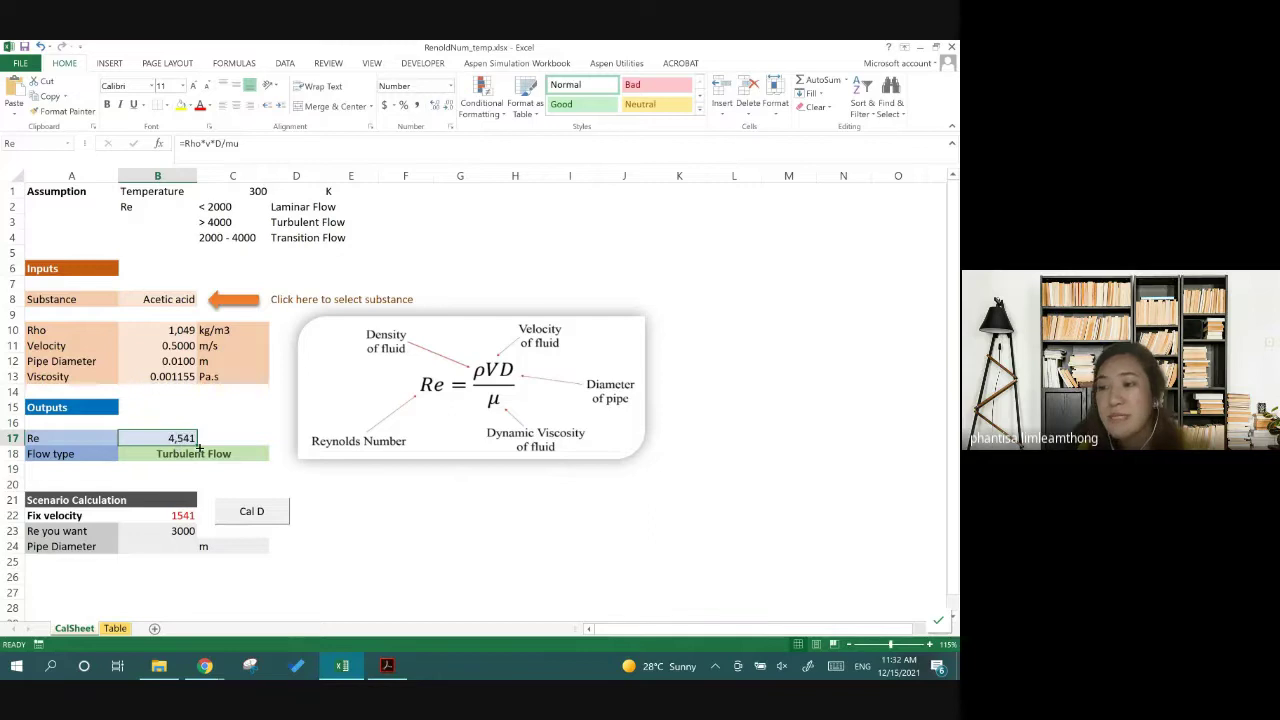
click(182, 531)
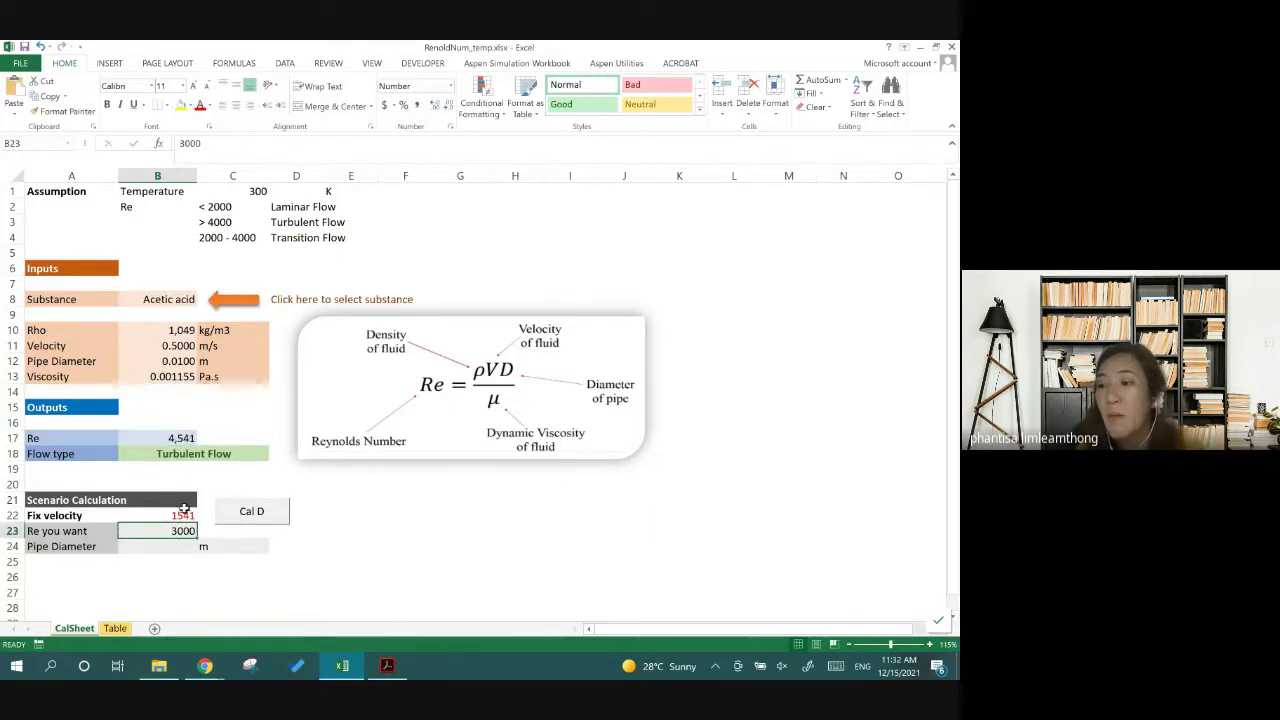
click(182, 515)
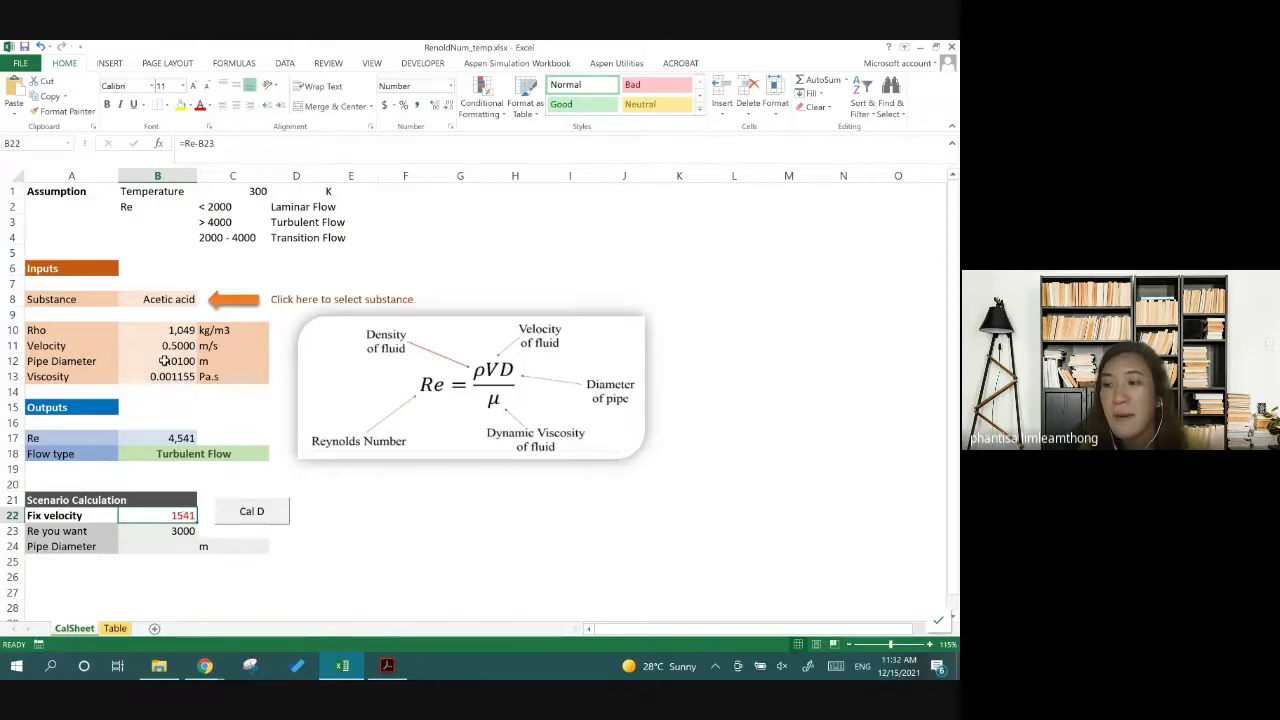
click(163, 361)
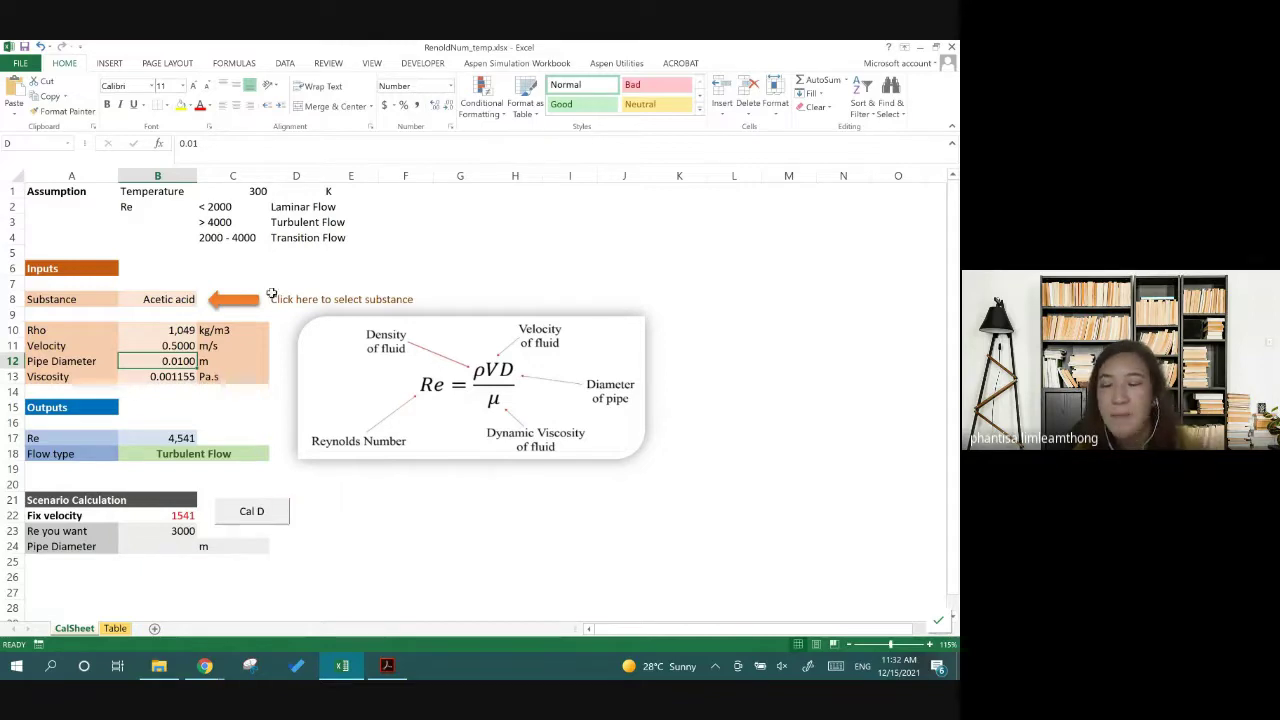
click(445, 68)
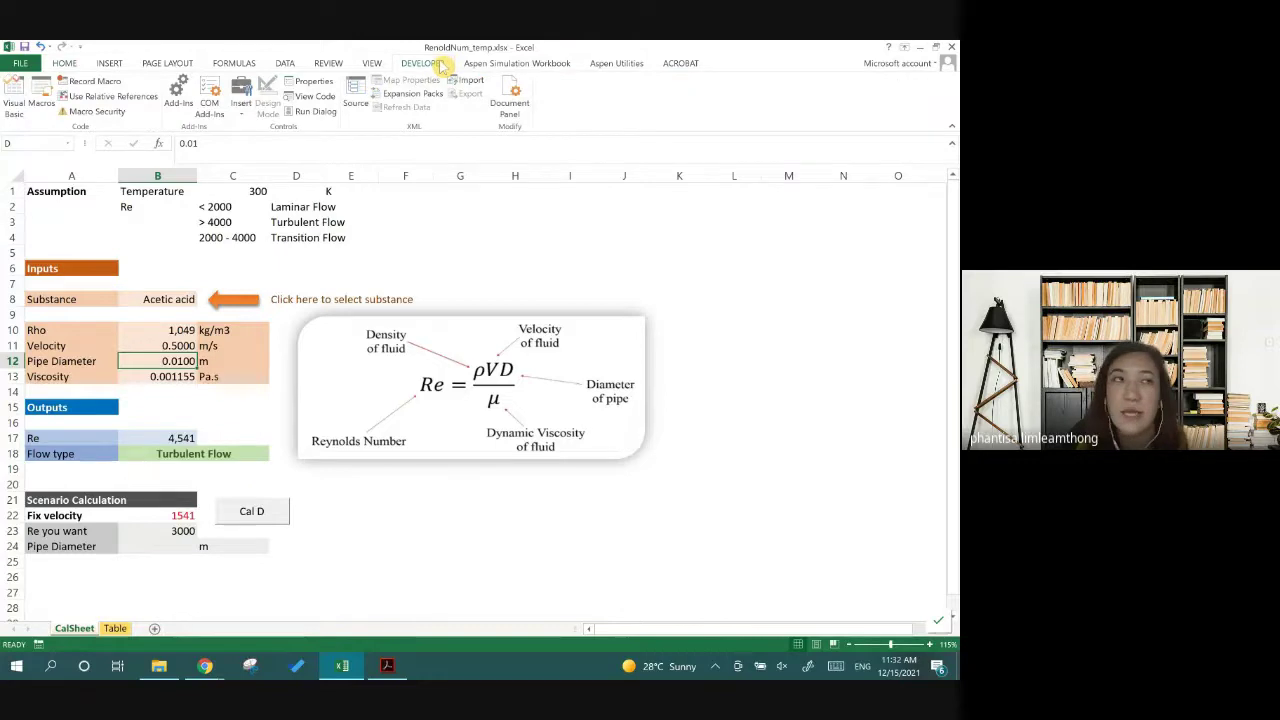
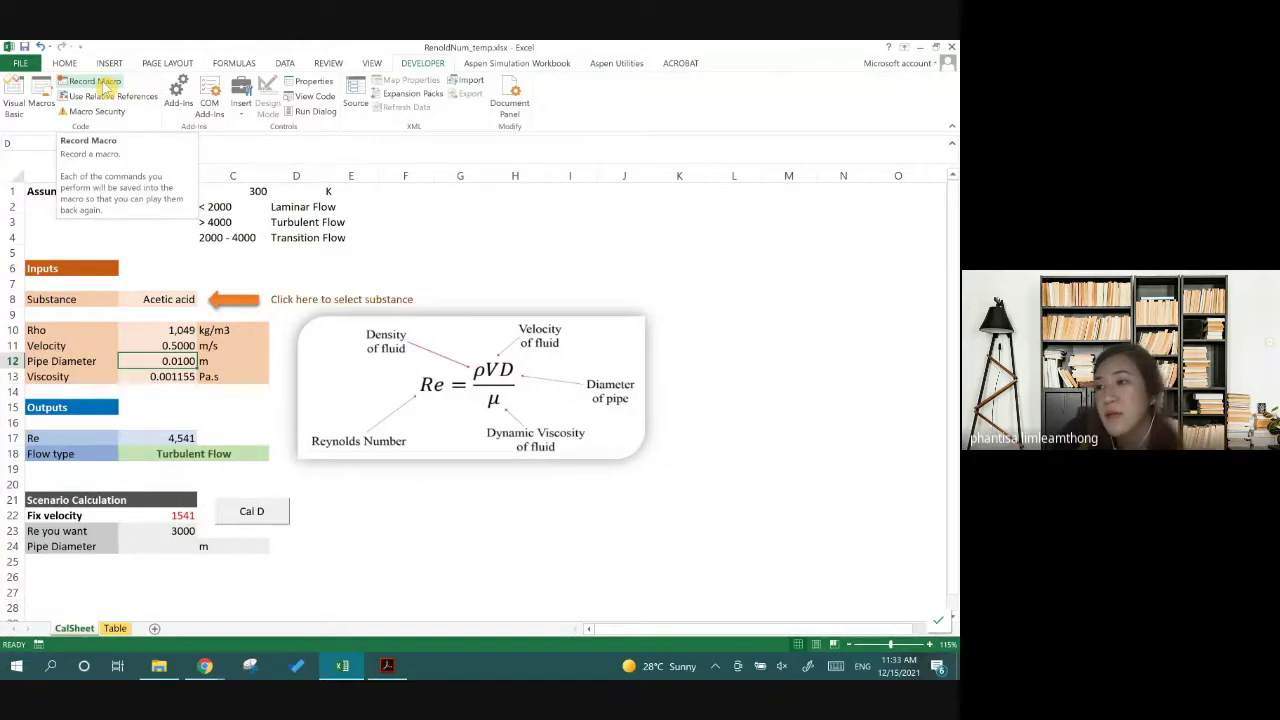
Cancel the macro recording setup, then check the Cal D button's macro assignment without changes
click(100, 83)
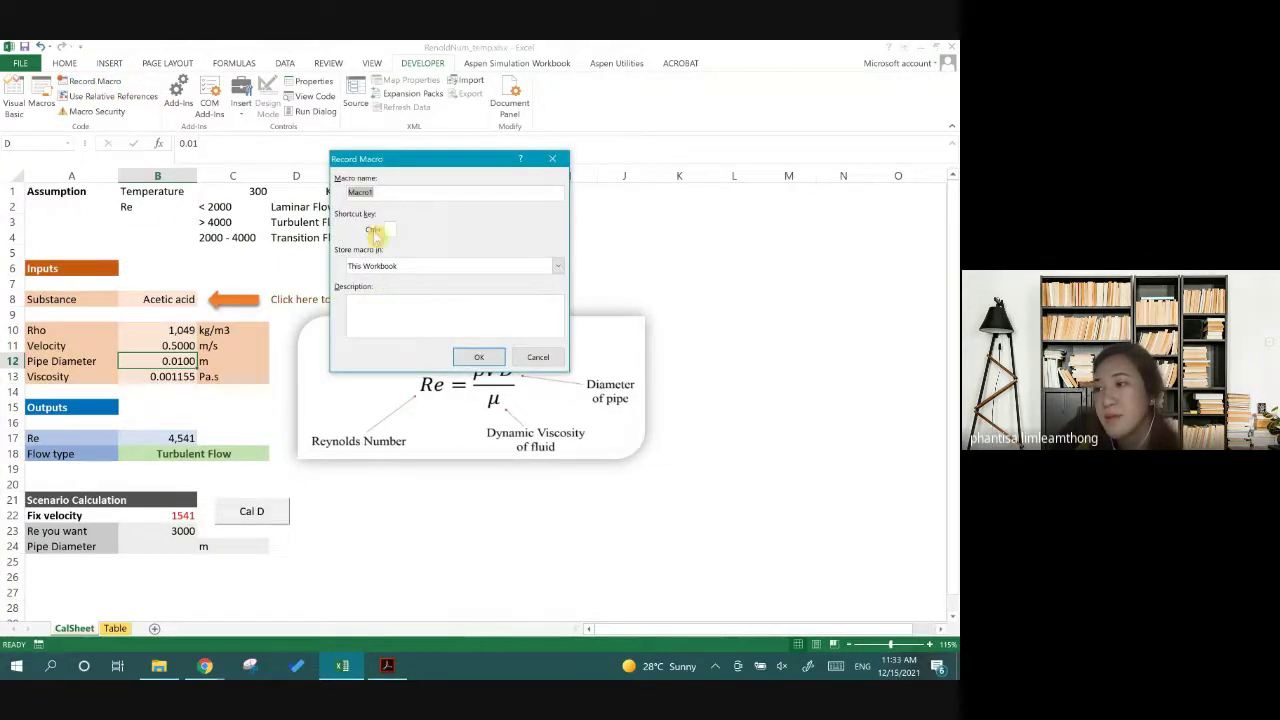
click(536, 357)
right_click(256, 513)
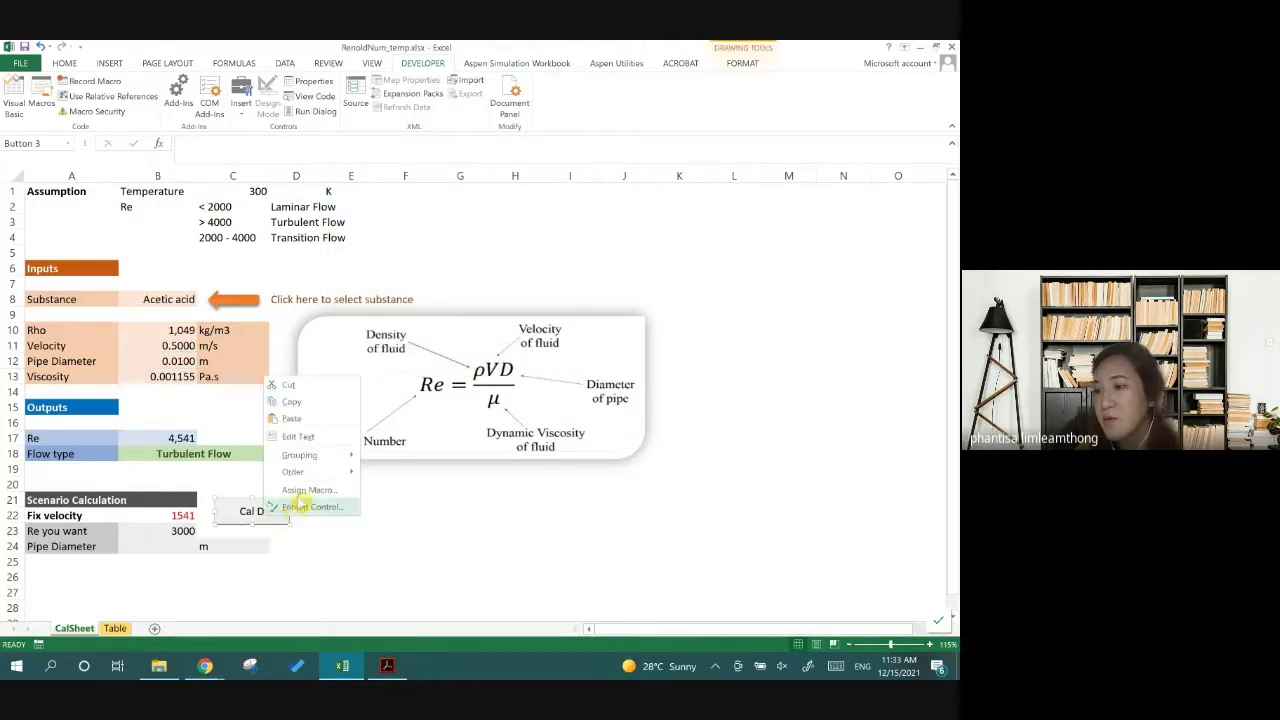
click(307, 490)
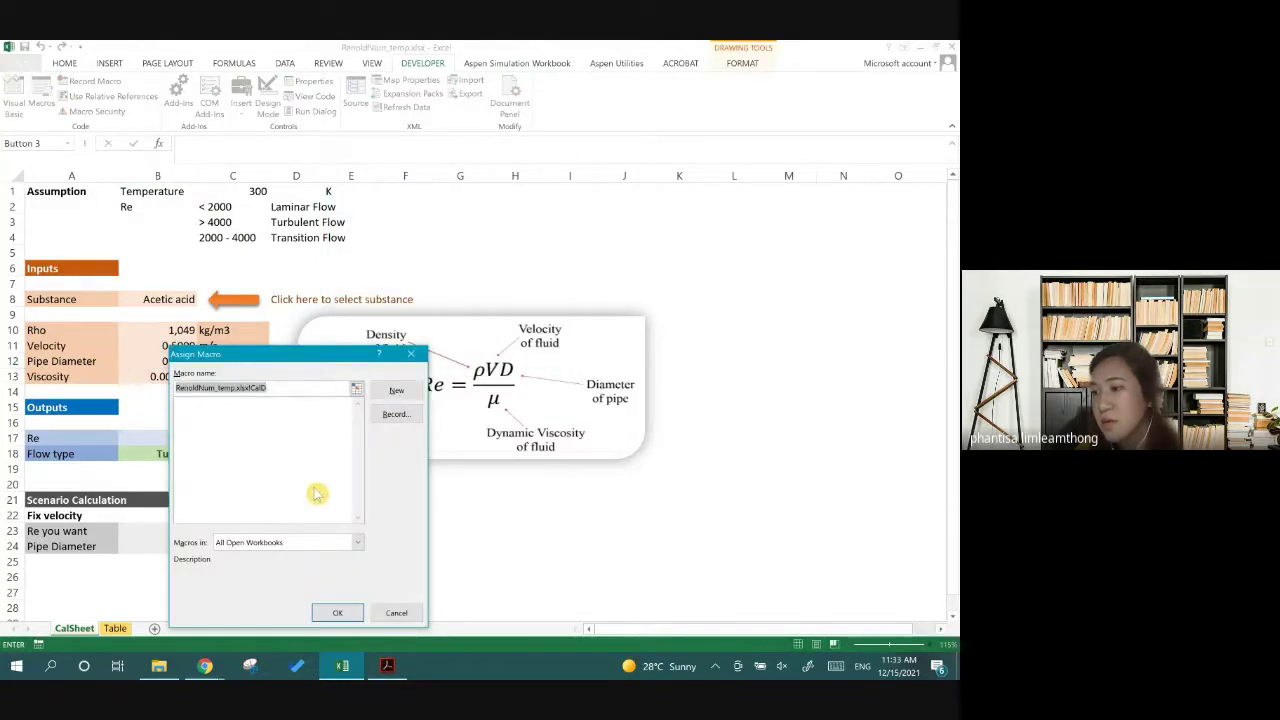
click(396, 612)
text(Cal D)
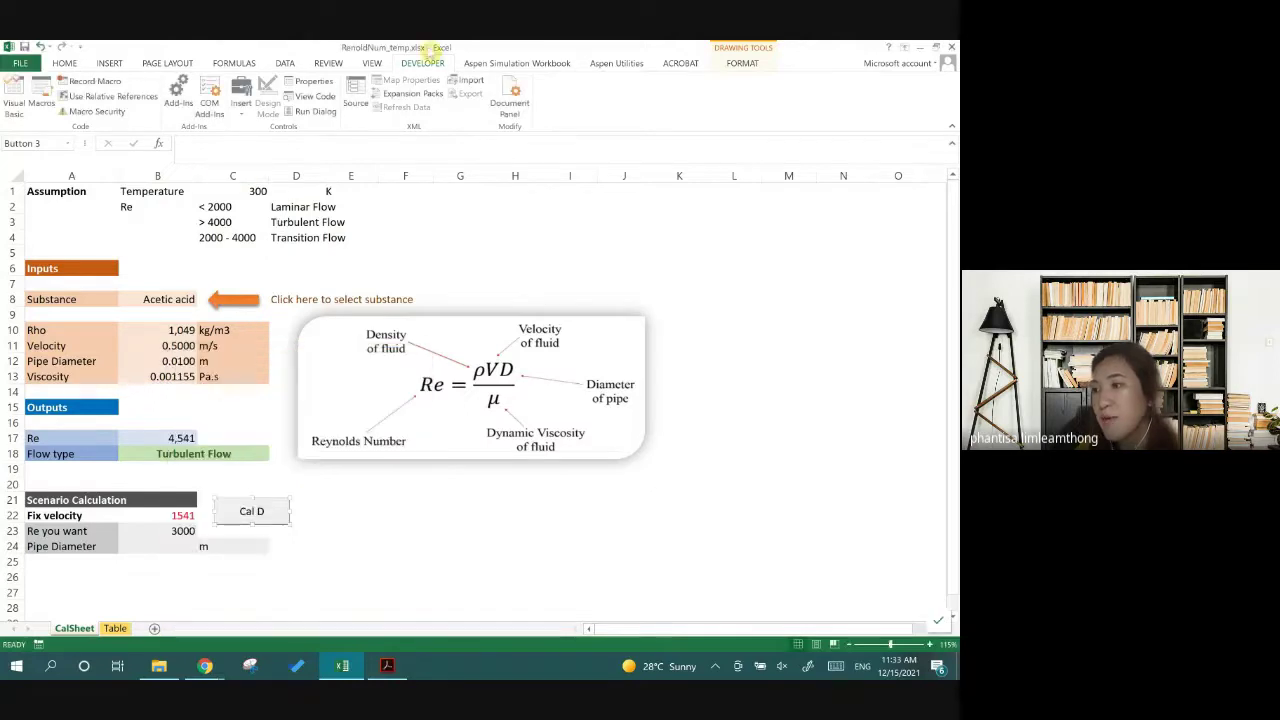
Record a new macro named CalD, stored in This Workbook
click(108, 81)
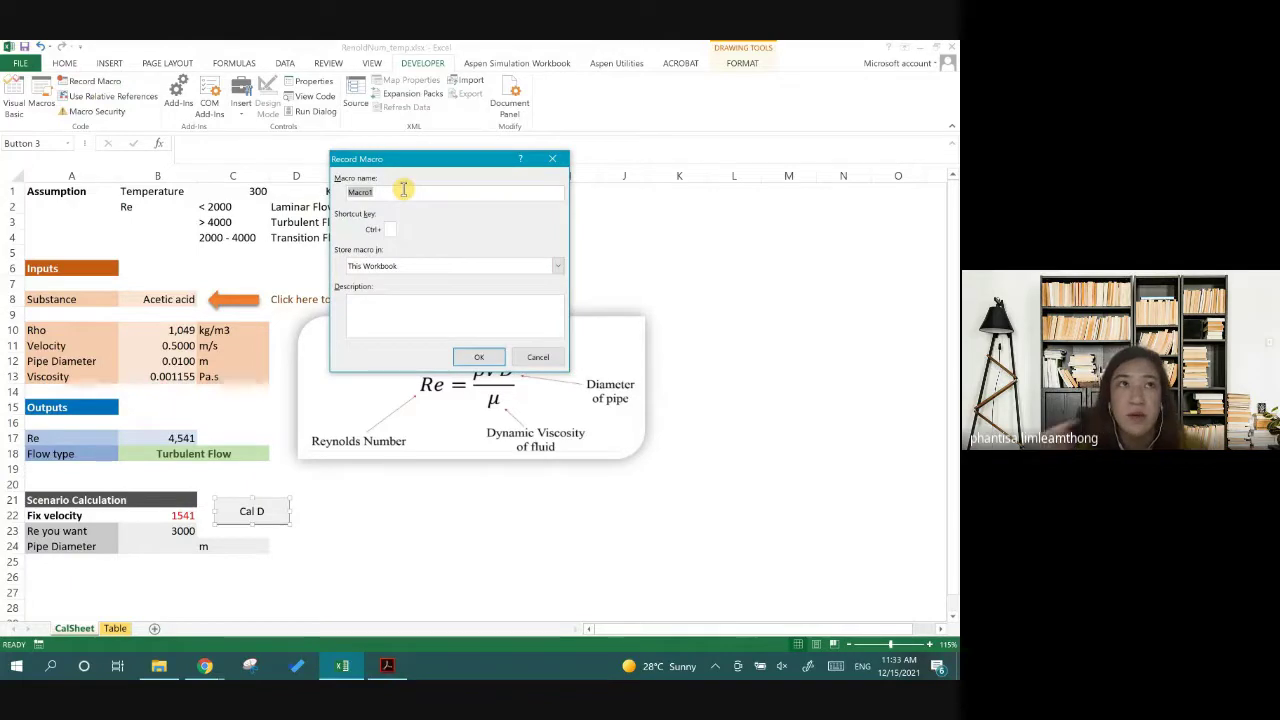
text(CalD)
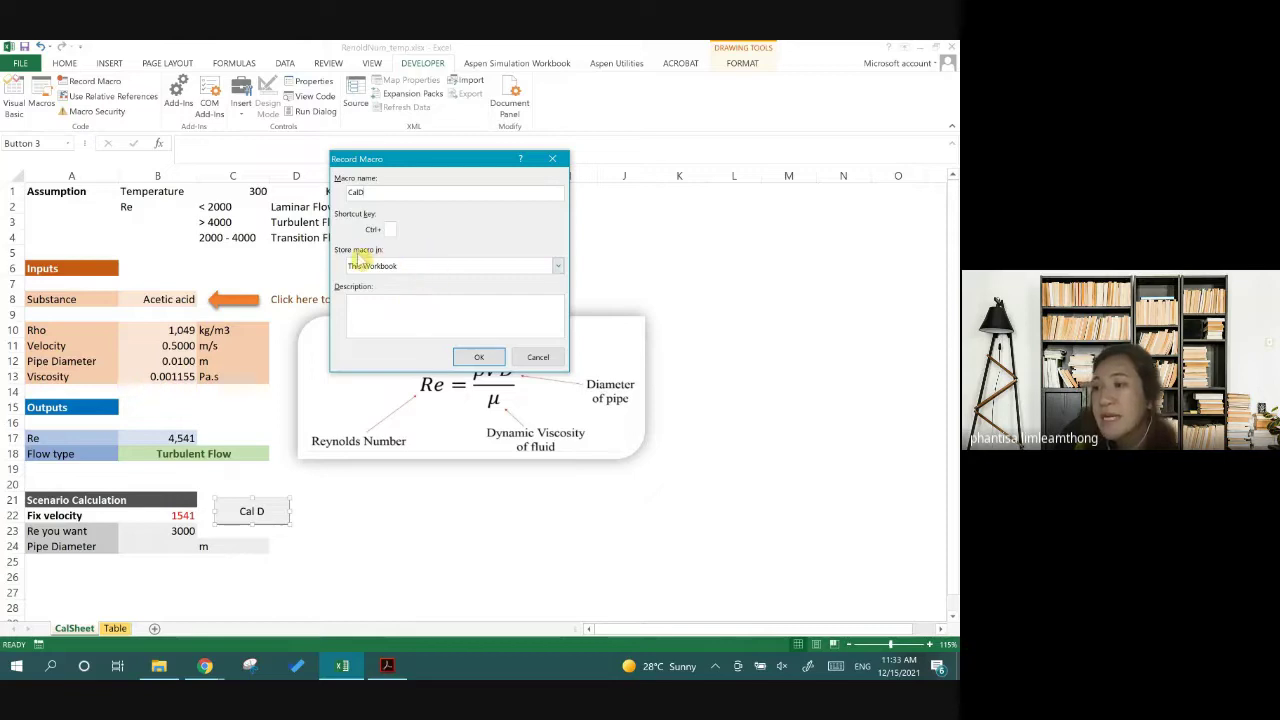
click(411, 265)
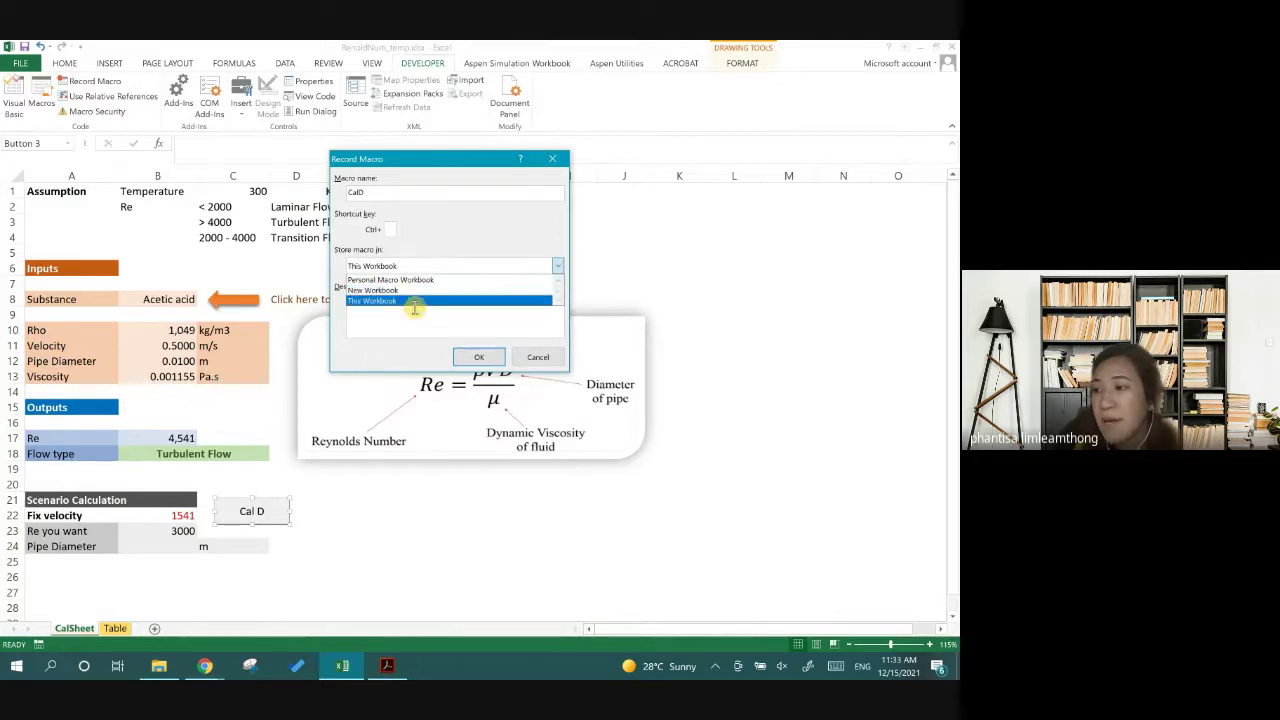
click(412, 300)
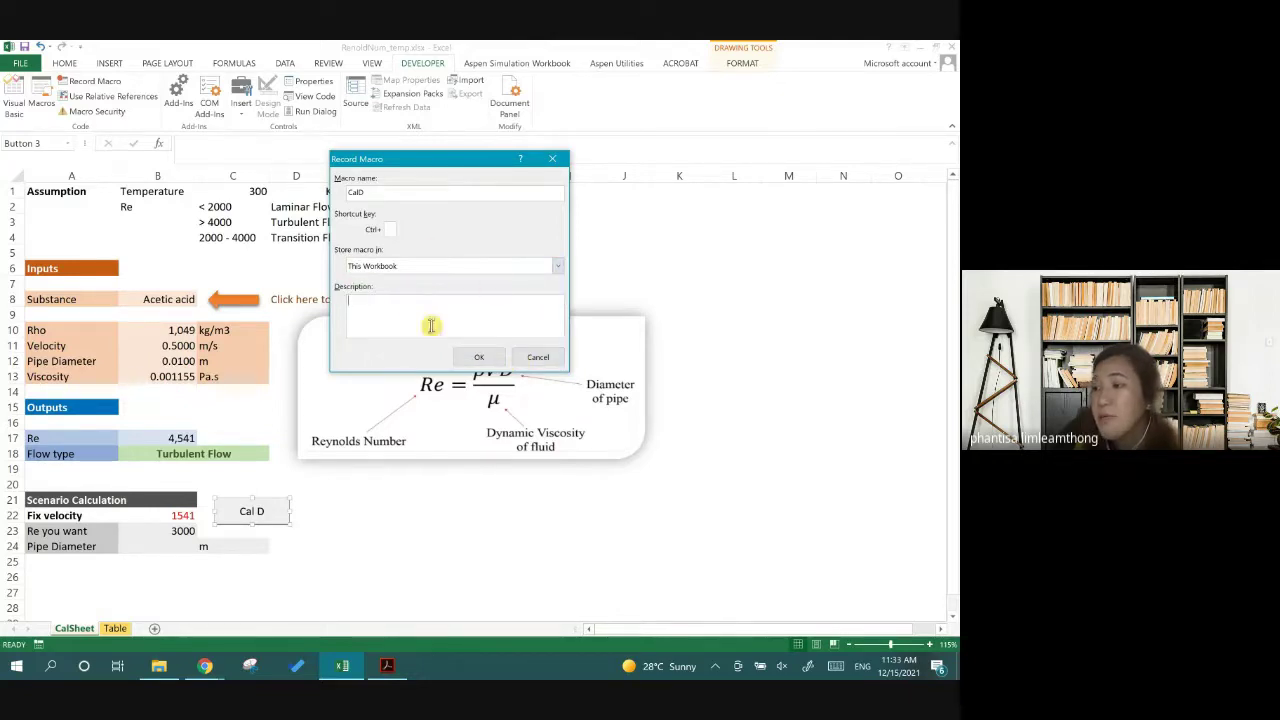
click(432, 325)
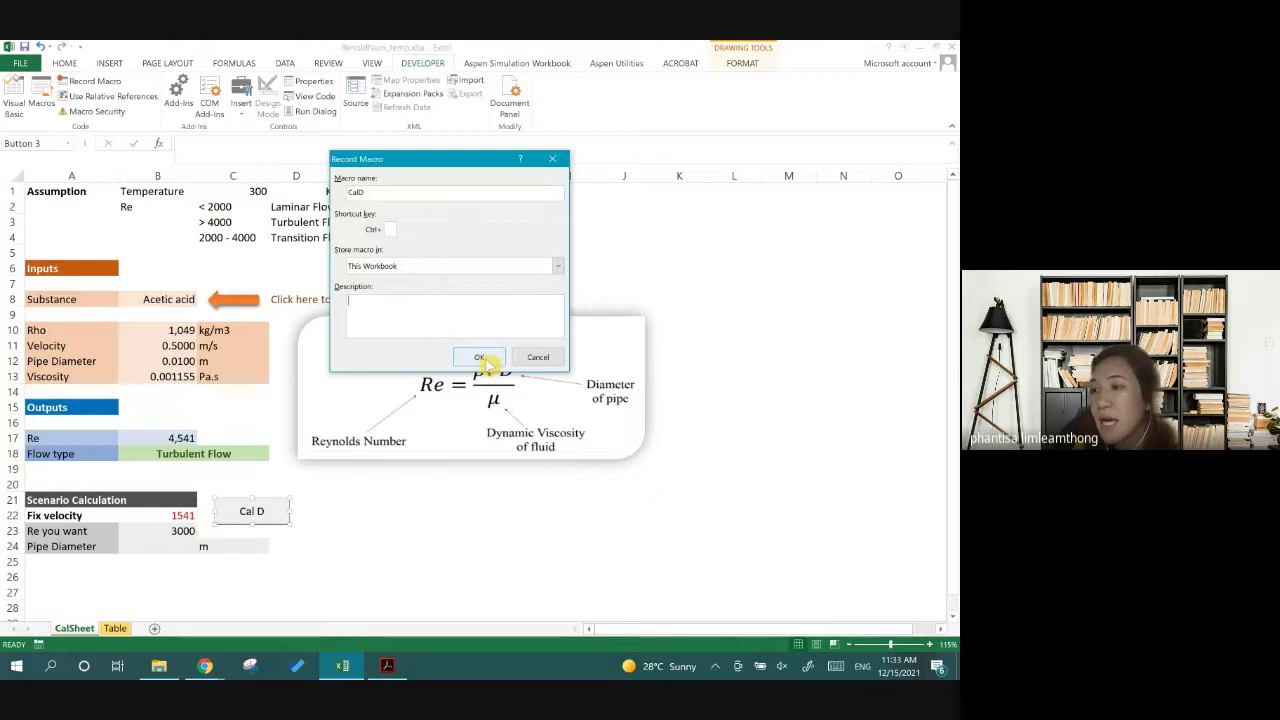
click(480, 358)
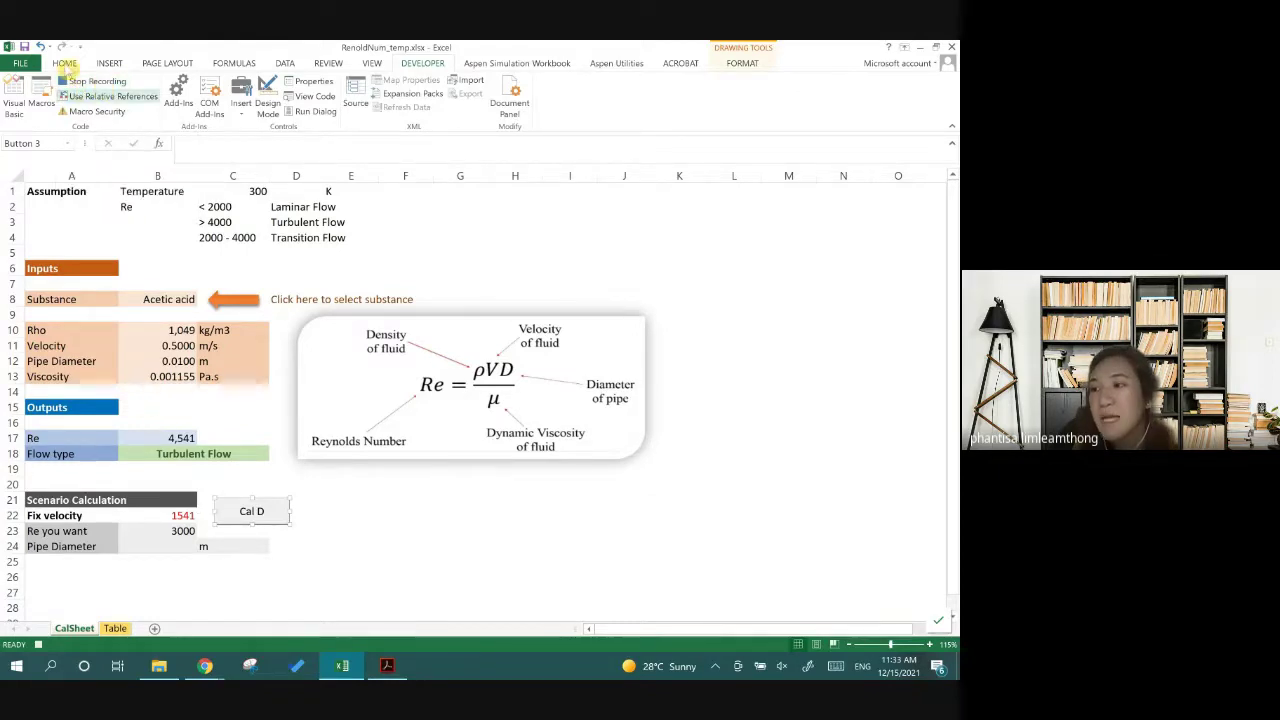
Goal Seek B22 to 0 by changing pipe diameter B12, accepting the 0.0066 m solution
click(285, 63)
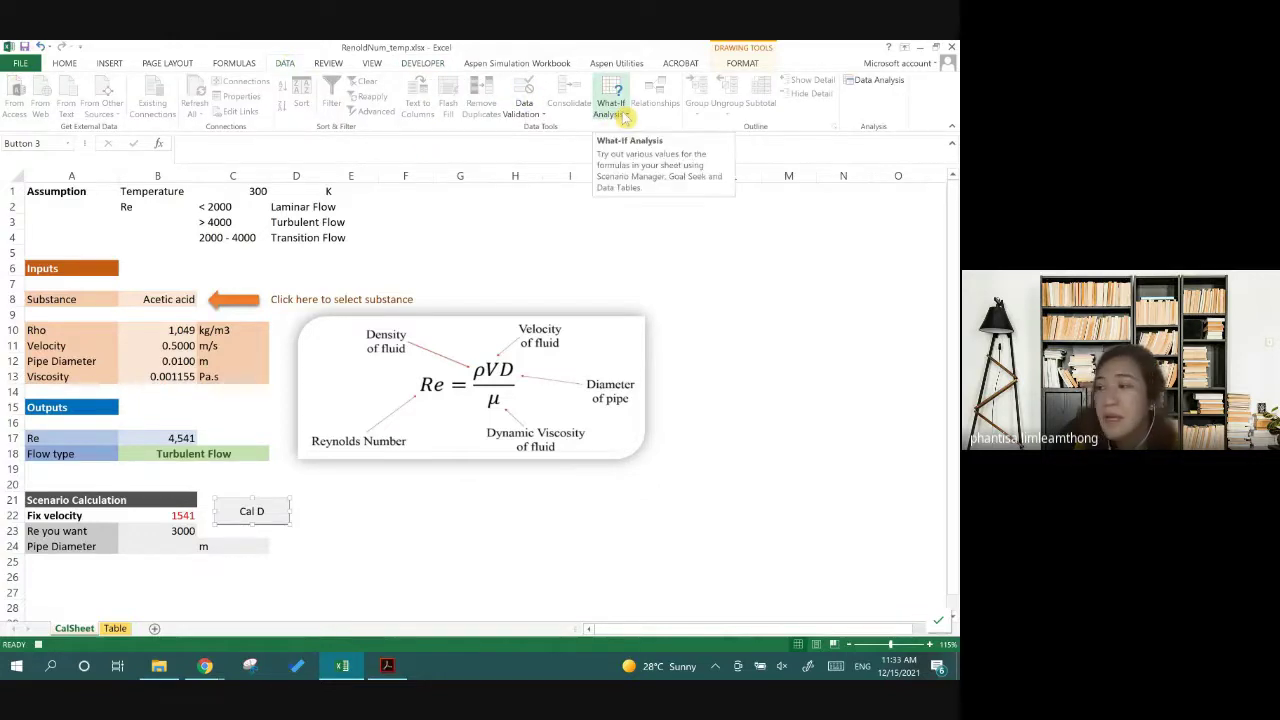
click(624, 117)
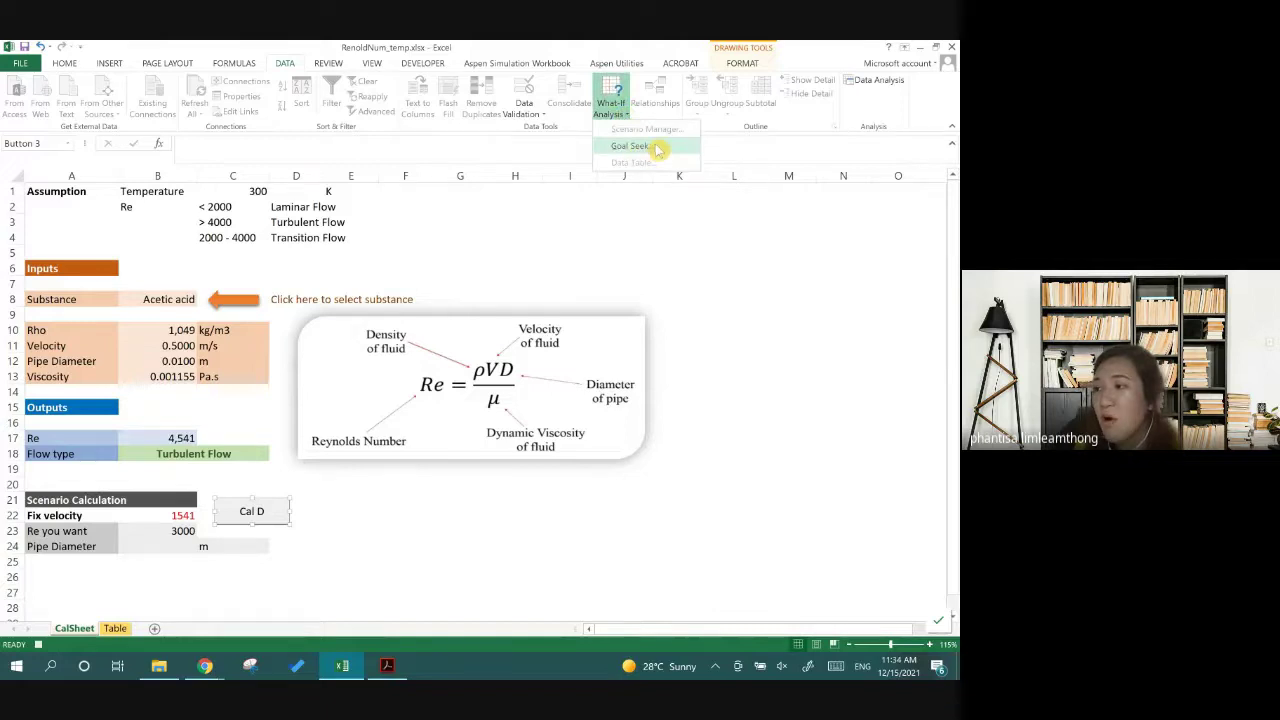
click(632, 146)
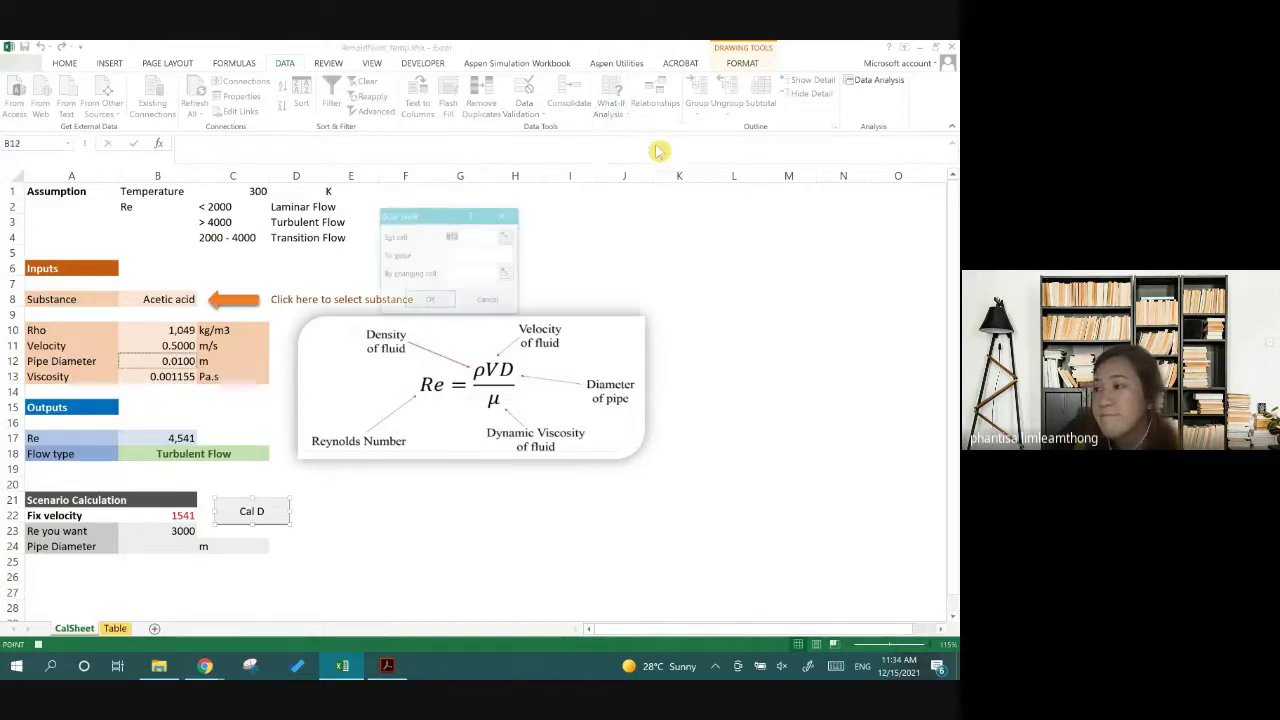
click(508, 237)
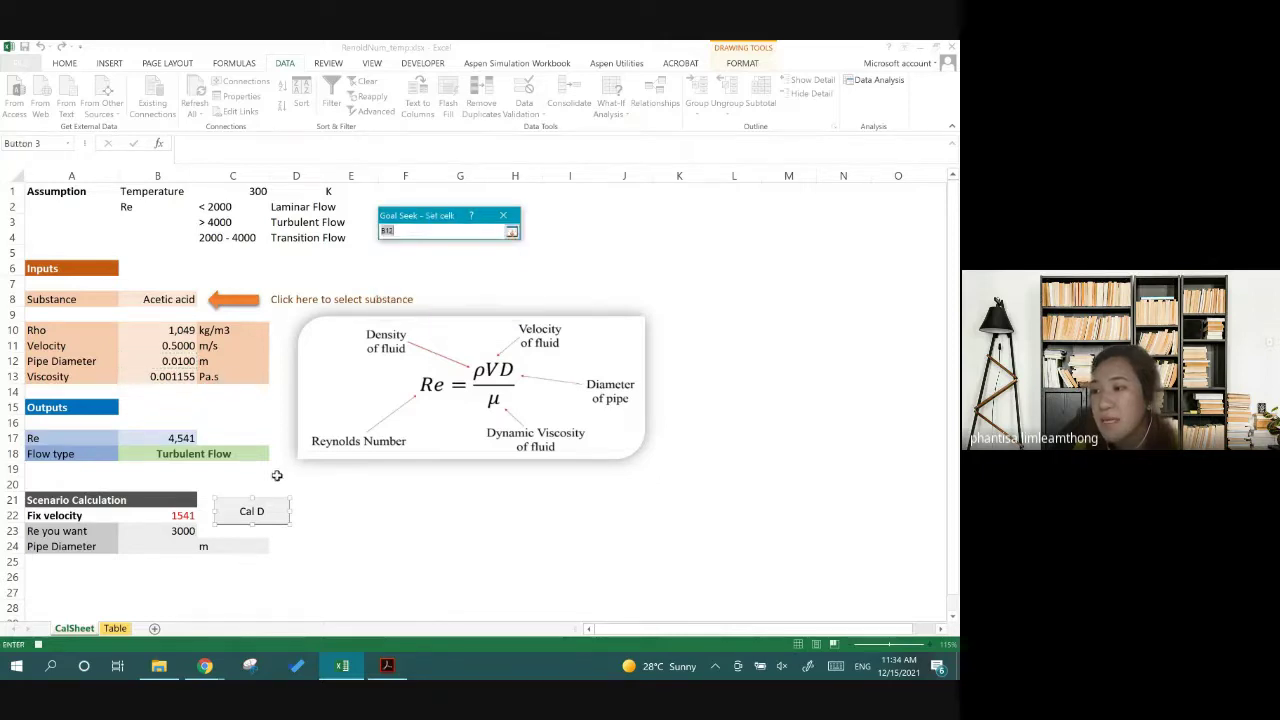
click(157, 517)
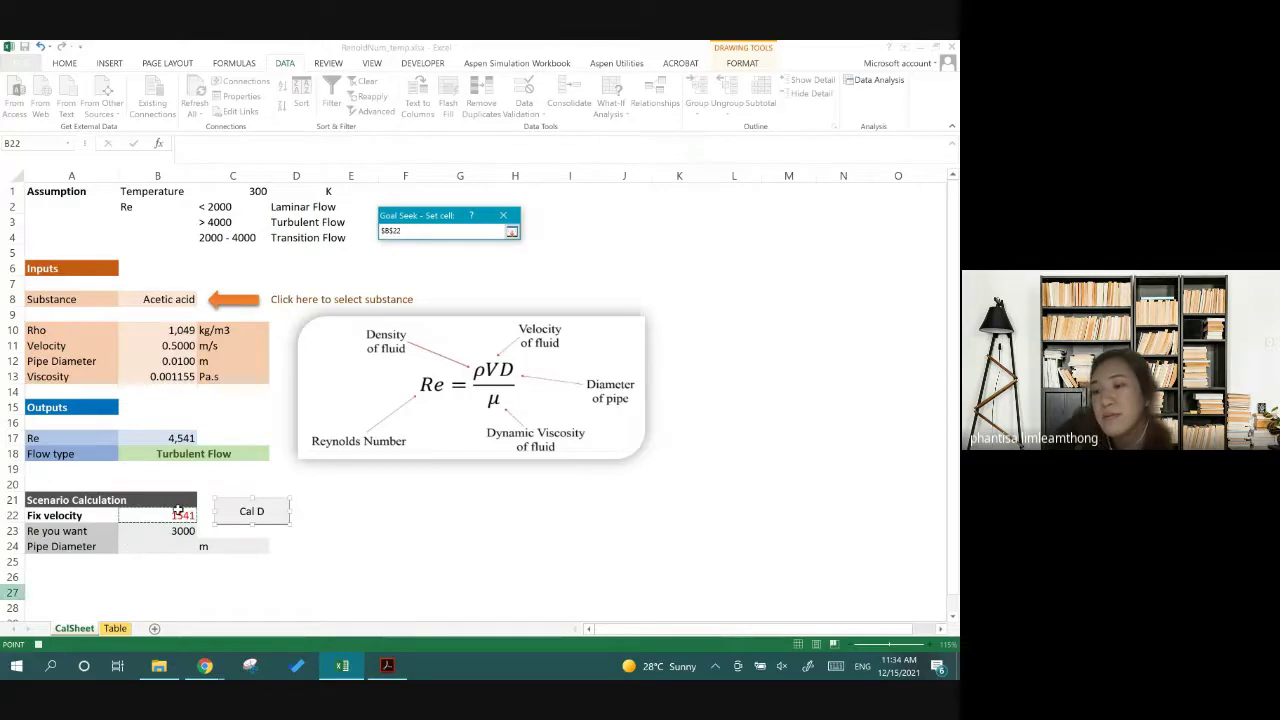
click(511, 231)
click(493, 257)
text(0)
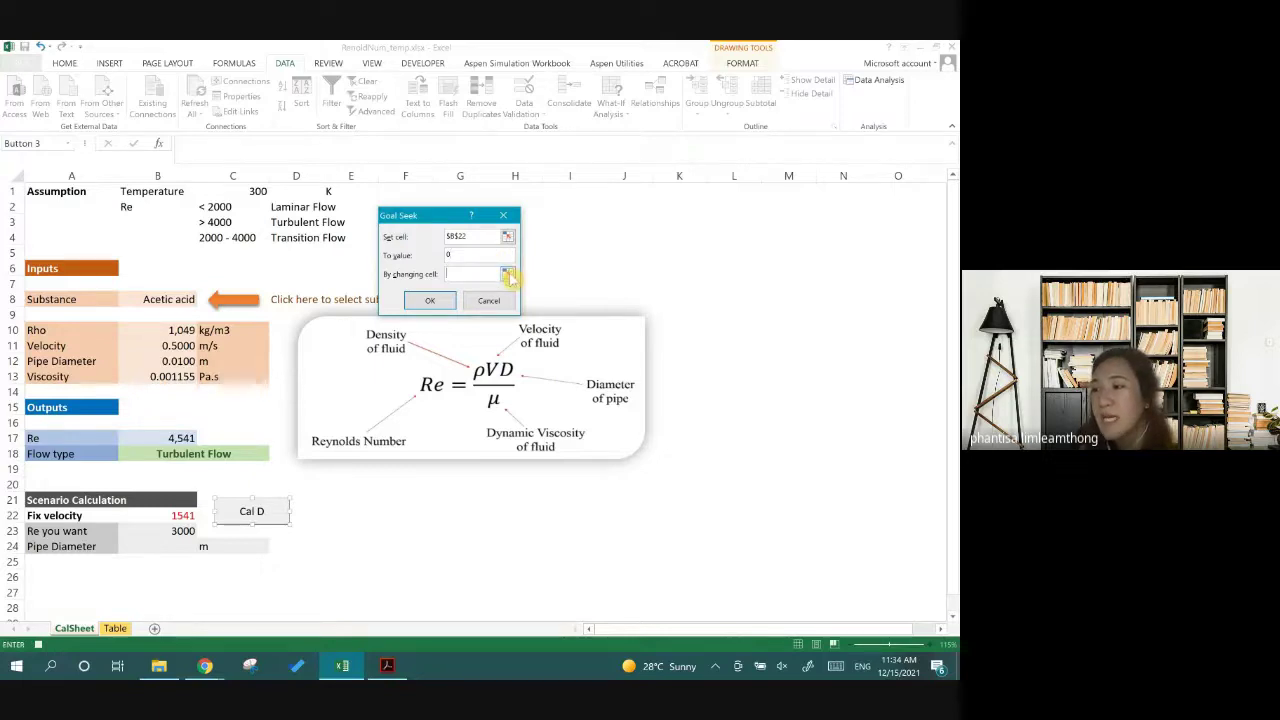
click(508, 273)
click(165, 361)
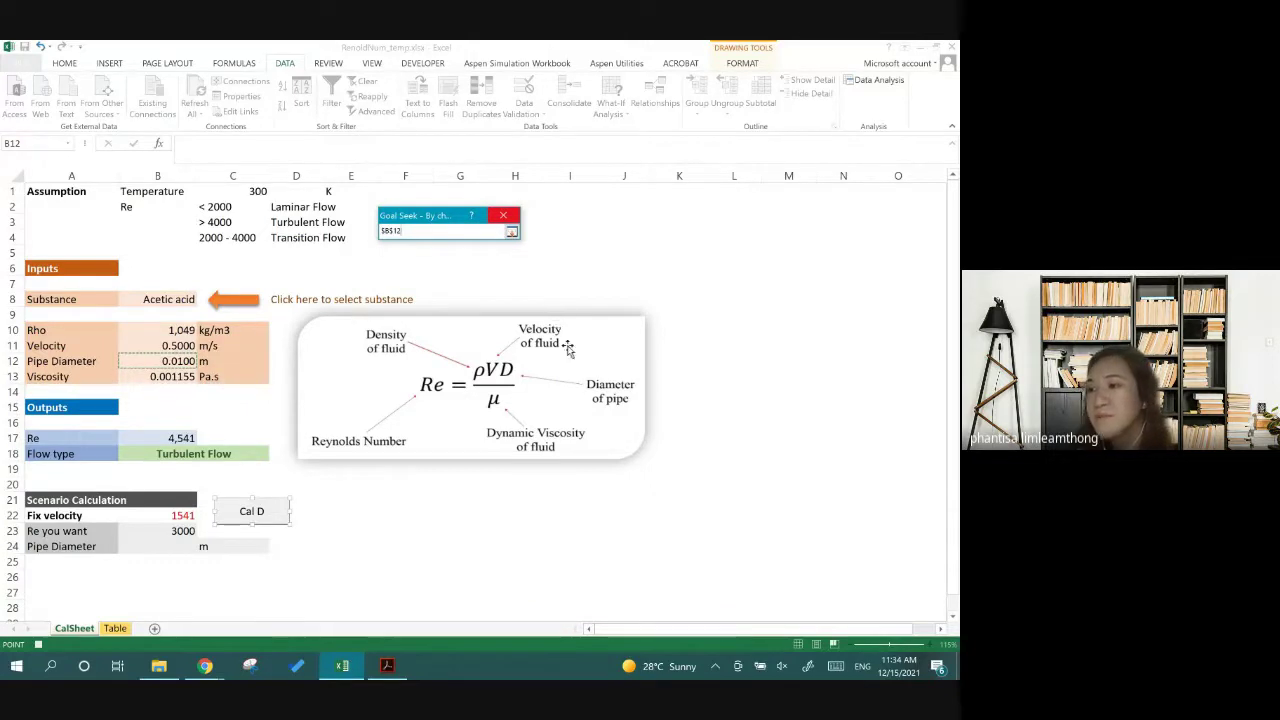
click(512, 232)
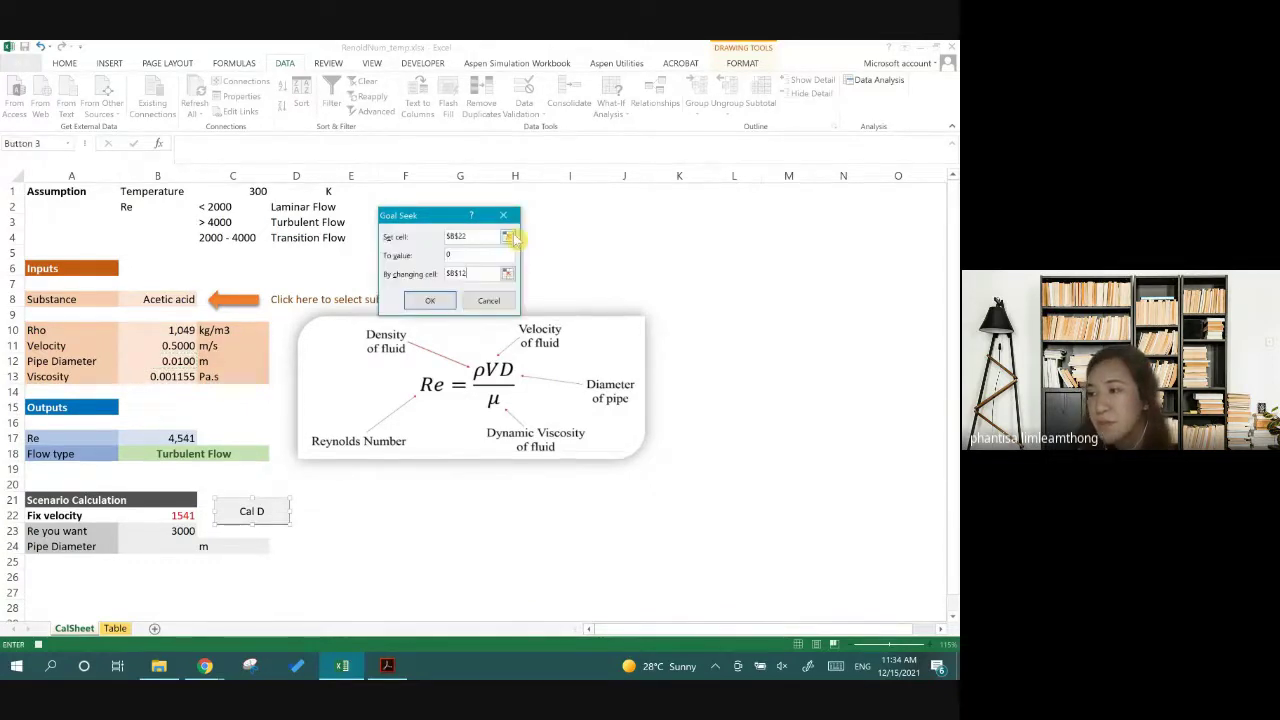
click(422, 304)
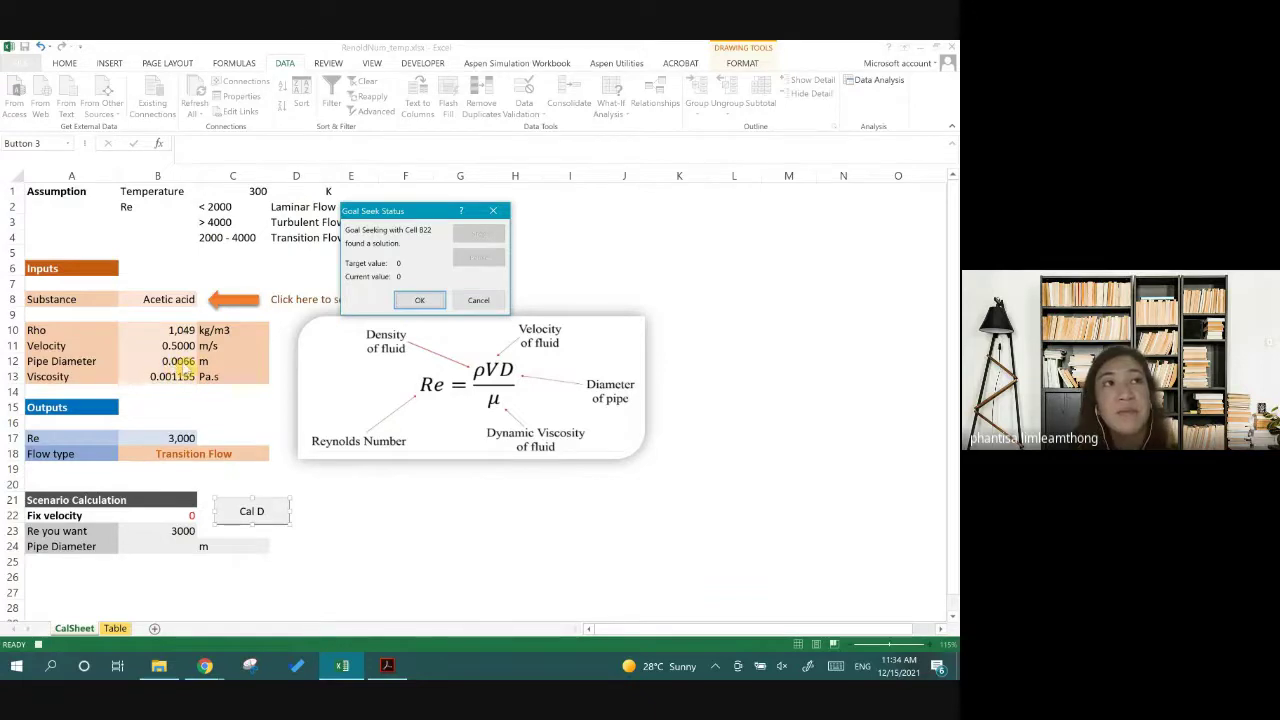
click(419, 303)
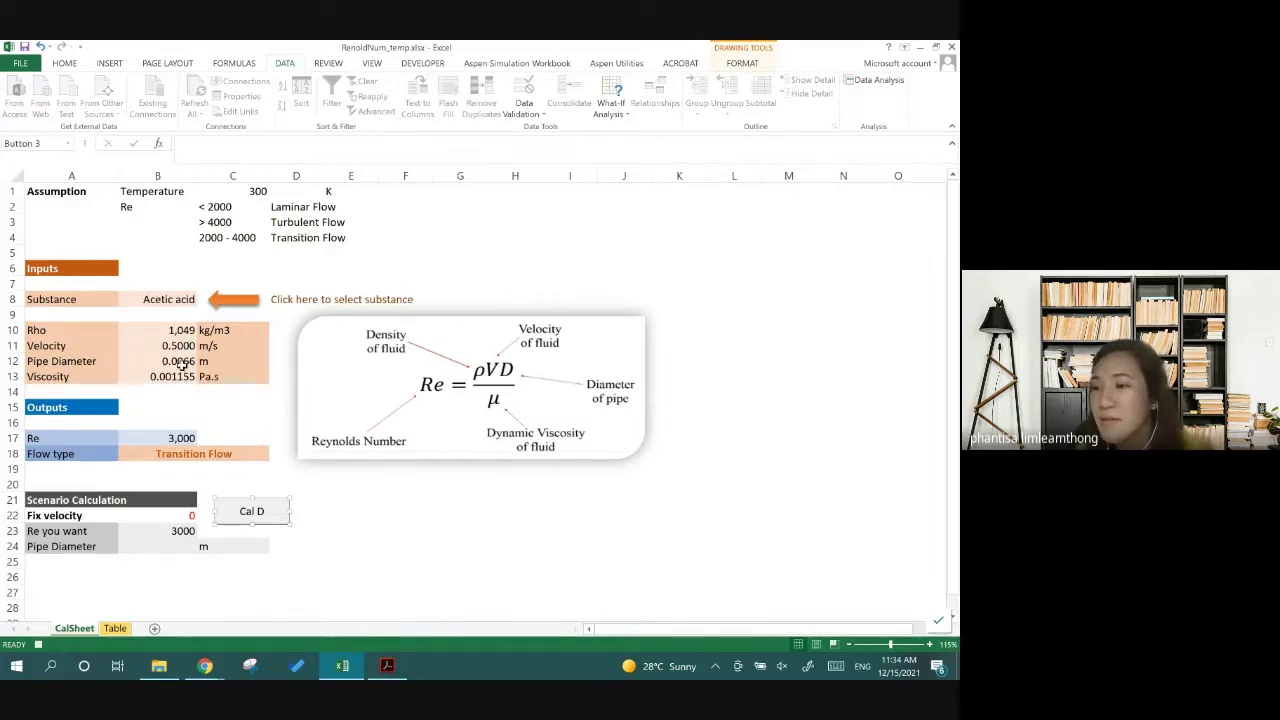
Copy the 0.0066 diameter from B12 and paste it as a value into B24
click(180, 363)
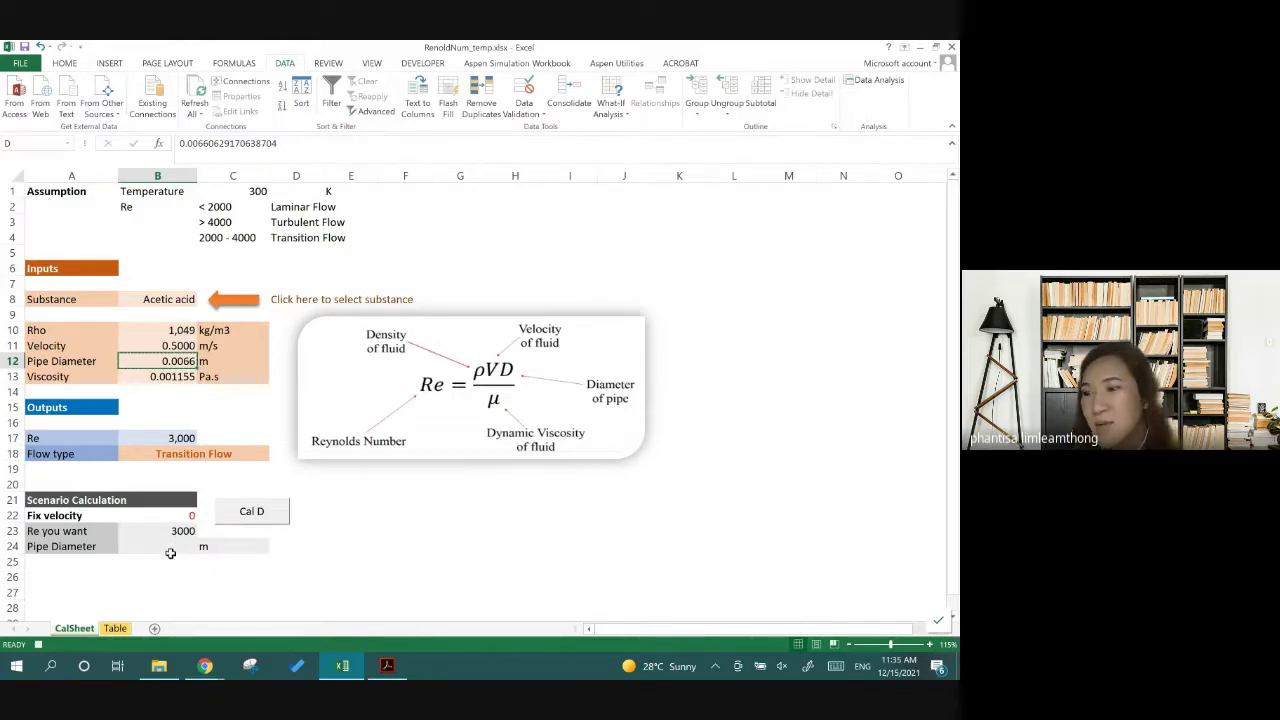
key(ctrl+c)
click(169, 549)
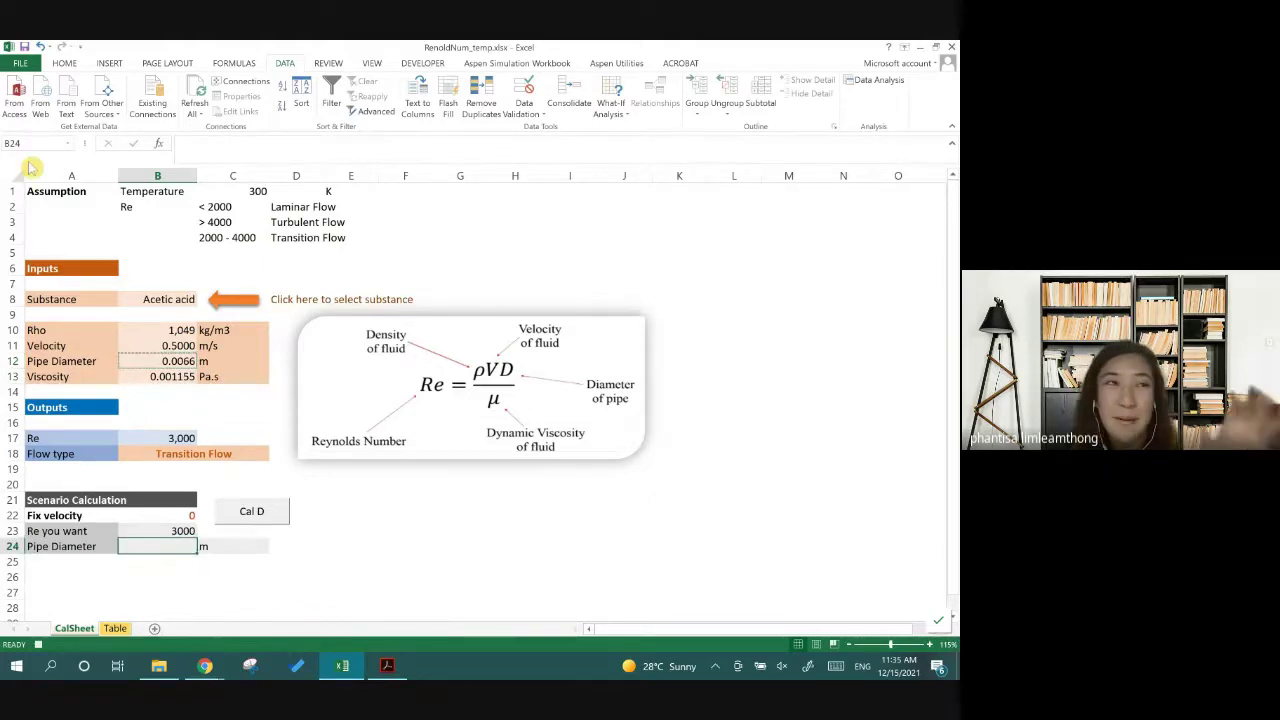
click(64, 63)
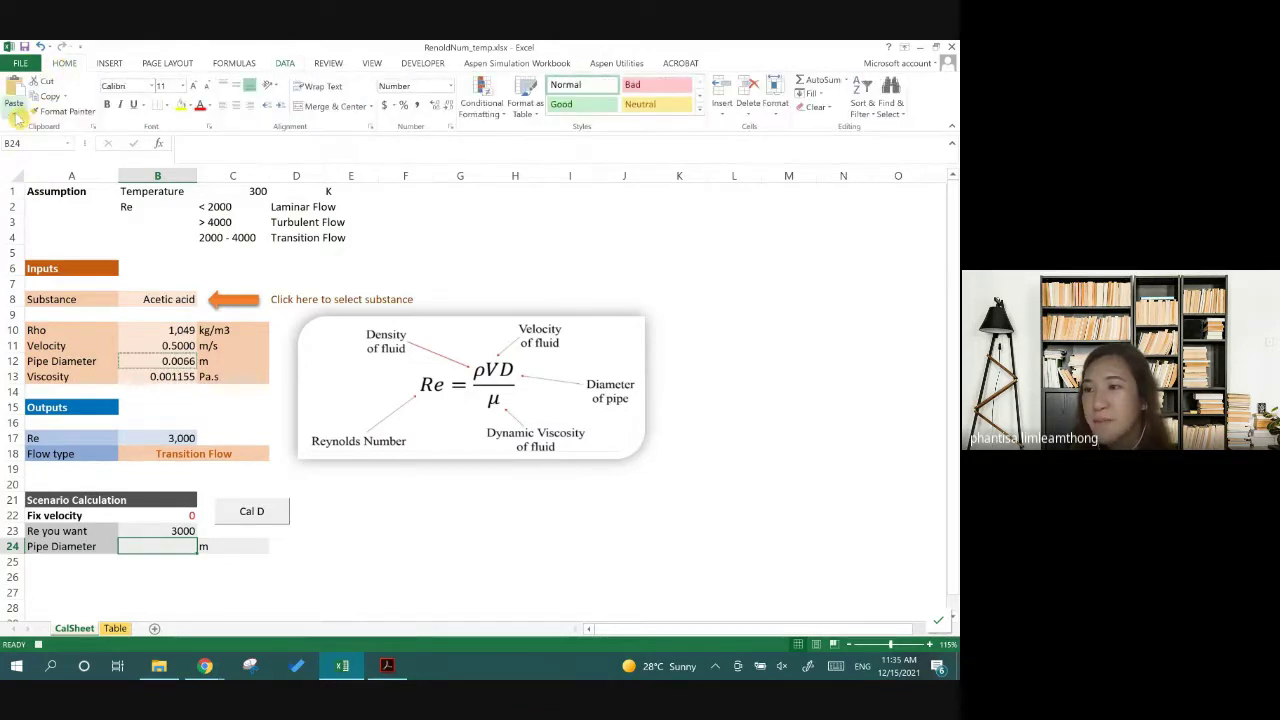
click(15, 113)
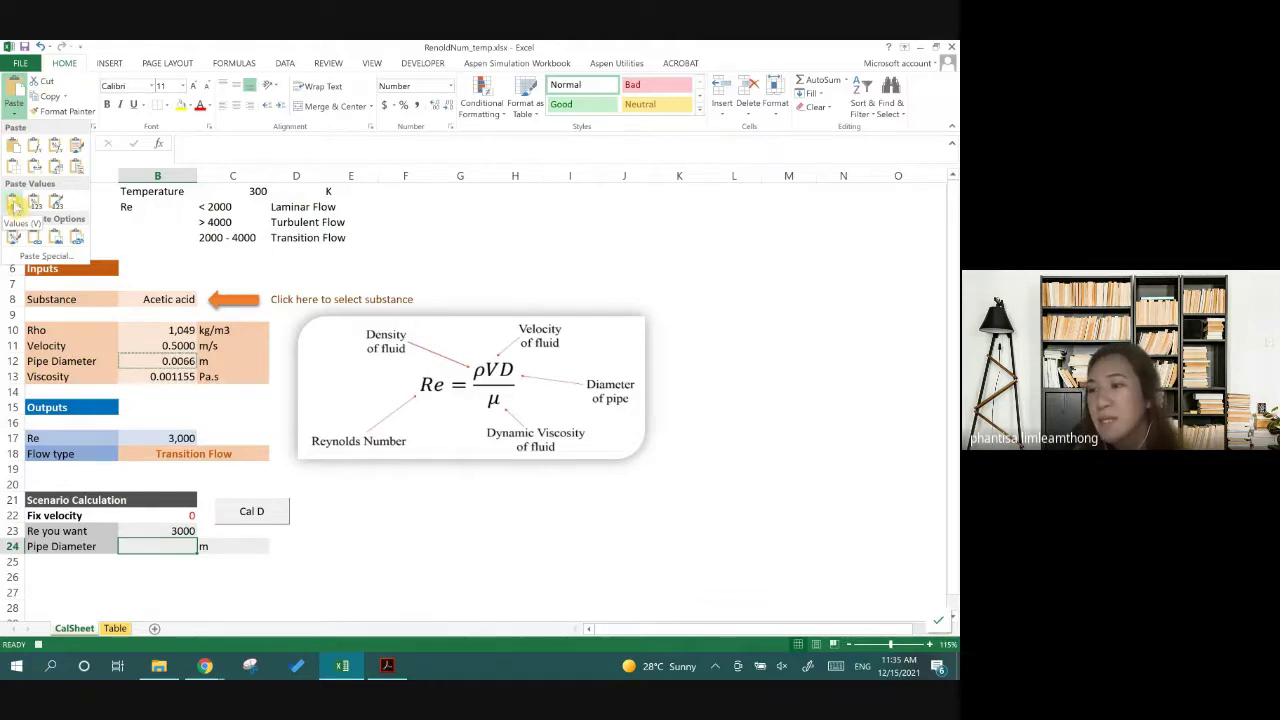
click(14, 204)
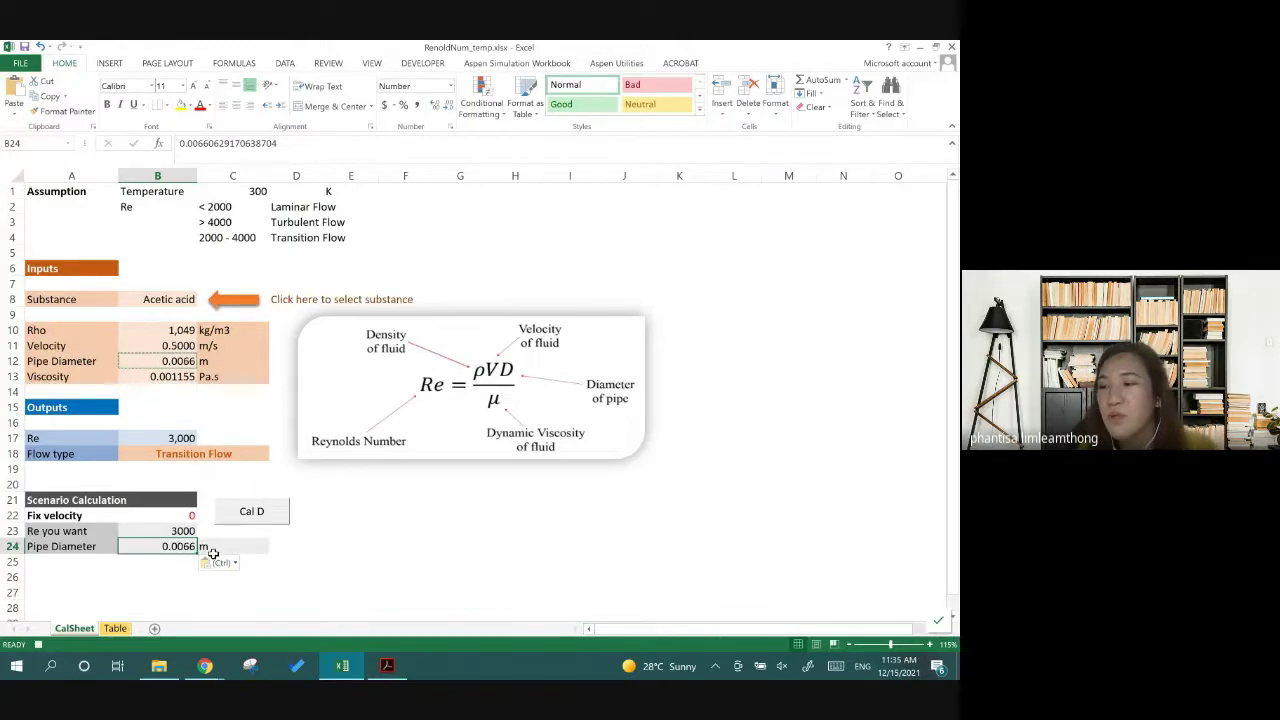
click(406, 64)
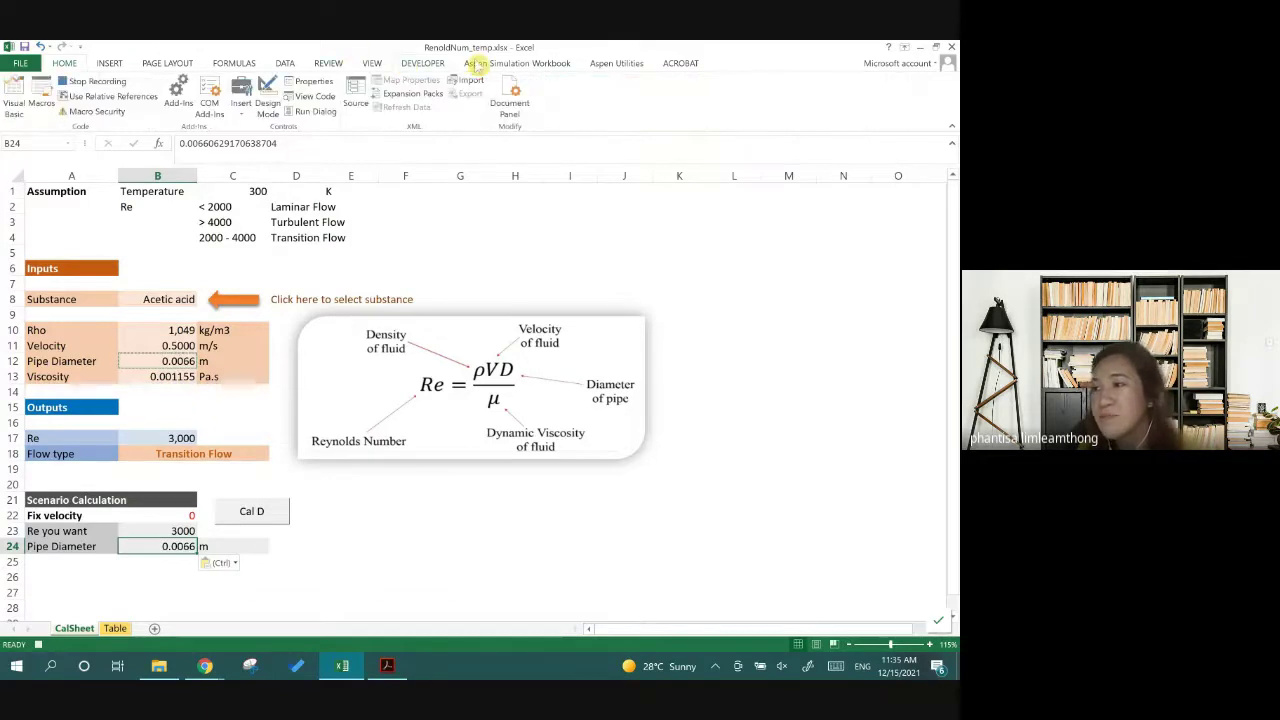
Stop recording and assign the CalD macro to the Cal D button
click(97, 82)
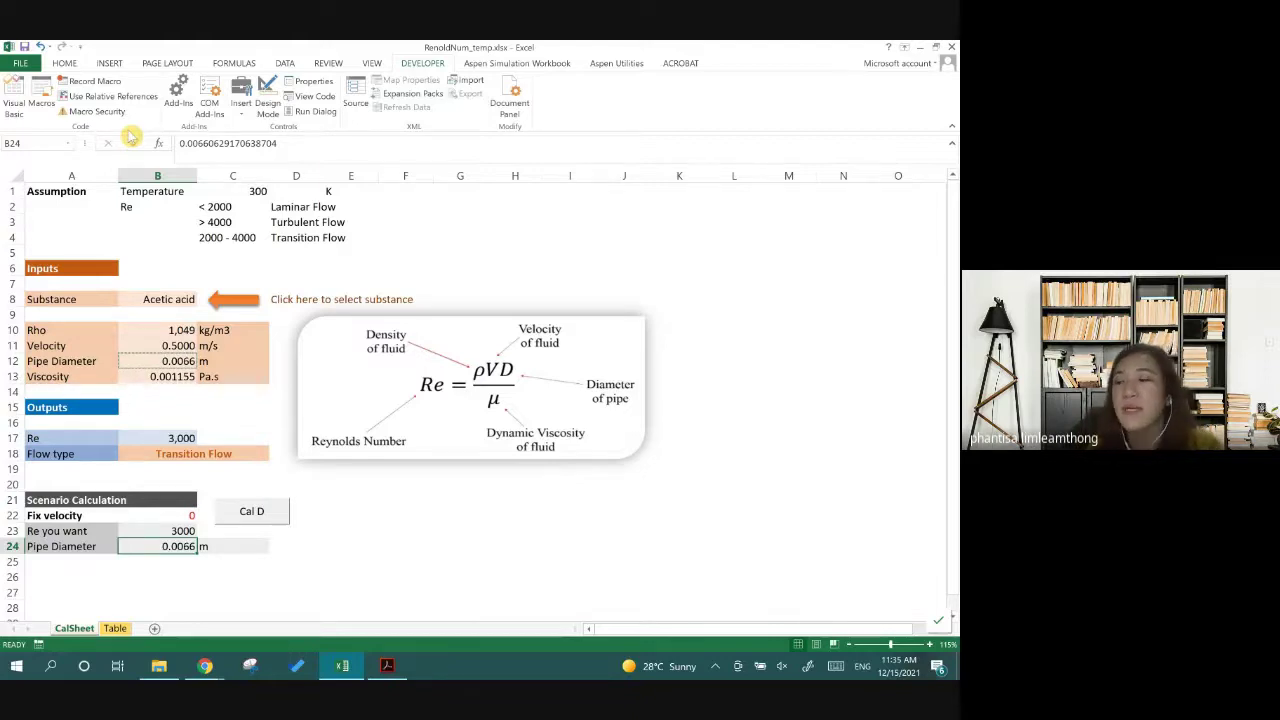
right_click(275, 503)
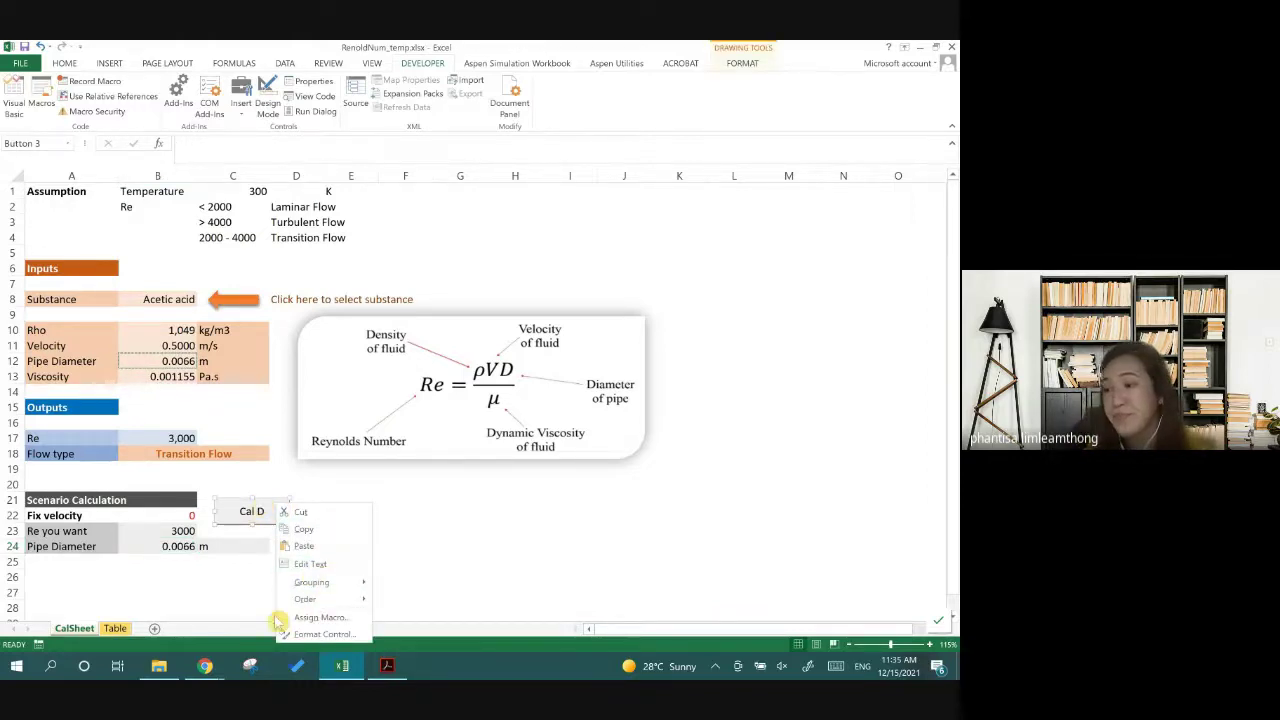
click(316, 618)
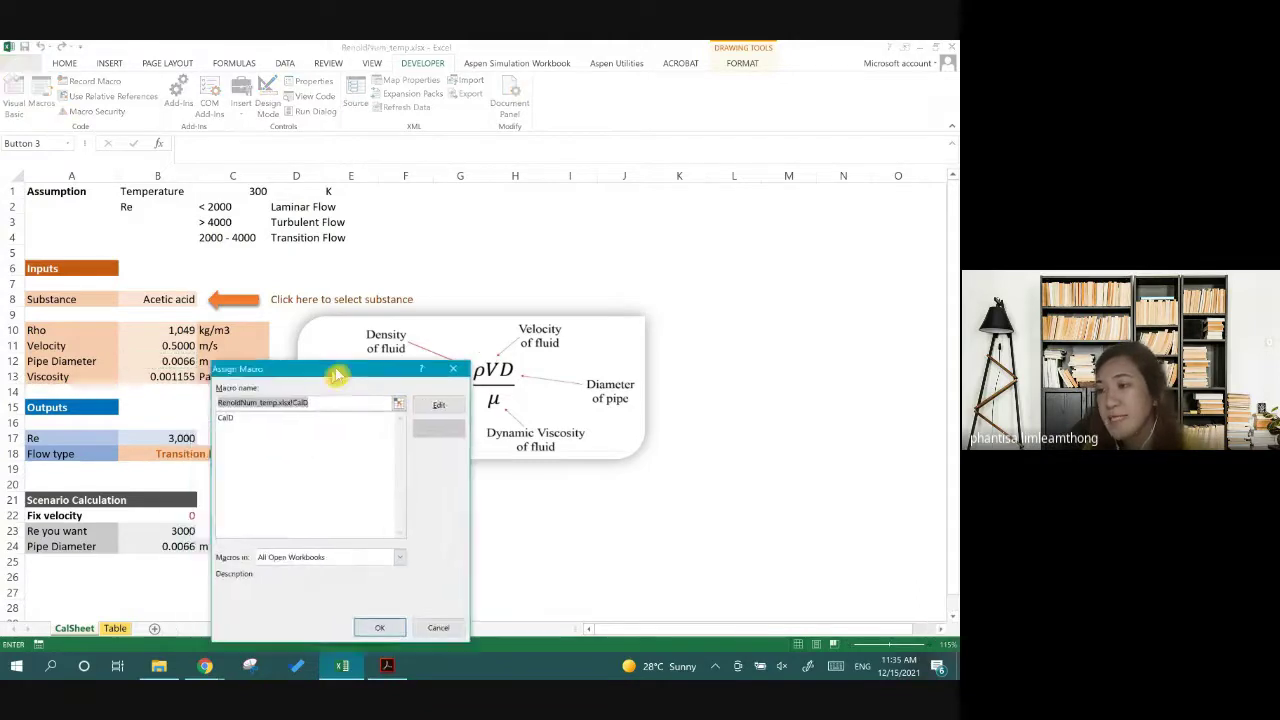
mouse_move(334, 371)
mouse_down()
mouse_move(490, 204)
mouse_move(493, 227)
mouse_up()
click(500, 265)
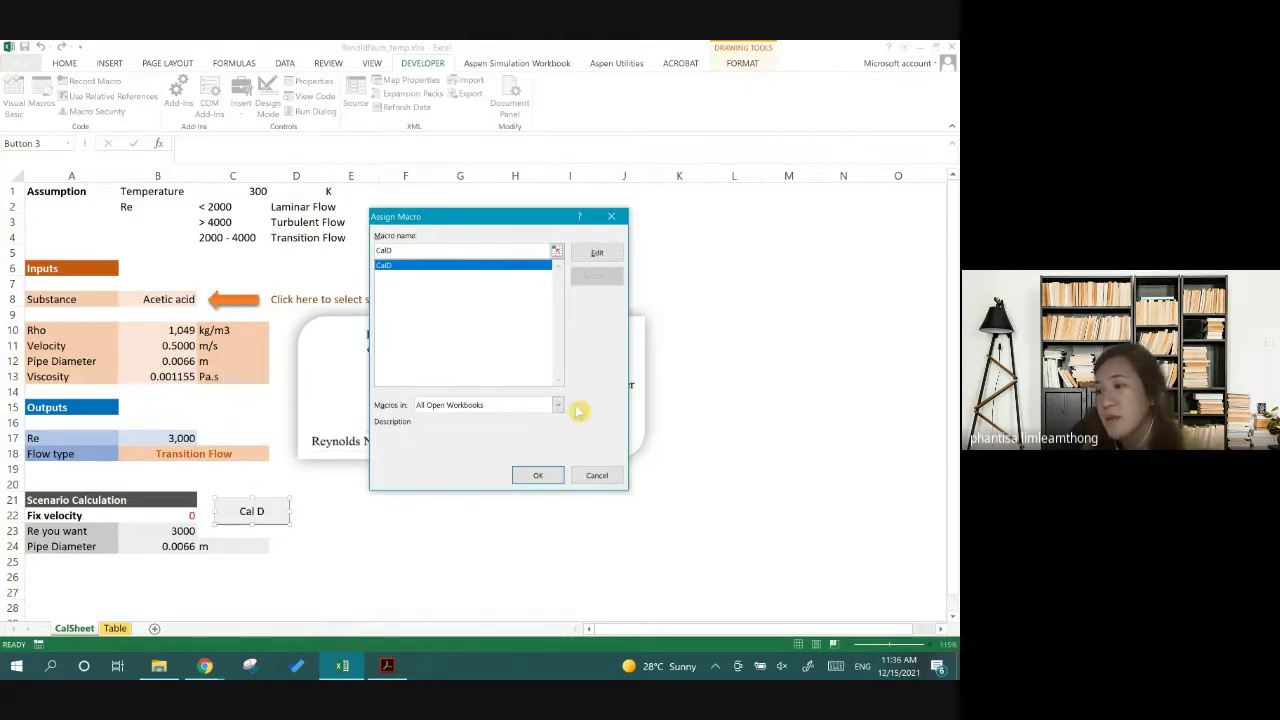
click(541, 476)
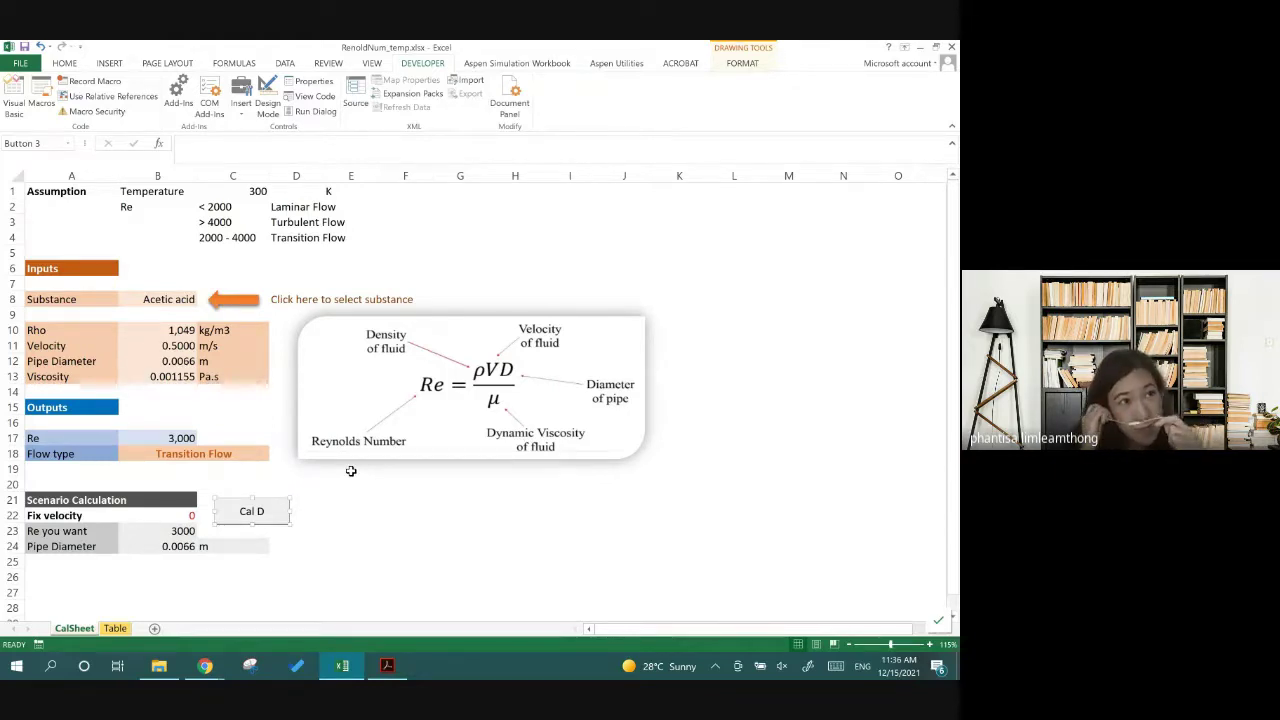
click(273, 487)
Set the target Re in B23 to 4500 and run the Cal D macro
key(Left)
key(Left)
key(Down)
key(Down)
key(Down)
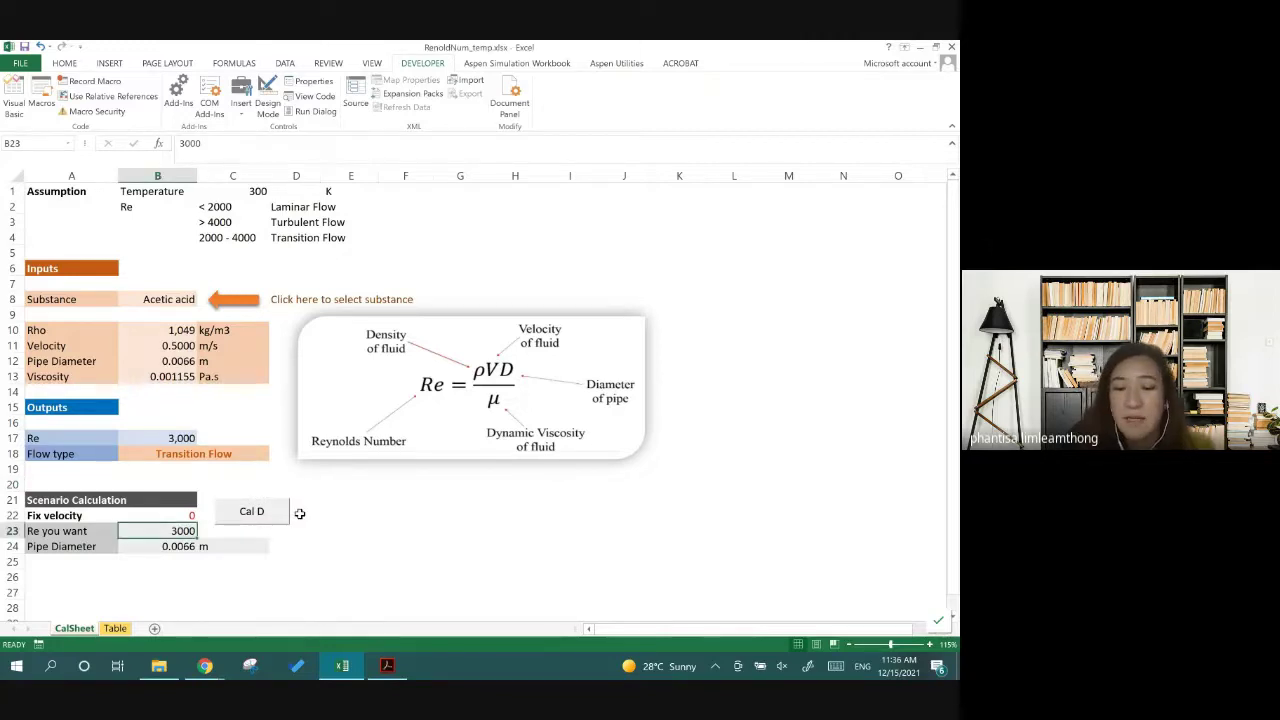
text(450)
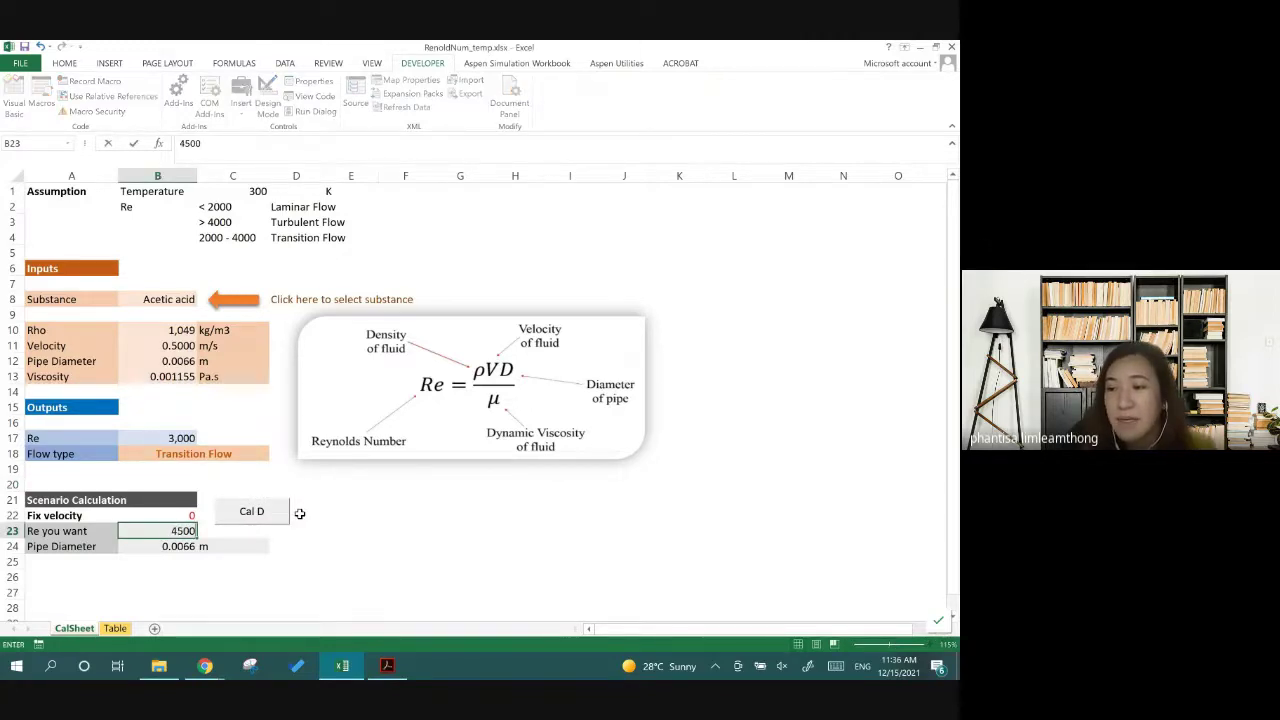
key(Return)
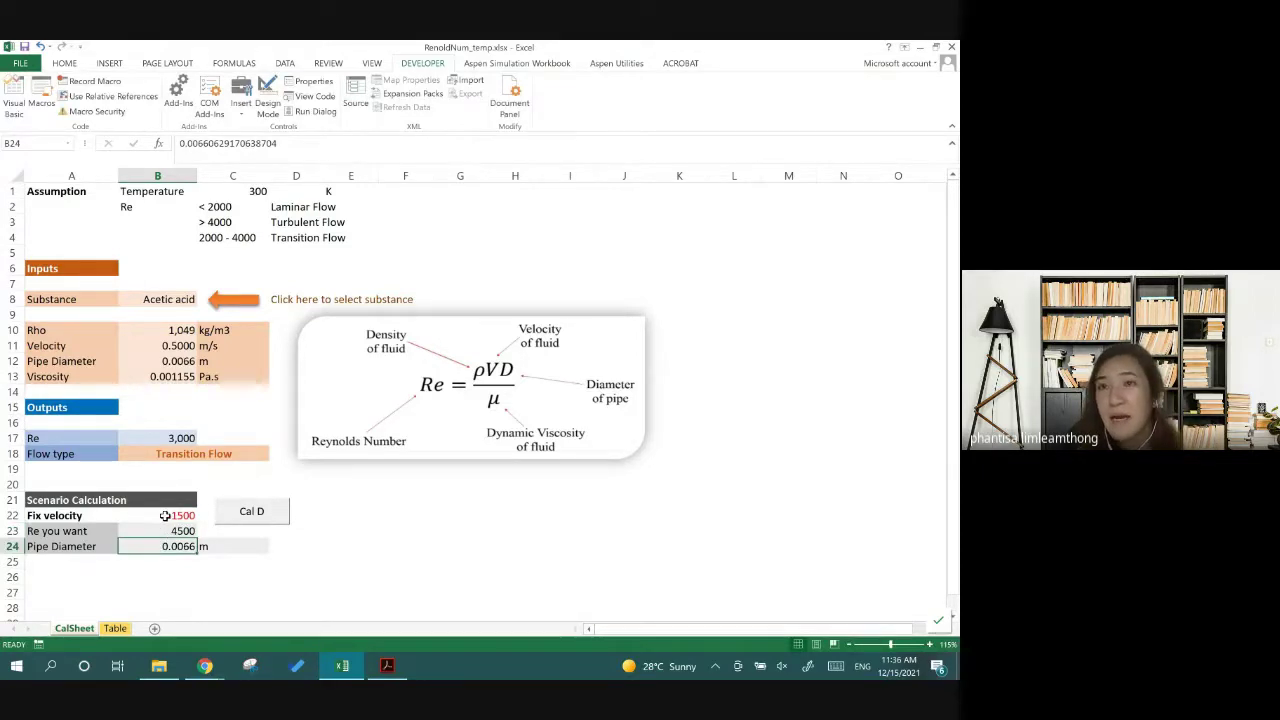
click(163, 515)
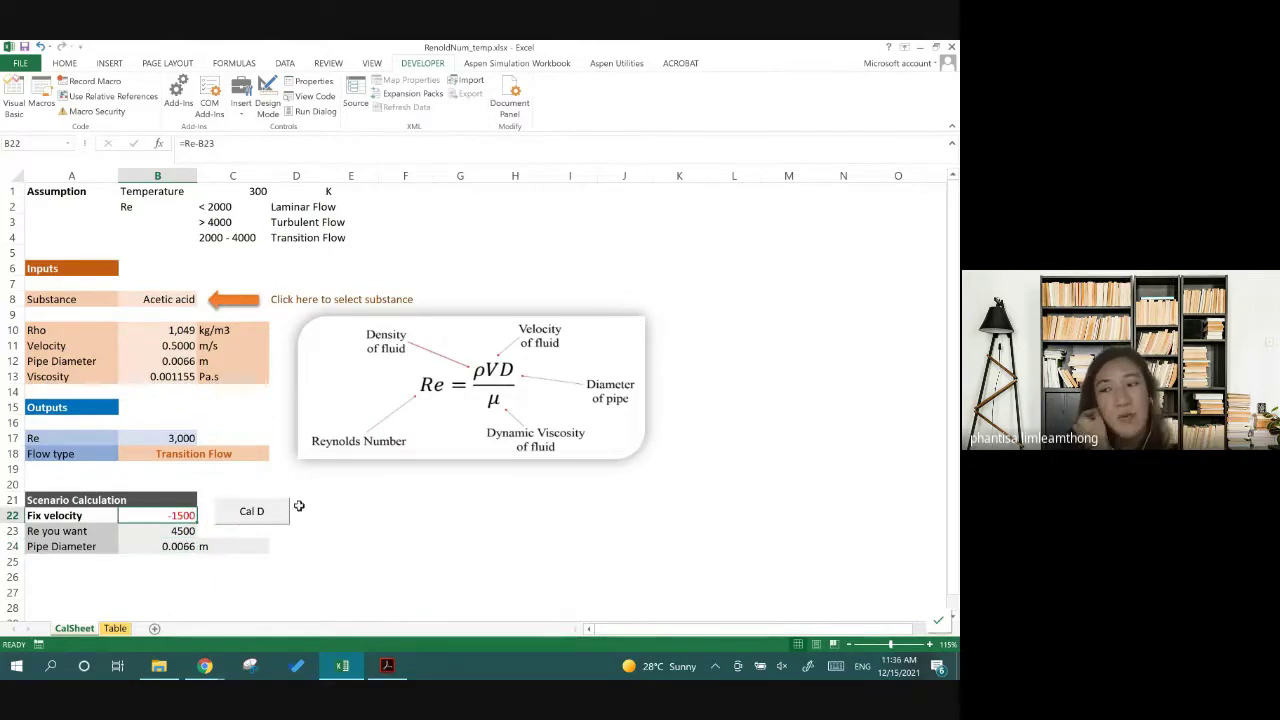
click(268, 513)
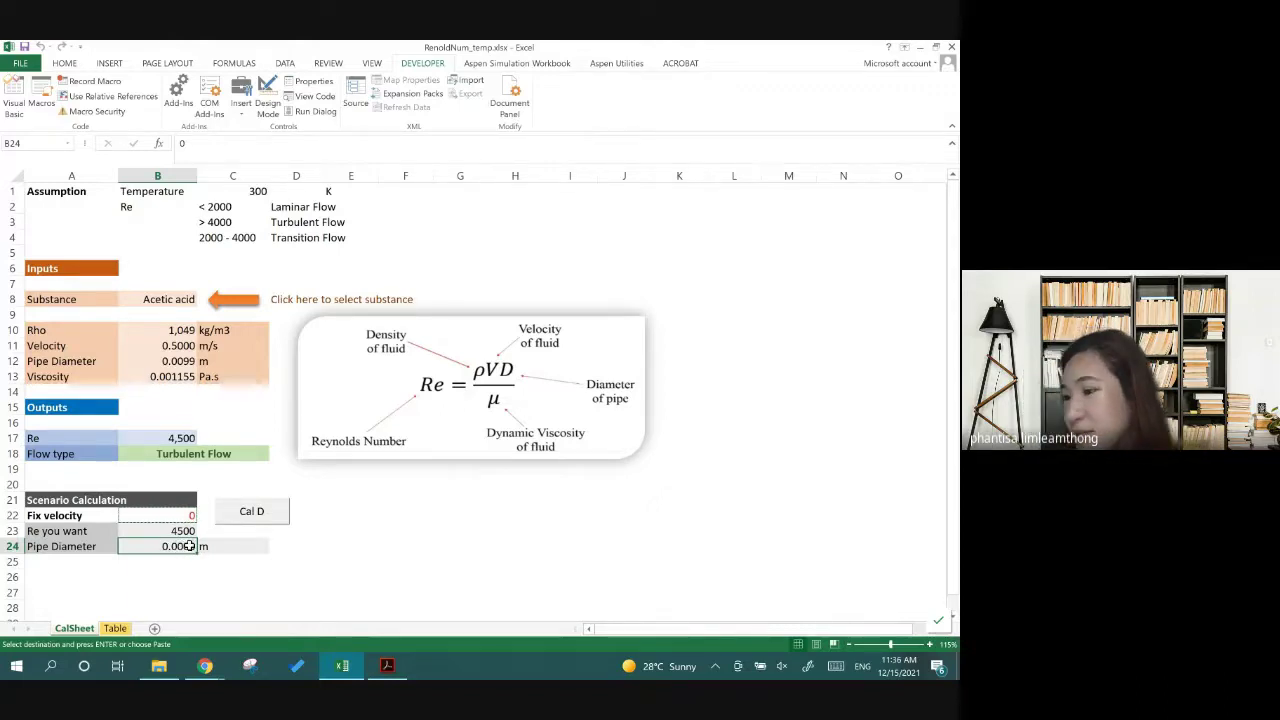
Check the resulting pipe diameter in B12 and B24, then open the Visual Basic editor
click(183, 361)
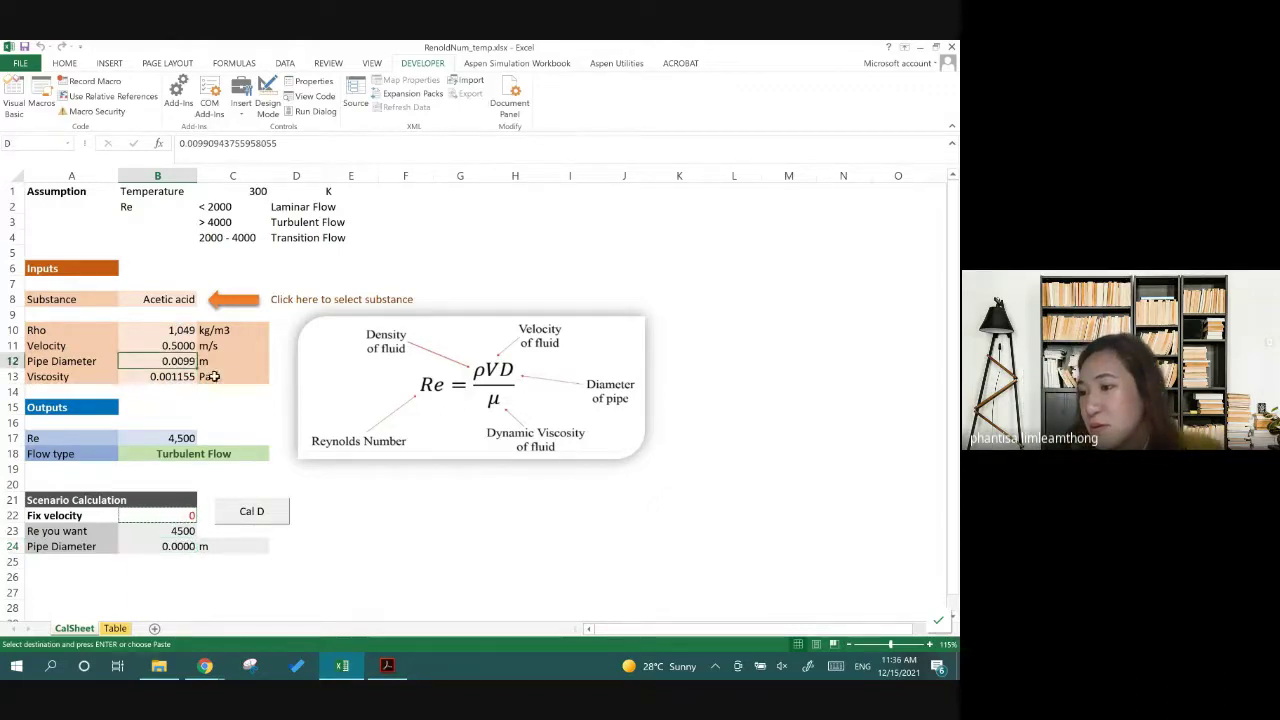
click(170, 546)
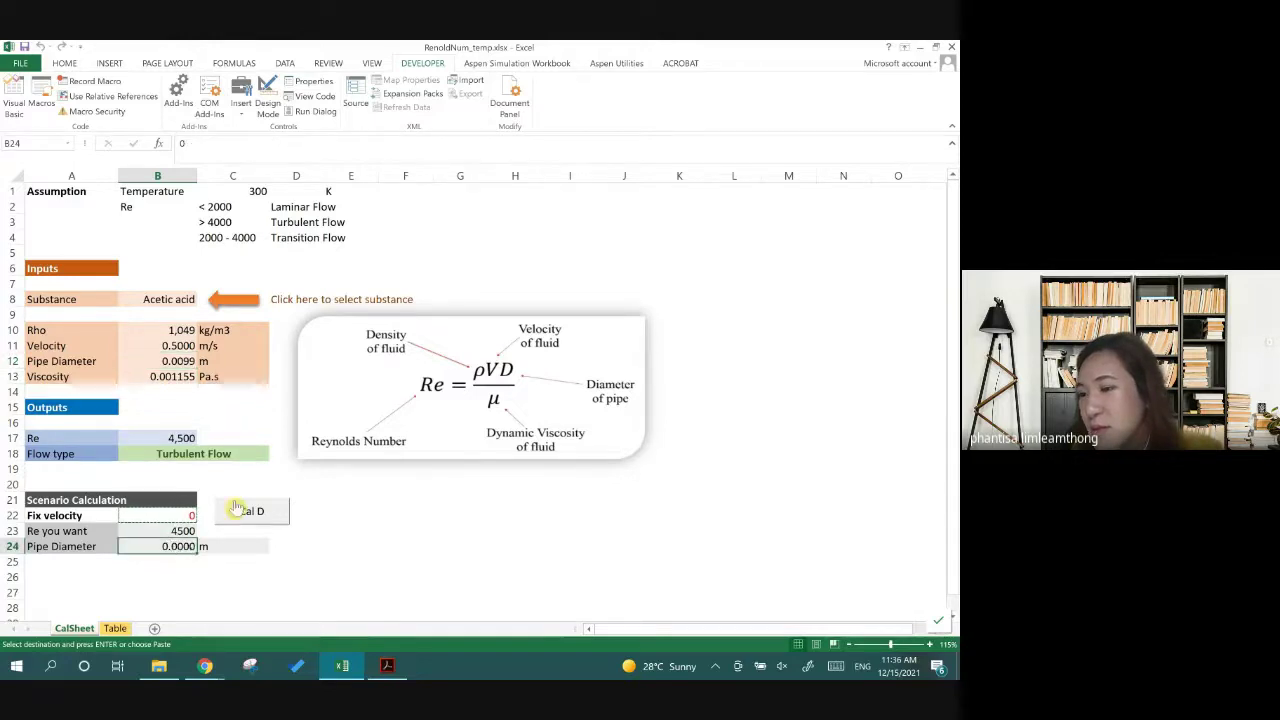
click(230, 470)
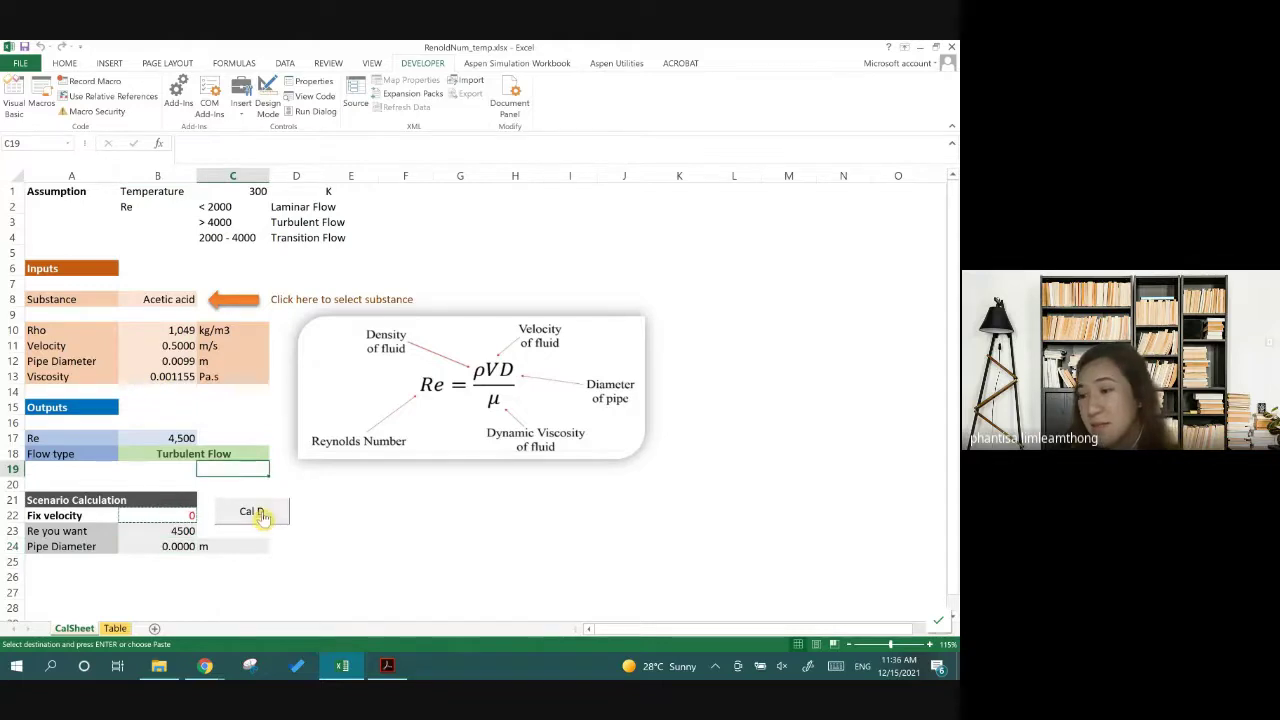
click(12, 105)
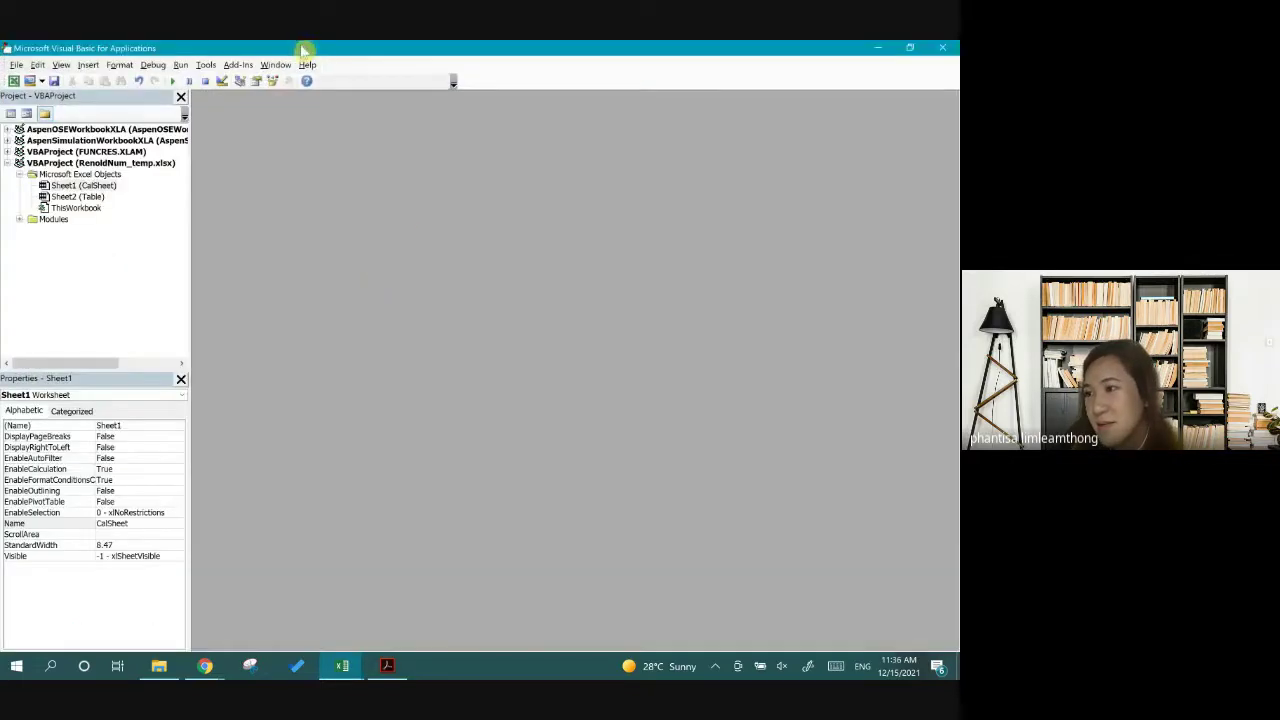
Open Module1 to review the CalD code, then close the editor back to CalSheet
click(19, 219)
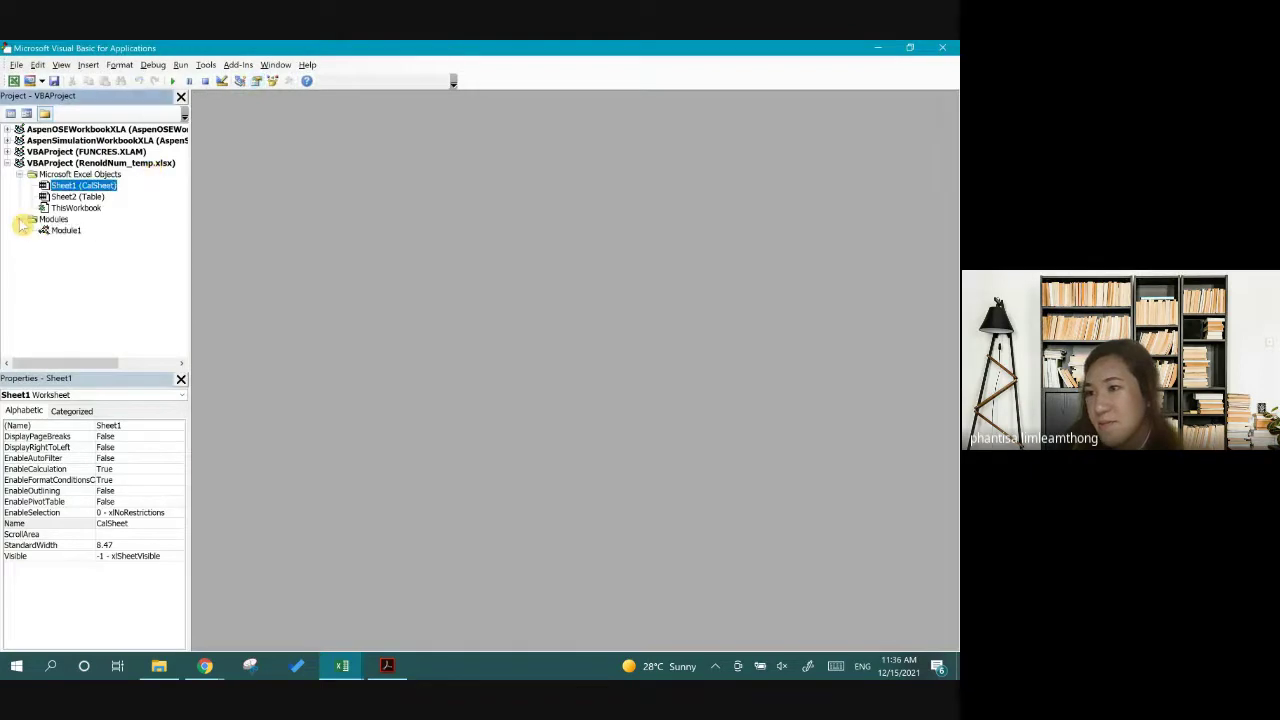
click(55, 231)
double_click(66, 231)
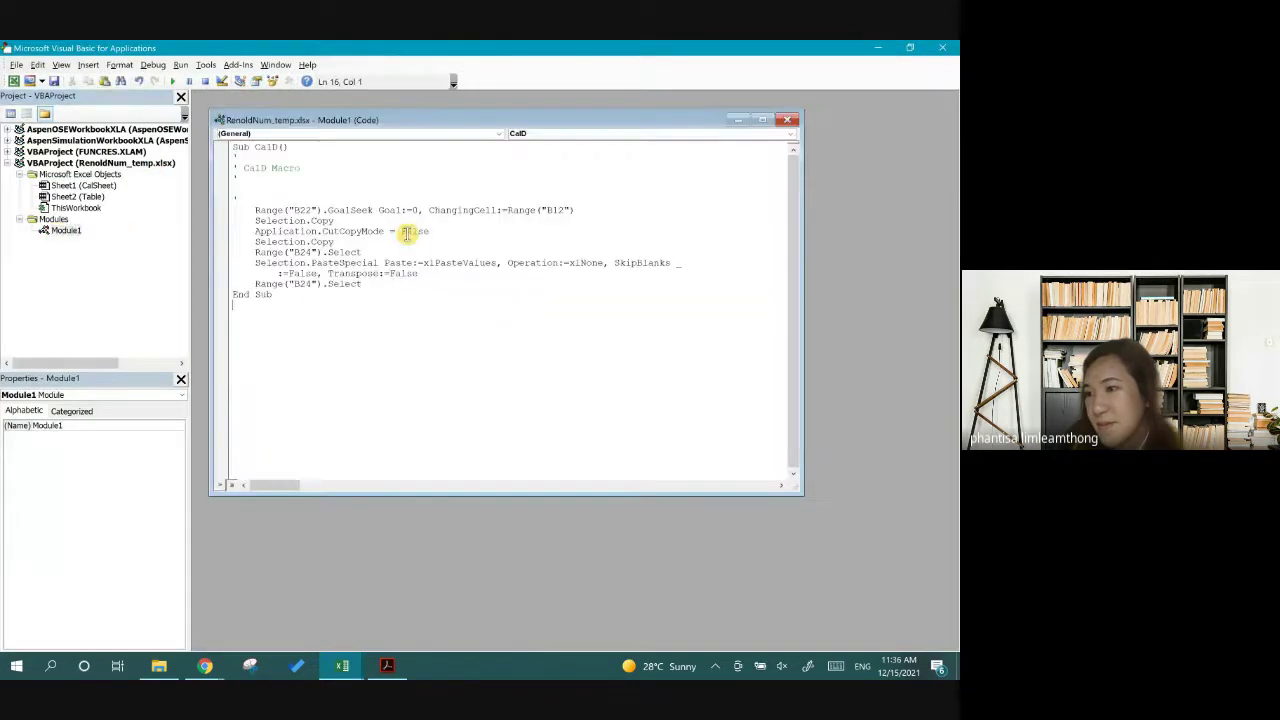
click(455, 281)
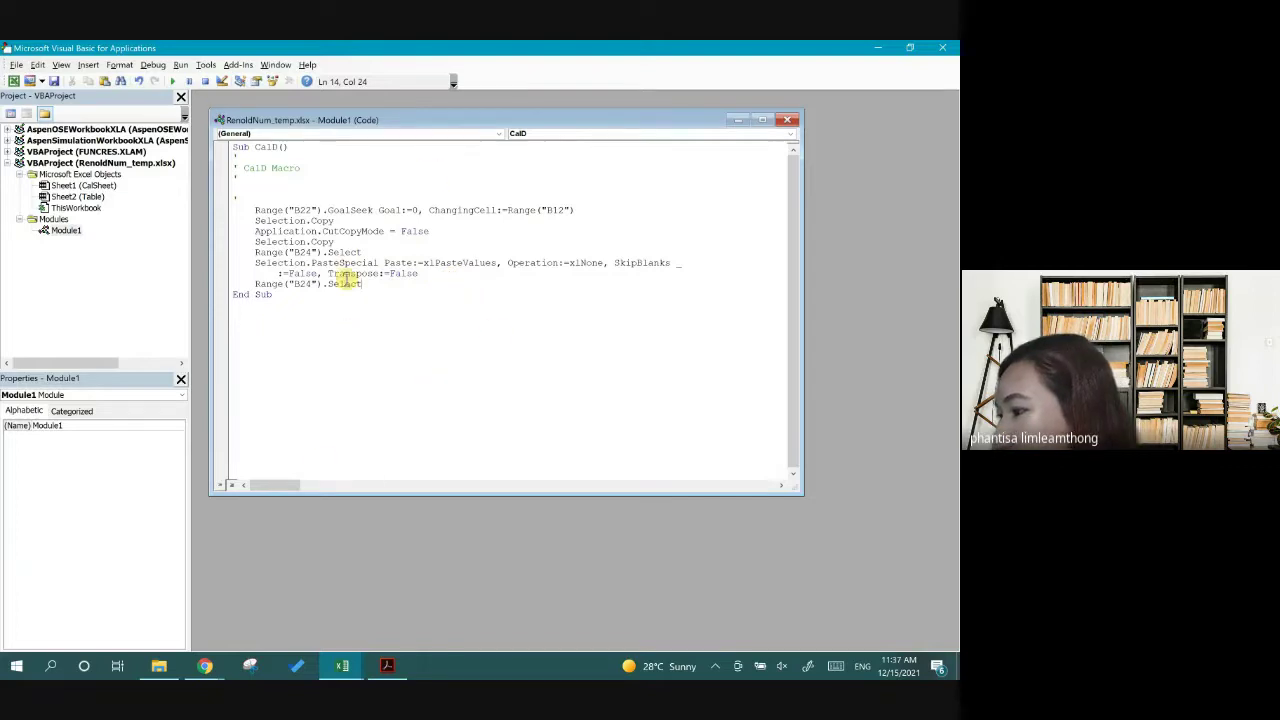
click(942, 47)
click(405, 500)
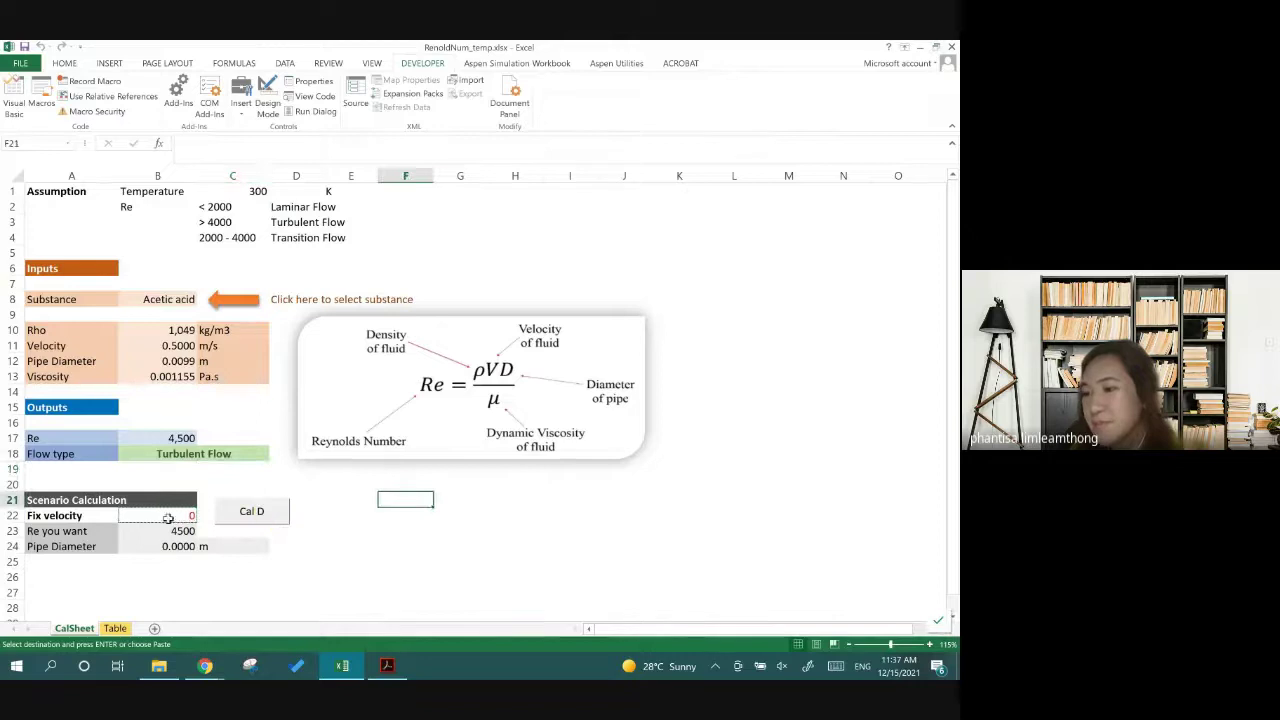
click(310, 498)
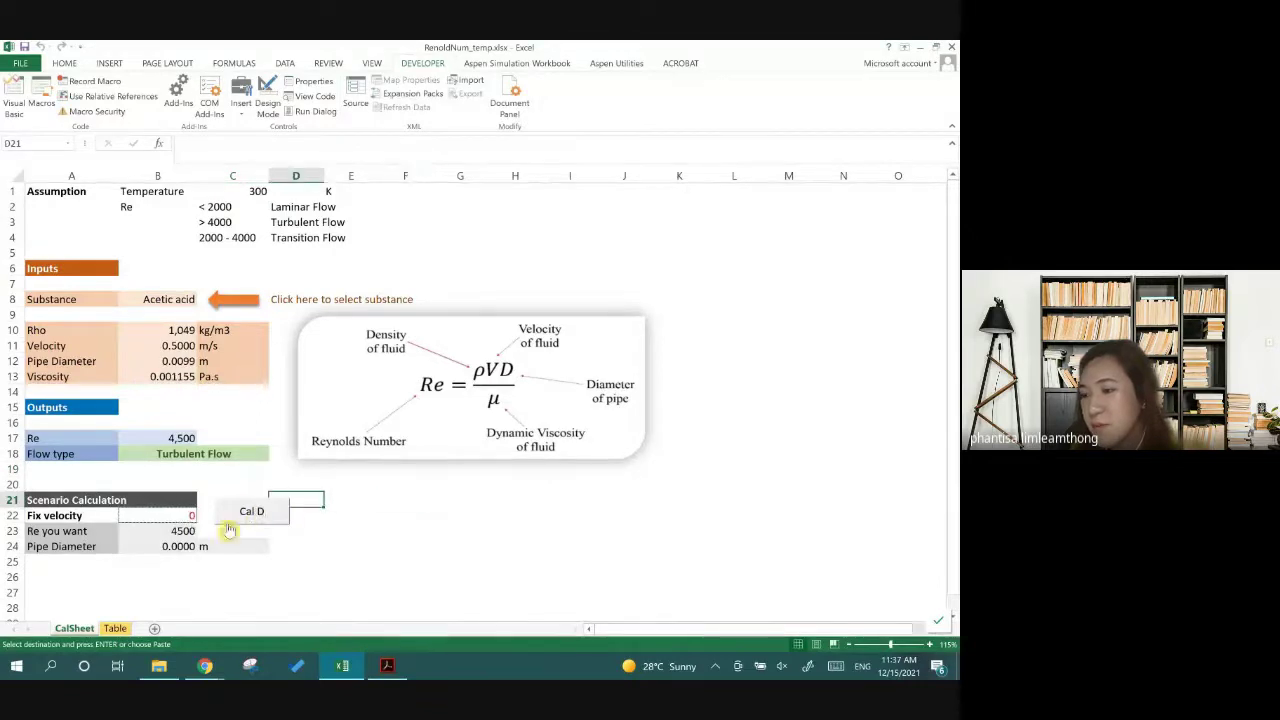
click(184, 544)
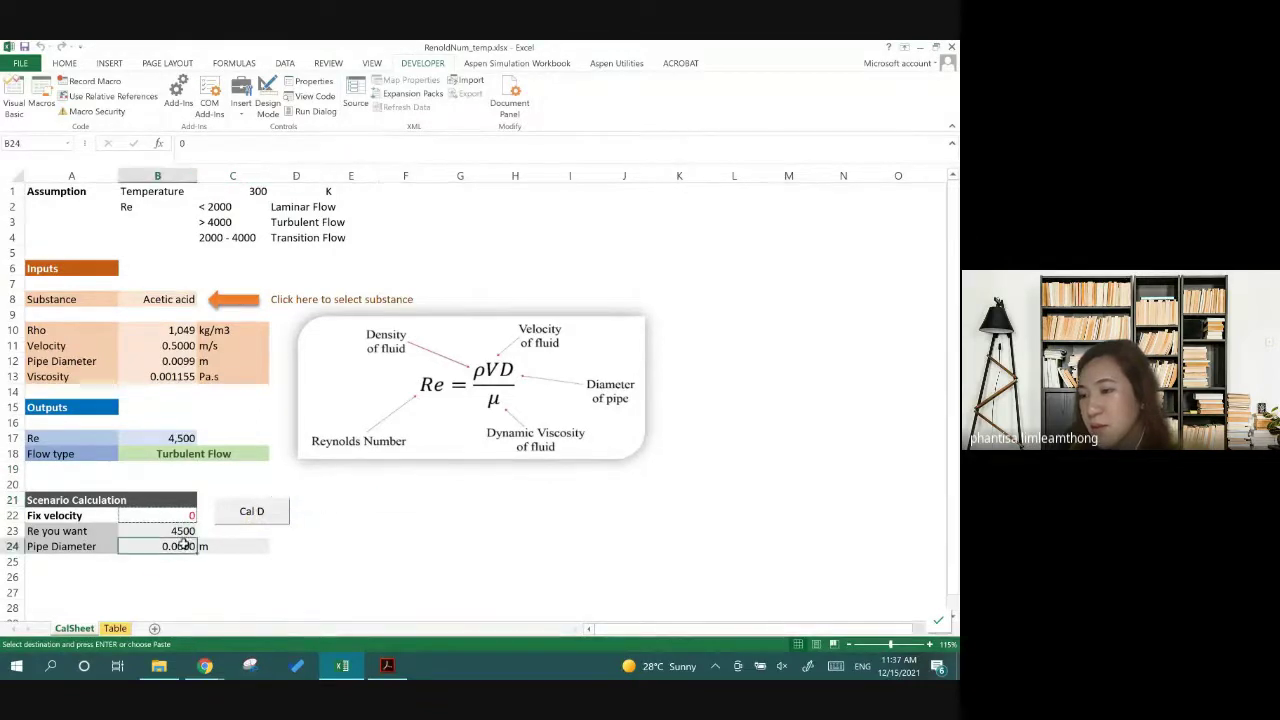
right_click(275, 510)
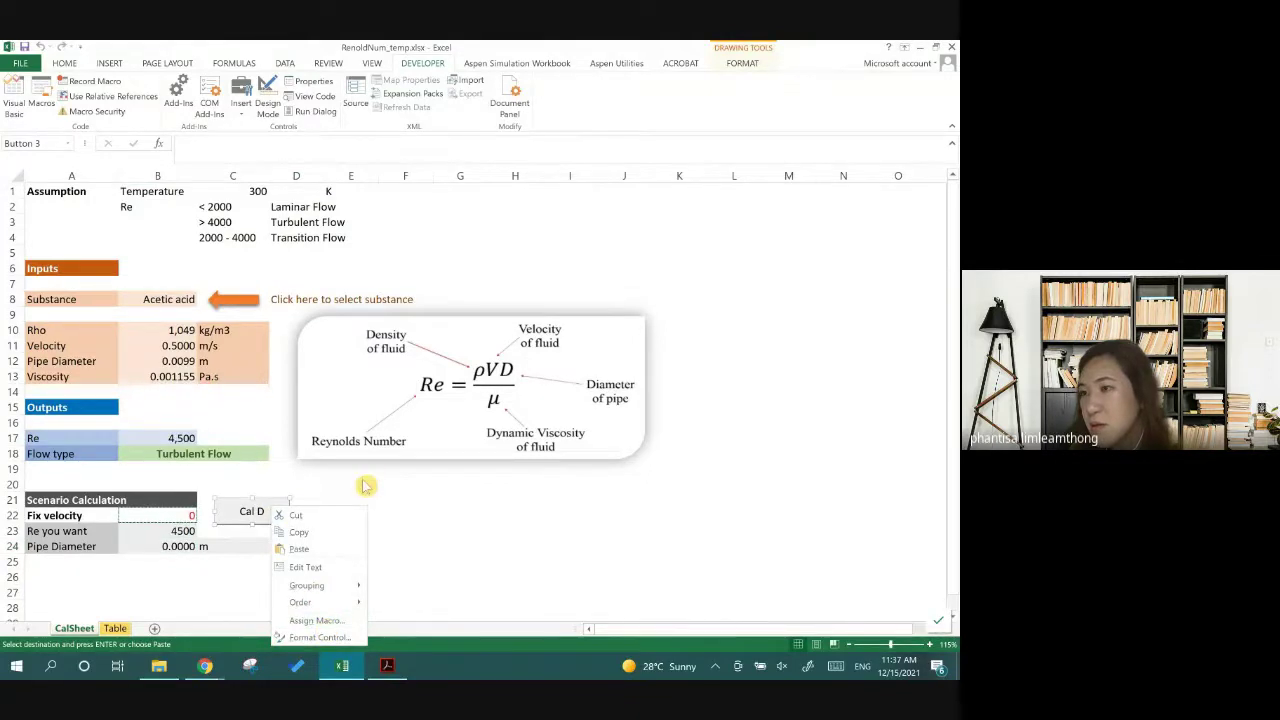
click(316, 620)
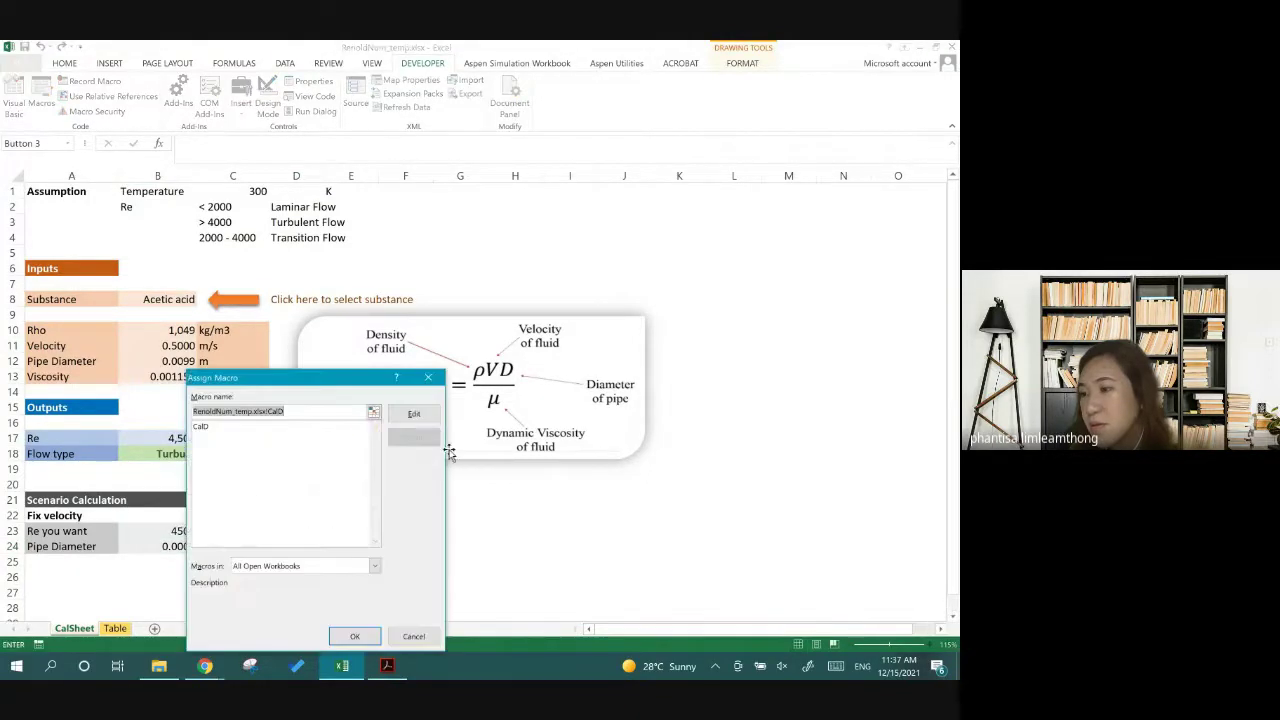
click(302, 428)
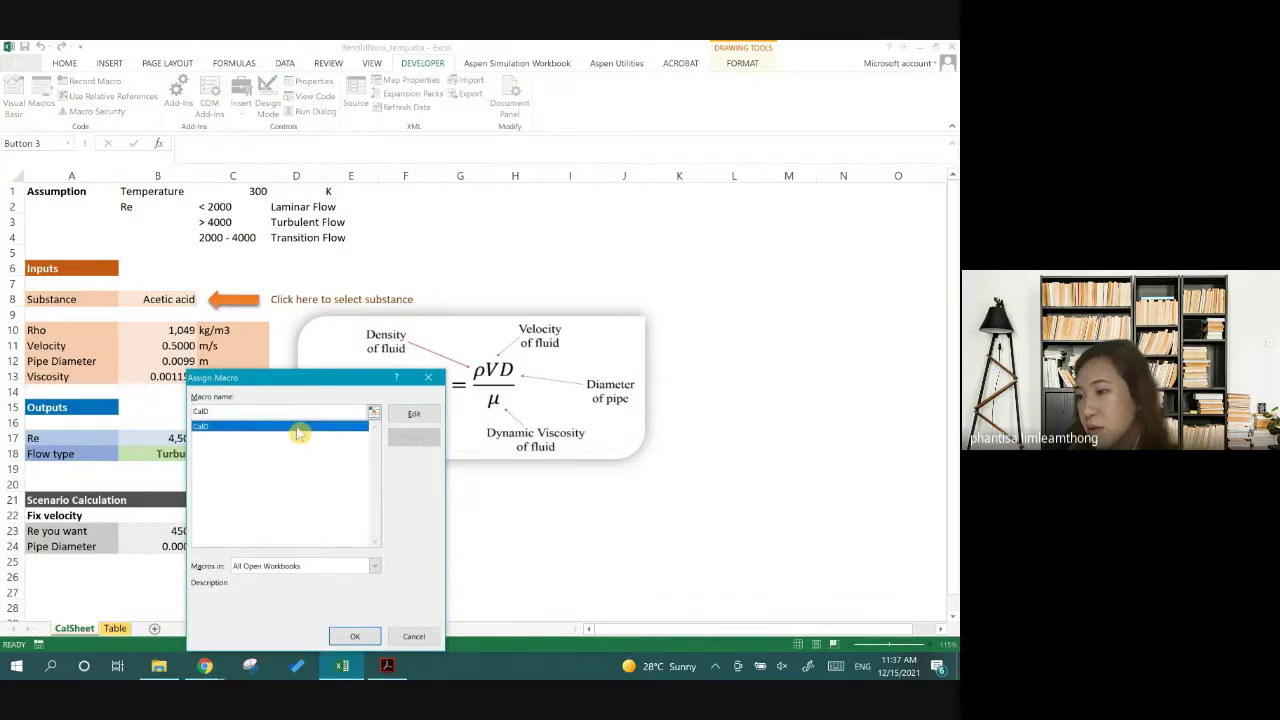
drag(372, 385, 558, 260)
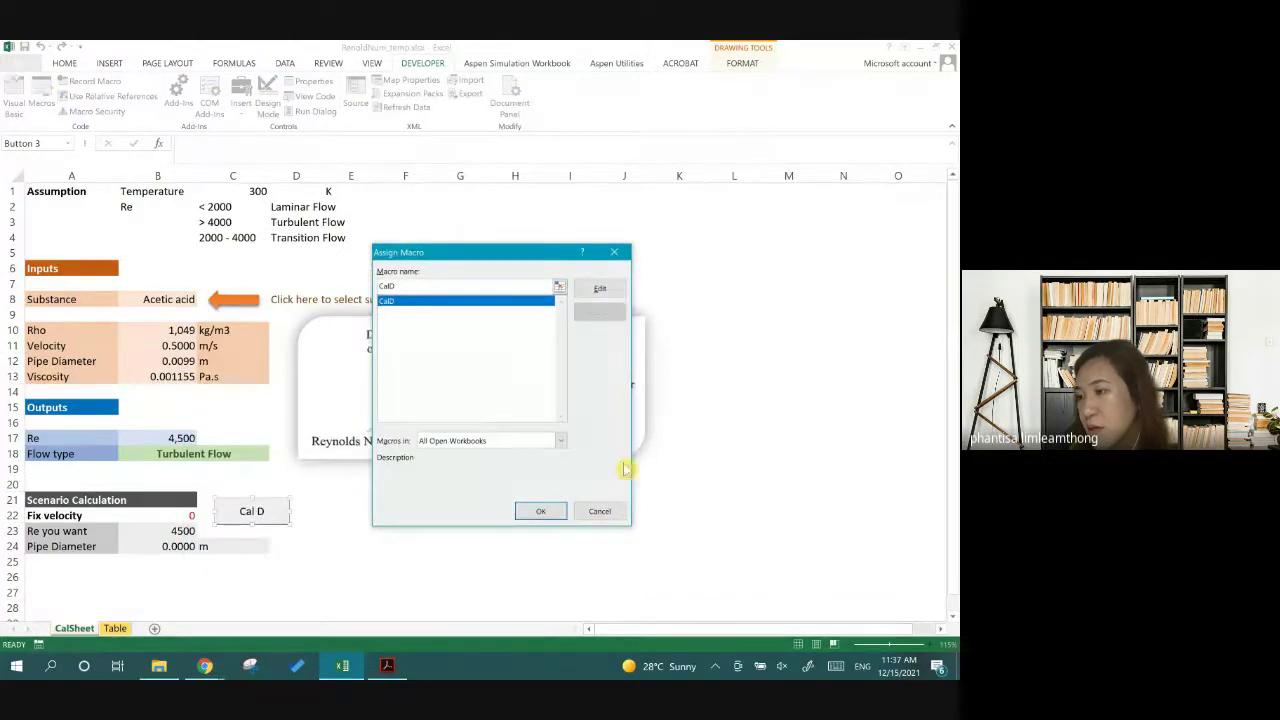
click(597, 289)
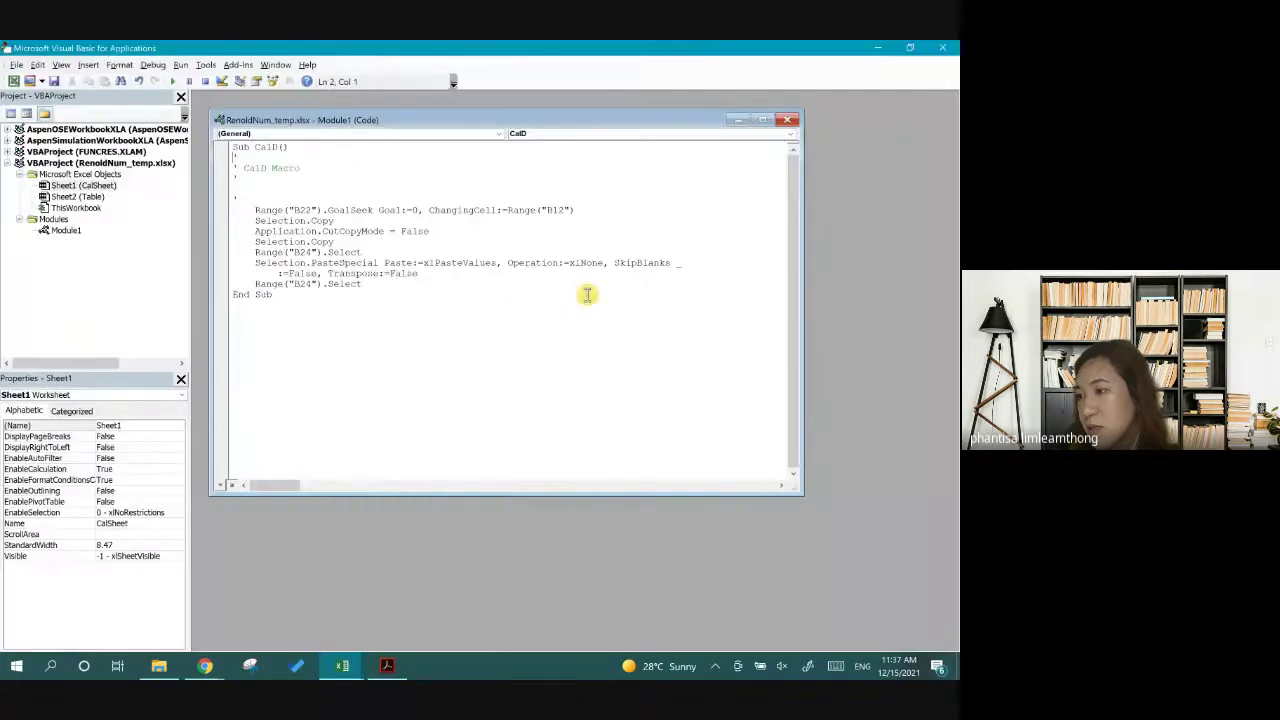
click(793, 121)
click(942, 47)
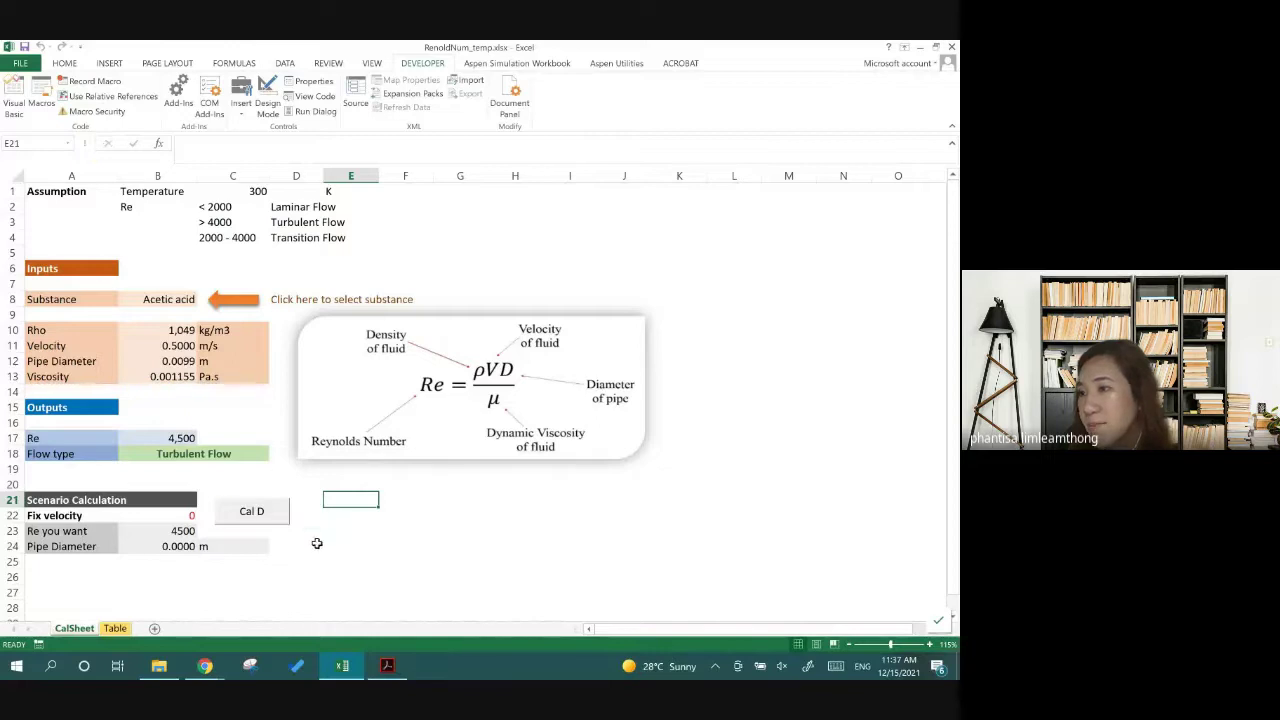
click(285, 512)
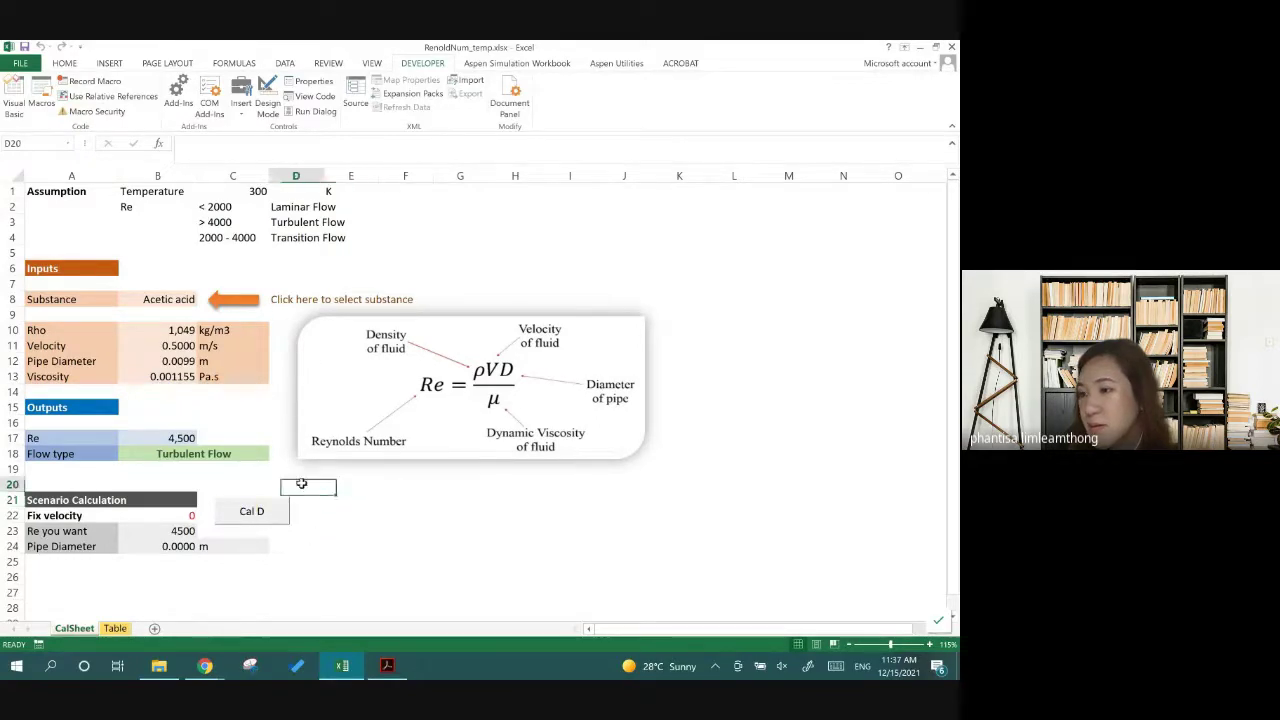
Start re-recording the CalD macro, replacing the existing one
click(152, 514)
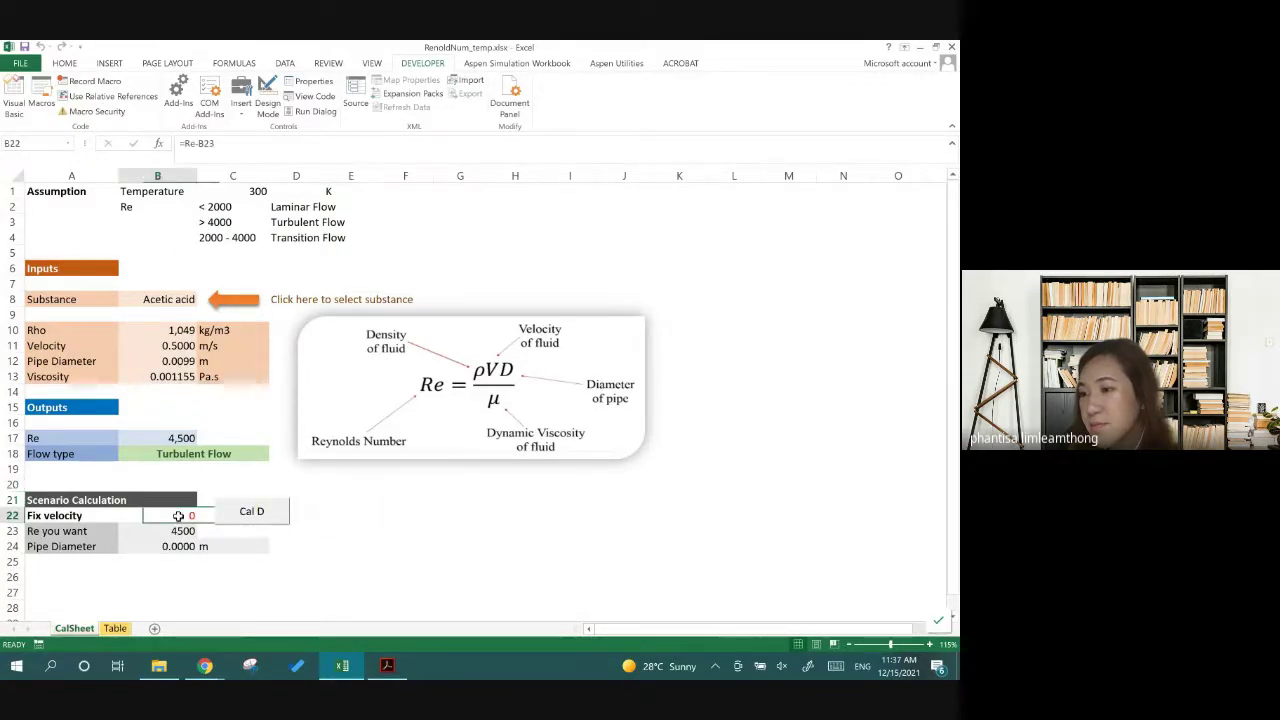
click(96, 81)
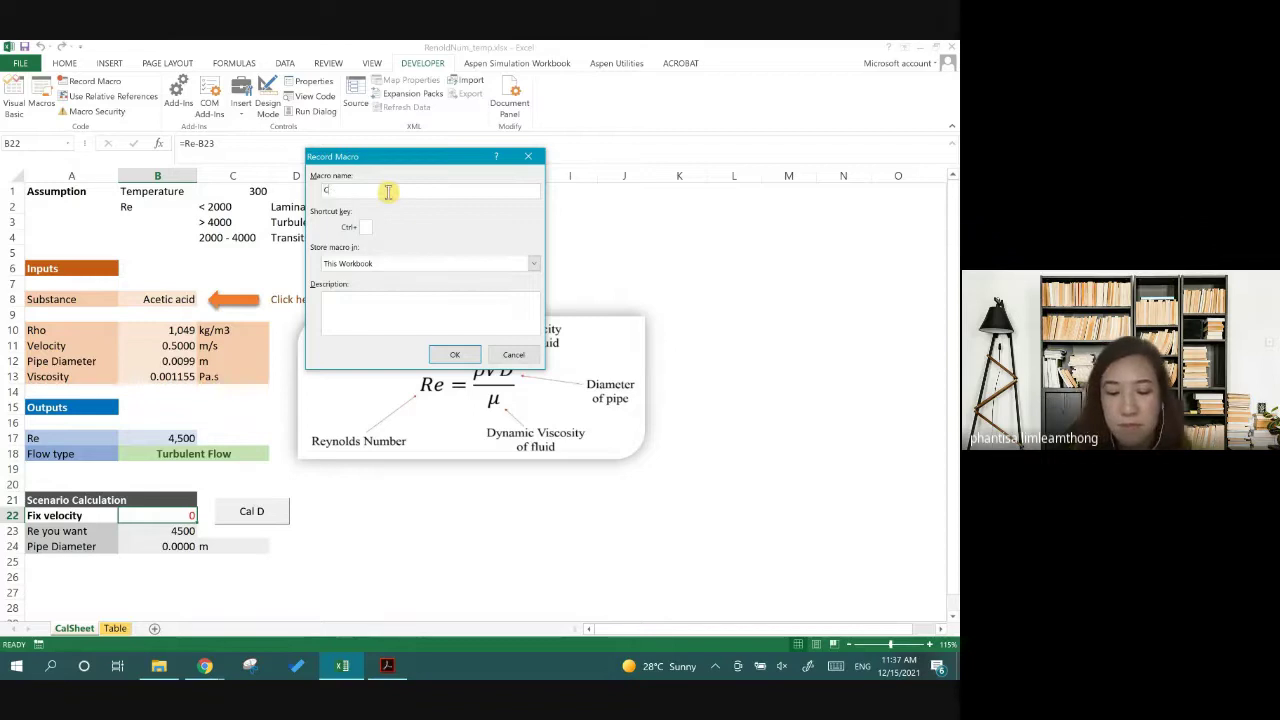
text(CalD)
key(Return)
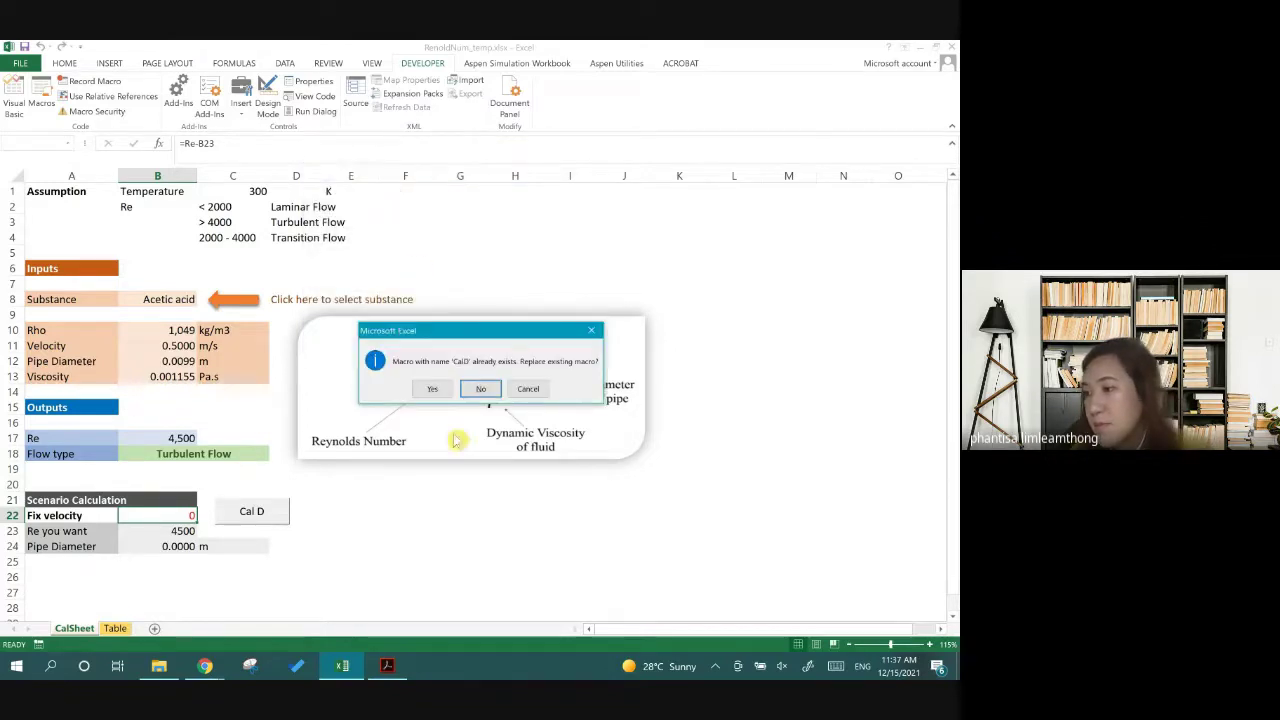
click(432, 389)
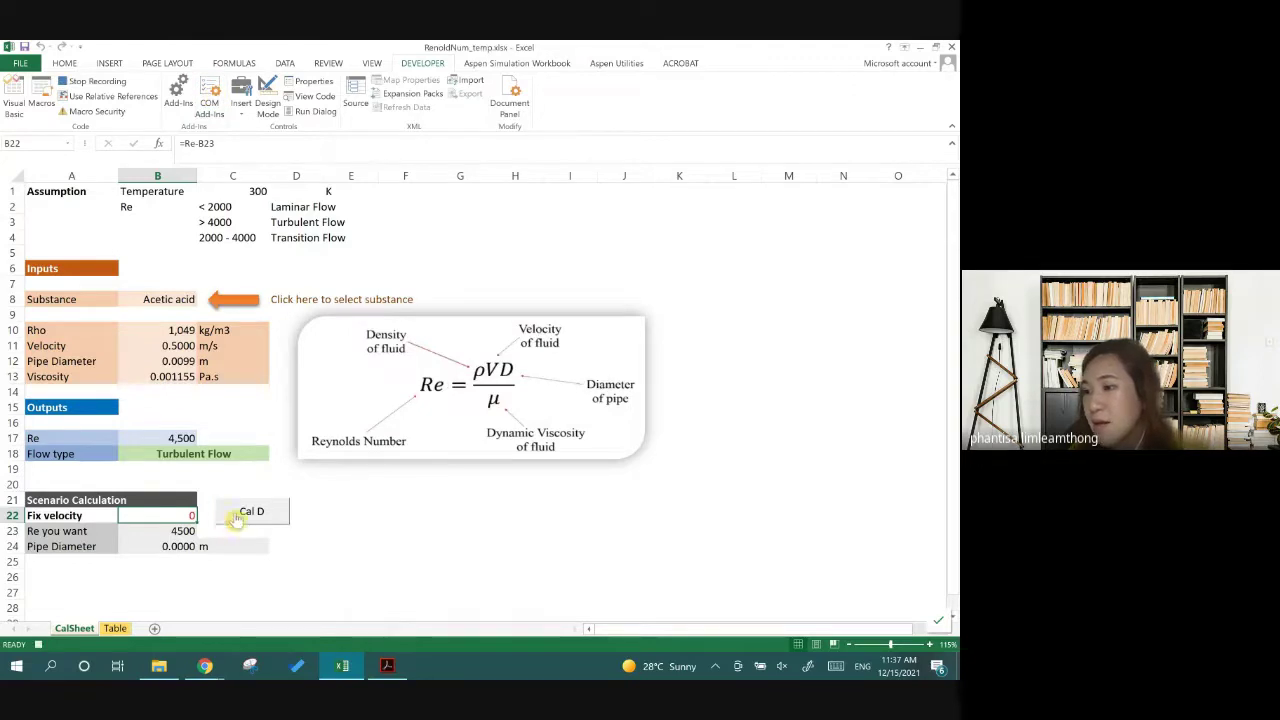
Goal Seek B22 to 0 by changing pipe diameter B12 and accept the result
click(285, 63)
click(540, 114)
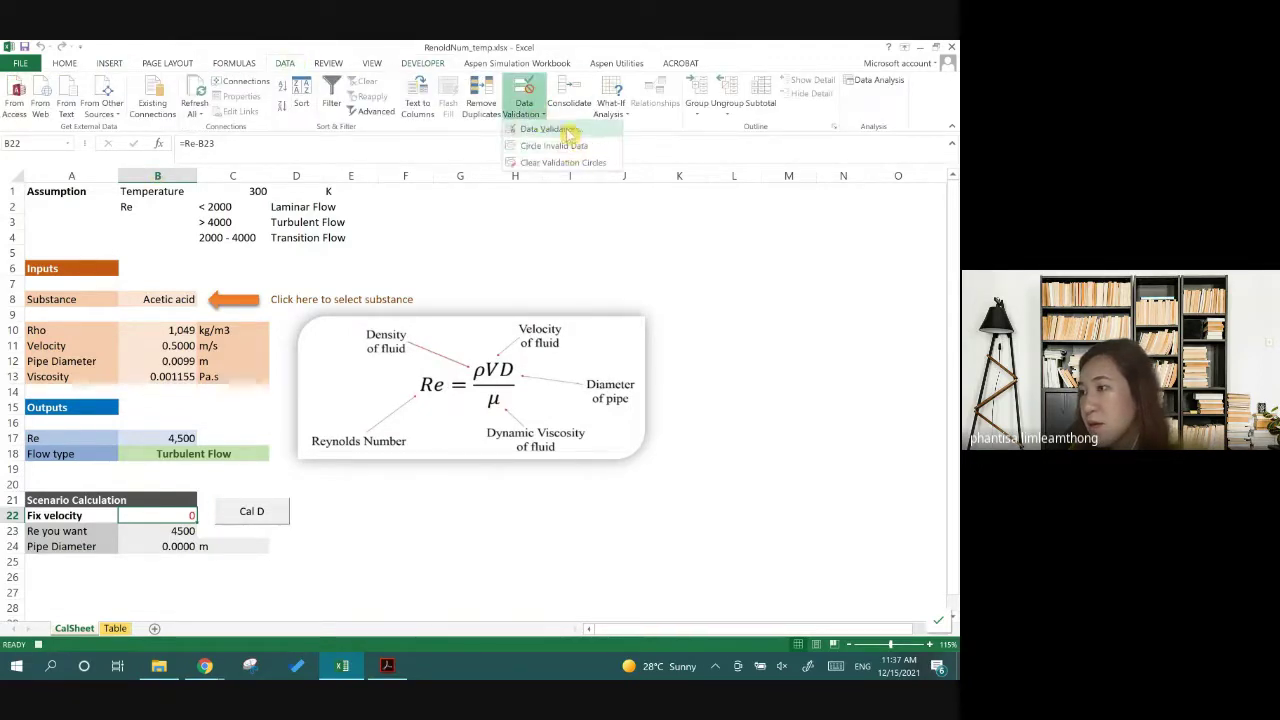
click(611, 108)
click(632, 146)
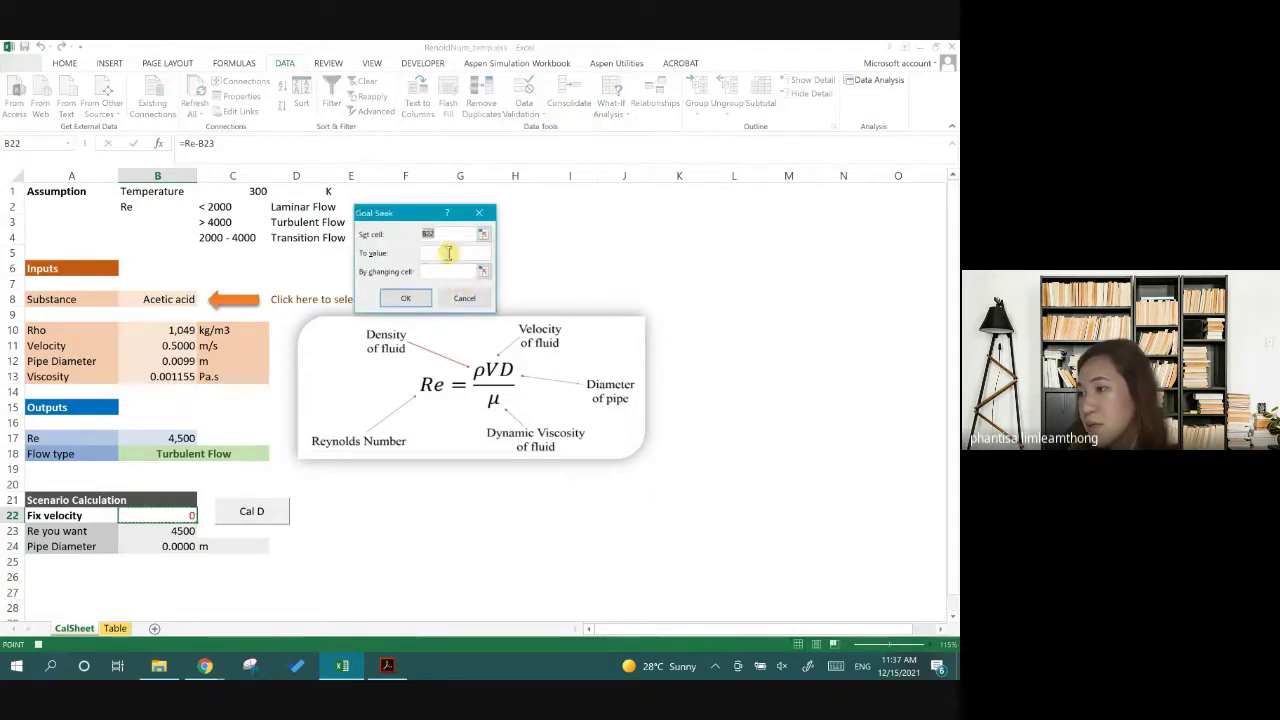
click(487, 229)
click(180, 518)
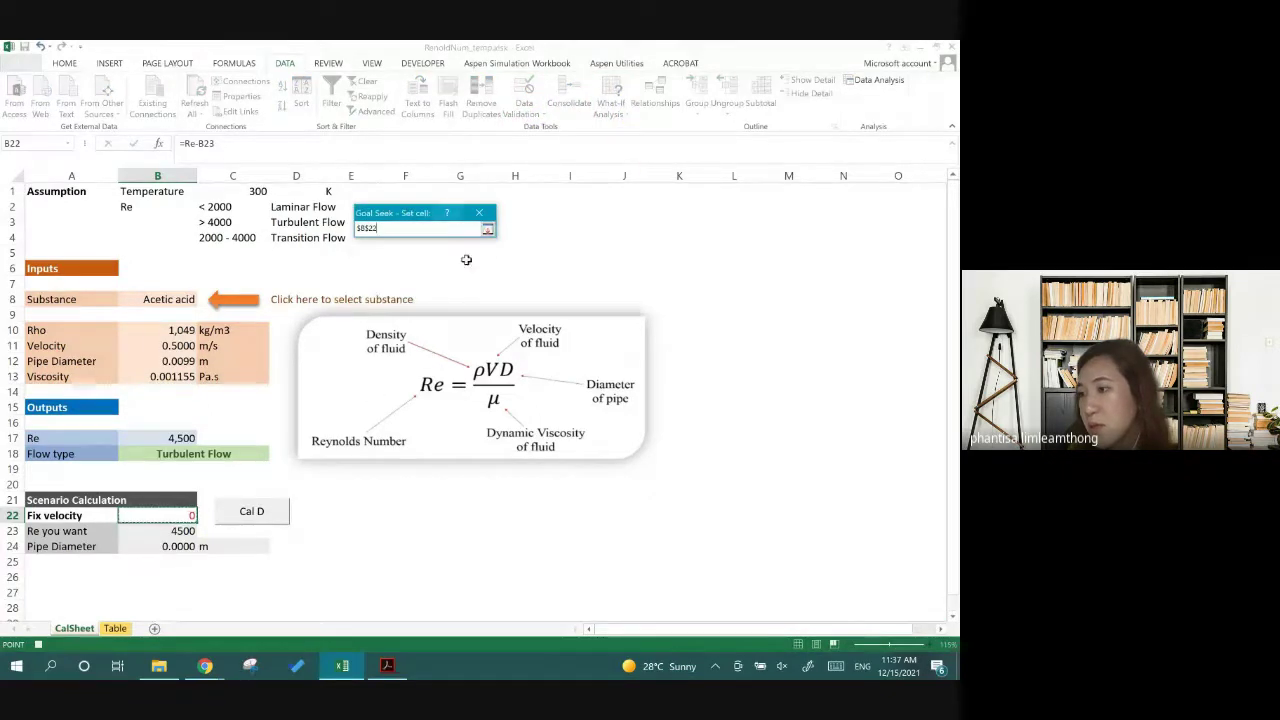
click(487, 229)
click(450, 253)
text(0)
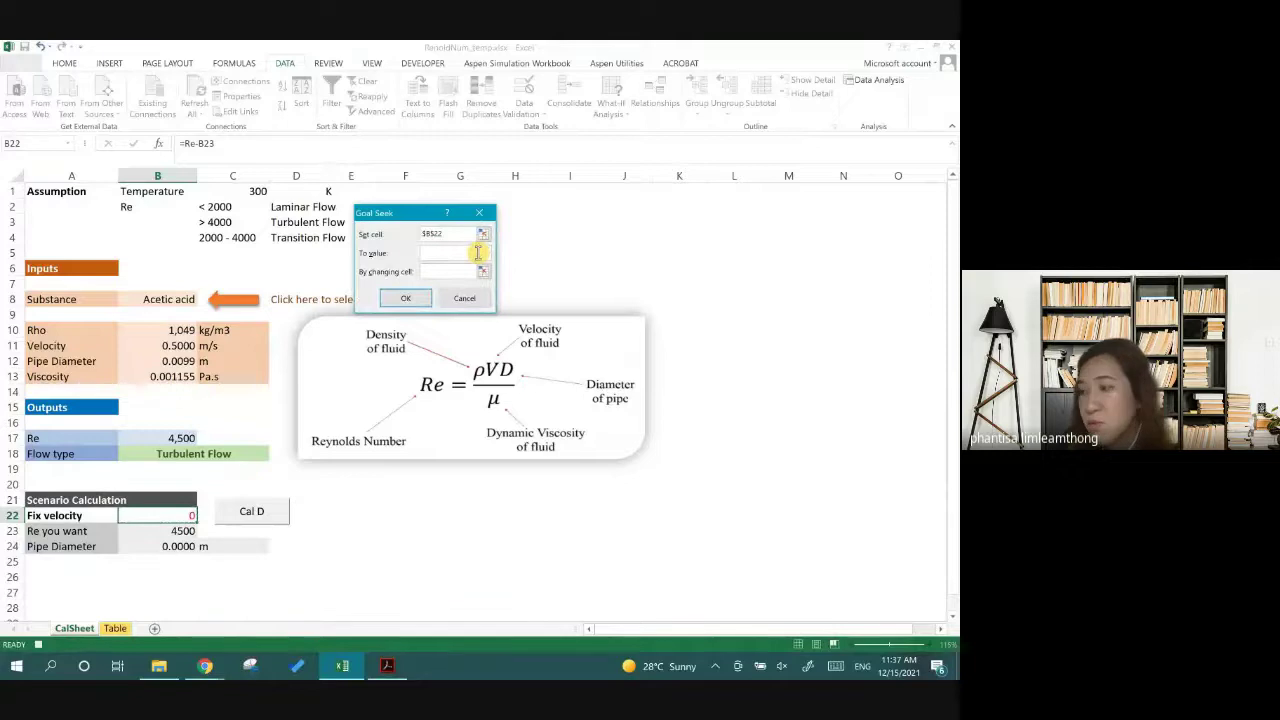
click(483, 273)
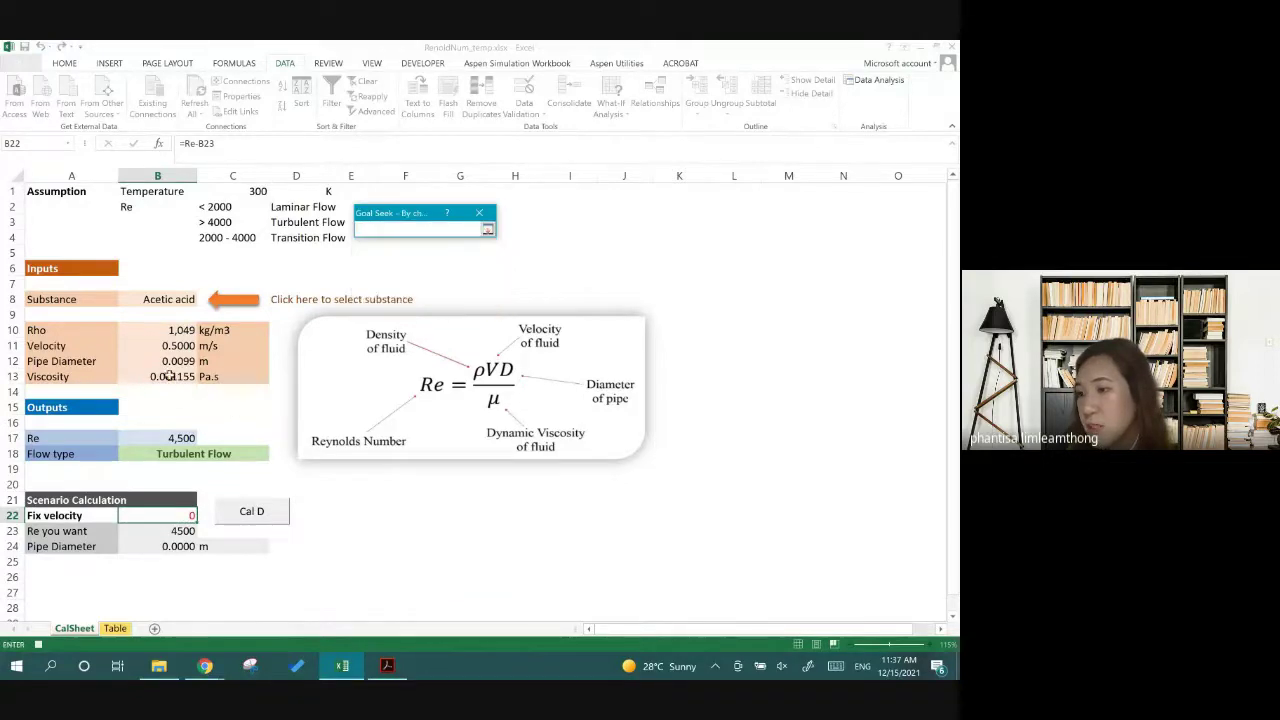
click(177, 362)
click(488, 229)
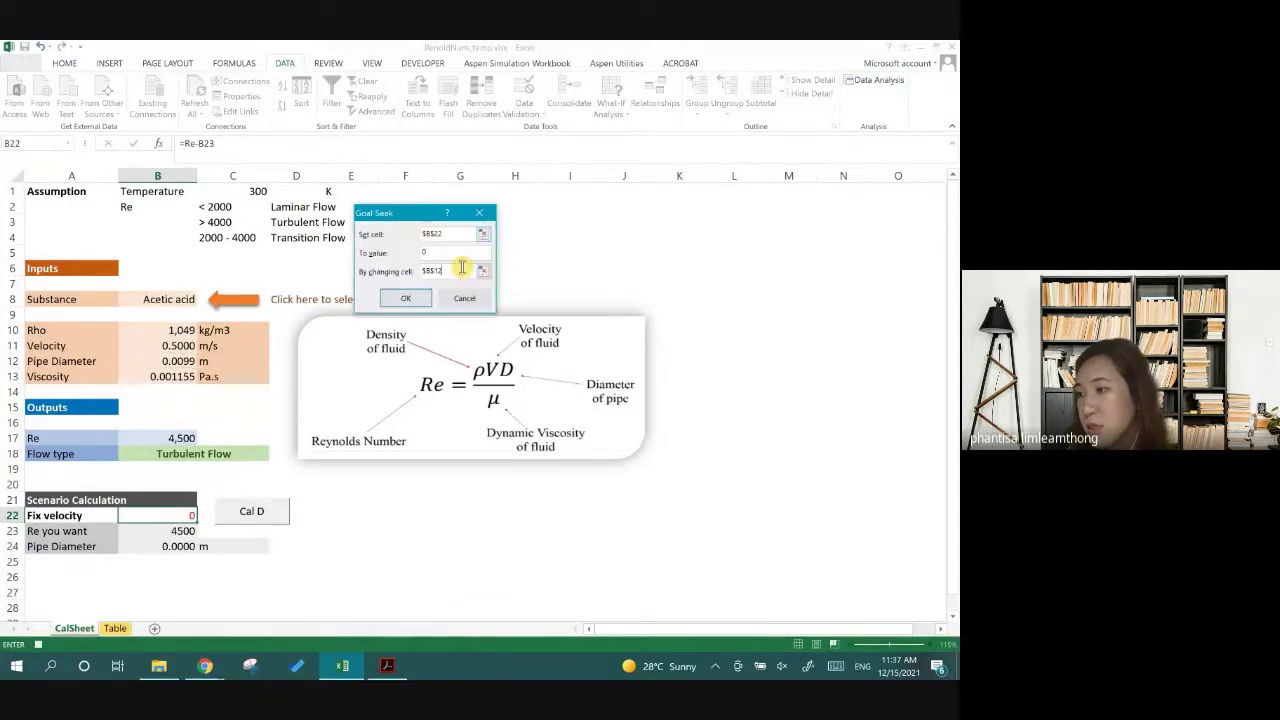
click(402, 300)
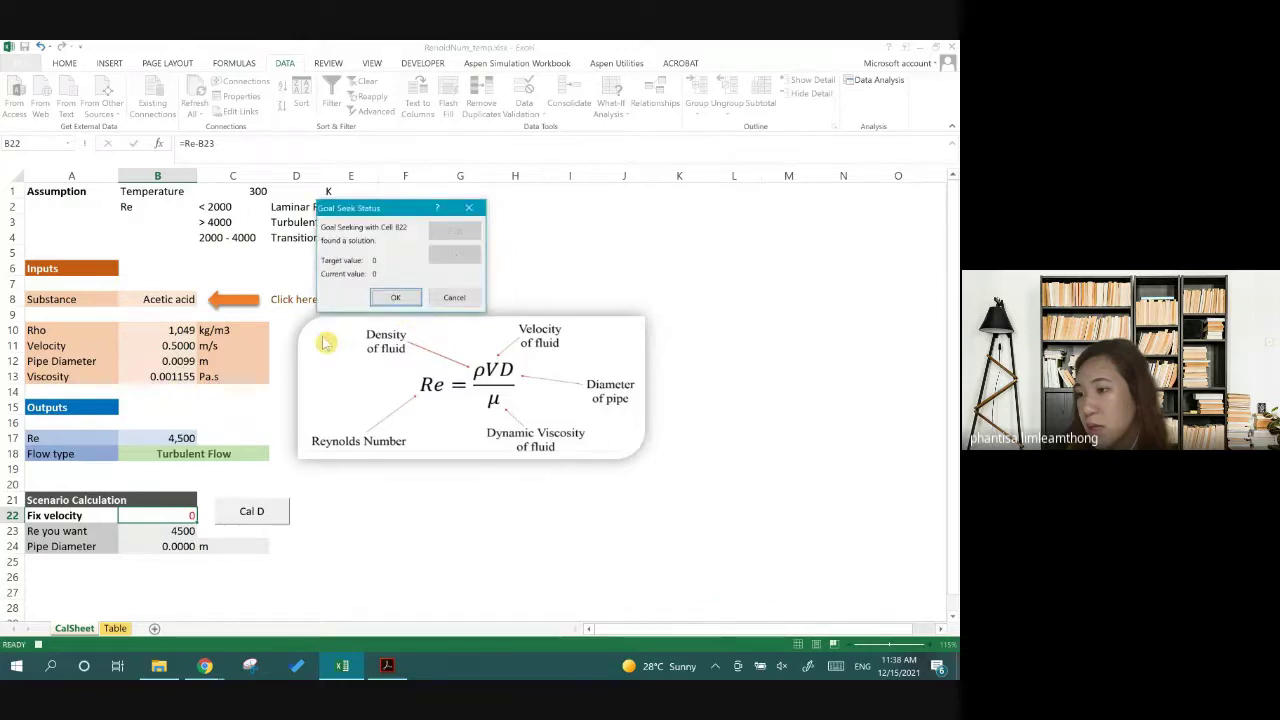
click(397, 298)
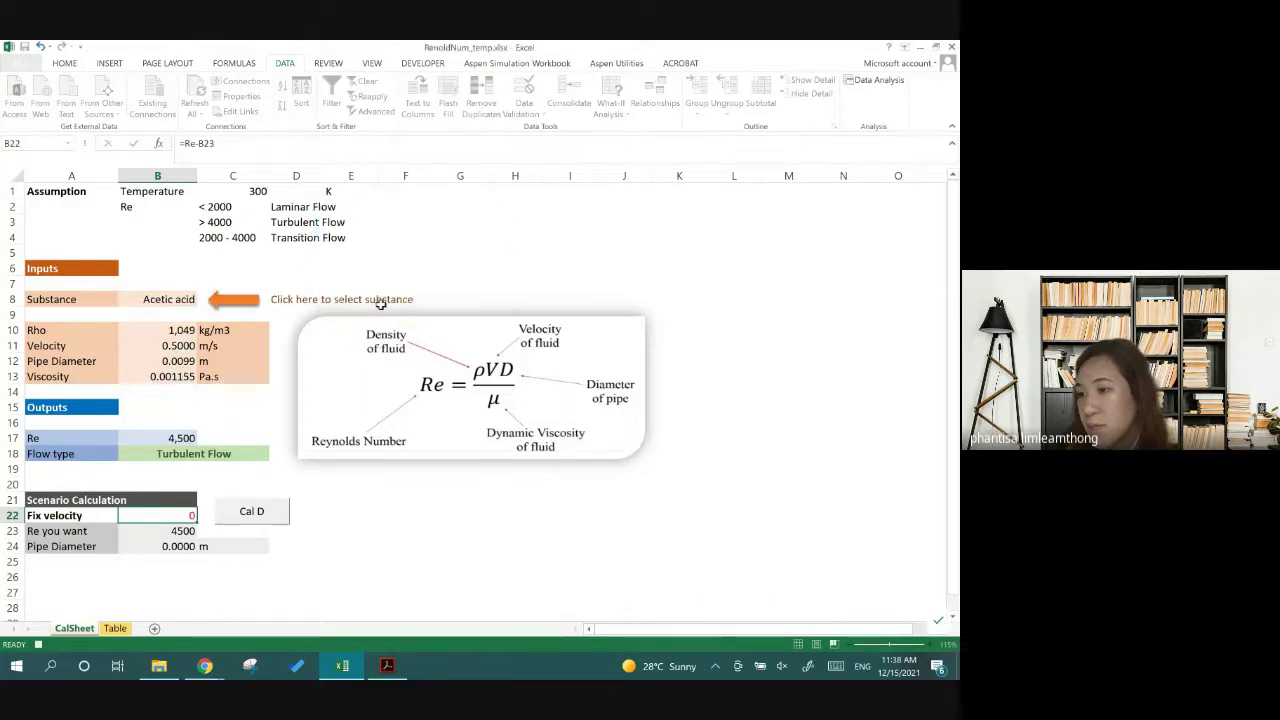
Copy the 0.0099 diameter from B12 and paste it as a value into B24
click(175, 364)
key(ctrl+c)
click(170, 546)
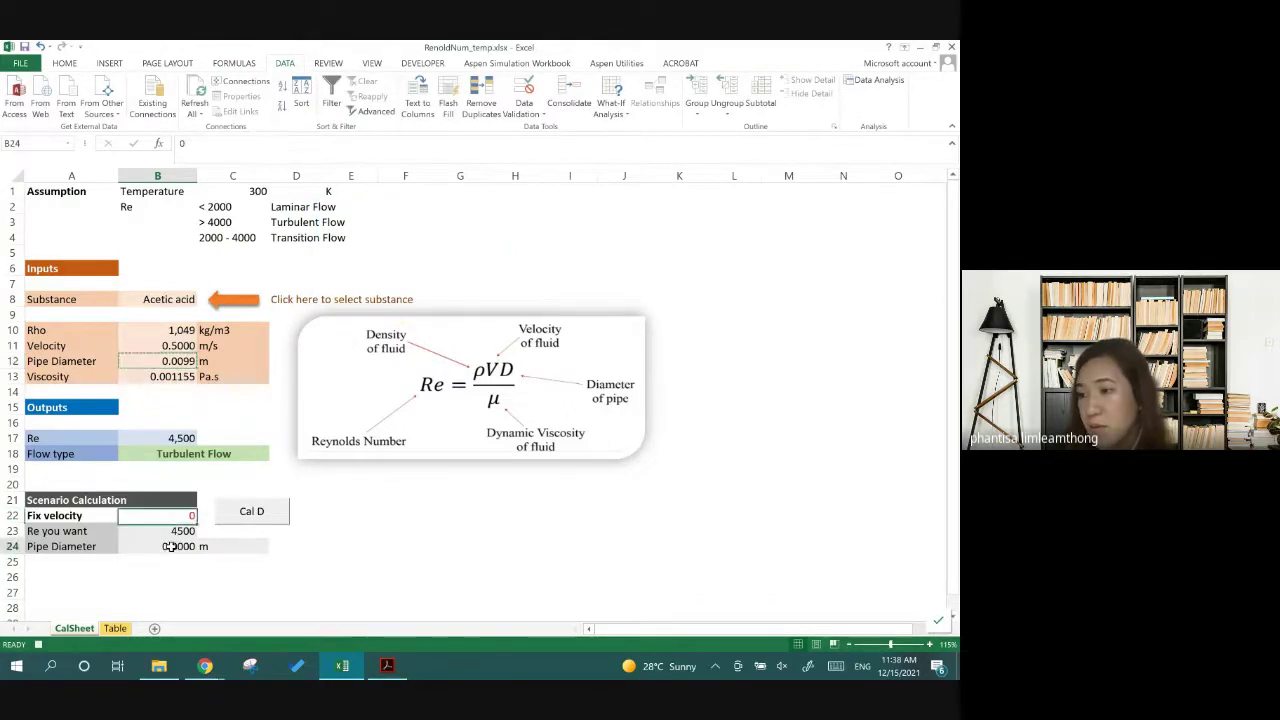
click(64, 63)
click(14, 110)
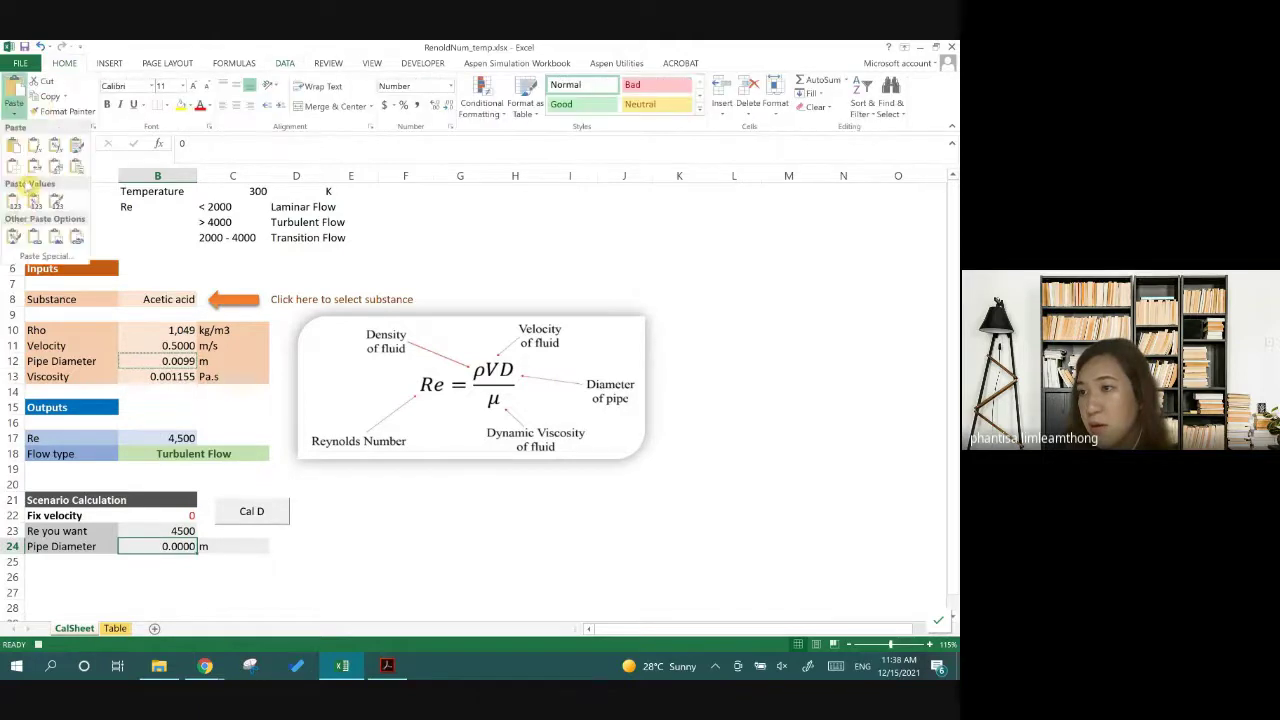
click(14, 203)
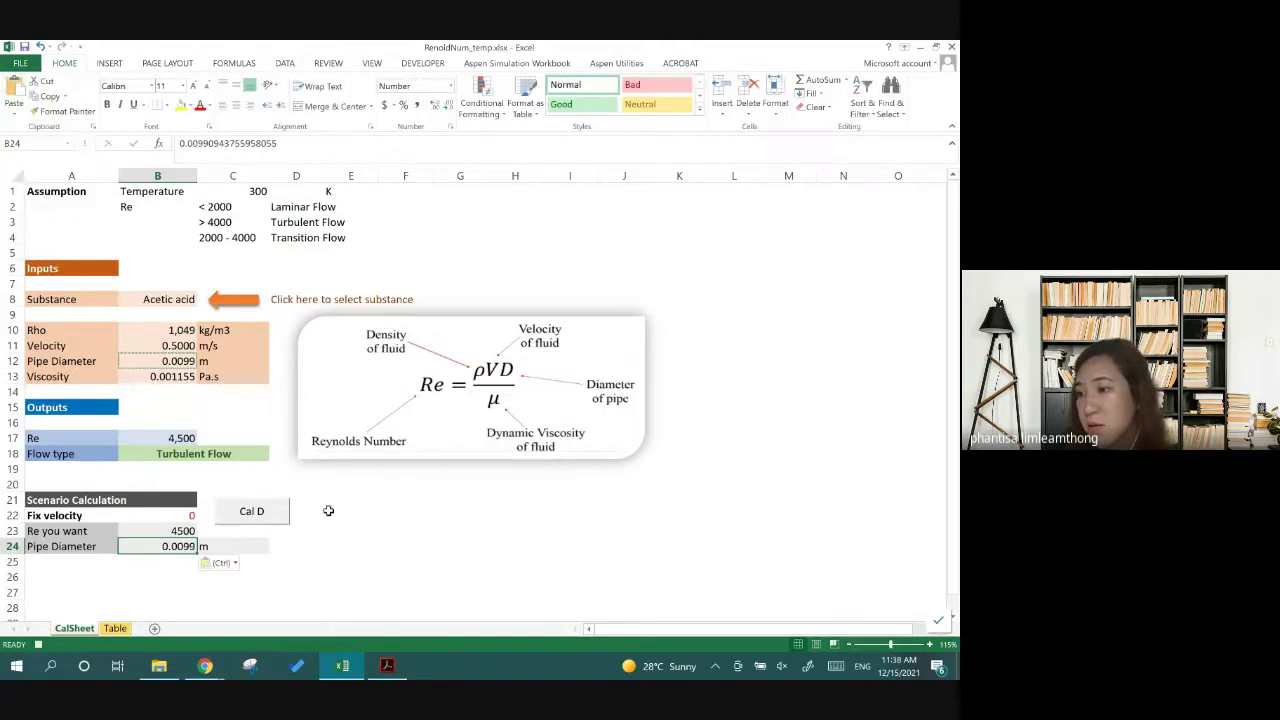
click(422, 63)
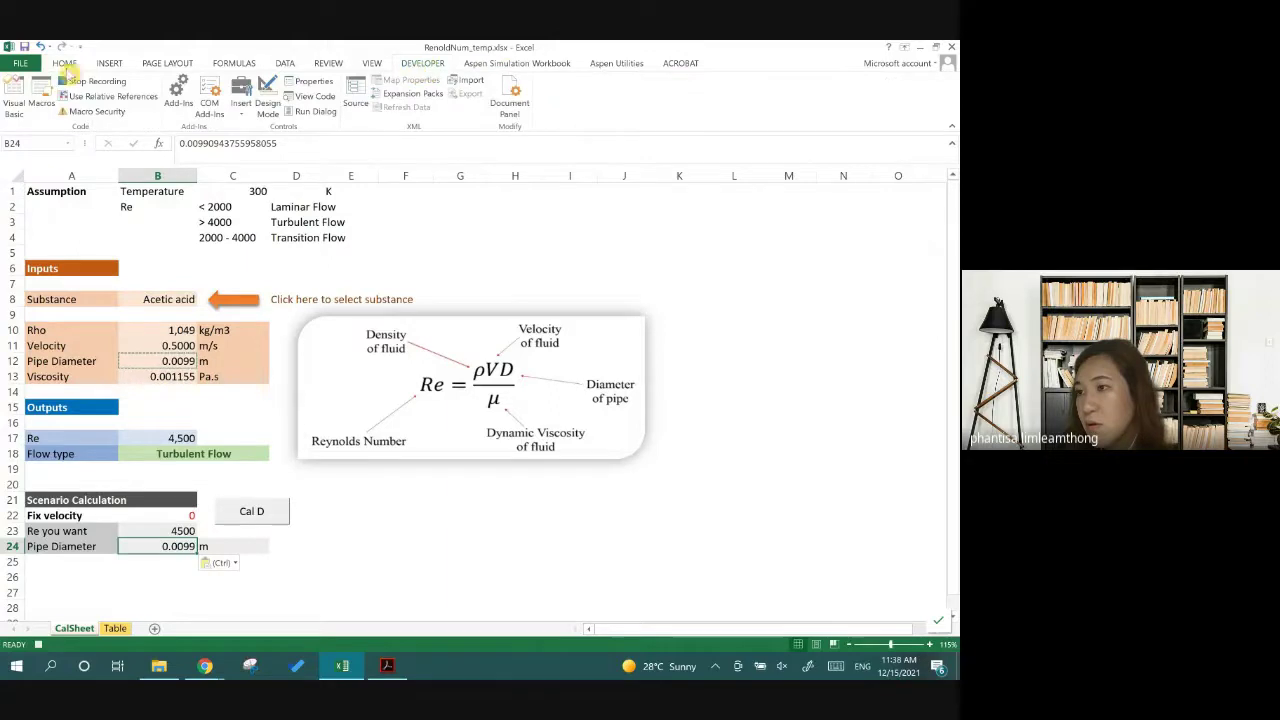
Stop recording, then set the target Re to 5000 and run Cal D
click(80, 86)
click(290, 489)
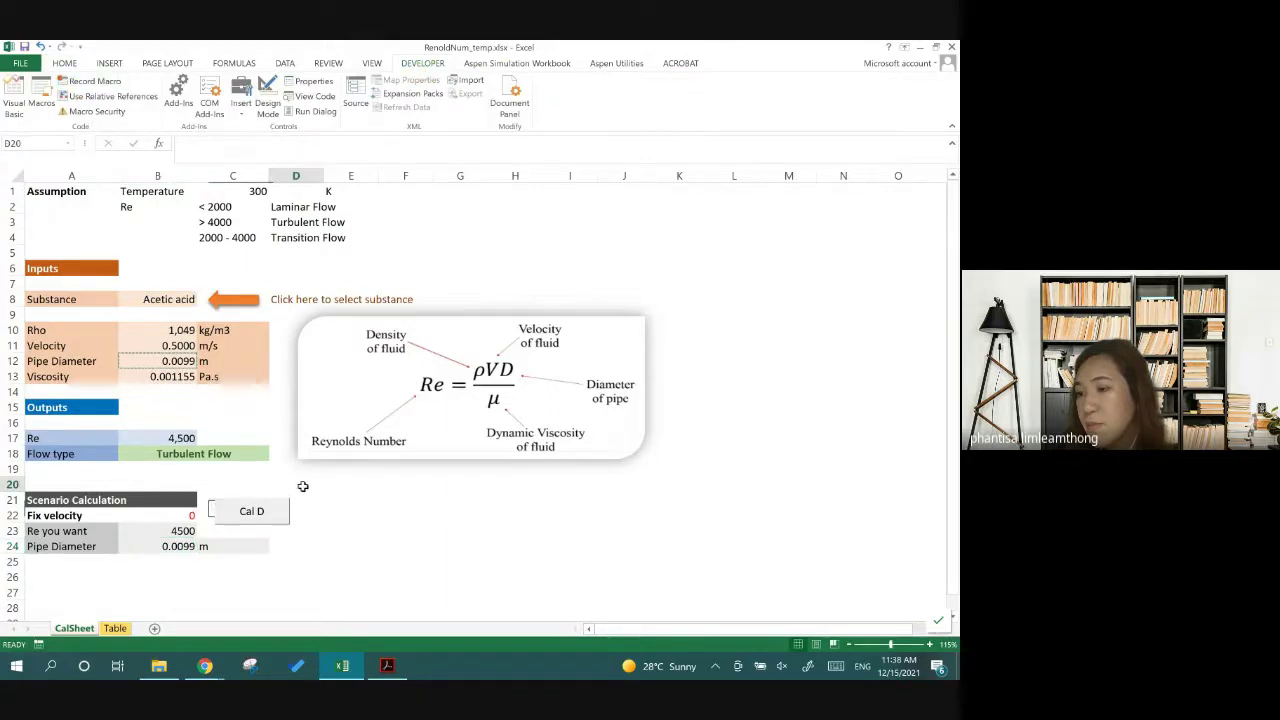
click(174, 530)
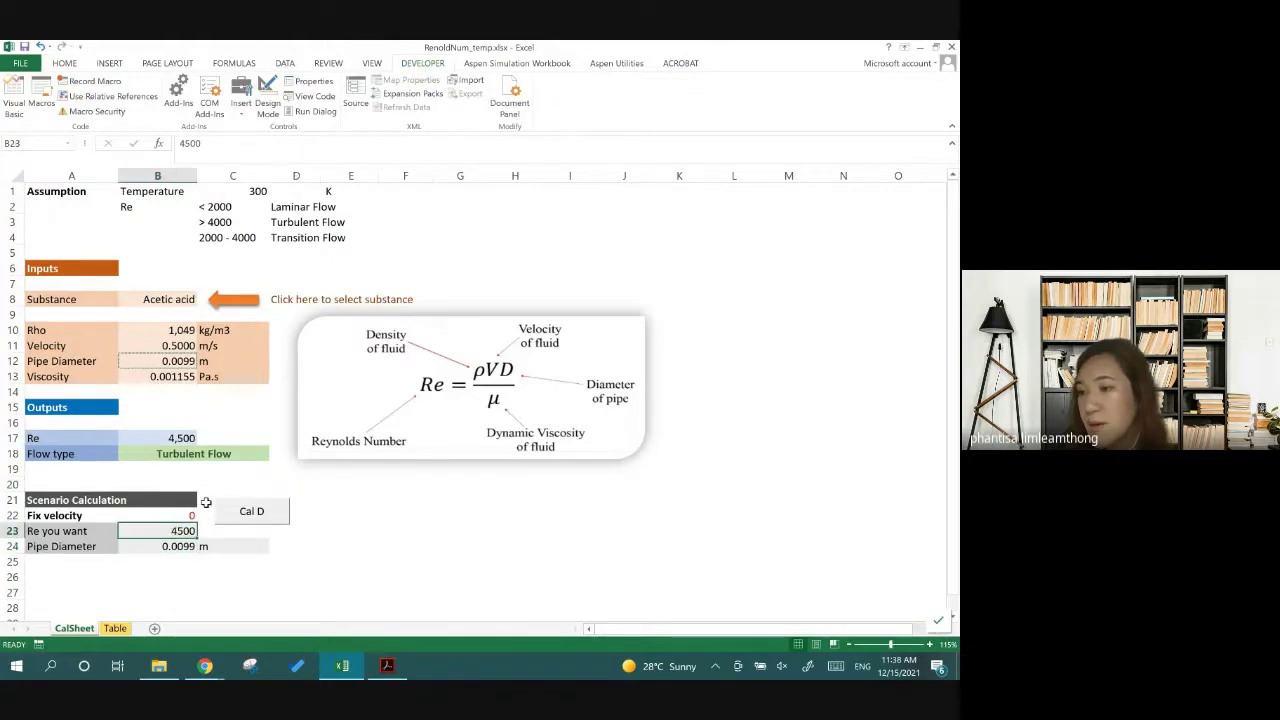
text(500)
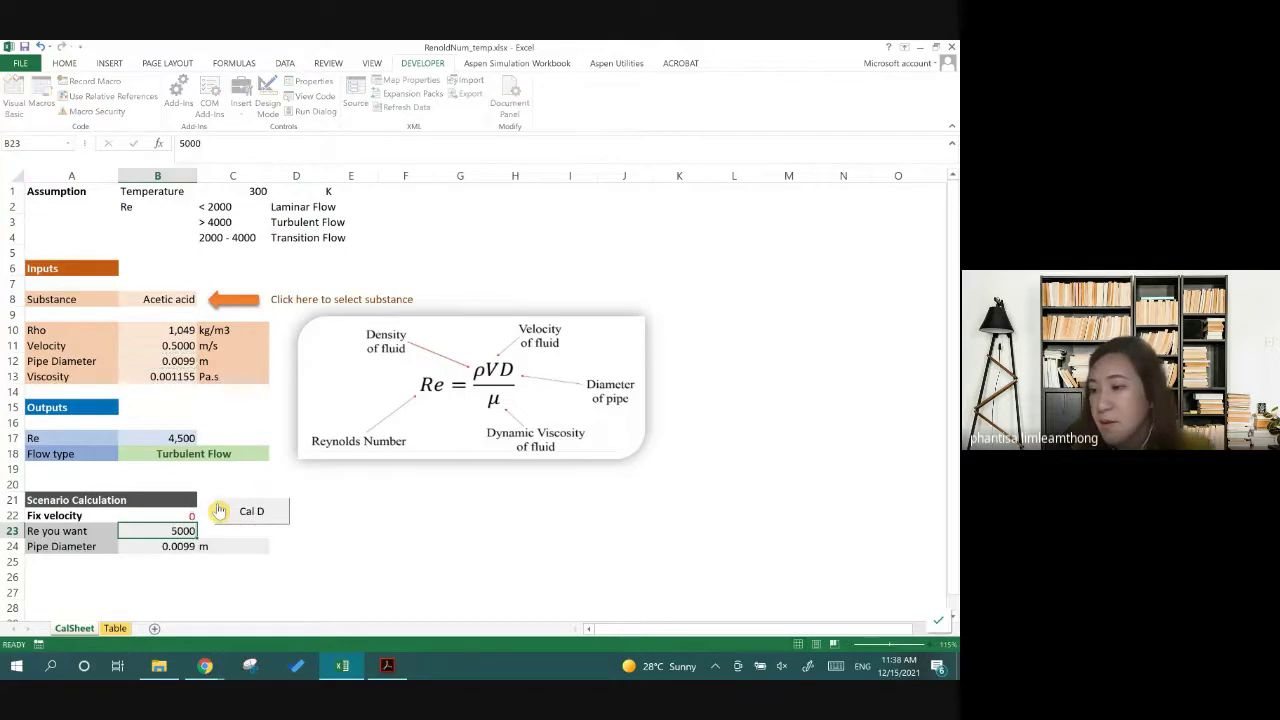
click(240, 511)
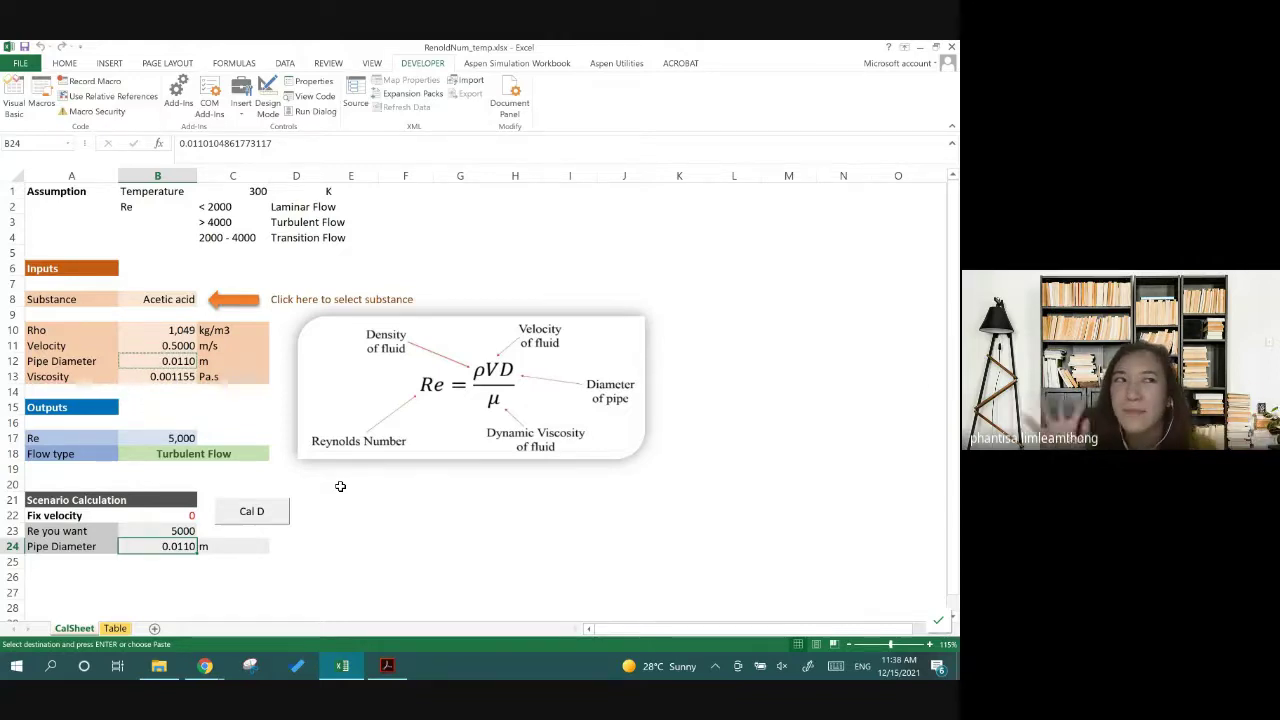
Set the target Re to 2000 and run the Cal D macro
click(405, 516)
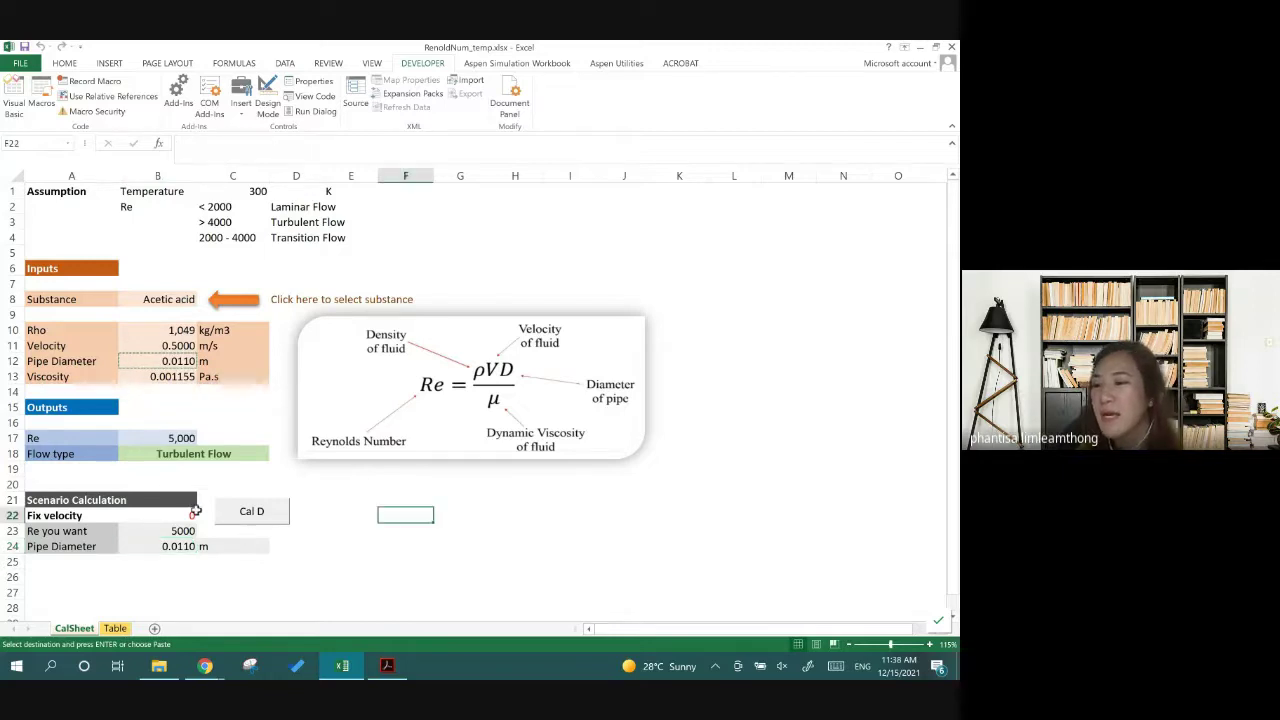
click(178, 530)
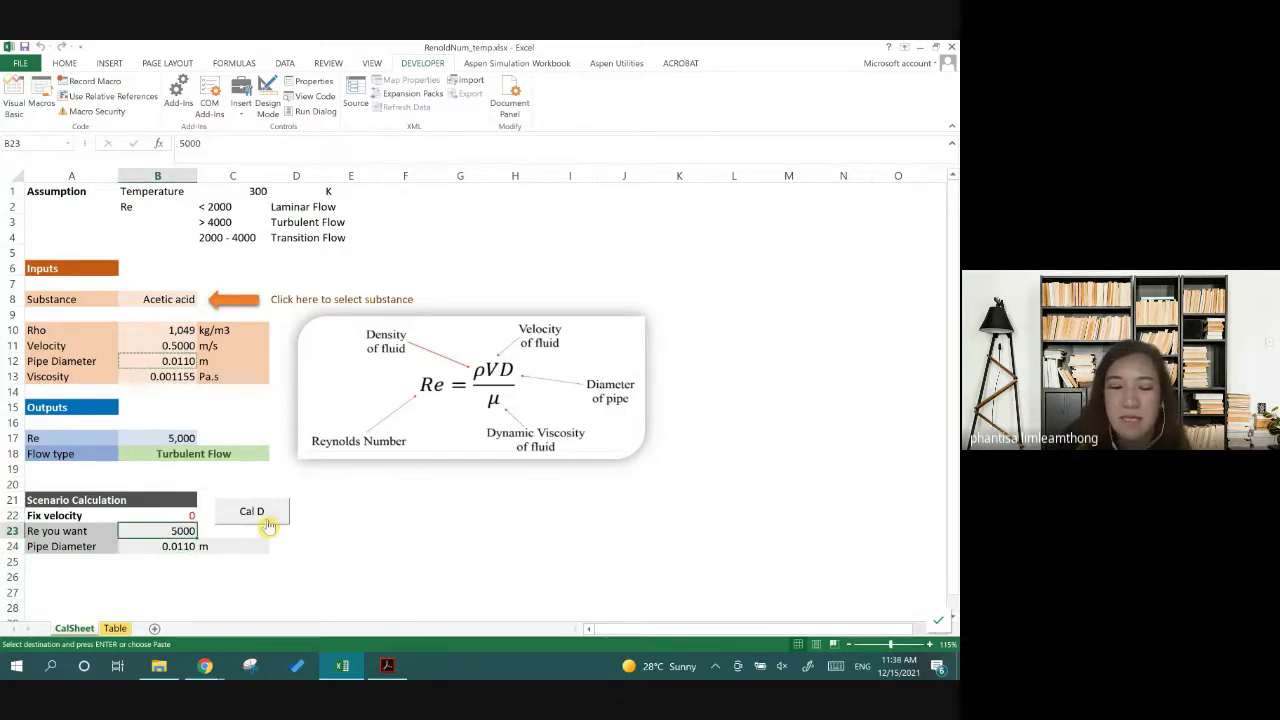
text(200)
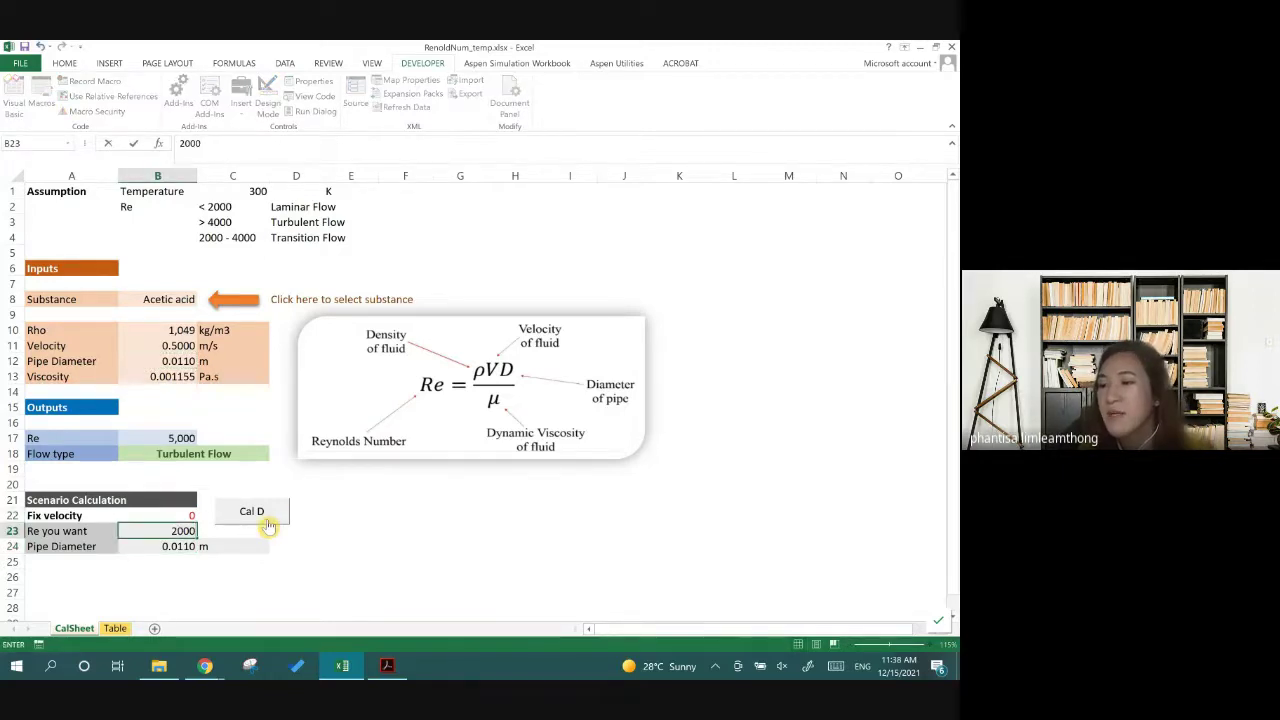
key(Return)
click(262, 513)
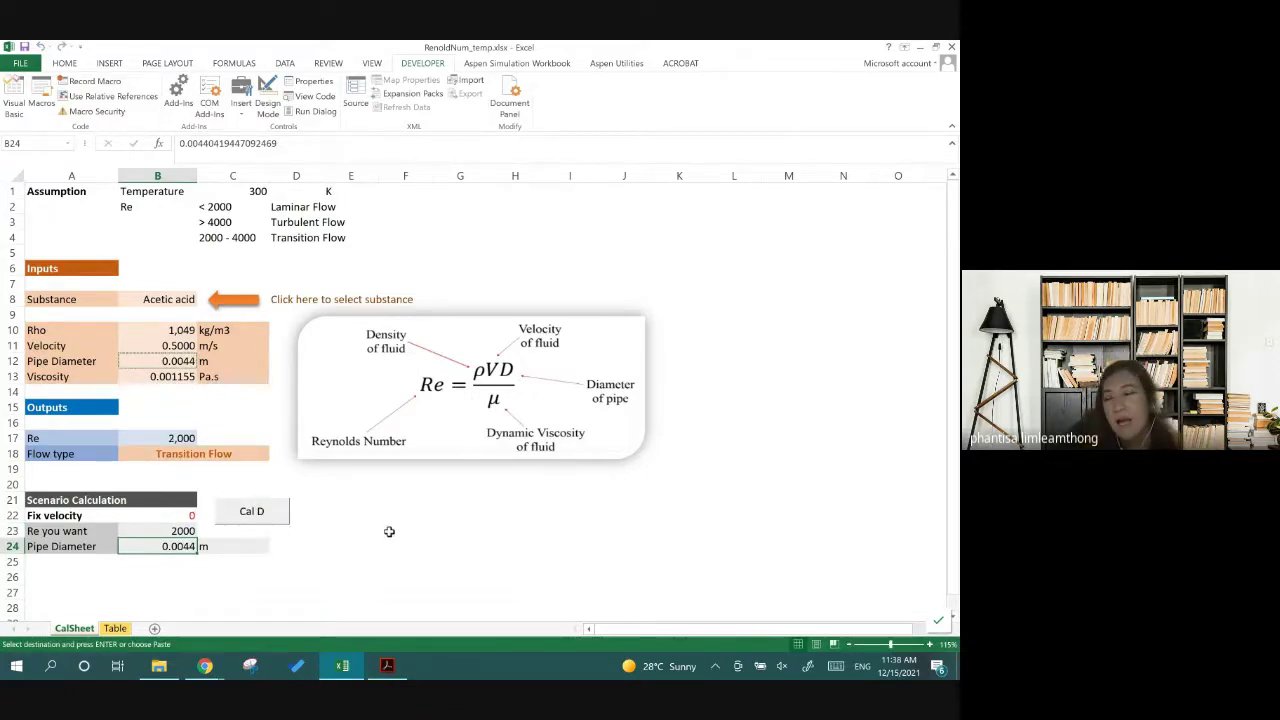
Hide B22's zero by setting its font colour to white
click(183, 516)
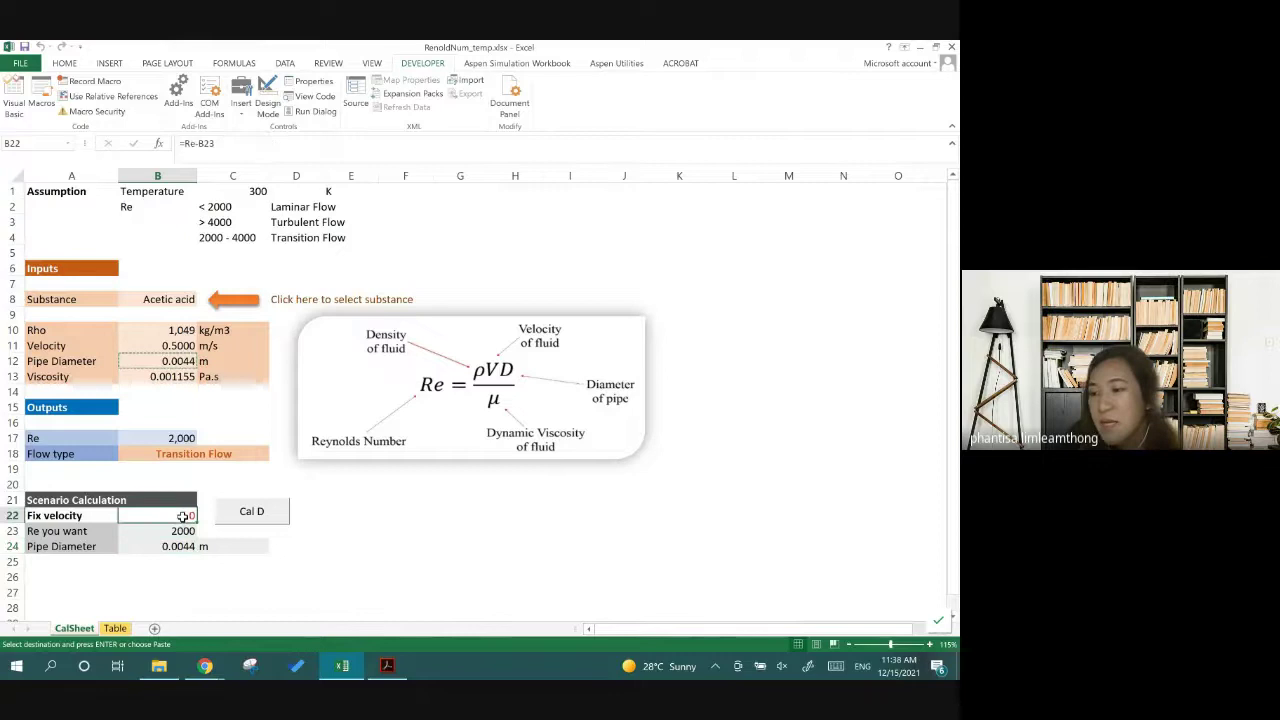
click(62, 63)
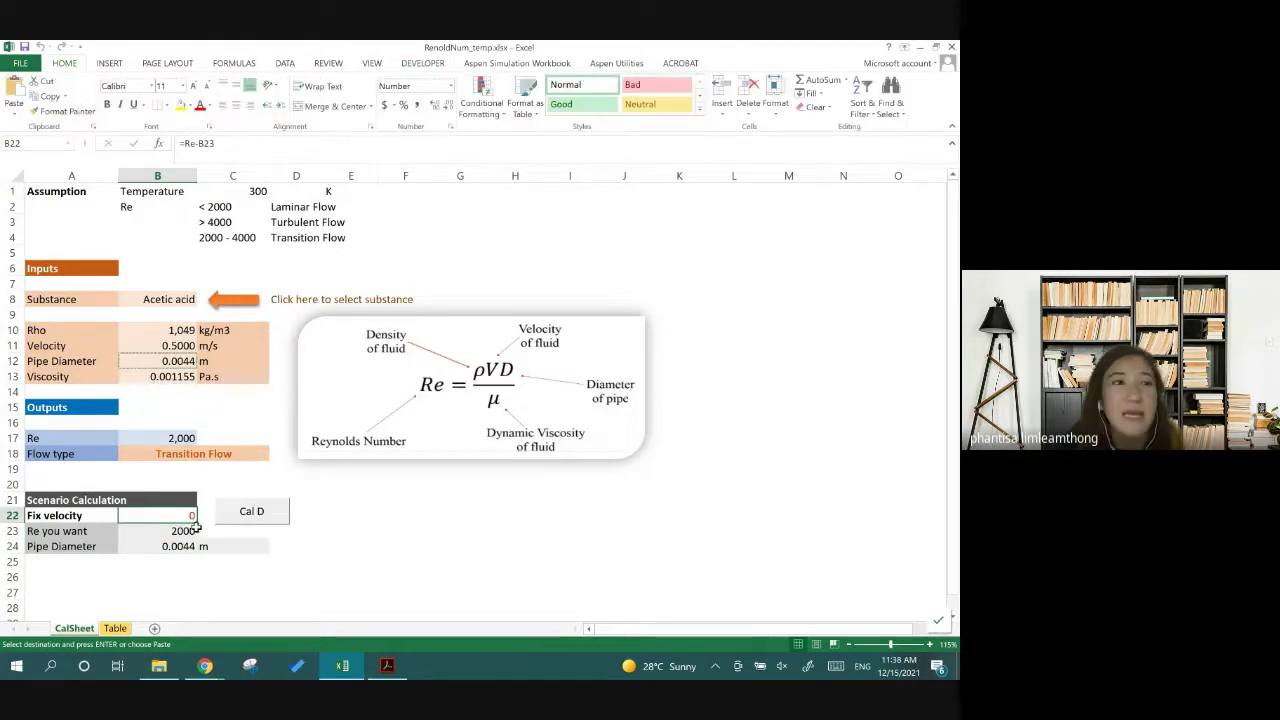
click(209, 105)
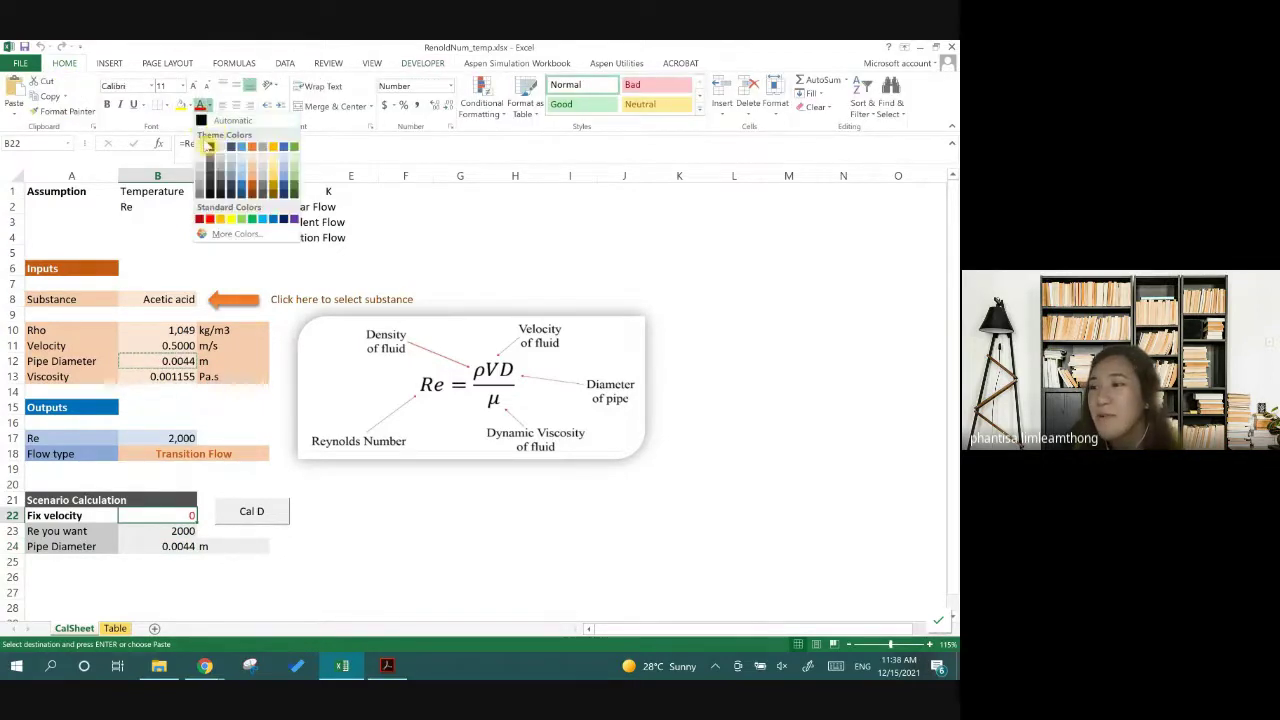
click(207, 147)
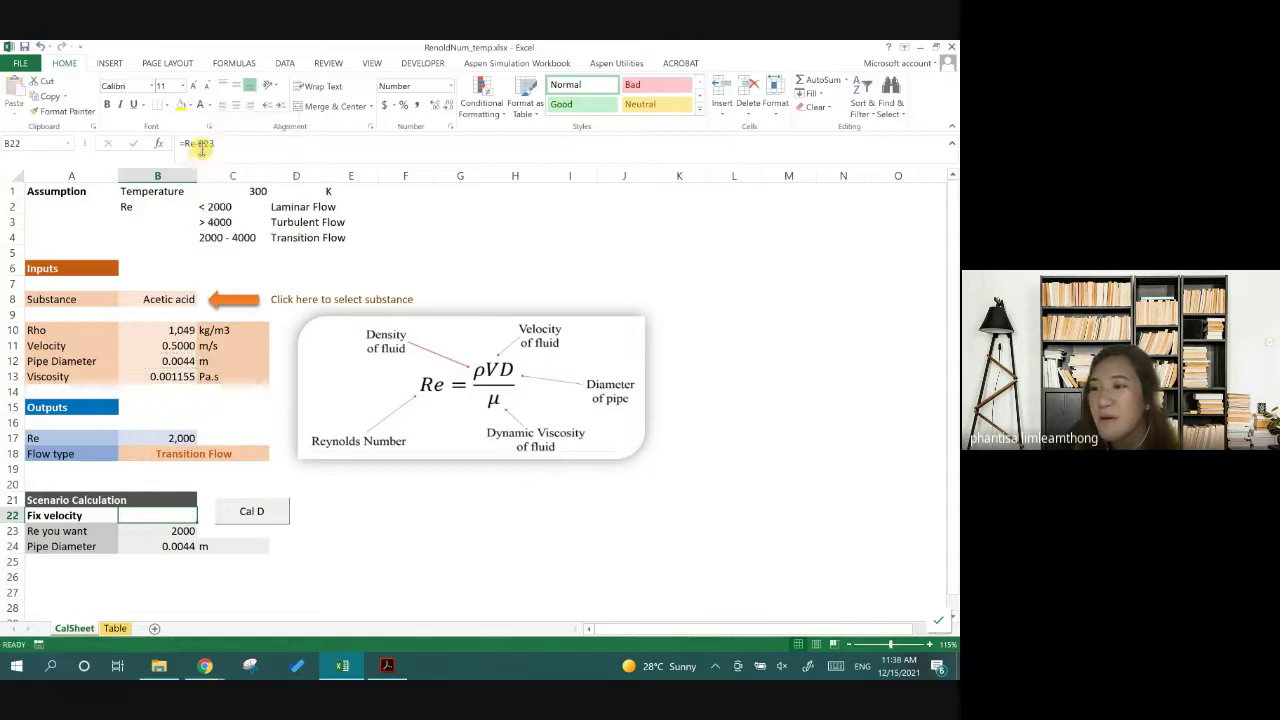
click(387, 554)
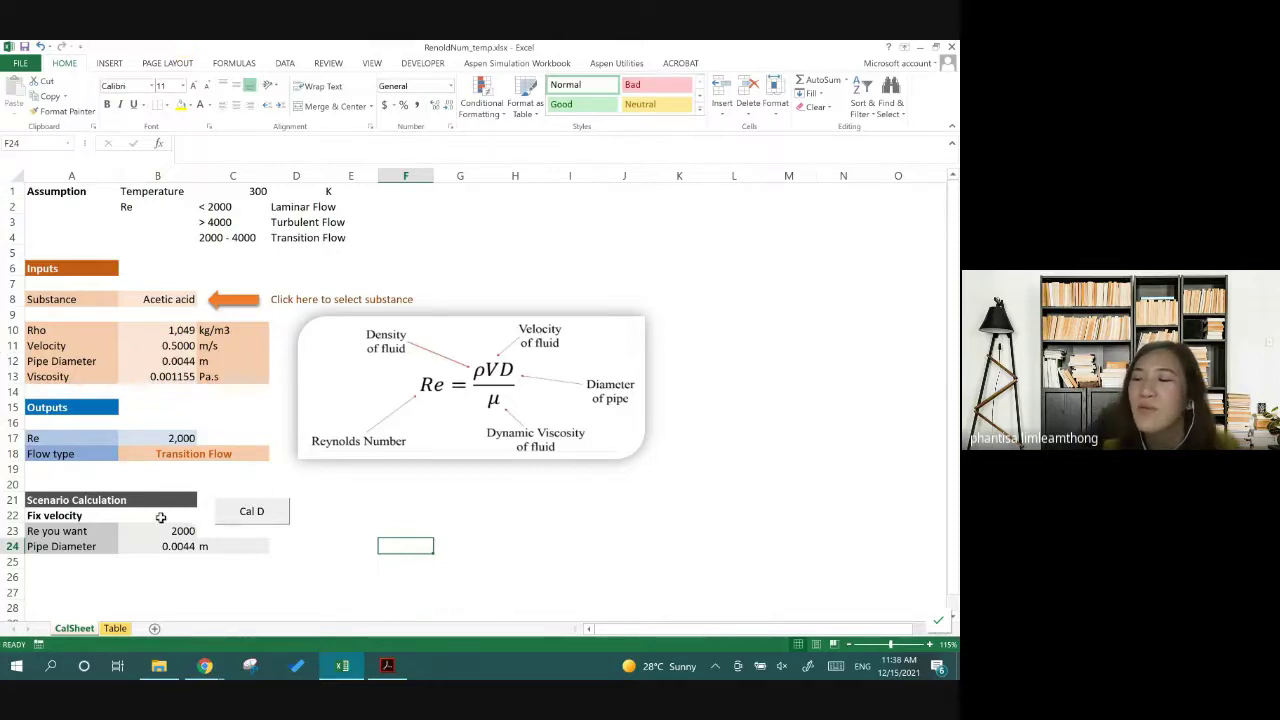
Set the target Re to 3500 and run Cal D, giving a 0.0077 m diameter
click(160, 517)
click(252, 511)
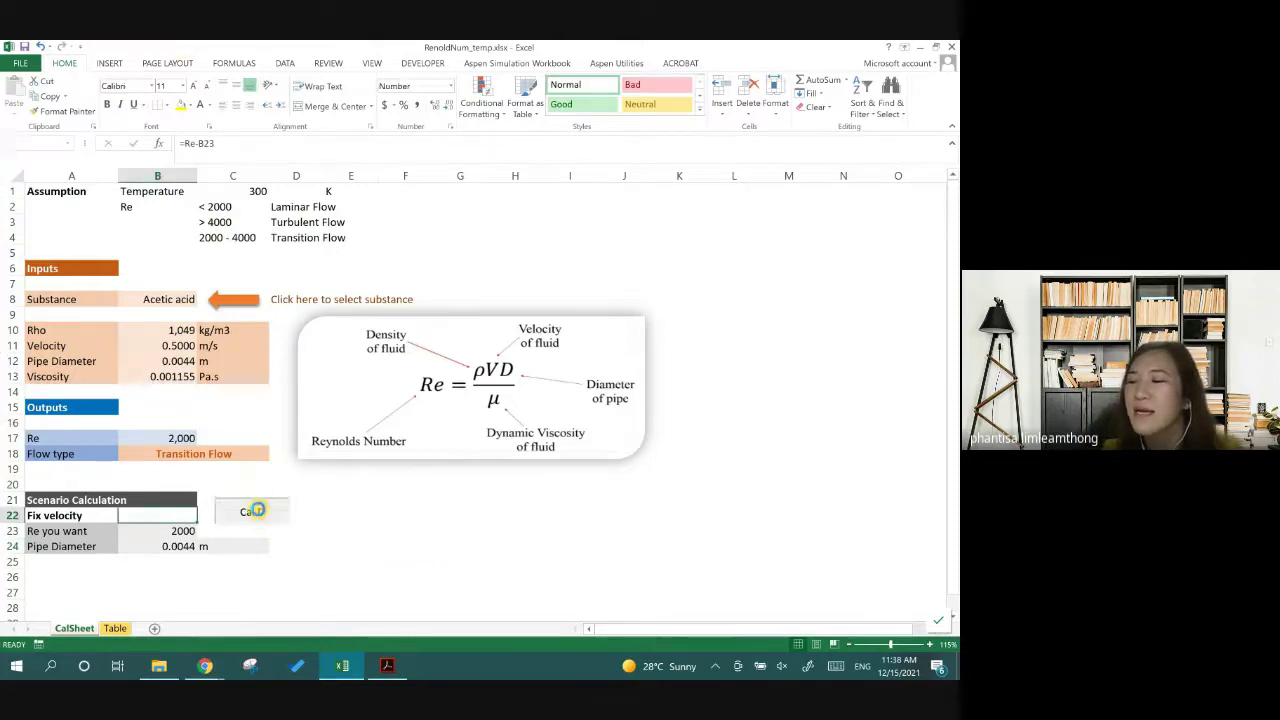
click(172, 531)
text(350)
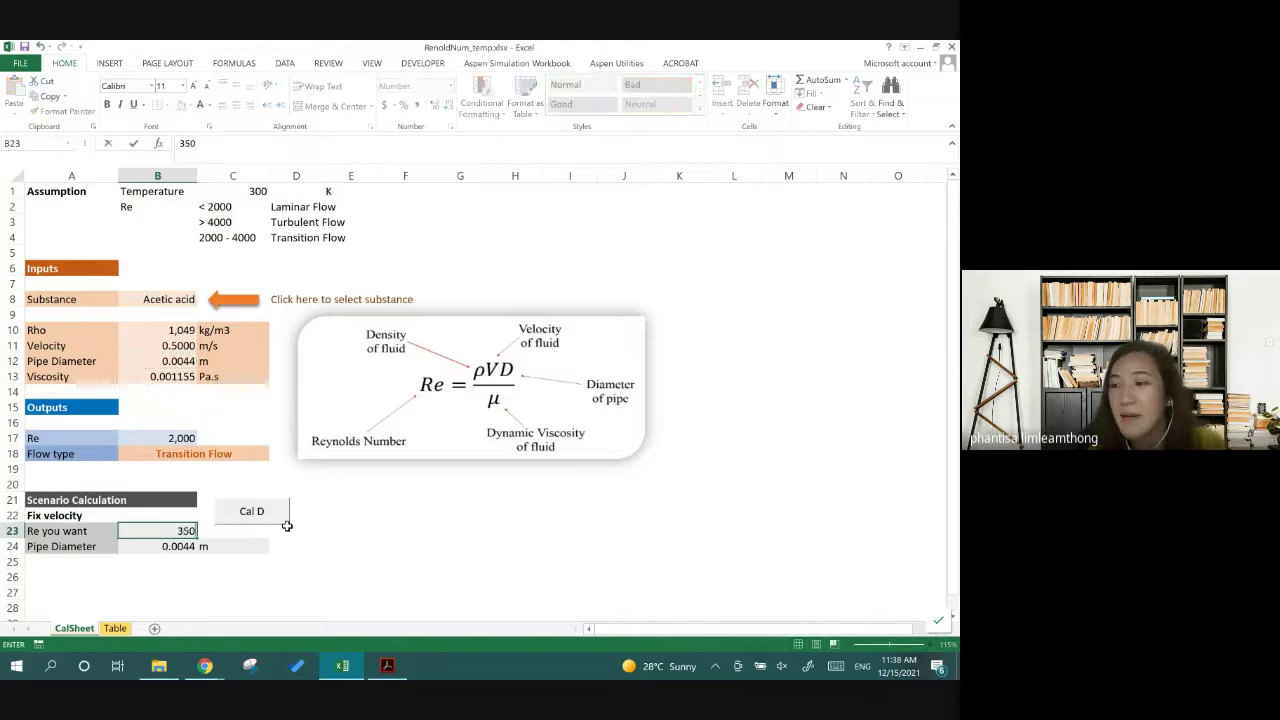
text(0)
key(Return)
click(250, 521)
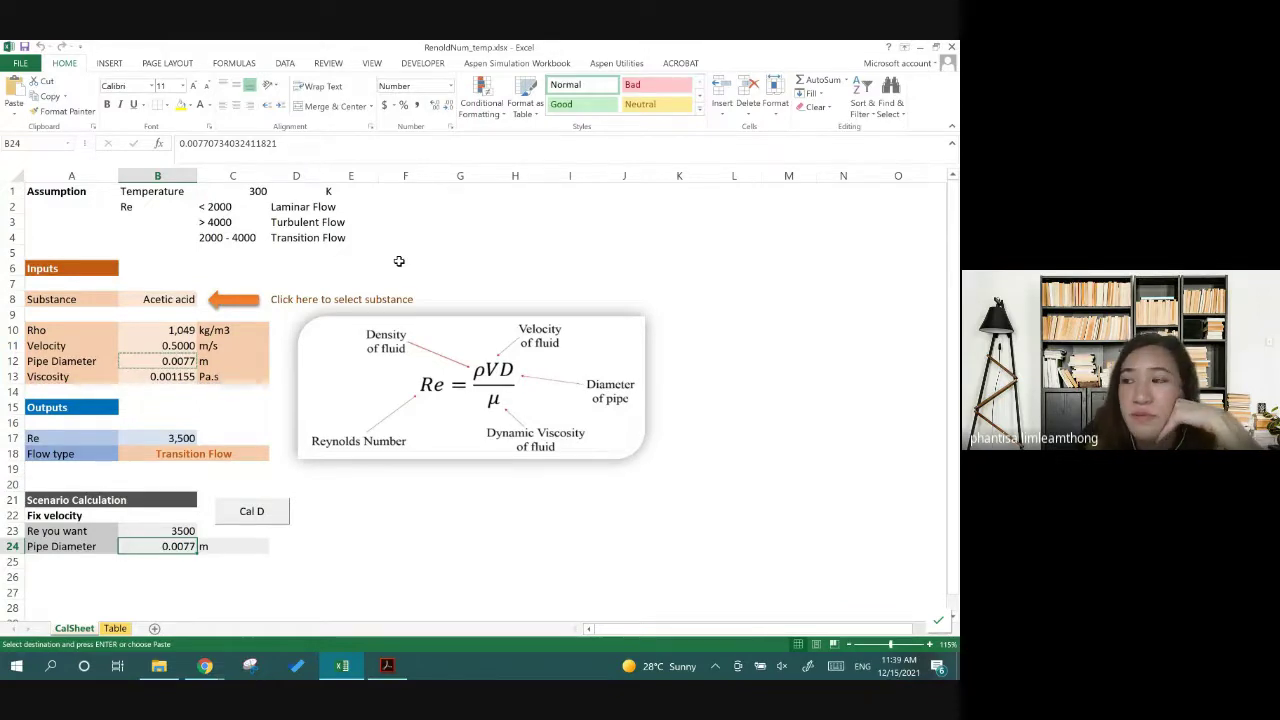
click(415, 64)
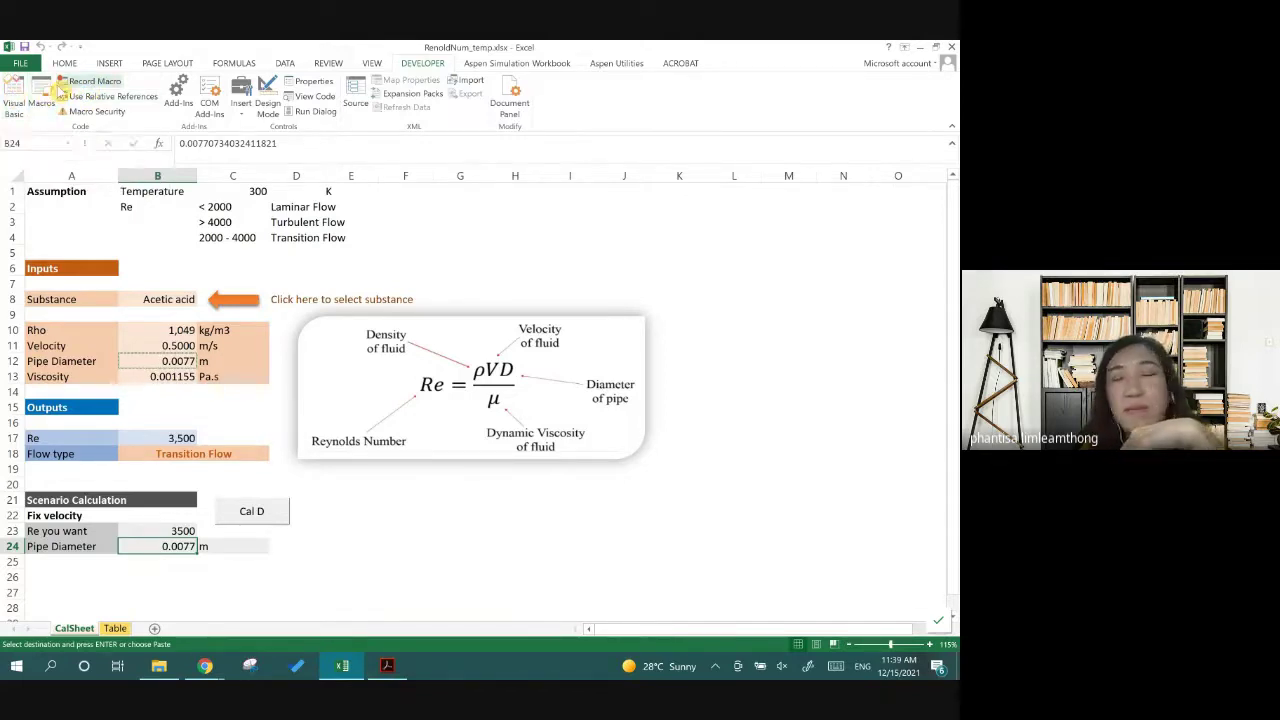
Open the CalD macro code in Module1 of the VBA editor
click(14, 100)
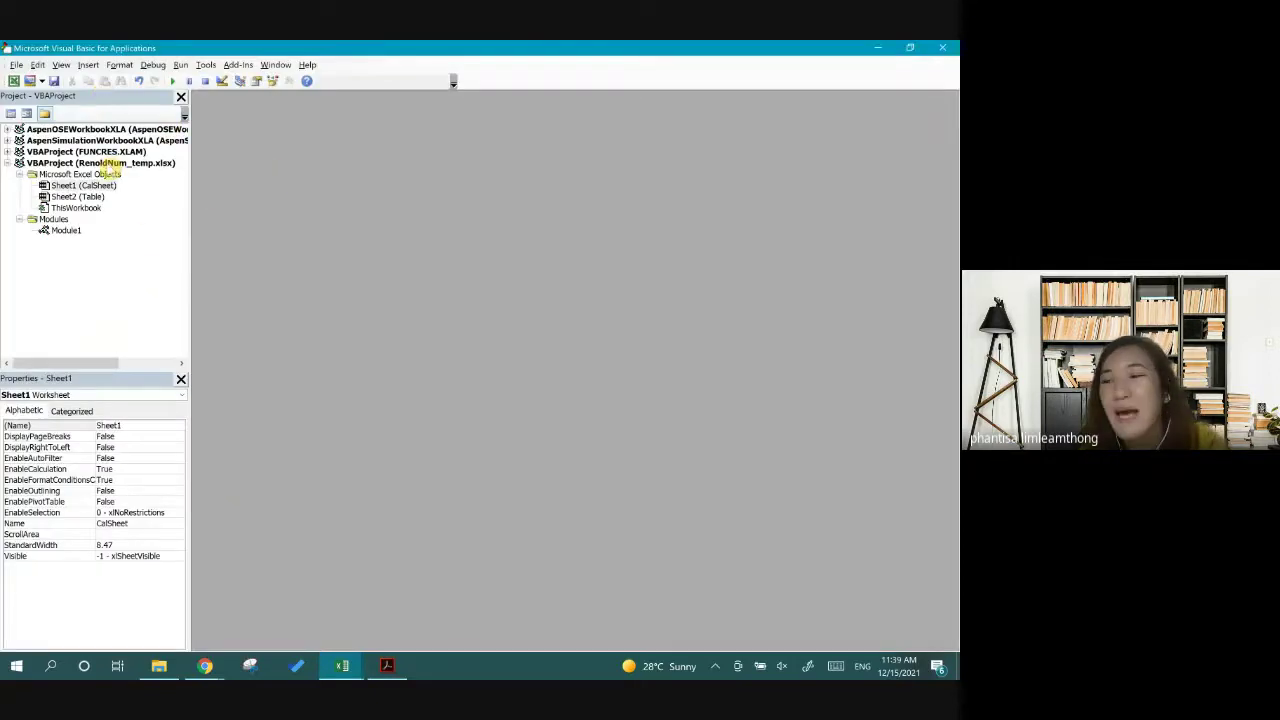
click(64, 232)
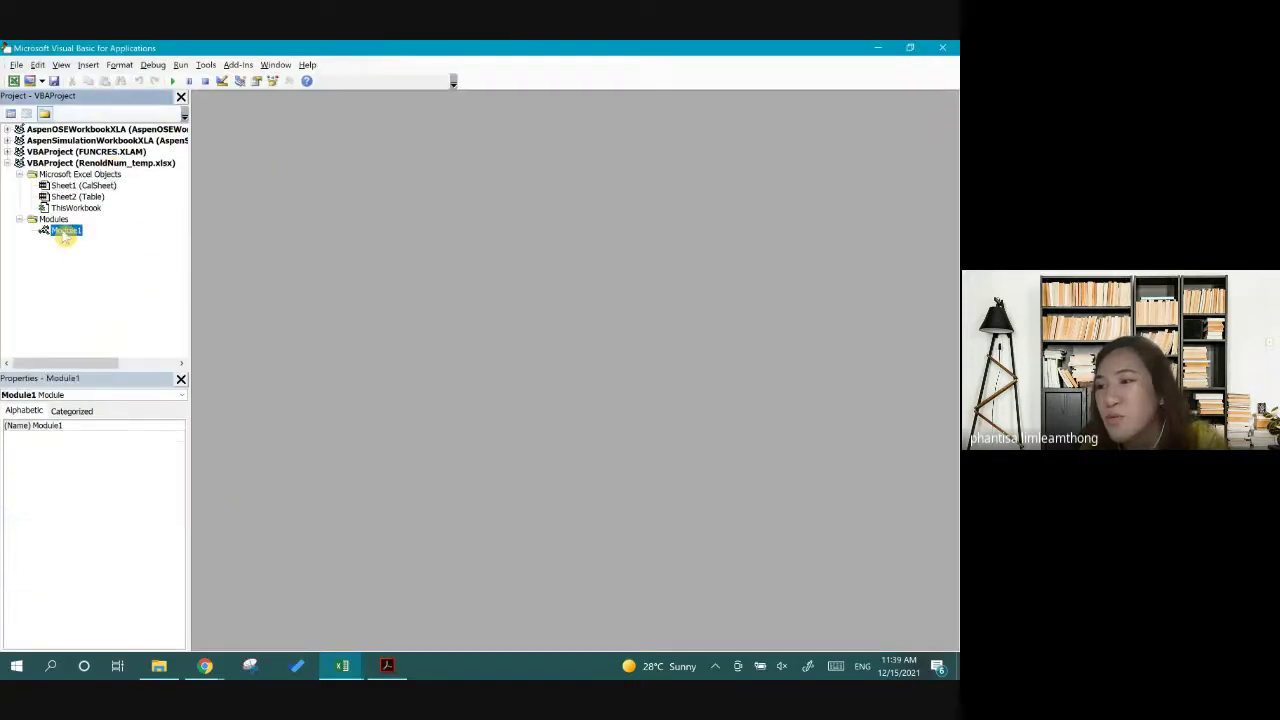
double_click(64, 232)
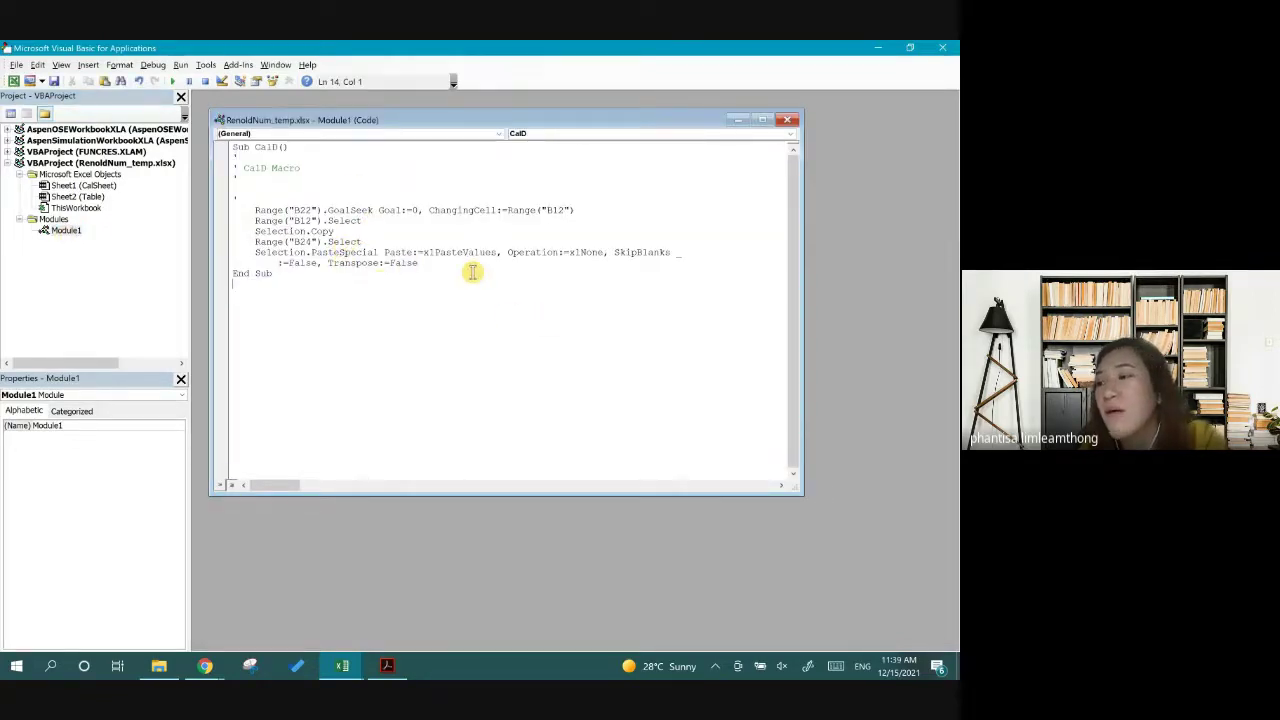
Walk through the GoalSeek line and the B12 copy and B24 paste-values lines
click(257, 210)
click(350, 213)
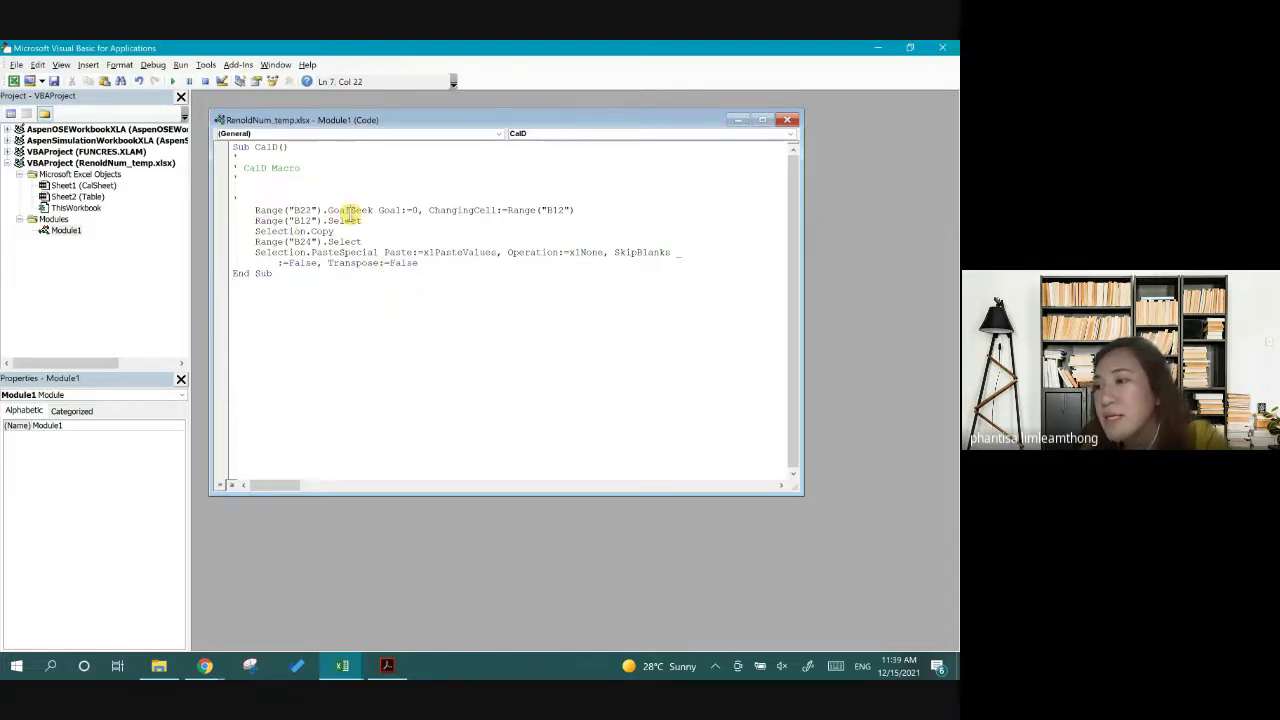
click(578, 211)
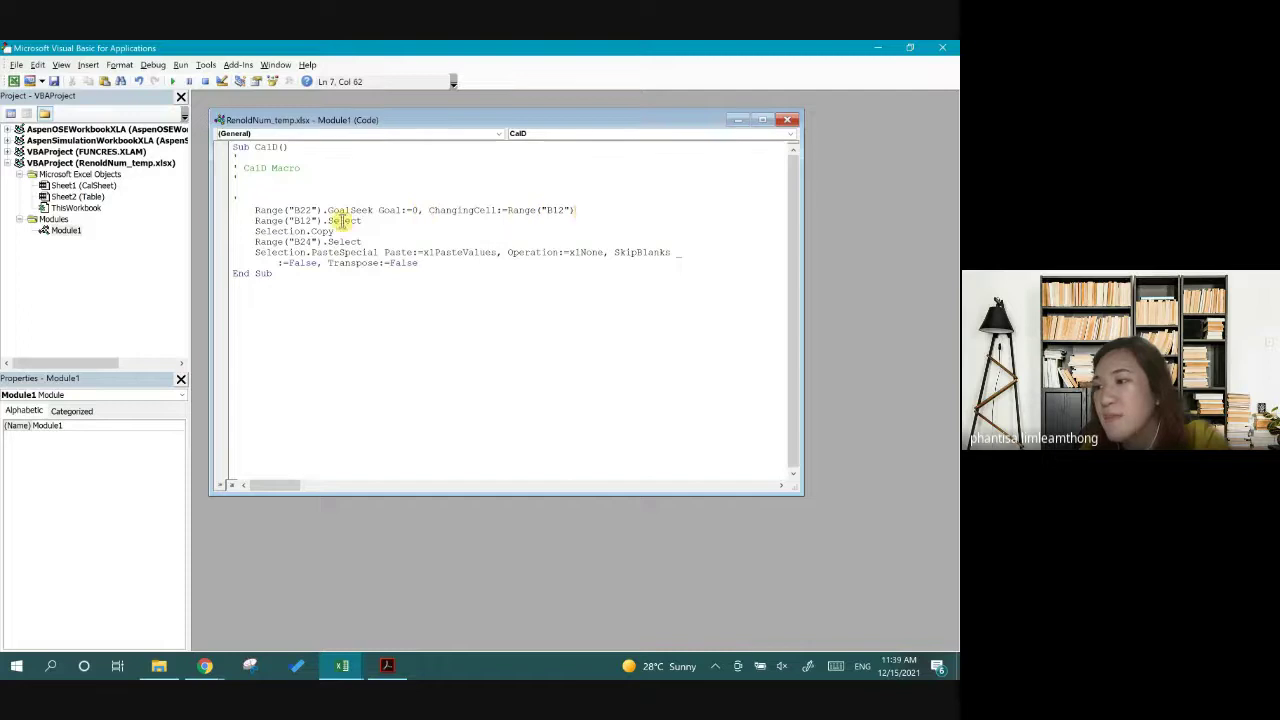
drag(385, 222, 252, 222)
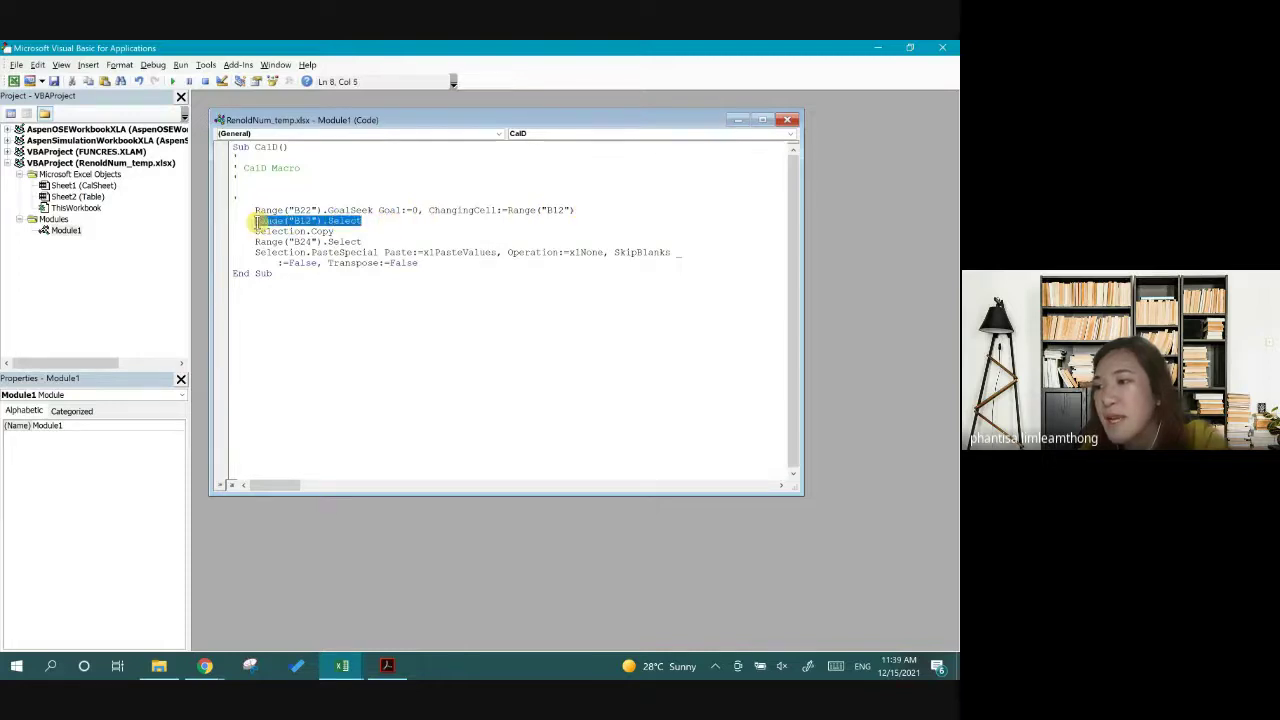
click(340, 233)
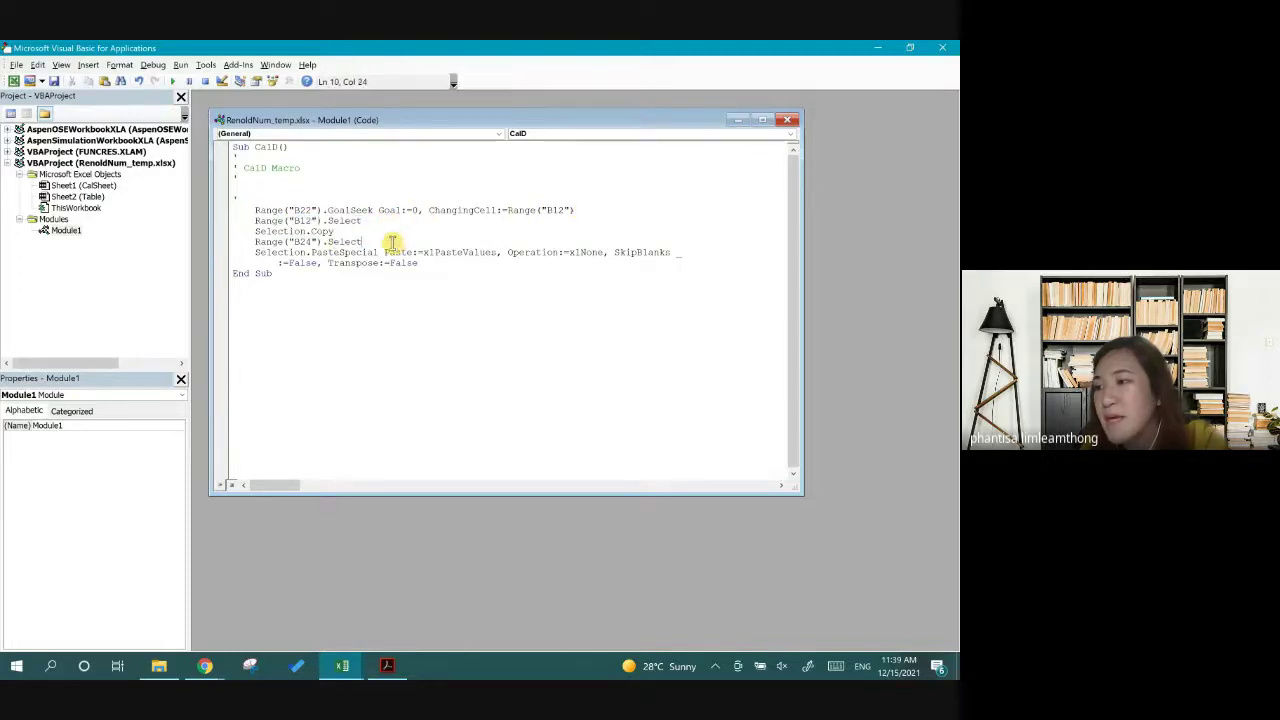
drag(394, 242, 256, 242)
click(458, 265)
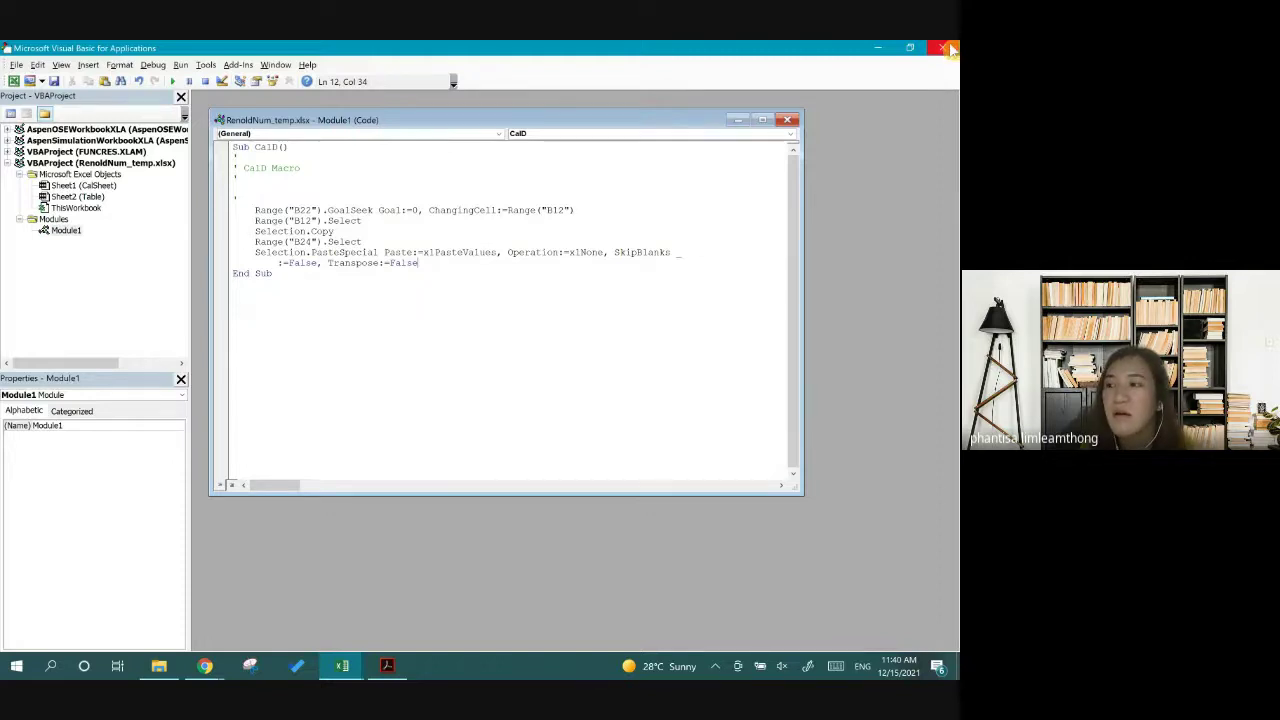
click(950, 48)
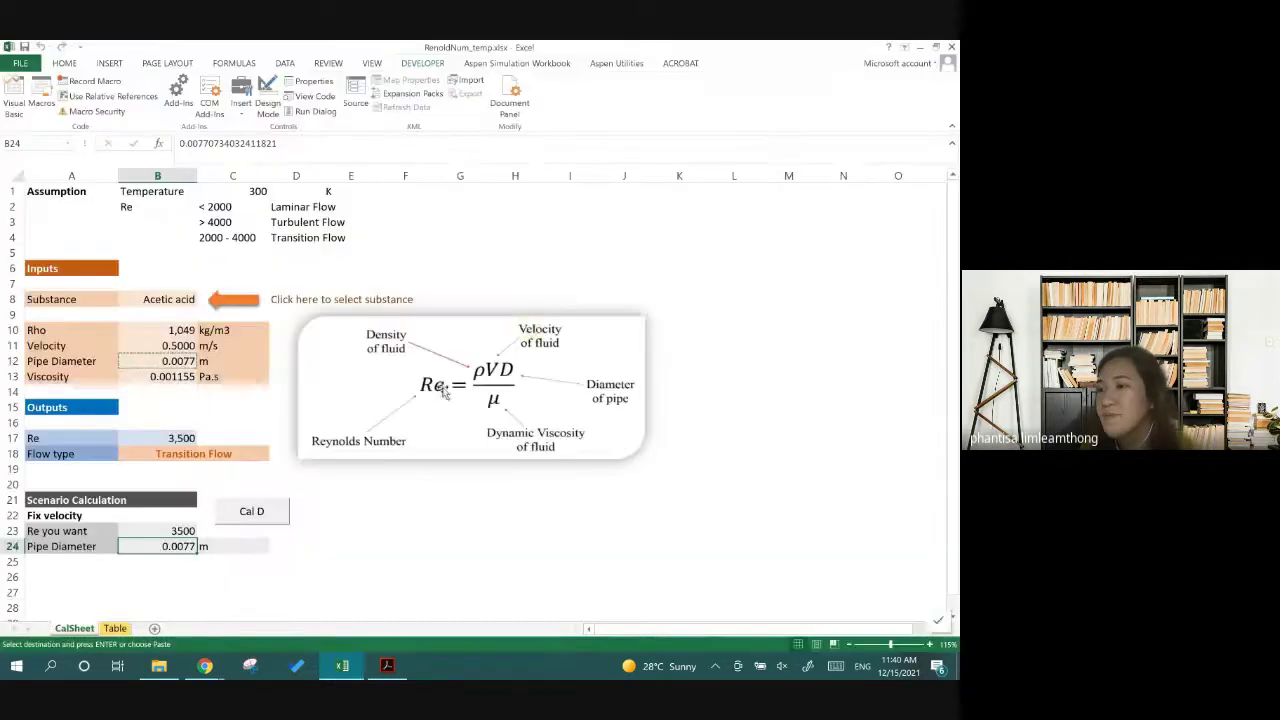
click(587, 250)
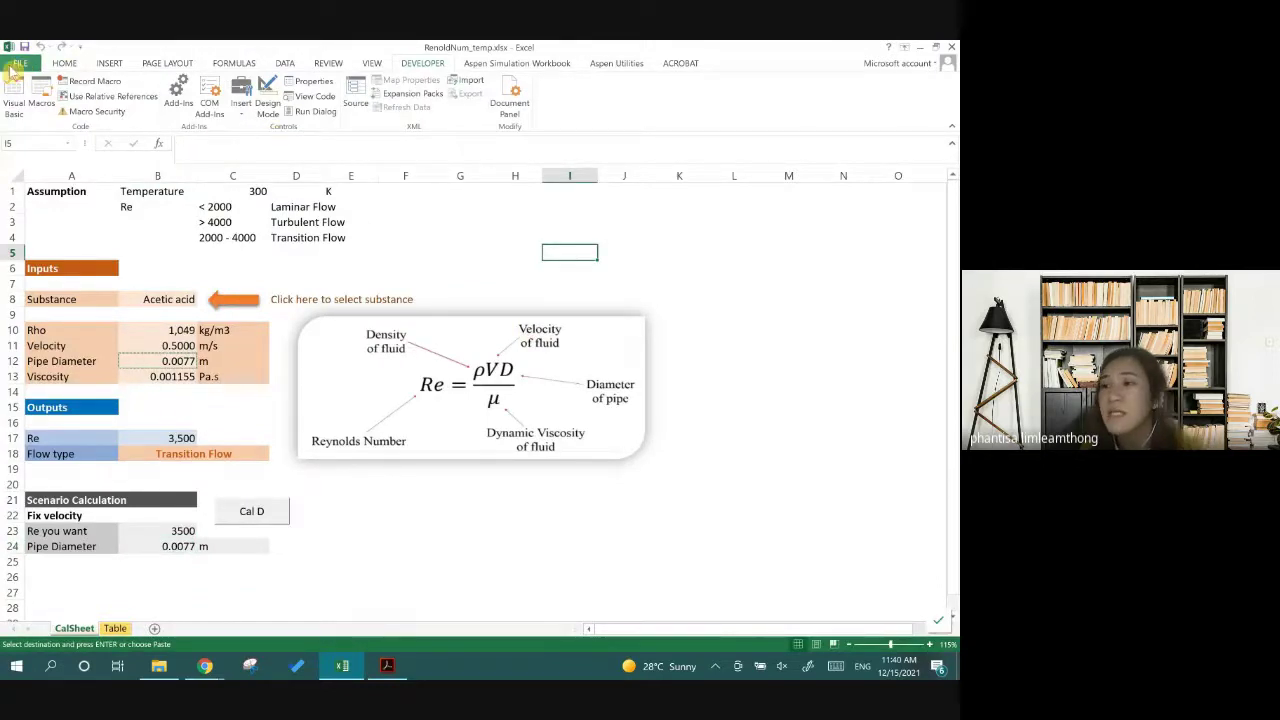
click(20, 66)
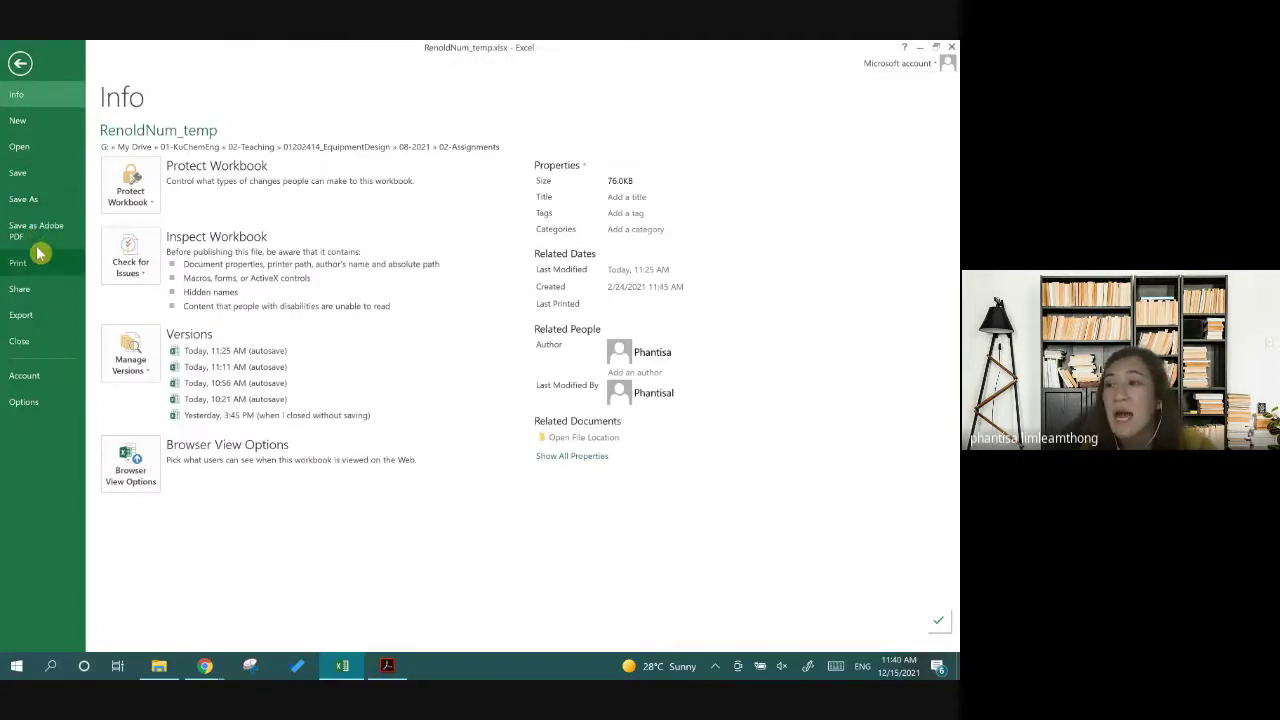
click(25, 200)
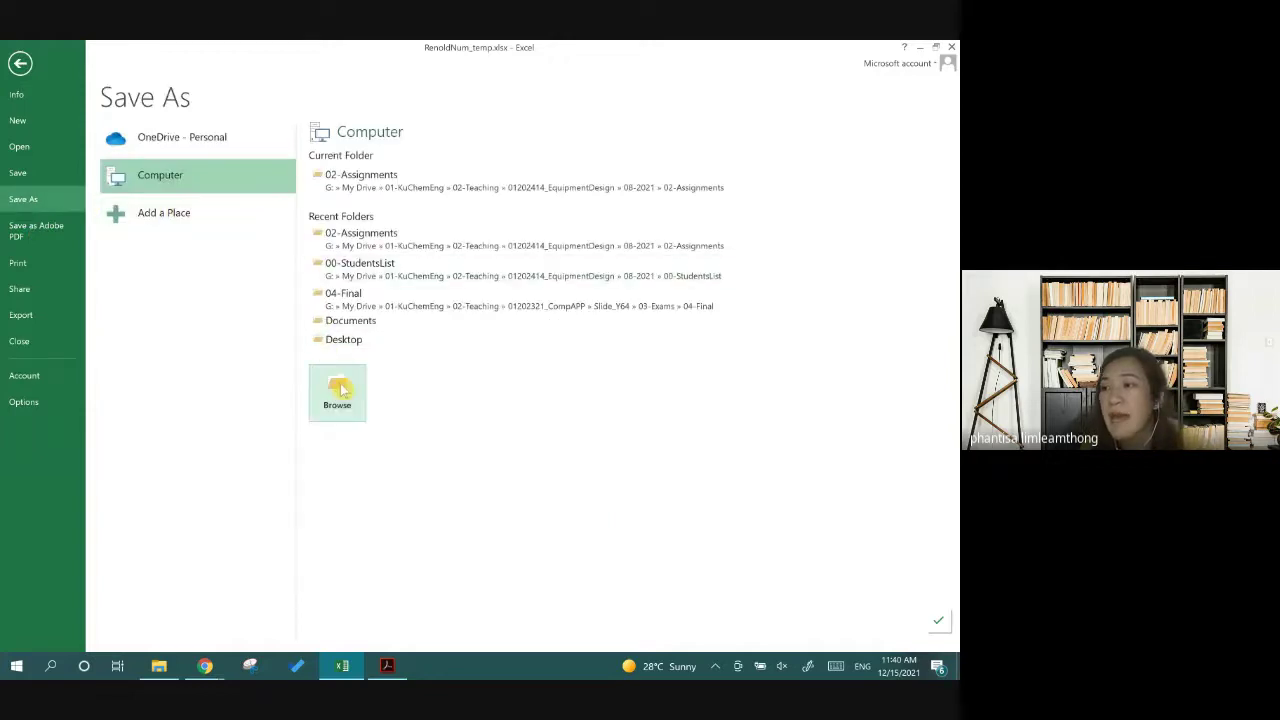
click(337, 392)
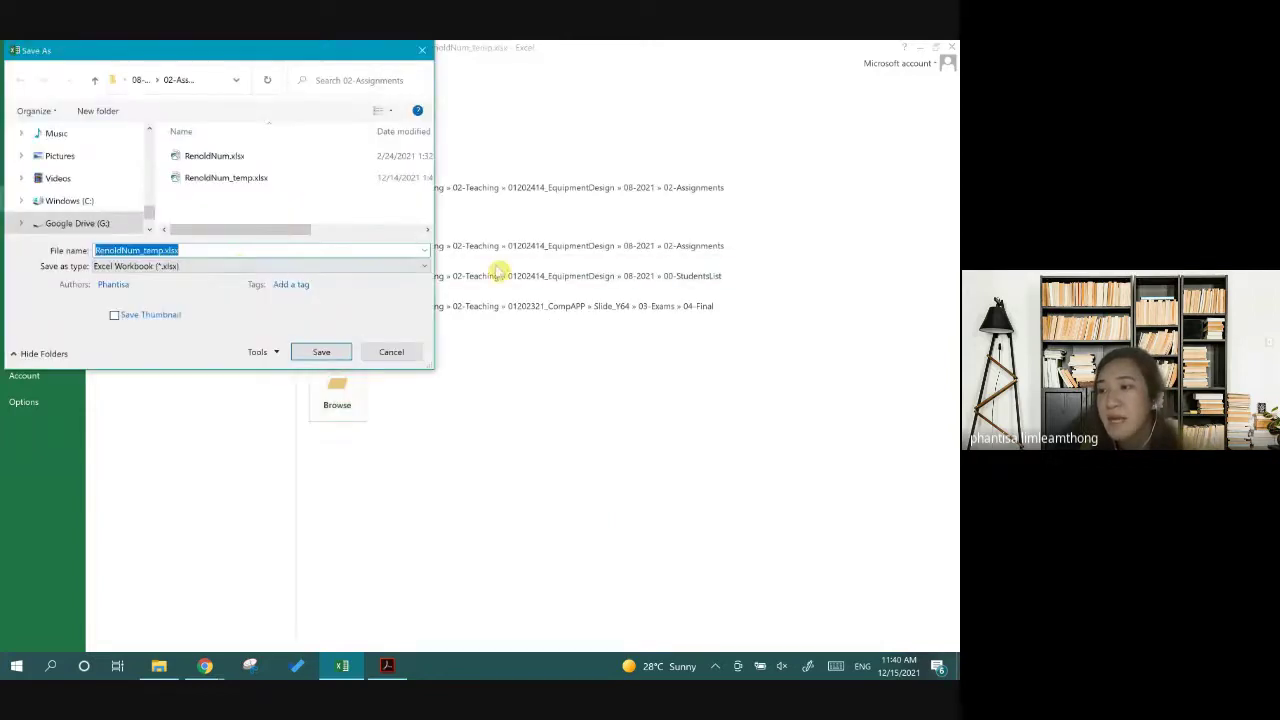
click(427, 265)
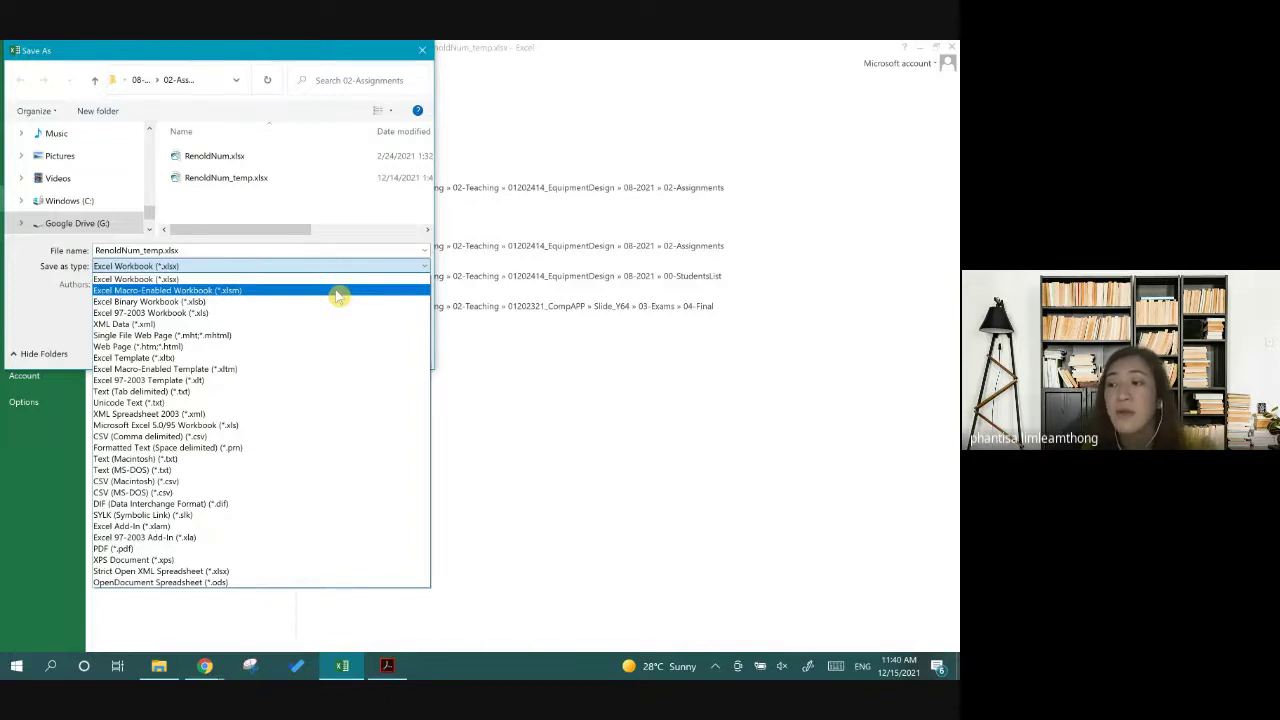
click(337, 291)
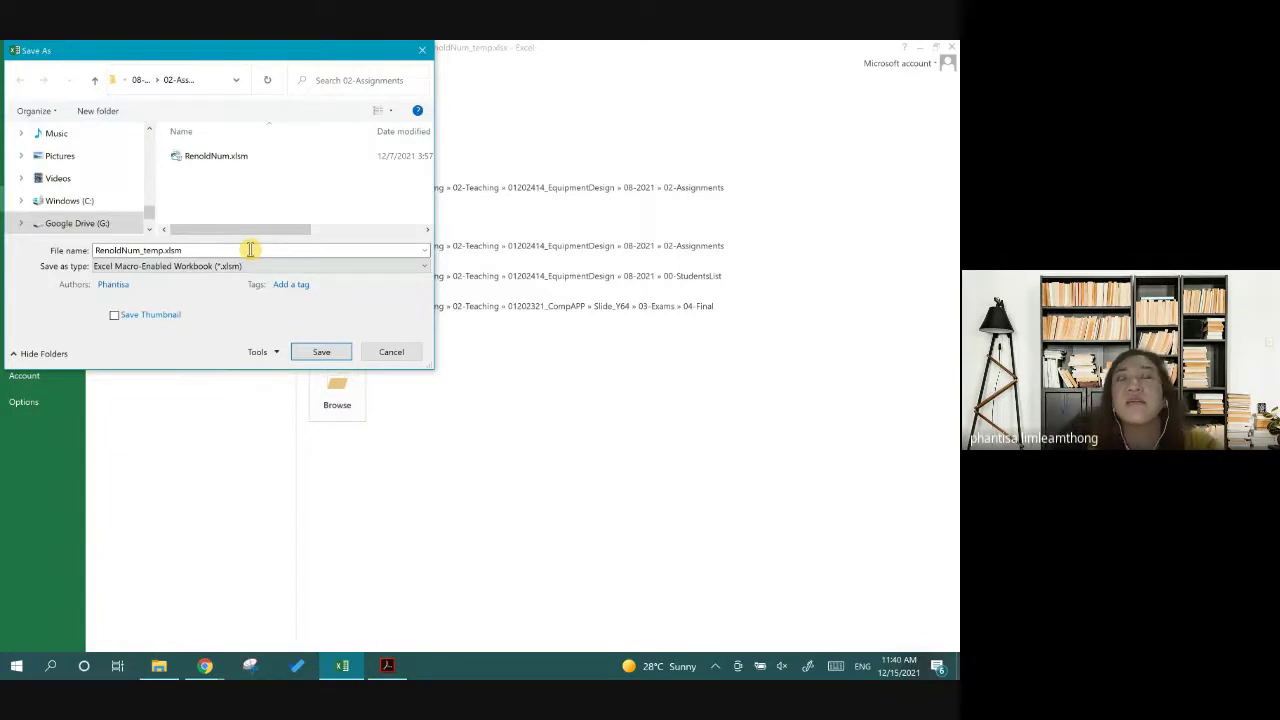
click(388, 348)
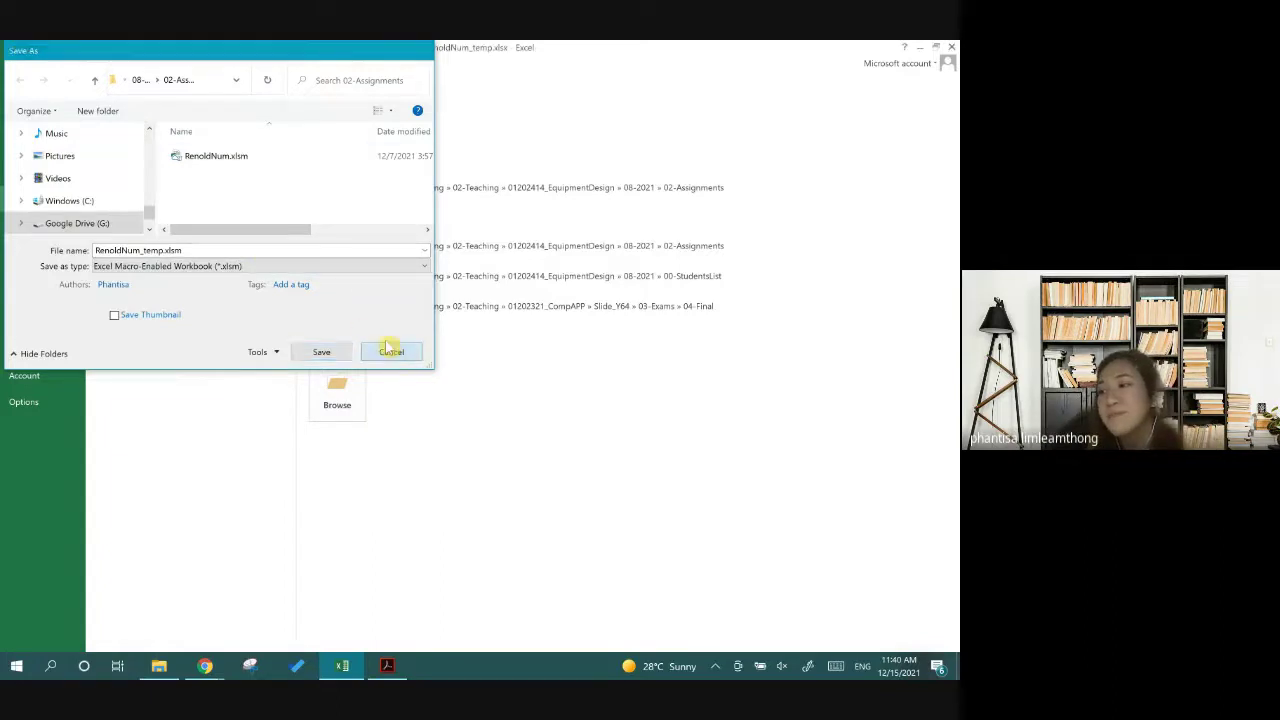
click(20, 65)
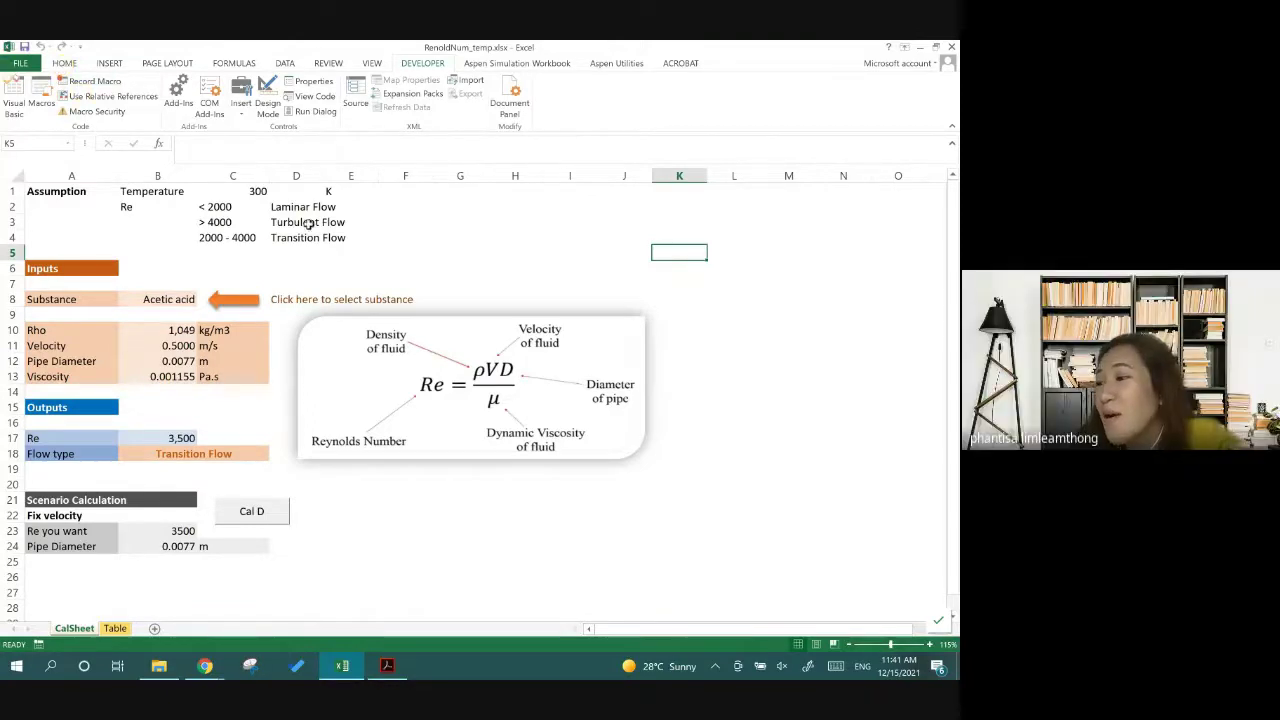
click(410, 252)
click(193, 330)
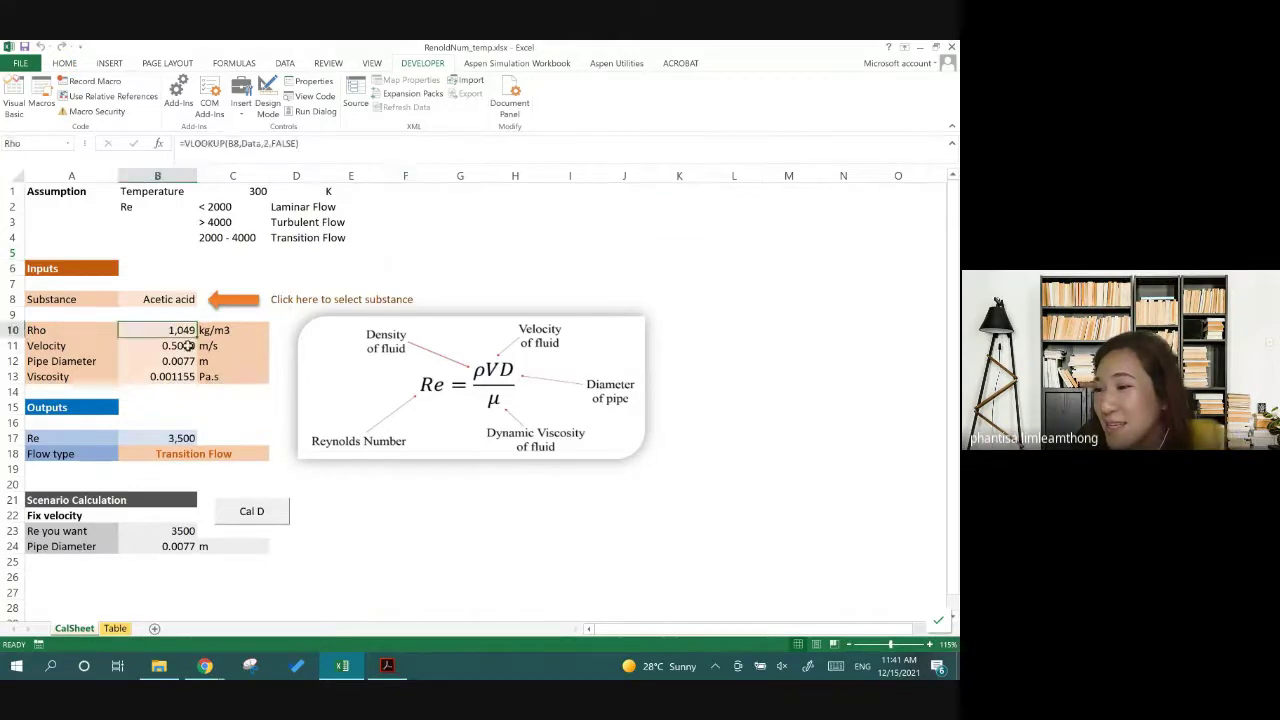
click(230, 409)
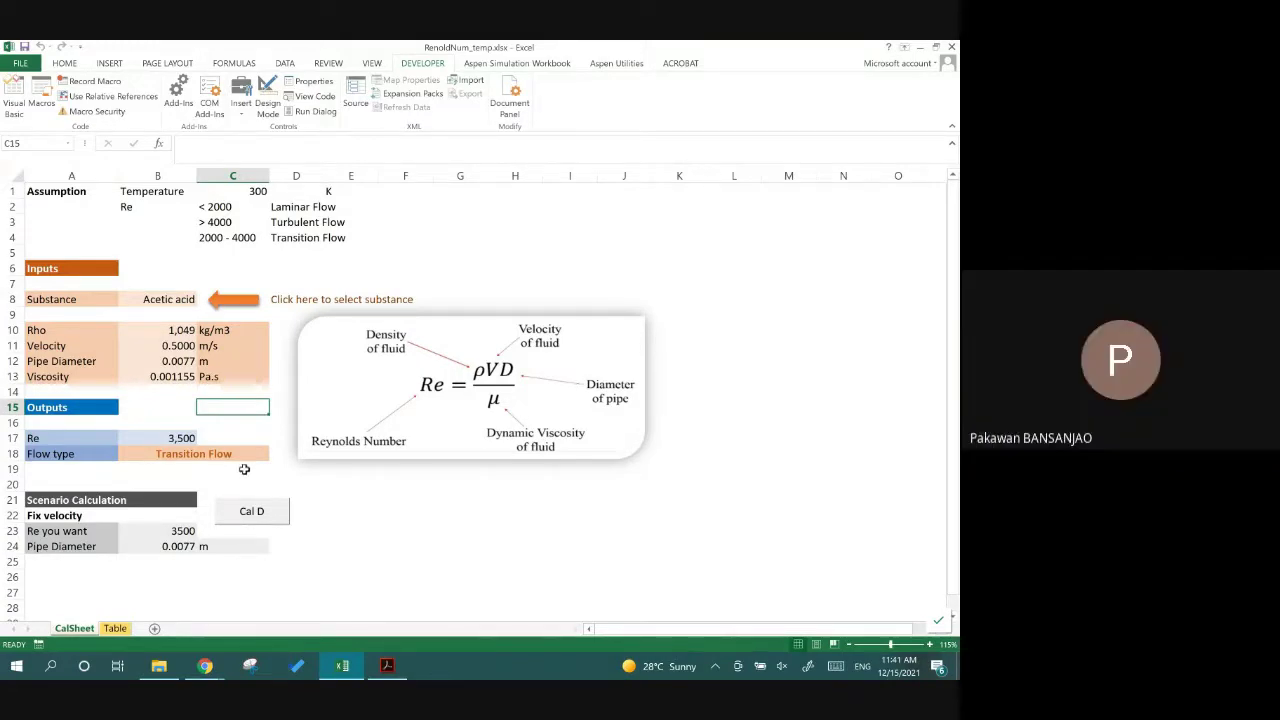
click(322, 514)
click(284, 487)
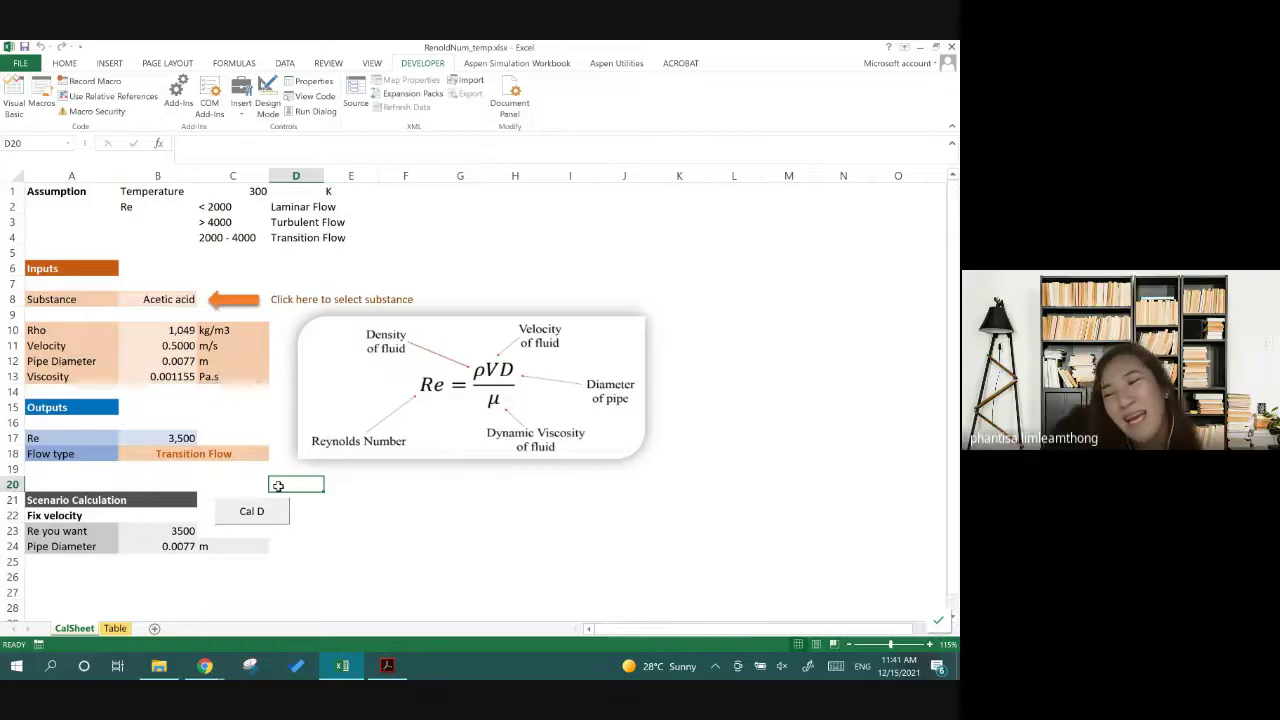
click(353, 503)
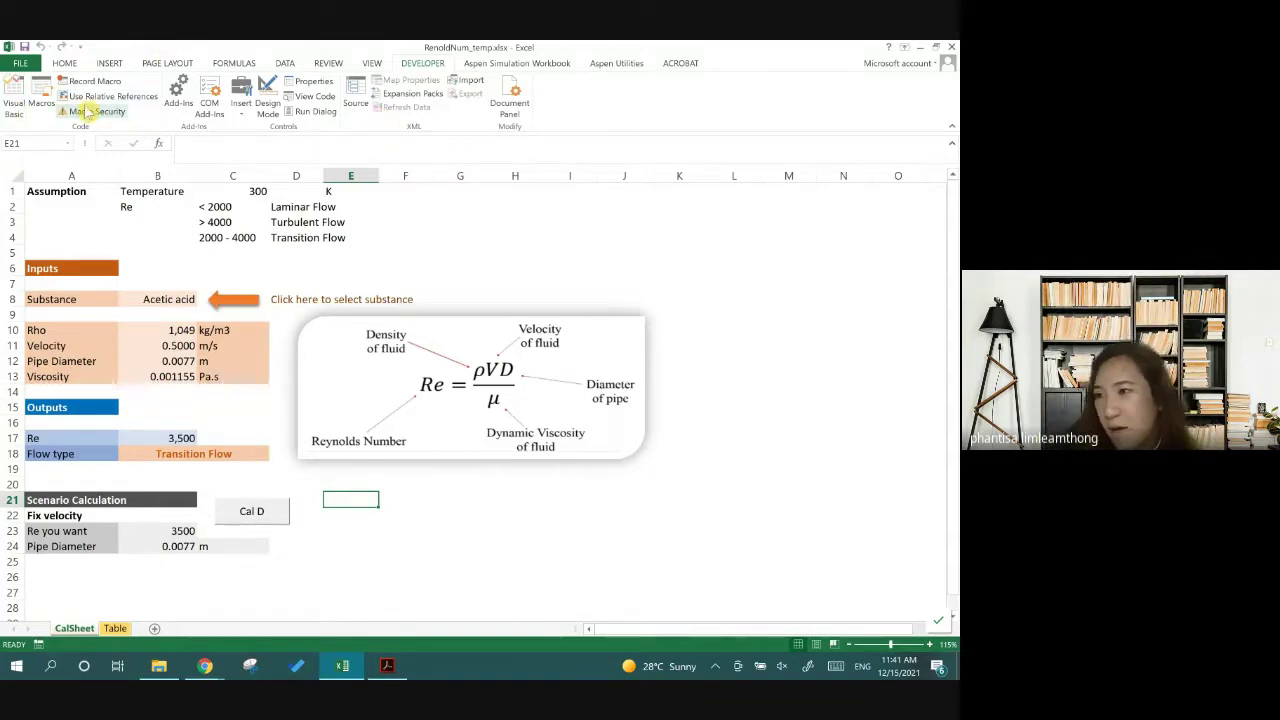
click(278, 511)
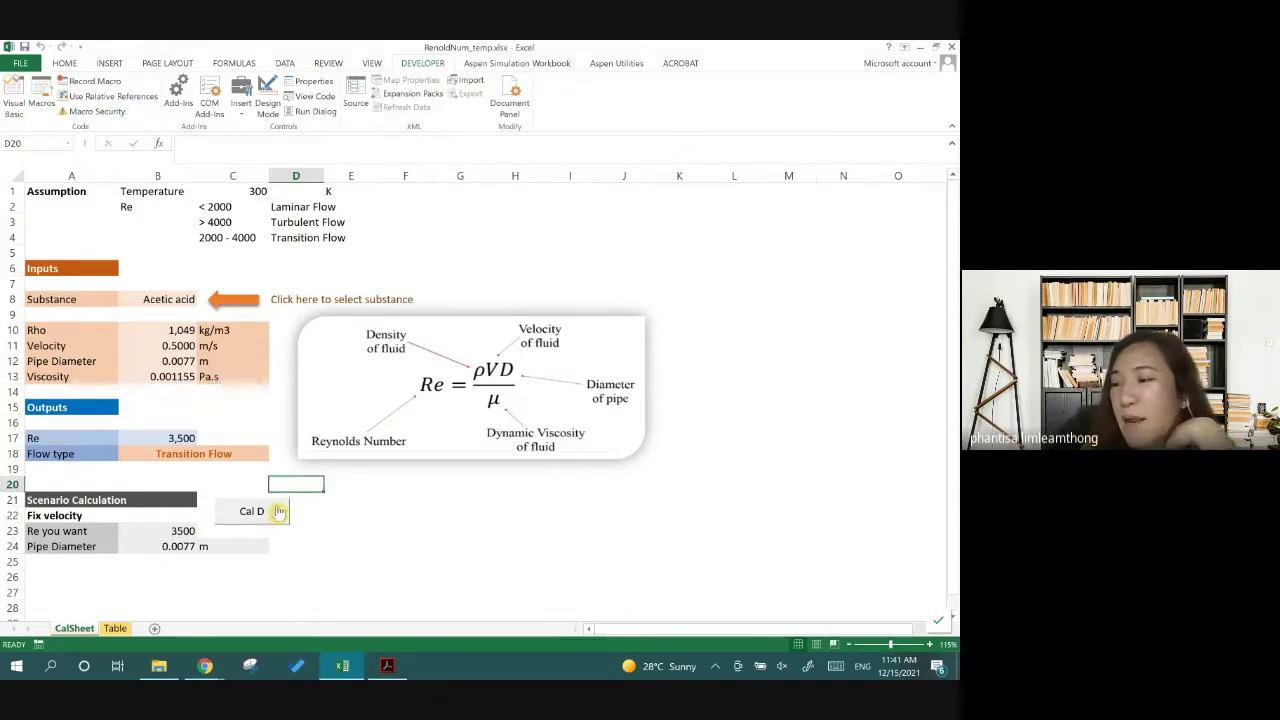
right_click(280, 511)
key(Escape)
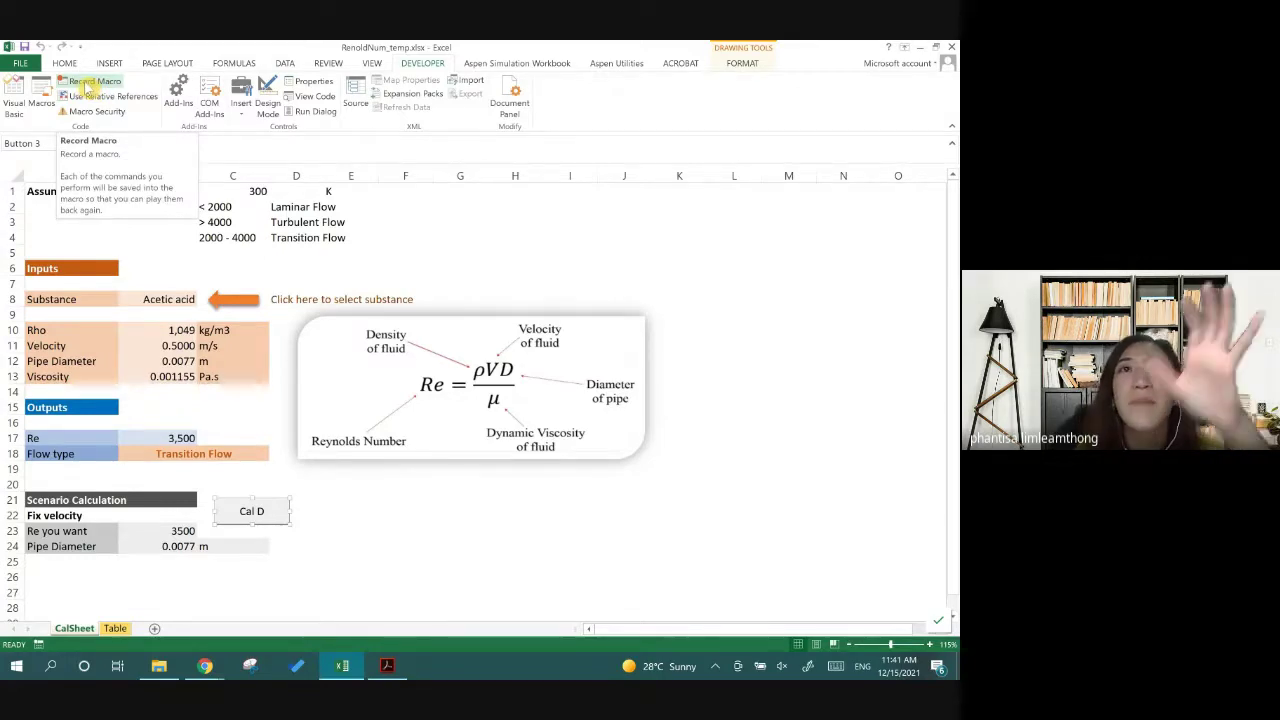
Record a new macro keeping the name CalD and confirm replacing the existing one
click(109, 63)
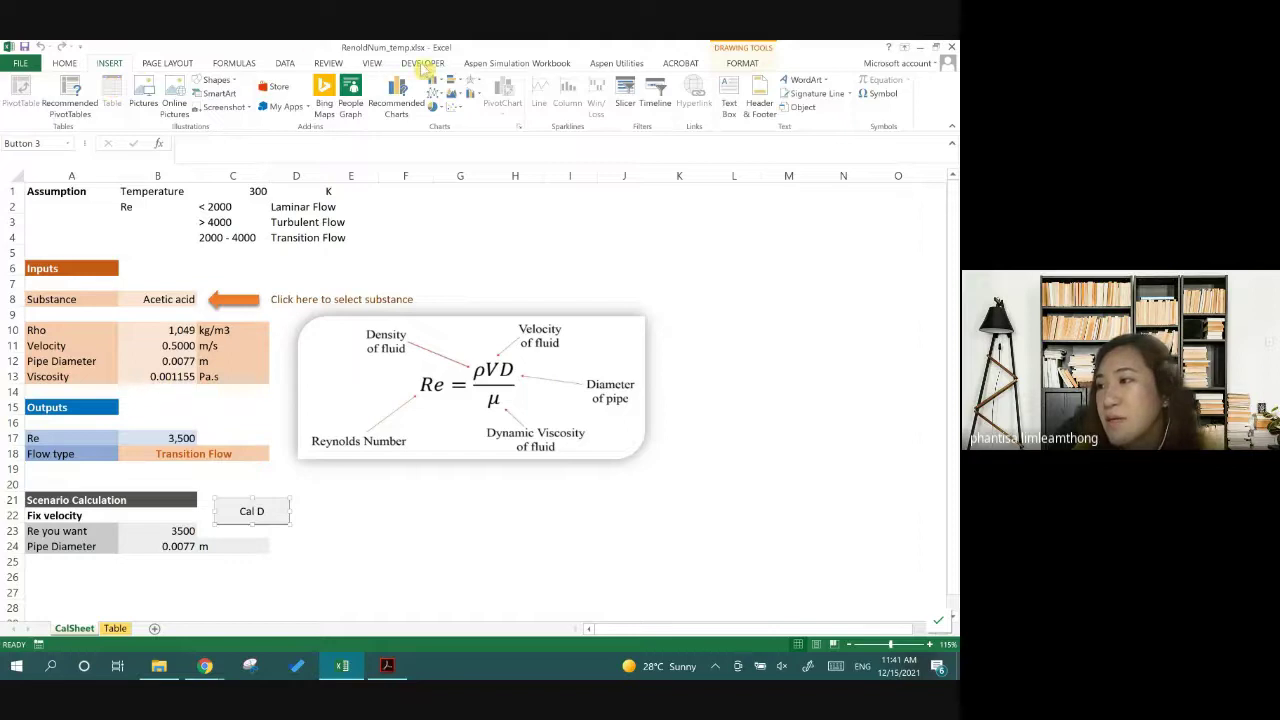
click(422, 63)
click(92, 81)
text(CalD)
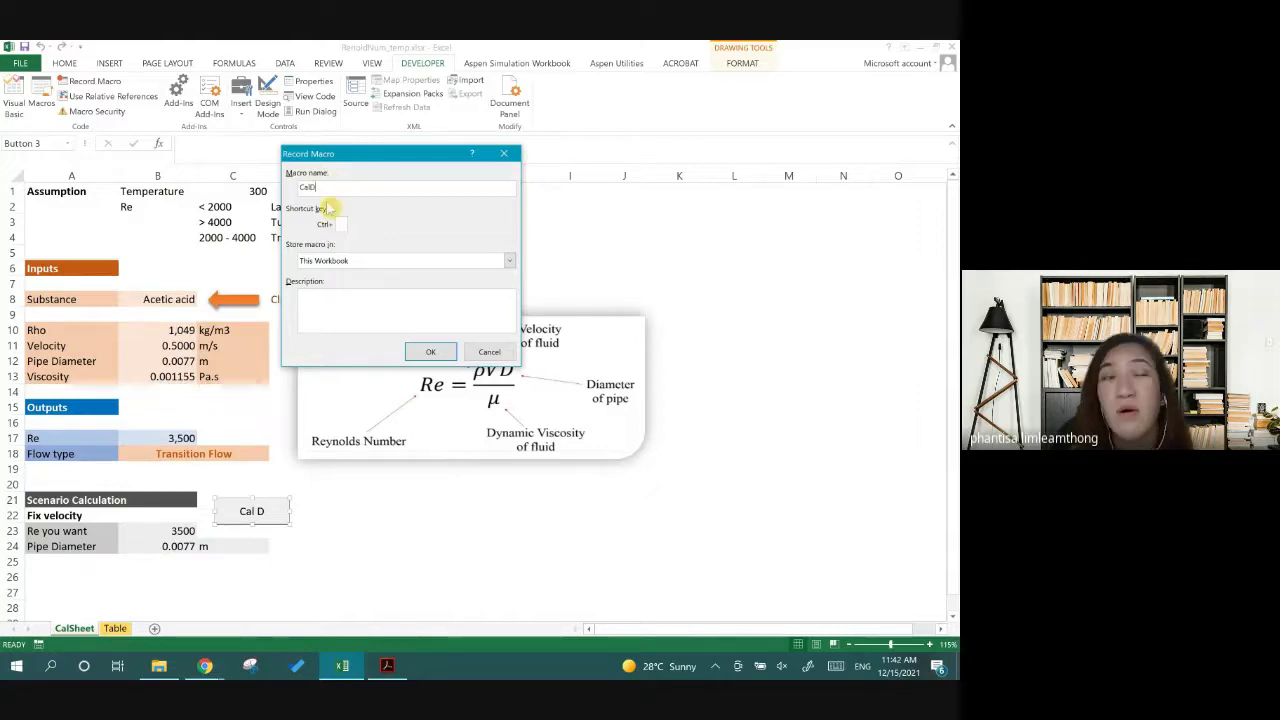
click(431, 352)
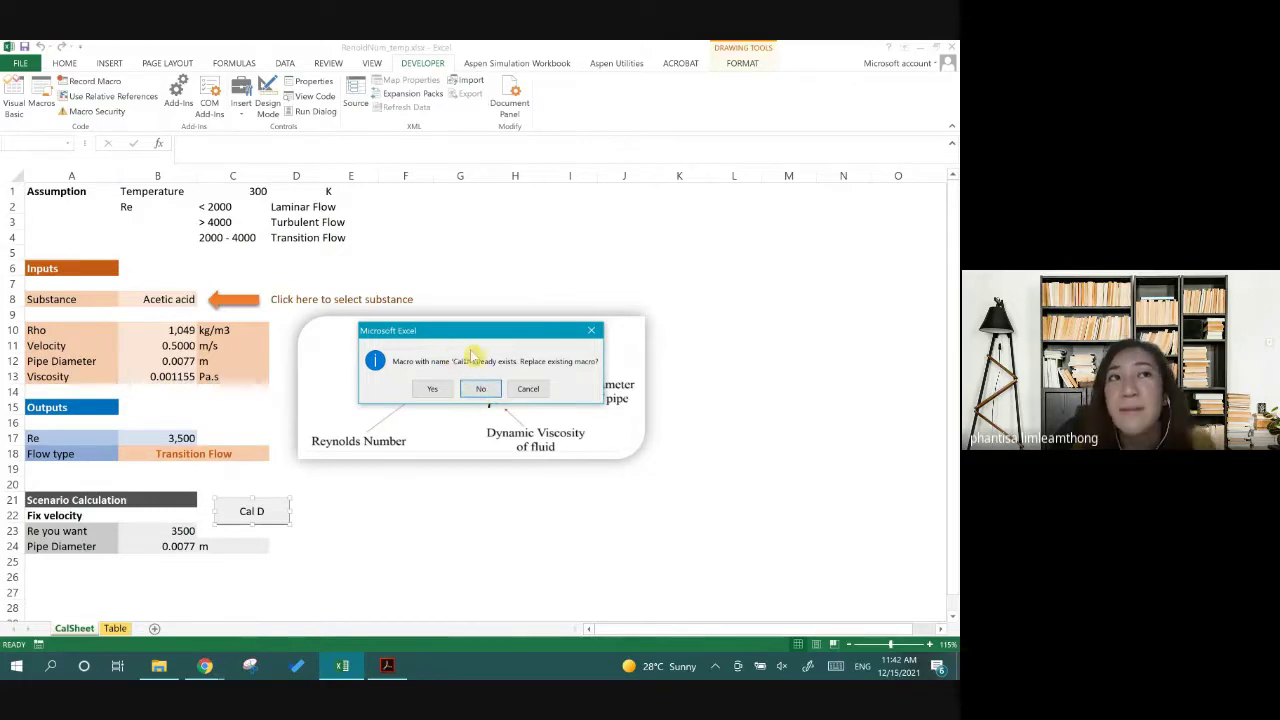
click(435, 389)
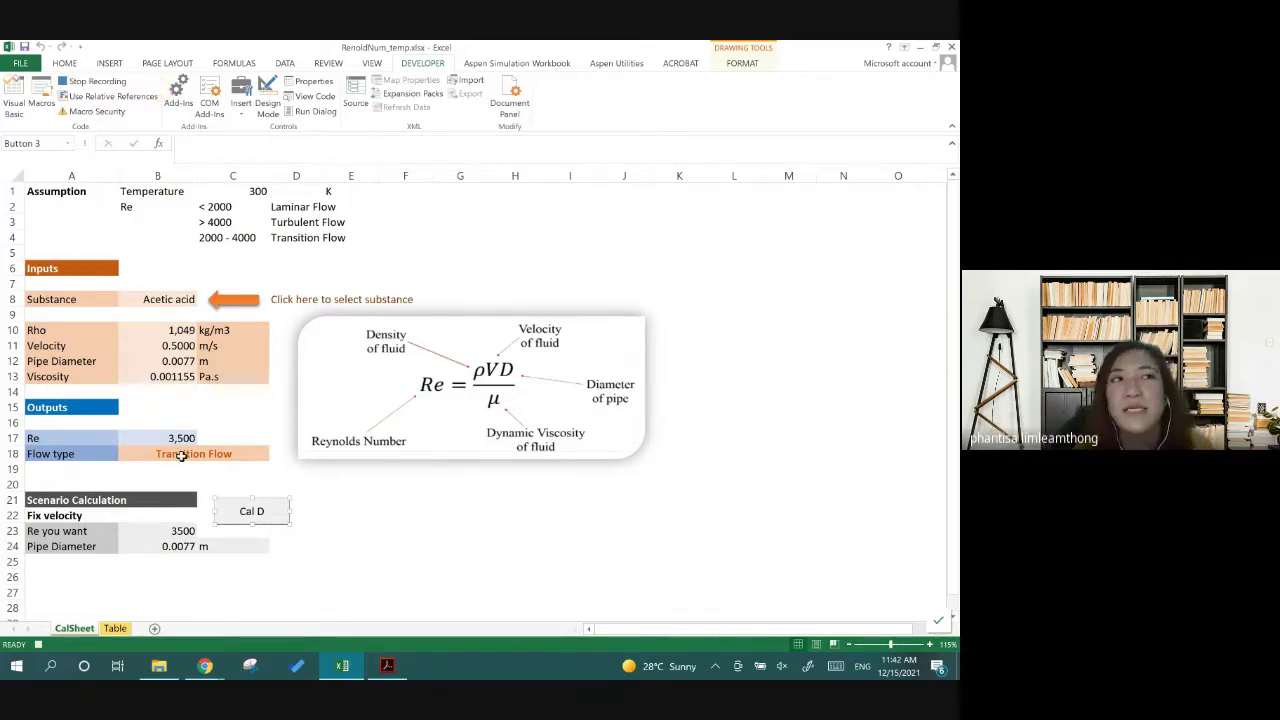
Use Goal Seek to drive B22 to 0 by changing pipe diameter B12, and accept the solution
click(285, 64)
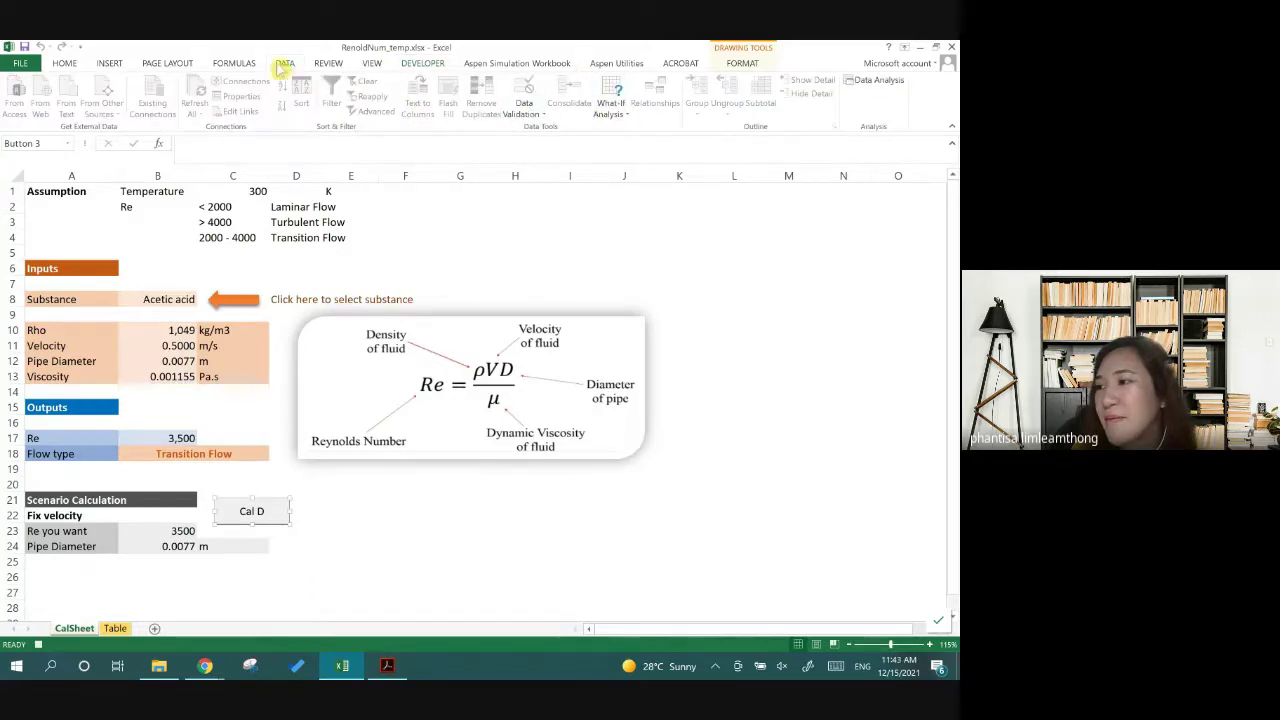
click(612, 108)
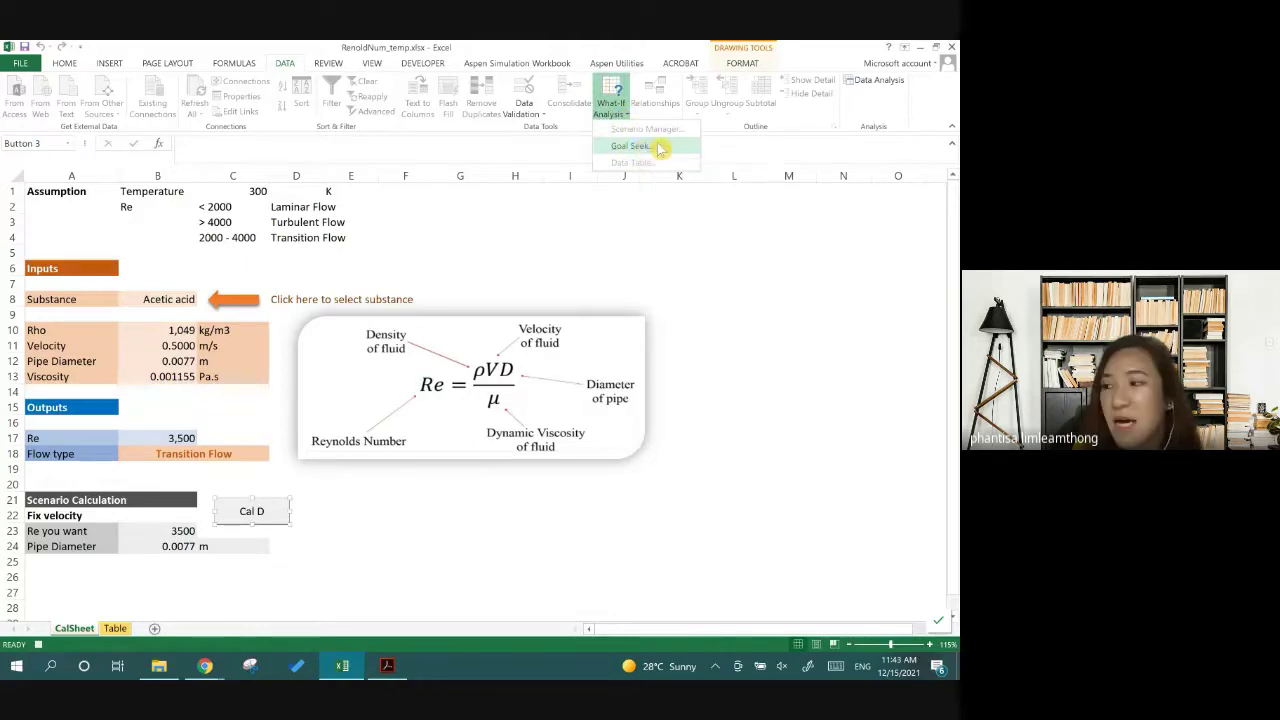
click(659, 148)
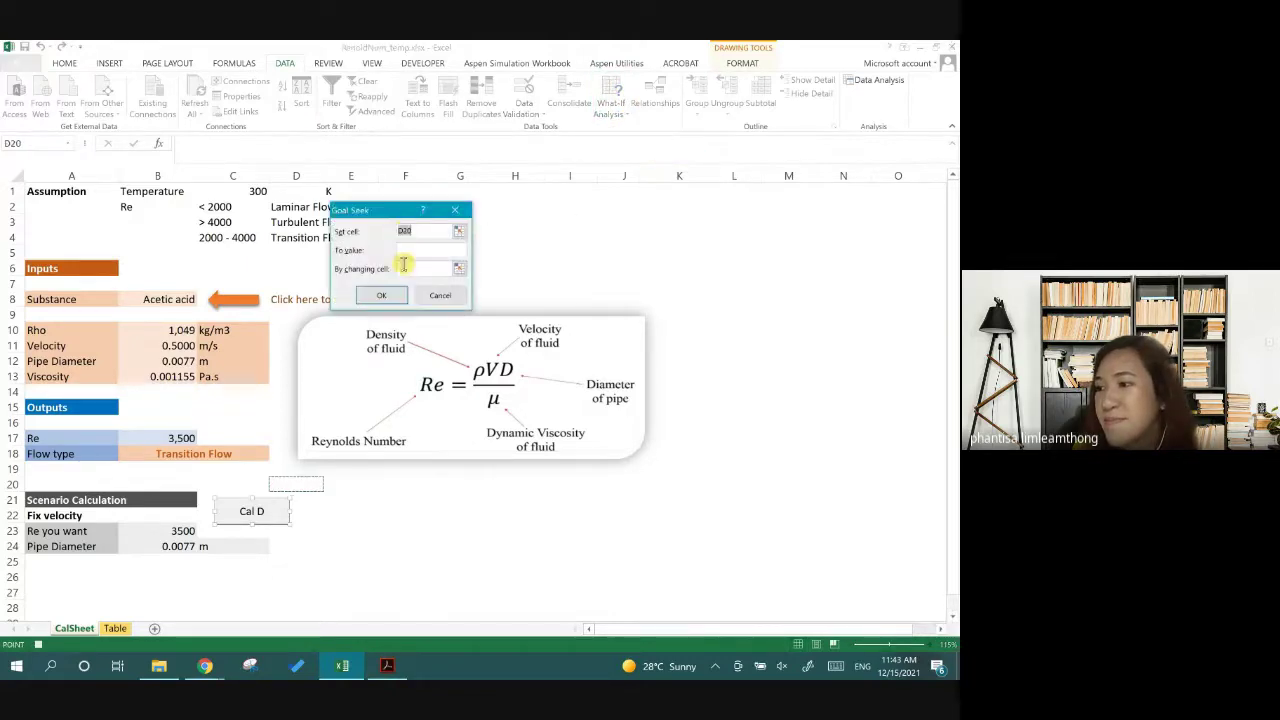
click(459, 232)
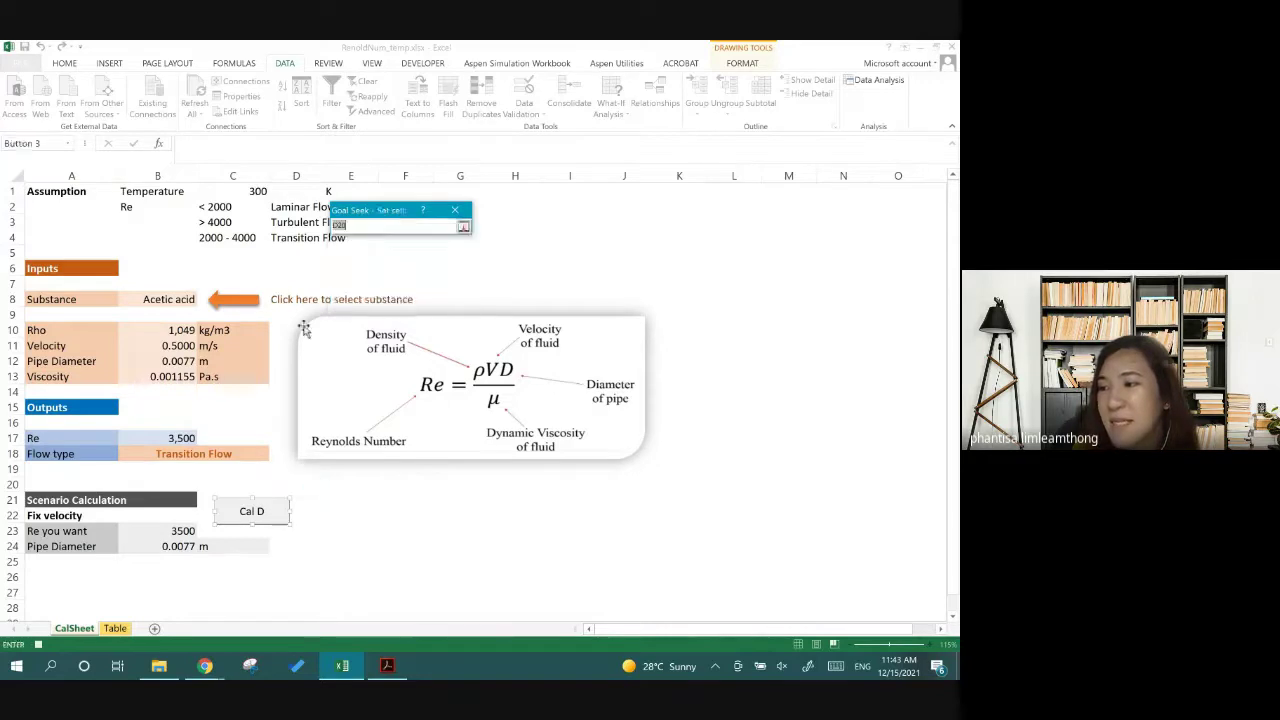
click(147, 513)
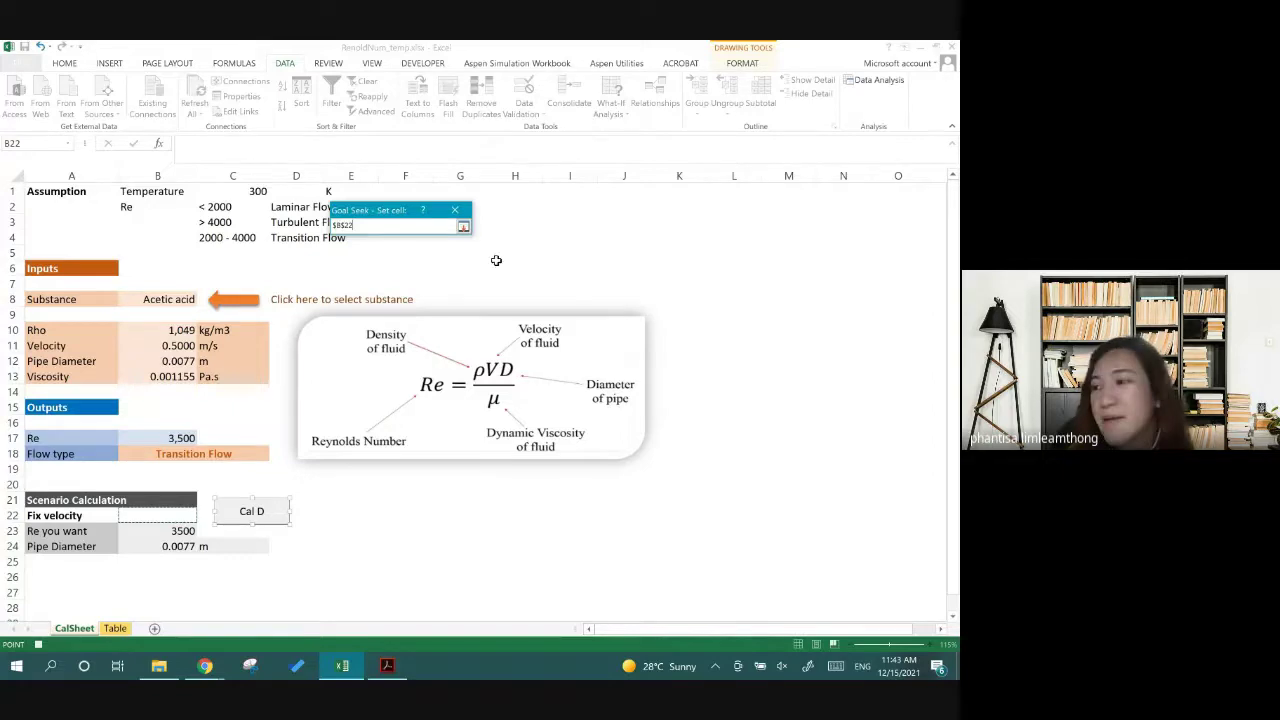
click(463, 227)
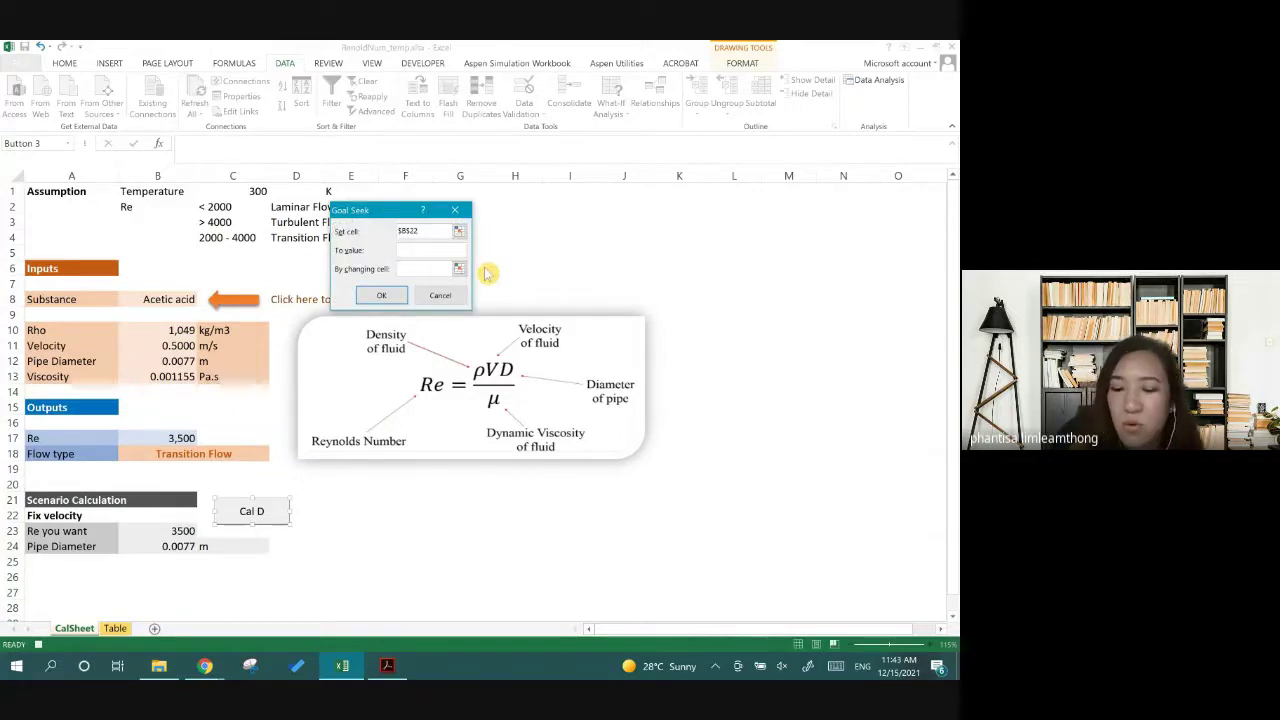
text(0)
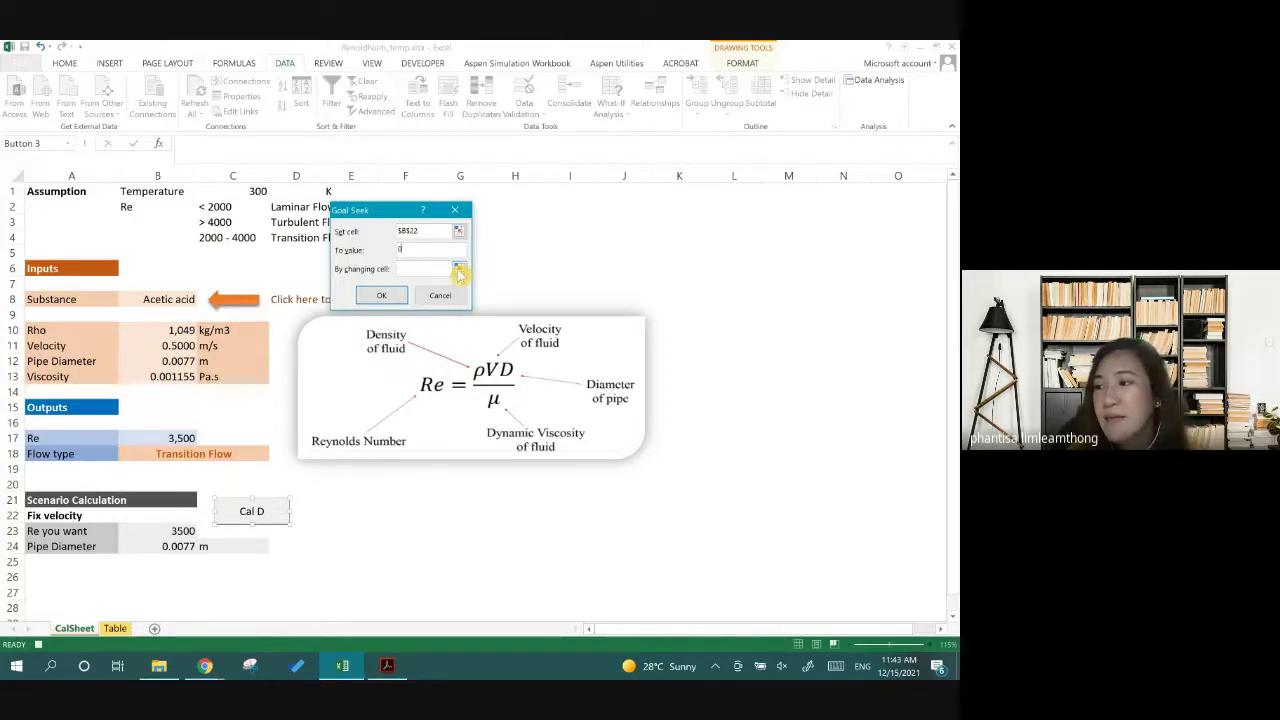
click(459, 272)
click(178, 361)
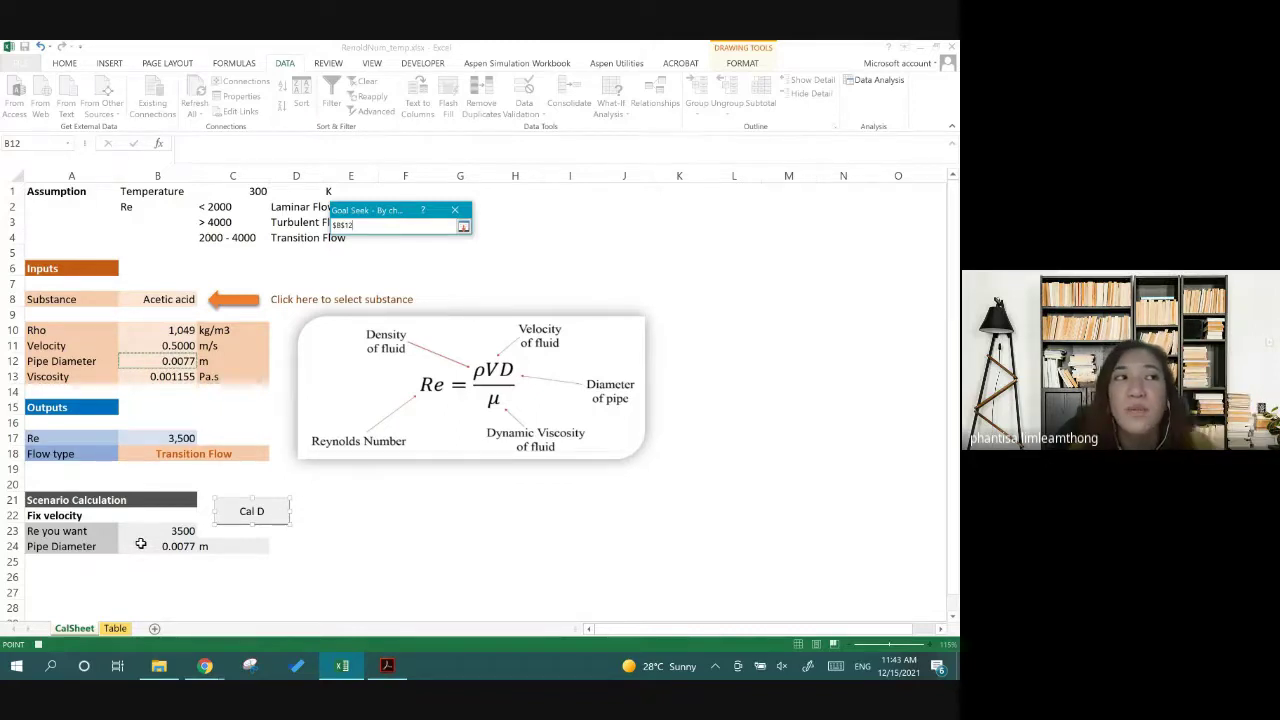
click(463, 227)
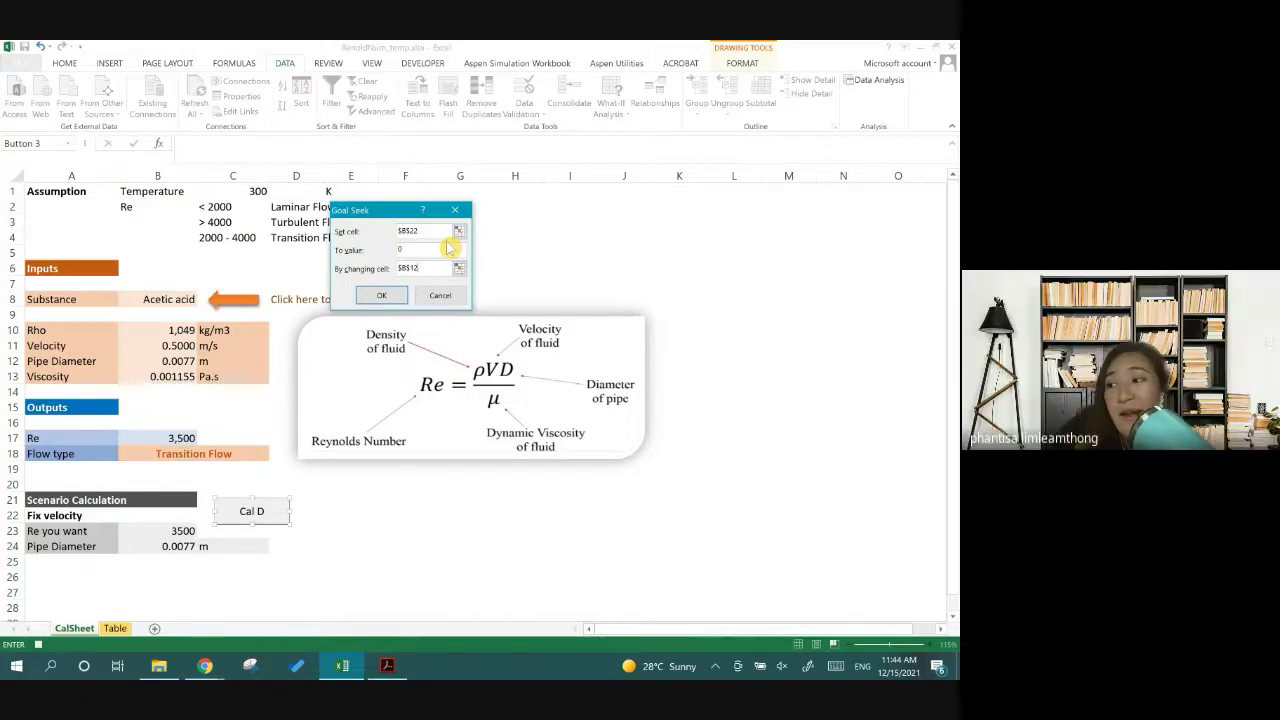
click(378, 295)
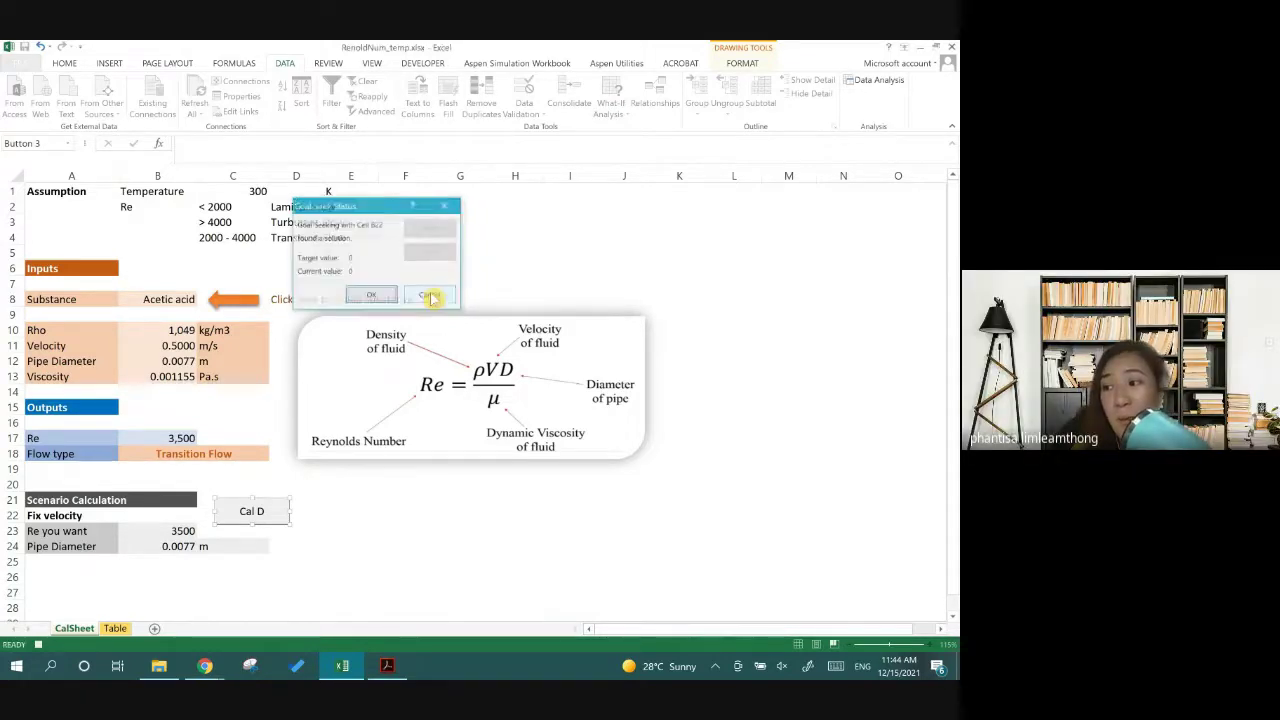
click(372, 296)
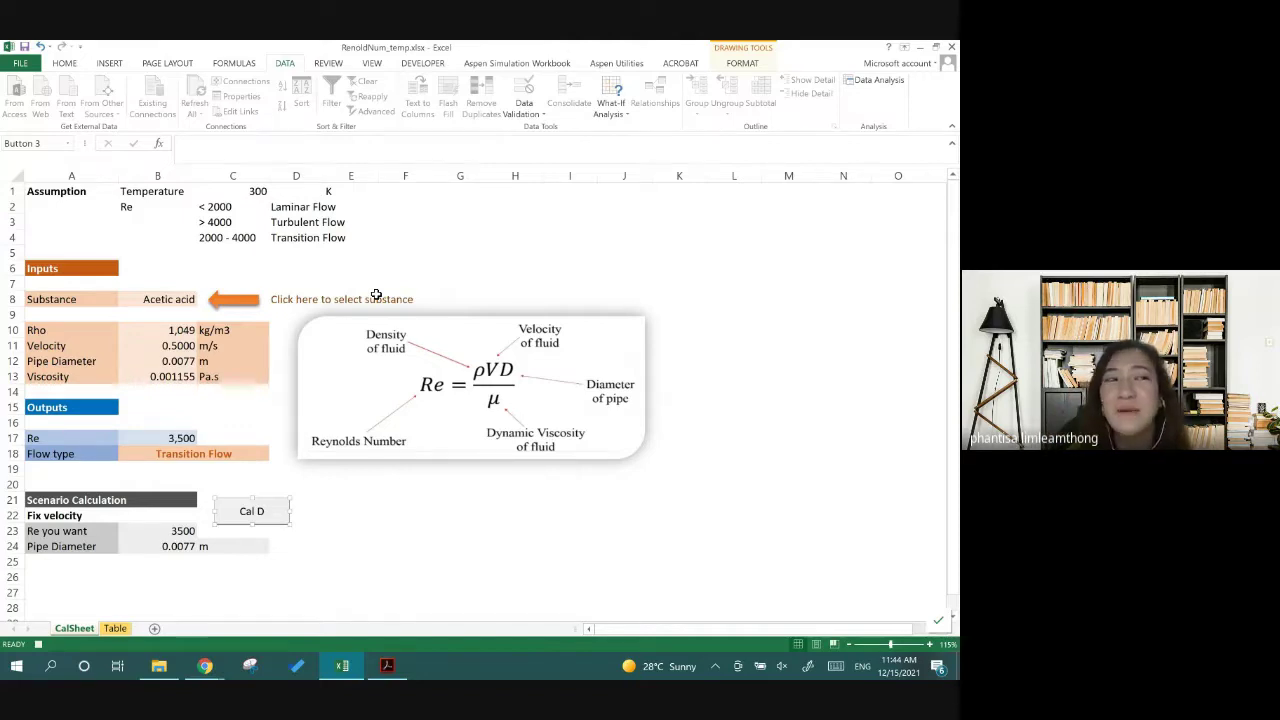
Copy the solved 0.0077 m pipe diameter from B12 and paste it into B24 as a value only
click(165, 362)
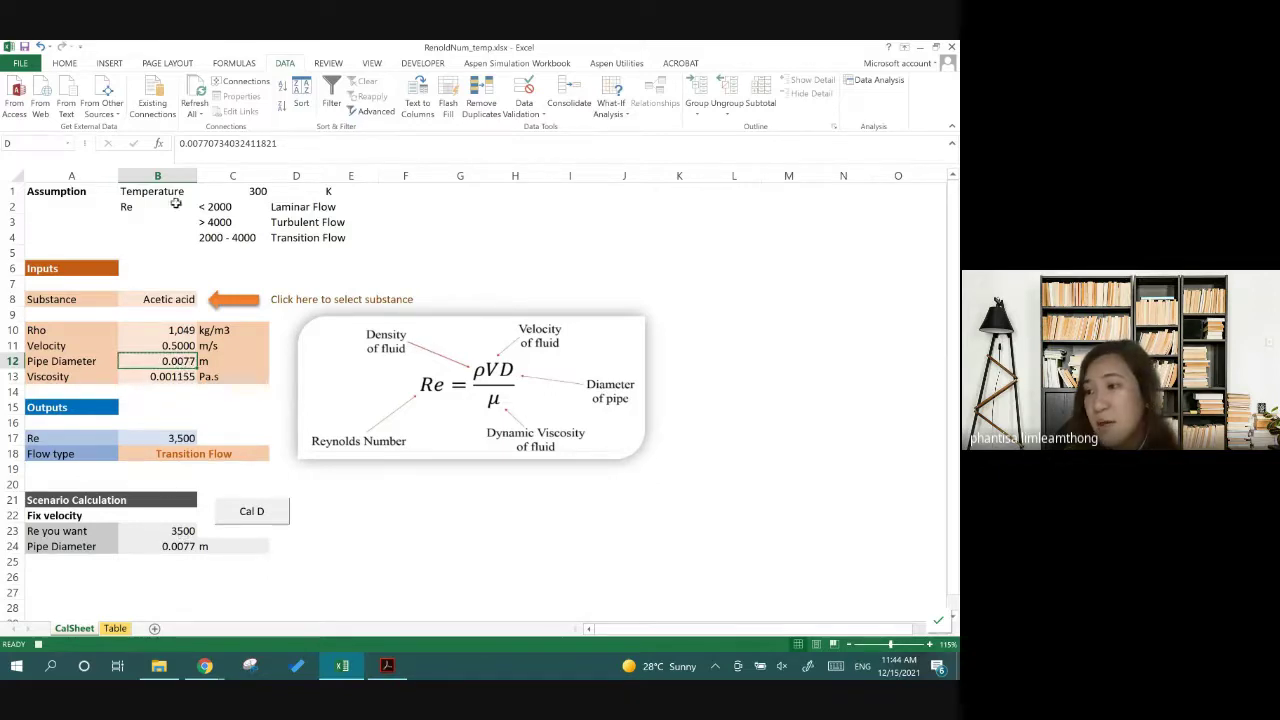
key(ctrl+c)
click(181, 546)
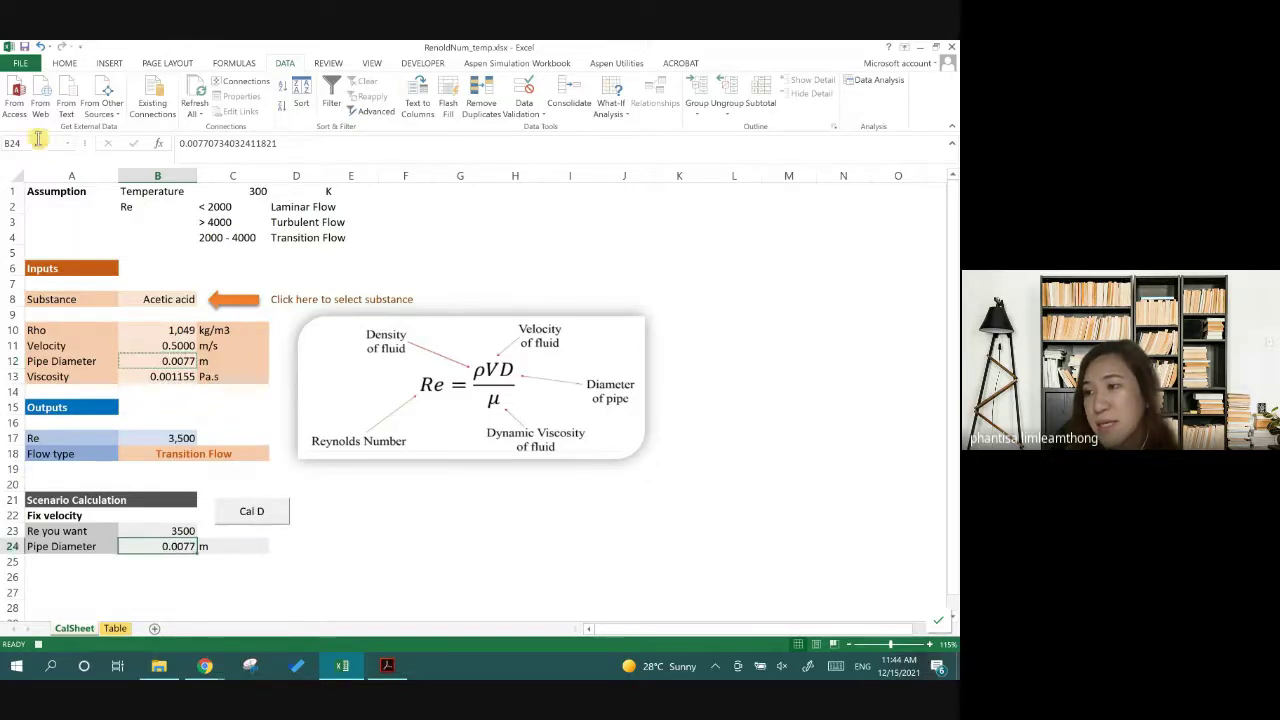
click(66, 64)
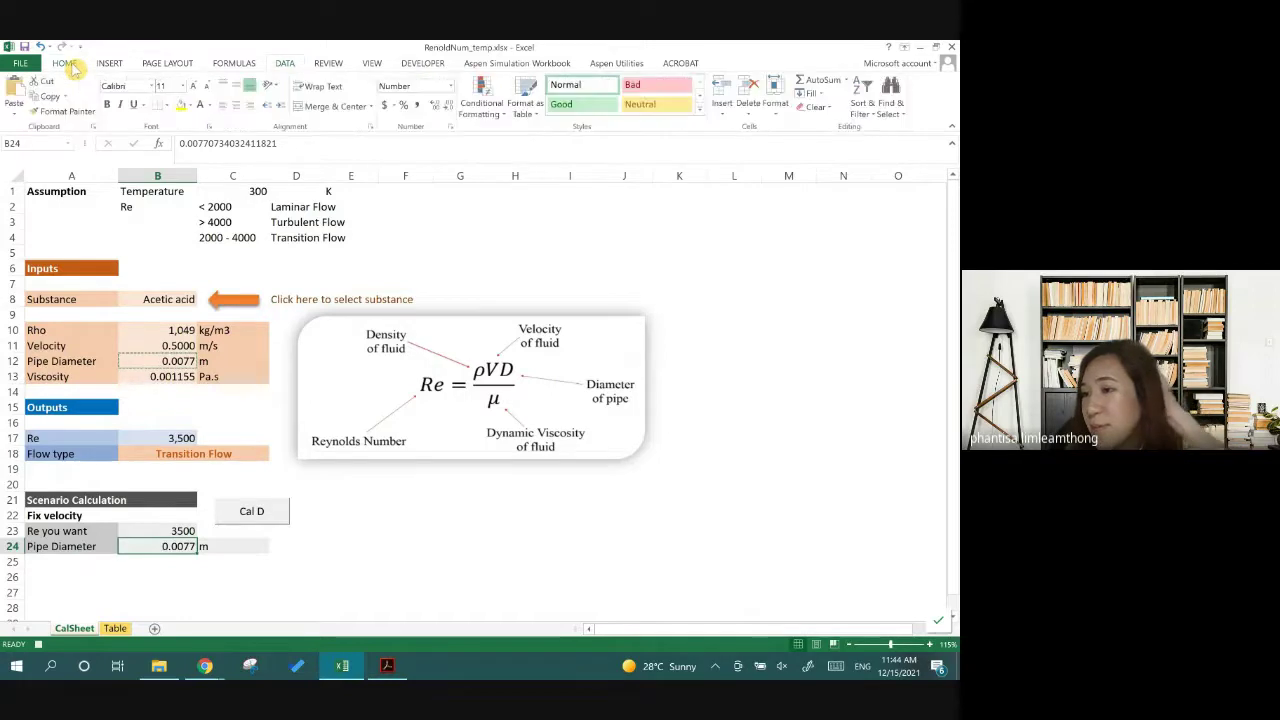
click(15, 113)
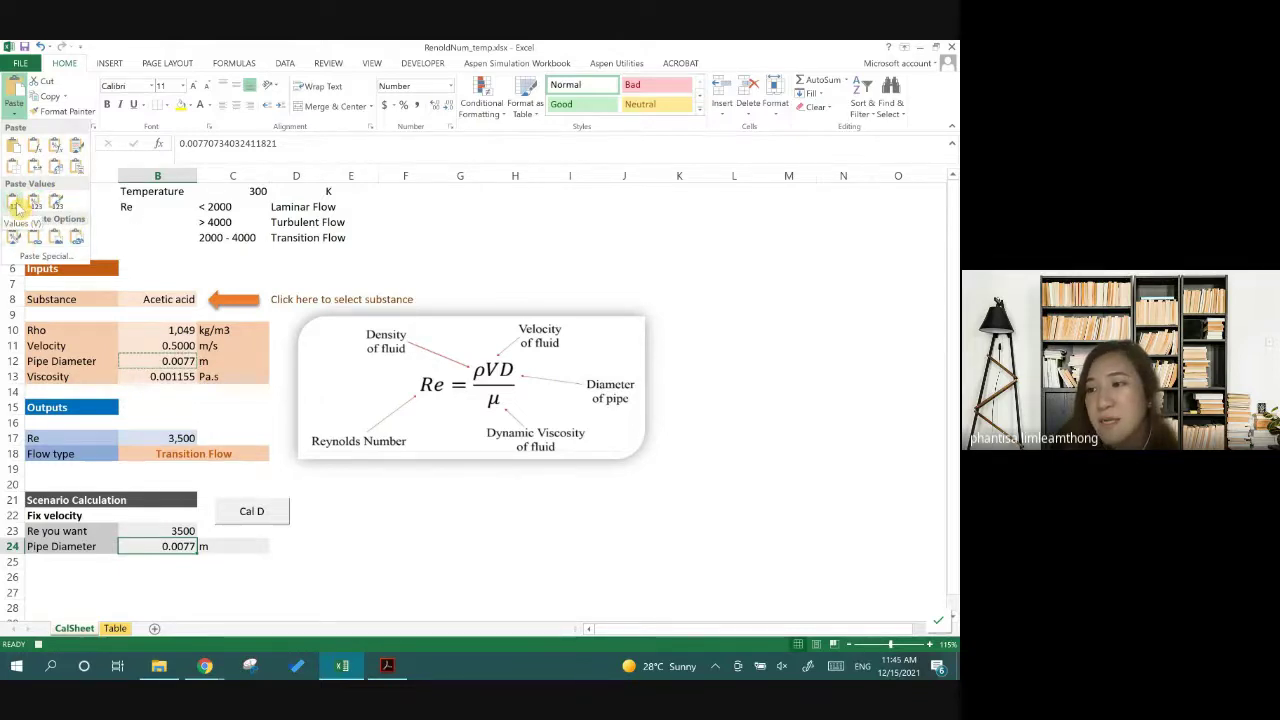
click(17, 206)
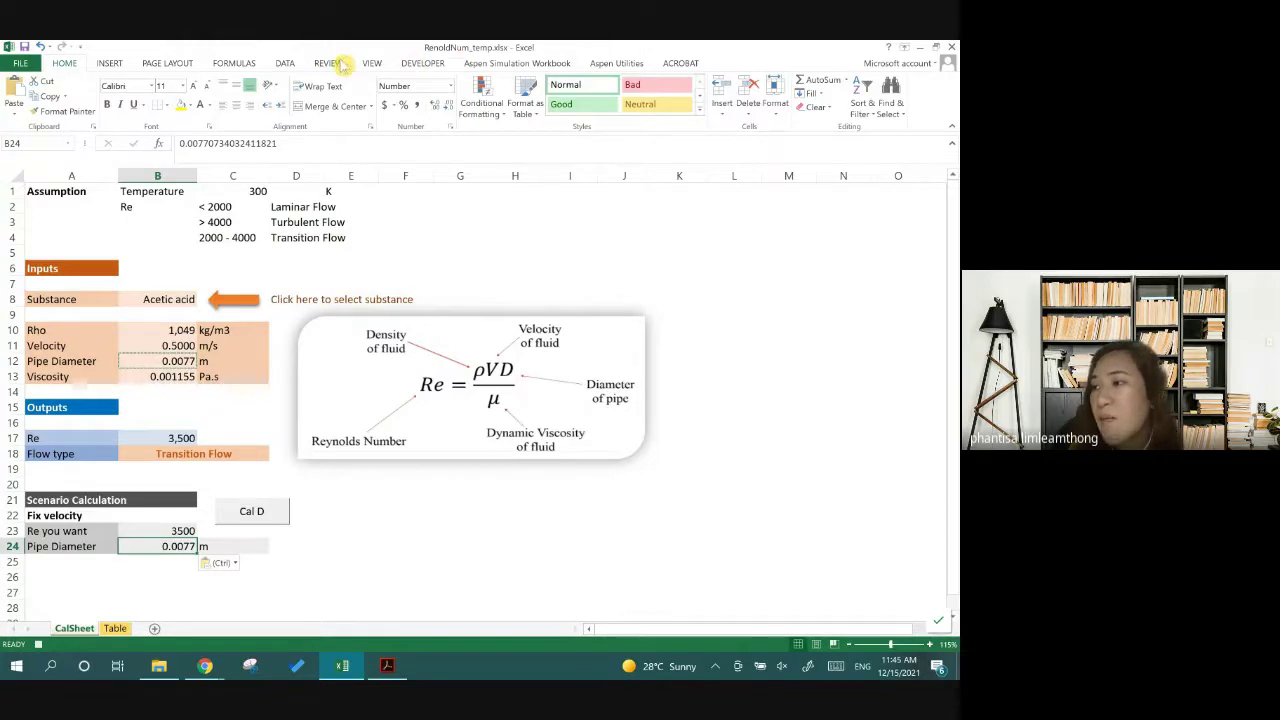
Stop the macro recording, then link the CalD macro to the Cal D button
click(422, 63)
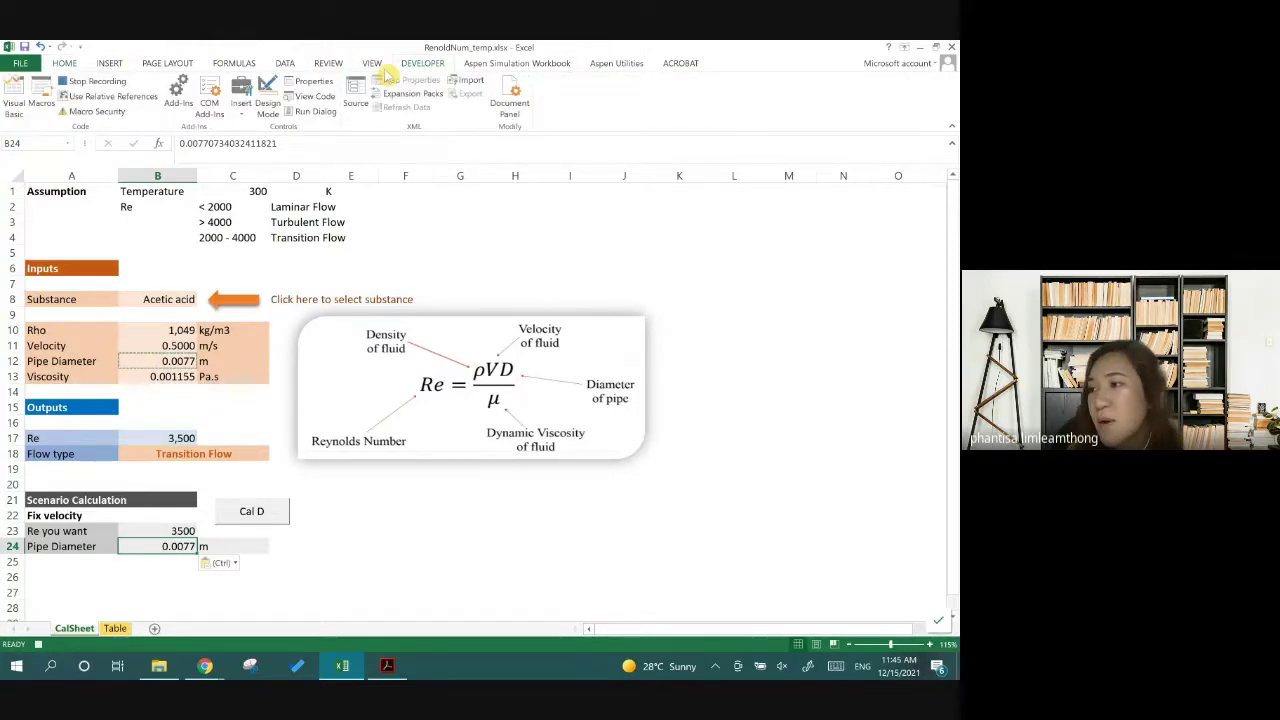
click(97, 84)
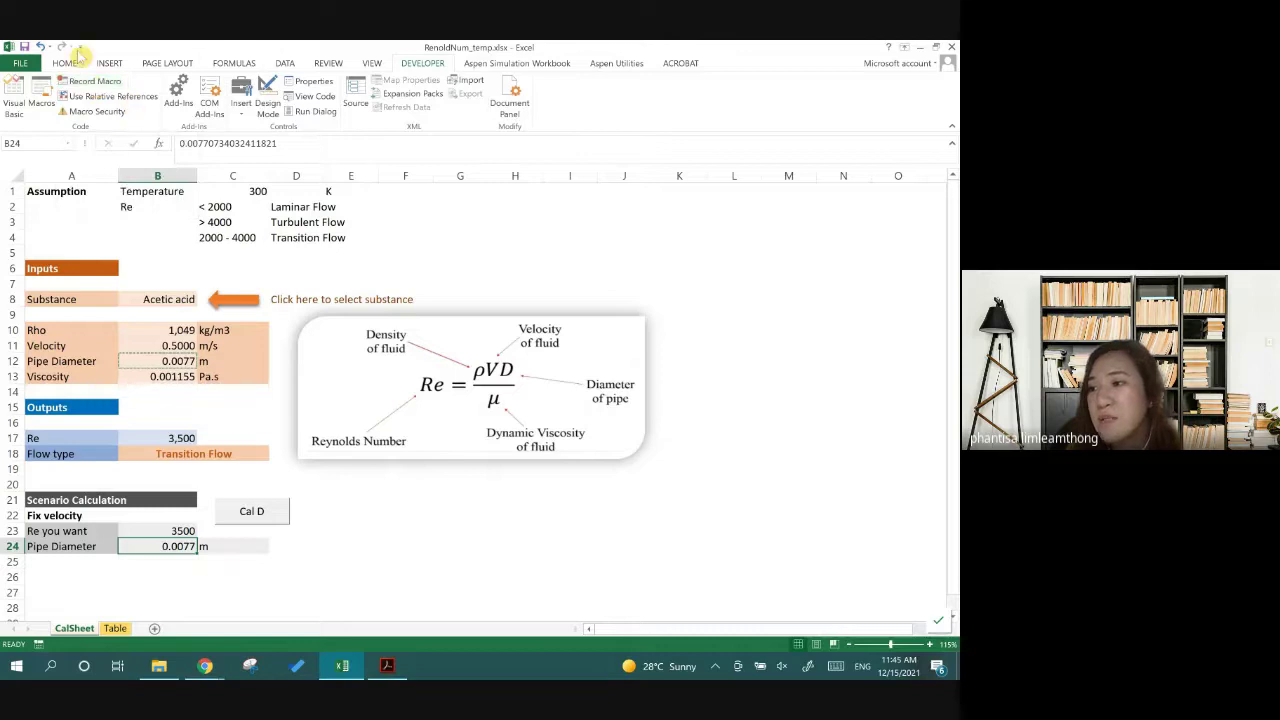
right_click(282, 511)
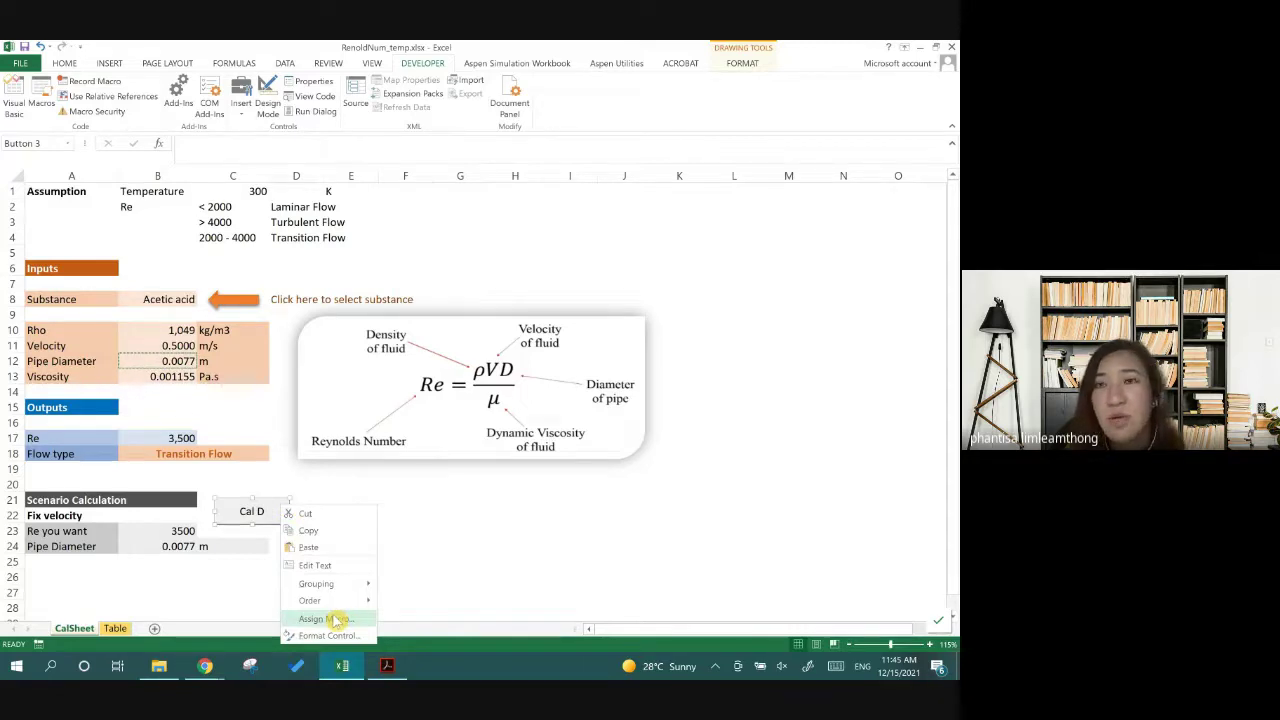
click(330, 619)
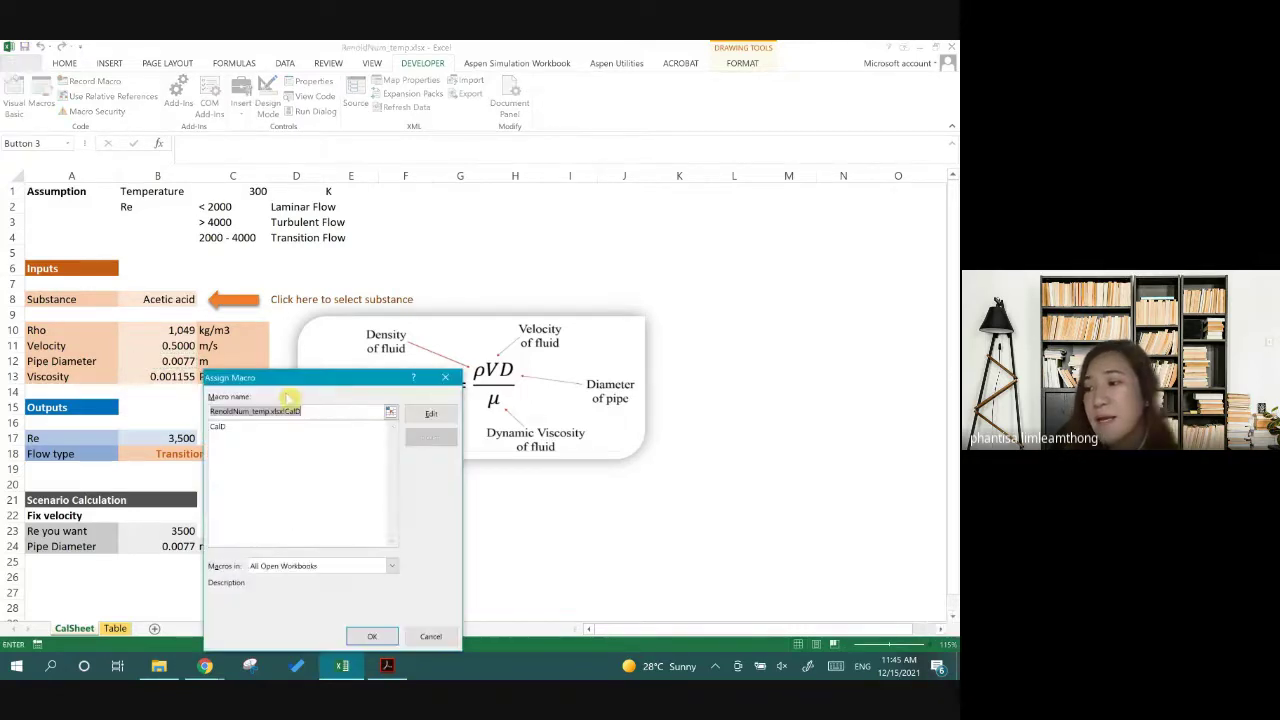
drag(289, 380, 343, 309)
click(292, 356)
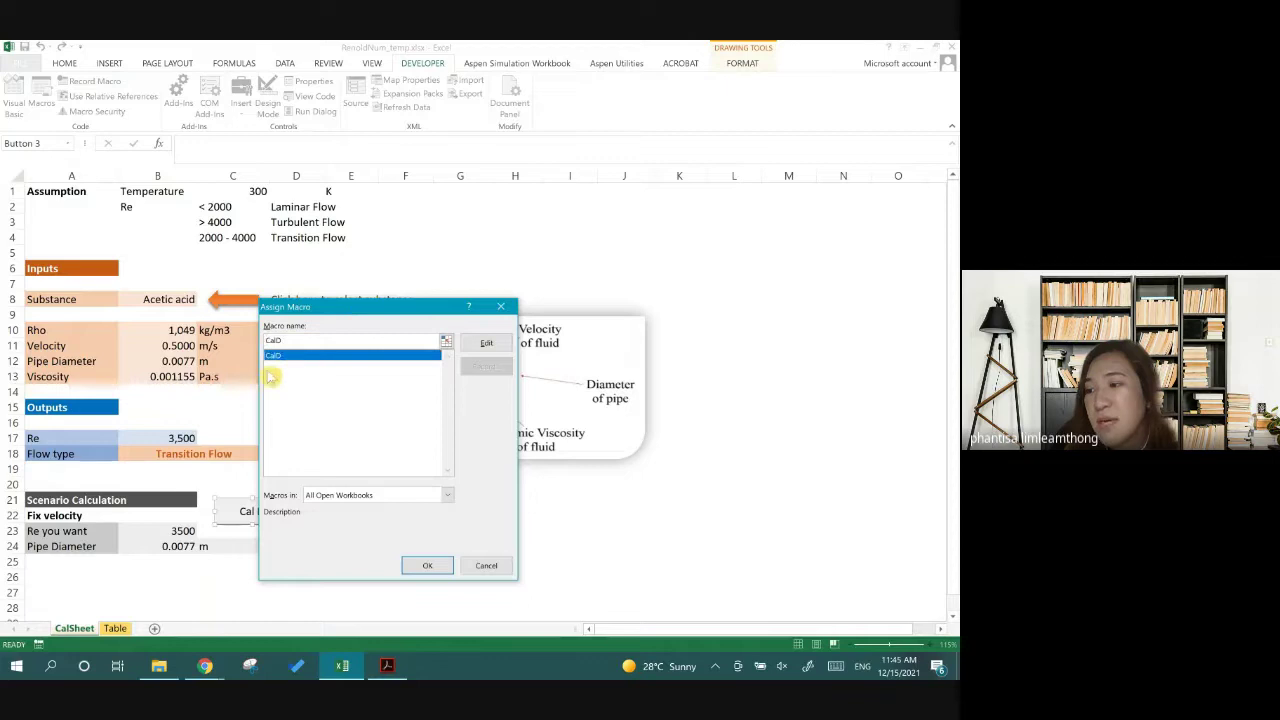
click(440, 567)
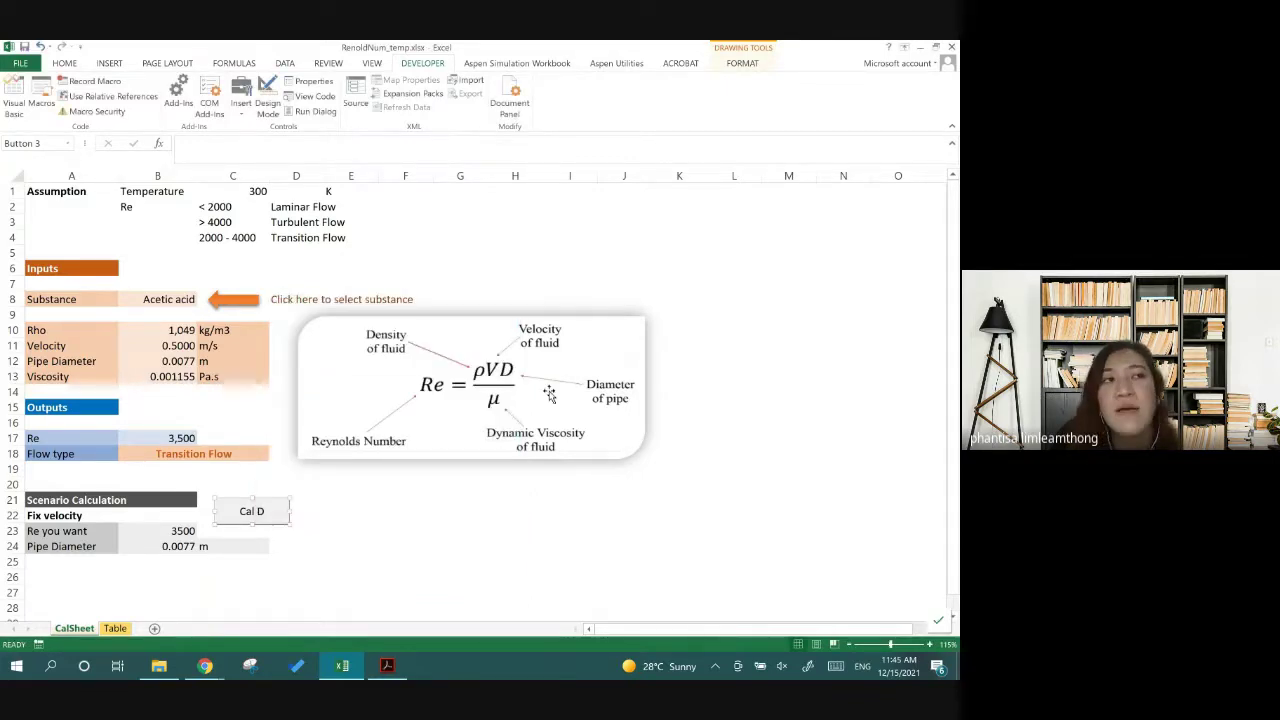
click(350, 513)
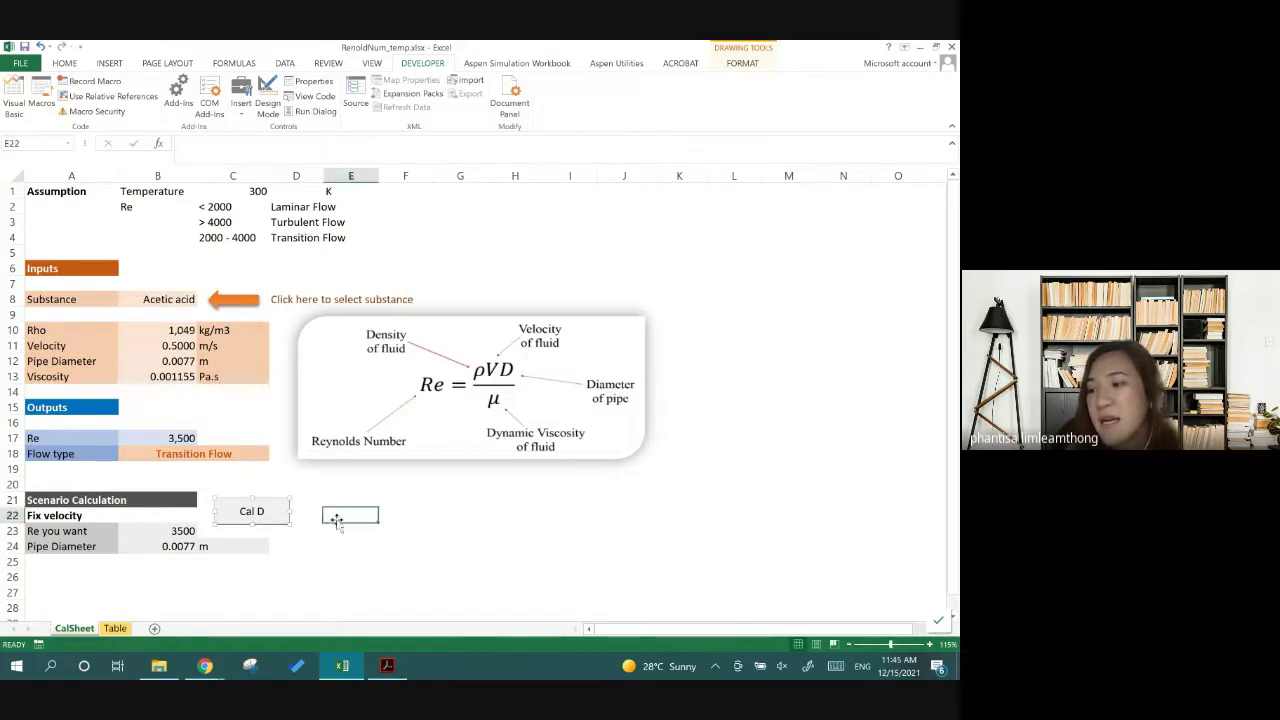
Enter a target Re of 5000 in B23 and run the Cal D macro to recalculate
click(161, 530)
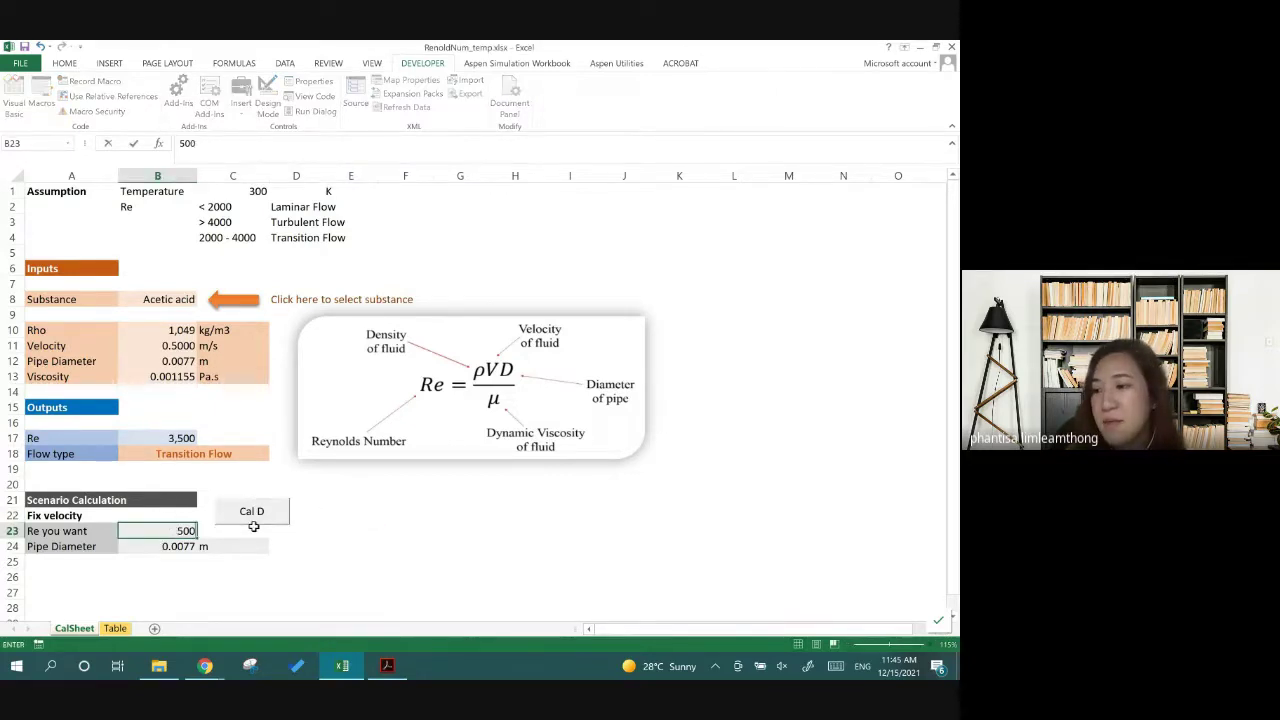
text(5000)
key(Return)
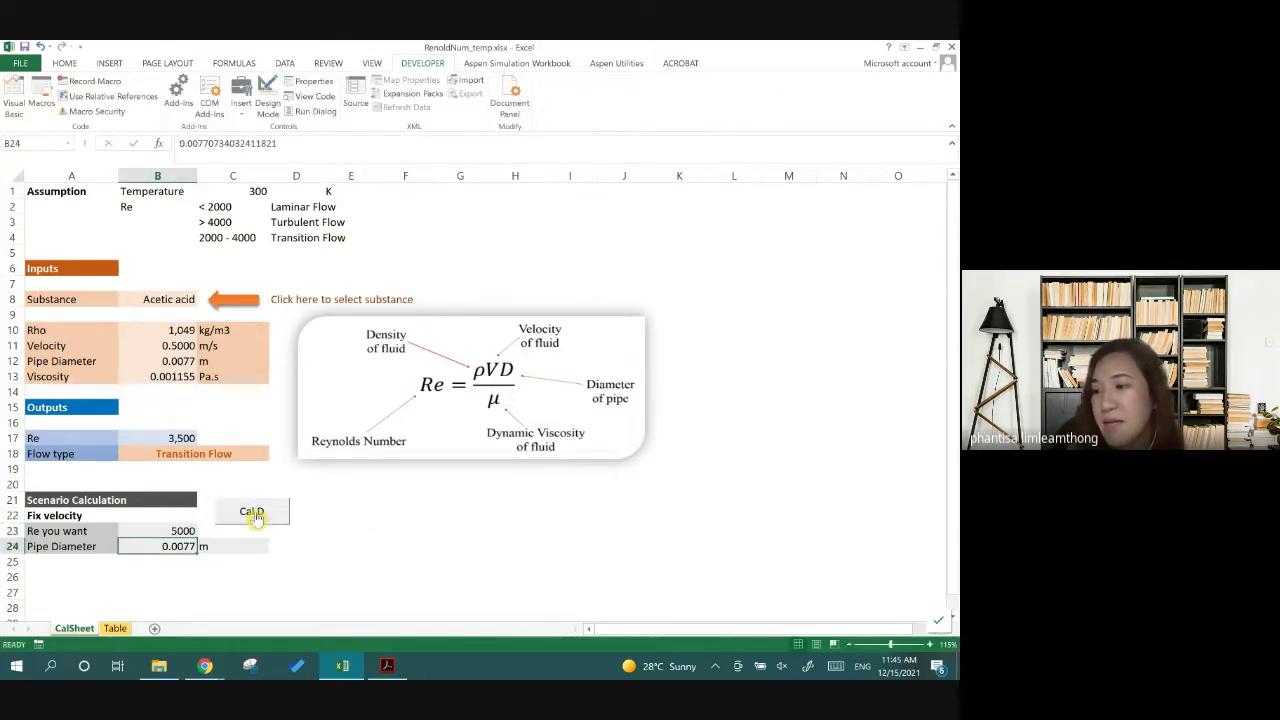
click(255, 515)
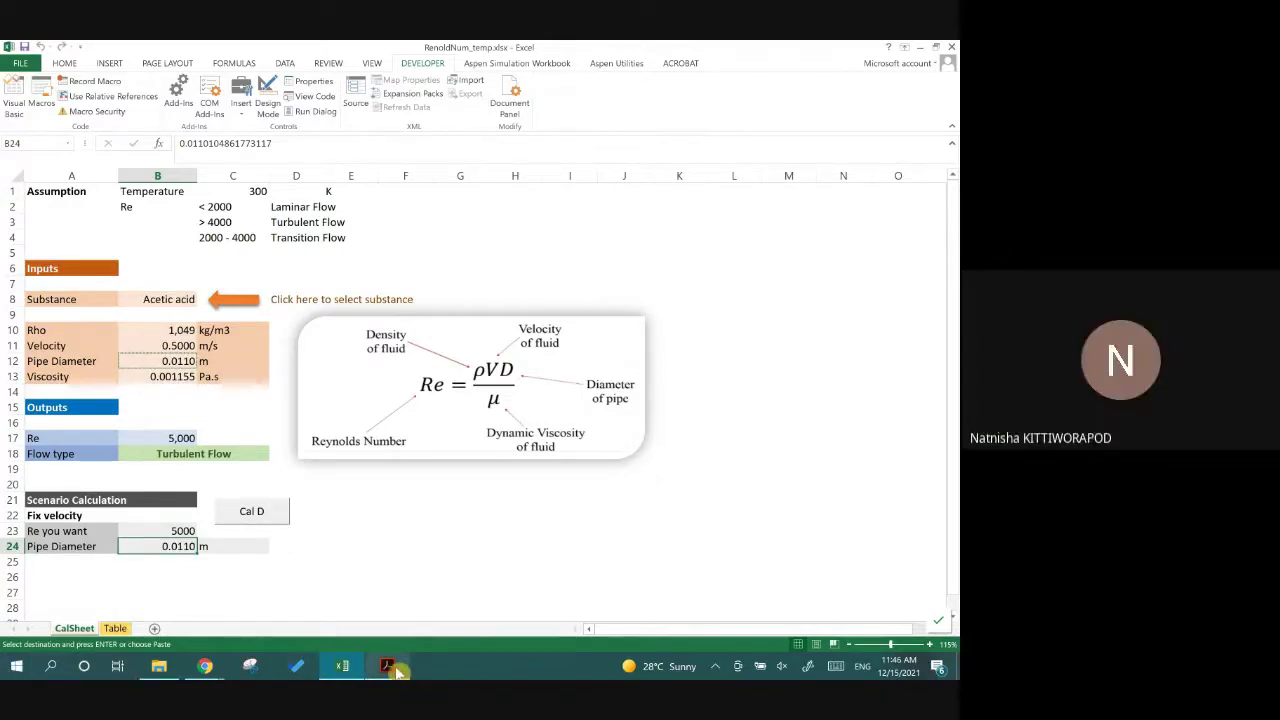
Preview the assignment instructions PDF window from the Acrobat taskbar icon
mouse_move(390, 667)
mouse_move(424, 619)
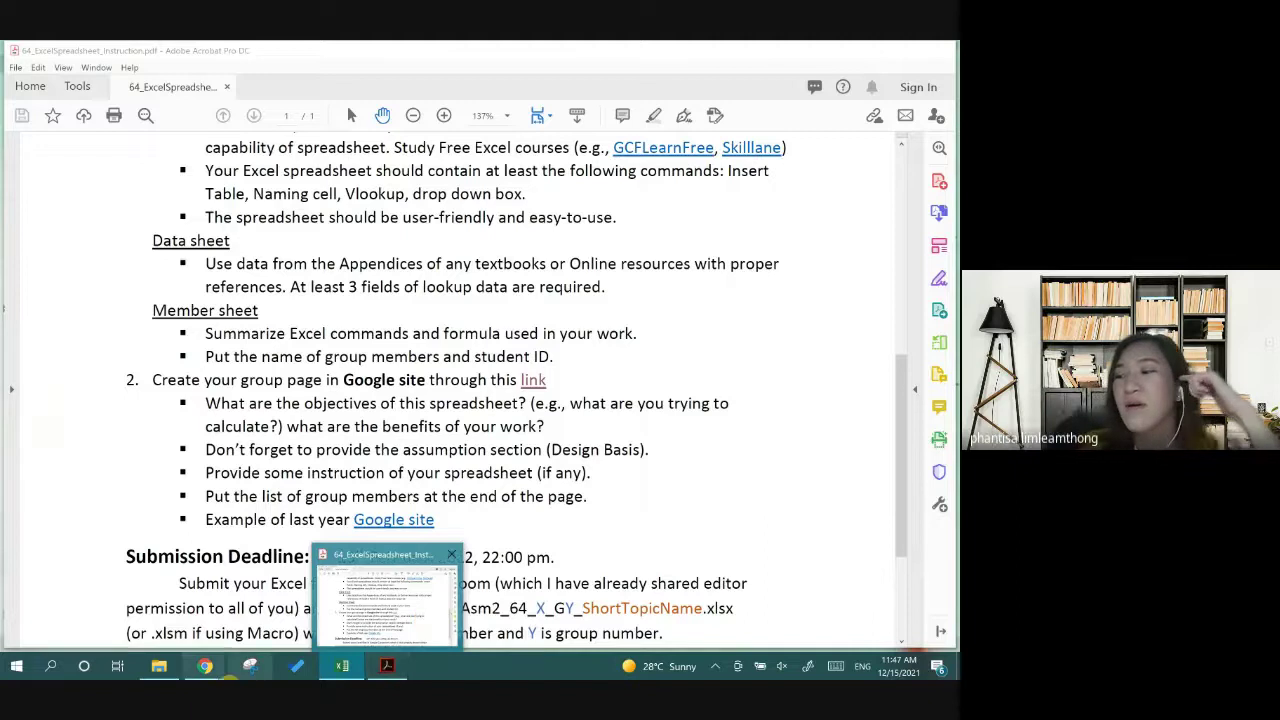
Show the instructions PDF in front, scrolled to its Assignment#2 – Excel Spreadsheet title
click(342, 665)
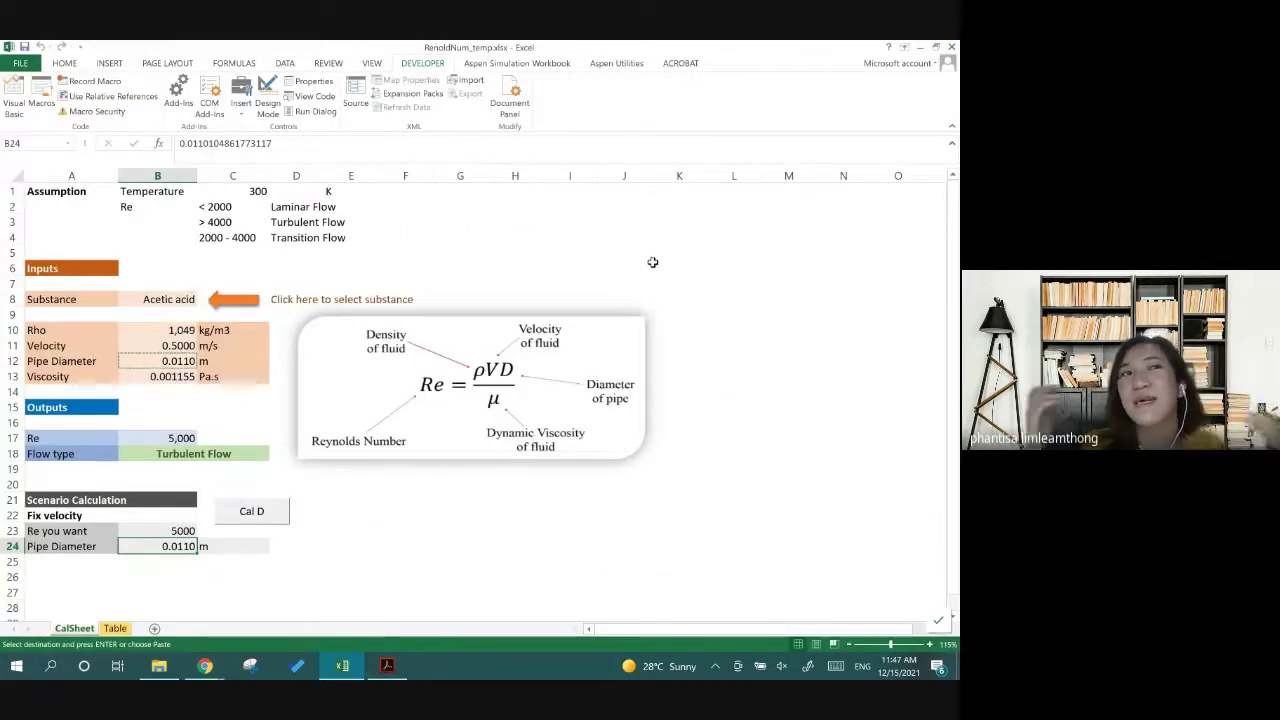
click(387, 665)
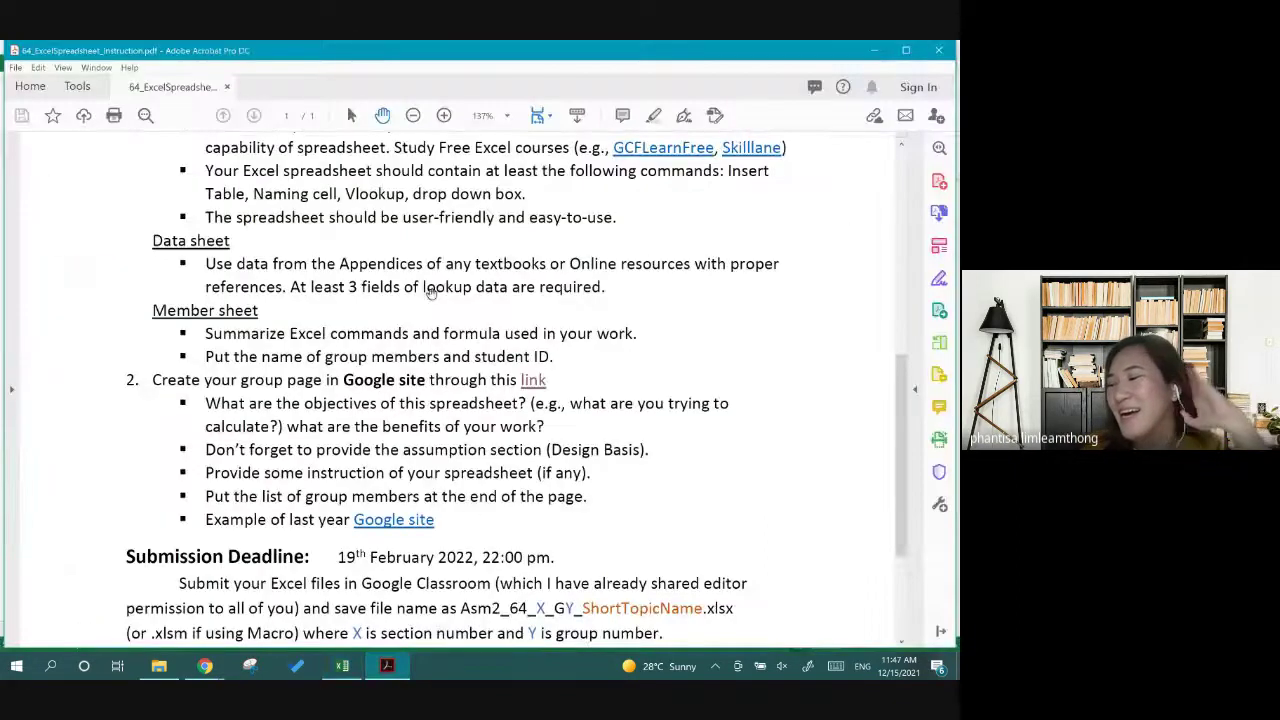
scroll(451, 212, up, 3)
scroll(452, 225, up, 4)
scroll(453, 240, up, 3)
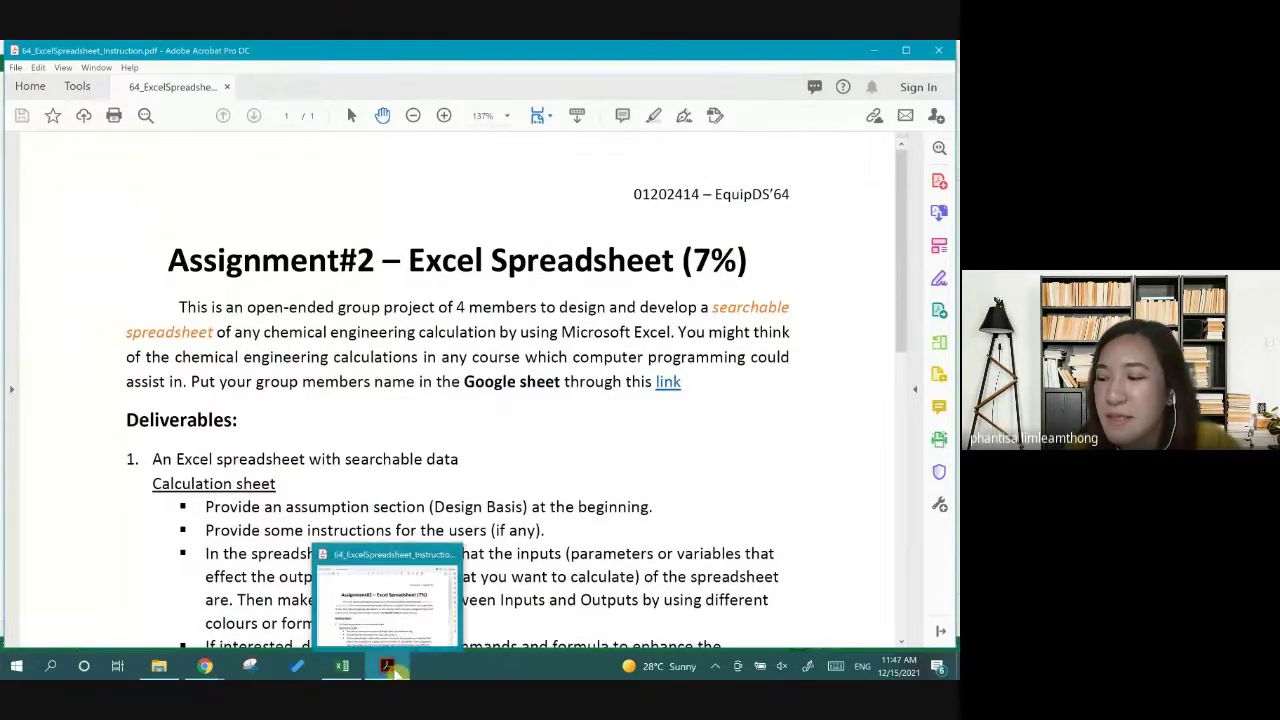
click(343, 668)
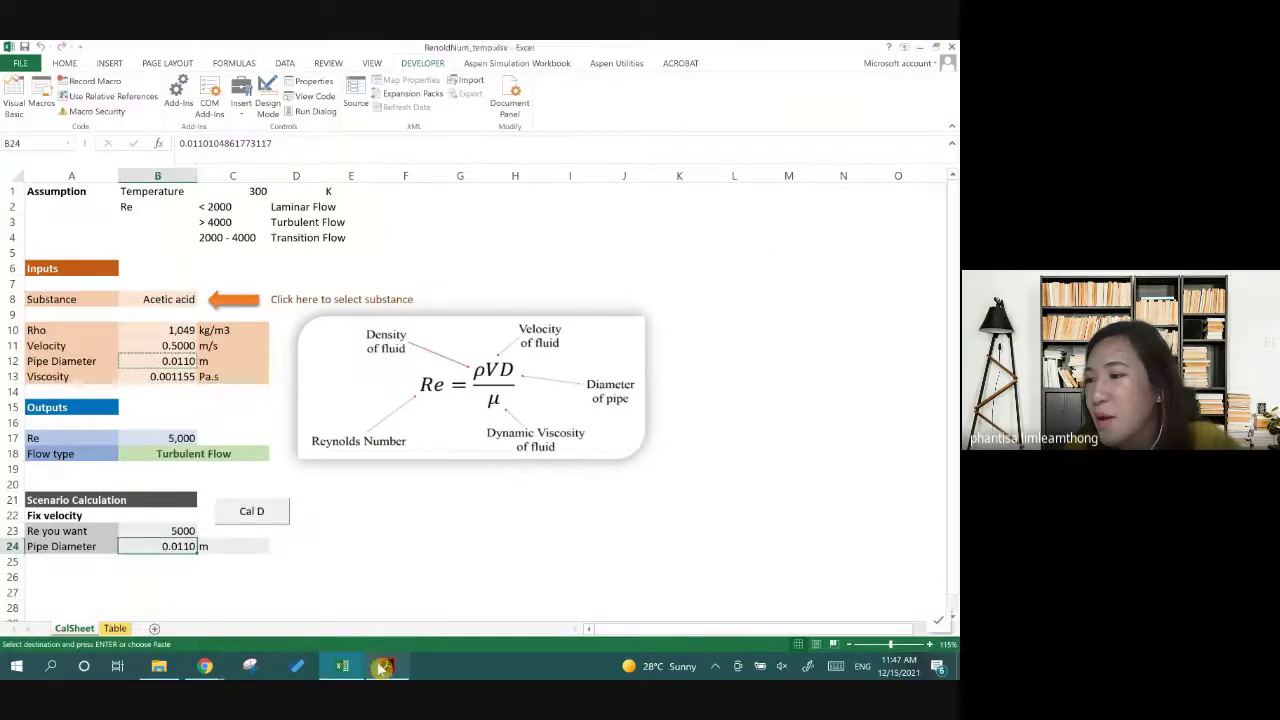
click(387, 666)
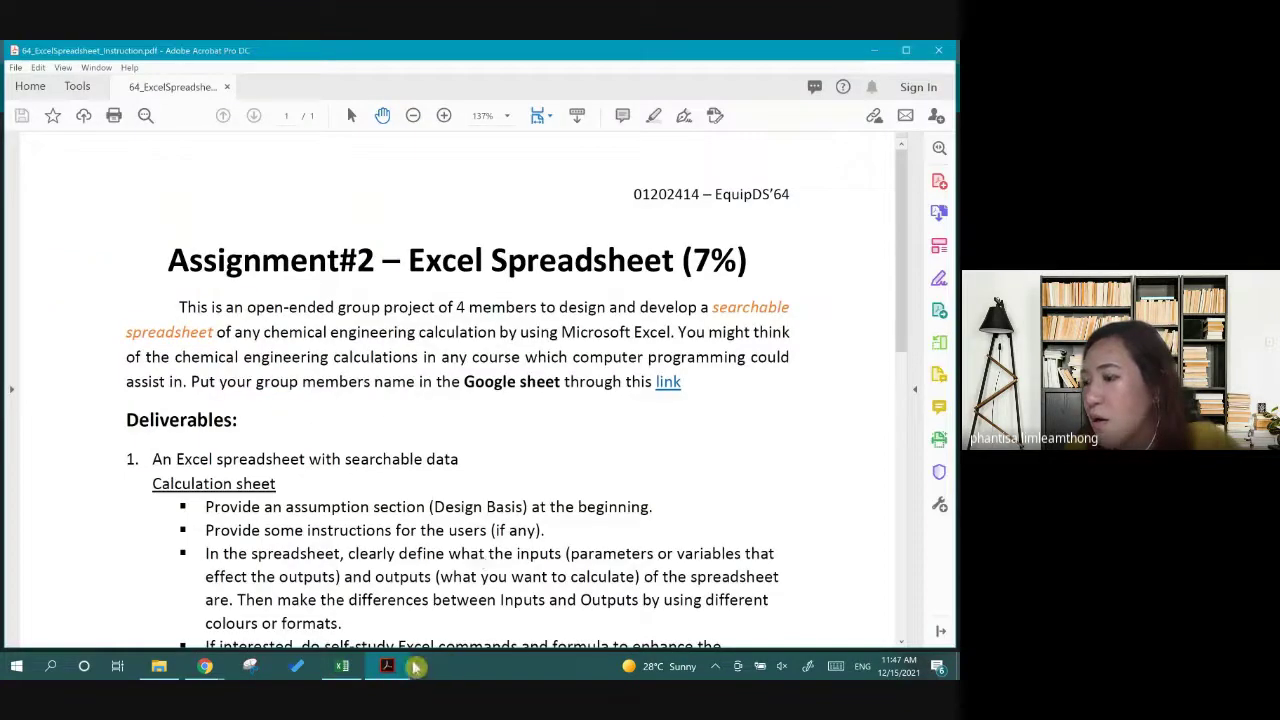
scroll(408, 391, down, 2)
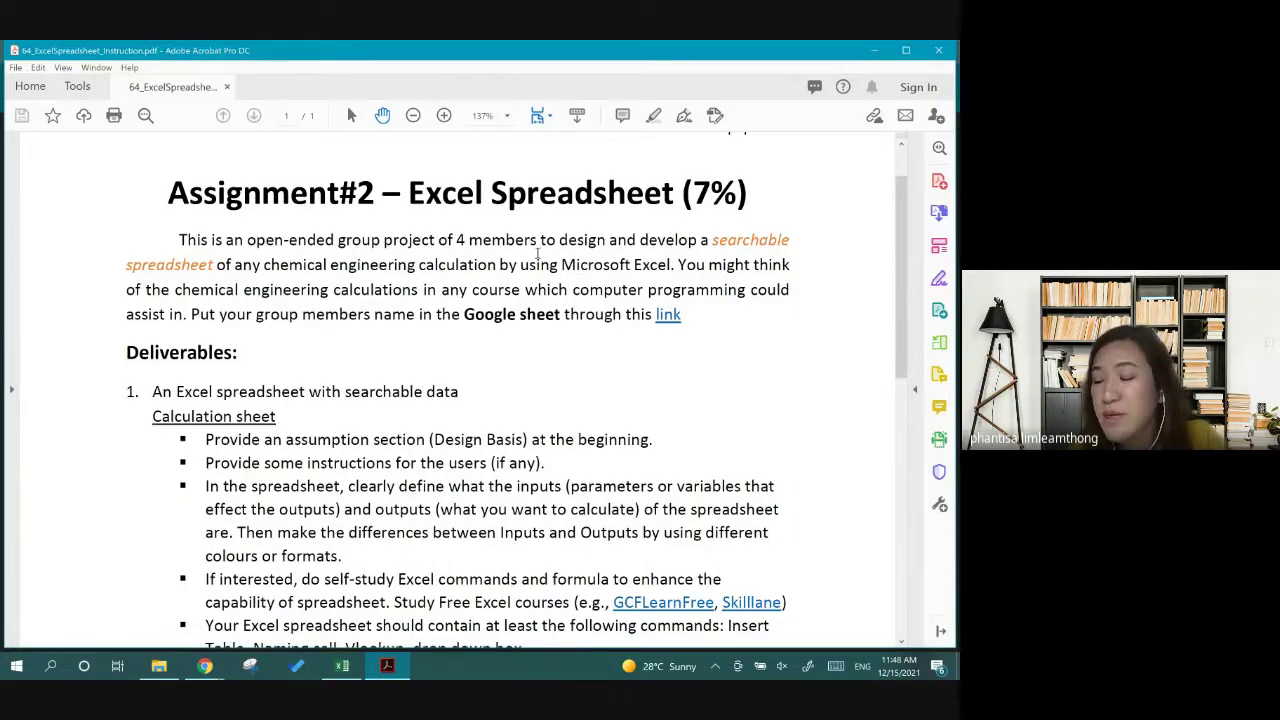
Read through the PDF's Deliverables list, then return to the RenoldNum_temp workbook
scroll(554, 376, down, 1)
scroll(554, 376, up, 1)
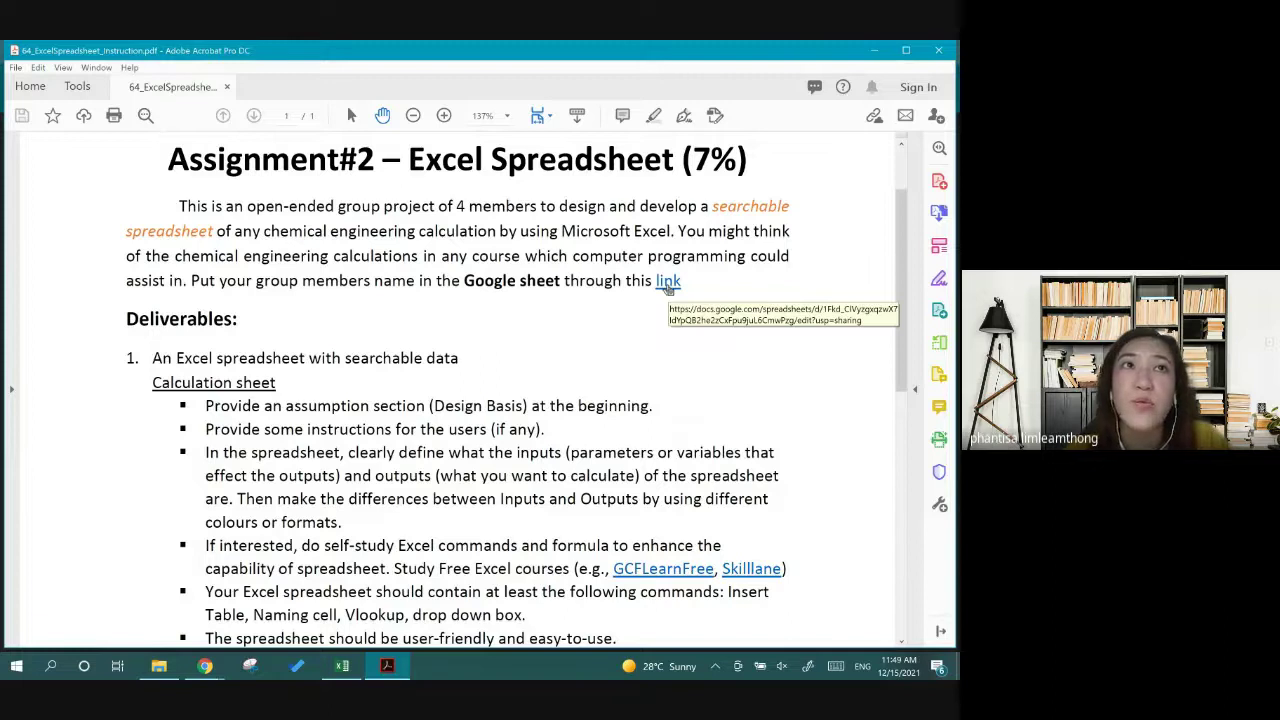
scroll(664, 280, down, 2)
scroll(654, 307, down, 1)
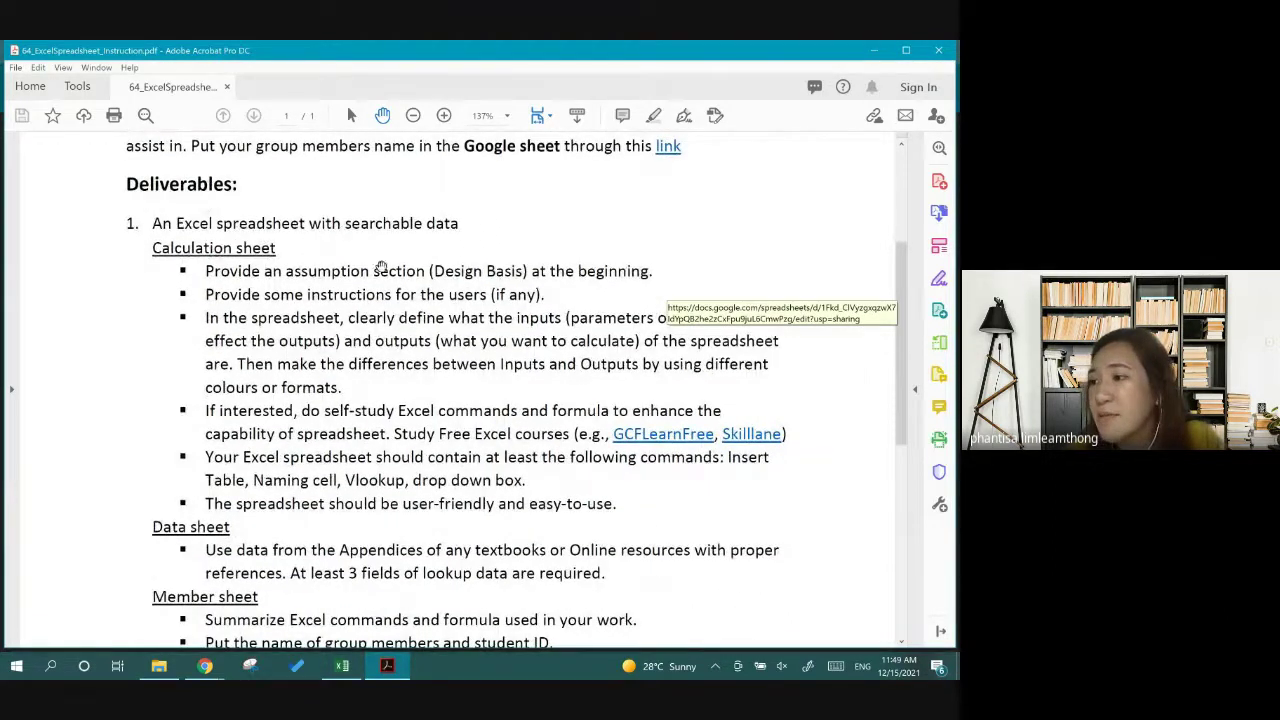
scroll(405, 302, down, 1)
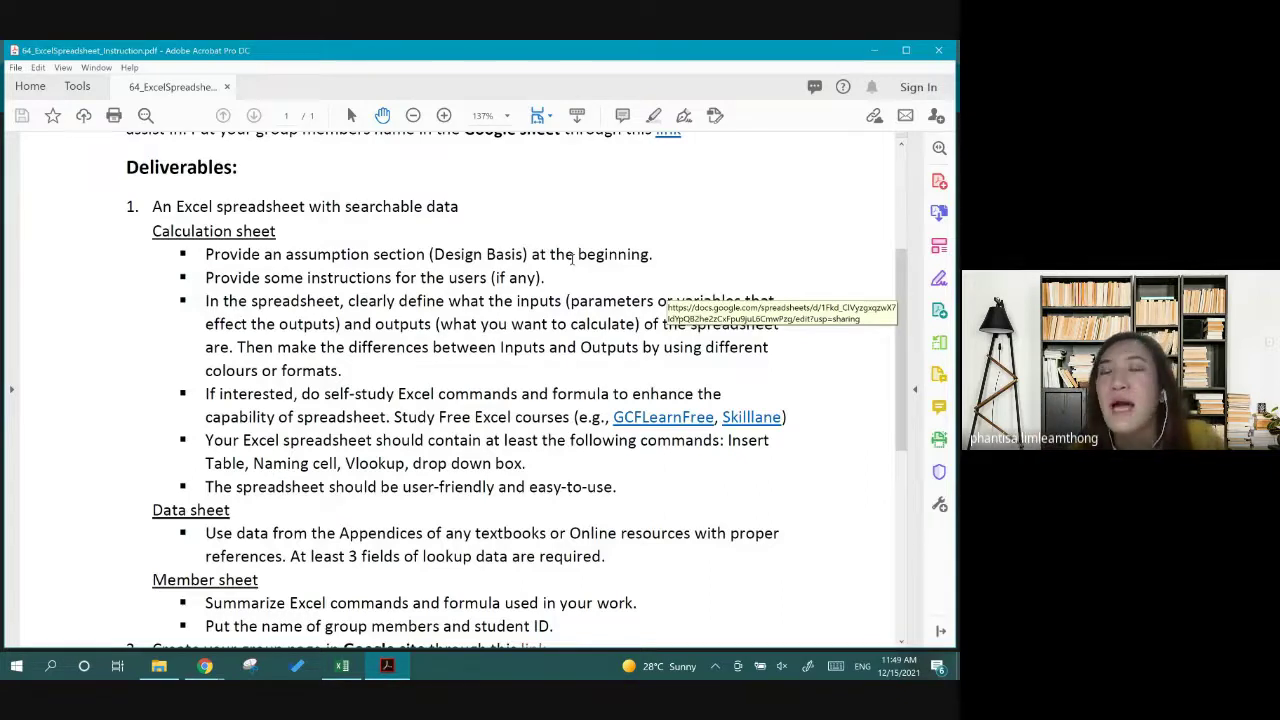
scroll(411, 267, down, 1)
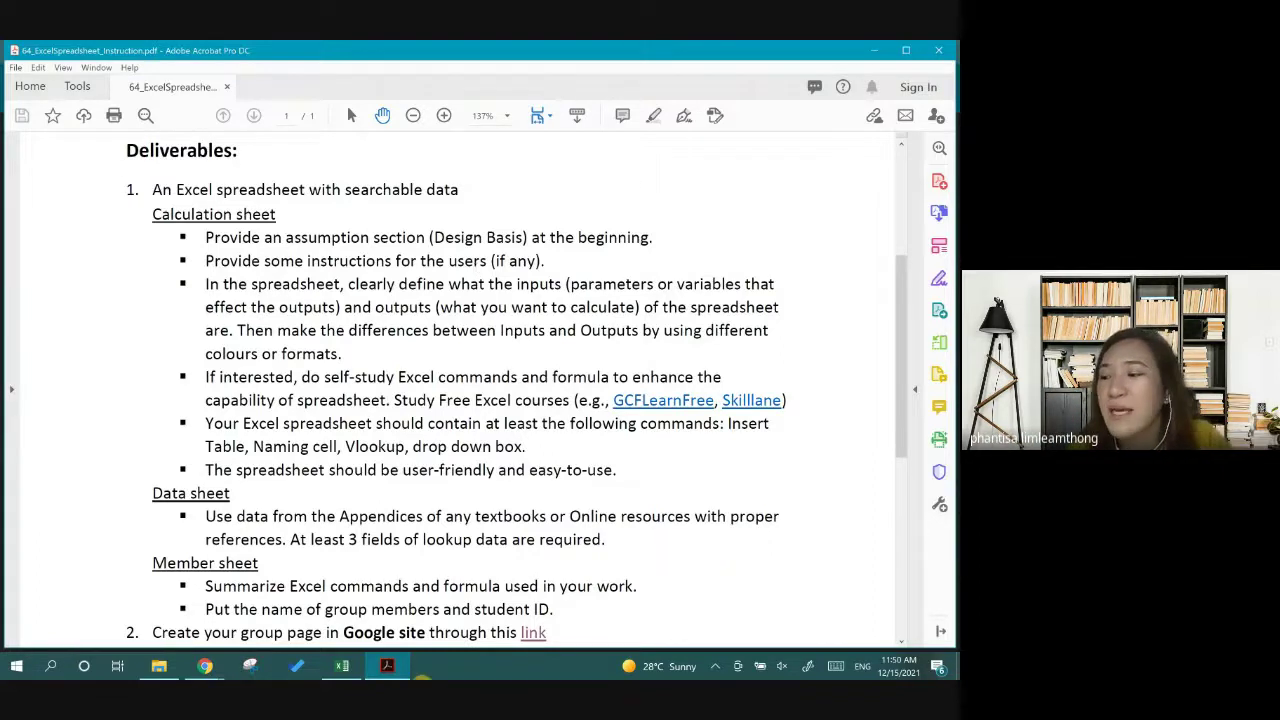
click(342, 665)
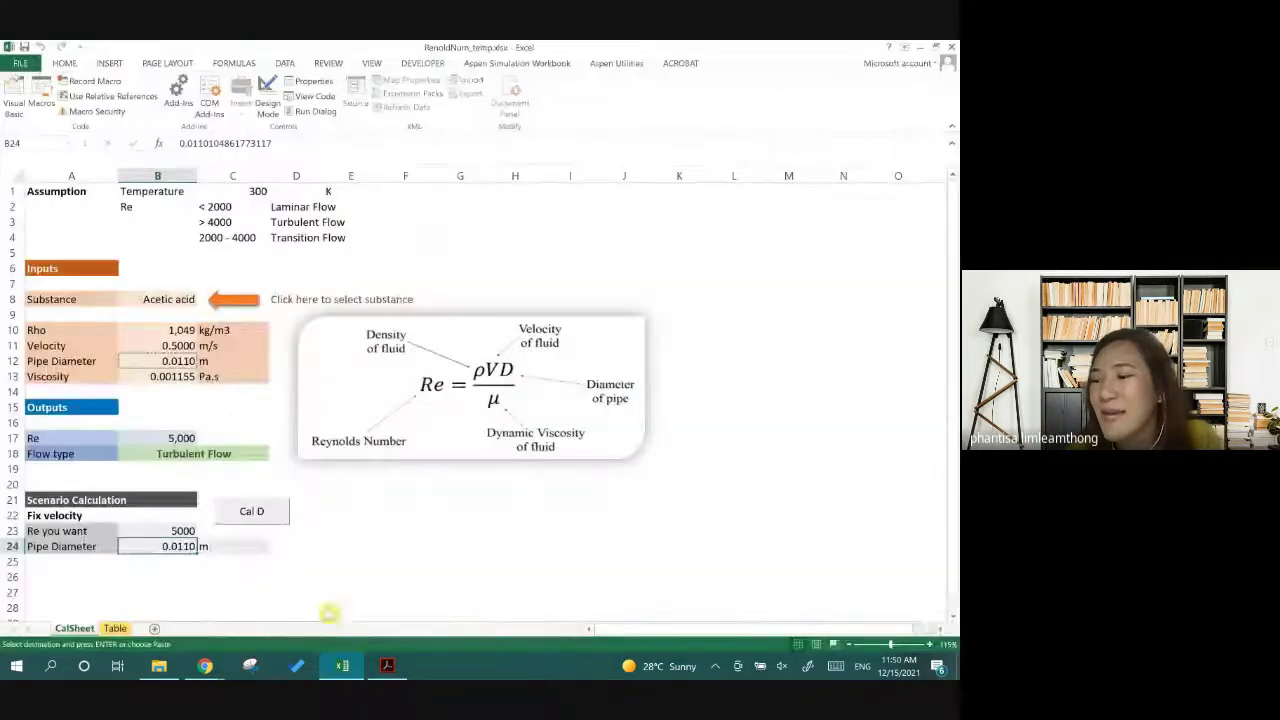
Check the B8 Substance list, keep Acetic acid, and minimize Excel to reveal the PDF
click(200, 302)
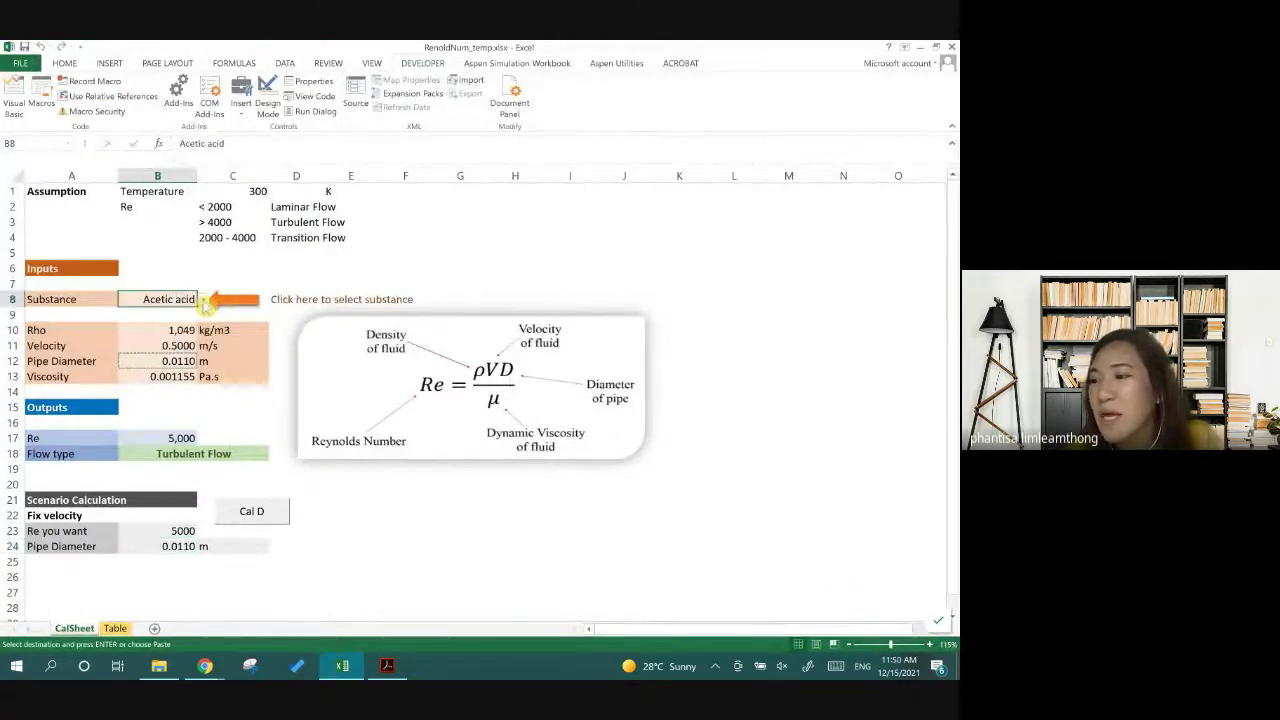
click(203, 299)
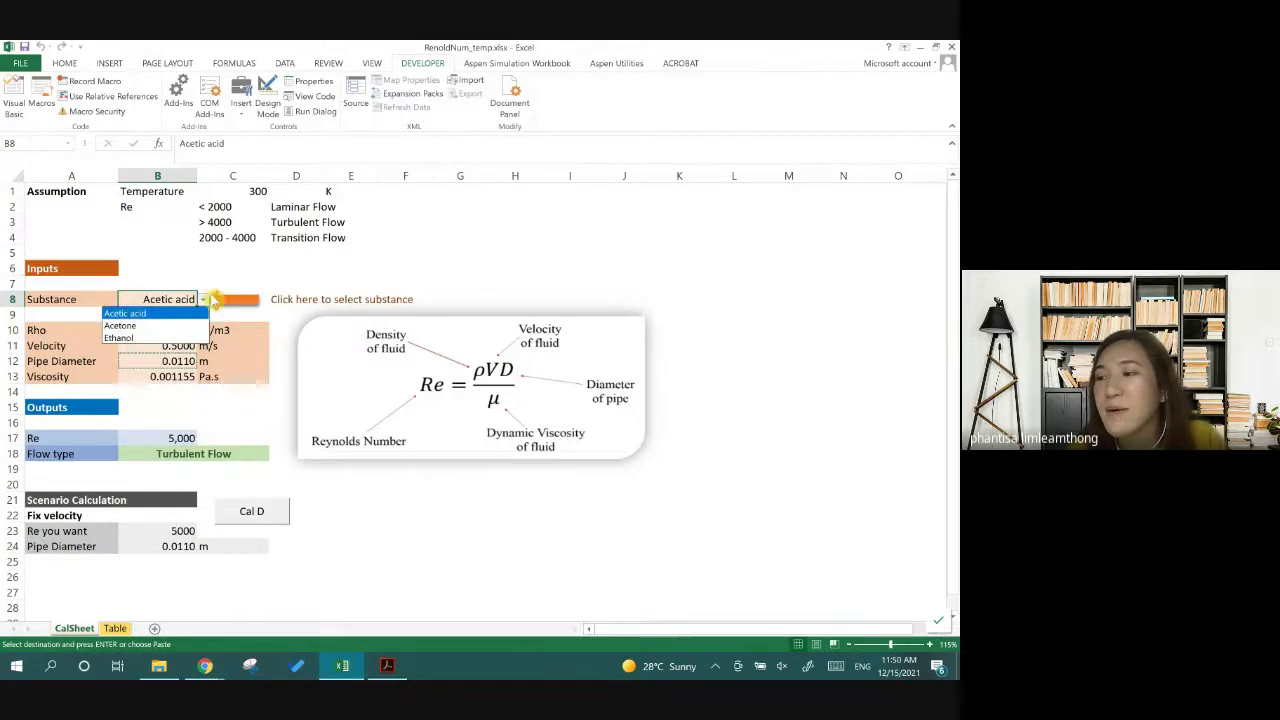
click(205, 298)
click(225, 284)
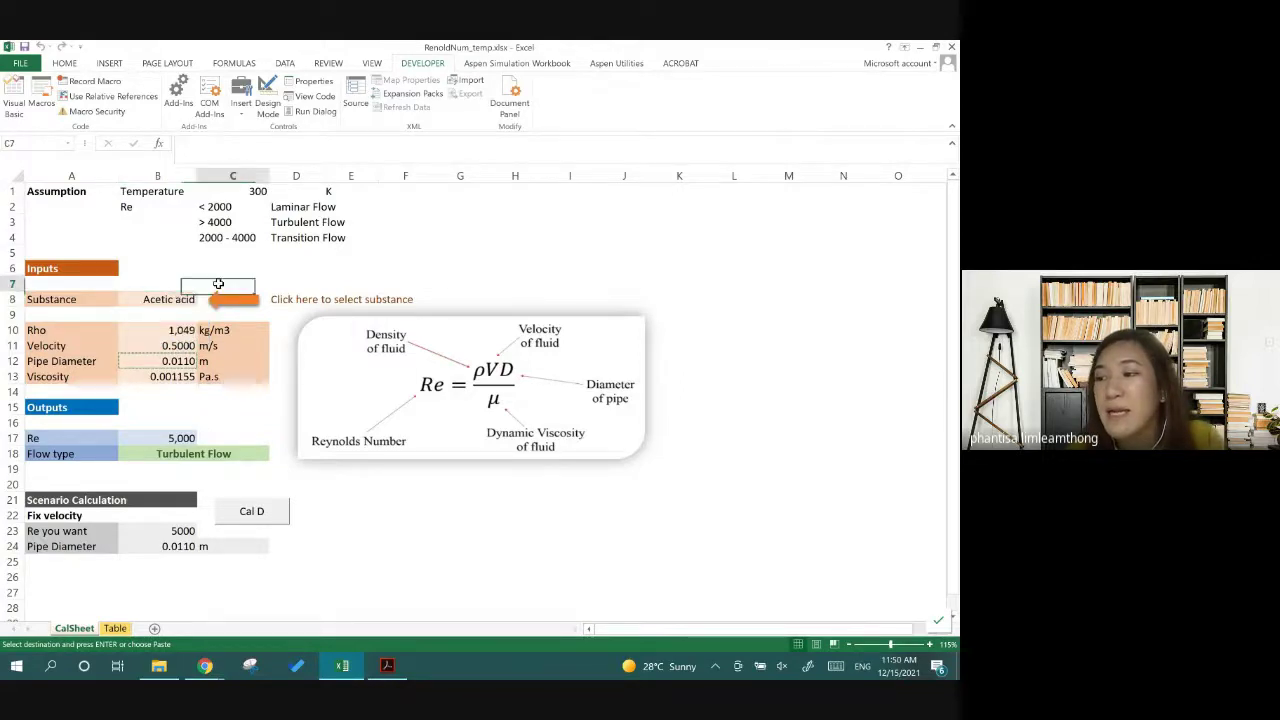
click(462, 254)
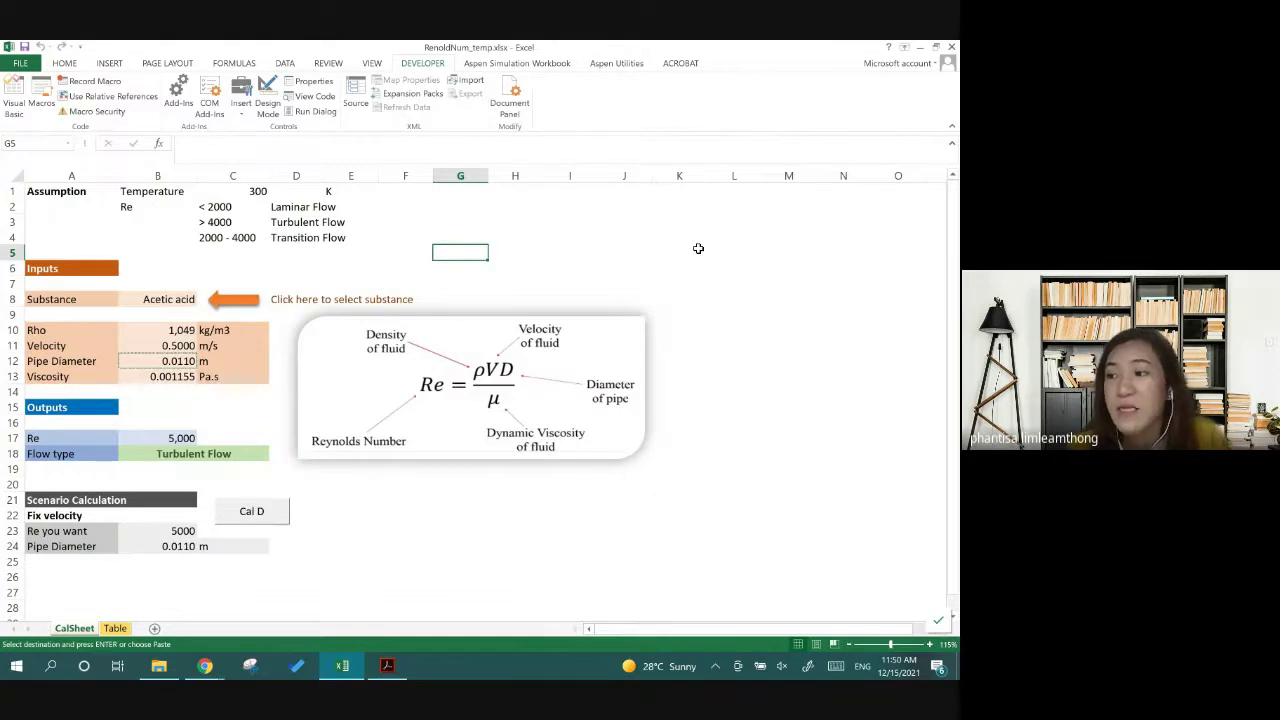
click(177, 297)
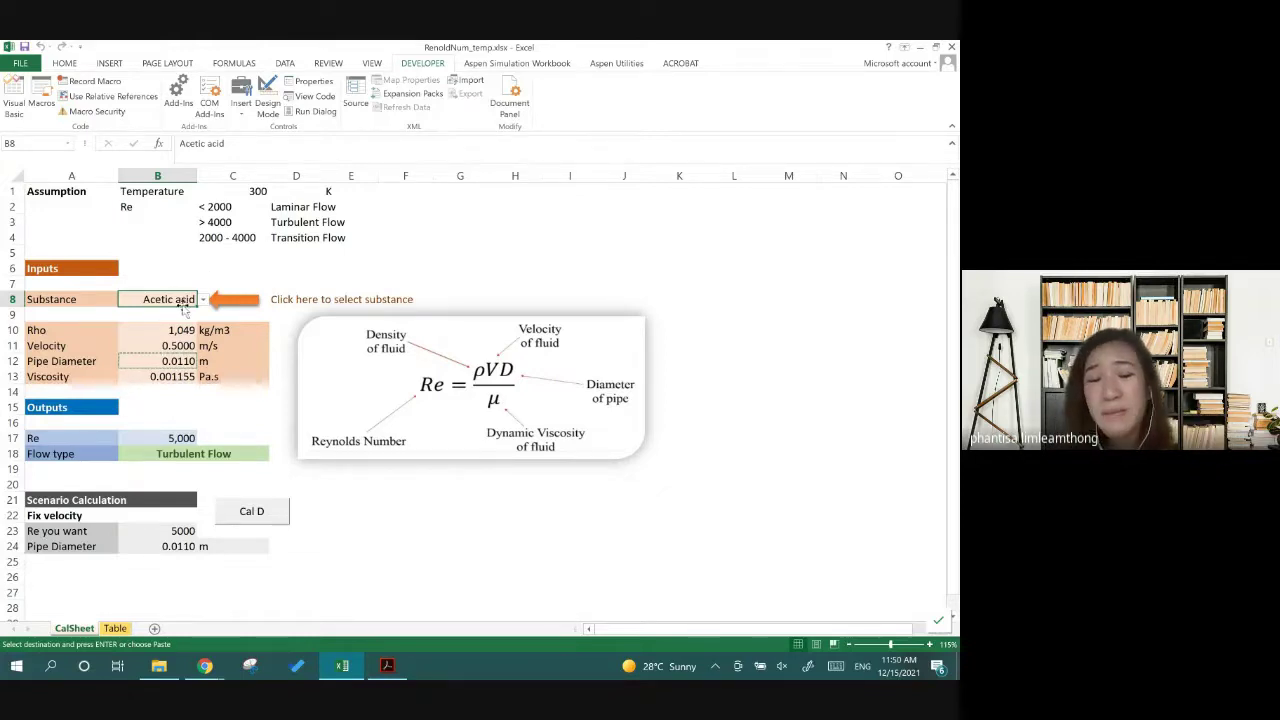
click(479, 256)
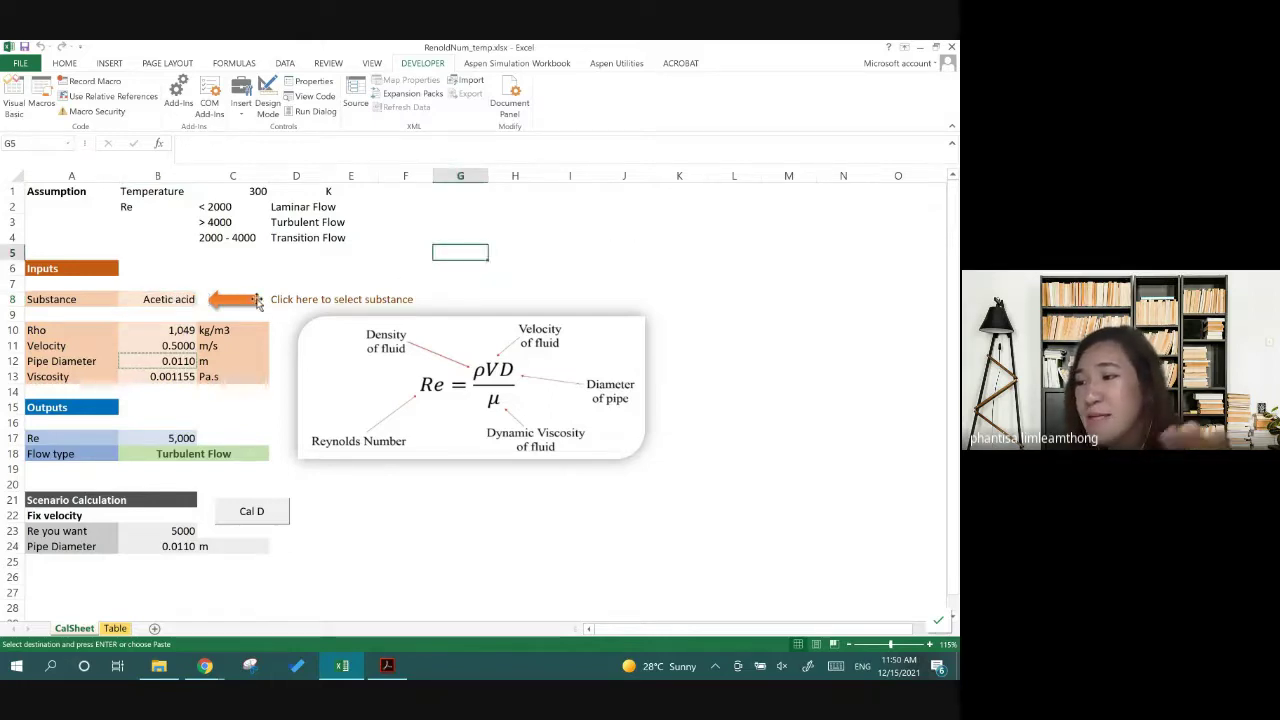
click(186, 300)
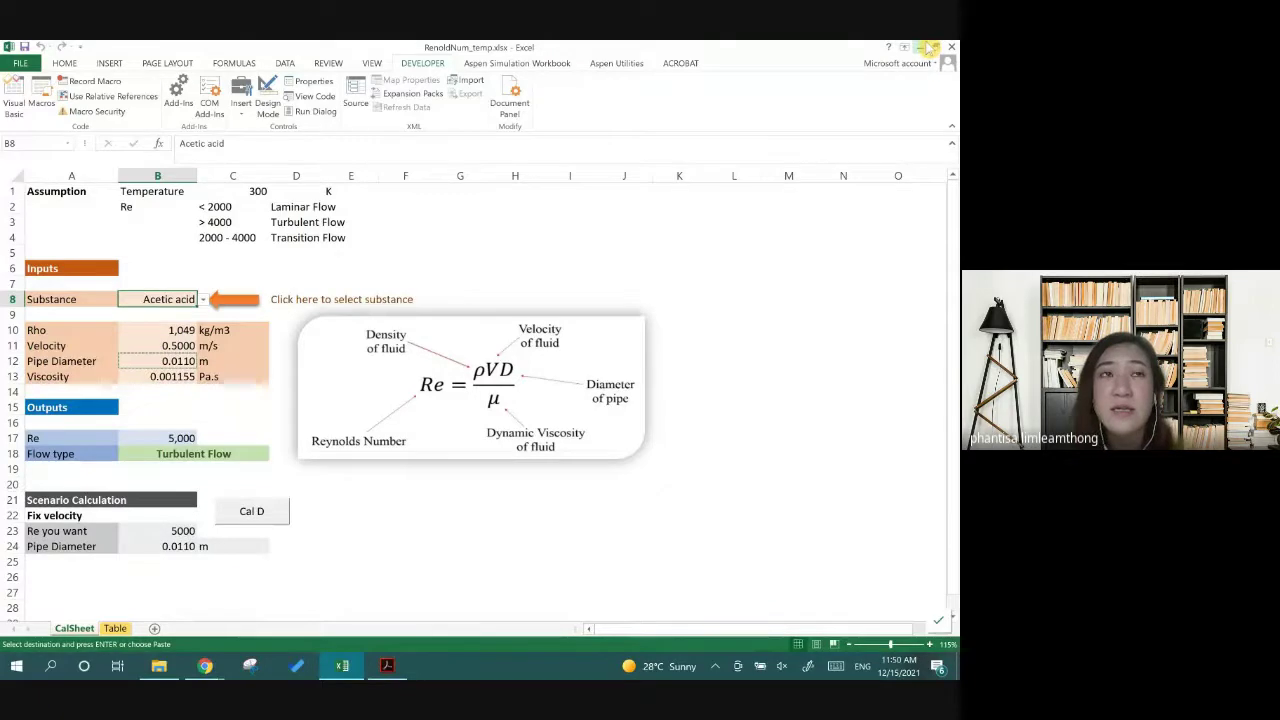
click(929, 47)
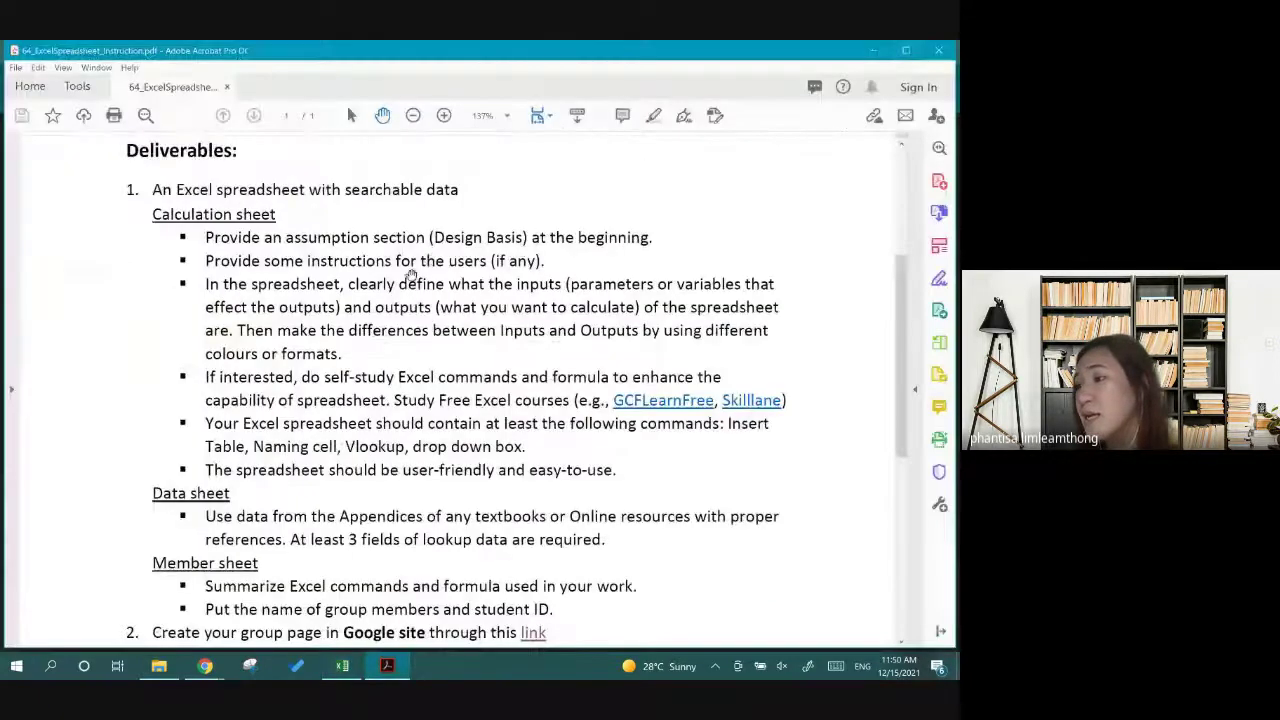
scroll(445, 292, down, 1)
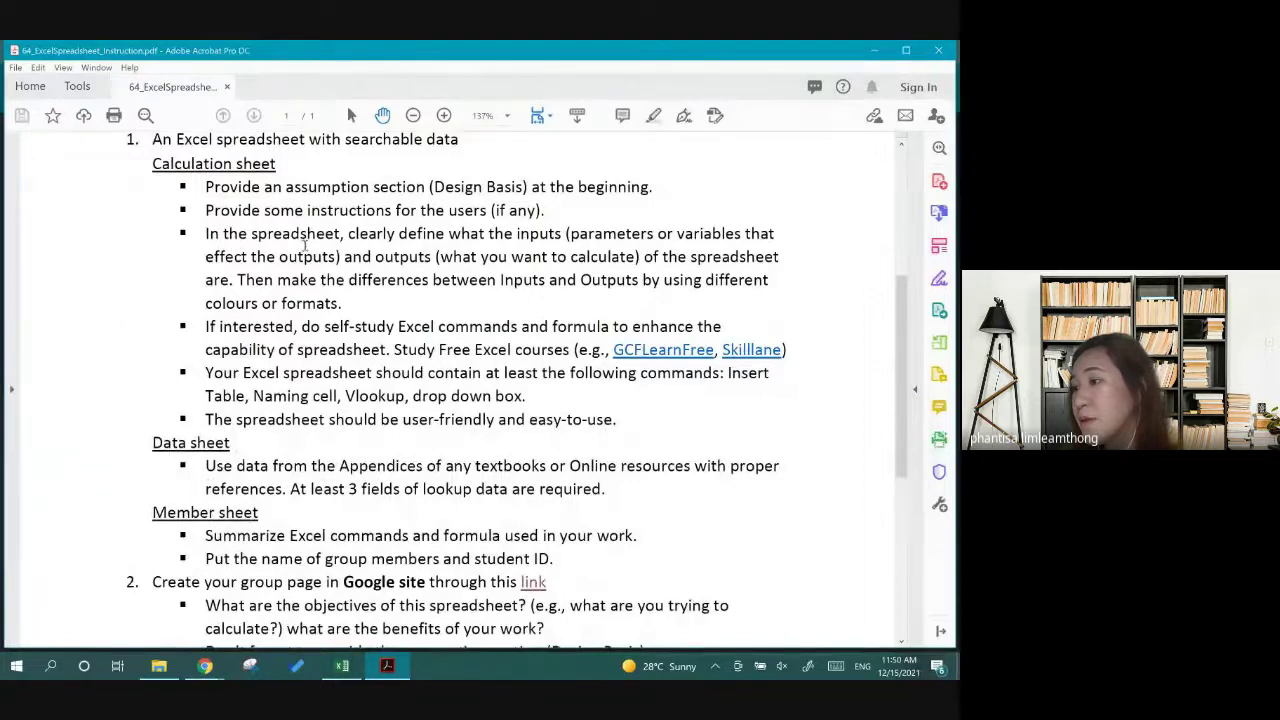
click(342, 665)
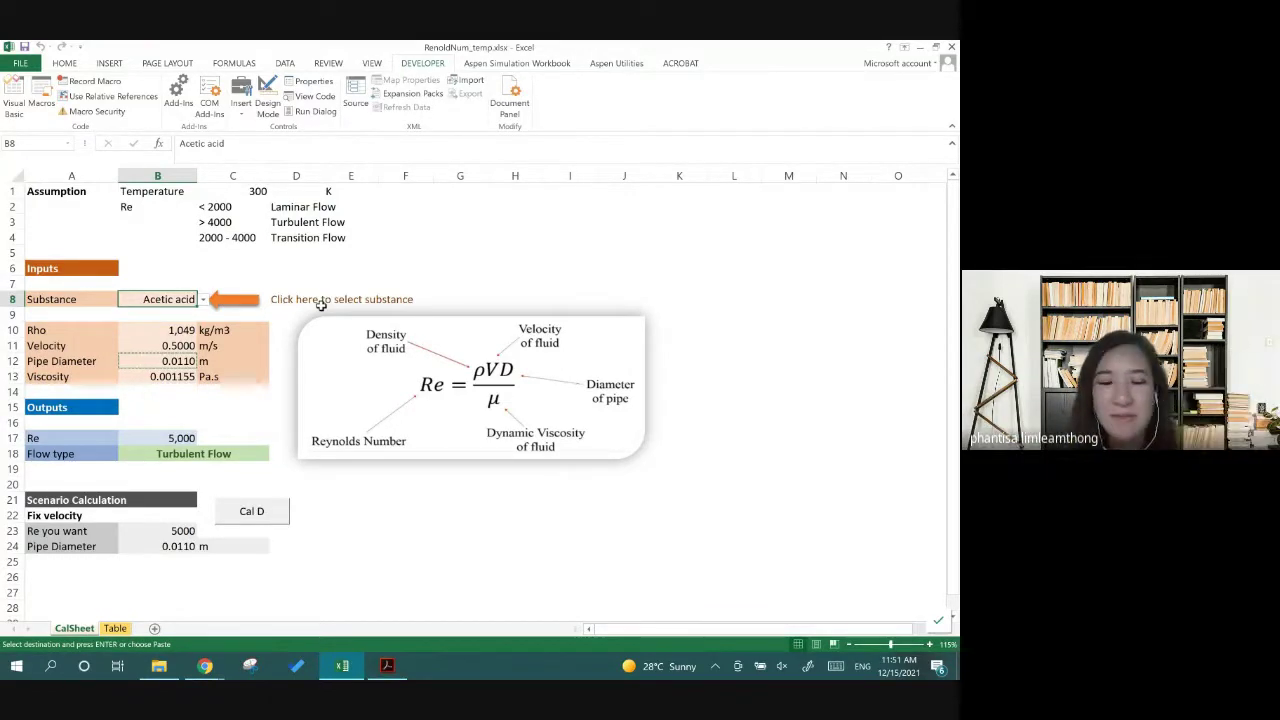
click(919, 47)
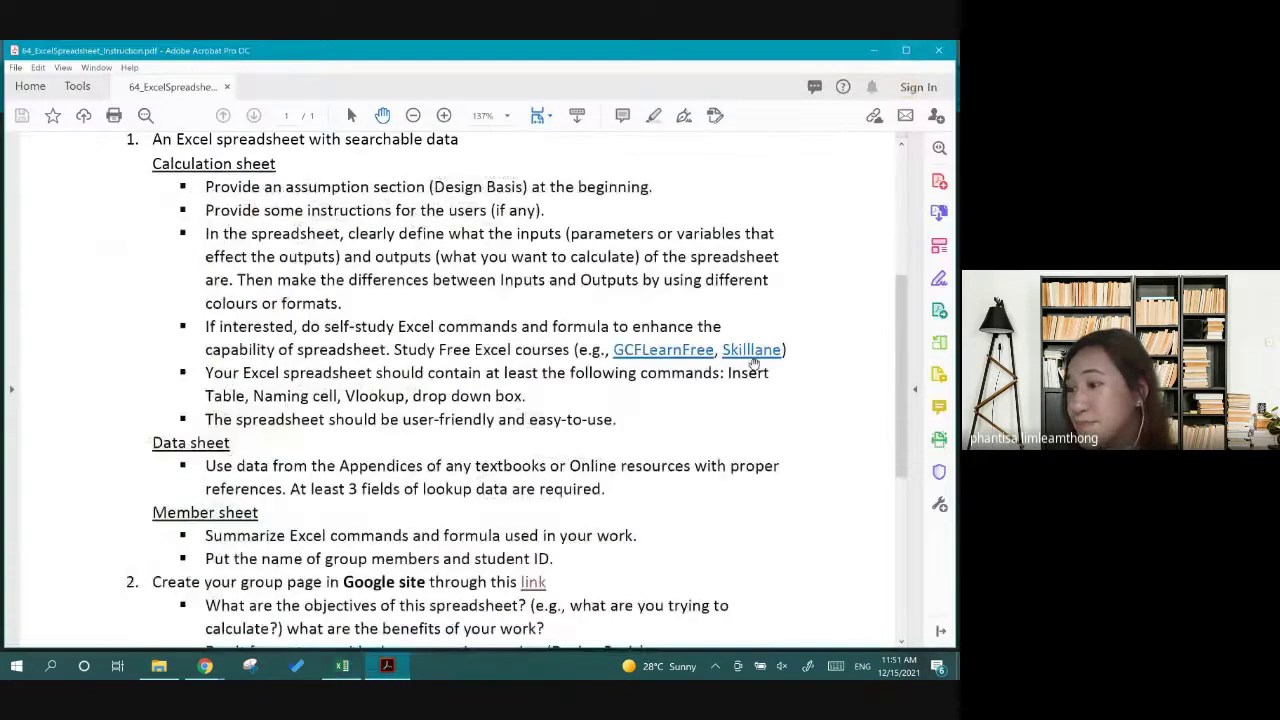
scroll(340, 222, down, 1)
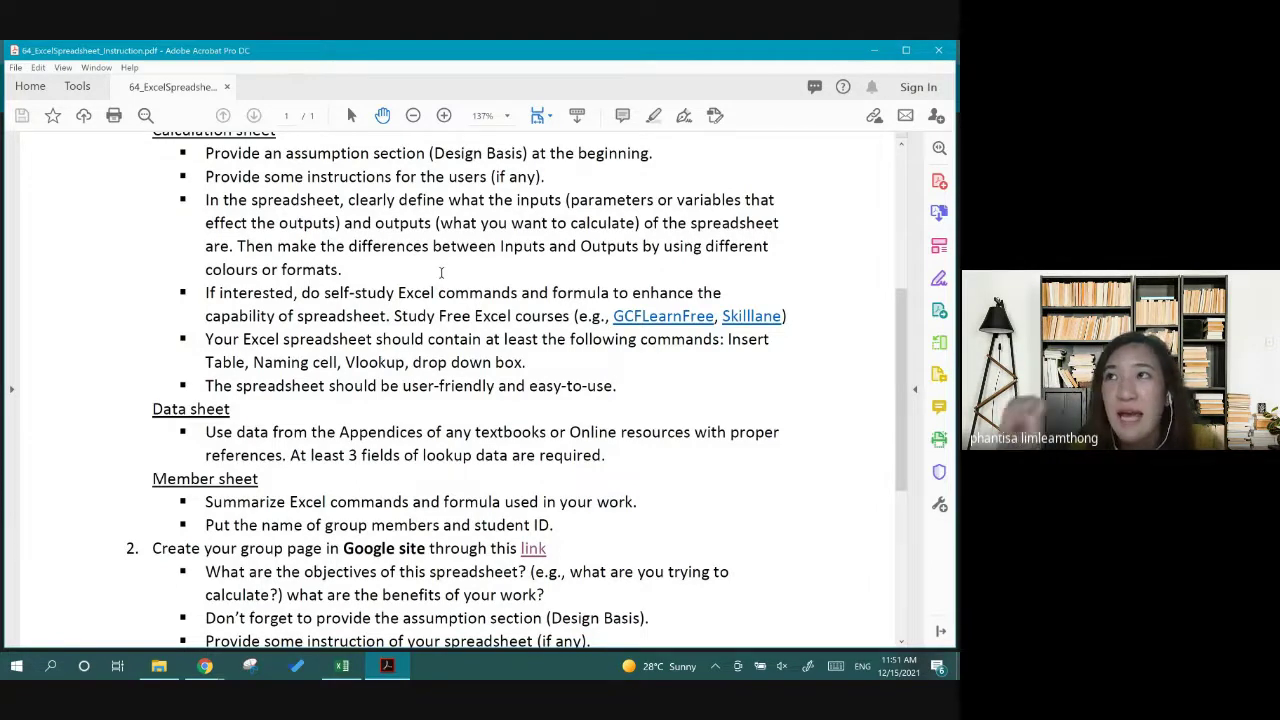
scroll(436, 280, down, 1)
scroll(436, 280, down, 1)
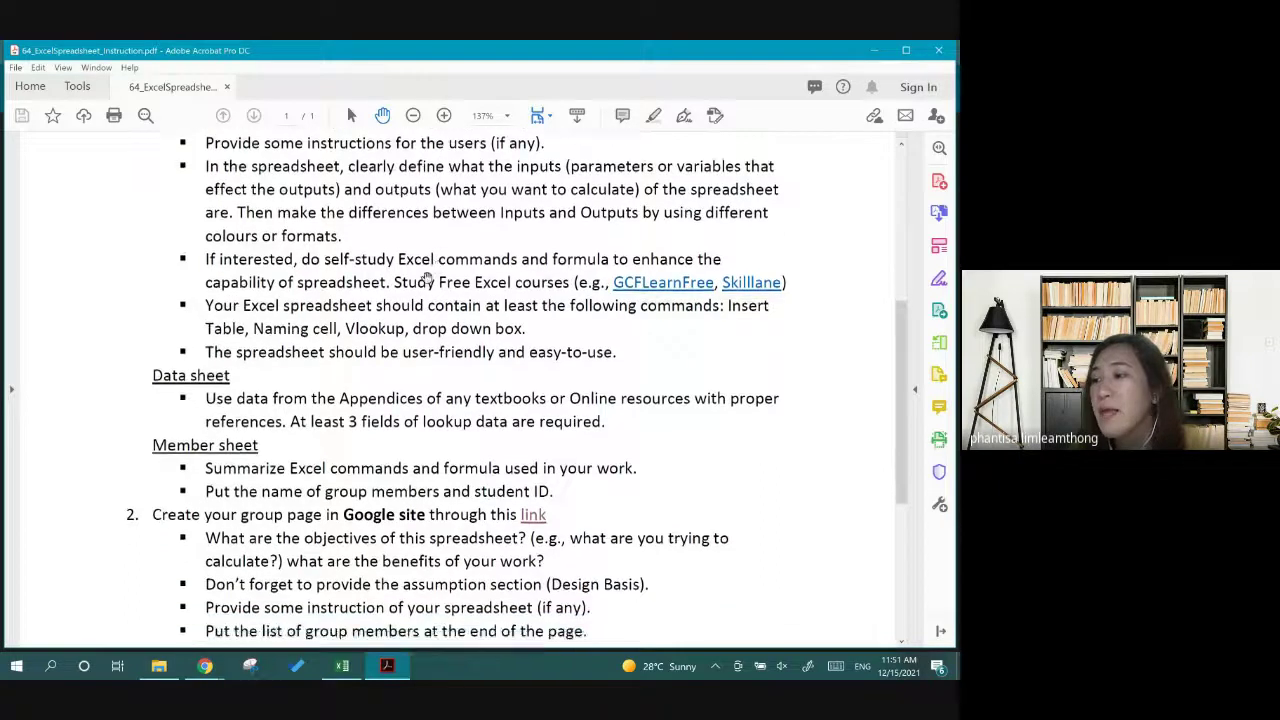
scroll(434, 277, down, 2)
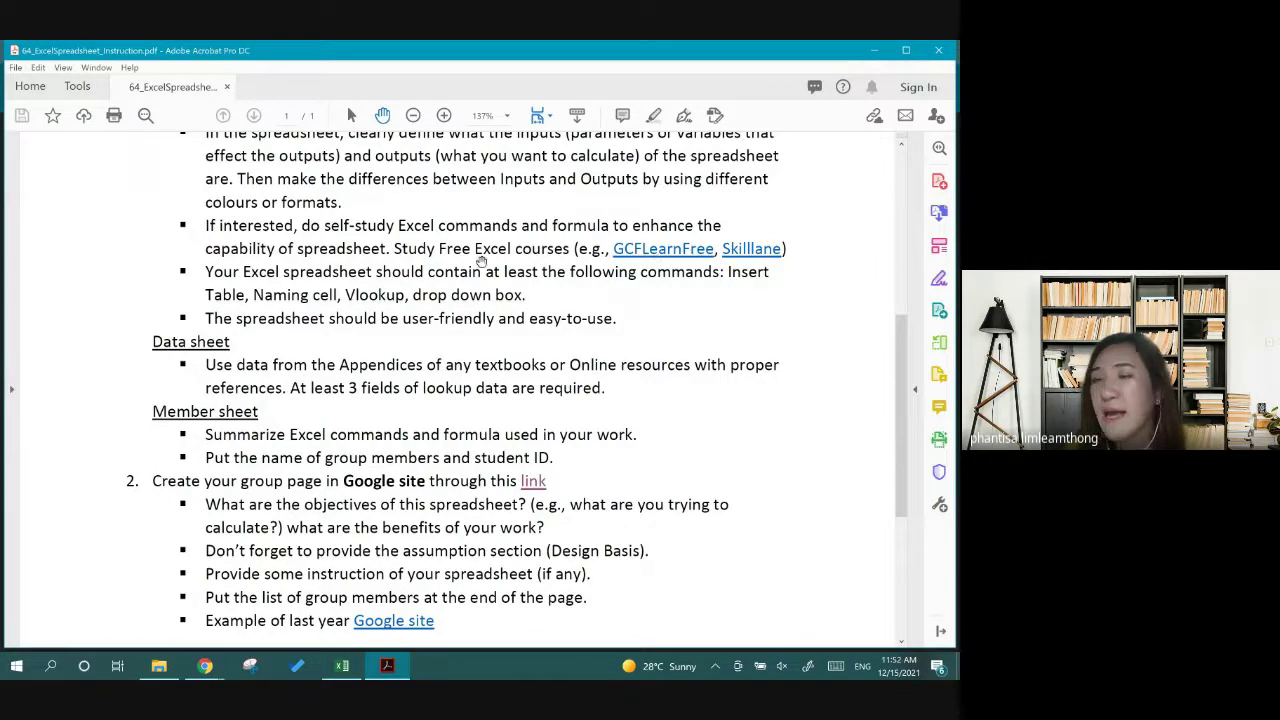
scroll(475, 290, down, 1)
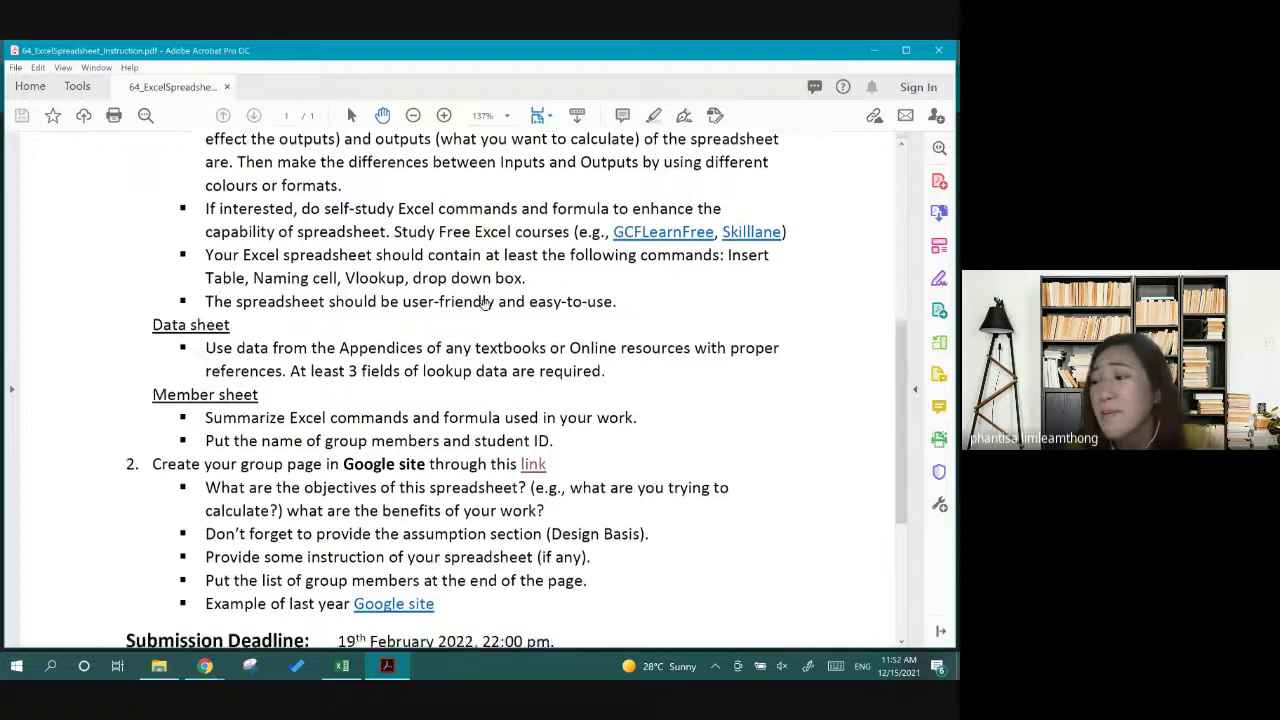
scroll(485, 304, down, 1)
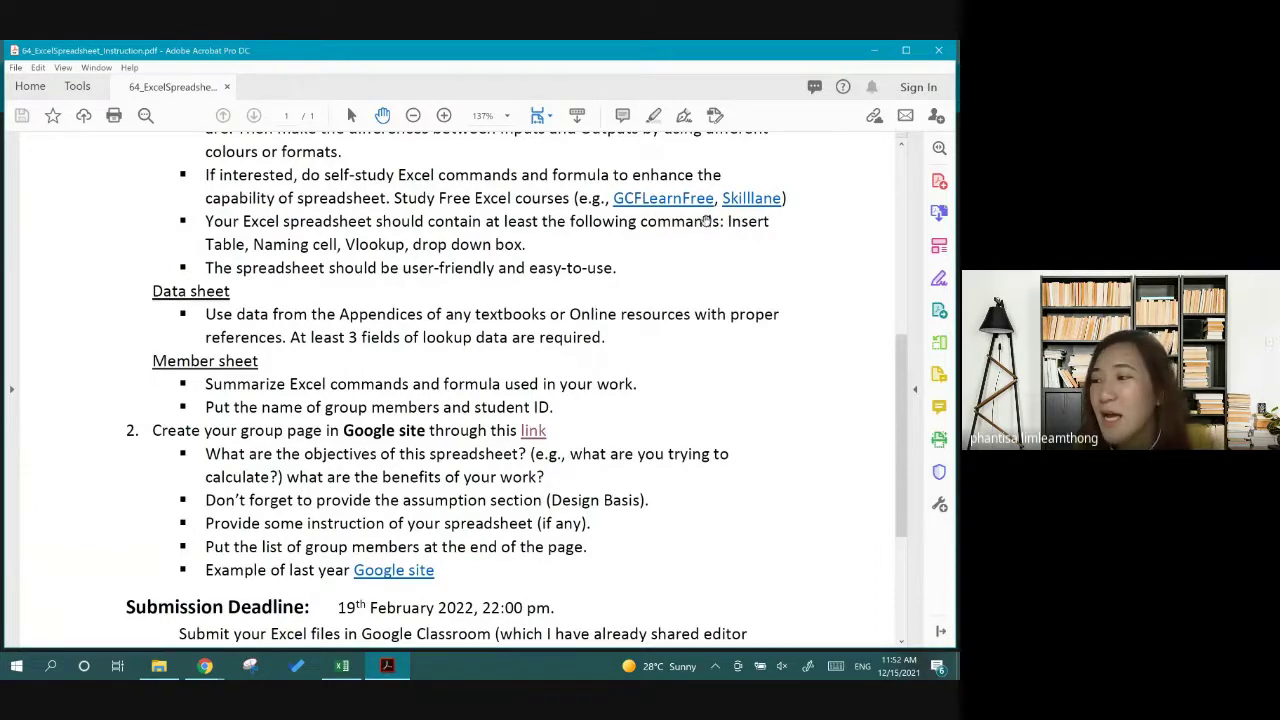
drag(729, 222, 616, 270)
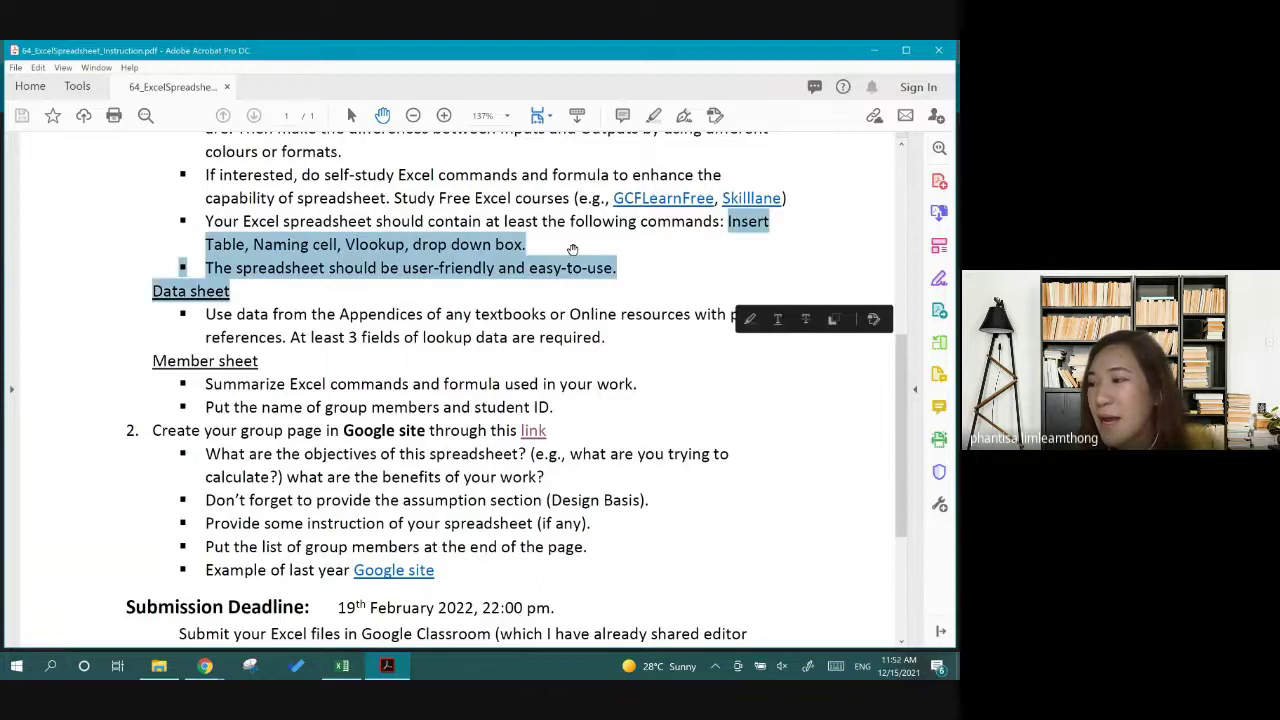
click(560, 251)
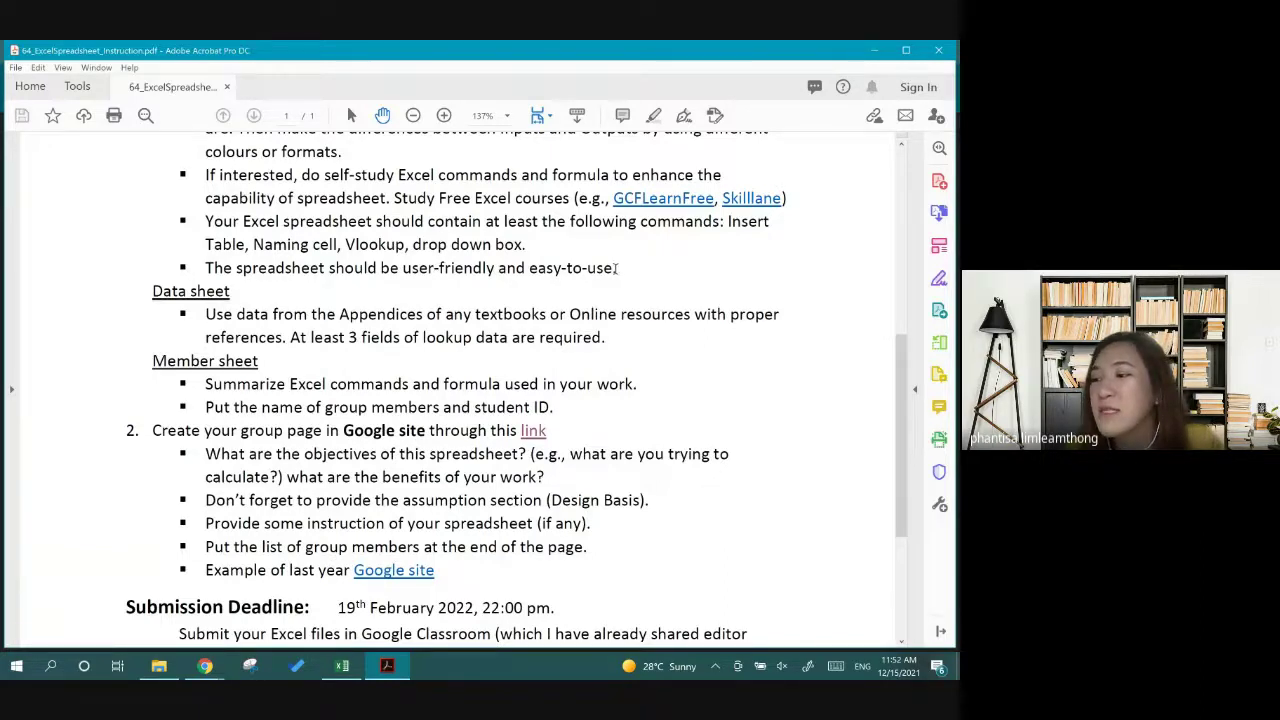
drag(617, 268, 205, 268)
scroll(510, 257, down, 2)
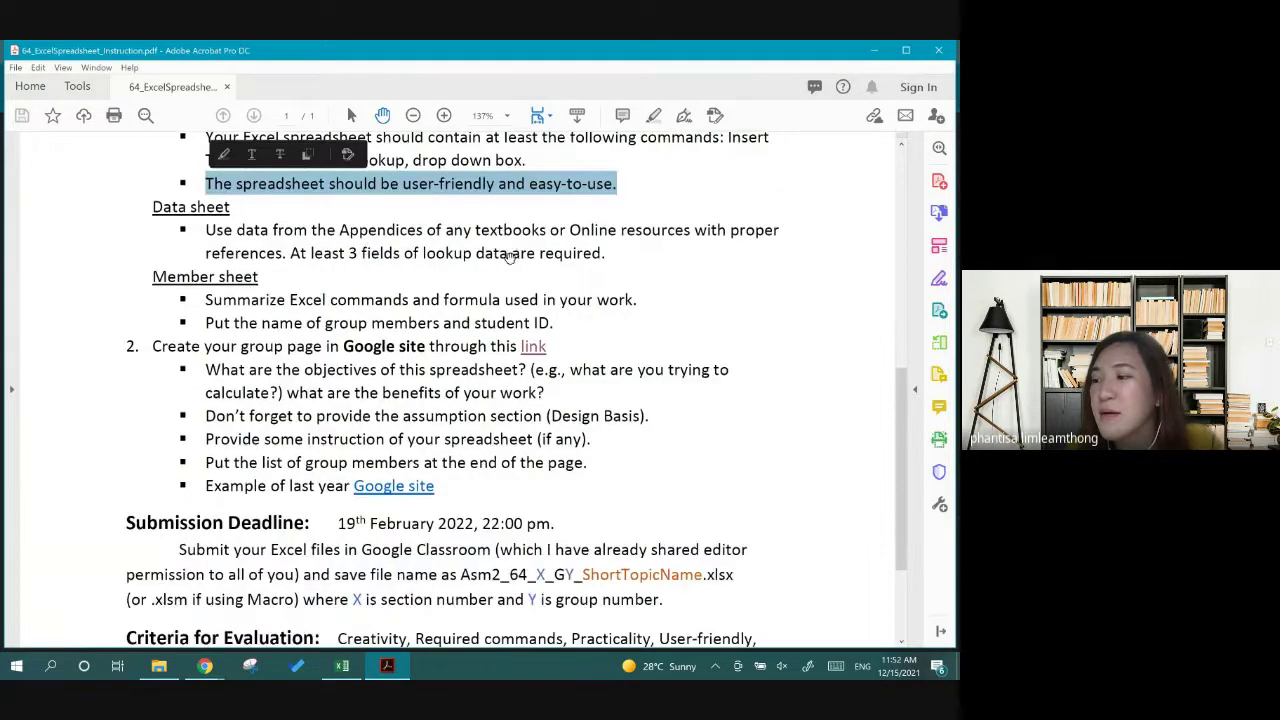
scroll(510, 257, down, 1)
scroll(480, 252, up, 1)
scroll(440, 246, up, 2)
scroll(410, 240, up, 3)
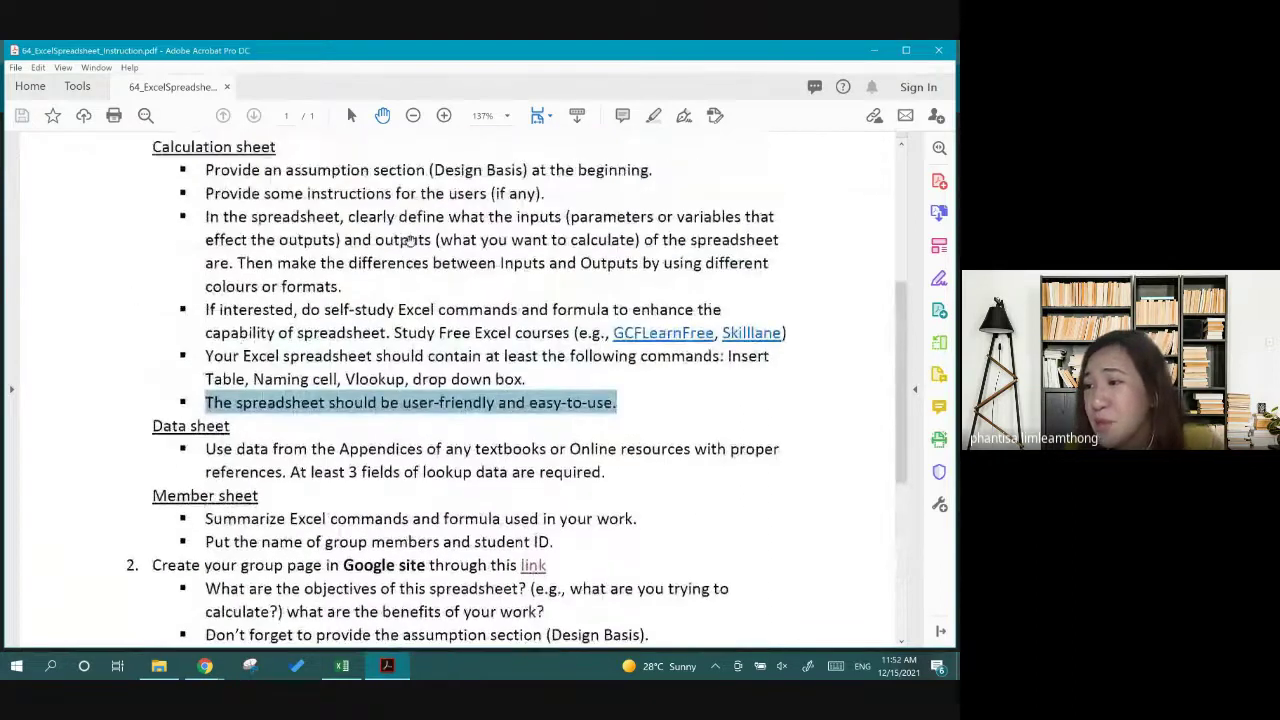
click(625, 365)
scroll(620, 400, down, 1)
scroll(287, 438, up, 2)
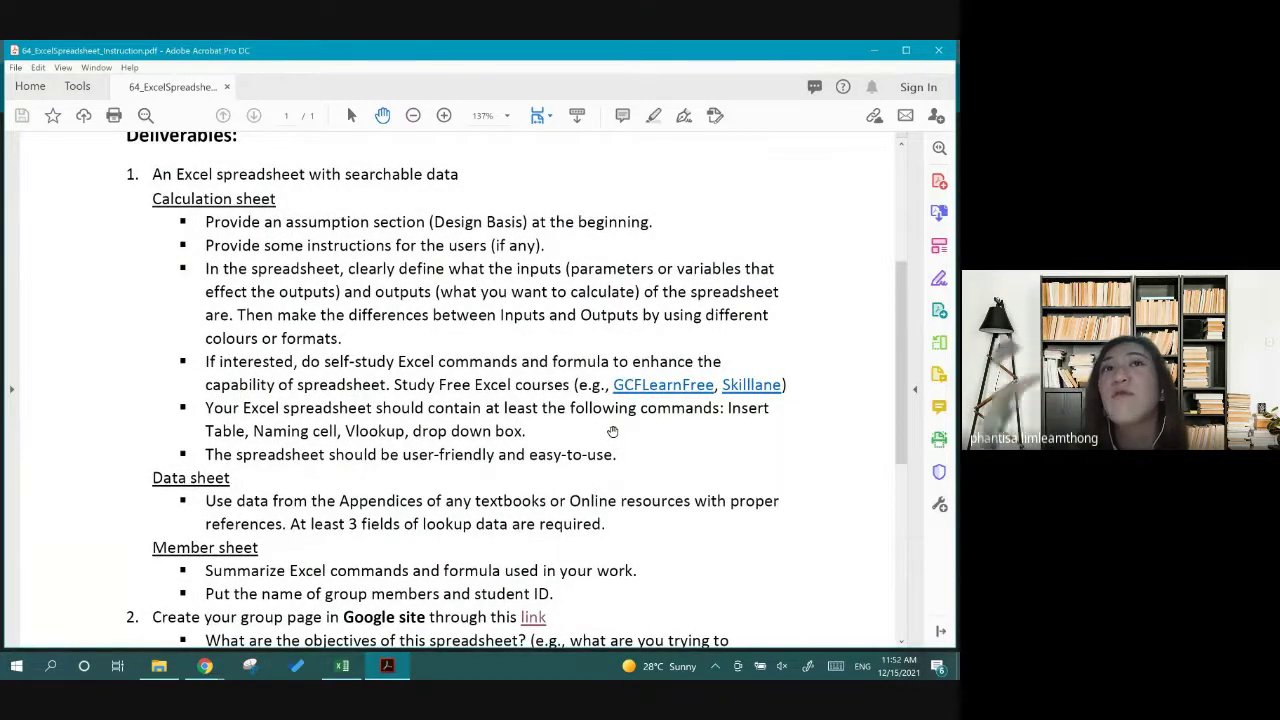
scroll(520, 477, down, 1)
scroll(400, 430, down, 2)
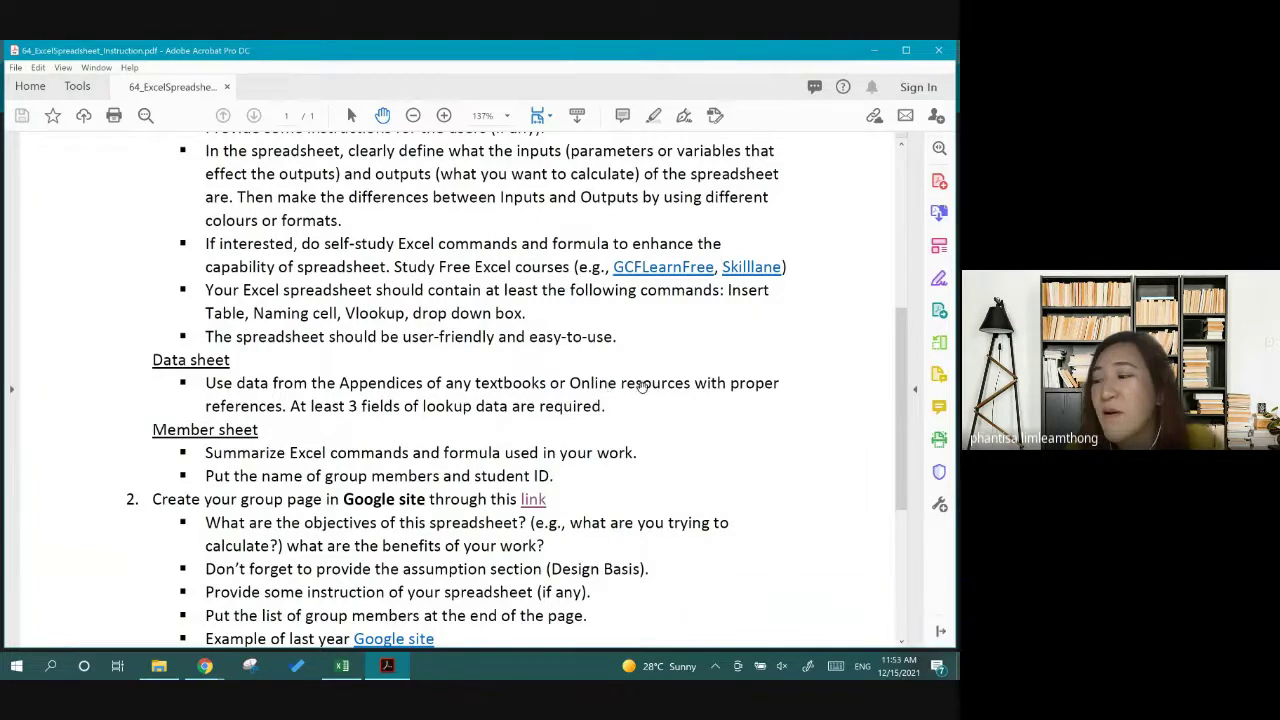
scroll(508, 390, down, 1)
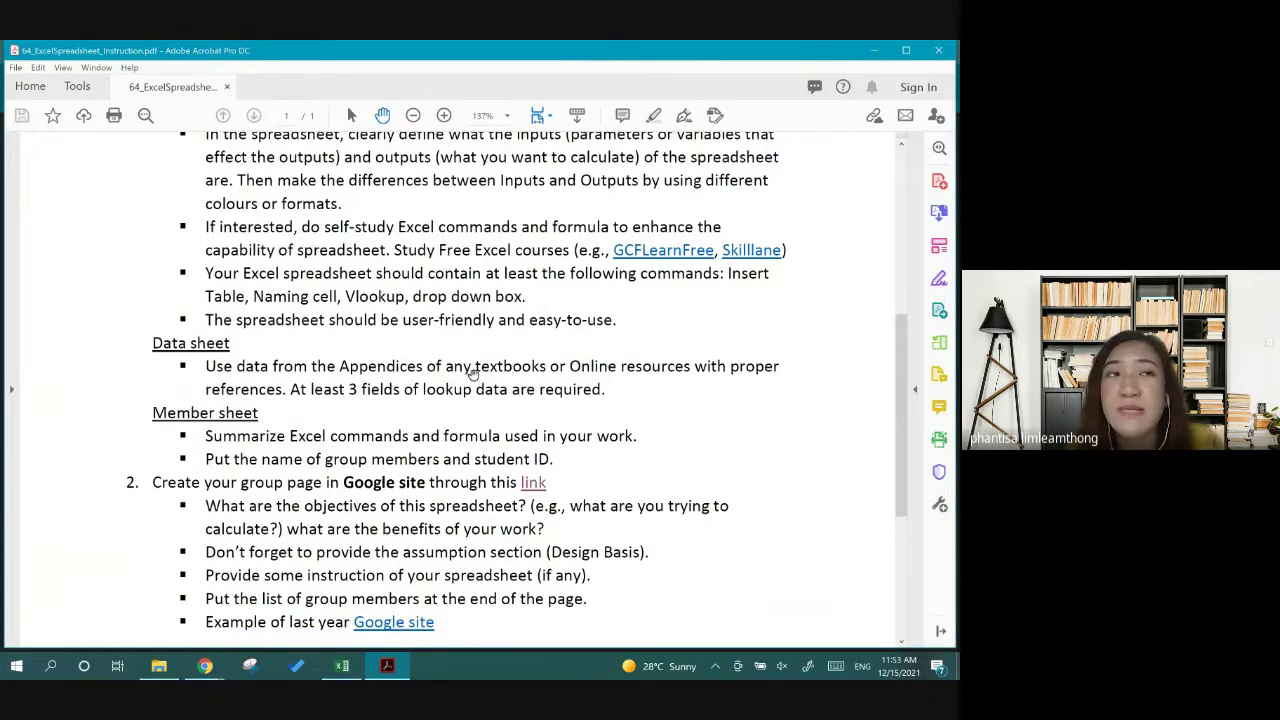
scroll(339, 391, down, 1)
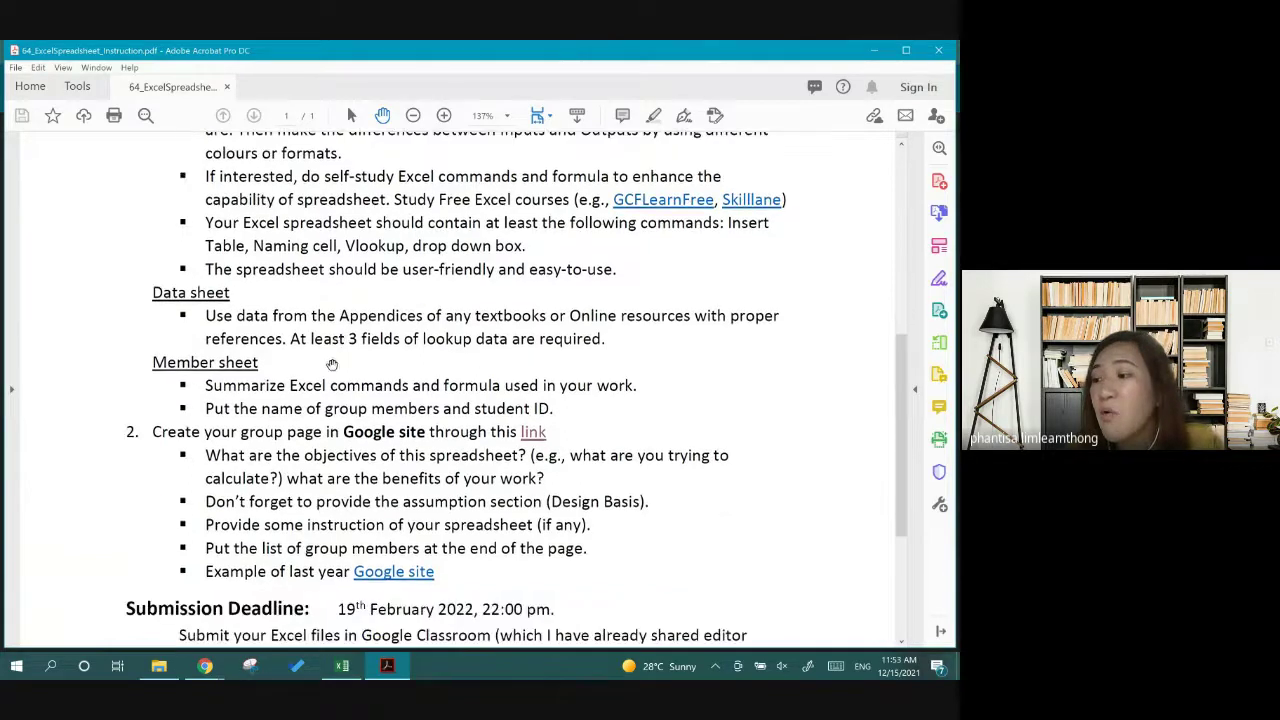
drag(292, 339, 608, 339)
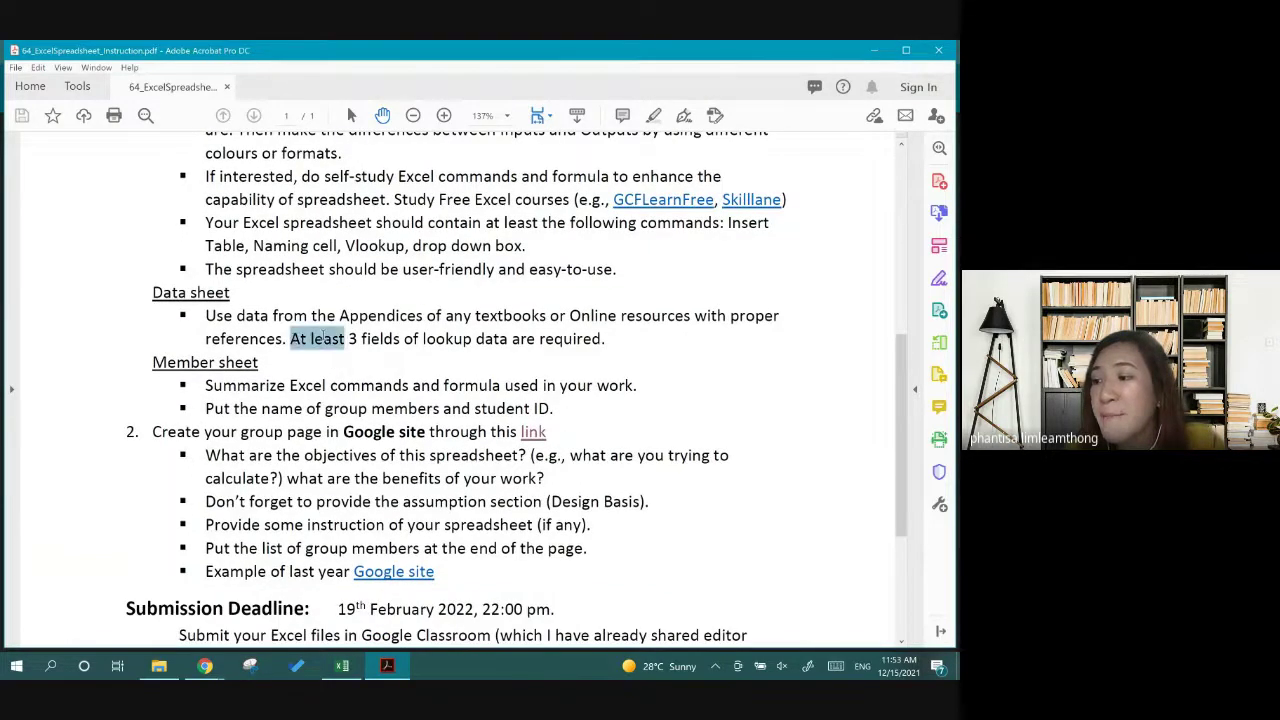
click(596, 339)
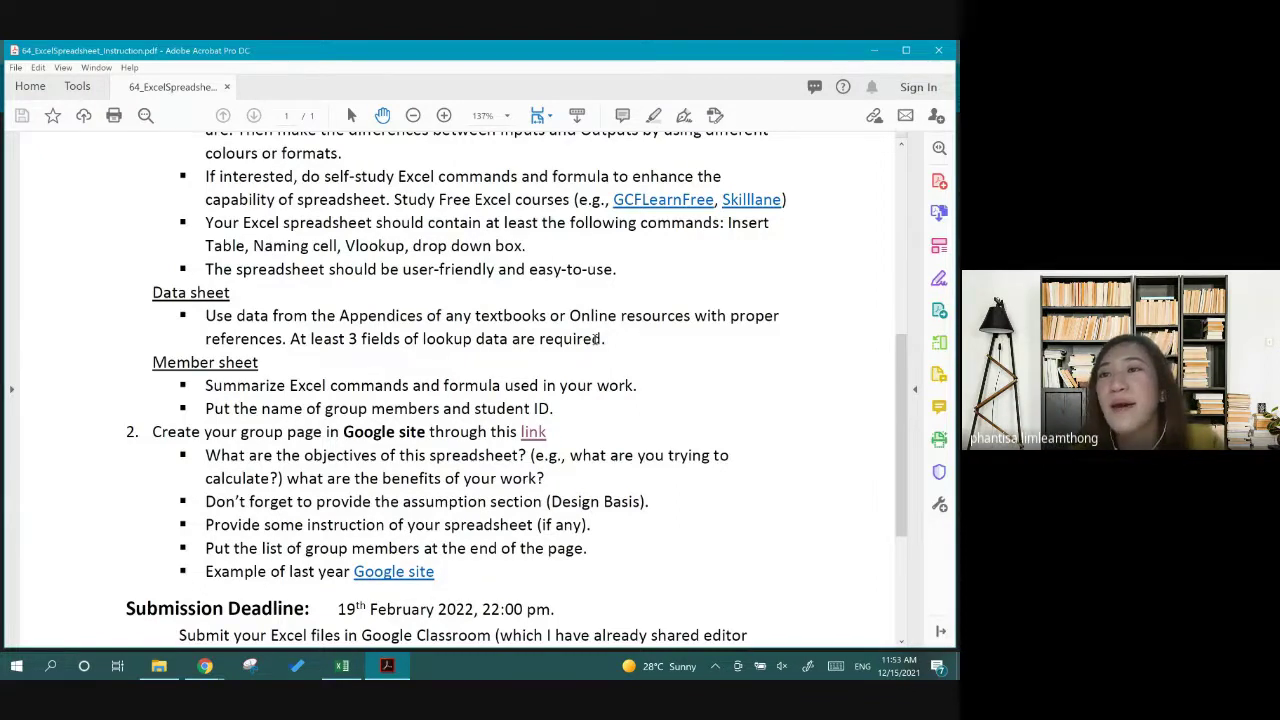
scroll(422, 385, down, 1)
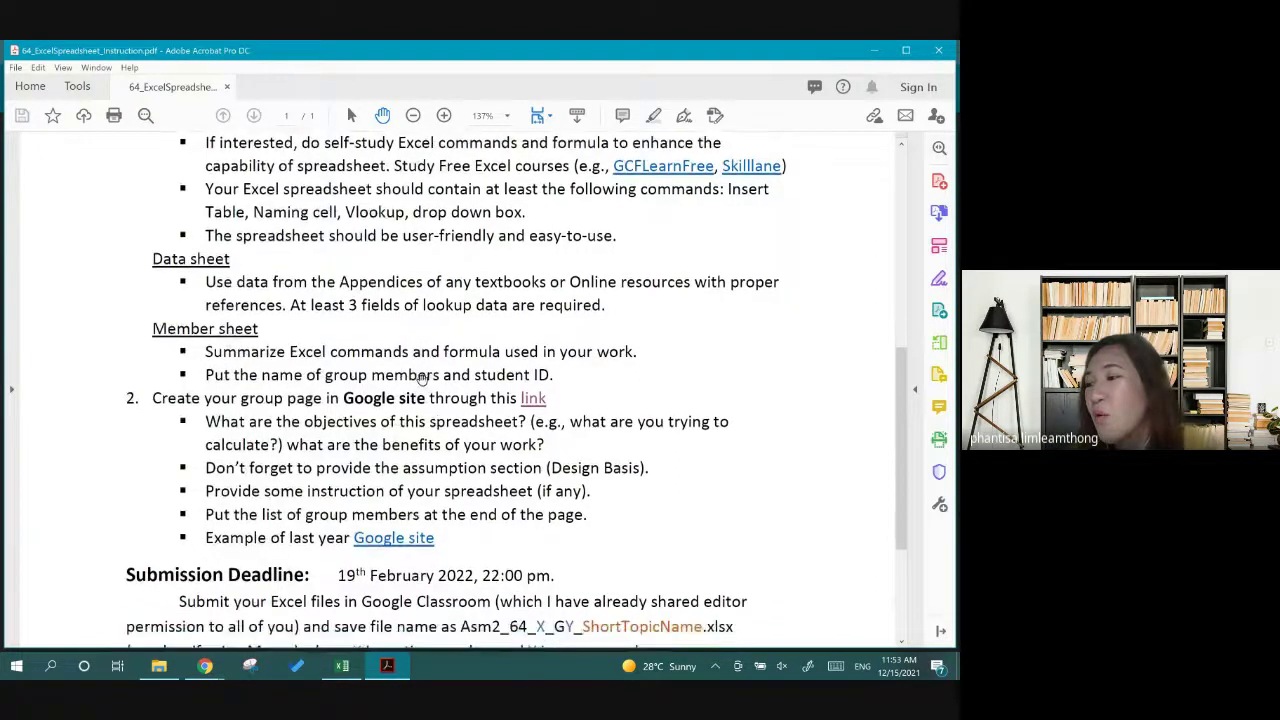
scroll(423, 379, down, 1)
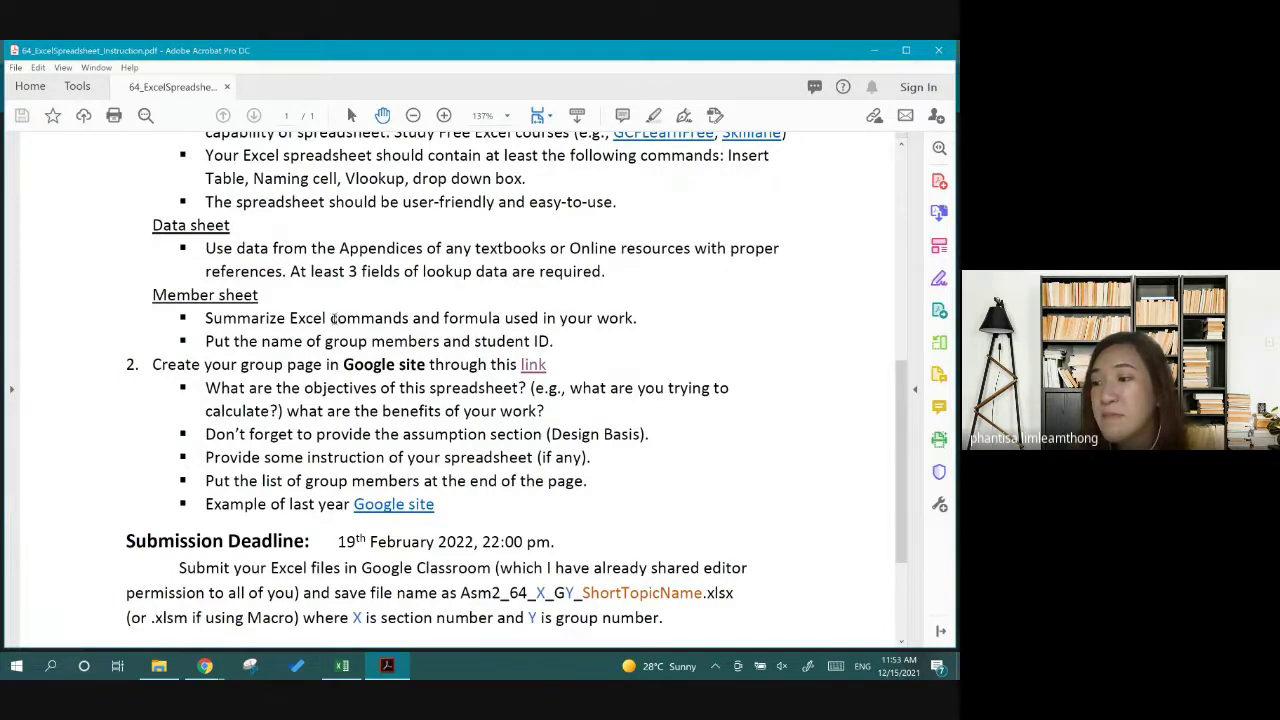
drag(333, 318, 502, 318)
click(311, 317)
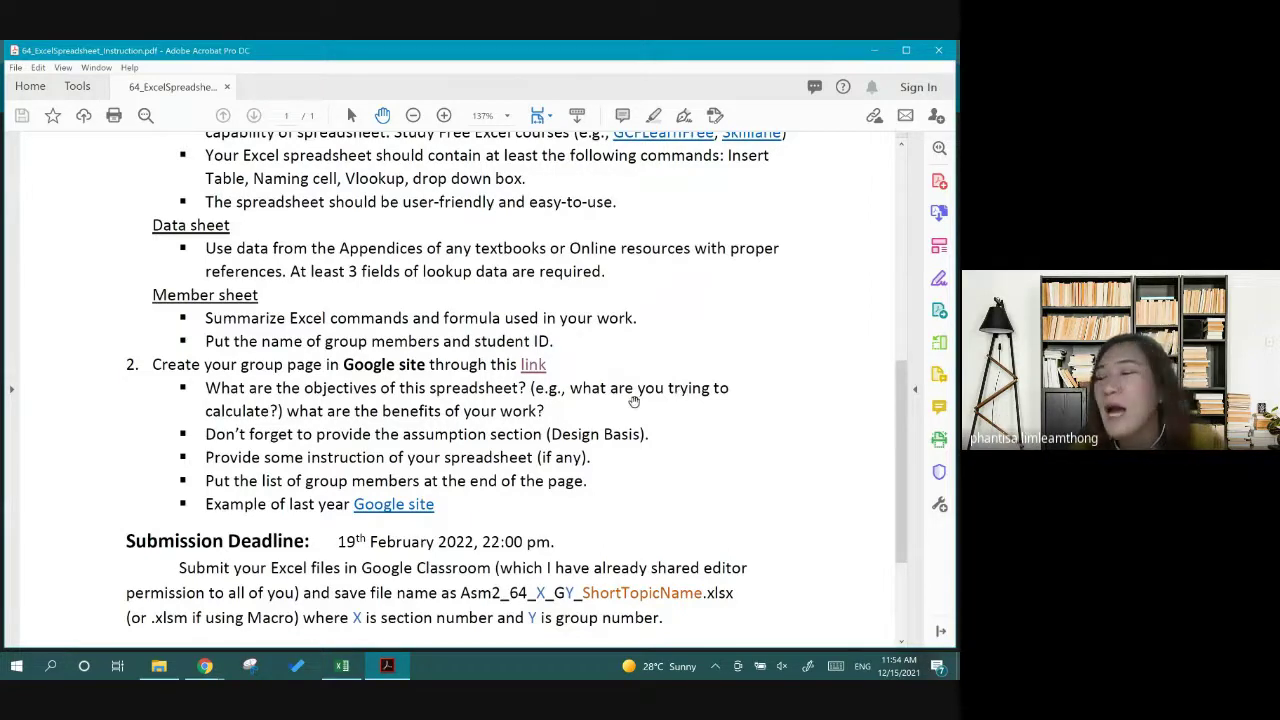
scroll(566, 403, down, 1)
scroll(563, 407, down, 3)
scroll(563, 407, up, 1)
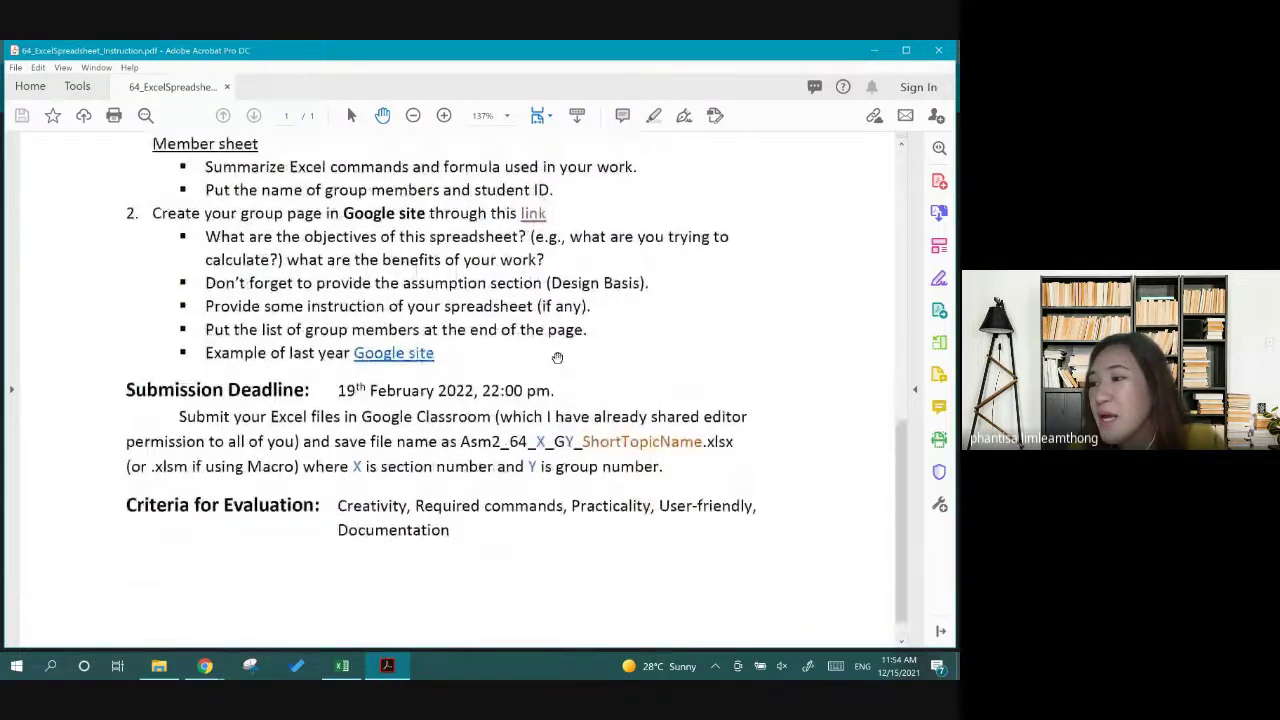
scroll(557, 358, up, 1)
scroll(524, 316, up, 1)
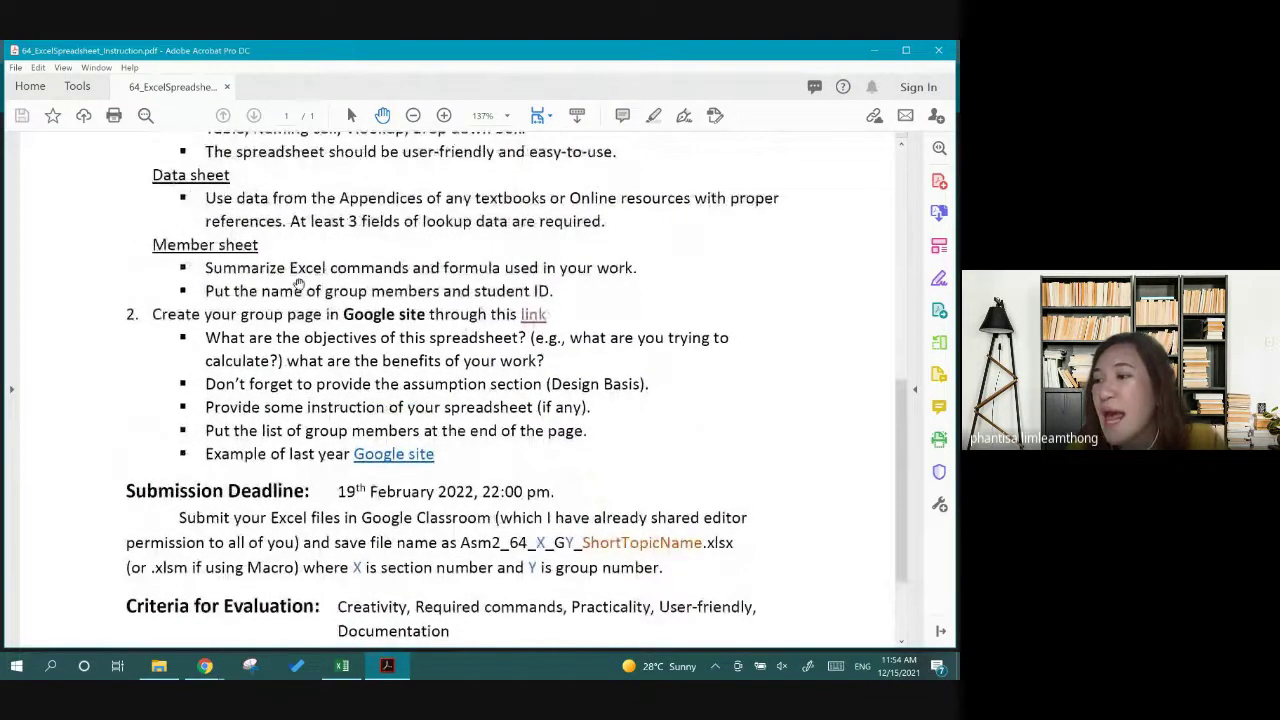
scroll(198, 160, up, 2)
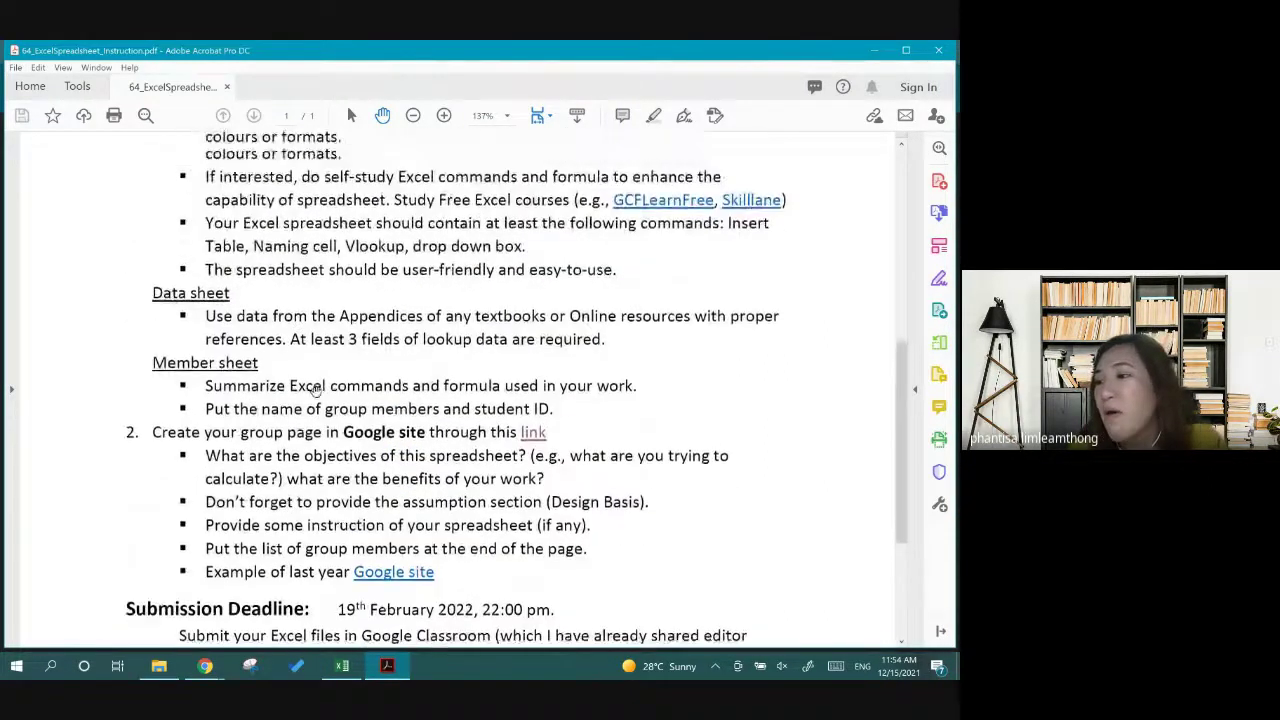
scroll(198, 162, up, 3)
scroll(160, 215, up, 1)
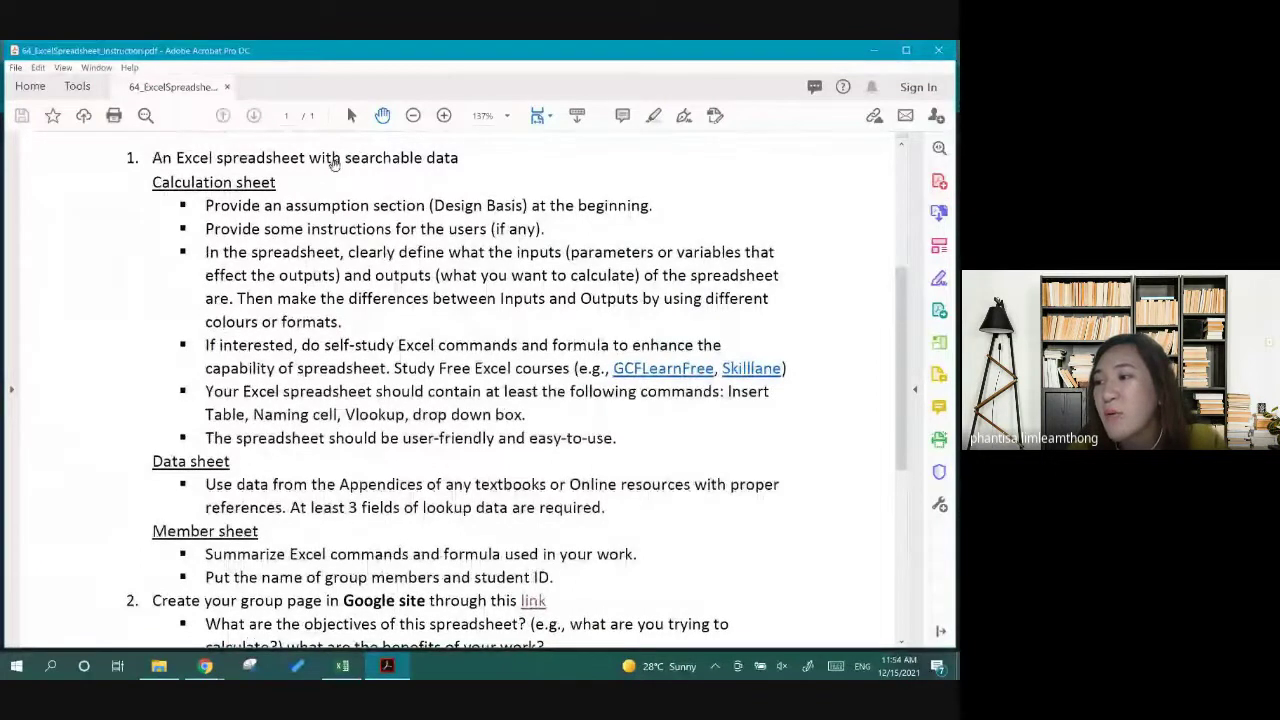
scroll(530, 290, down, 1)
scroll(530, 293, down, 2)
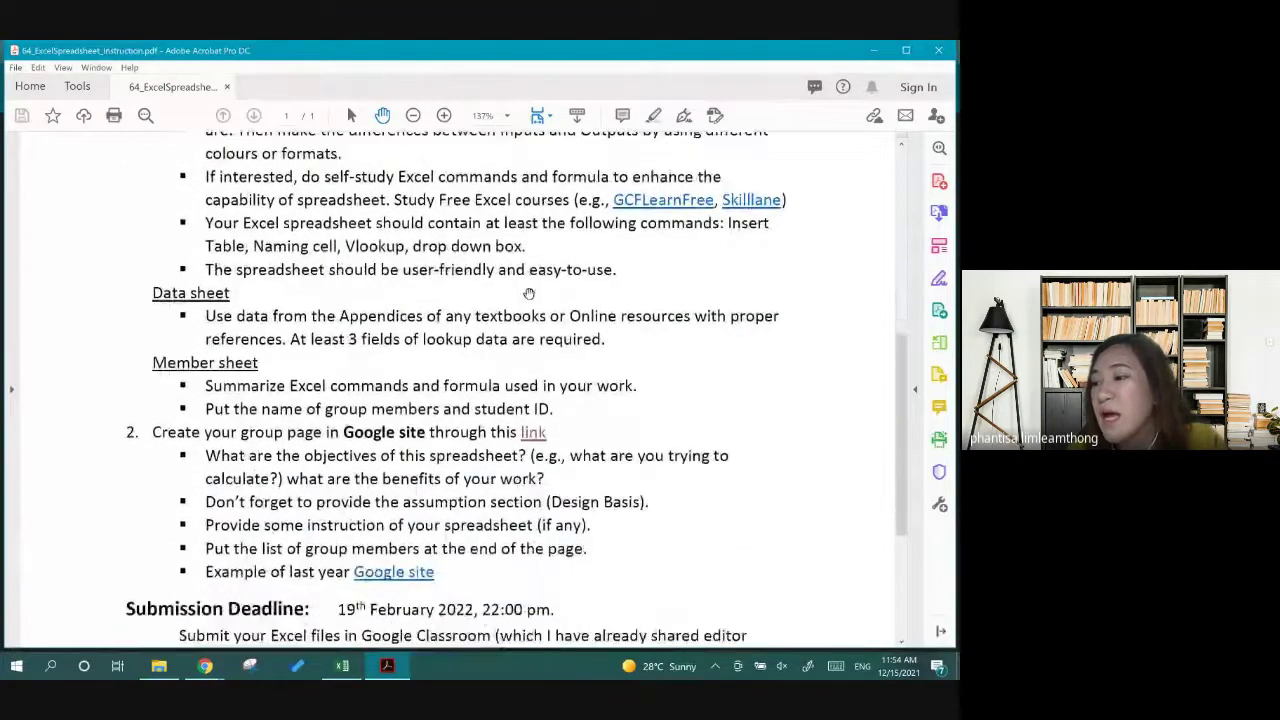
scroll(400, 340, down, 2)
scroll(293, 380, down, 3)
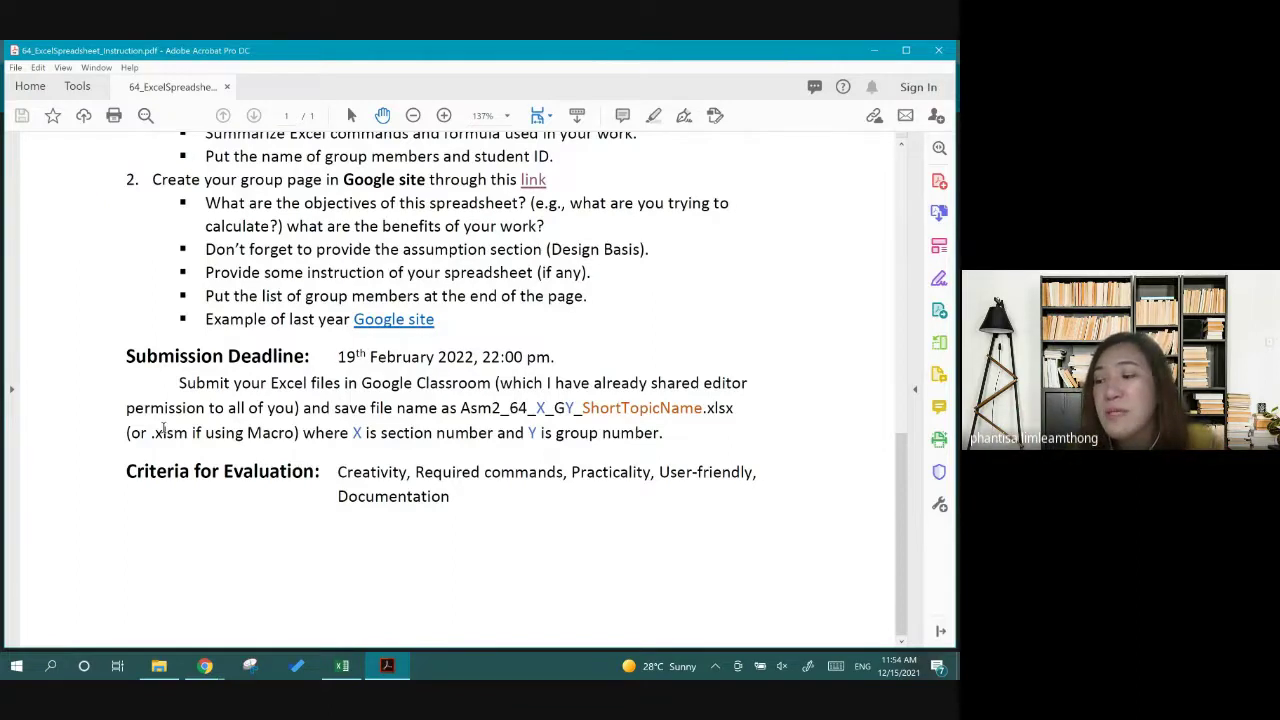
scroll(465, 416, up, 1)
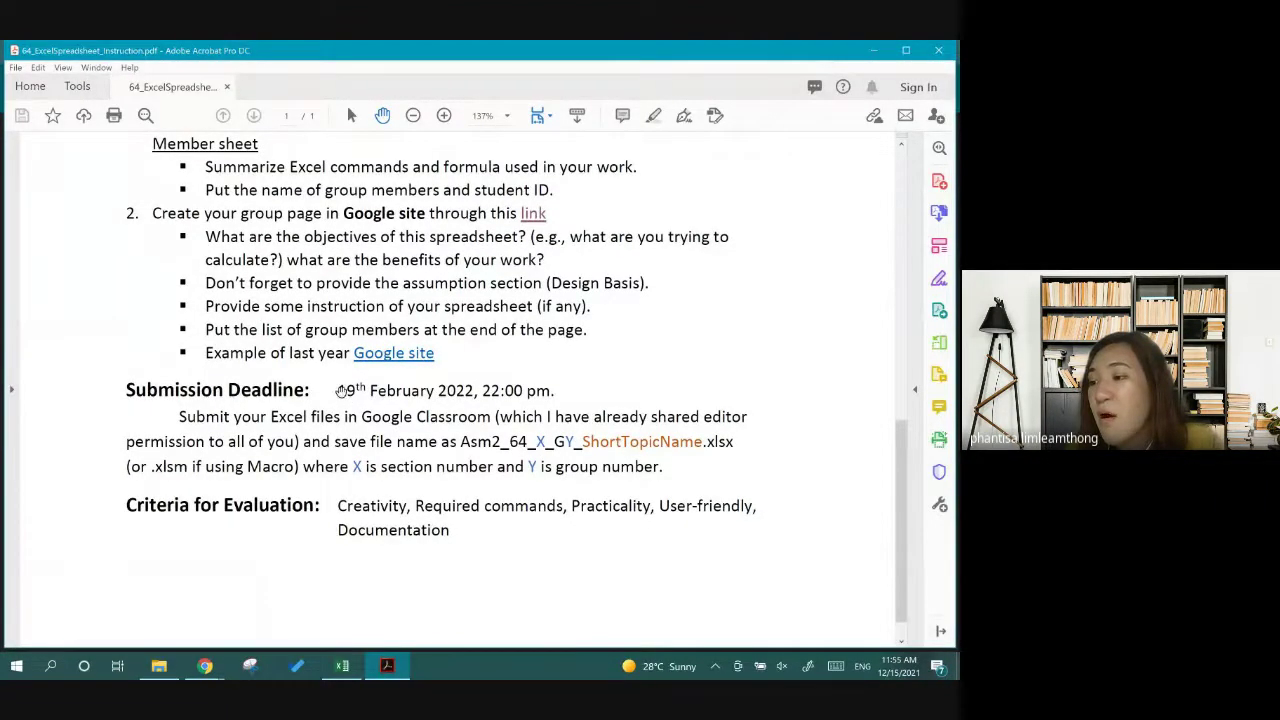
drag(339, 390, 474, 390)
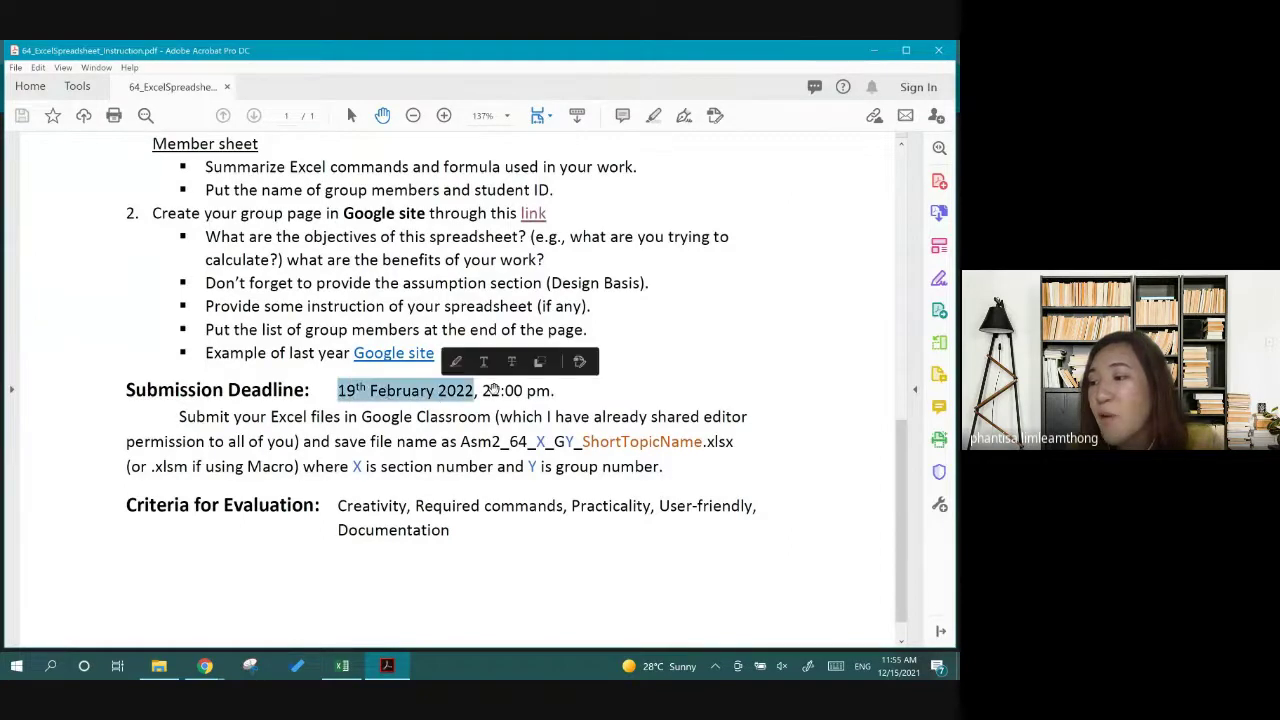
click(505, 391)
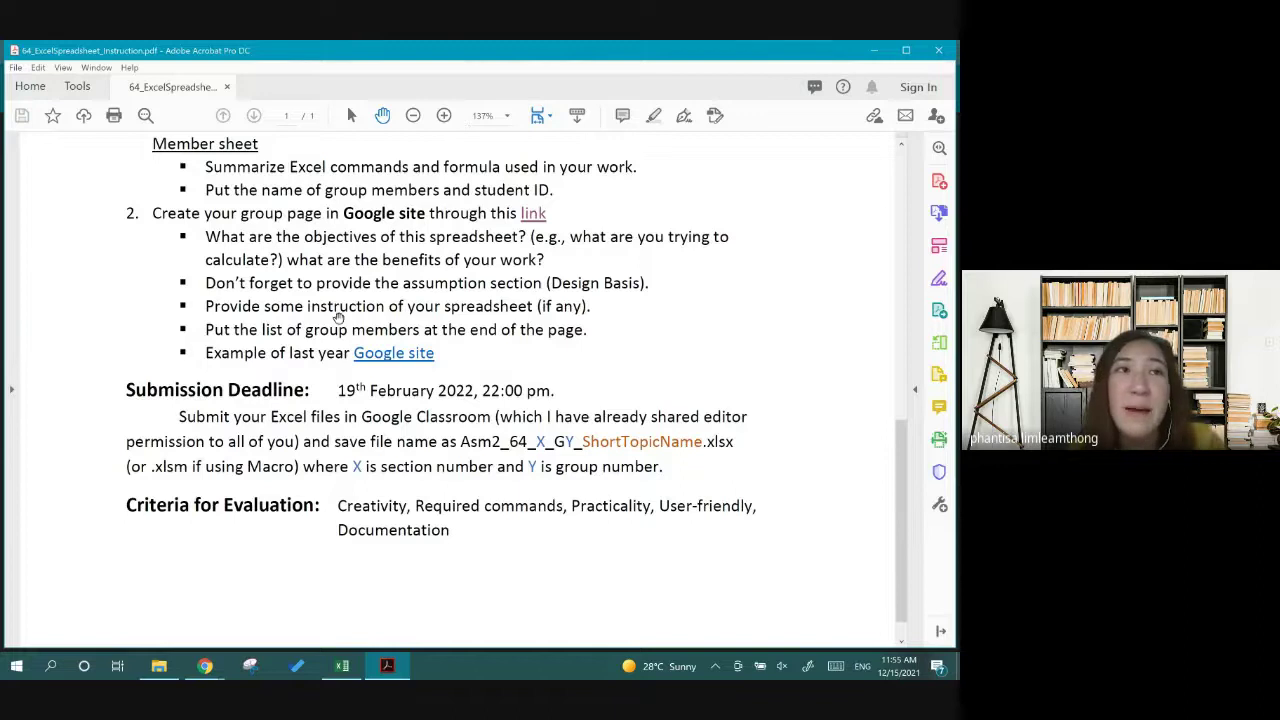
scroll(339, 330, up, 3)
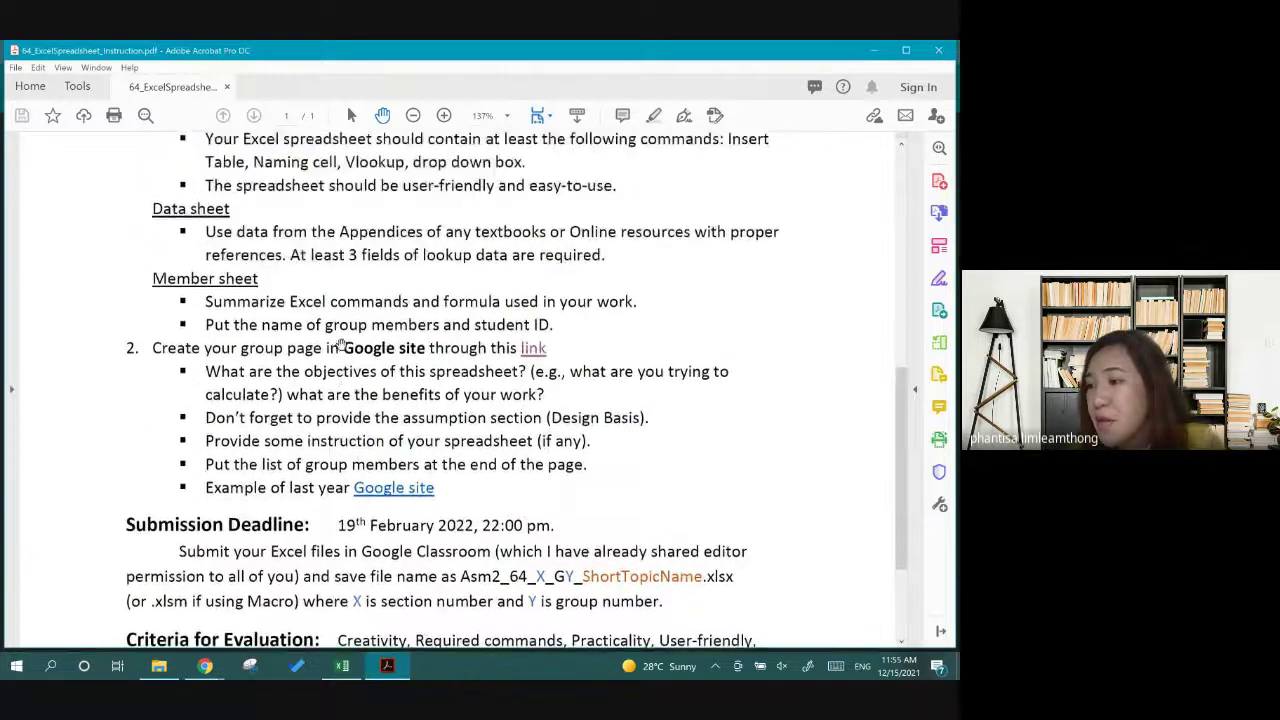
scroll(340, 343, down, 1)
scroll(340, 343, down, 1)
scroll(340, 343, down, 1)
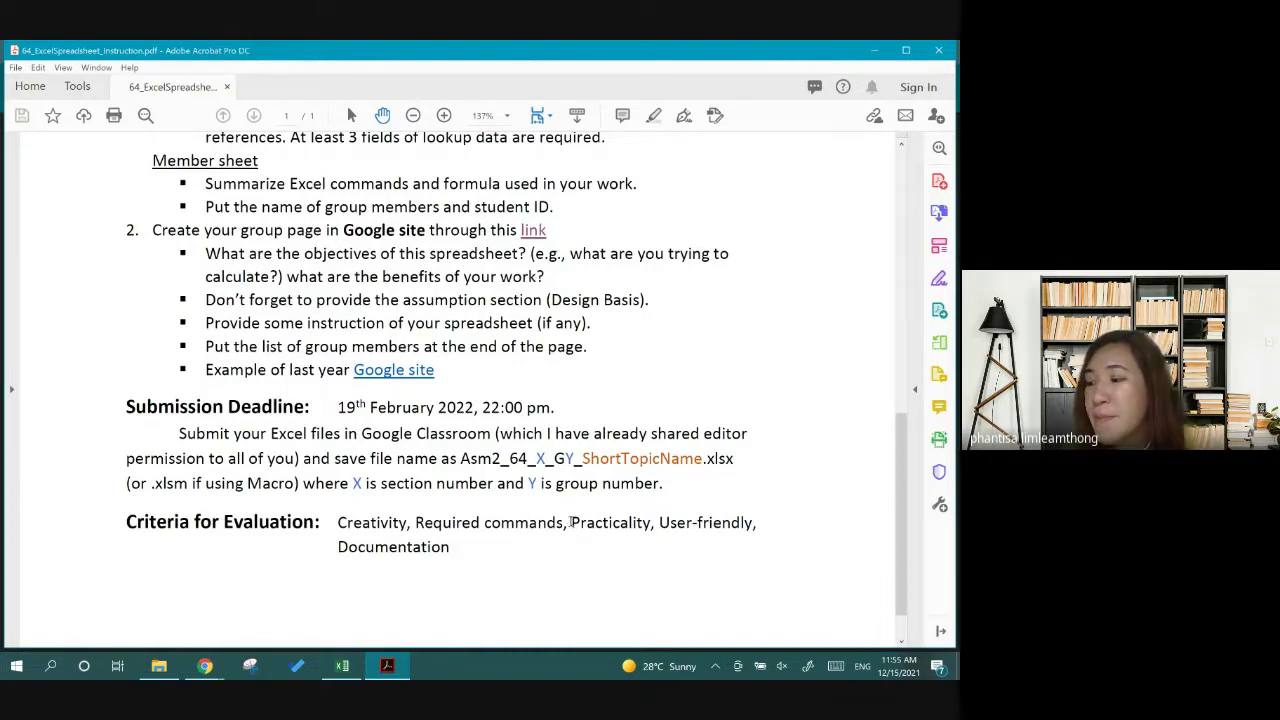
drag(570, 522, 652, 527)
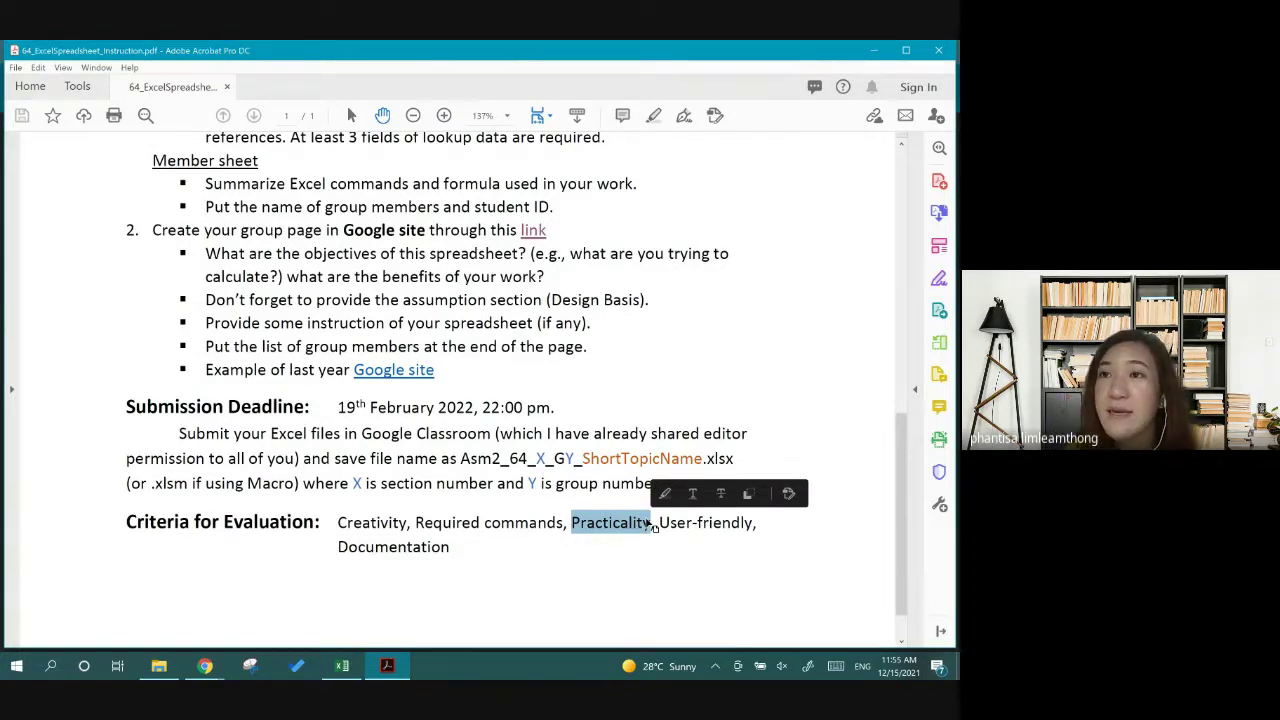
click(684, 524)
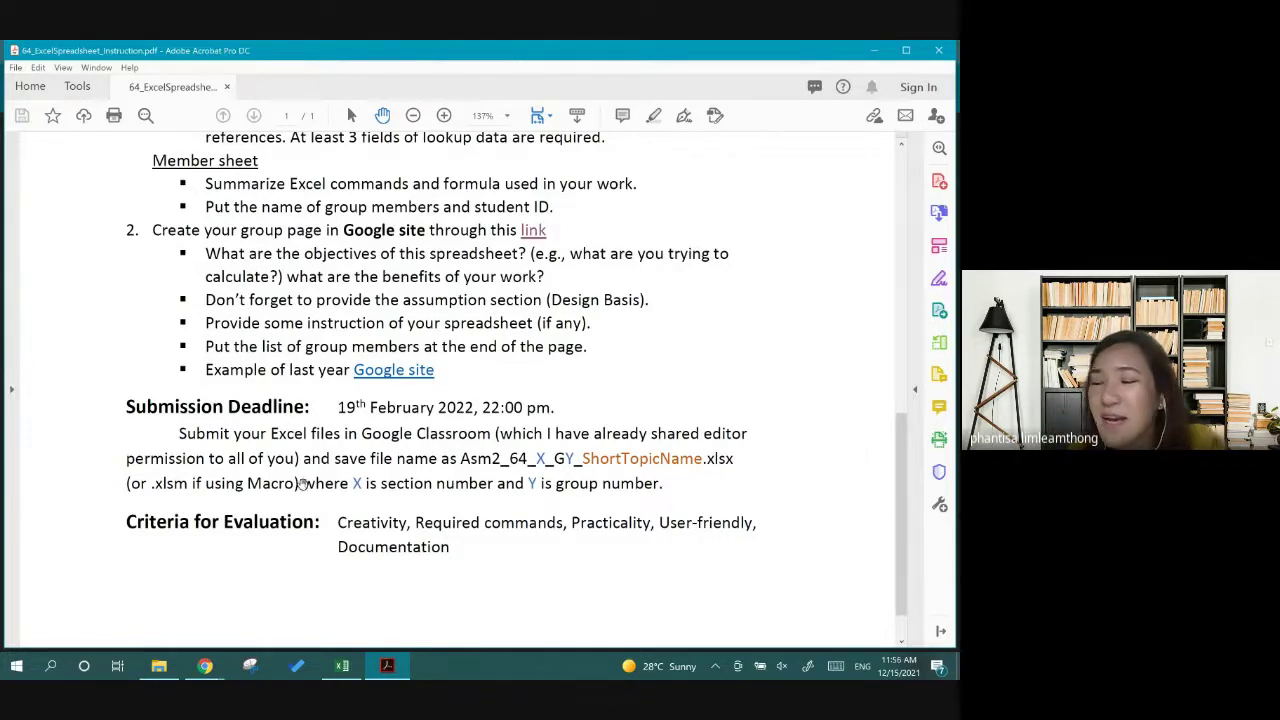
scroll(543, 303, up, 1)
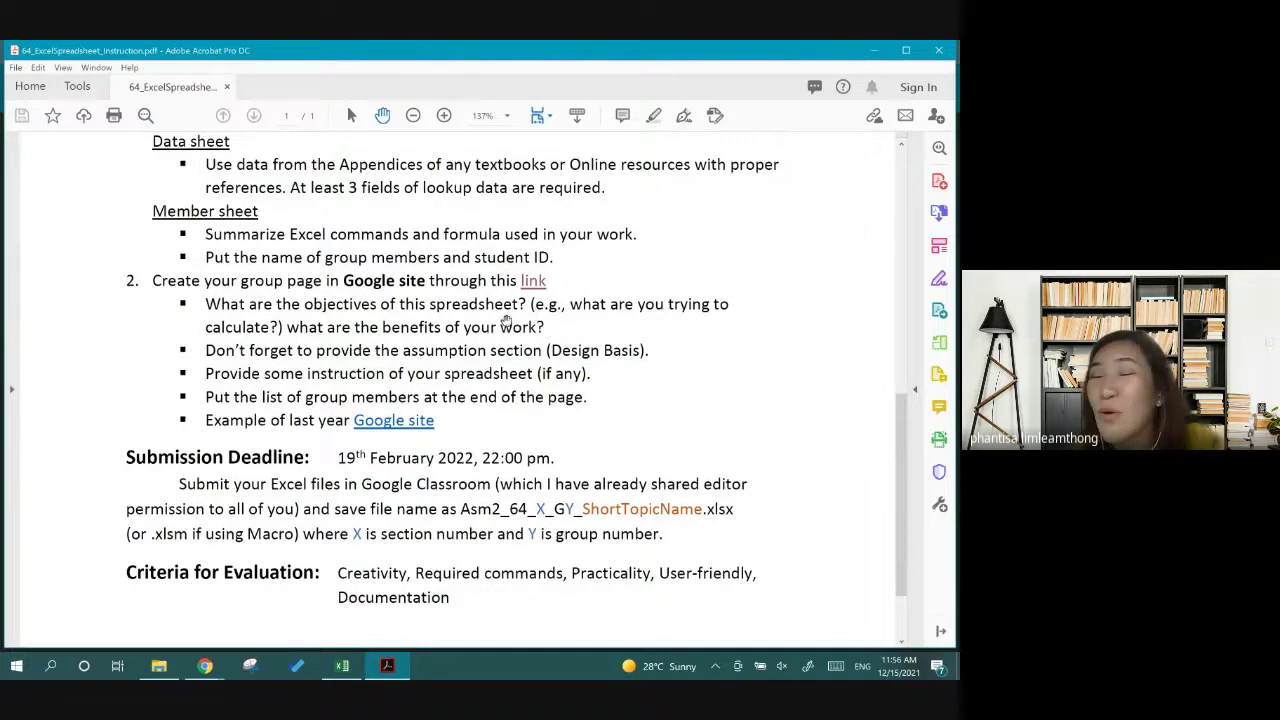
scroll(355, 457, up, 1)
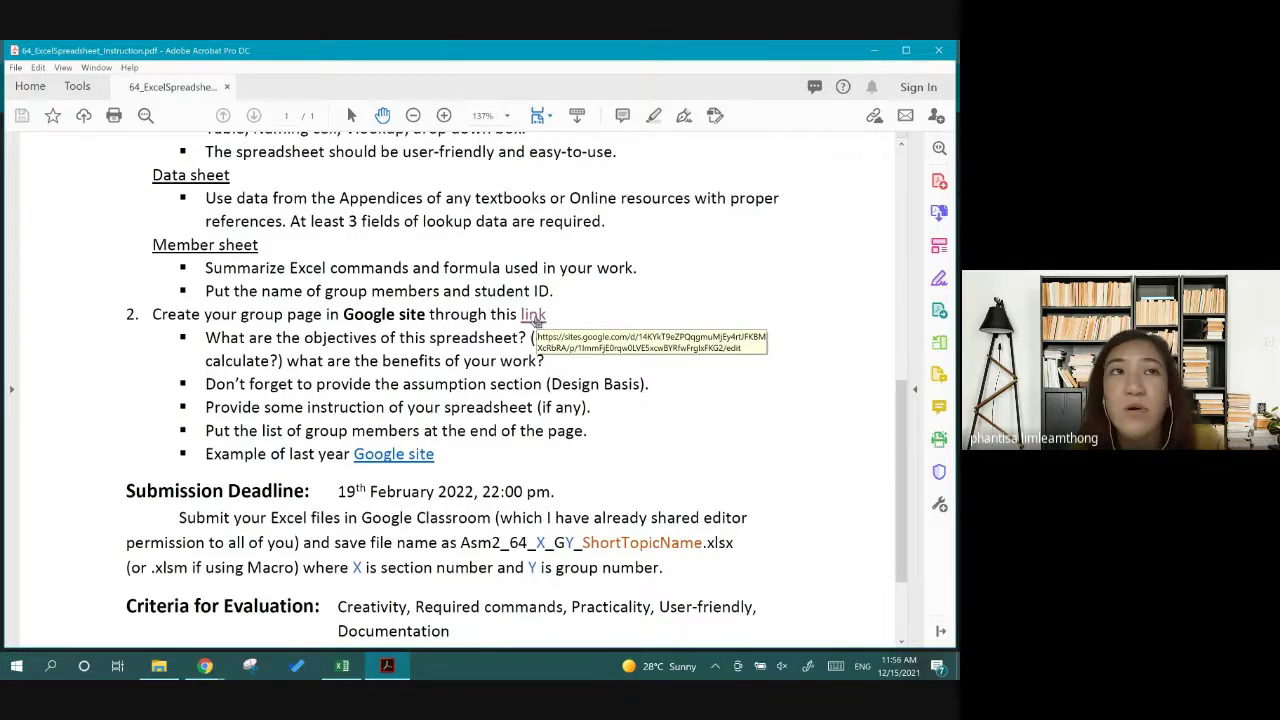
mouse_move(207, 668)
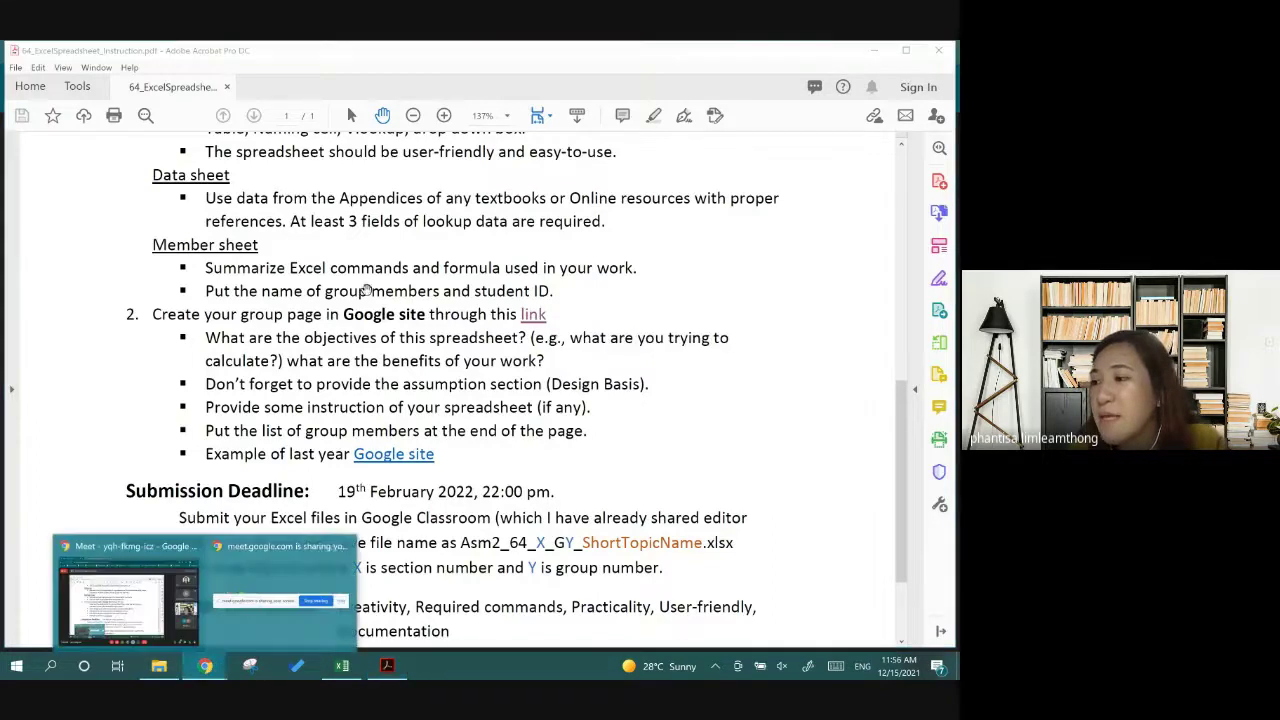
Open the Sec1 page in the Google Sites editor and bring up its page options
click(283, 575)
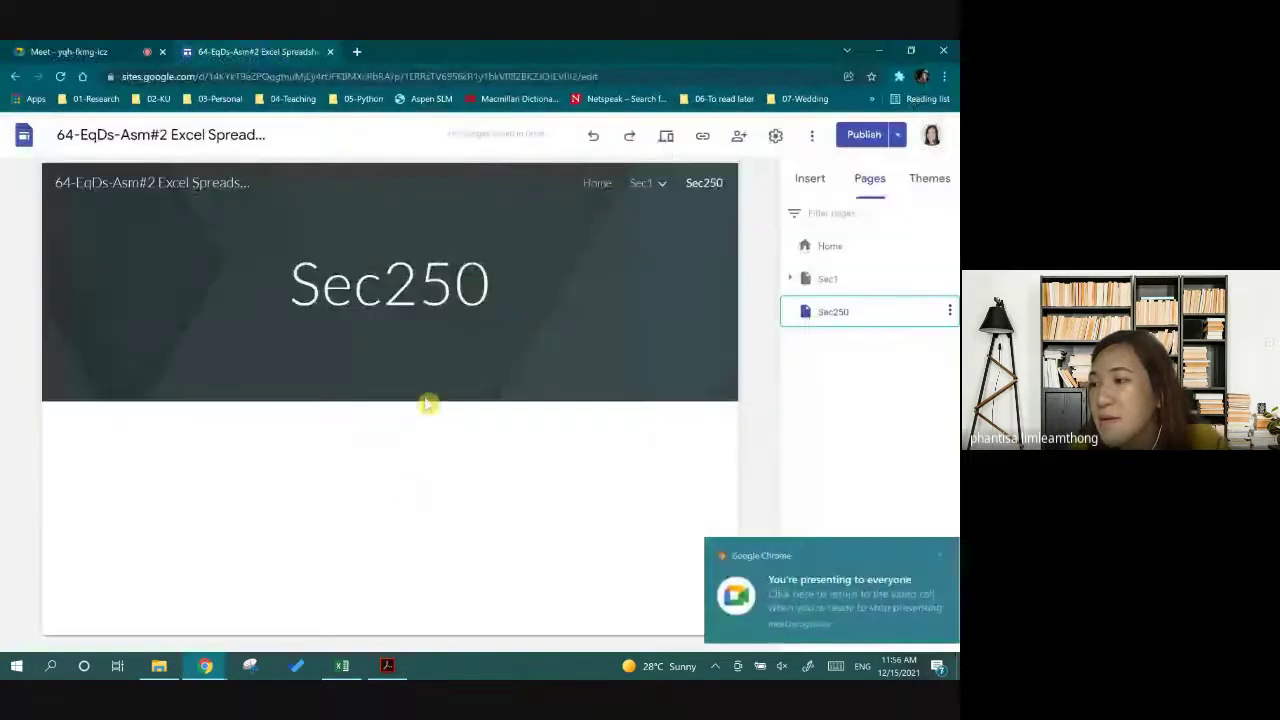
click(641, 186)
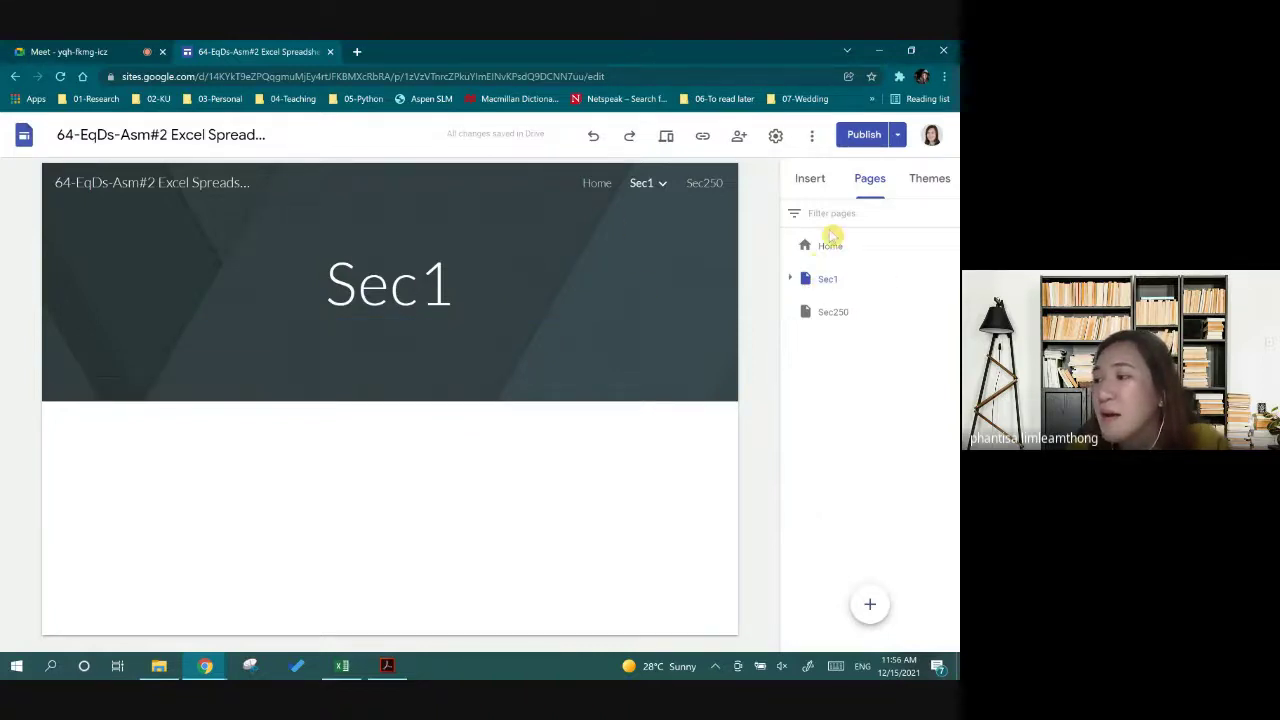
click(950, 279)
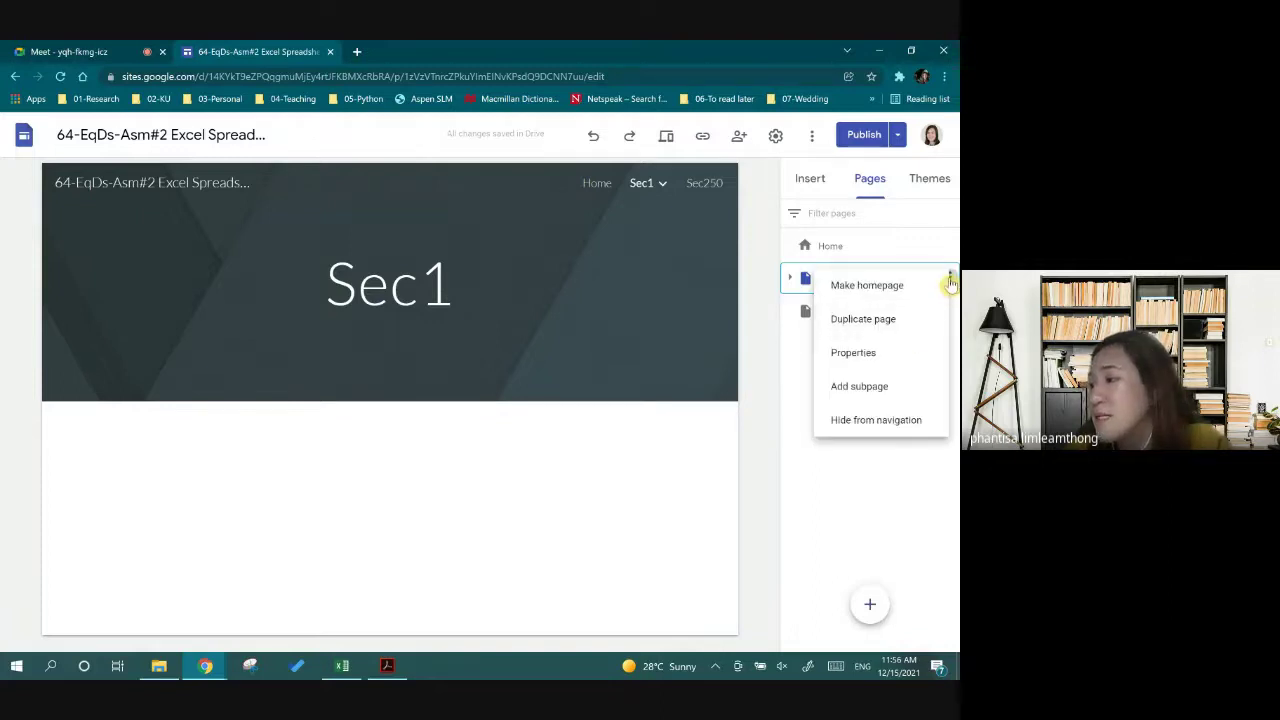
click(872, 187)
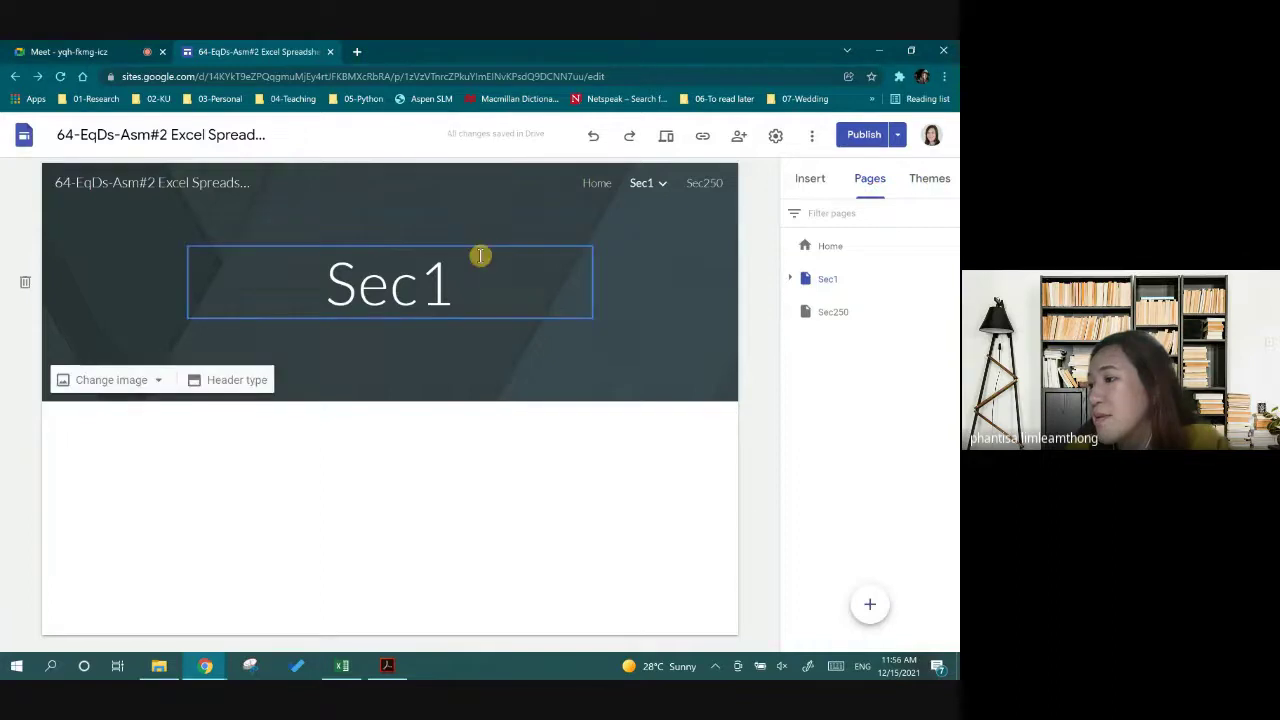
click(646, 223)
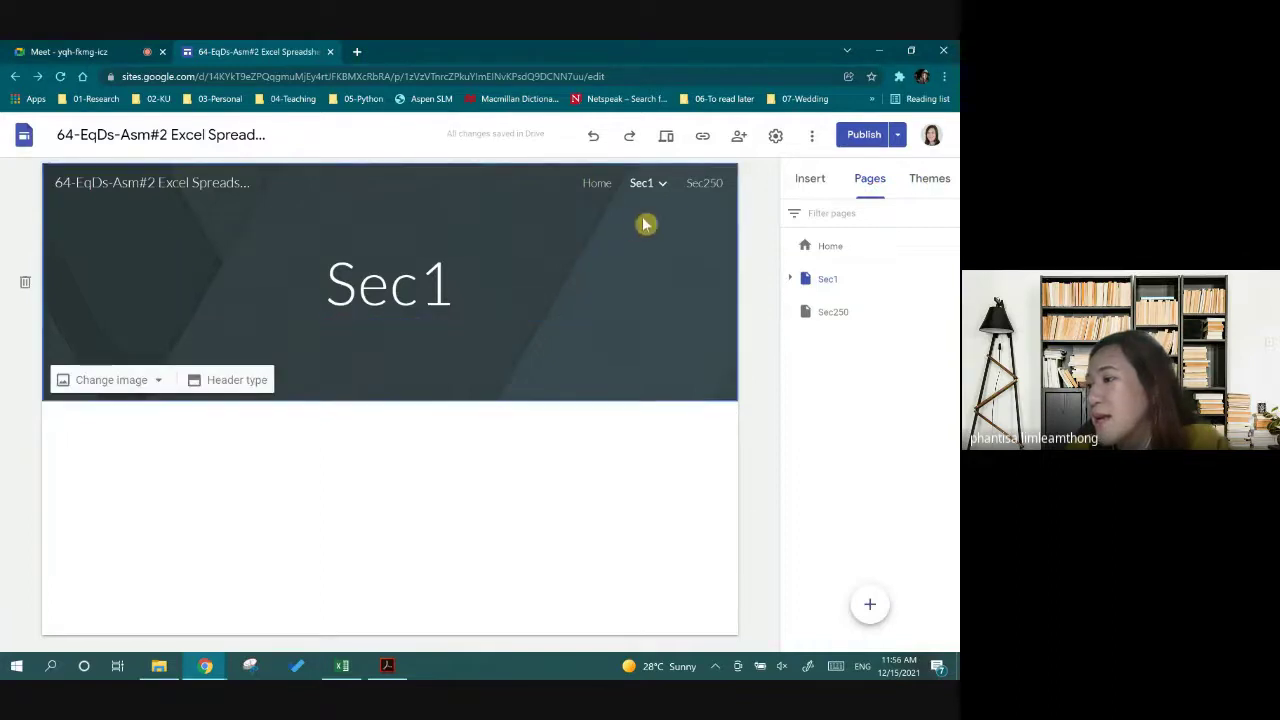
click(870, 185)
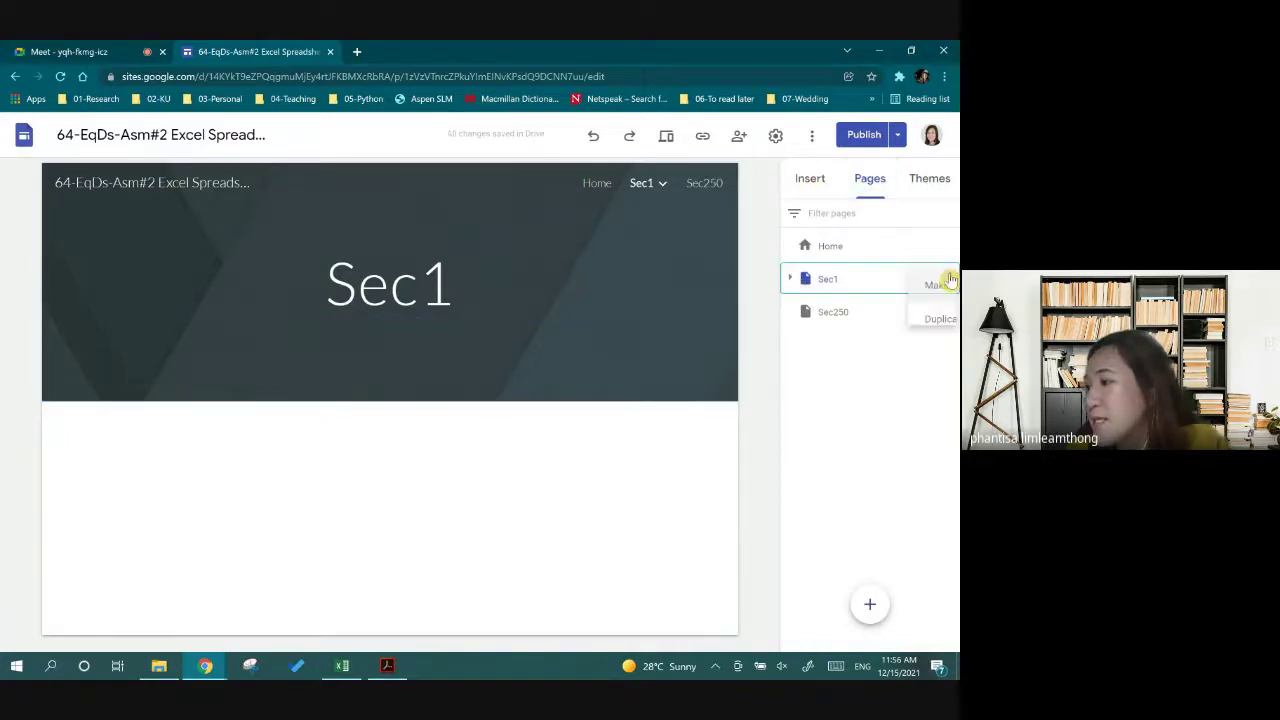
click(949, 278)
Add a Group 2 subpage under Sec1, then open the Group1 page in the editor
click(886, 386)
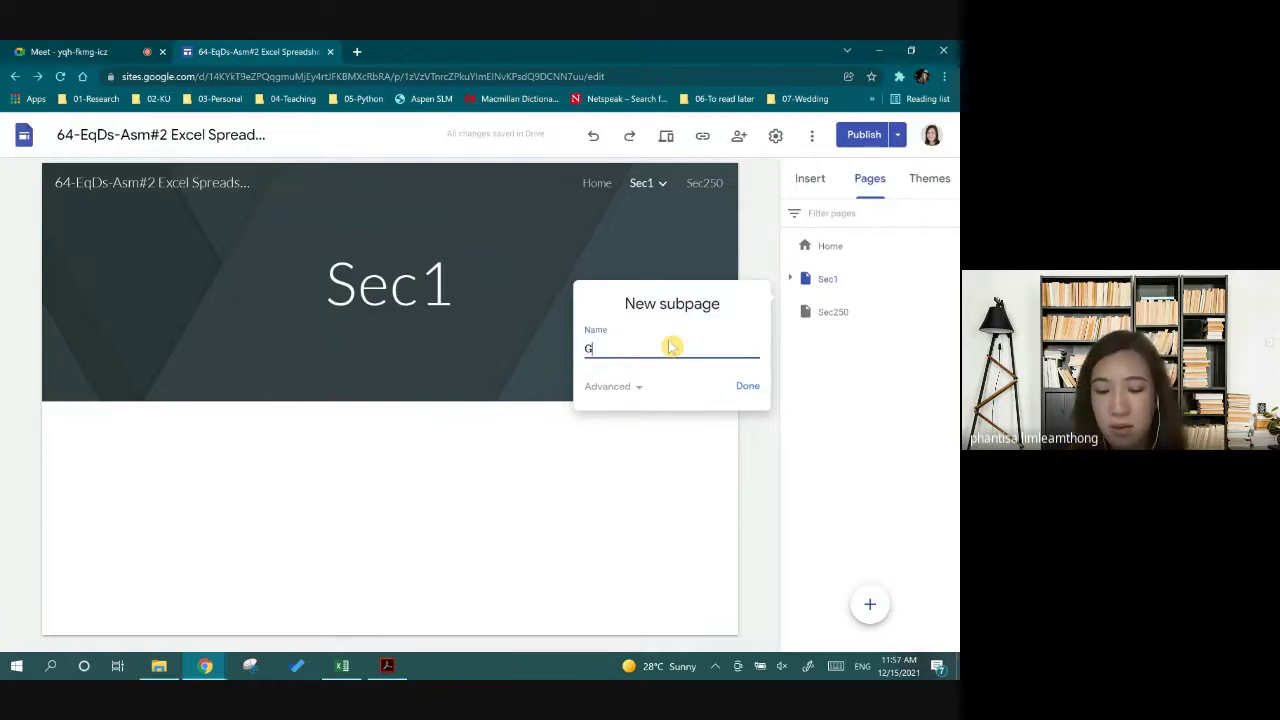
text(Group 2)
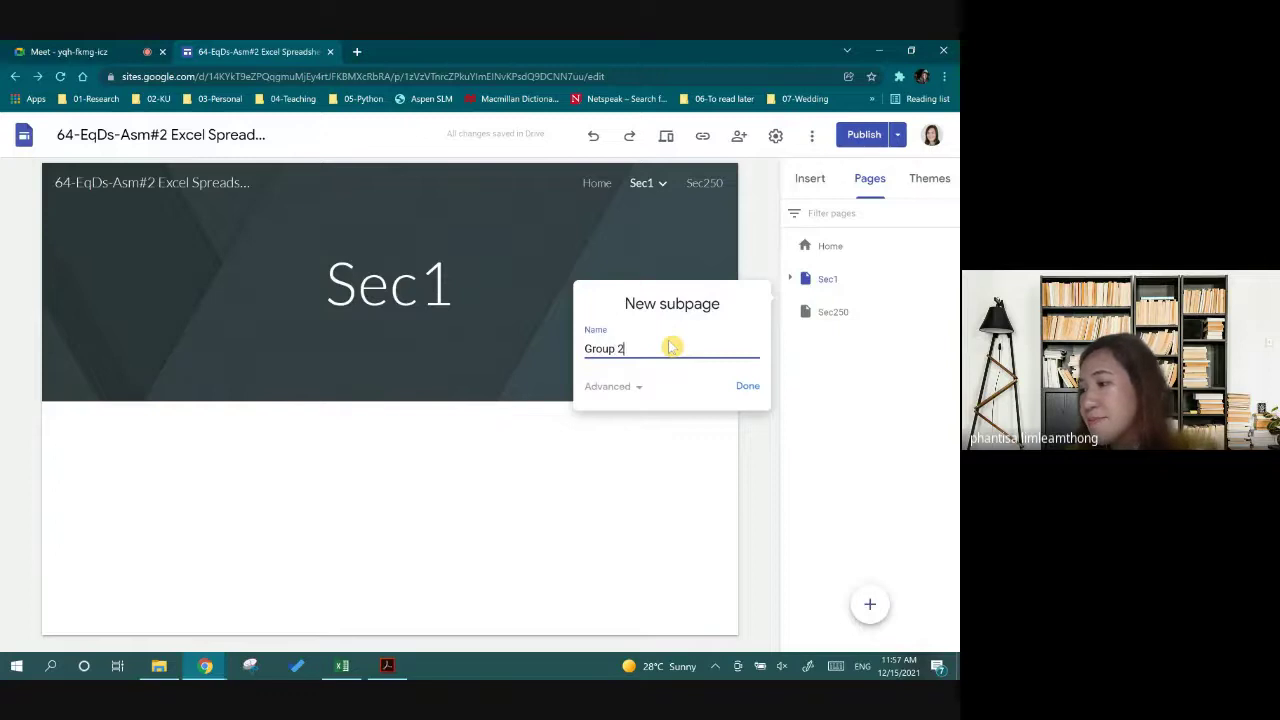
click(757, 386)
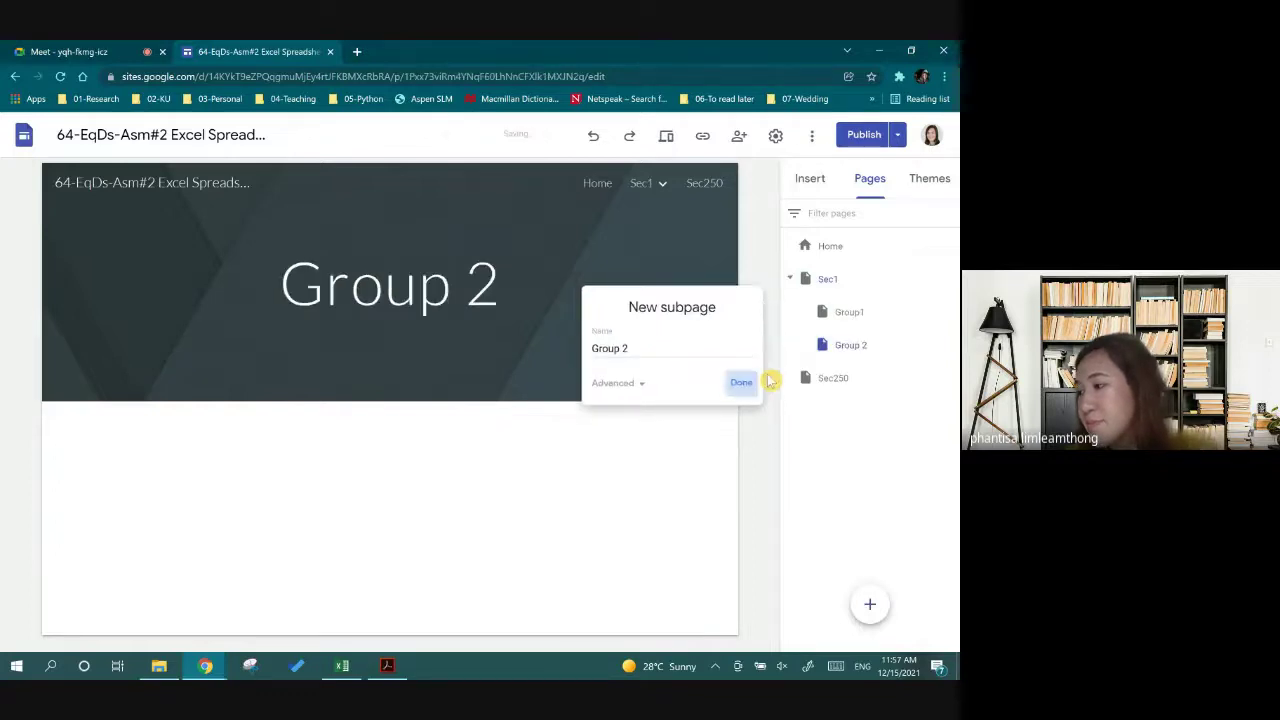
click(950, 343)
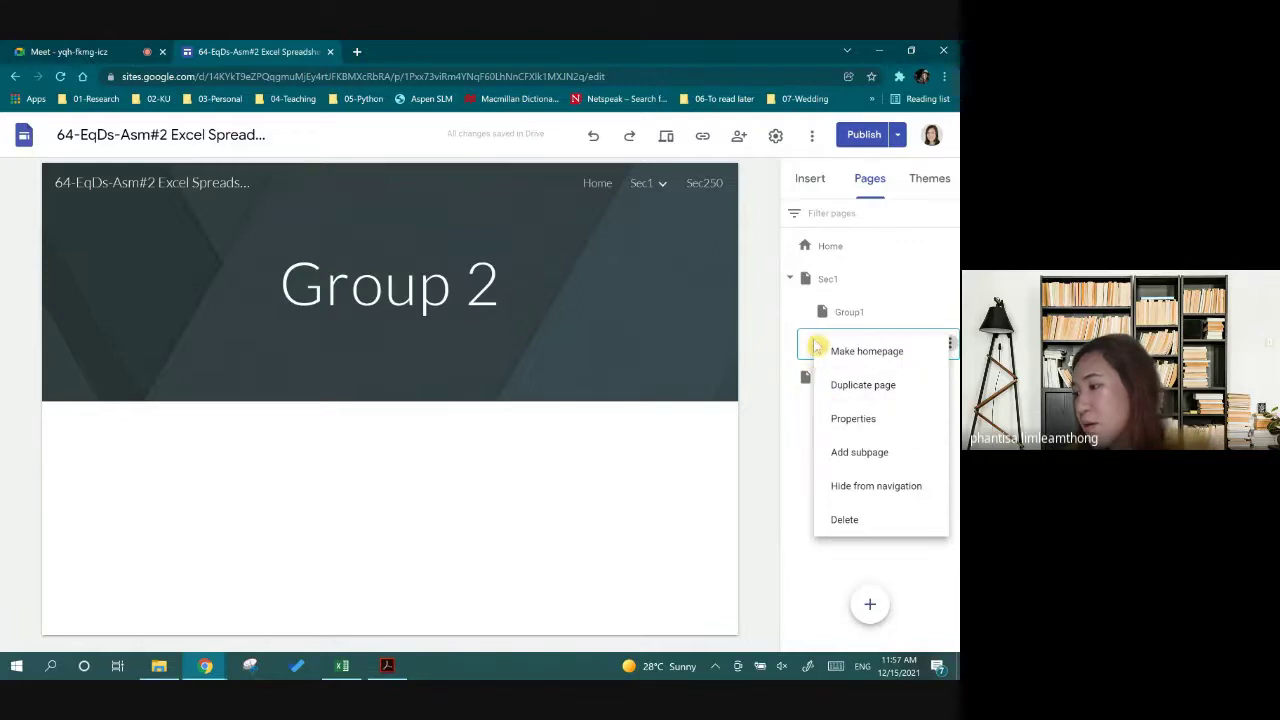
click(811, 347)
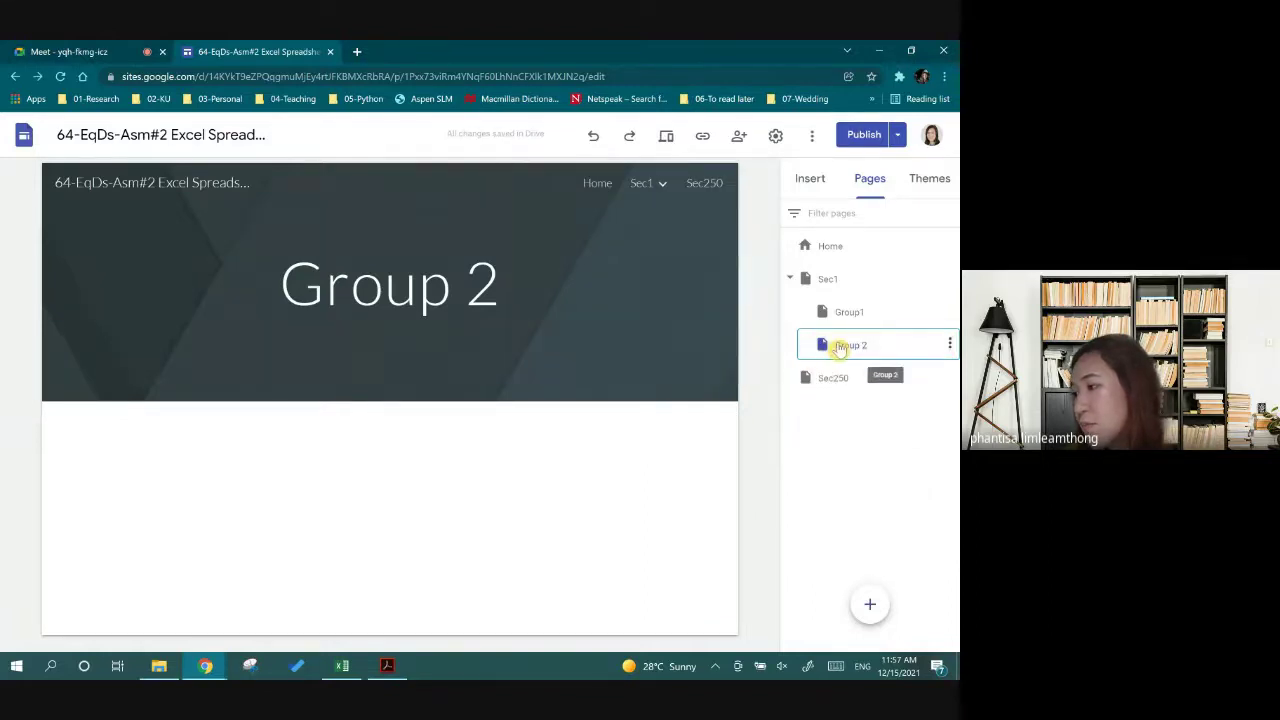
click(949, 344)
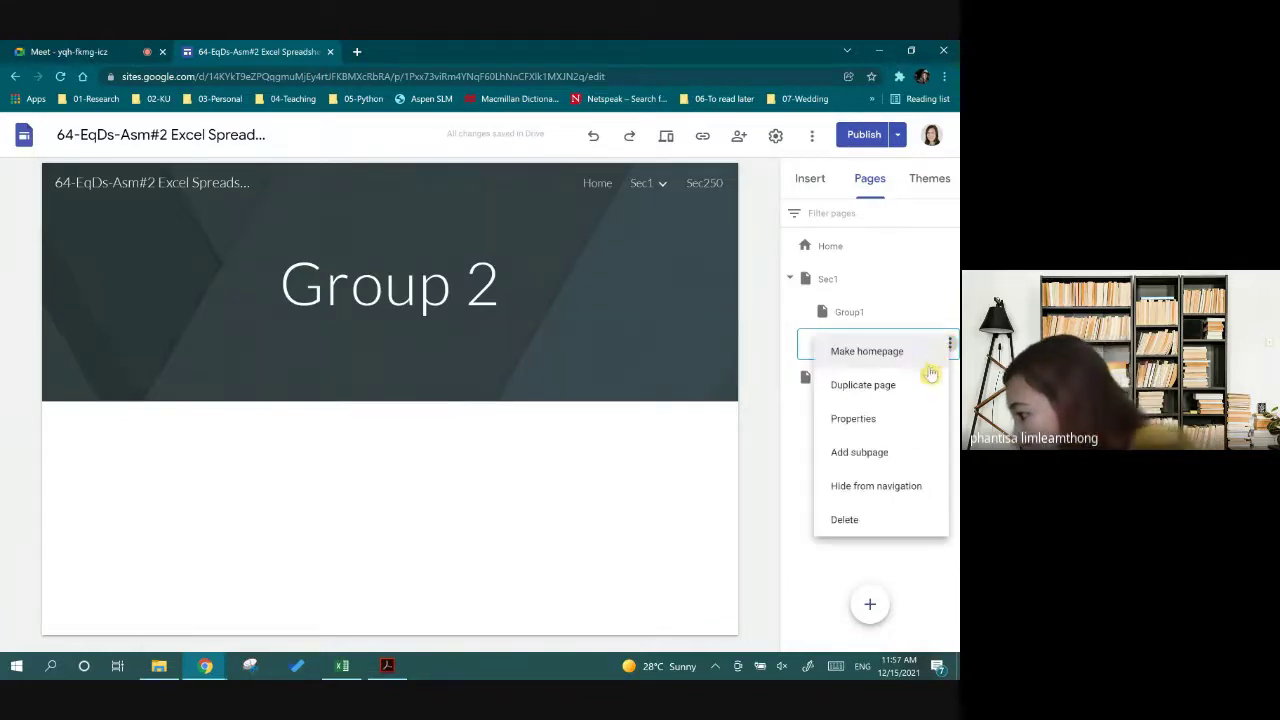
click(771, 337)
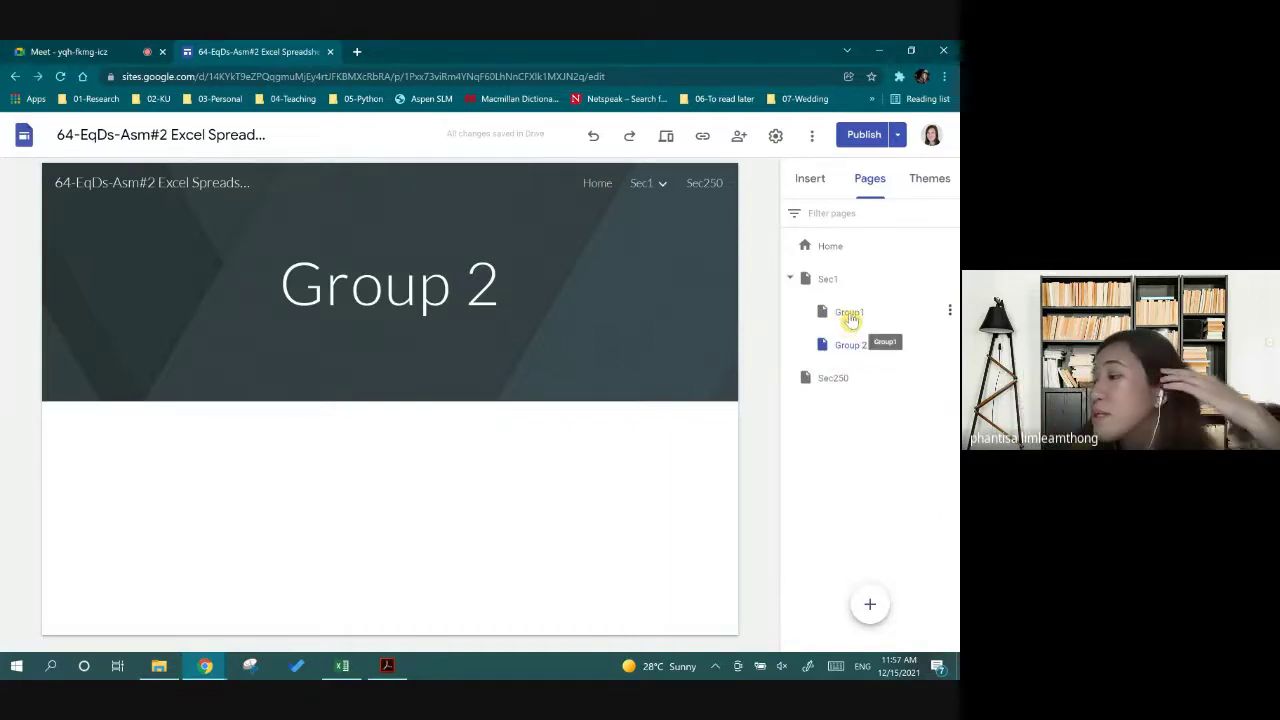
click(848, 313)
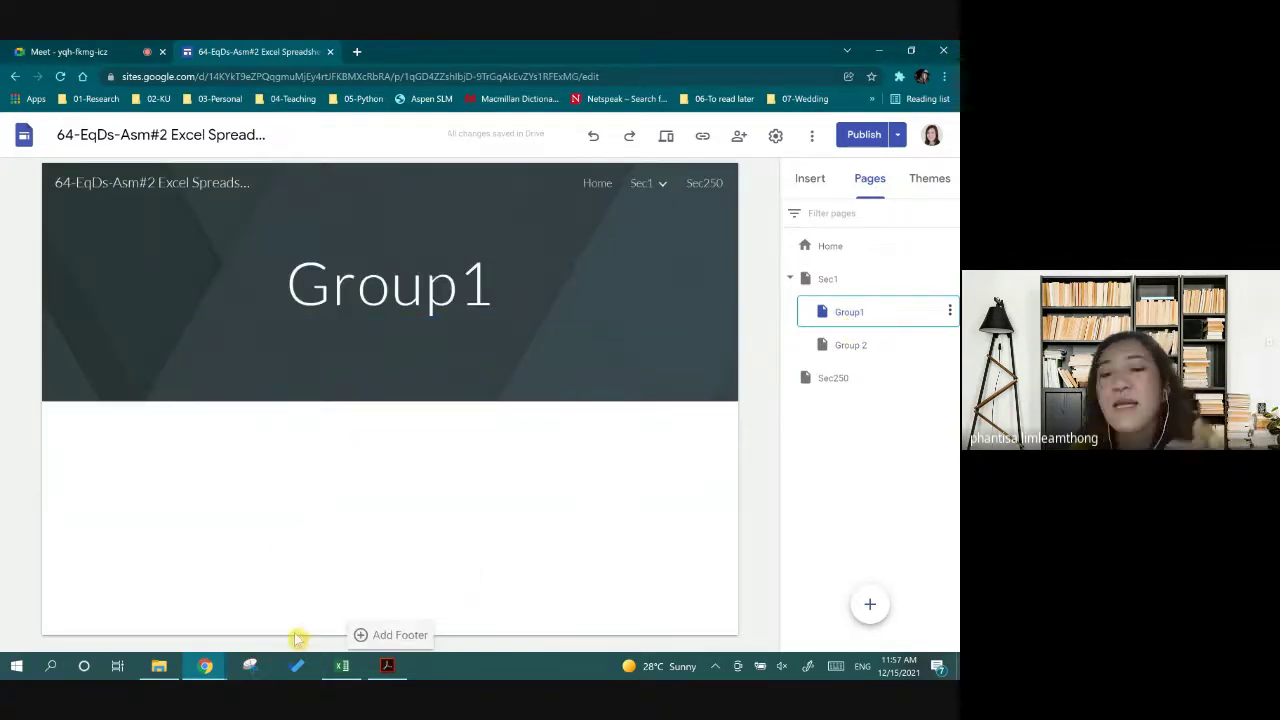
Highlight the PDF's objectives and instructions lines, then follow the link to last year's example site
click(388, 670)
scroll(355, 295, down, 1)
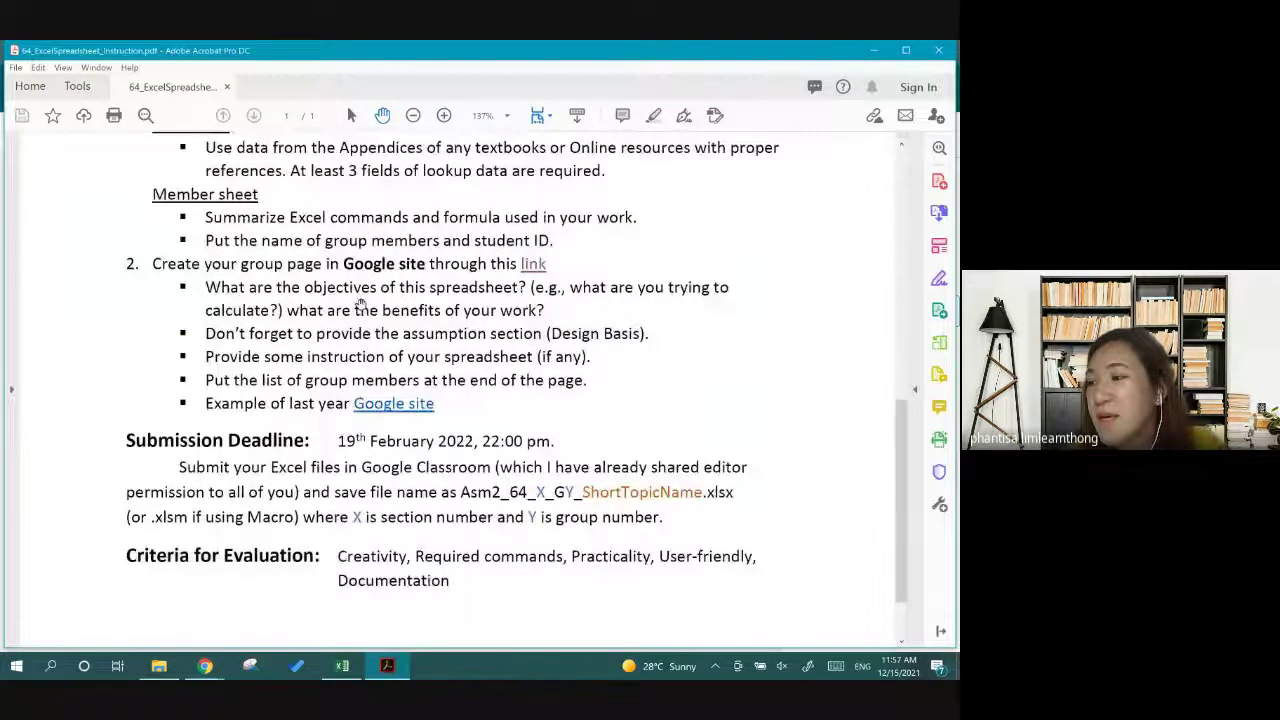
scroll(355, 300, down, 1)
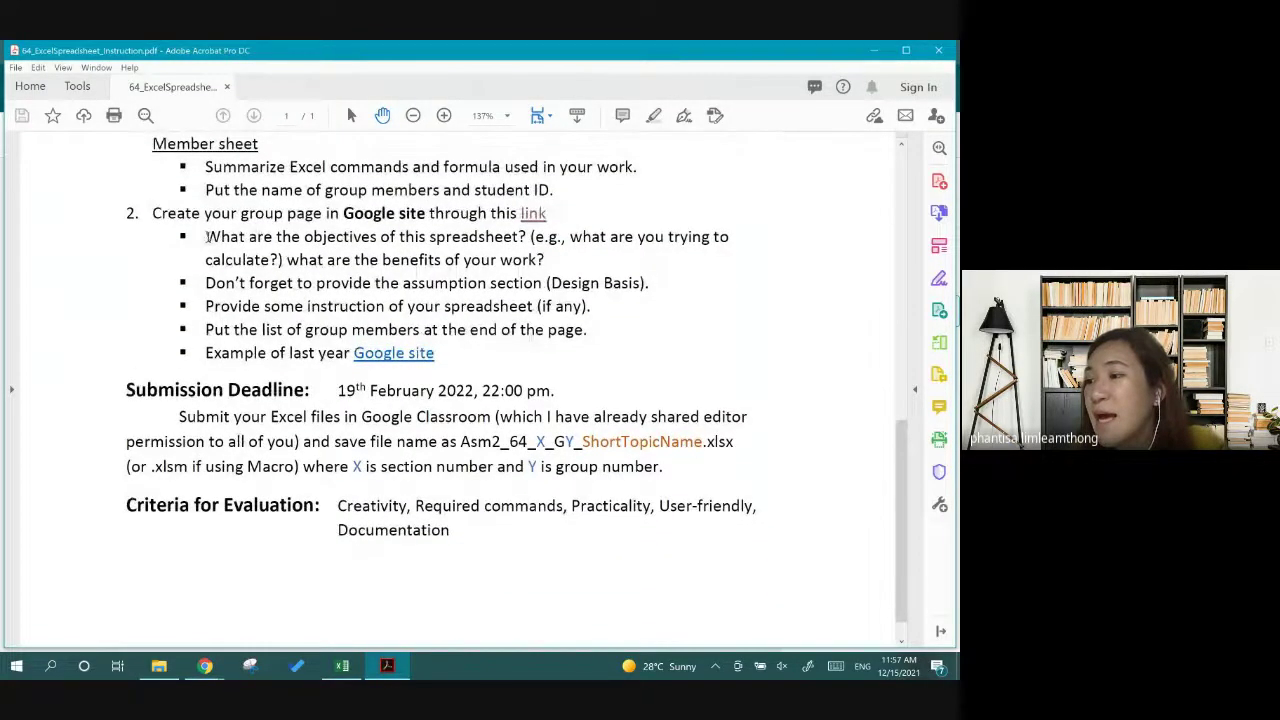
drag(204, 238, 512, 240)
click(502, 246)
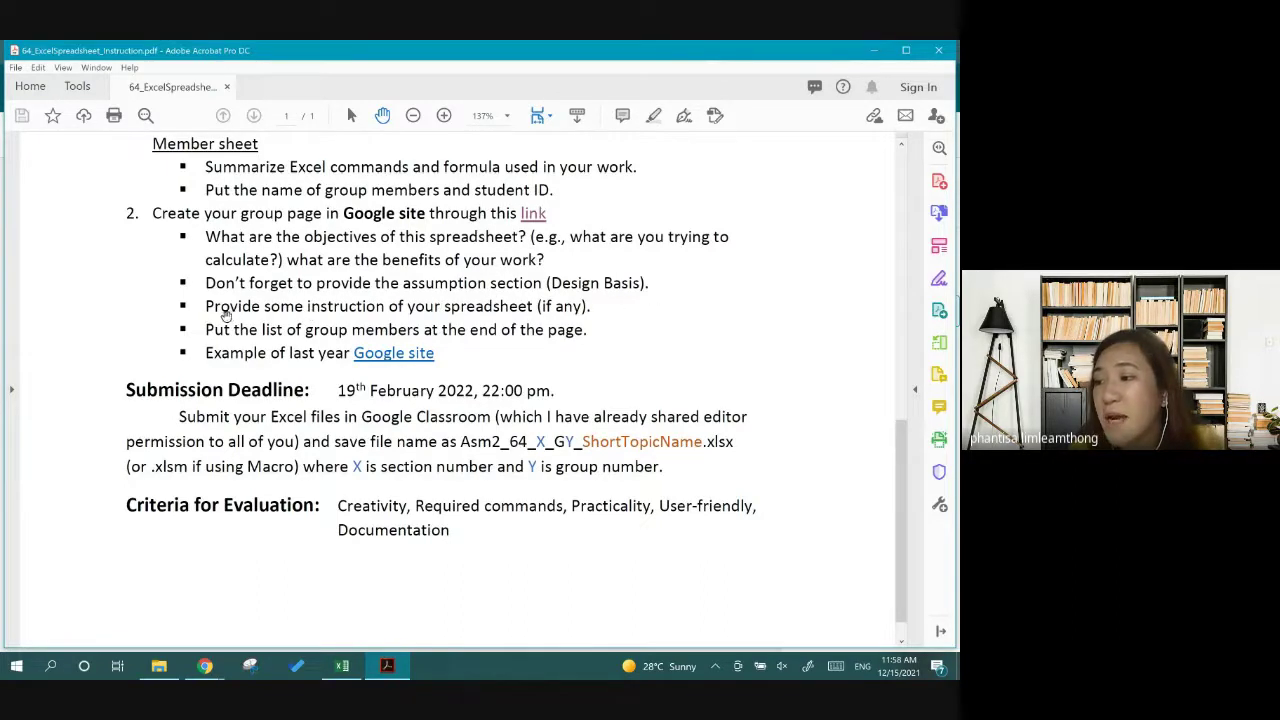
drag(228, 306, 534, 308)
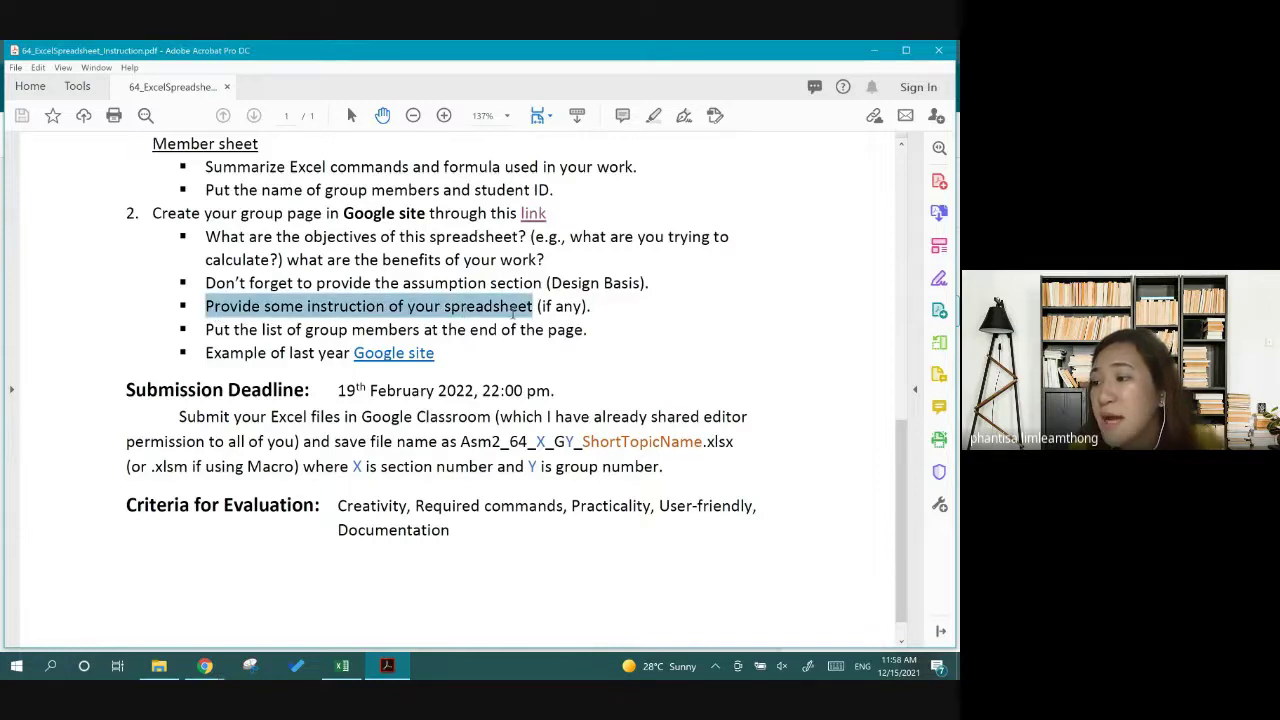
click(413, 308)
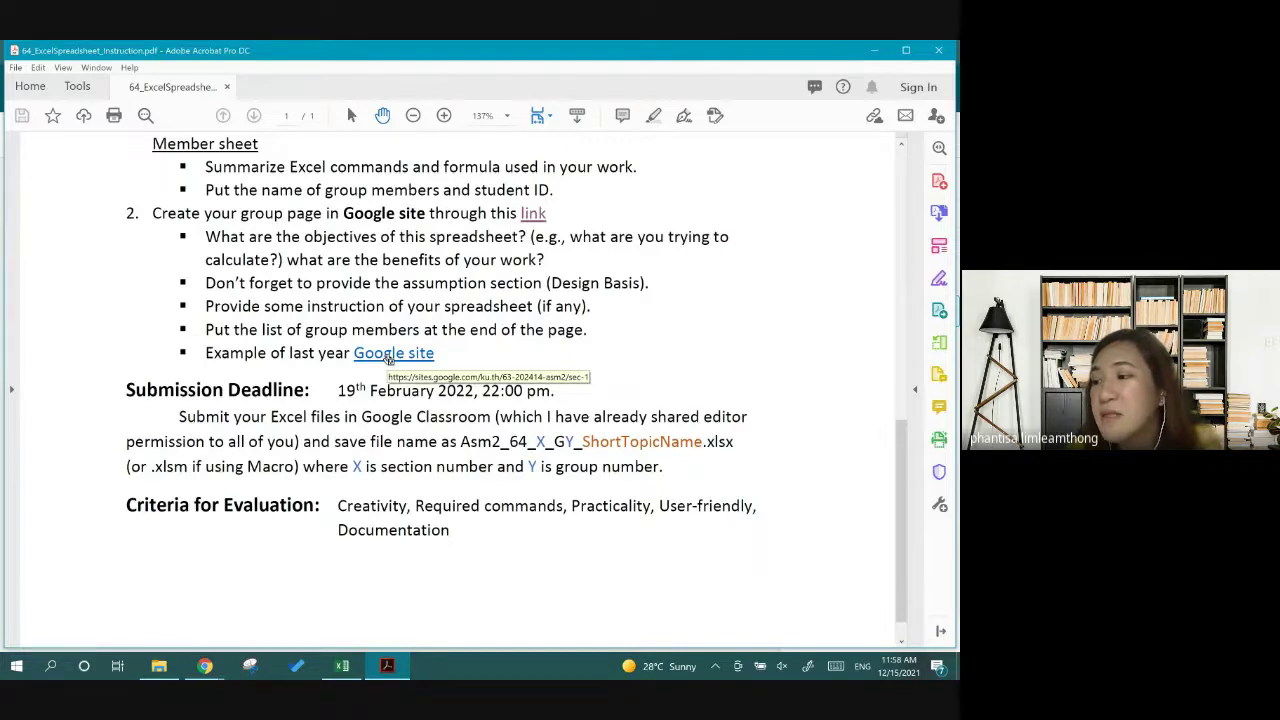
click(389, 357)
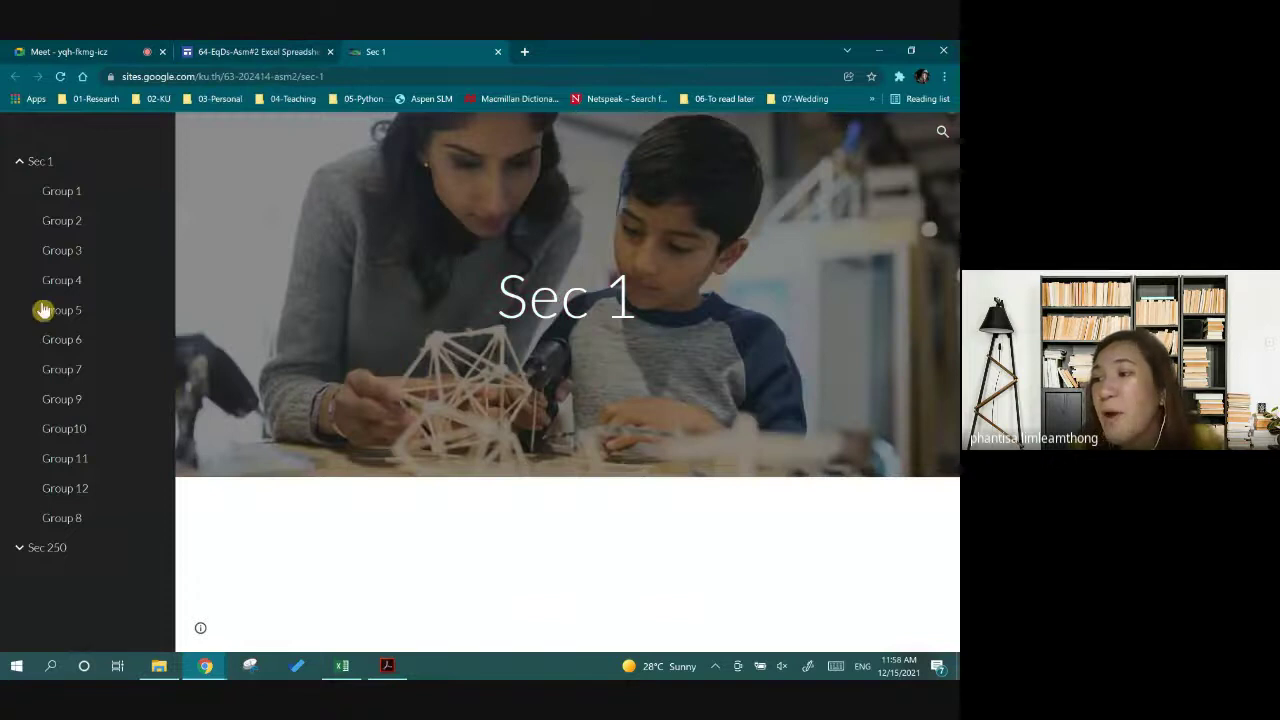
Open last year's Group 6 example page and read through its heat flux and assumptions to the Members list
click(57, 345)
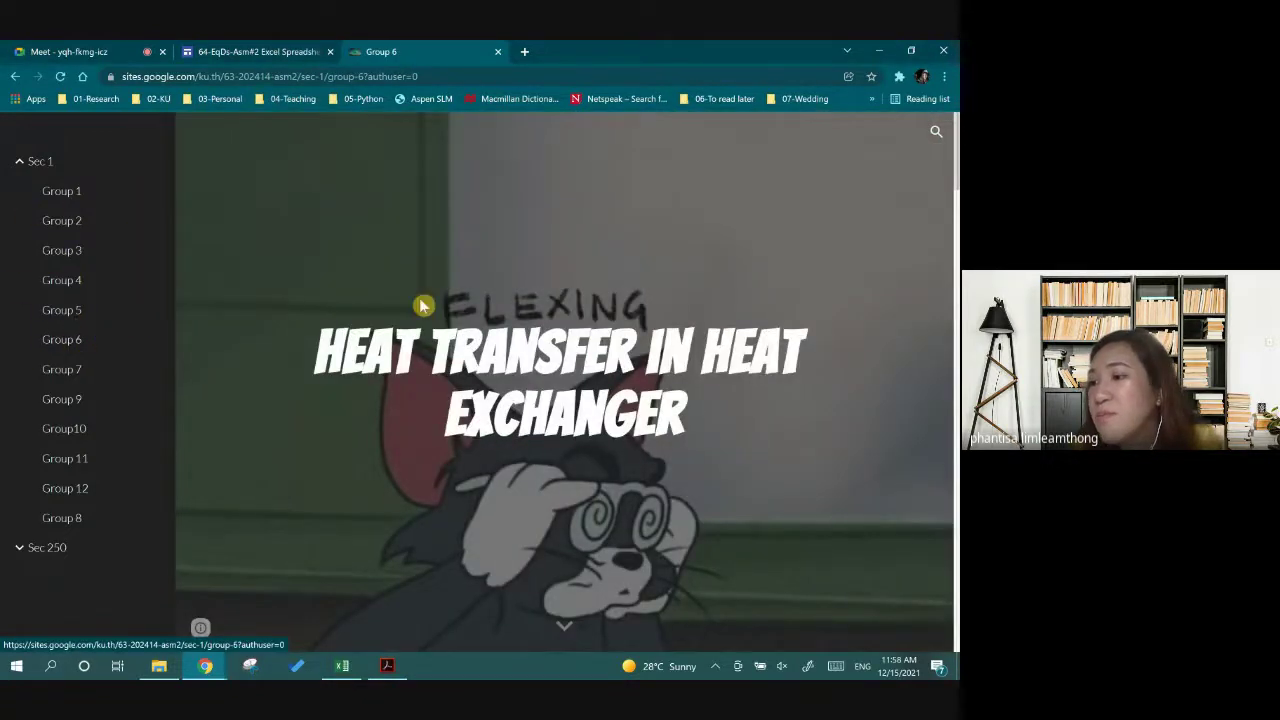
scroll(444, 292, down, 3)
scroll(444, 292, down, 4)
scroll(444, 292, down, 3)
scroll(444, 292, down, 4)
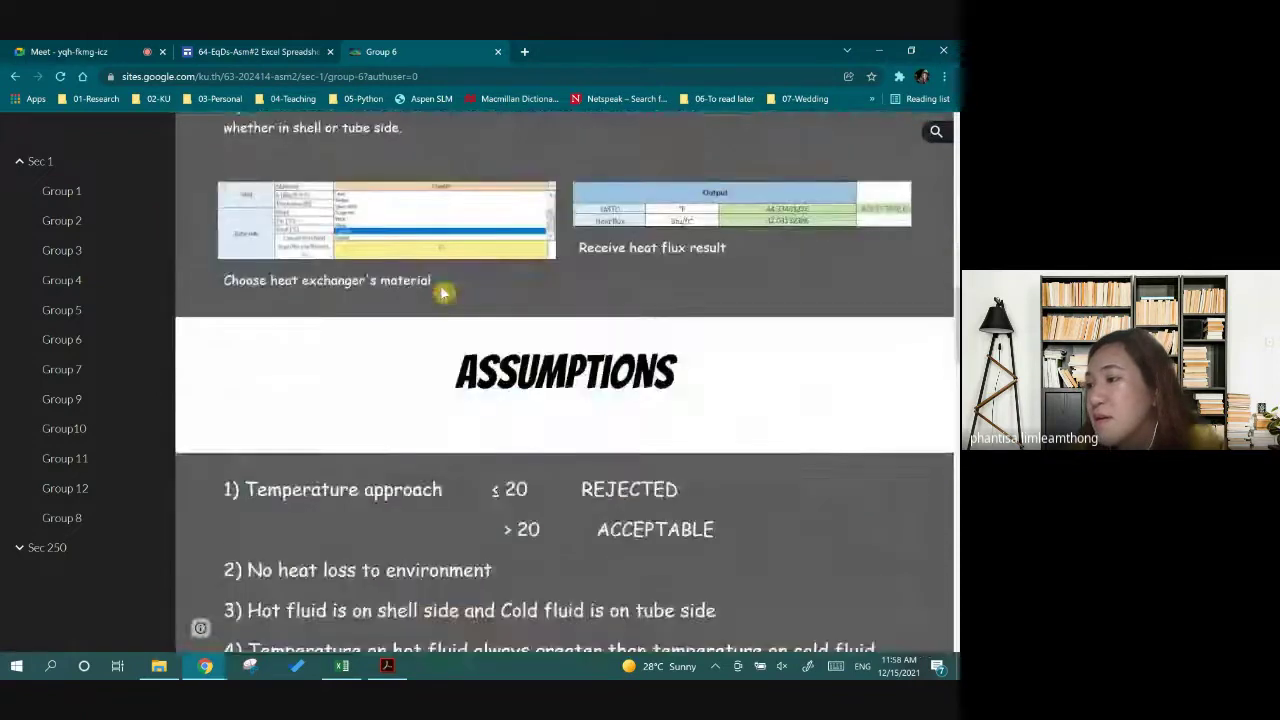
scroll(444, 292, down, 3)
scroll(443, 290, down, 3)
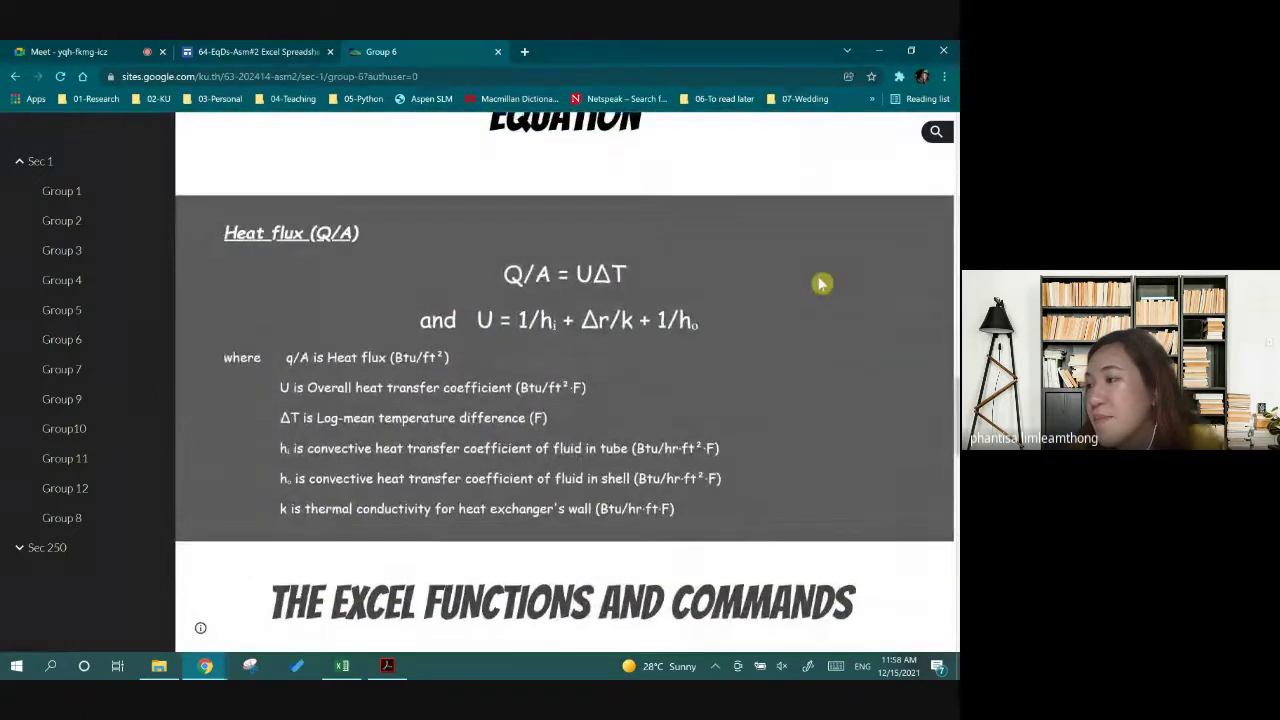
scroll(815, 283, up, 8)
scroll(805, 281, up, 10)
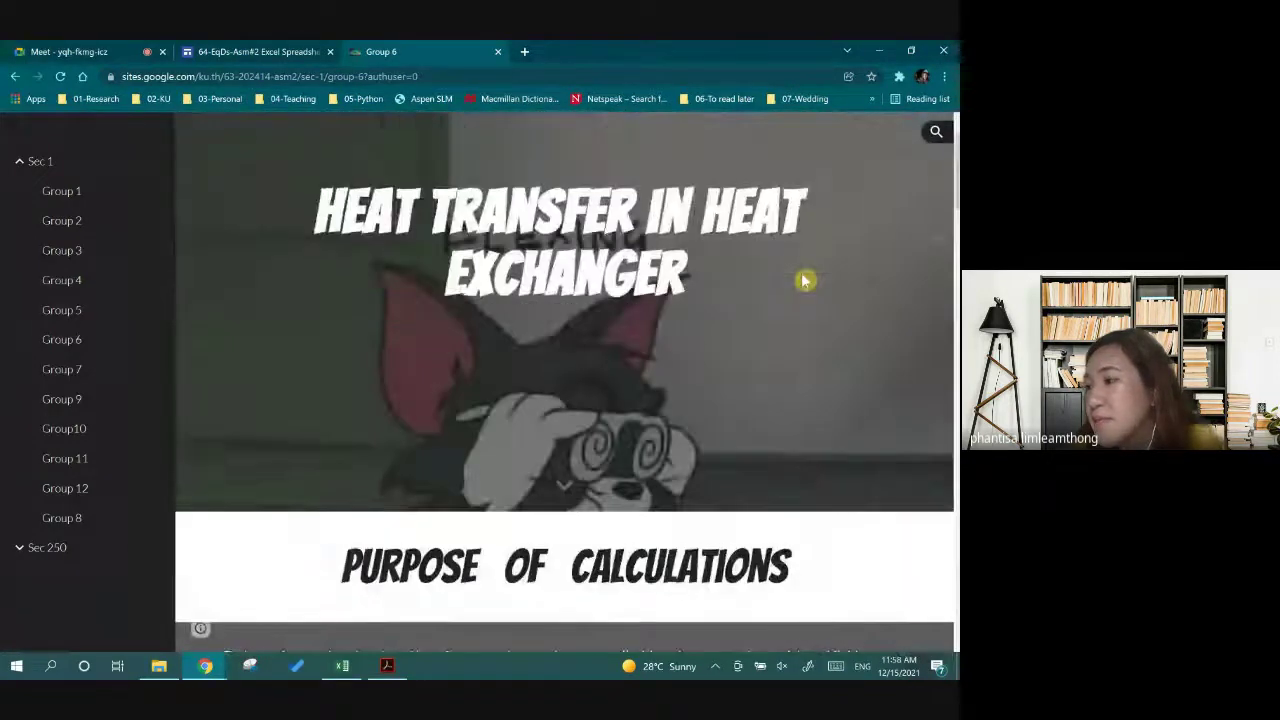
scroll(805, 281, down, 5)
scroll(800, 280, down, 3)
scroll(797, 281, down, 3)
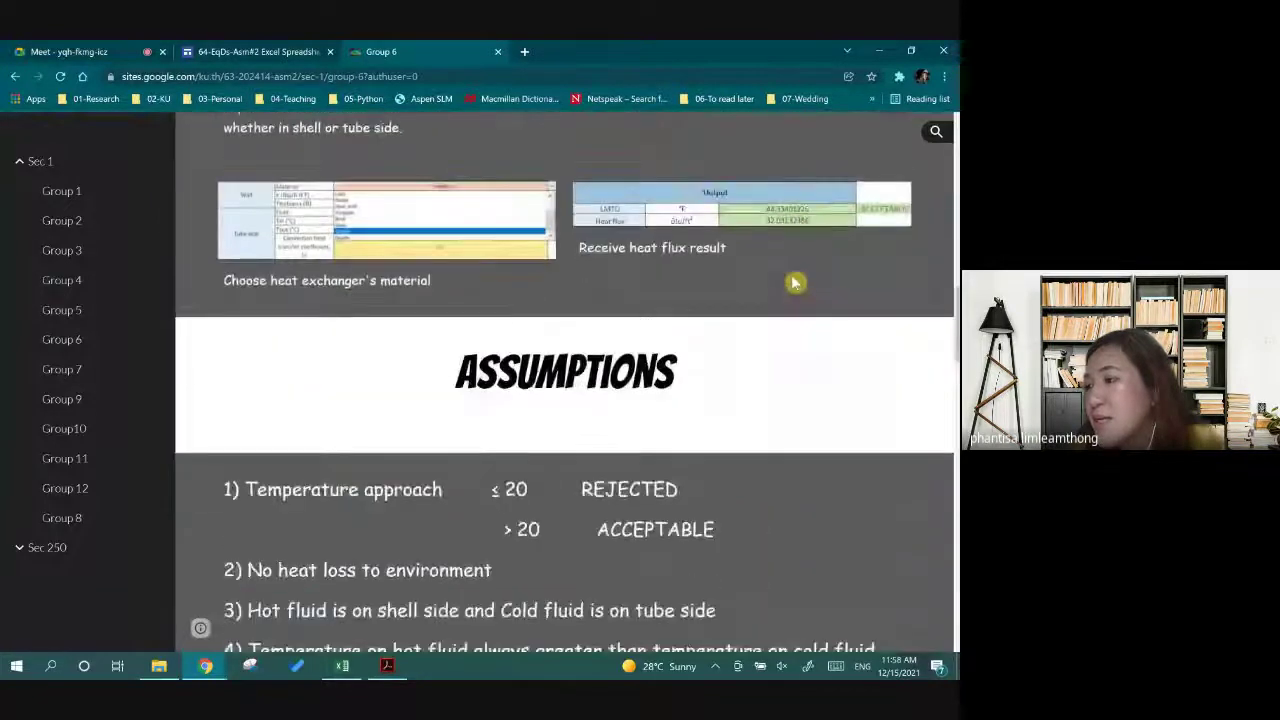
scroll(794, 283, down, 3)
scroll(780, 282, down, 4)
scroll(757, 282, down, 4)
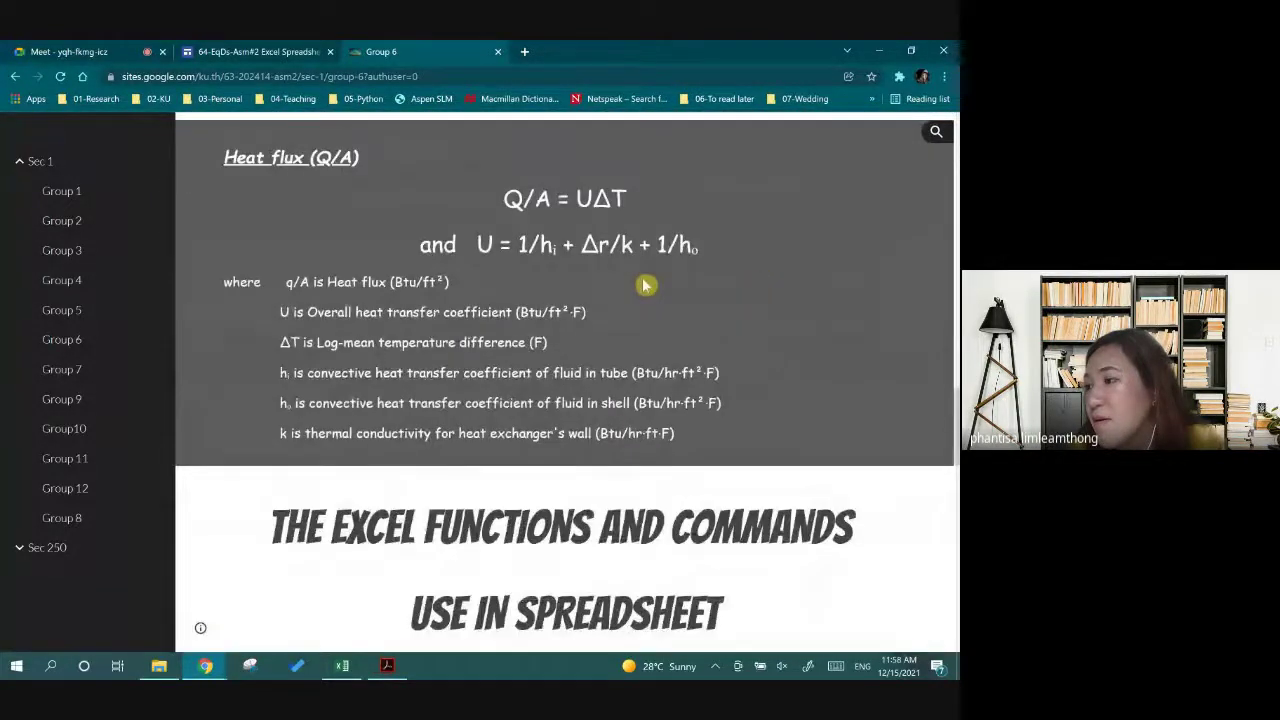
scroll(630, 285, down, 6)
scroll(615, 287, down, 4)
scroll(600, 300, down, 3)
scroll(567, 322, down, 1)
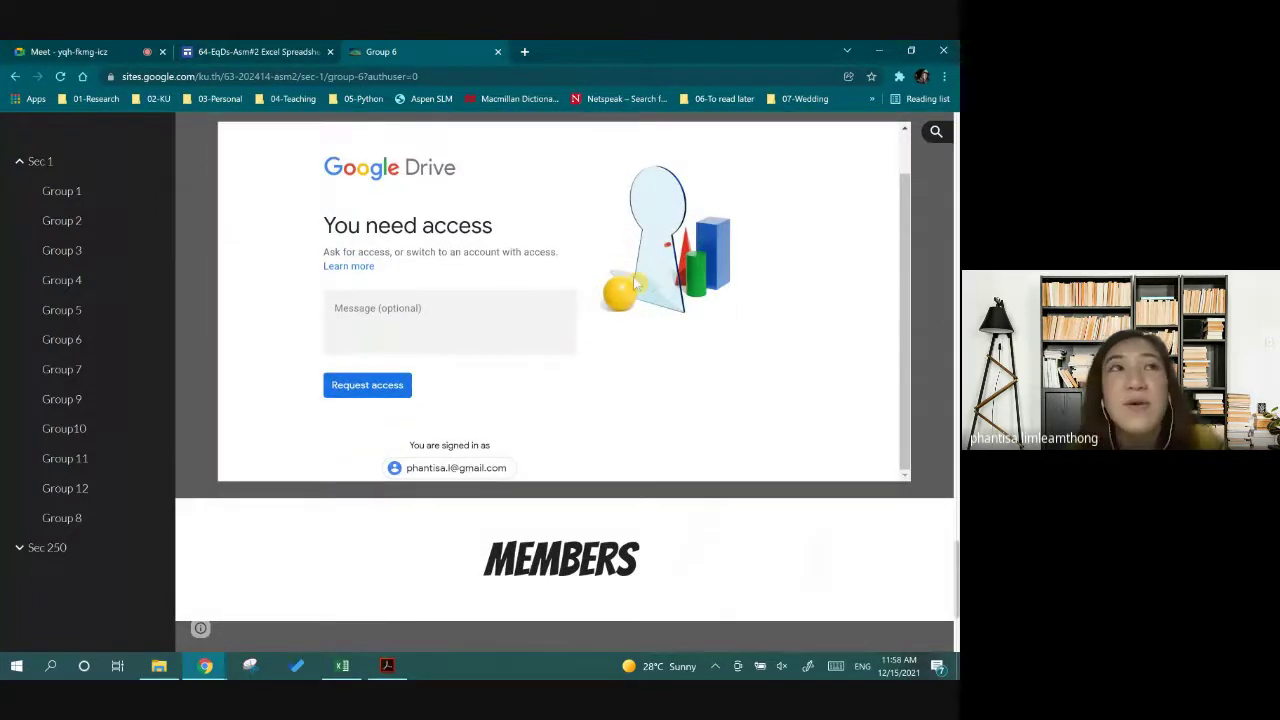
scroll(572, 348, down, 2)
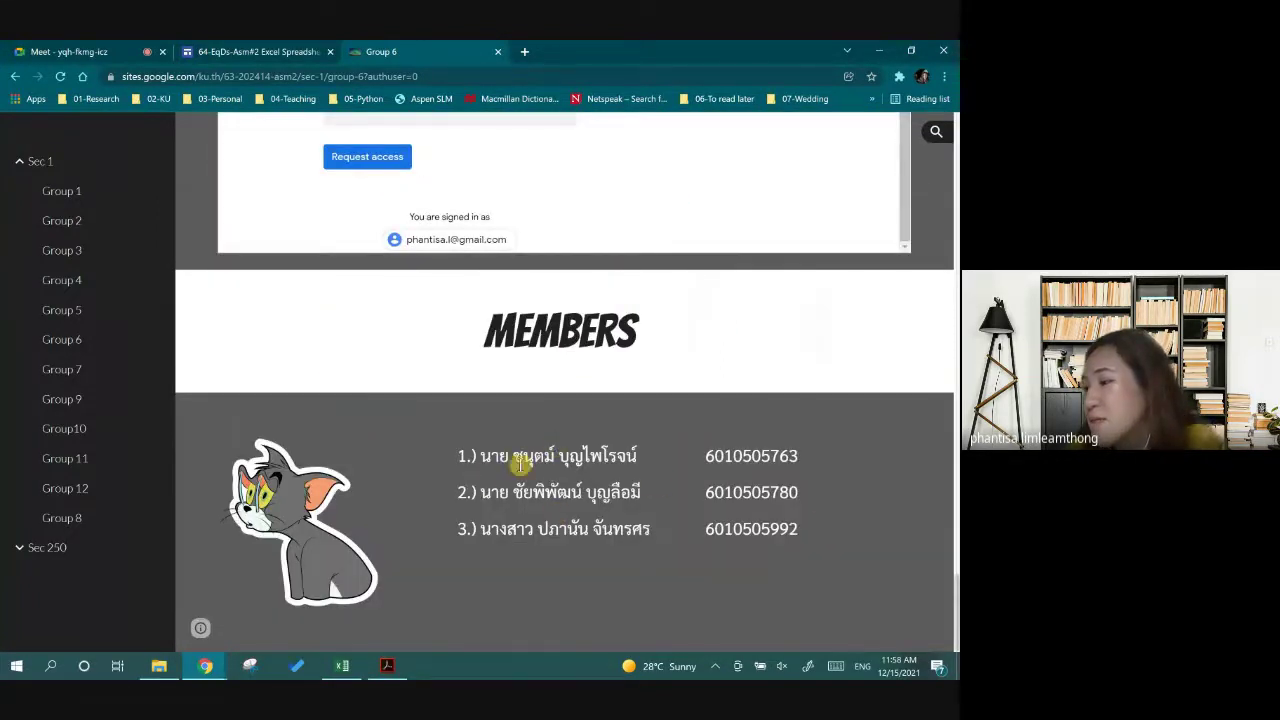
Read Group 12's friction-loss example page down to its members, then return to the class site editor
click(62, 492)
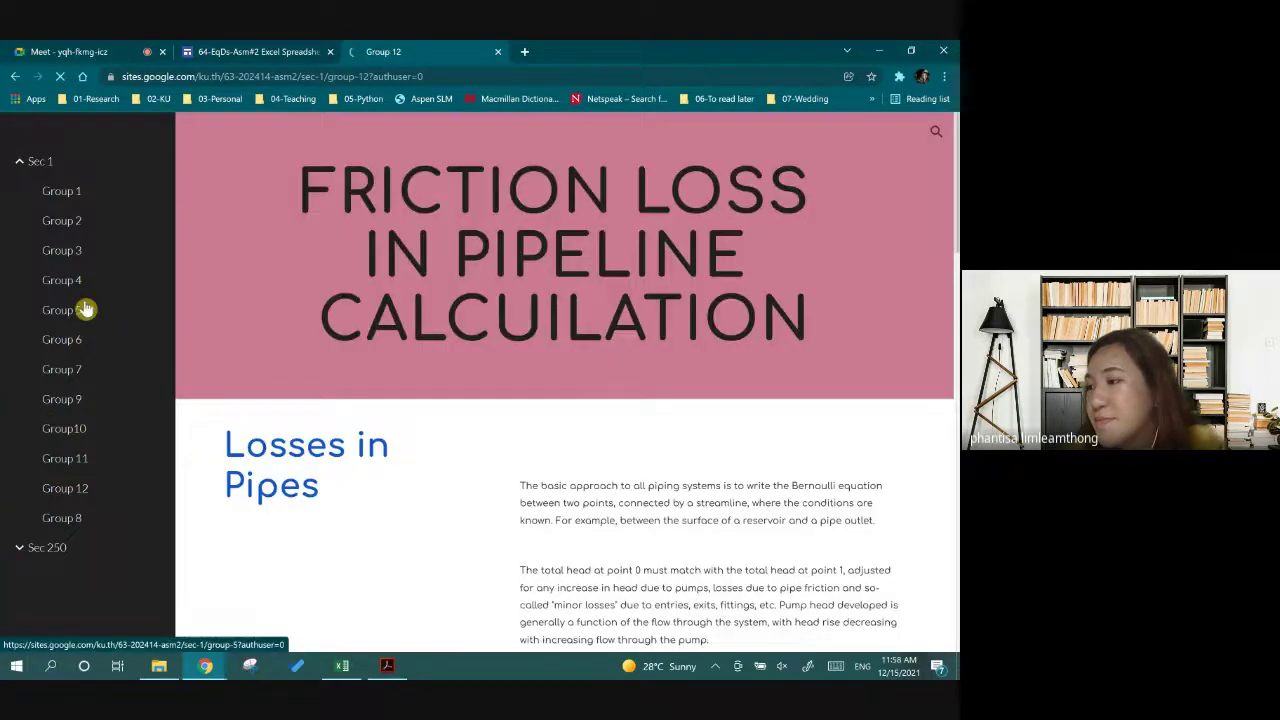
scroll(622, 293, down, 5)
scroll(622, 293, up, 5)
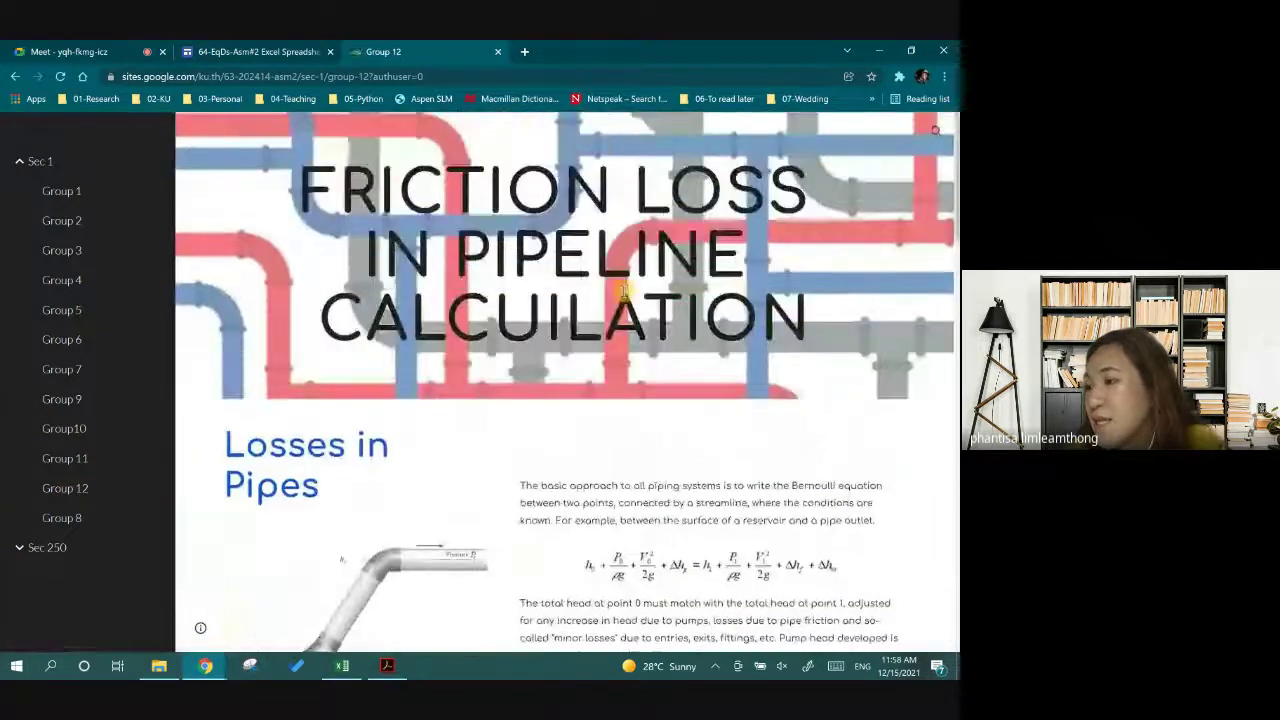
scroll(622, 291, down, 4)
scroll(514, 309, up, 2)
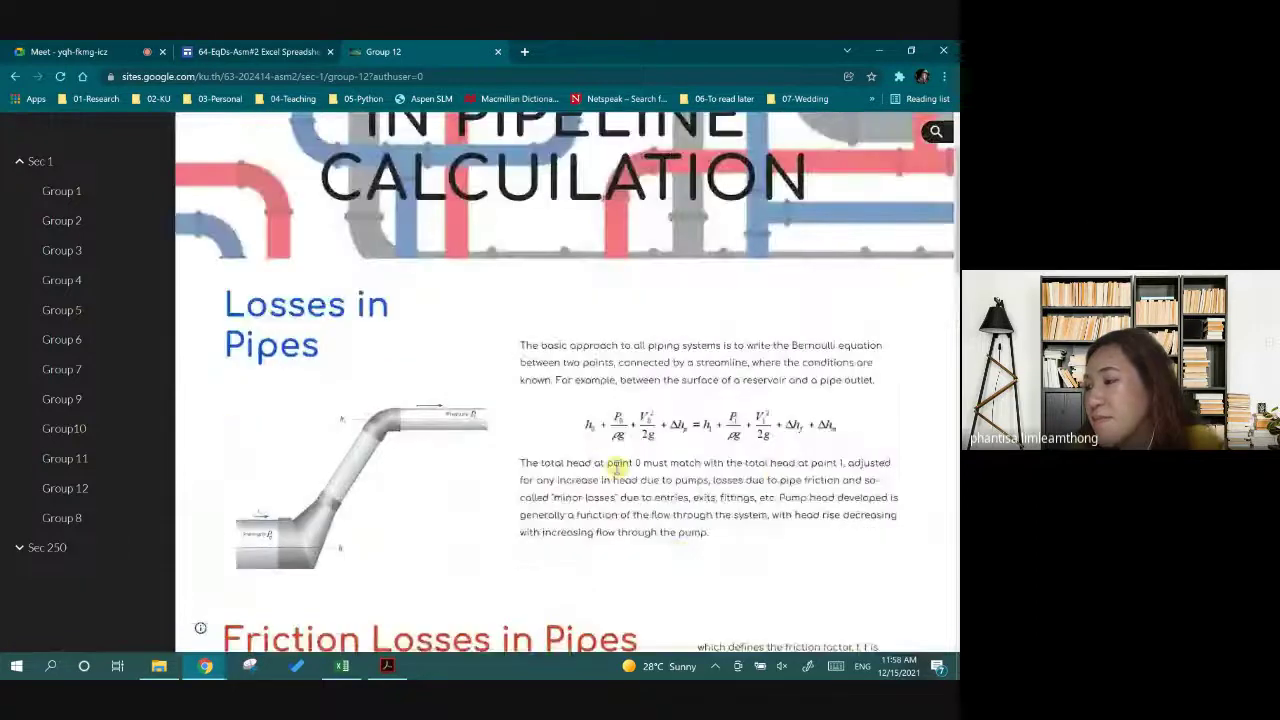
scroll(668, 530, down, 2)
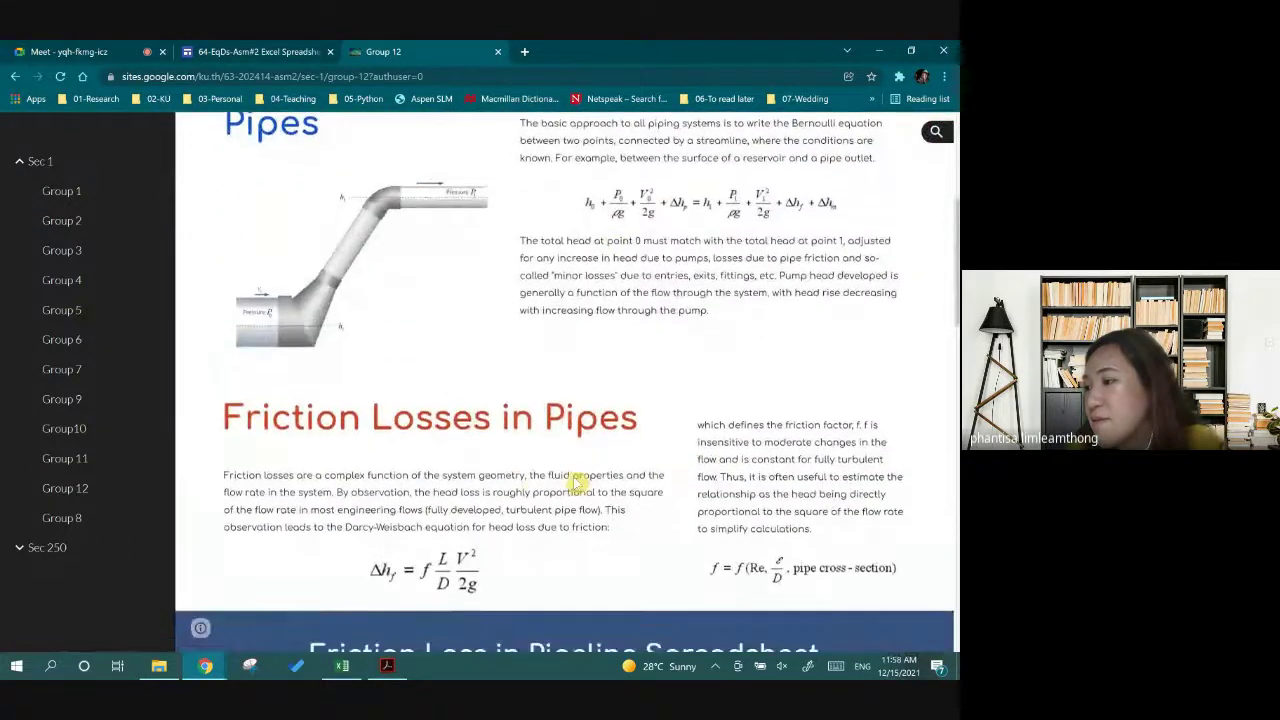
scroll(577, 483, down, 2)
scroll(577, 483, down, 3)
scroll(574, 483, down, 2)
scroll(574, 483, down, 2)
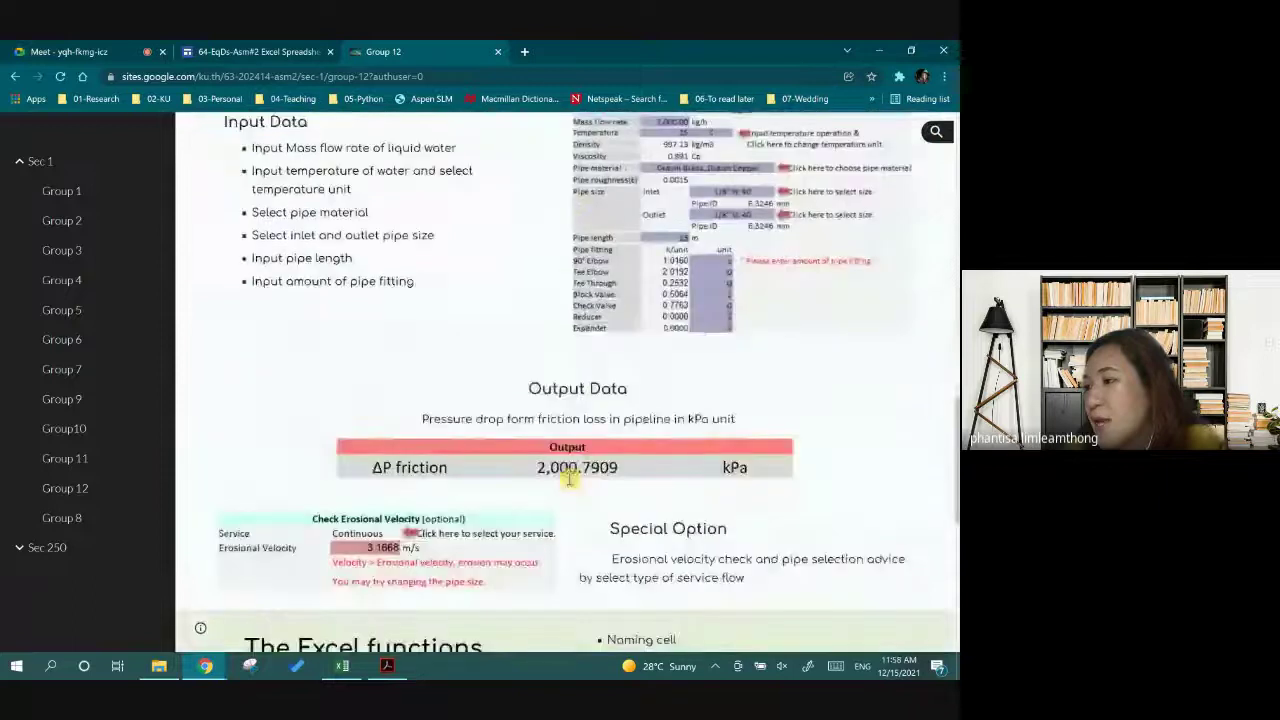
scroll(574, 483, down, 3)
scroll(572, 484, up, 3)
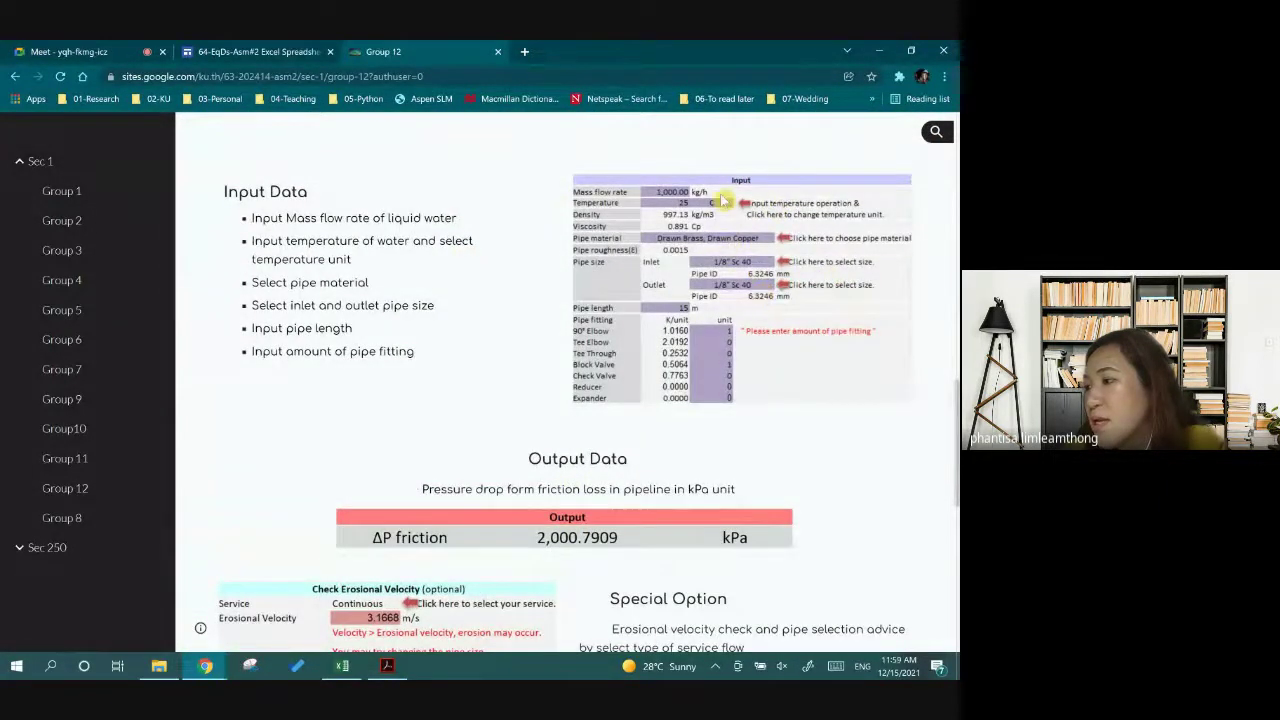
scroll(729, 386, down, 4)
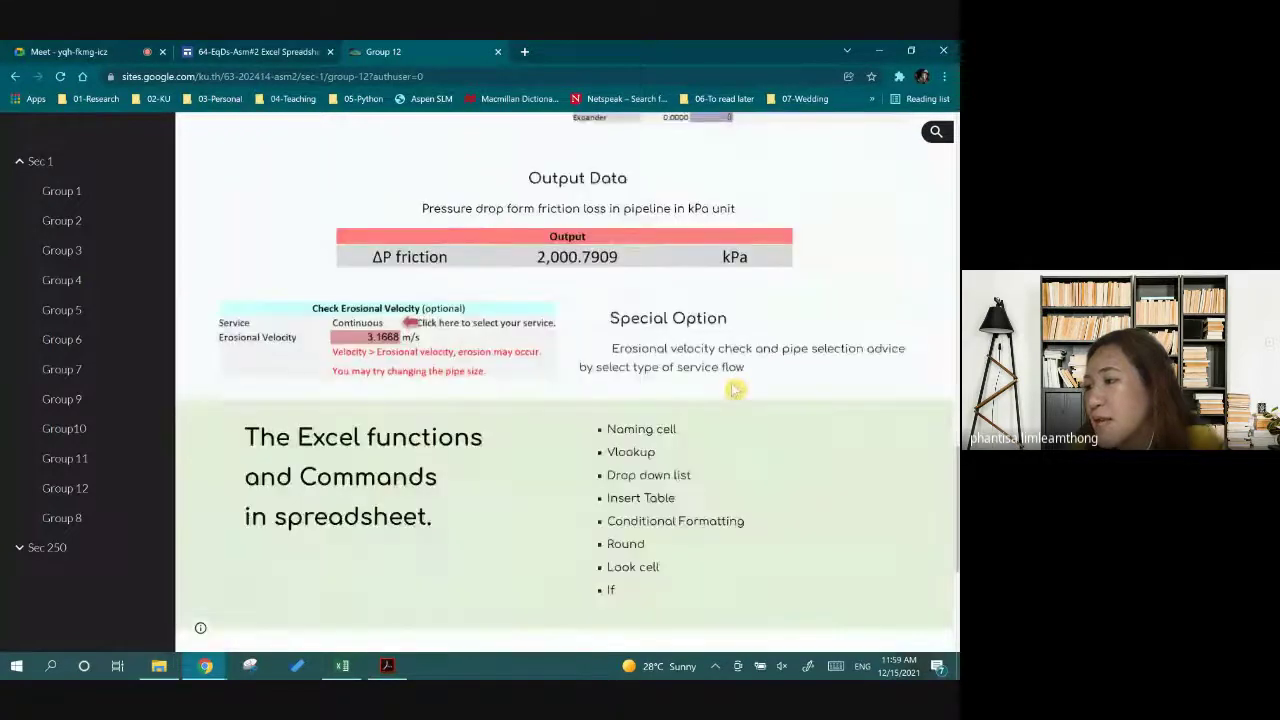
scroll(731, 390, down, 1)
scroll(731, 390, down, 1)
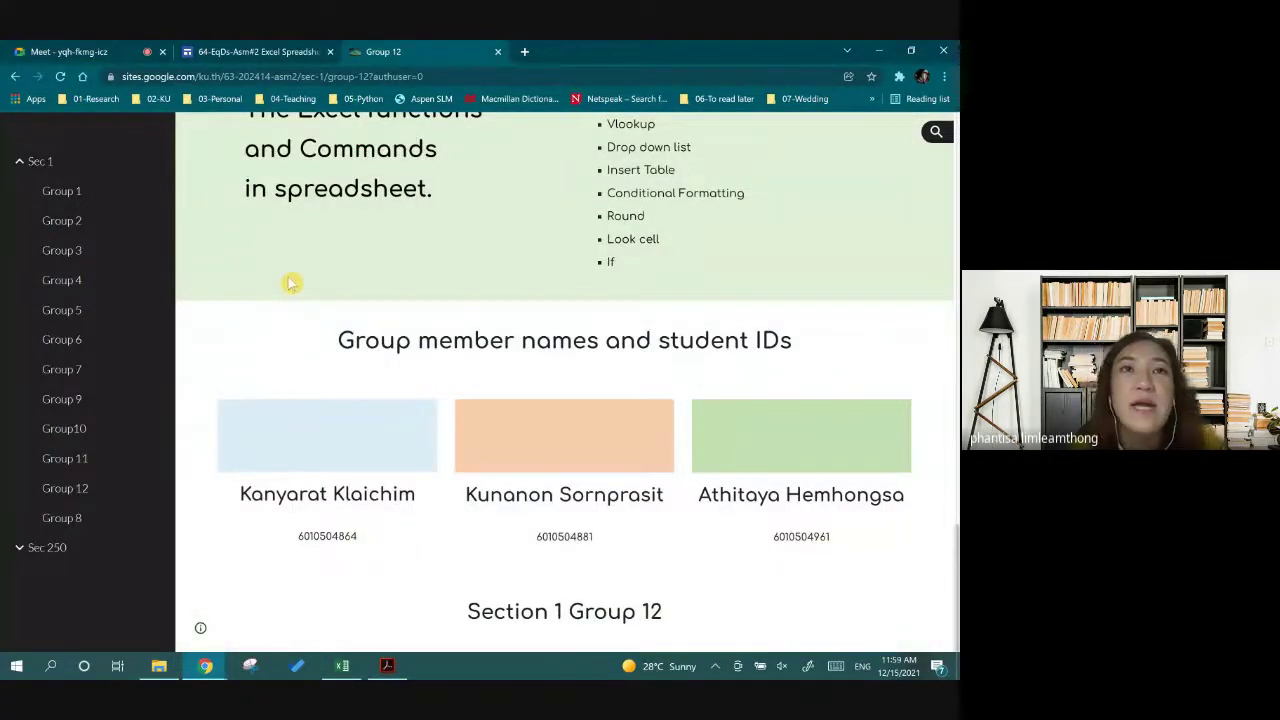
click(257, 51)
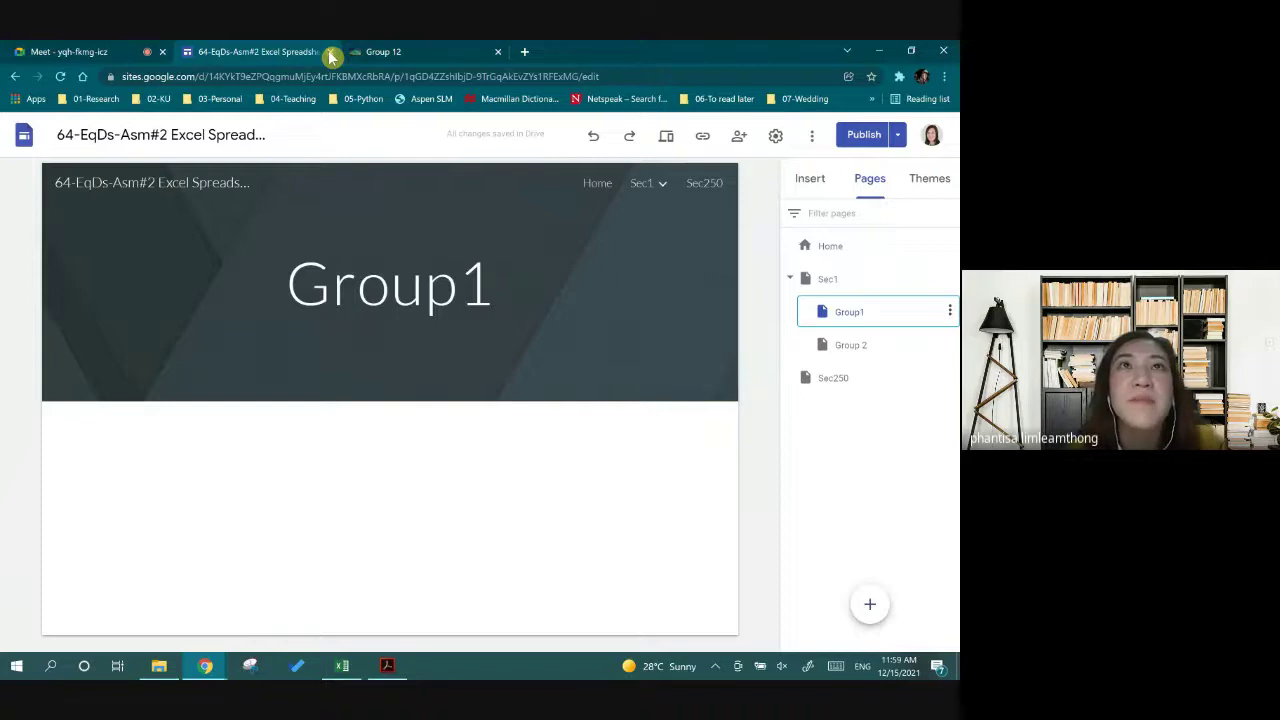
Go back to the Group 12 page, then minimize Chrome so the instructions PDF shows
click(380, 51)
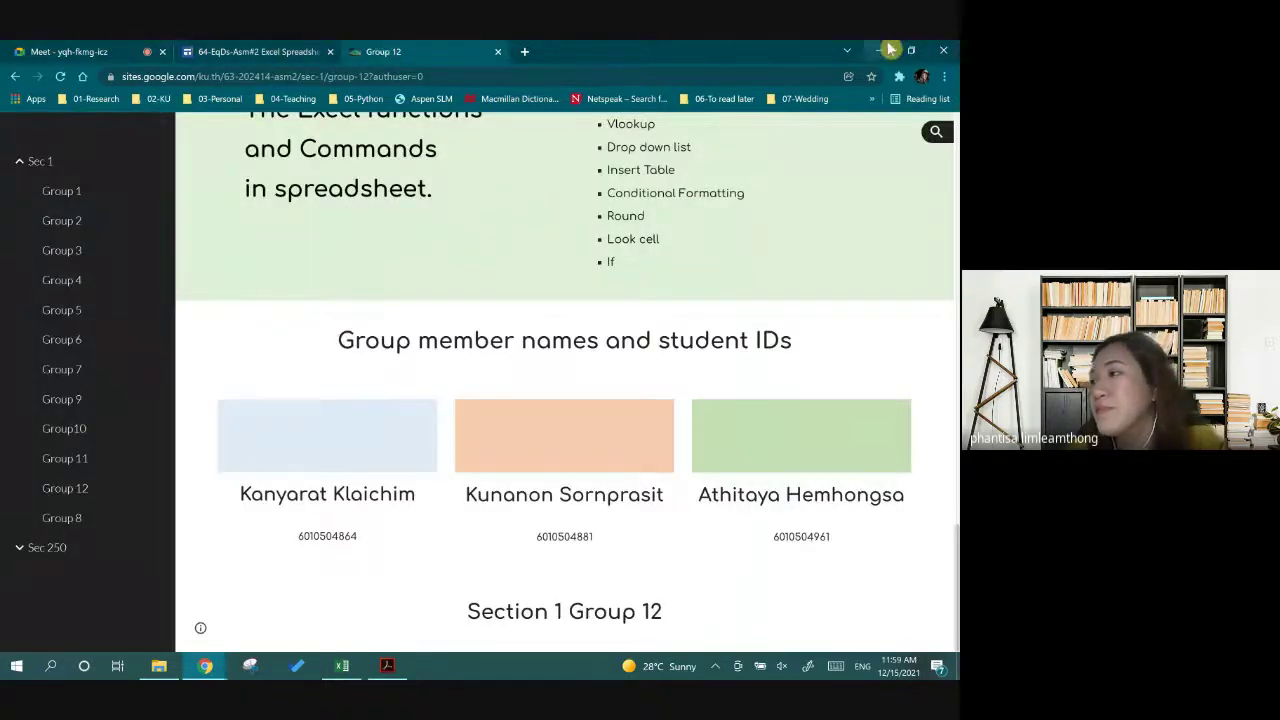
click(882, 49)
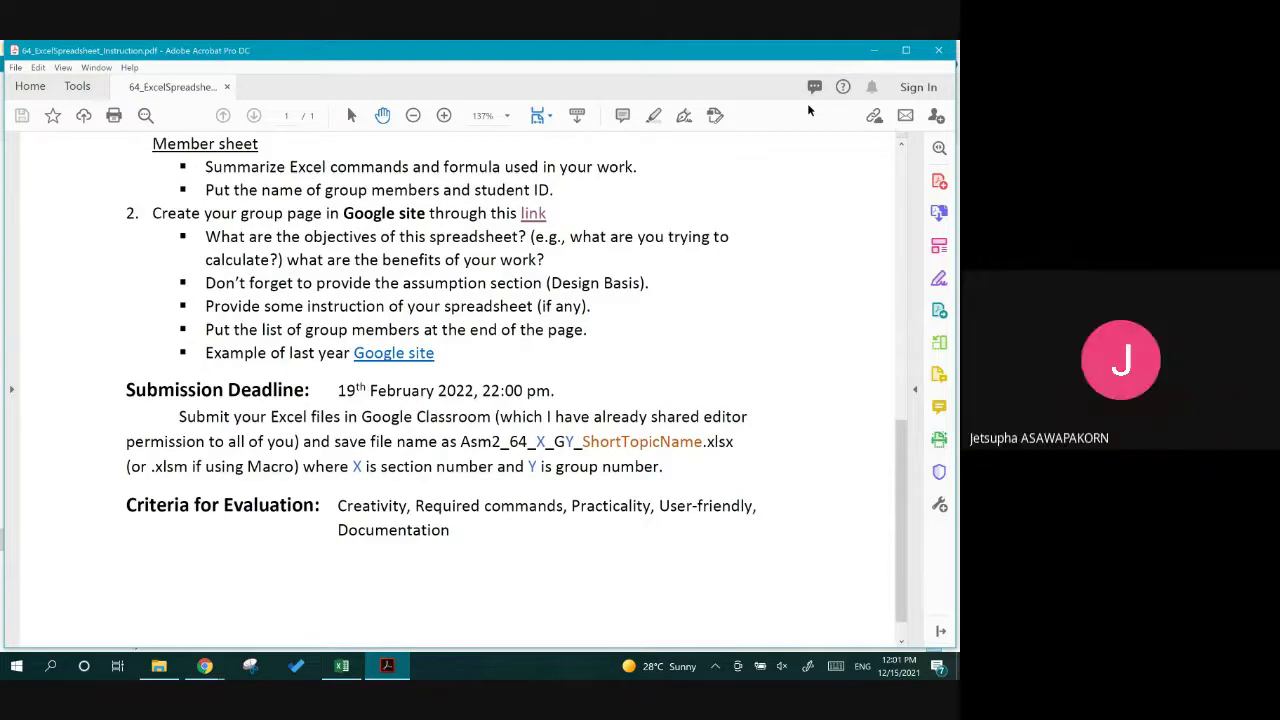
Close the instructions PDF and assignments folder, then close RenoldNum_temp without saving
click(940, 52)
click(943, 52)
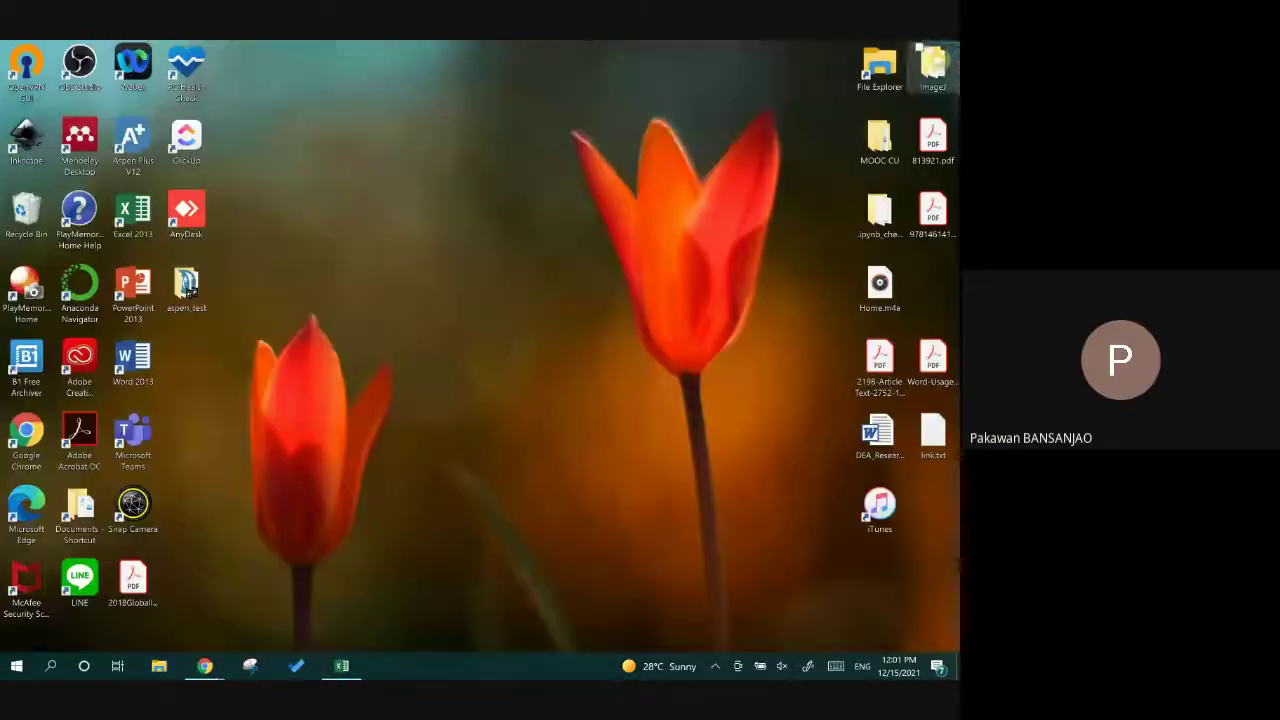
click(342, 665)
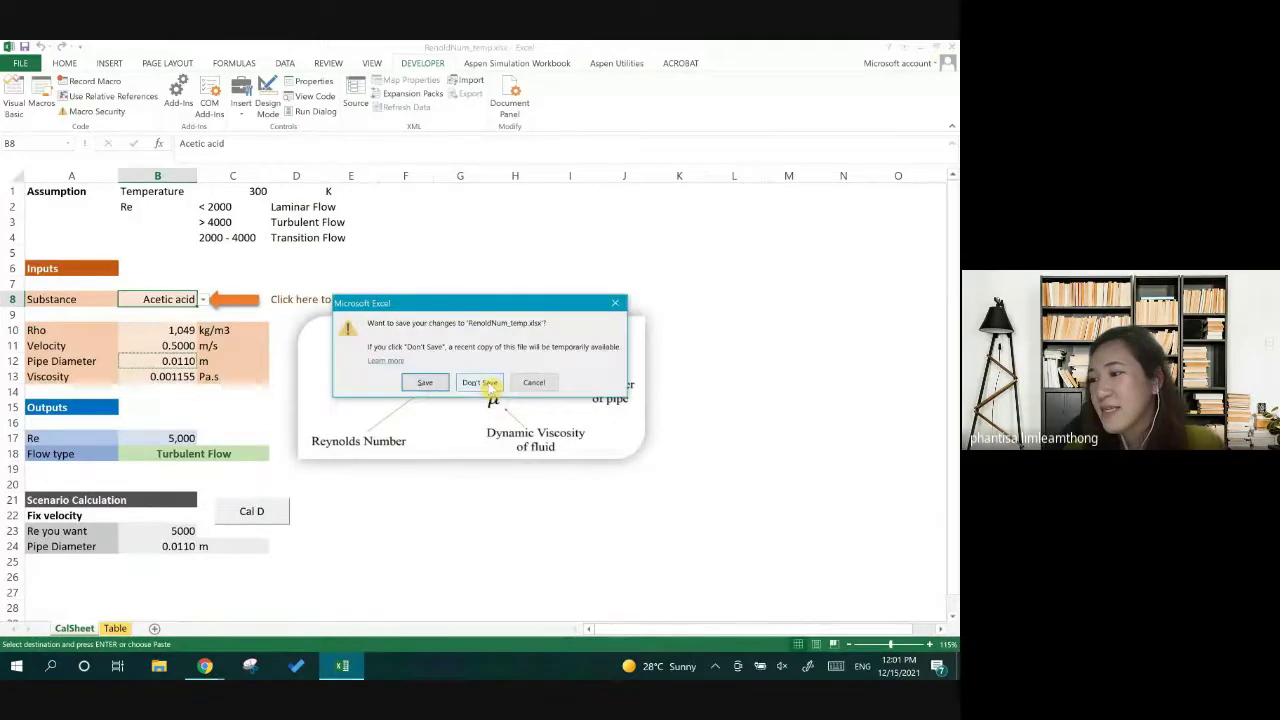
click(480, 382)
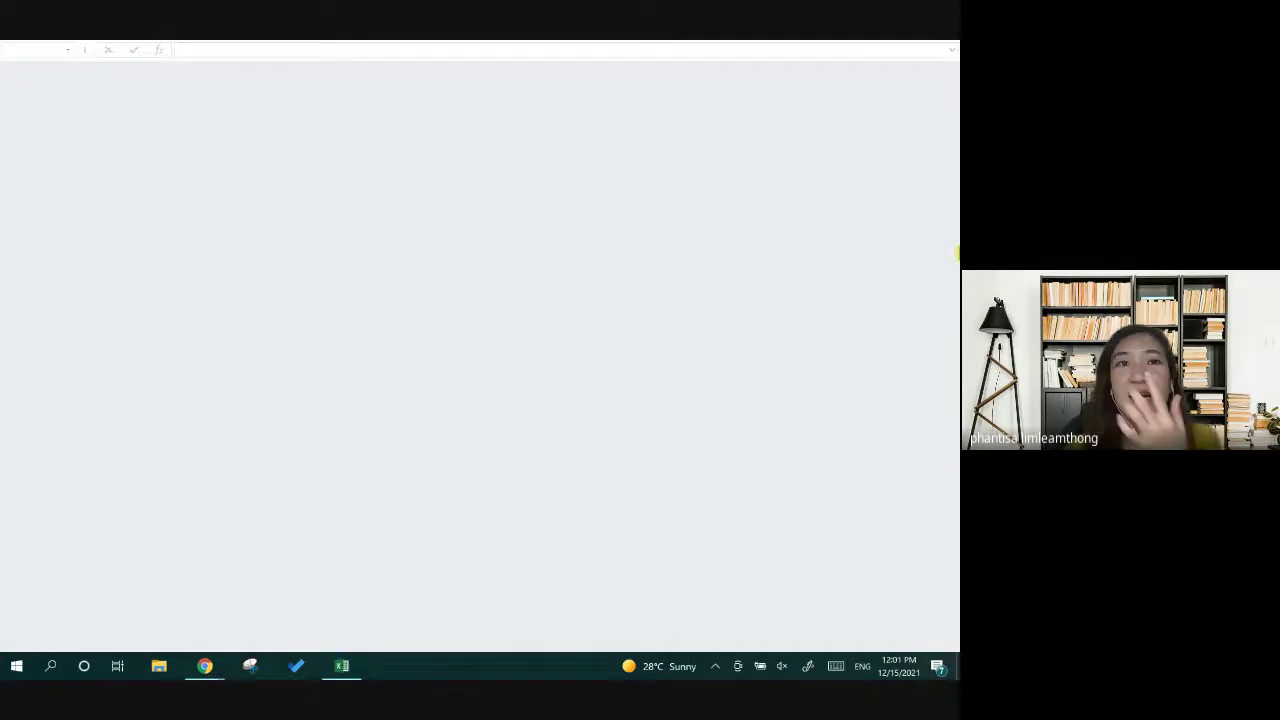